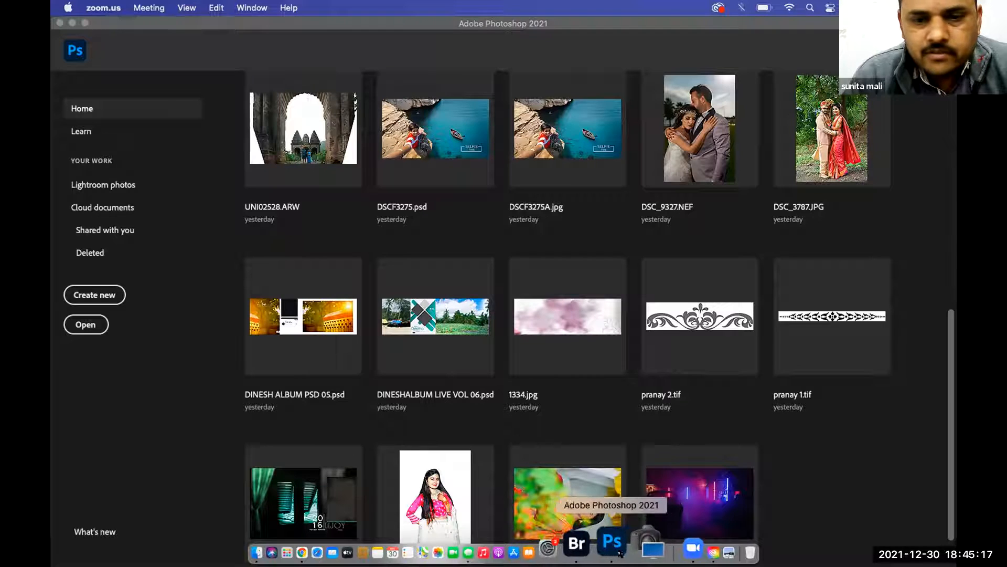
Switch to Chrome and open Facebook in a new browser tab.
{"action": "left_click", "coordinate": [344, 546]}
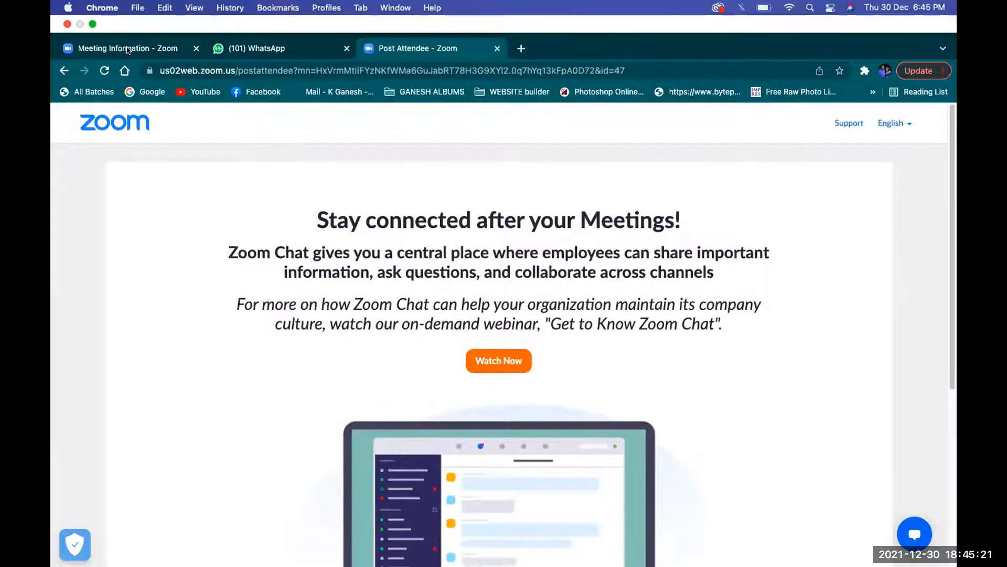
{"action": "left_click", "coordinate": [127, 50]}
{"action": "key", "text": "super+t"}
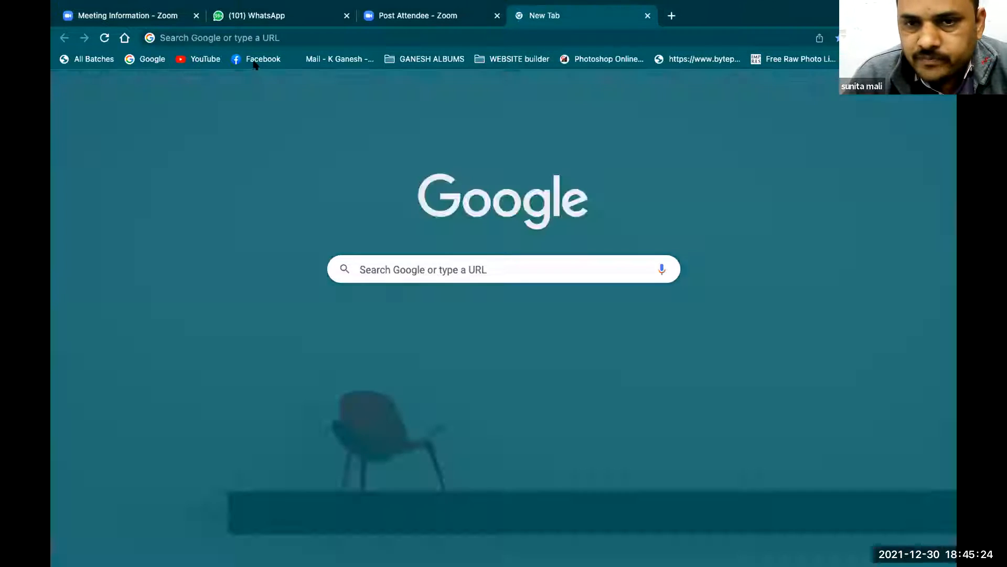
{"action": "left_click", "coordinate": [255, 64]}
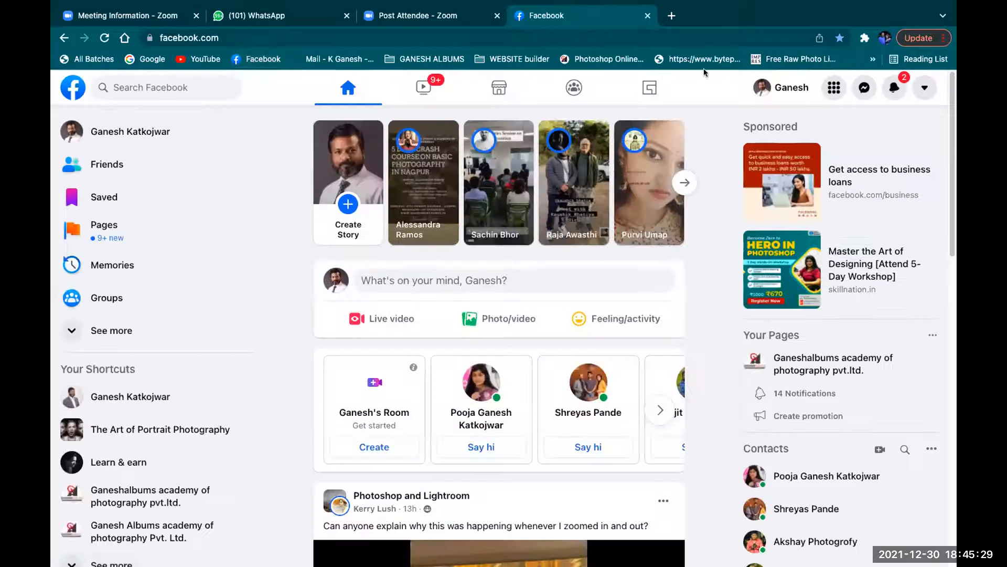
Go to the account's own profile page and open the "Be a Master in POST PROCESSING" bridal photo from its posts.
{"action": "left_click", "coordinate": [769, 94]}
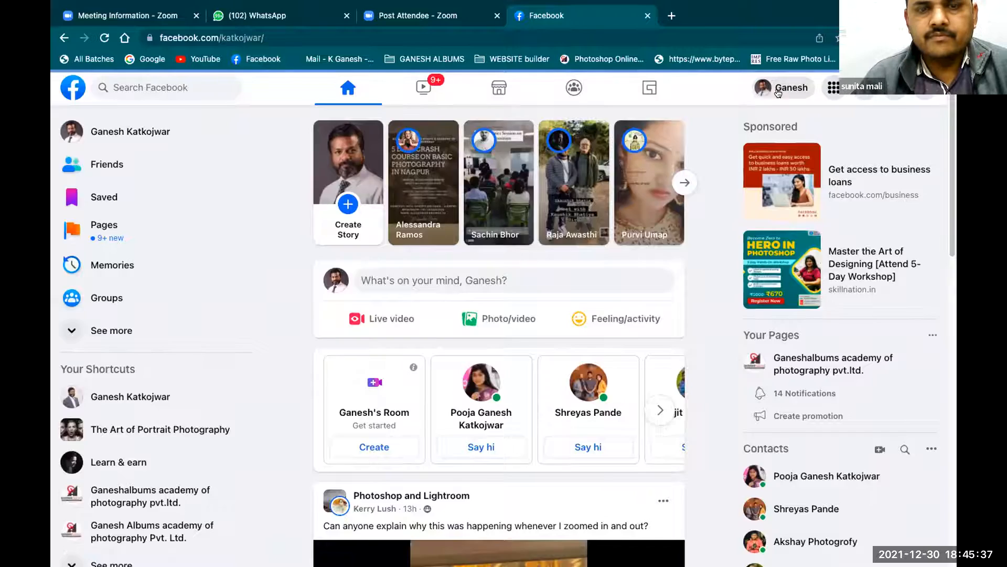
{"action": "scroll", "coordinate": [580, 379], "scroll_direction": "down", "scroll_amount": 3}
{"action": "scroll", "coordinate": [580, 379], "scroll_direction": "up", "scroll_amount": 3}
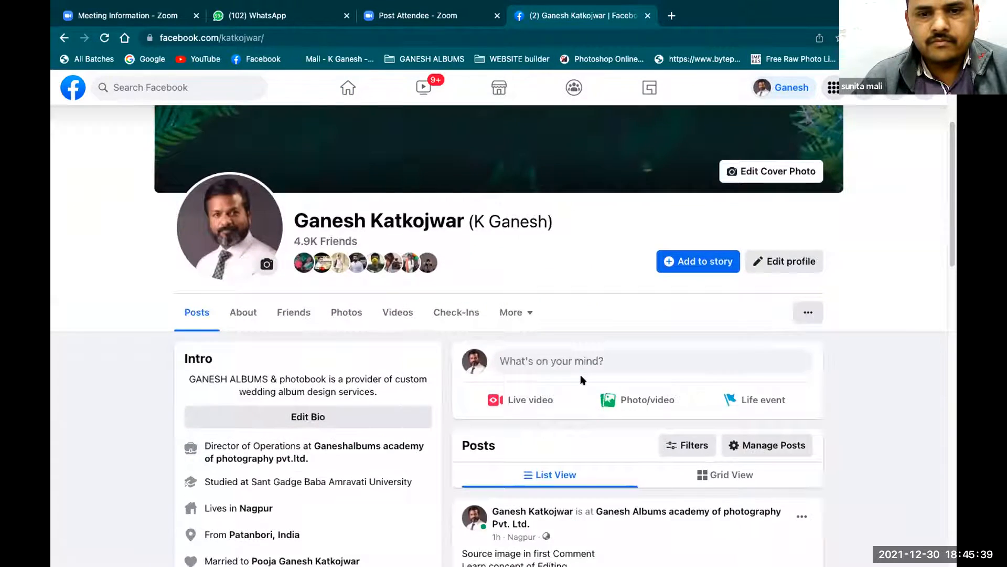
{"action": "scroll", "coordinate": [580, 378], "scroll_direction": "down", "scroll_amount": 6}
{"action": "left_click", "coordinate": [578, 472]}
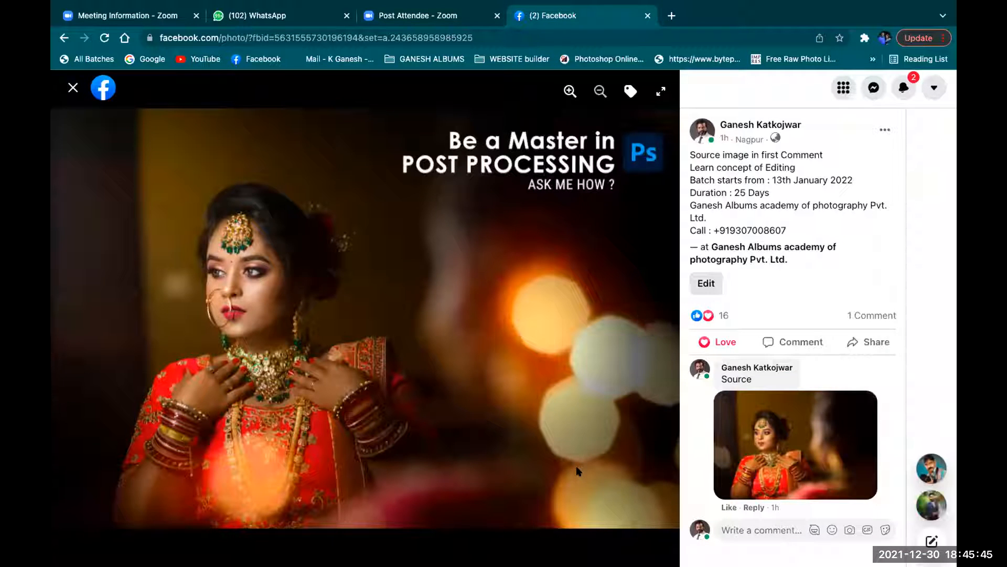
Compare the edited bridal photo with the source image in the first comment, returning to the edited photo.
{"action": "left_click", "coordinate": [745, 440]}
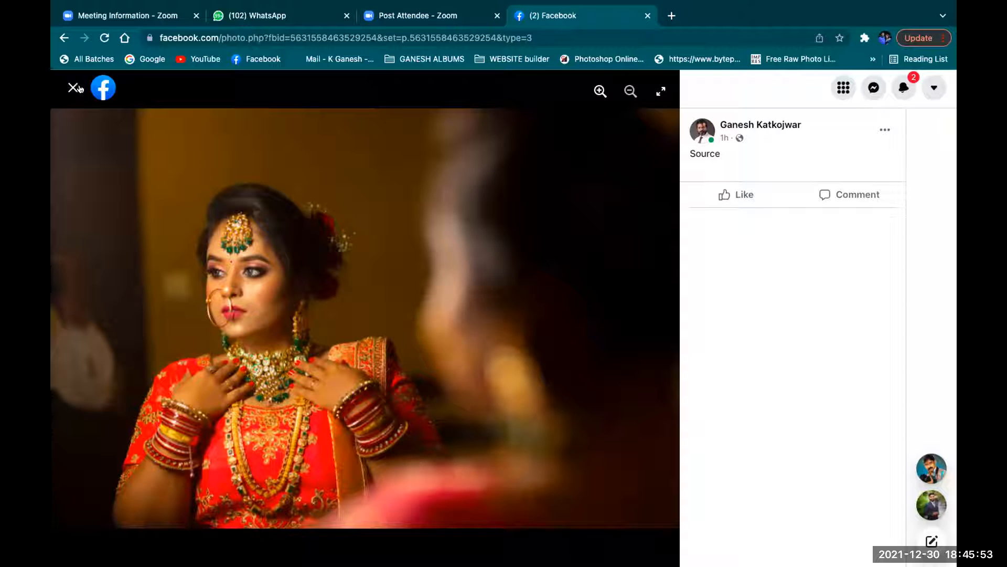
{"action": "left_click", "coordinate": [73, 88]}
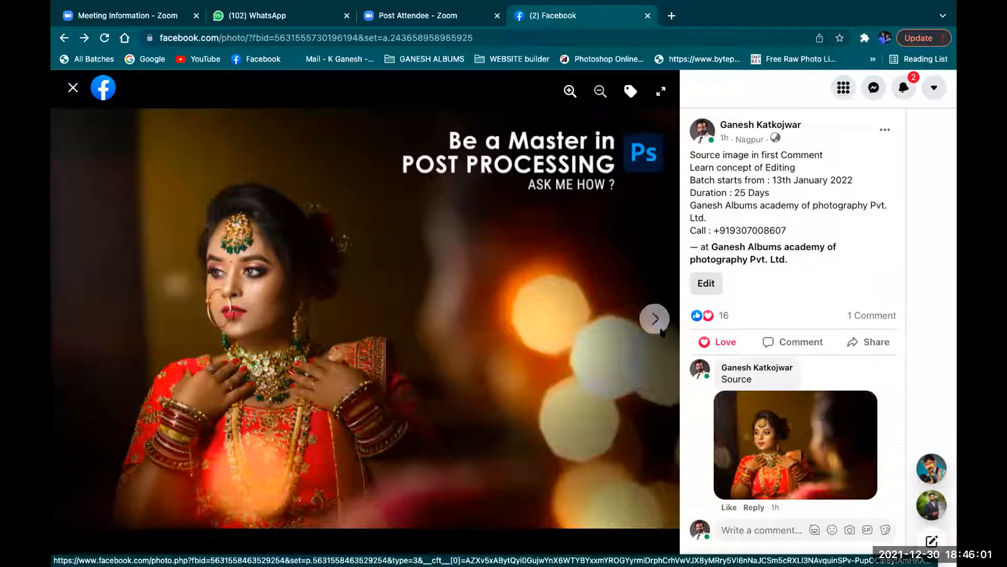
{"action": "left_click", "coordinate": [740, 423]}
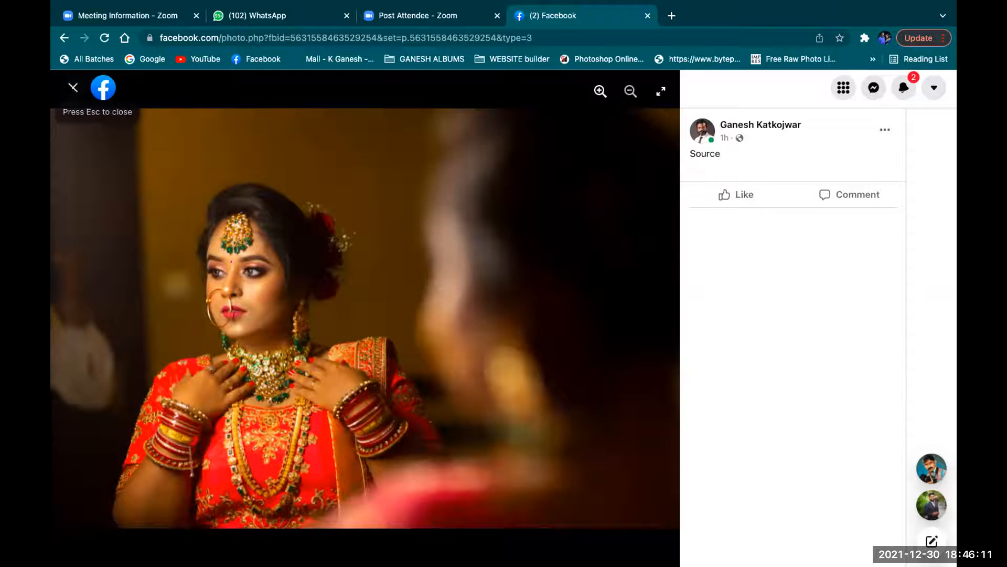
{"action": "left_click", "coordinate": [73, 88]}
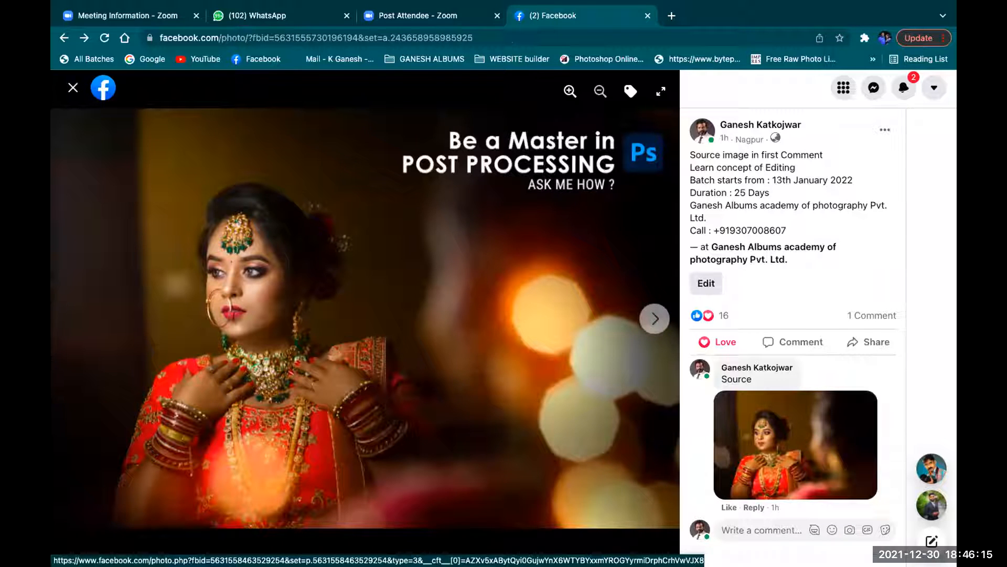
Copy the edited bridal photo and switch to Photoshop.
{"action": "right_click", "coordinate": [431, 288]}
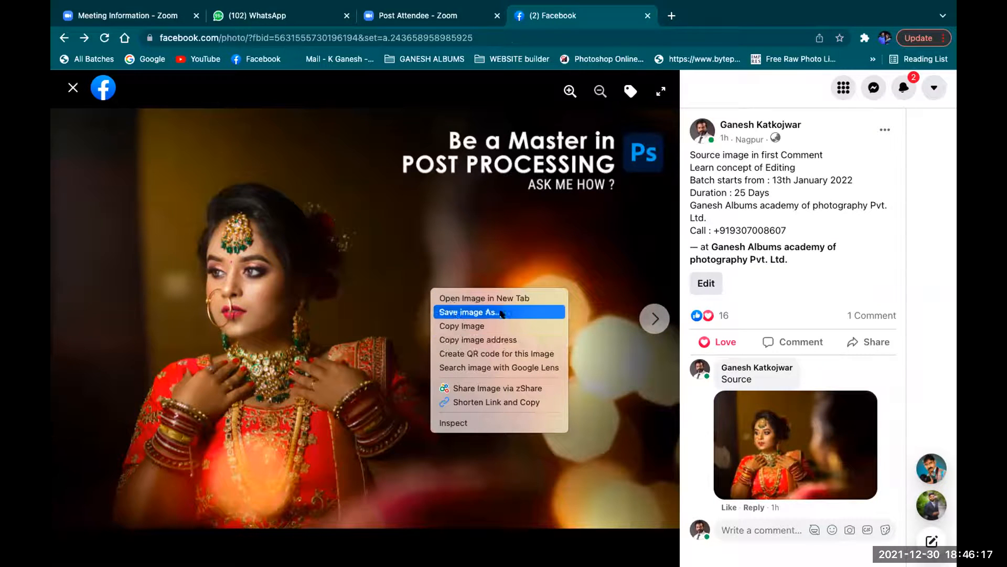
{"action": "left_click", "coordinate": [502, 326]}
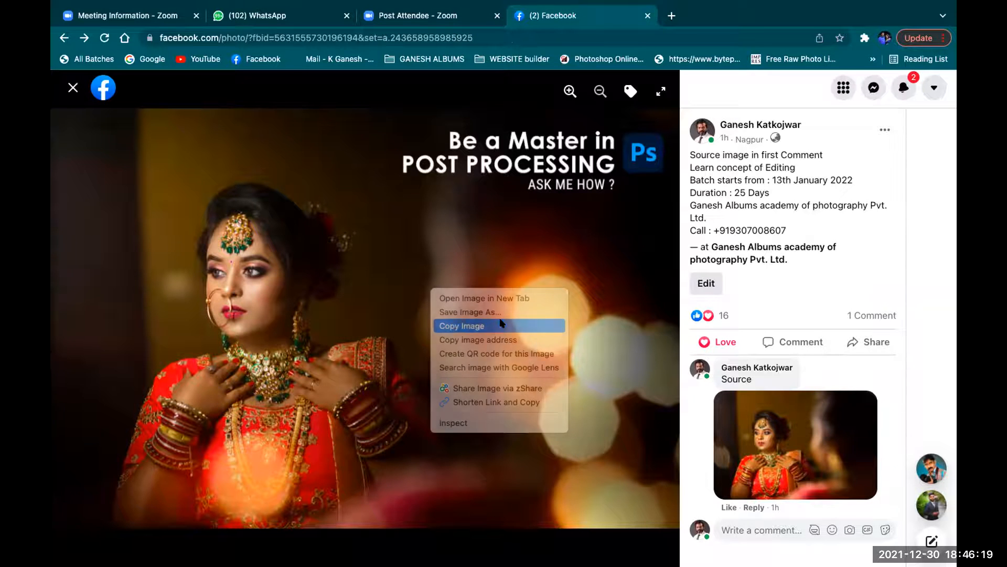
{"action": "mouse_move", "coordinate": [495, 546]}
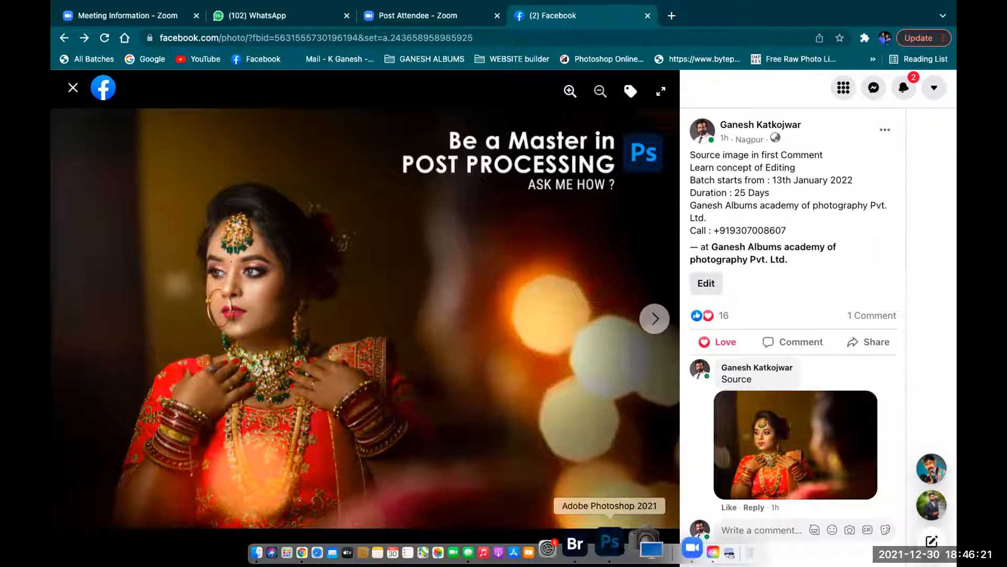
{"action": "left_click", "coordinate": [610, 543]}
Create a new 2048 x 1365 px document at 72 ppi and paste the copied edited photo into it.
{"action": "left_click", "coordinate": [149, 8]}
{"action": "left_click", "coordinate": [157, 27]}
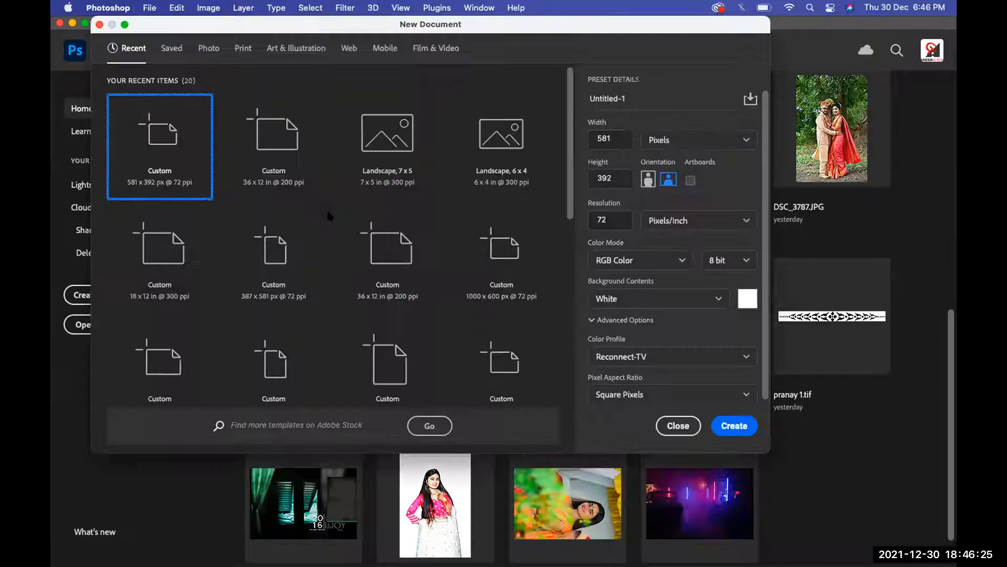
{"action": "left_click_drag", "start_coordinate": [277, 25], "coordinate": [281, 98]}
{"action": "left_click", "coordinate": [718, 500]}
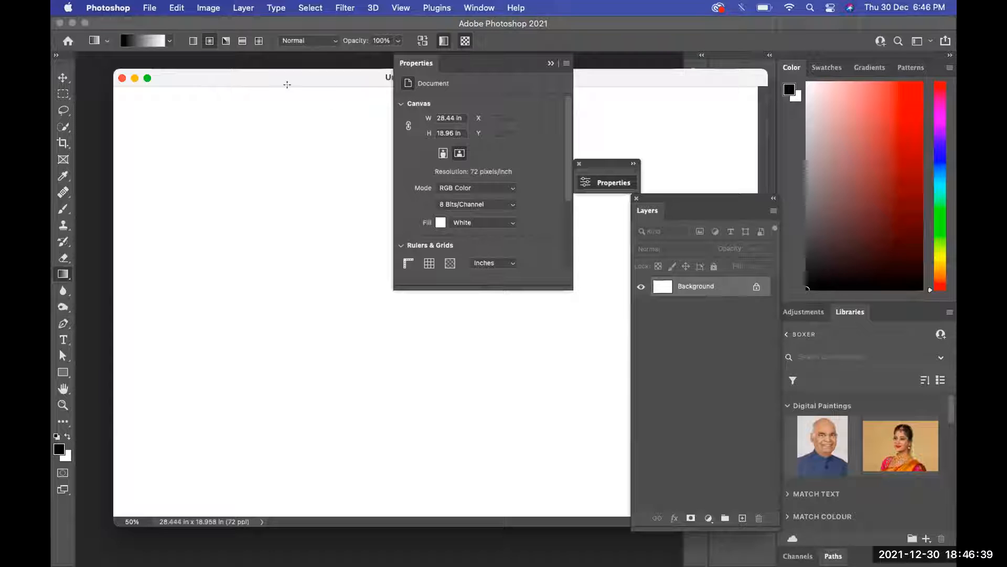
{"action": "key", "text": "super+v"}
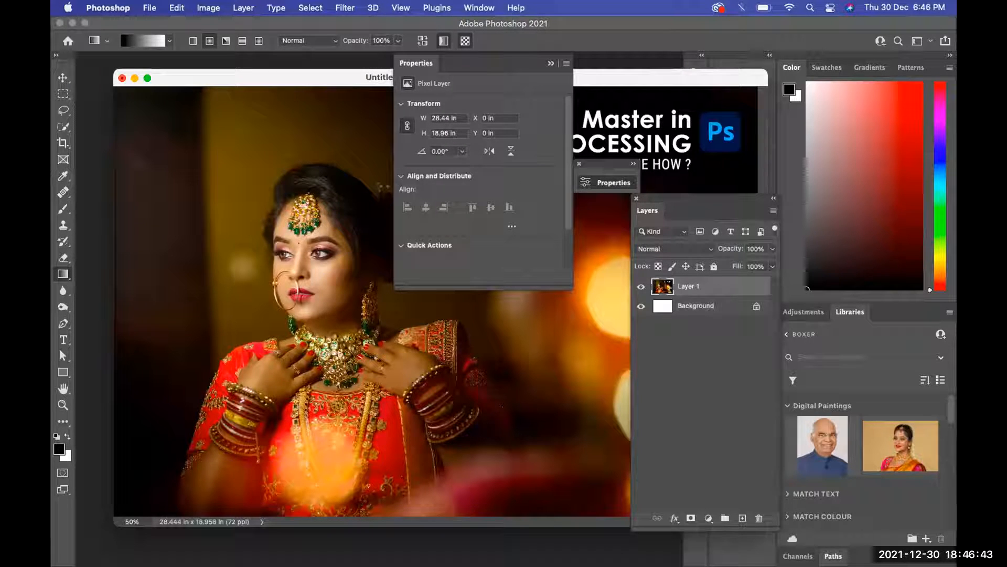
Hide the tools and panels around the document and enlarge the pasted photo to 100% around the bride's face.
{"action": "left_click_drag", "start_coordinate": [322, 79], "coordinate": [310, 77]}
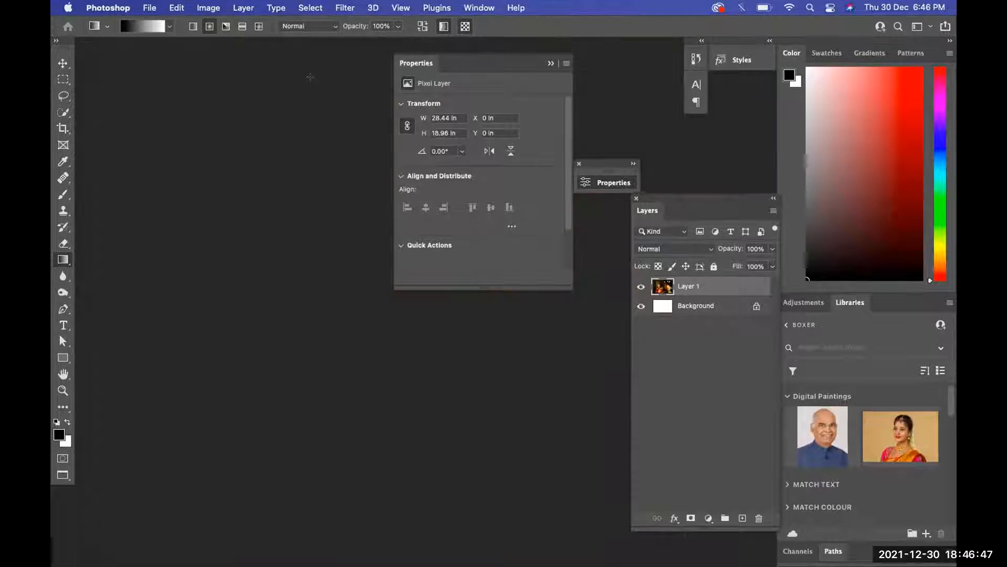
{"action": "key", "text": "Tab"}
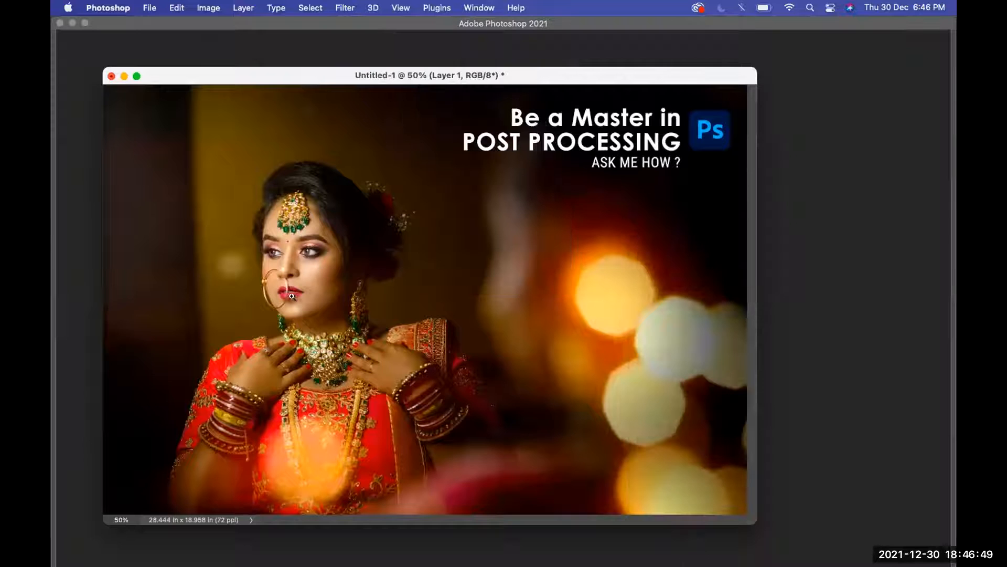
{"action": "left_click_drag", "start_coordinate": [293, 296], "coordinate": [375, 312]}
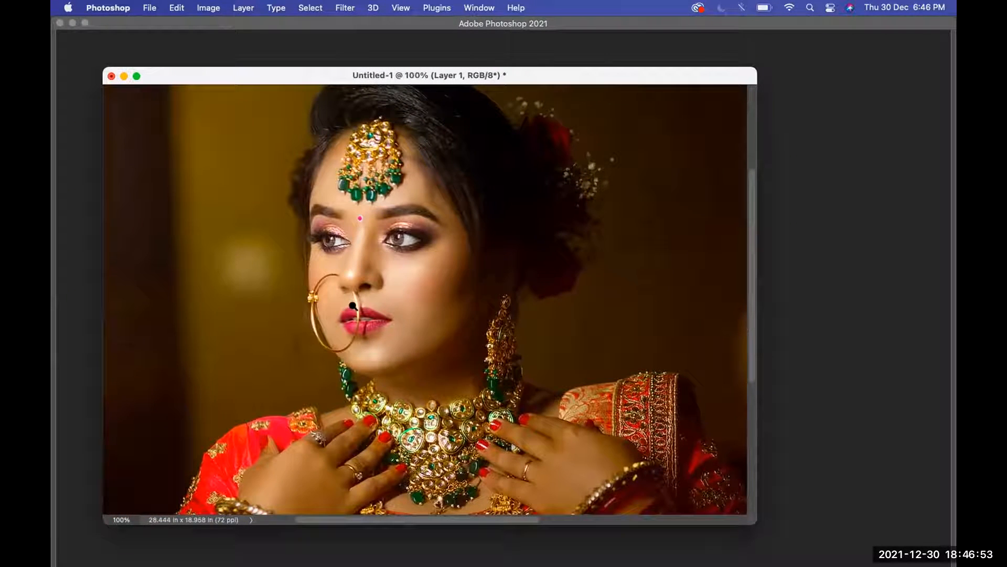
Switch back to Chrome, open the source image from the photo's first comment and copy it.
{"action": "key", "text": "super+Tab"}
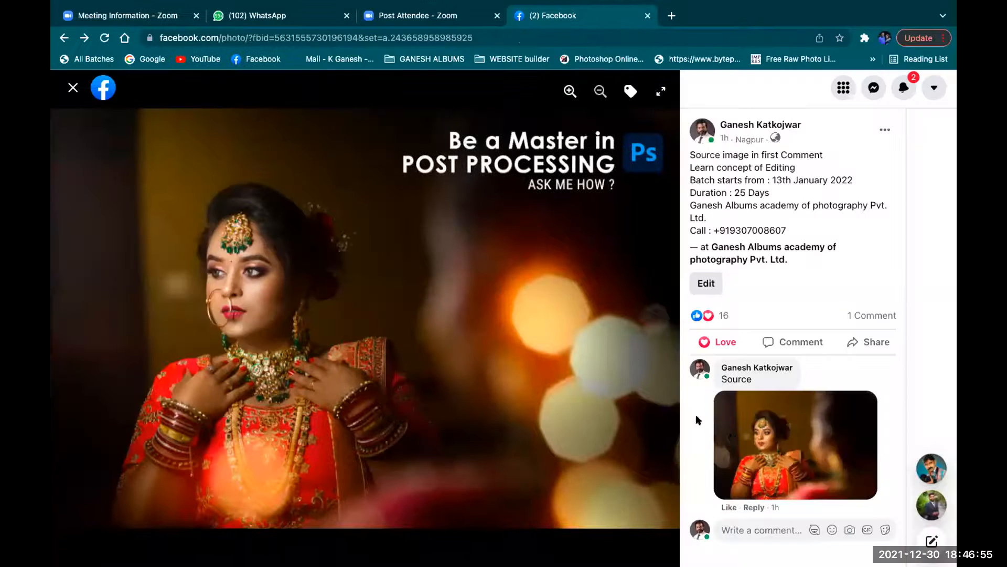
{"action": "left_click", "coordinate": [745, 435]}
{"action": "right_click", "coordinate": [330, 250]}
{"action": "left_click", "coordinate": [394, 286]}
Return to Photoshop, create a new document from the 2048 x 1365 px Clipboard preset and paste the source photo into it.
{"action": "key", "text": "super+Tab"}
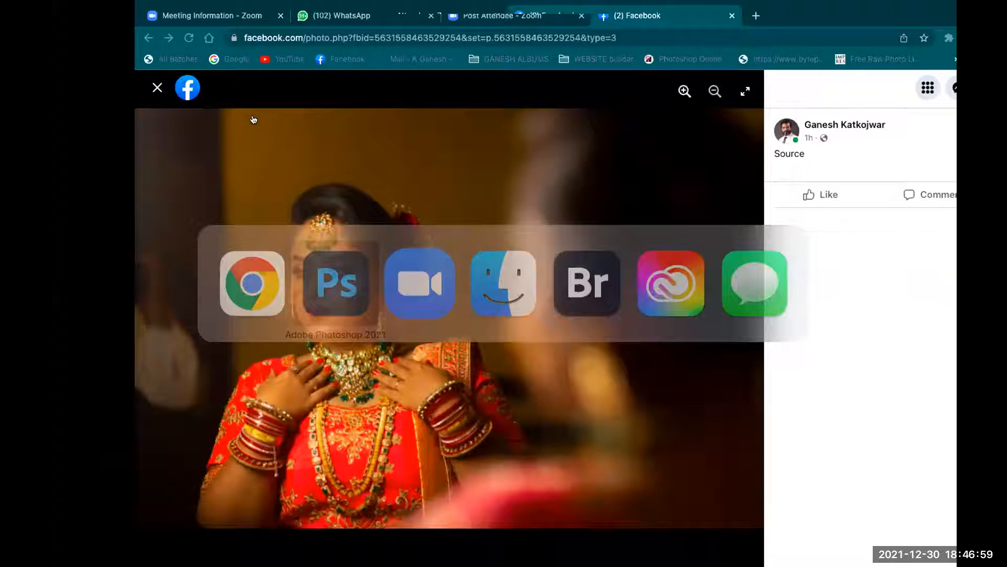
{"action": "left_click", "coordinate": [149, 8]}
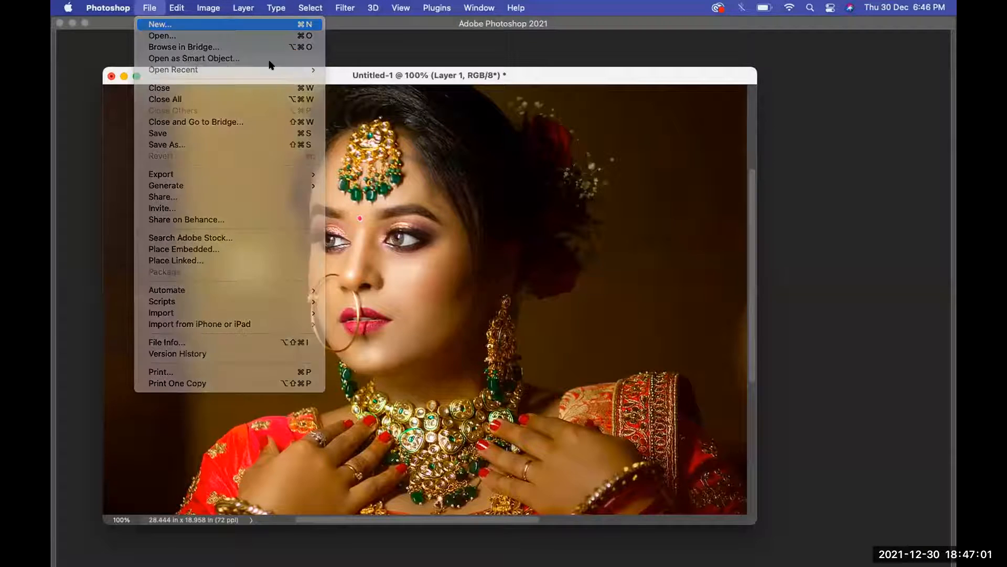
{"action": "left_click", "coordinate": [157, 24]}
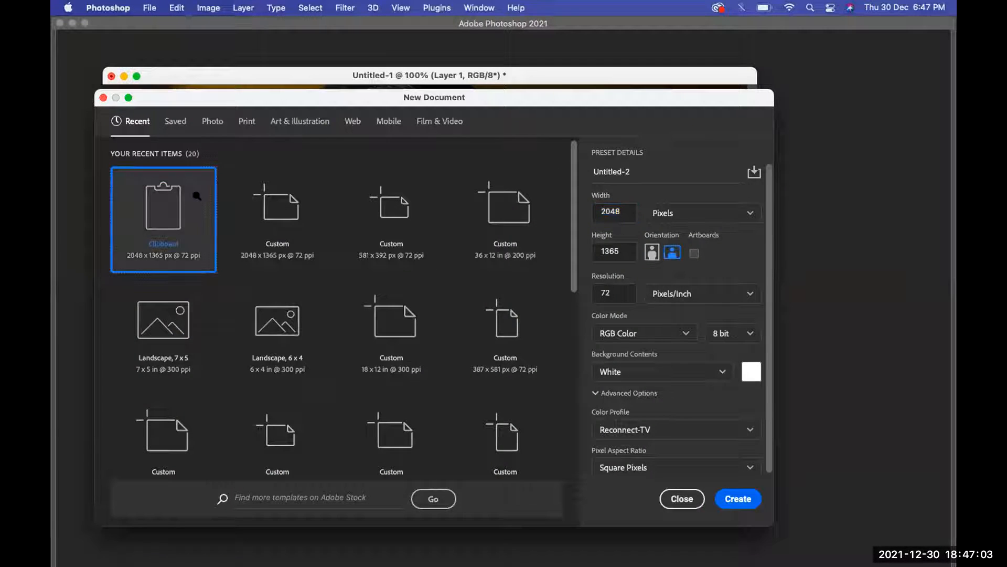
{"action": "double_click", "coordinate": [197, 195]}
{"action": "key", "text": "super+v"}
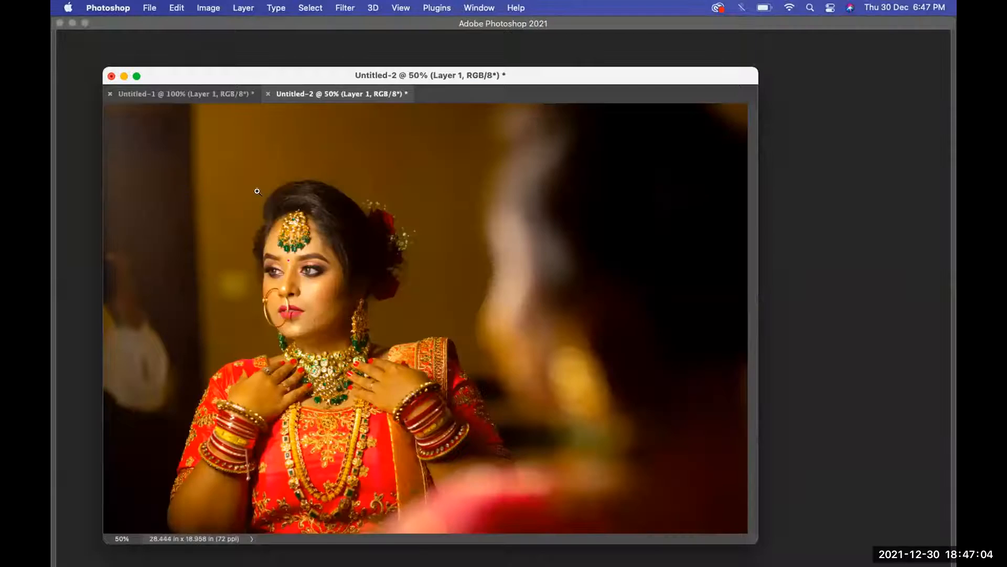
Try to arrange the two documents in a 2-up Vertical layout with the bride's face in view in both.
{"action": "left_click", "coordinate": [473, 10]}
{"action": "mouse_move", "coordinate": [478, 25]}
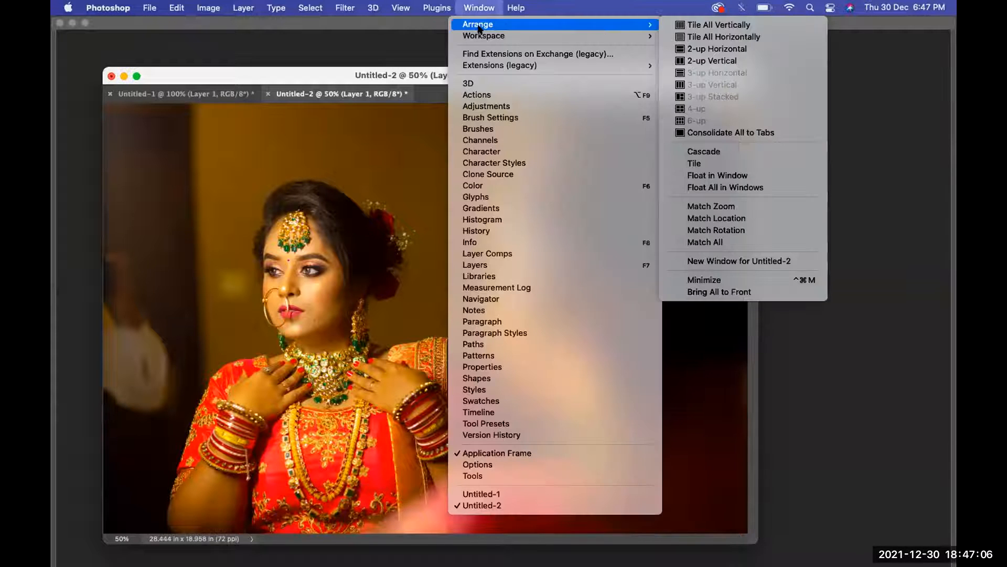
{"action": "left_click", "coordinate": [701, 60]}
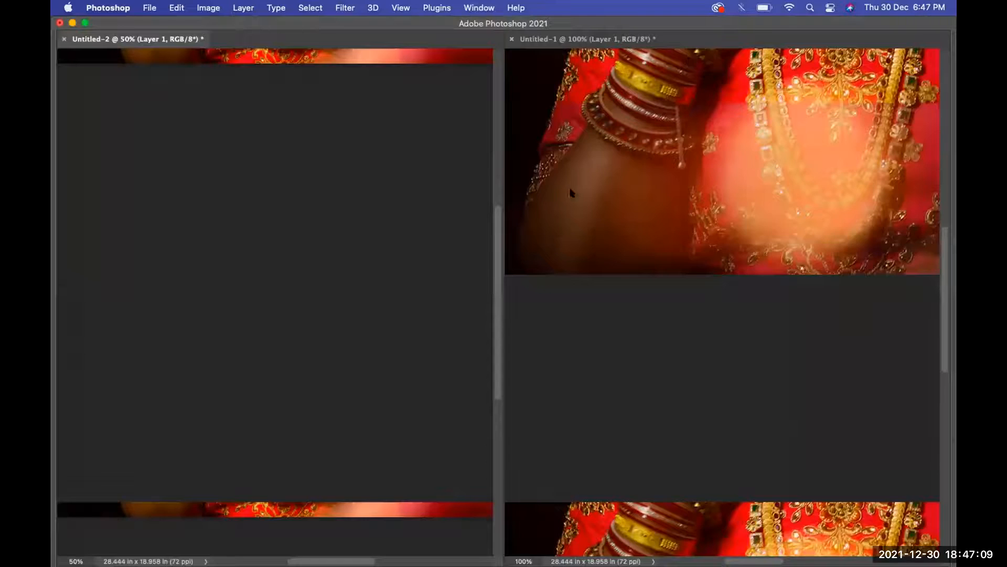
{"action": "scroll", "coordinate": [589, 319], "scroll_direction": "up", "scroll_amount": 10}
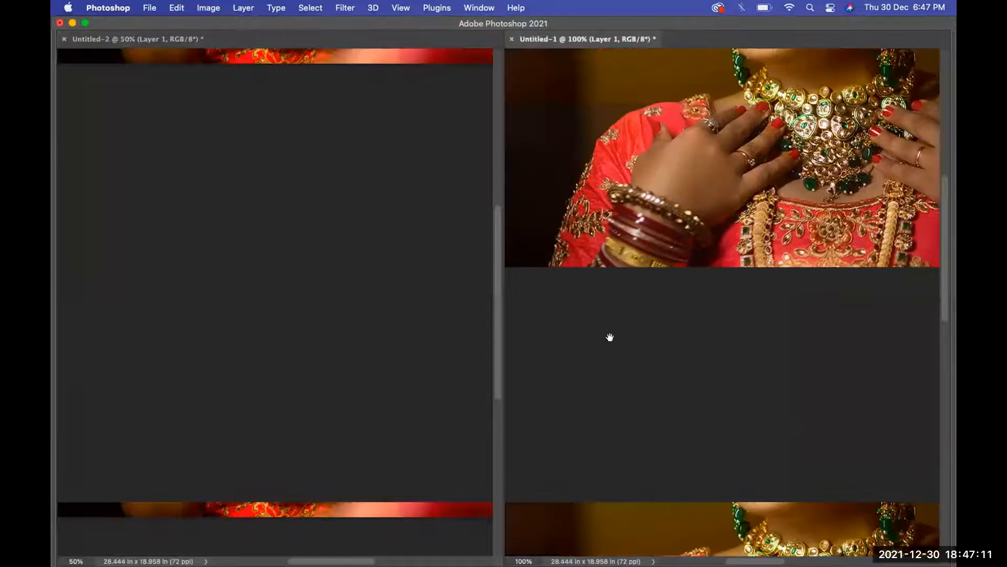
{"action": "scroll", "coordinate": [613, 424], "scroll_direction": "up", "scroll_amount": 3}
{"action": "scroll", "coordinate": [622, 241], "scroll_direction": "down", "scroll_amount": 3}
{"action": "left_click", "coordinate": [310, 61]}
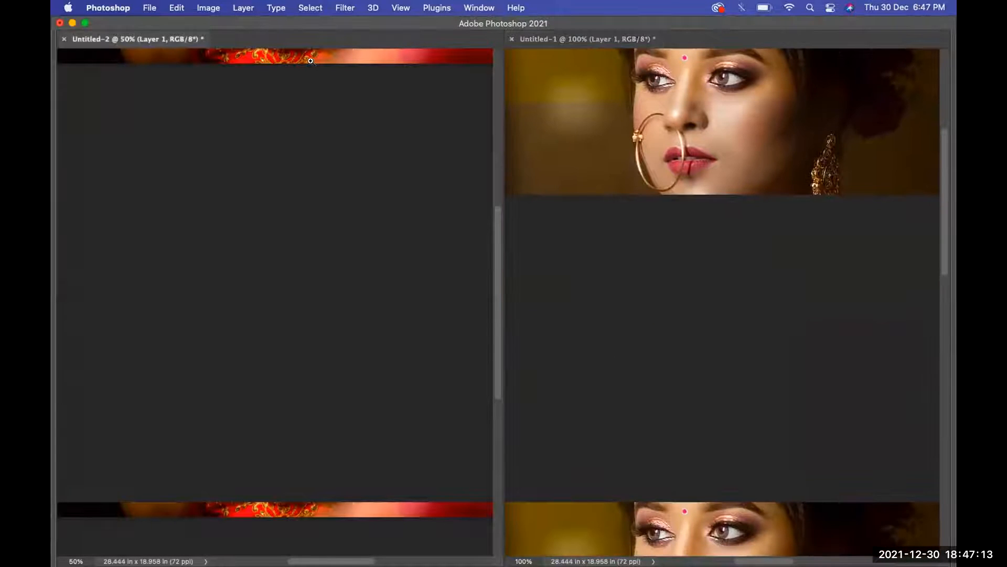
{"action": "key", "text": "super+1"}
{"action": "scroll", "coordinate": [303, 138], "scroll_direction": "up", "scroll_amount": 5}
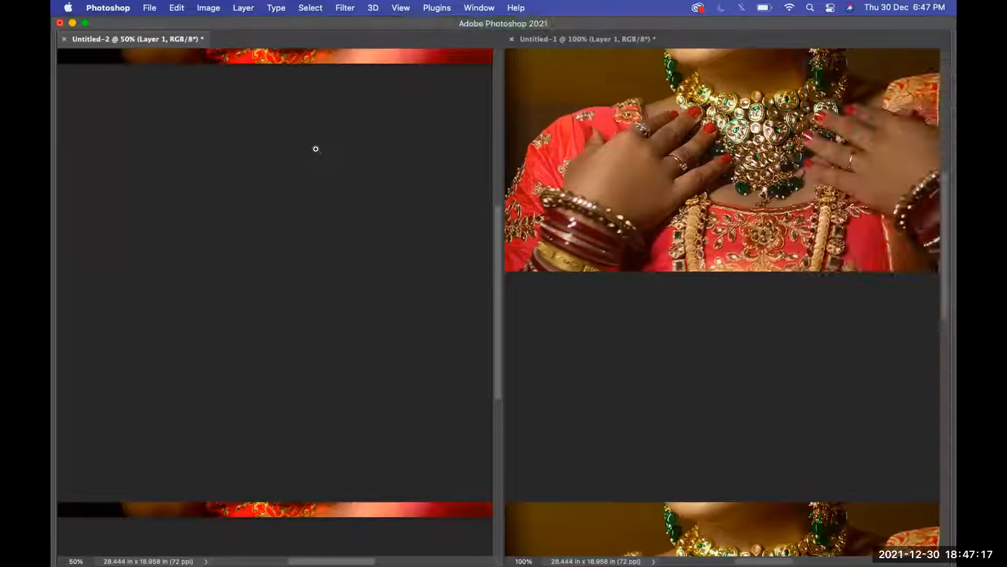
Float Untitled-2 and Untitled-1 in separate windows, with Untitled-1 placed to the right and the bride's face in view.
{"action": "left_click_drag", "start_coordinate": [167, 39], "coordinate": [181, 73]}
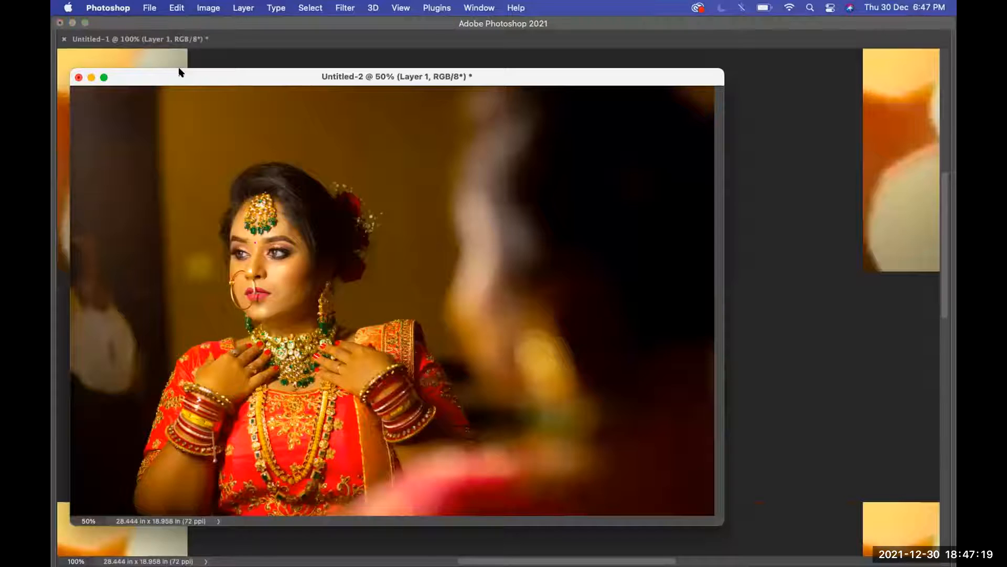
{"action": "left_click_drag", "start_coordinate": [186, 39], "coordinate": [488, 32]}
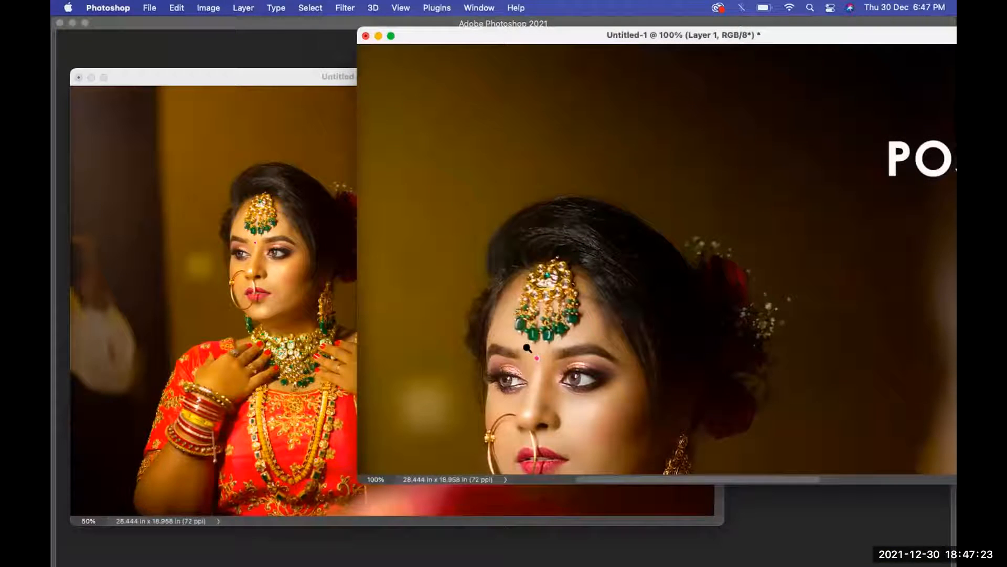
{"action": "scroll", "coordinate": [526, 238], "scroll_direction": "down", "scroll_amount": 5}
Bring the Untitled-2 window to the front and enlarge the source photo to 100% around the bride's face.
{"action": "left_click", "coordinate": [261, 305]}
{"action": "left_click", "coordinate": [243, 288]}
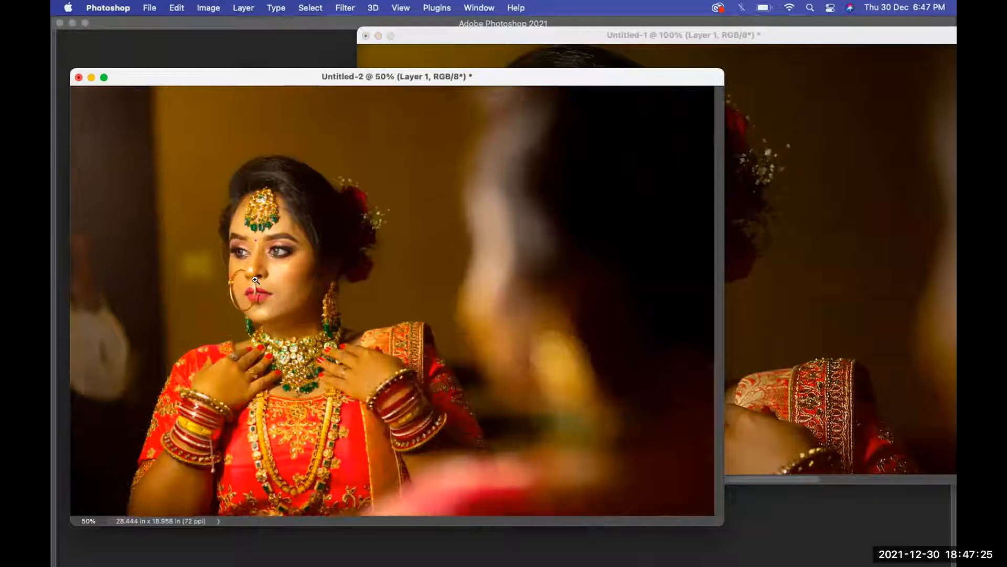
{"action": "left_click", "coordinate": [767, 277]}
{"action": "left_click", "coordinate": [269, 277]}
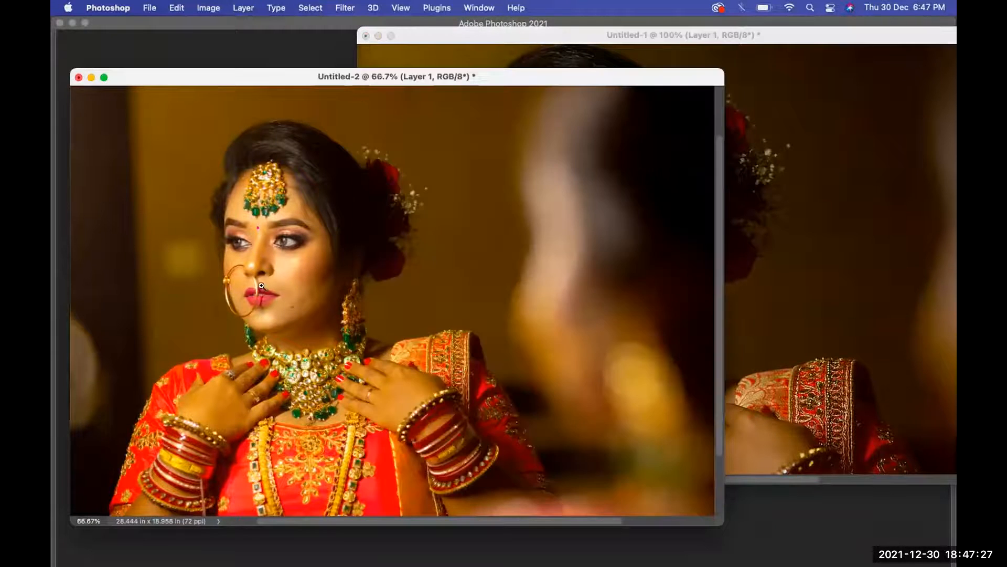
{"action": "left_click", "coordinate": [275, 281]}
Narrow the Untitled-2 window to leave the edited photo visible beside it, and enlarge the source photo's face to 200%.
{"action": "left_click_drag", "start_coordinate": [470, 77], "coordinate": [450, 65]}
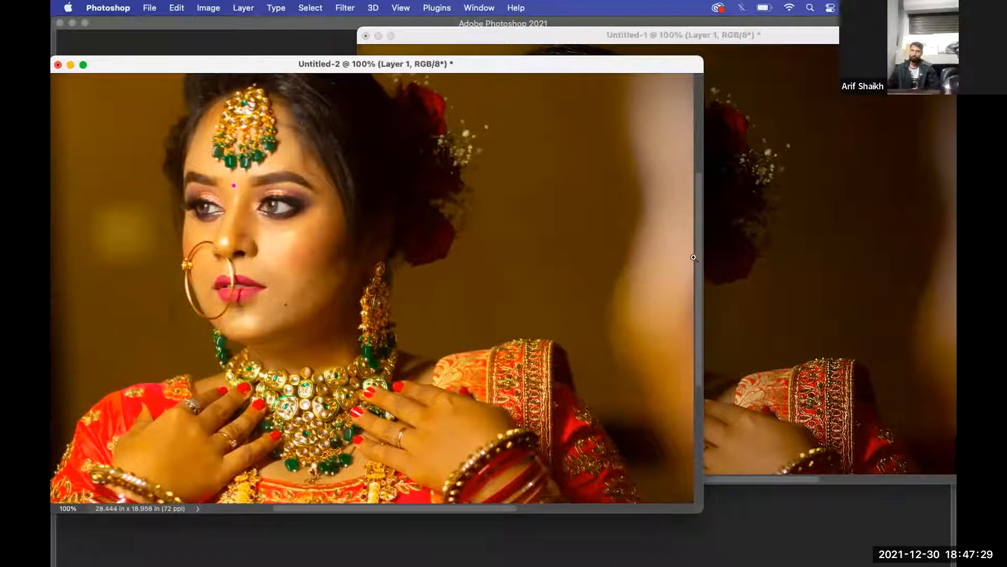
{"action": "left_click_drag", "start_coordinate": [700, 260], "coordinate": [440, 272]}
{"action": "left_click", "coordinate": [187, 265]}
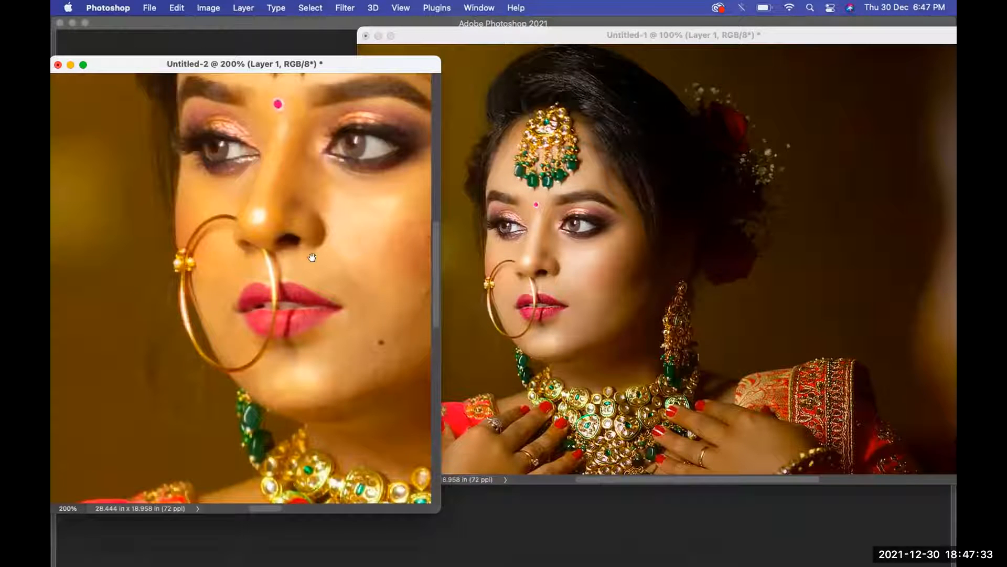
Enlarge the face in Untitled-1 to 200% and reposition the Untitled-2 face to match for a side-by-side skin comparison.
{"action": "left_click_drag", "start_coordinate": [369, 259], "coordinate": [262, 311]}
{"action": "left_click", "coordinate": [534, 270]}
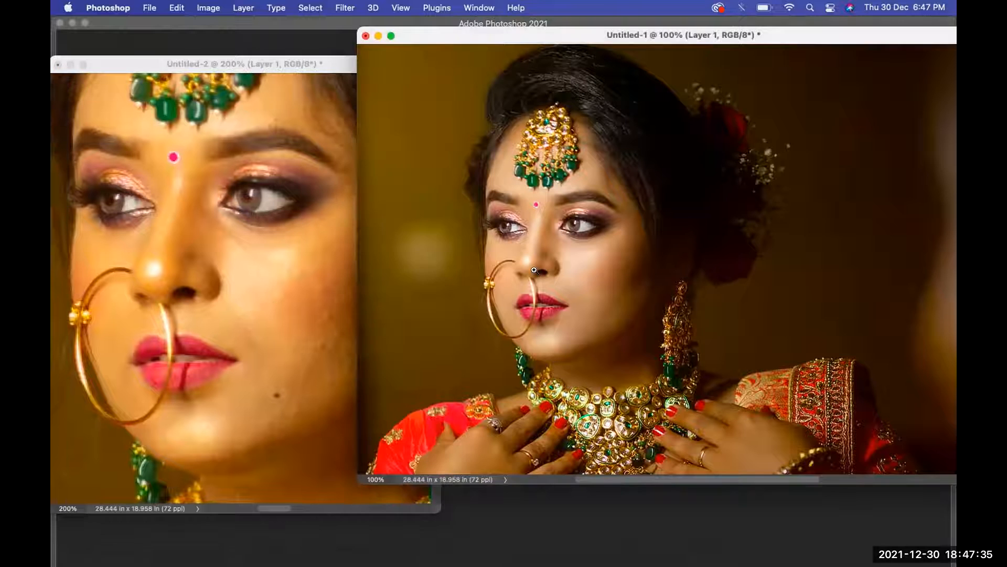
{"action": "left_click", "coordinate": [555, 280]}
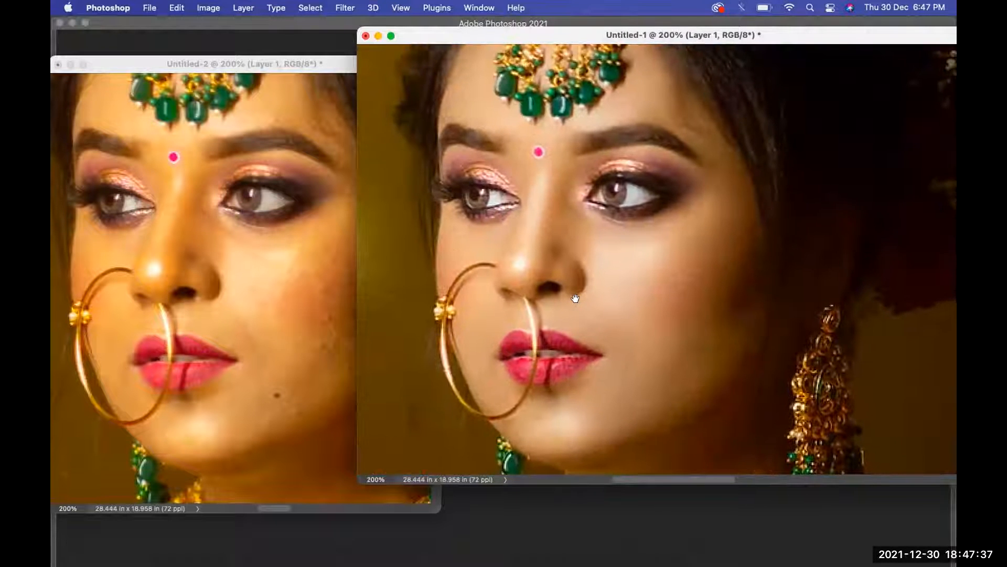
{"action": "left_click", "coordinate": [230, 278]}
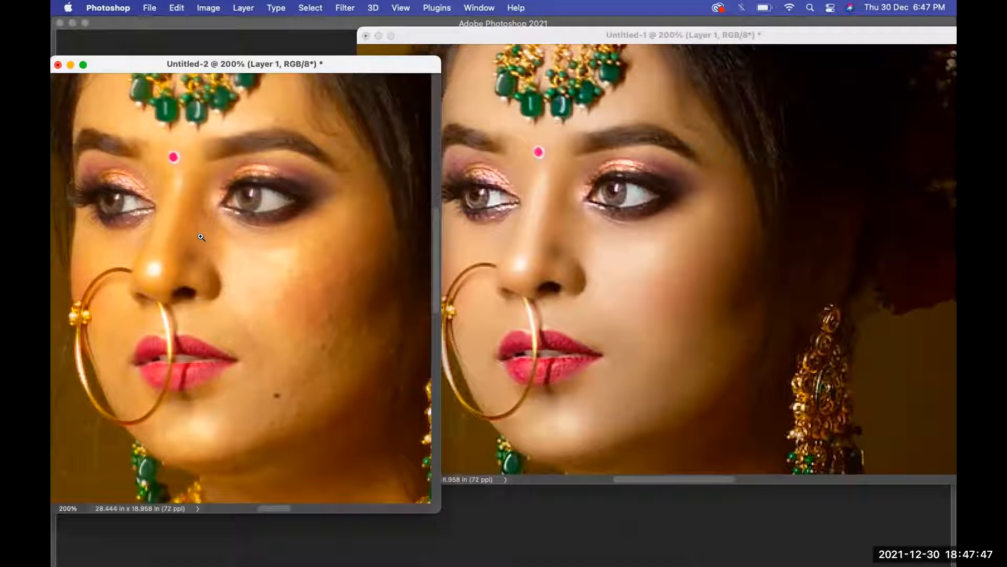
Reduce the view of both Untitled-2 and Untitled-1 to 66.7% to compare the wider portraits.
{"action": "key", "text": "super+minus"}
{"action": "left_click", "coordinate": [602, 294]}
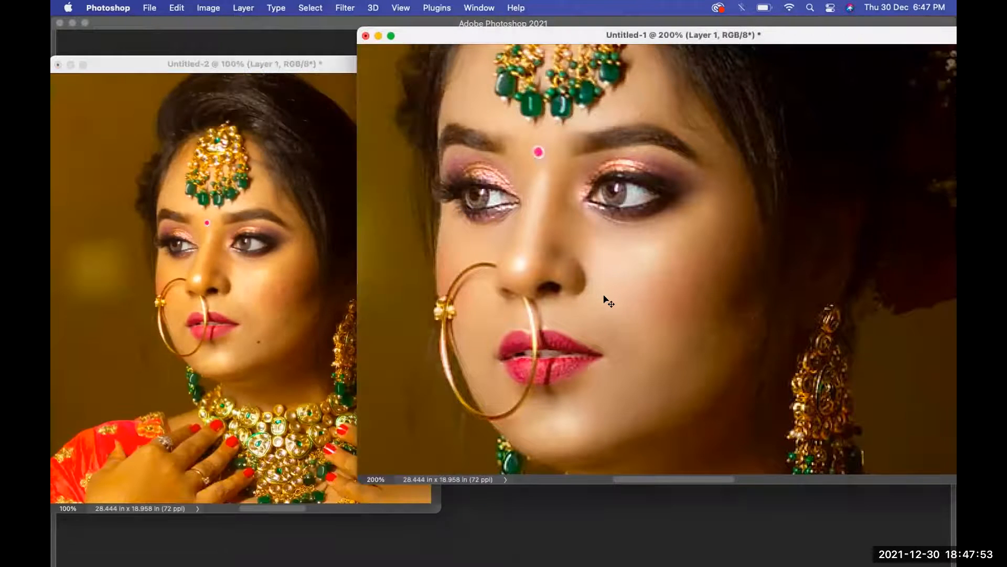
{"action": "key", "text": "super+minus"}
{"action": "key", "text": "super+minus"}
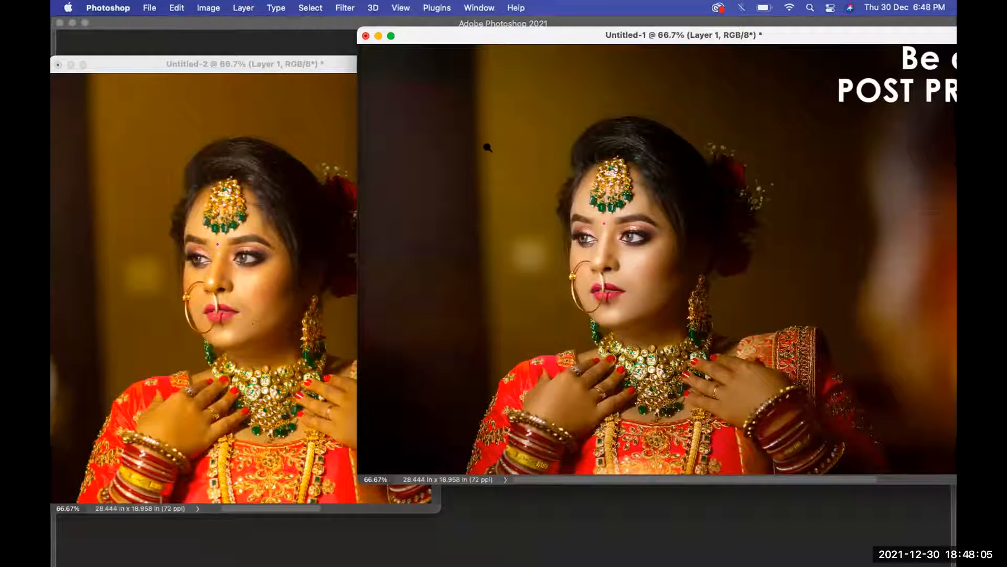
Dock Untitled-1 with Untitled-2 in one floating window, widen that window, and show Untitled-1 whole at 33.3%.
{"action": "left_click_drag", "start_coordinate": [552, 37], "coordinate": [392, 69]}
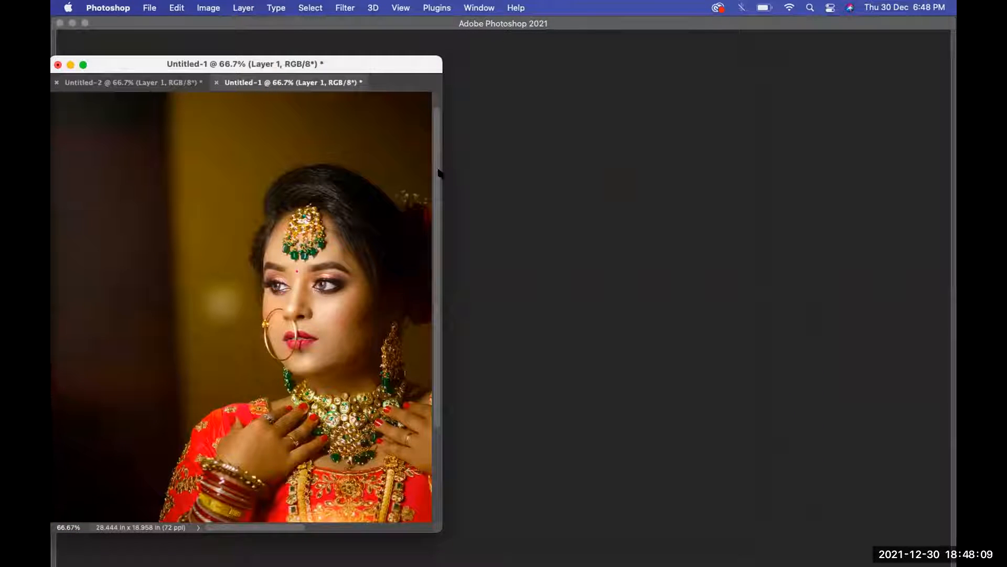
{"action": "left_click_drag", "start_coordinate": [440, 171], "coordinate": [783, 225]}
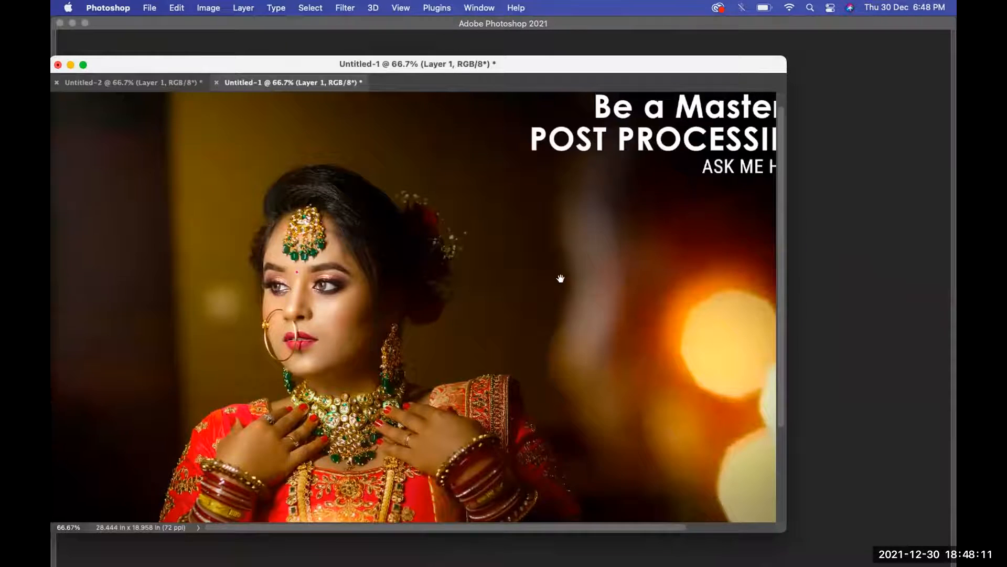
{"action": "scroll", "coordinate": [562, 281], "scroll_direction": "up", "scroll_amount": 2}
{"action": "key", "text": "super+minus"}
{"action": "key", "text": "super+minus"}
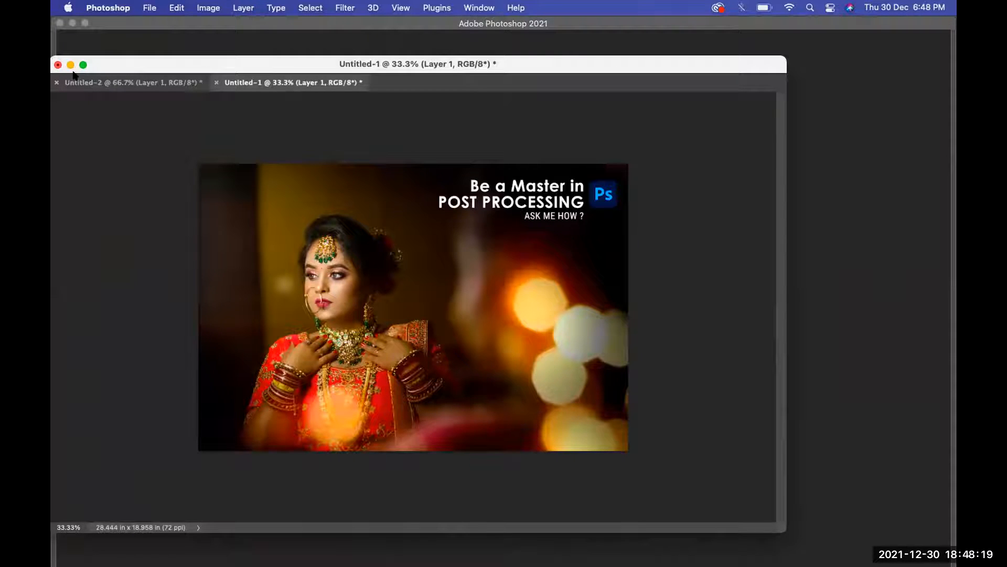
Show Untitled-2 at 33.3% as well and switch back to Untitled-1 to compare the full images.
{"action": "left_click", "coordinate": [93, 84]}
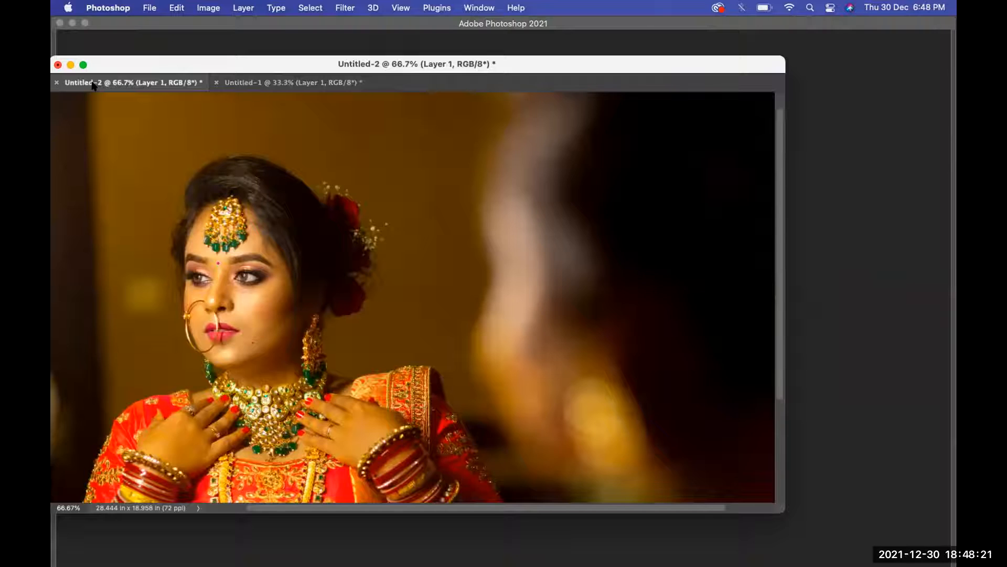
{"action": "key", "text": "super+minus"}
{"action": "key", "text": "super+minus"}
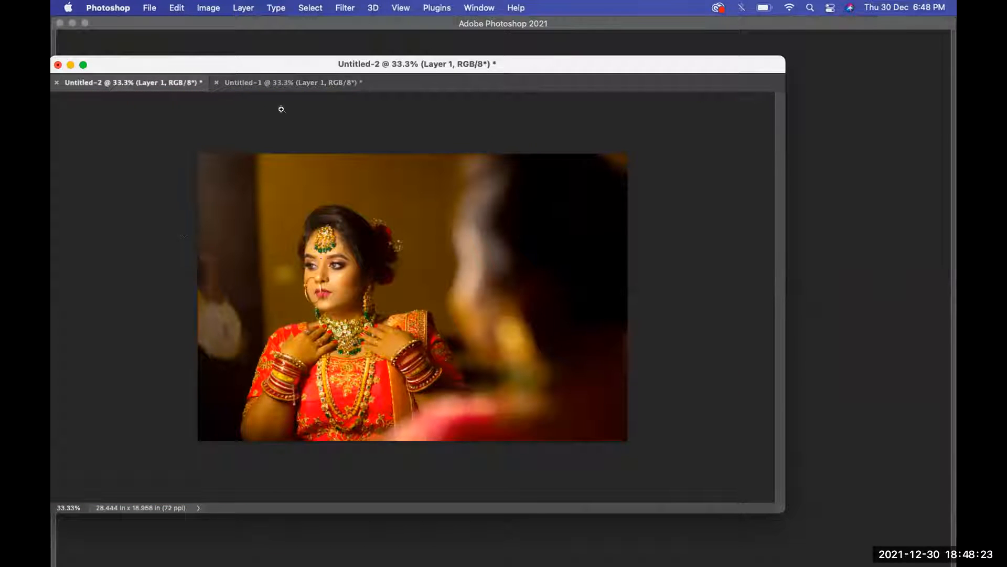
{"action": "left_click", "coordinate": [288, 83]}
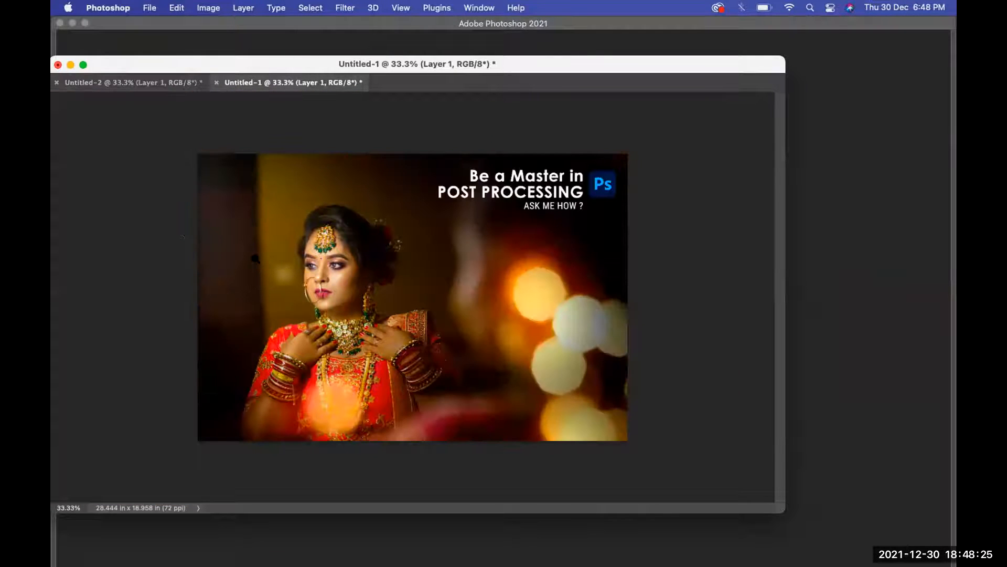
{"action": "left_click_drag", "start_coordinate": [174, 66], "coordinate": [214, 60]}
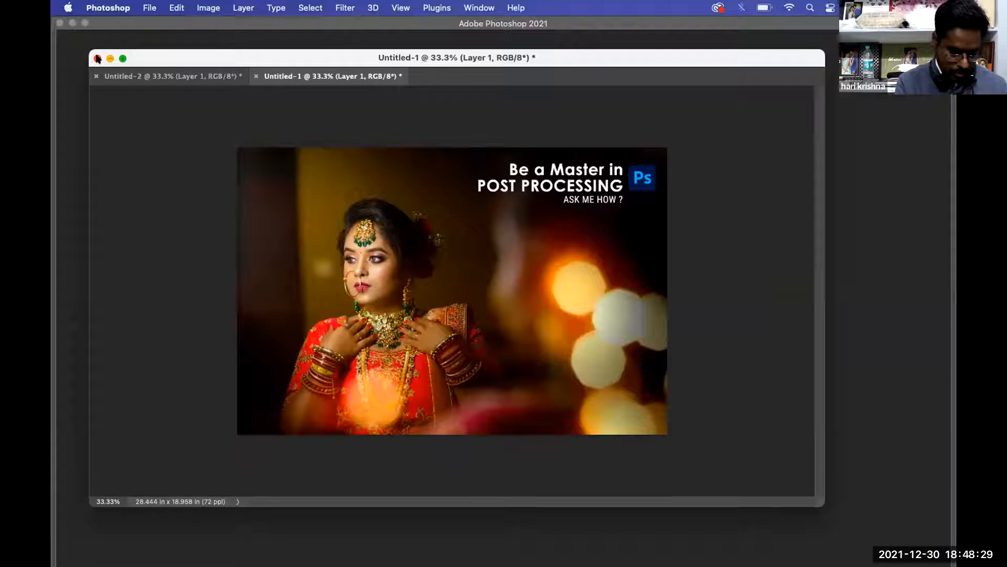
Close the Untitled-1 and Untitled-2 documents without saving their changes.
{"action": "left_click", "coordinate": [98, 58]}
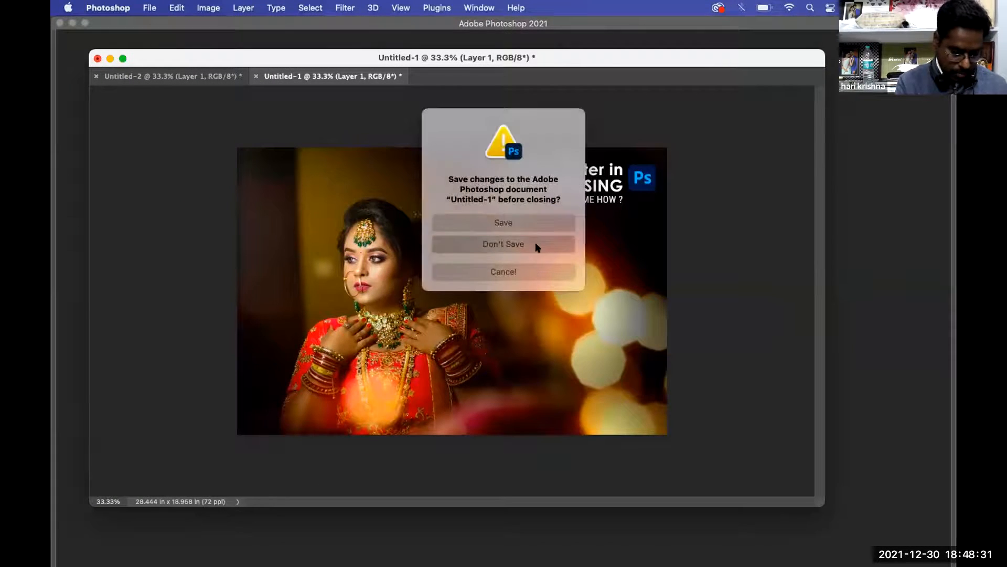
{"action": "left_click", "coordinate": [537, 245]}
{"action": "left_click", "coordinate": [535, 246]}
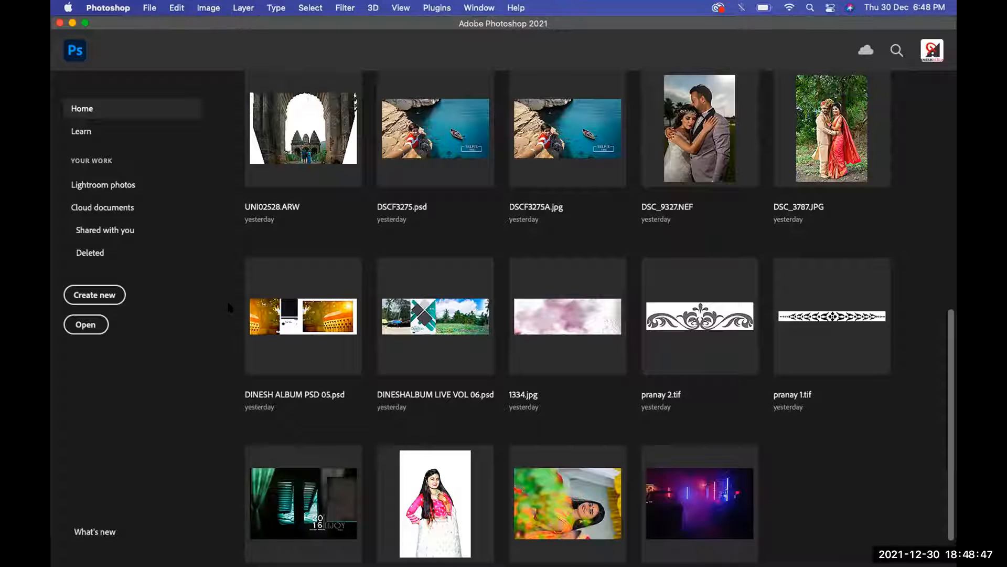
View the portrait 009A3646.JPG in Preview, close it, and return to the Photoshop home screen.
{"action": "left_click", "coordinate": [287, 316]}
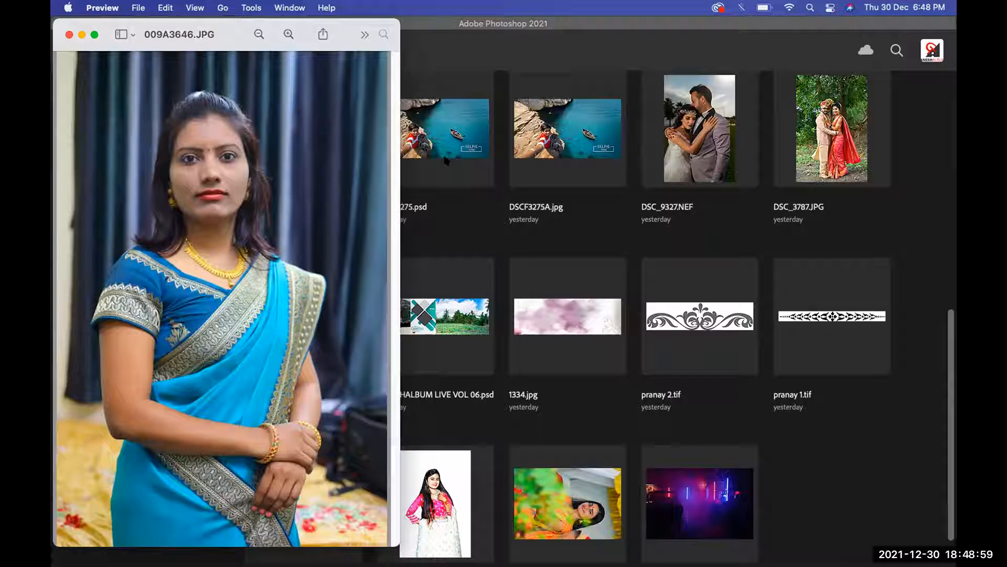
{"action": "left_click", "coordinate": [69, 34]}
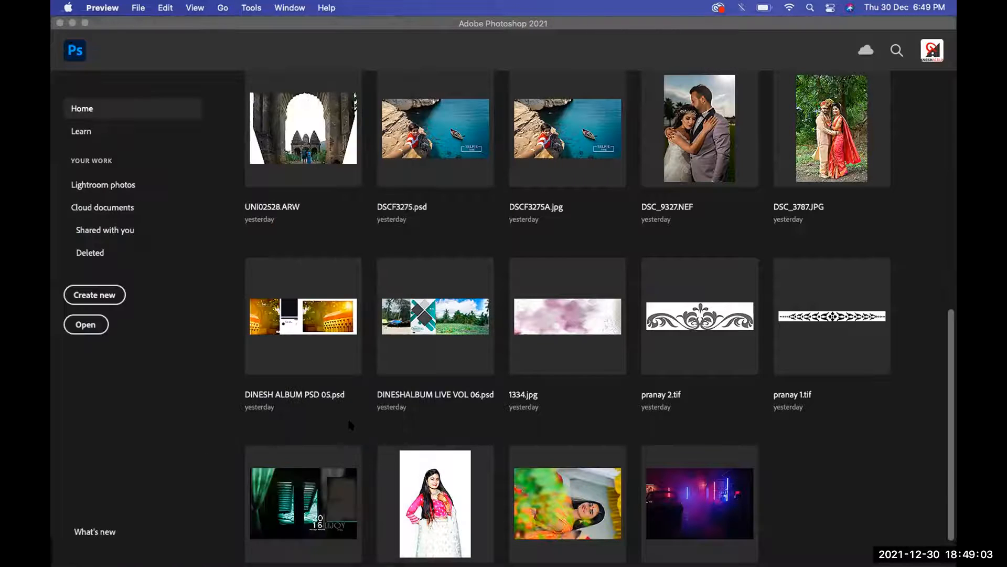
{"action": "left_click", "coordinate": [156, 427]}
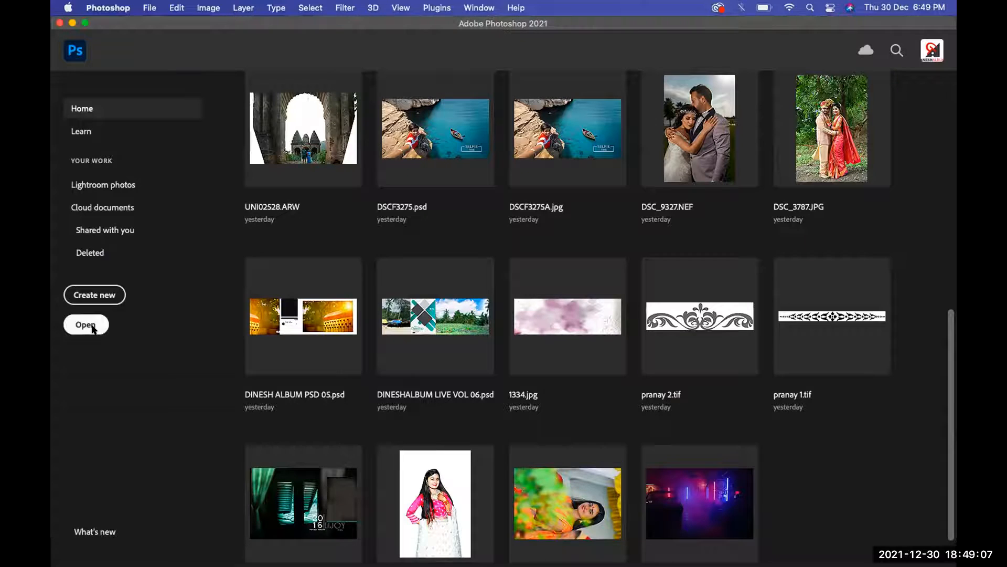
Open the photo 009A3646.JPG from the Downloads folder.
{"action": "left_click", "coordinate": [93, 329]}
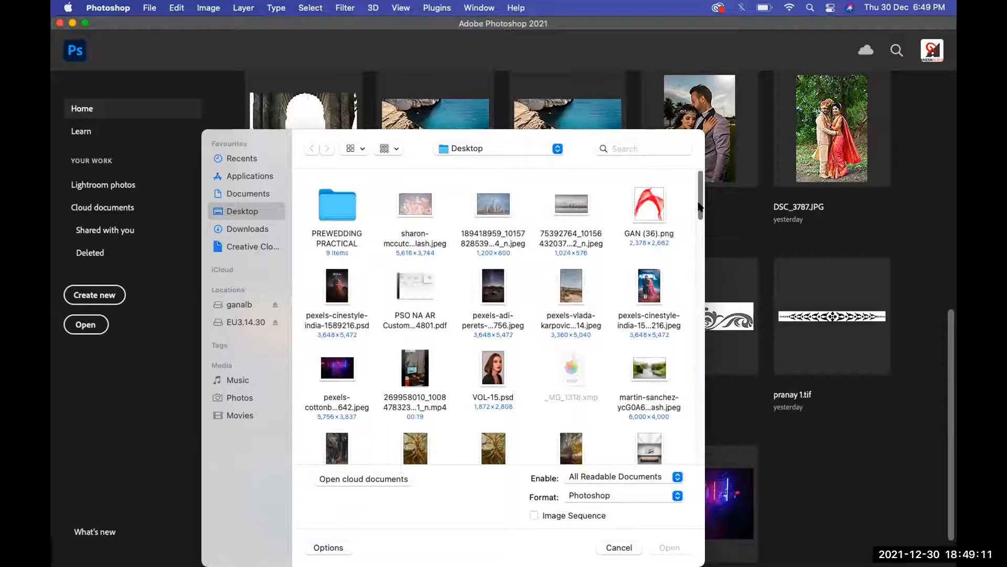
{"action": "left_click_drag", "start_coordinate": [698, 207], "coordinate": [690, 467]}
{"action": "scroll", "coordinate": [687, 398], "scroll_direction": "up", "scroll_amount": 15}
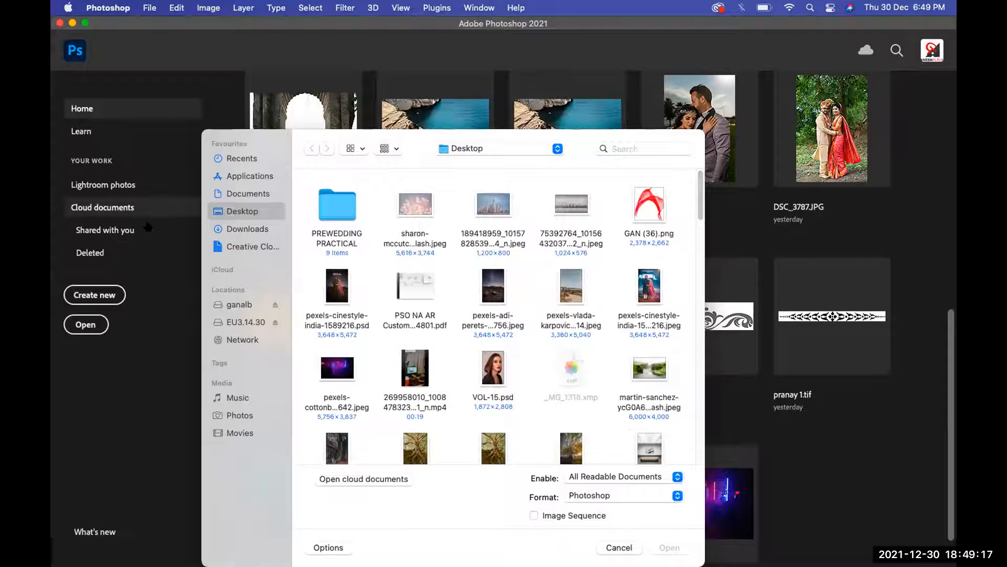
{"action": "left_click", "coordinate": [239, 229]}
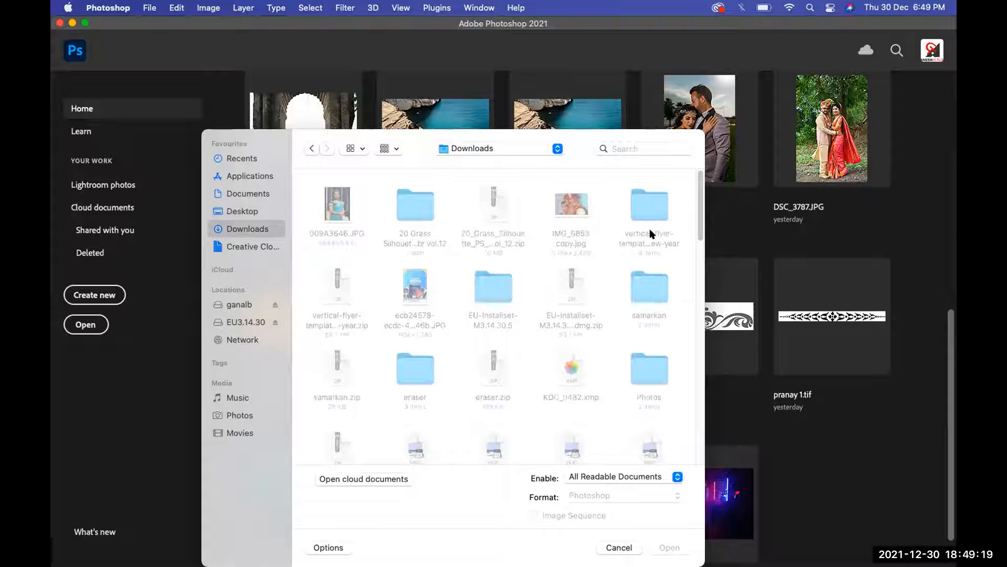
{"action": "left_click", "coordinate": [666, 547]}
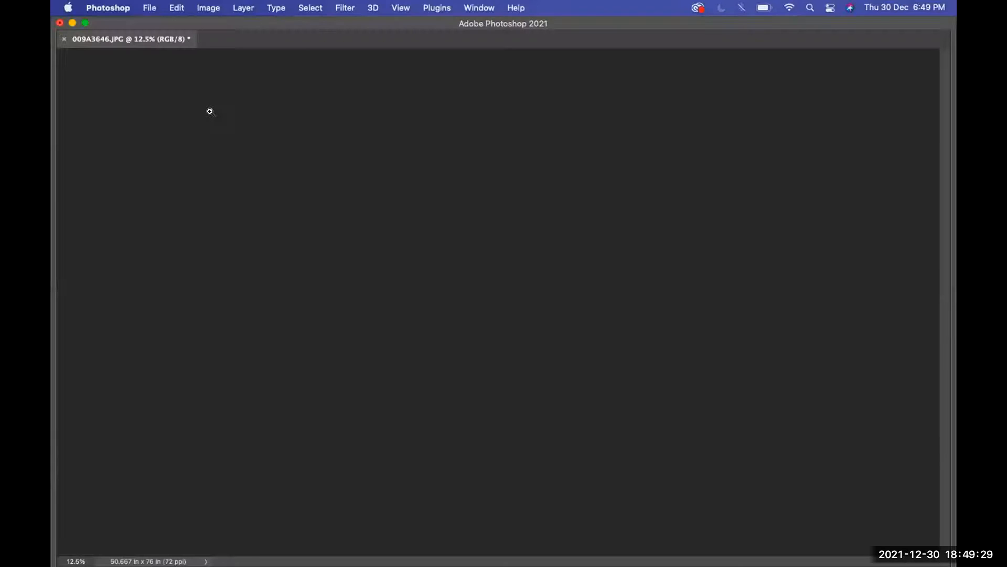
Float 009A3646.JPG in its own window, enlarge the face to 50%, and widen the window.
{"action": "left_click_drag", "start_coordinate": [132, 39], "coordinate": [262, 71]}
{"action": "left_click", "coordinate": [290, 199]}
{"action": "left_click", "coordinate": [291, 199]}
{"action": "left_click", "coordinate": [290, 199]}
{"action": "left_click_drag", "start_coordinate": [291, 199], "coordinate": [266, 301]}
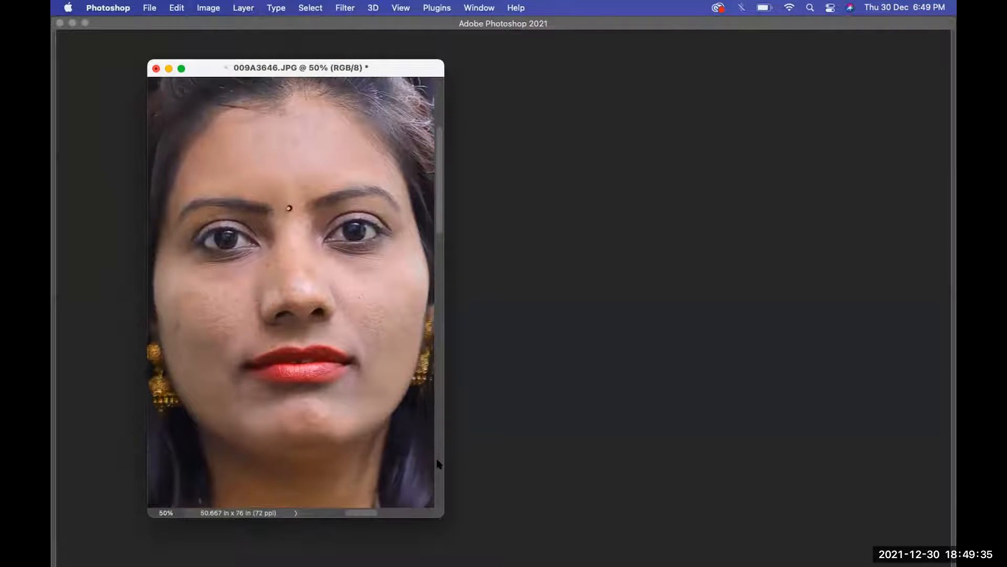
{"action": "left_click_drag", "start_coordinate": [538, 492], "coordinate": [632, 506]}
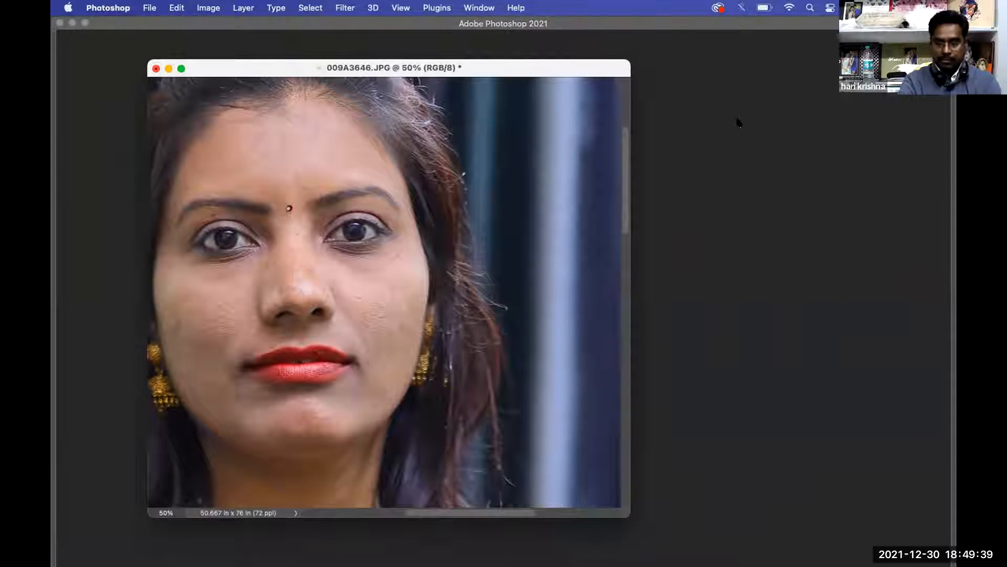
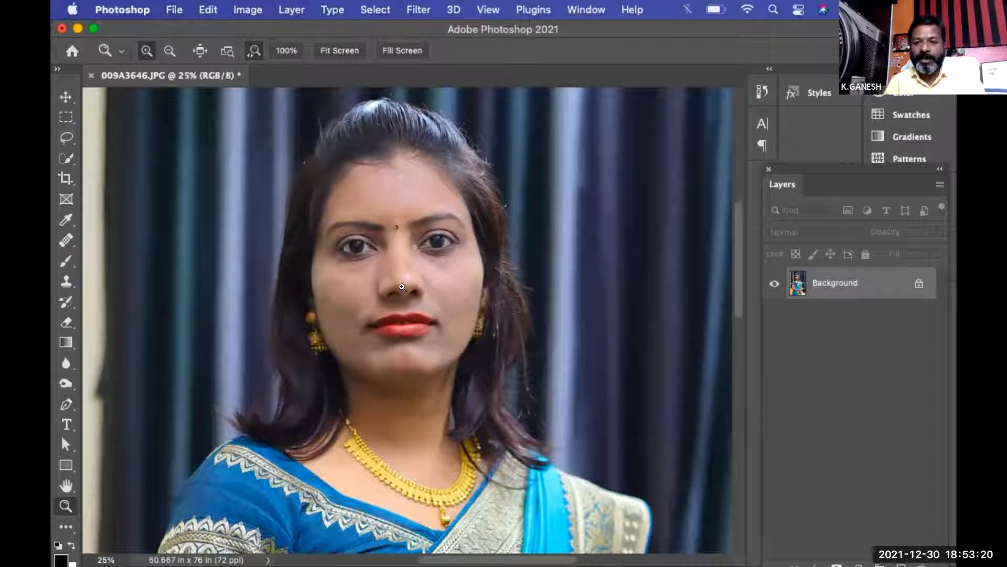
Apply Auto Color to the portrait, and in Levels set the RGB midtone to 0.96 and white input to 248.
{"action": "key", "text": "shift+super+b"}
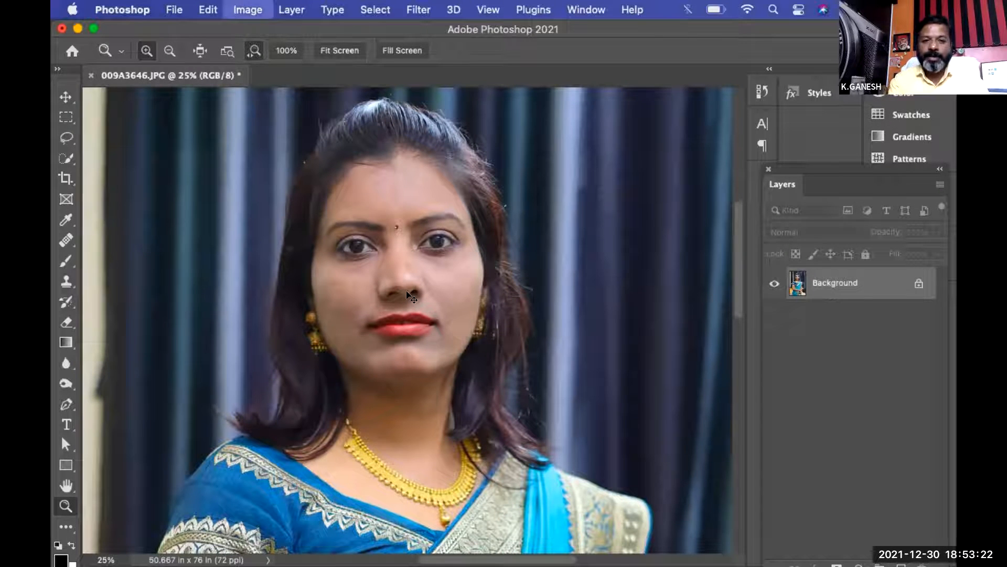
{"action": "key", "text": "super+l"}
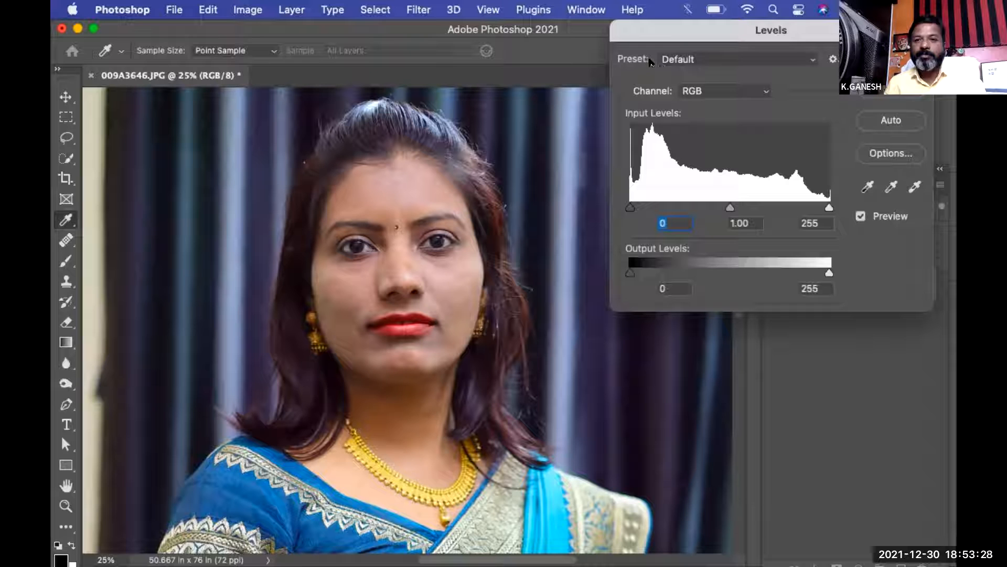
{"action": "left_click_drag", "start_coordinate": [910, 27], "coordinate": [768, 197]}
{"action": "left_click_drag", "start_coordinate": [586, 377], "coordinate": [585, 377]}
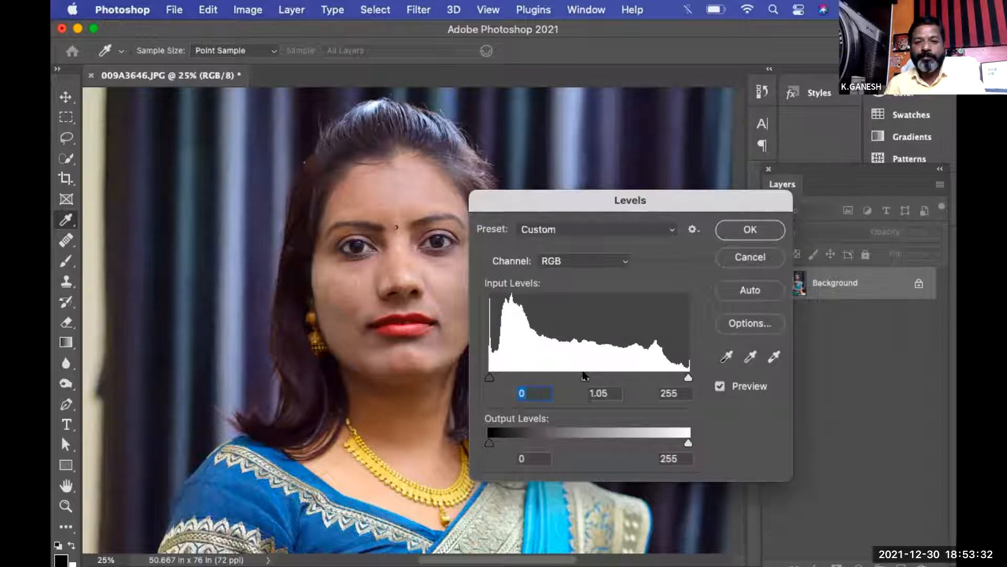
{"action": "left_click_drag", "start_coordinate": [686, 377], "coordinate": [682, 376]}
{"action": "left_click_drag", "start_coordinate": [583, 377], "coordinate": [587, 376]}
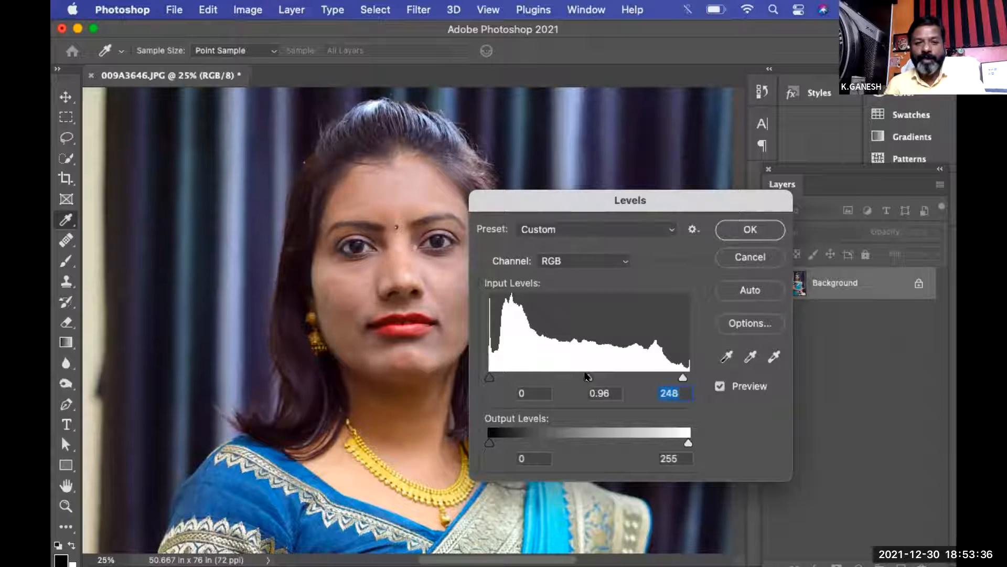
Set the Levels midtone to 1.06 for the Red channel and 0.93 for the Blue channel, and apply the adjustment.
{"action": "left_click", "coordinate": [561, 261]}
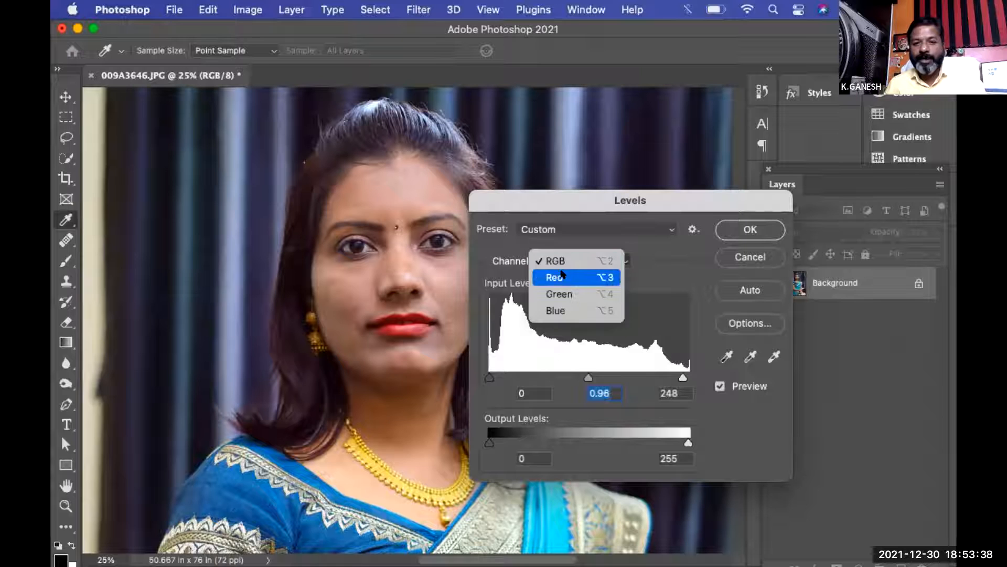
{"action": "left_click", "coordinate": [559, 277]}
{"action": "left_click_drag", "start_coordinate": [587, 377], "coordinate": [583, 376]}
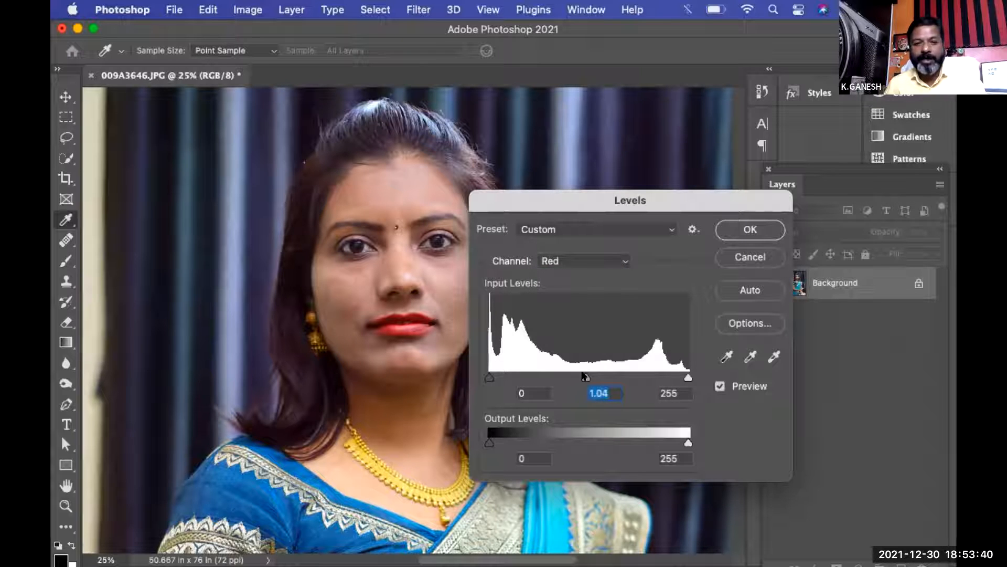
{"action": "left_click", "coordinate": [582, 261]}
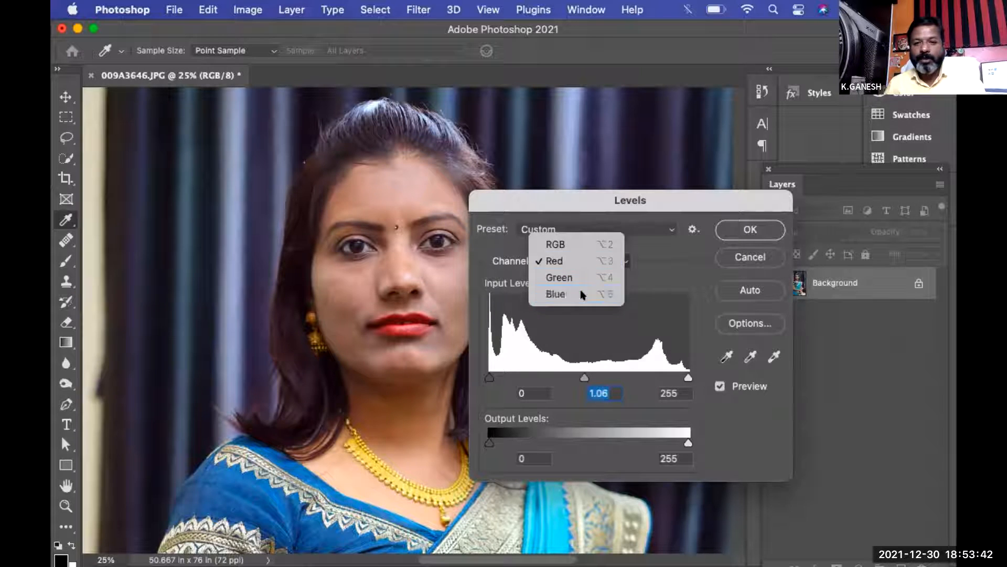
{"action": "left_click", "coordinate": [580, 292]}
{"action": "left_click_drag", "start_coordinate": [587, 377], "coordinate": [593, 377]}
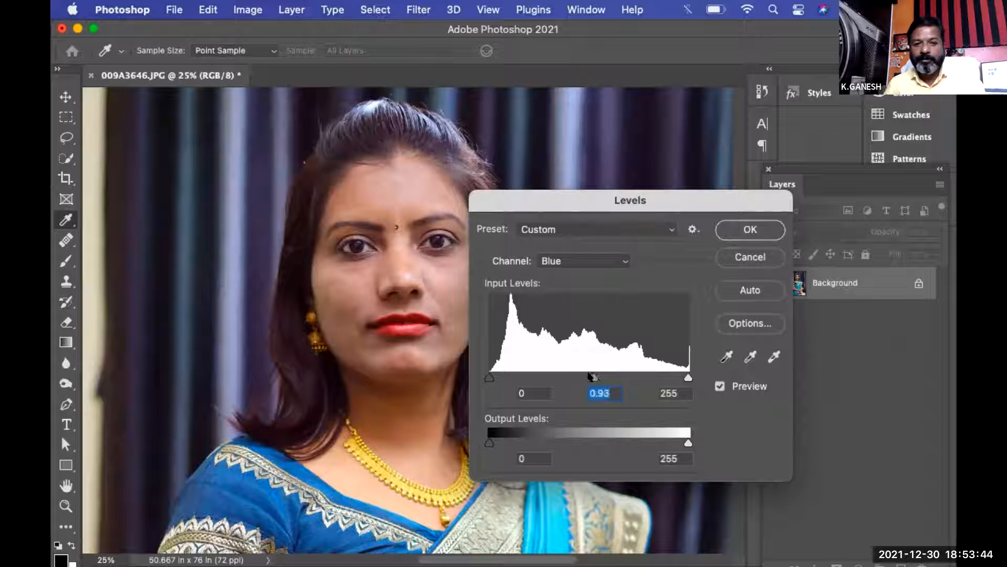
{"action": "left_click", "coordinate": [750, 227]}
Examine the skin around the mouth and chin close up at about 122%, and return to a 33.3% view of the portrait.
{"action": "left_click_drag", "start_coordinate": [336, 369], "coordinate": [425, 439]}
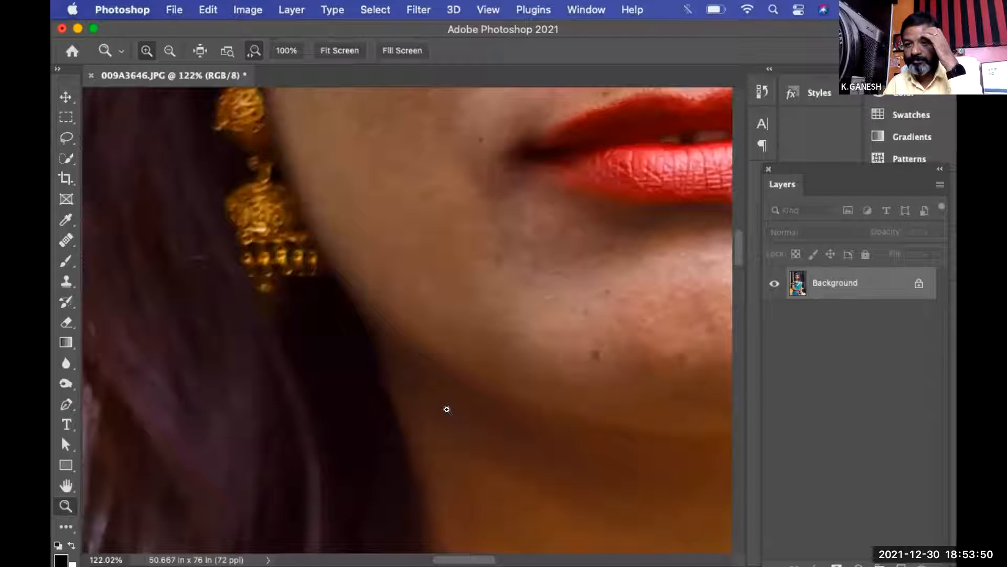
{"action": "key", "text": "super+minus"}
{"action": "key", "text": "super+minus"}
{"action": "key", "text": "super+minus"}
{"action": "key", "text": "super+minus"}
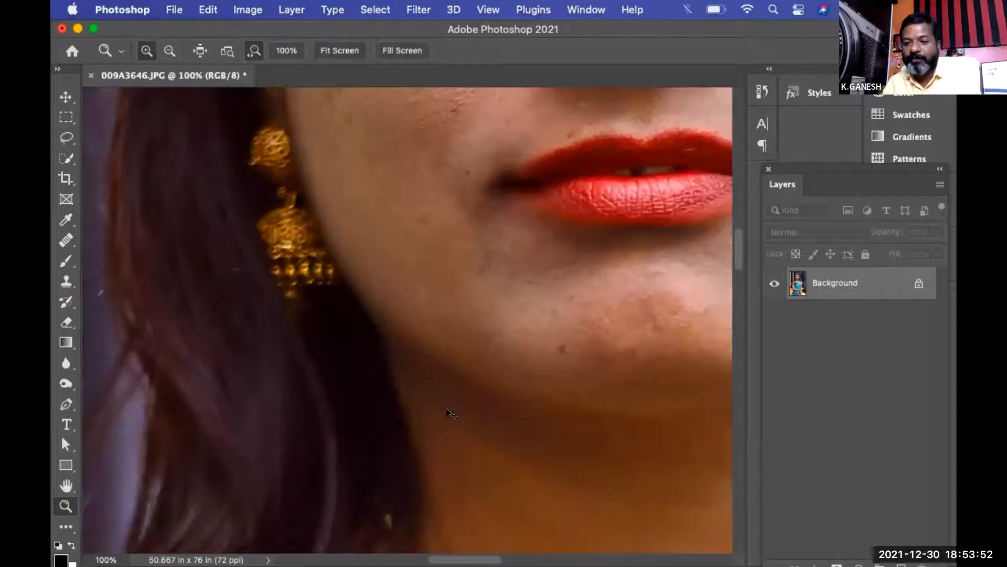
{"action": "key", "text": "super+minus"}
{"action": "key", "text": "super+minus"}
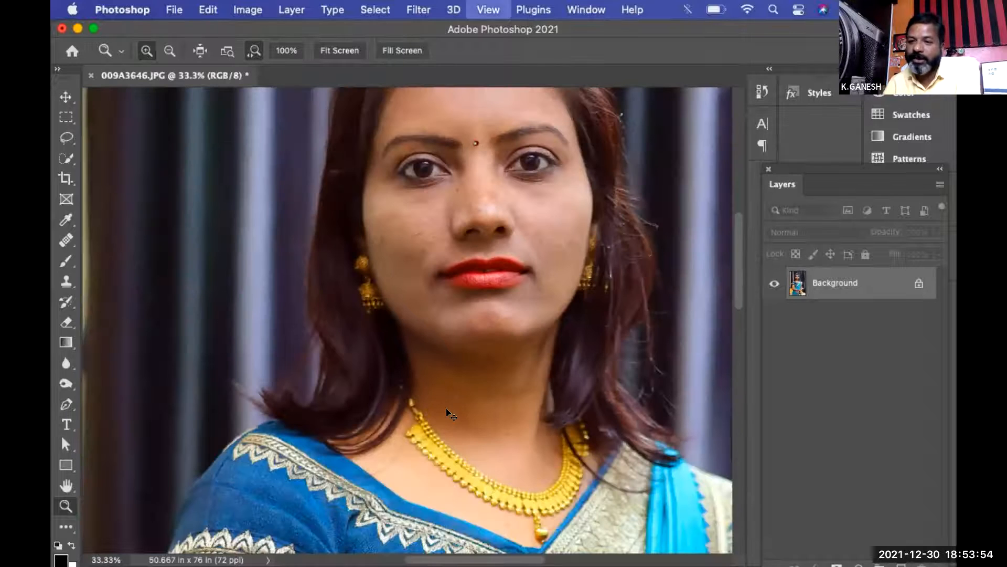
Examine the corrected portrait at several magnifications from 12.5% to about 38%, checking the face, hair and neck.
{"action": "key", "text": "super+minus"}
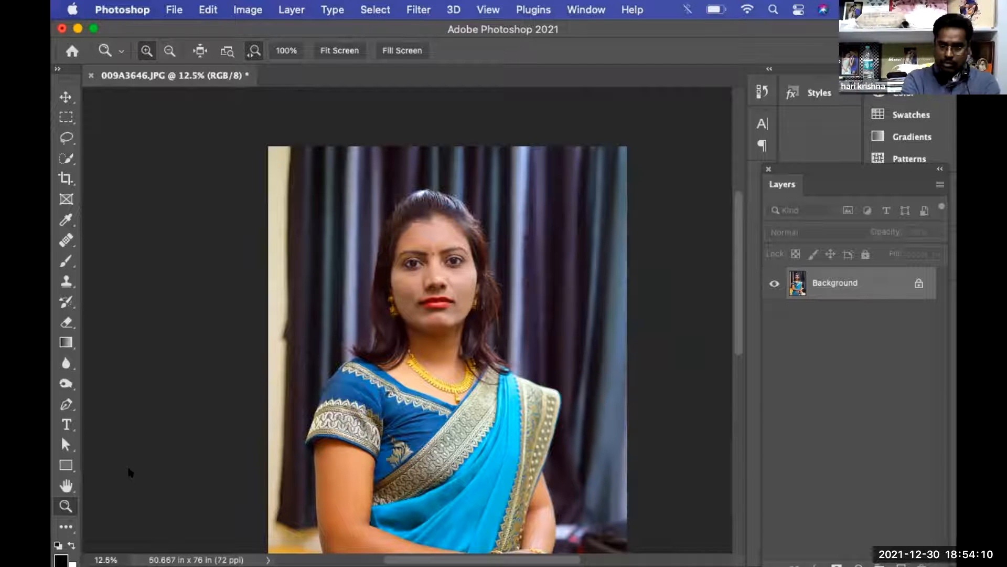
{"action": "left_click", "coordinate": [413, 333]}
{"action": "mouse_move", "coordinate": [450, 272]}
{"action": "left_mouse_down"}
{"action": "mouse_move", "coordinate": [446, 289]}
{"action": "mouse_move", "coordinate": [441, 262]}
{"action": "left_mouse_up"}
{"action": "left_click", "coordinate": [427, 249]}
{"action": "left_click", "coordinate": [440, 289]}
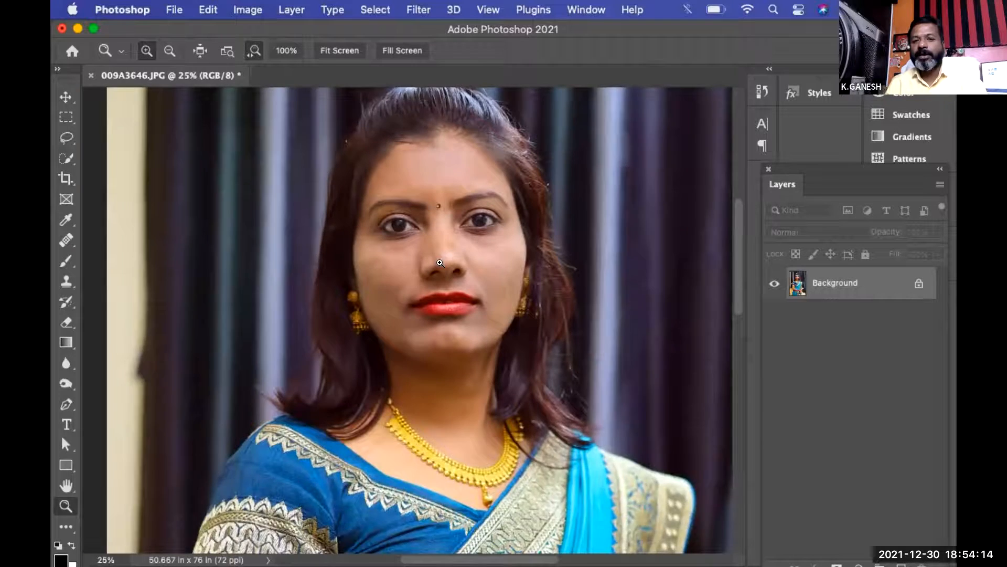
{"action": "left_click", "coordinate": [441, 263]}
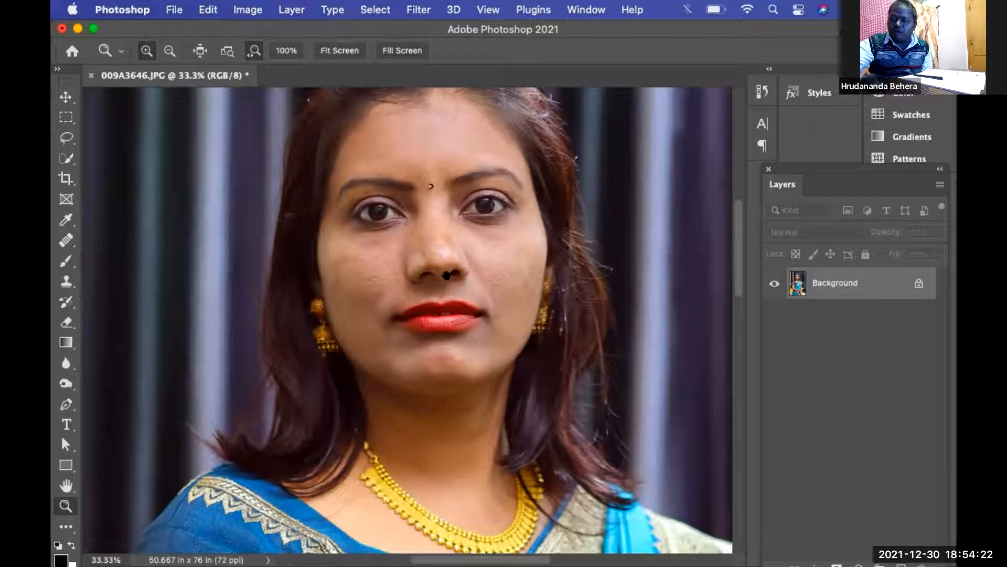
{"action": "left_click_drag", "start_coordinate": [483, 209], "coordinate": [473, 273]}
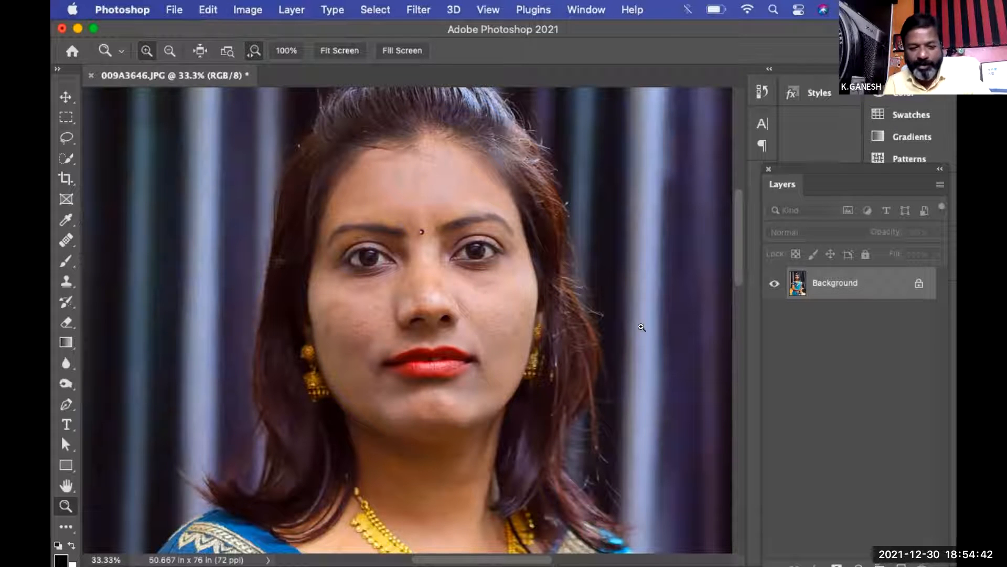
{"action": "left_click_drag", "start_coordinate": [397, 322], "coordinate": [385, 295]}
{"action": "left_click_drag", "start_coordinate": [536, 312], "coordinate": [514, 343]}
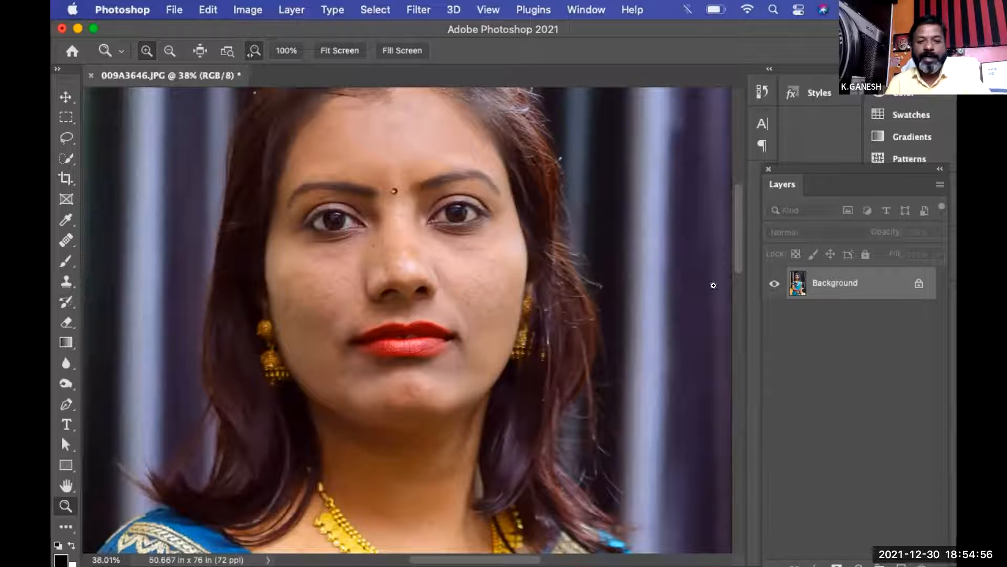
Dock the floating Layers panel above Styles and expand it, and add a new empty layer above the Background.
{"action": "left_click_drag", "start_coordinate": [809, 170], "coordinate": [803, 73]}
{"action": "left_click", "coordinate": [810, 93]}
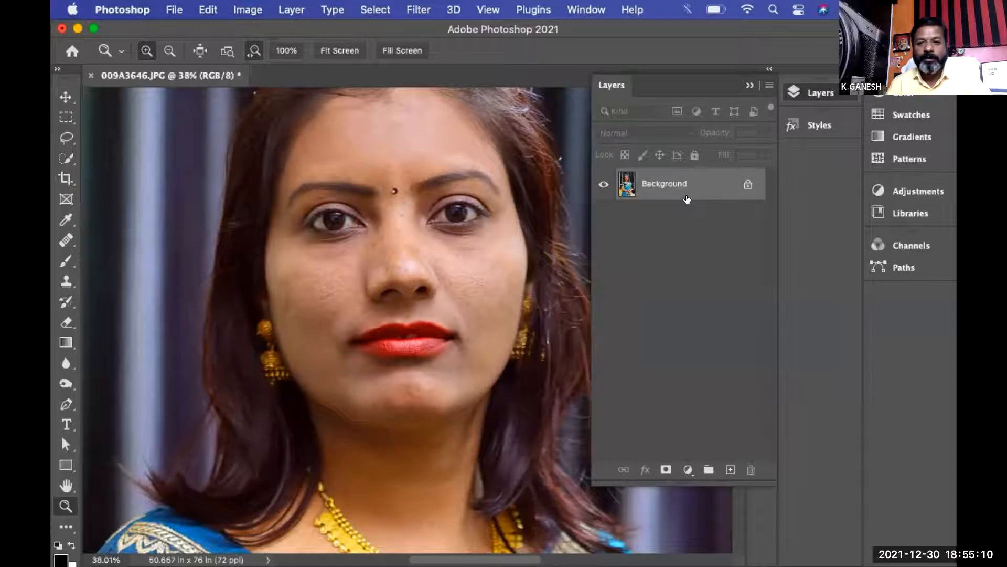
{"action": "left_click", "coordinate": [327, 289]}
{"action": "left_click", "coordinate": [499, 382]}
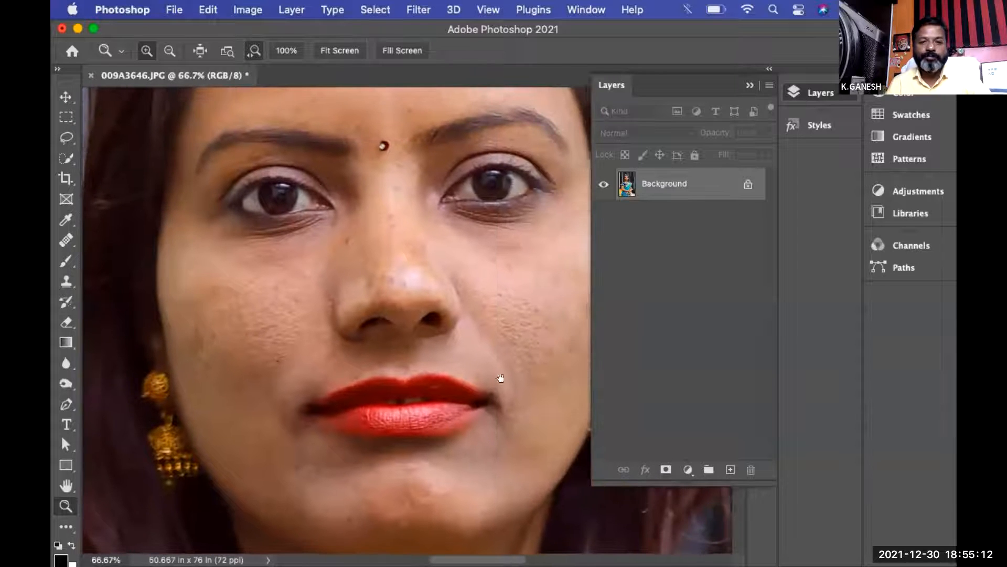
{"action": "left_click", "coordinate": [729, 470]}
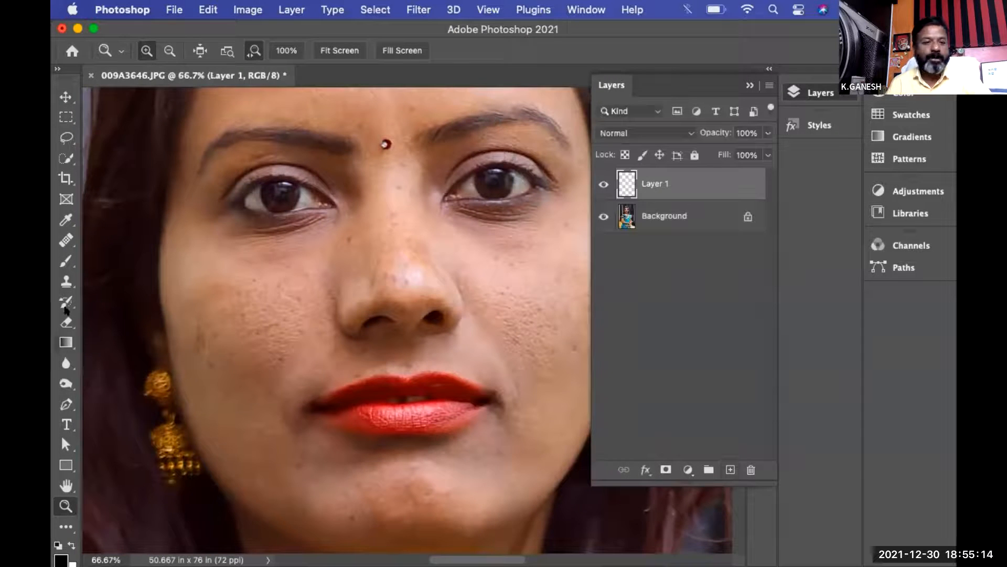
Choose the Healing Brush and enlarge its brush size to 25.
{"action": "left_click", "coordinate": [66, 241]}
{"action": "right_click", "coordinate": [66, 241]}
{"action": "left_click", "coordinate": [147, 251]}
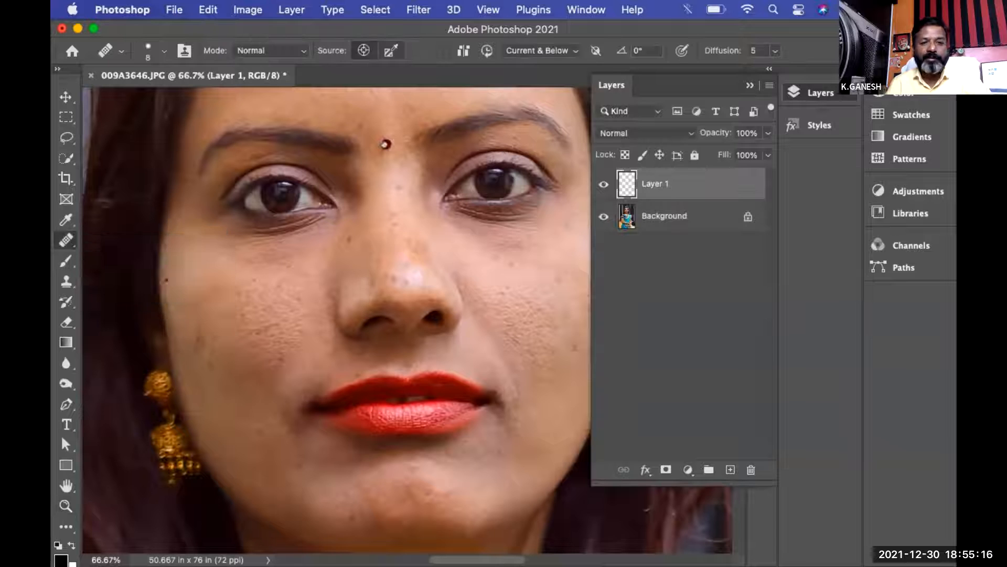
{"action": "left_click", "coordinate": [218, 308]}
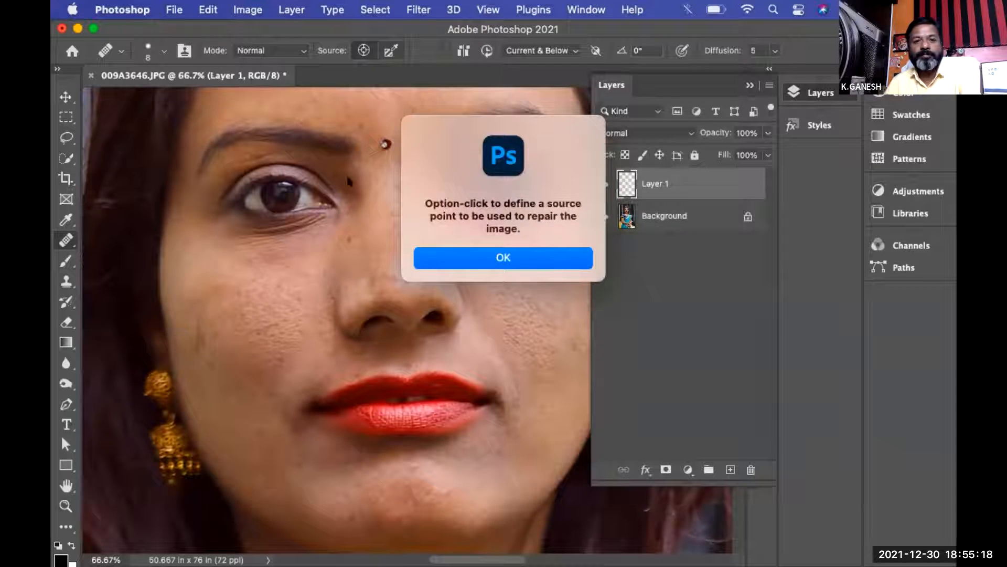
{"action": "left_click", "coordinate": [499, 258]}
{"action": "key", "text": "bracketright"}
{"action": "key", "text": "bracketright"}
{"action": "key", "text": "bracketright"}
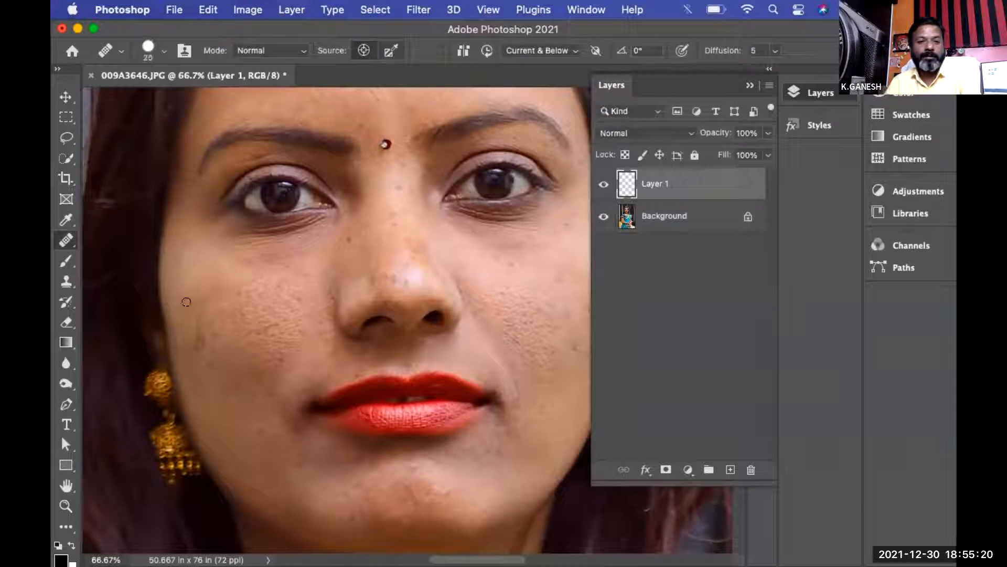
{"action": "key", "text": "bracketright"}
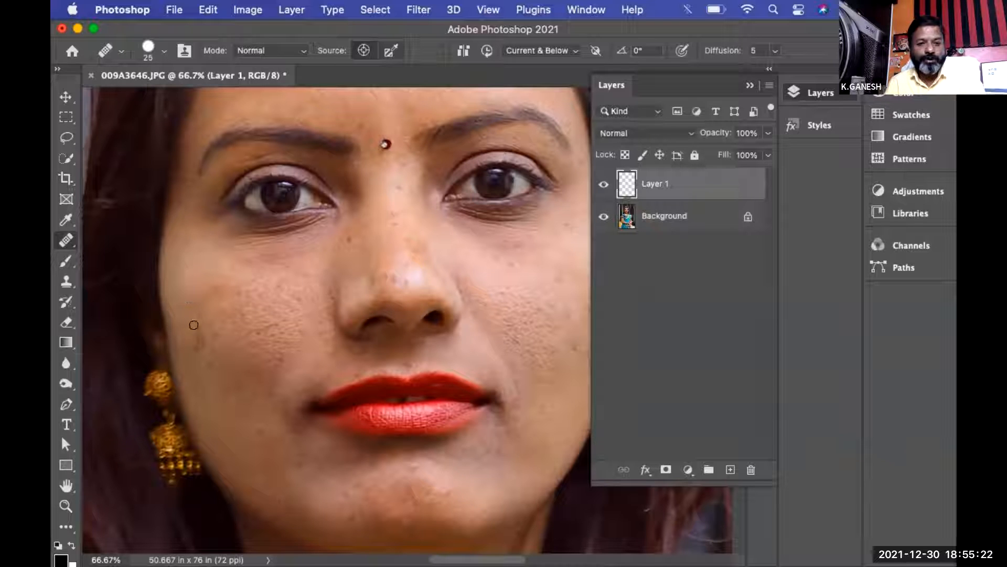
Heal the spots on the cheek near the earring, beside the nose and on the forehead, and compare with Layer 1 hidden and shown.
{"action": "left_click", "coordinate": [200, 320], "text": "alt"}
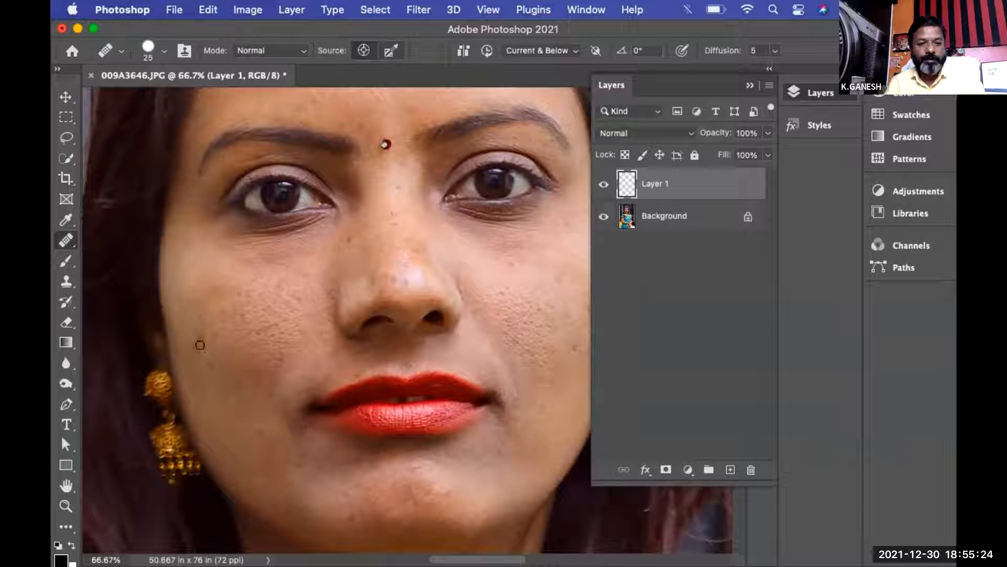
{"action": "mouse_move", "coordinate": [187, 336]}
{"action": "left_mouse_down"}
{"action": "mouse_move", "coordinate": [210, 361]}
{"action": "mouse_move", "coordinate": [210, 383]}
{"action": "left_mouse_up"}
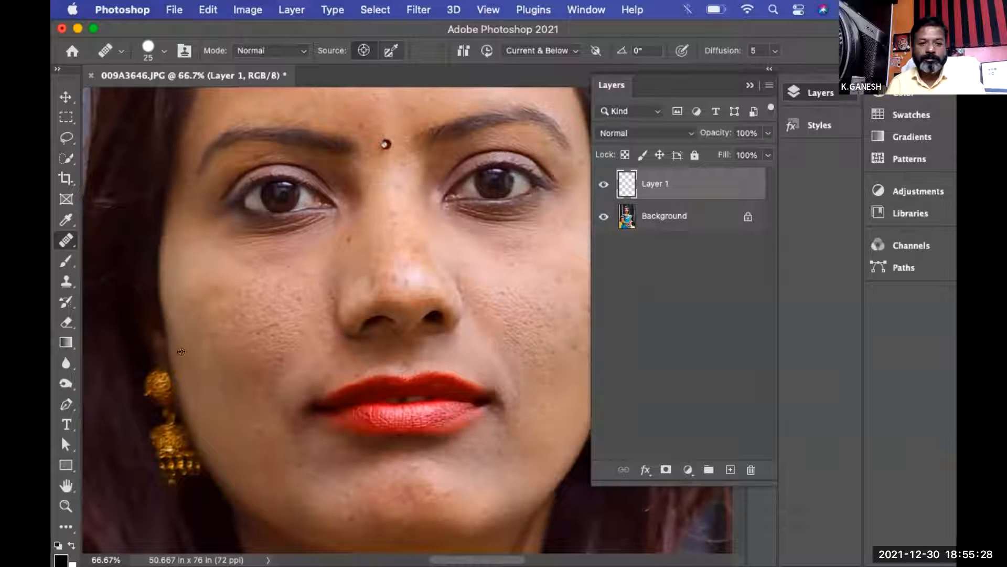
{"action": "left_click_drag", "start_coordinate": [349, 222], "coordinate": [346, 233]}
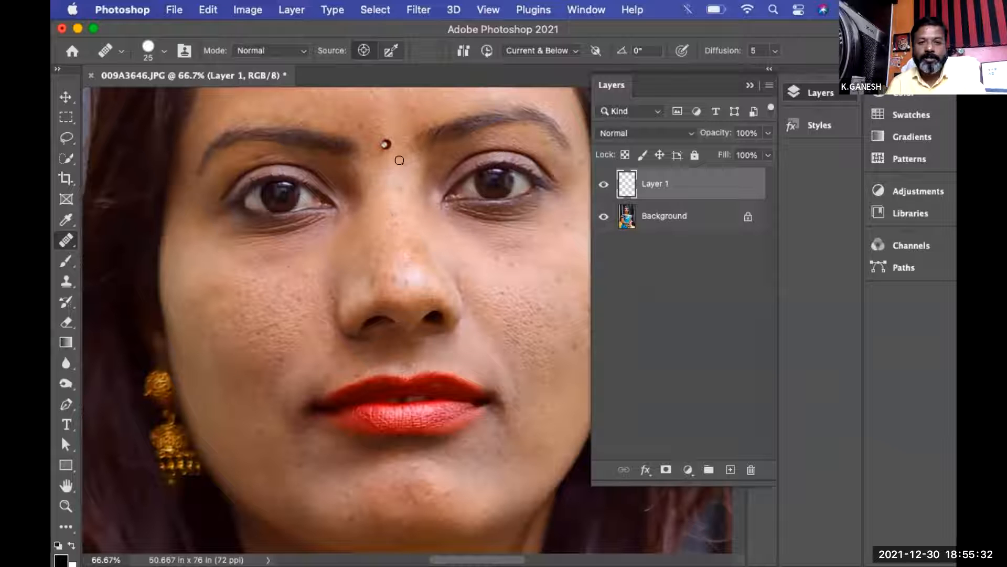
{"action": "scroll", "coordinate": [400, 157], "scroll_direction": "up", "scroll_amount": 5}
{"action": "left_click_drag", "start_coordinate": [396, 271], "coordinate": [394, 261]}
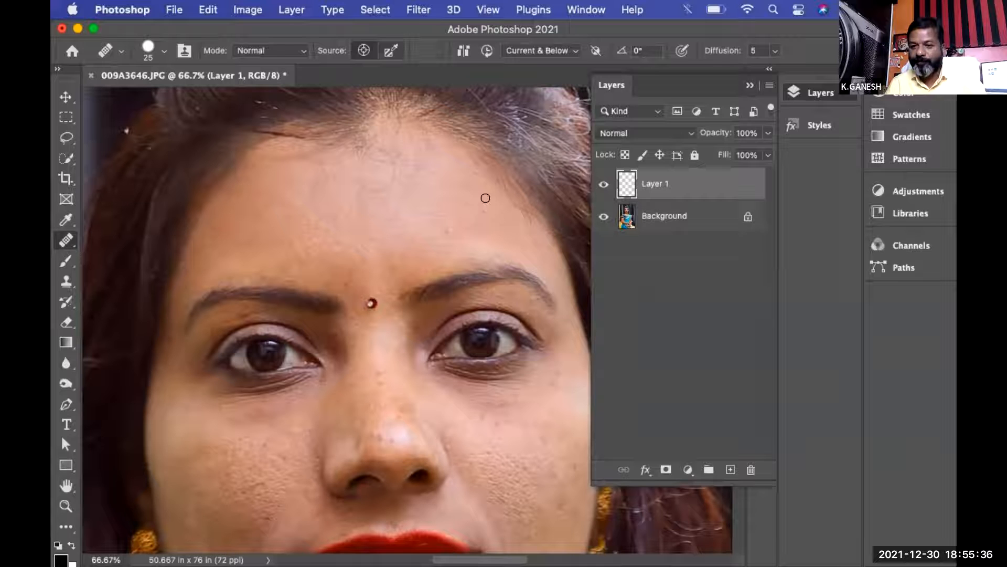
{"action": "left_click", "coordinate": [603, 184]}
{"action": "left_click", "coordinate": [603, 184]}
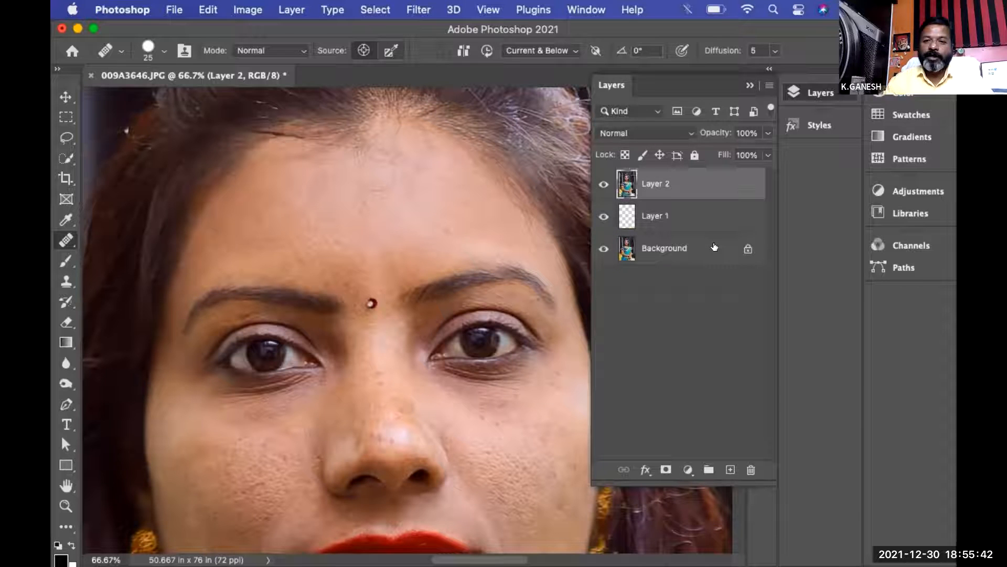
Name the merged layer above Layer 1 SOURCE, and duplicate it twice.
{"action": "double_click", "coordinate": [660, 181]}
{"action": "type", "text": "soURCE"}
{"action": "key", "text": "Return"}
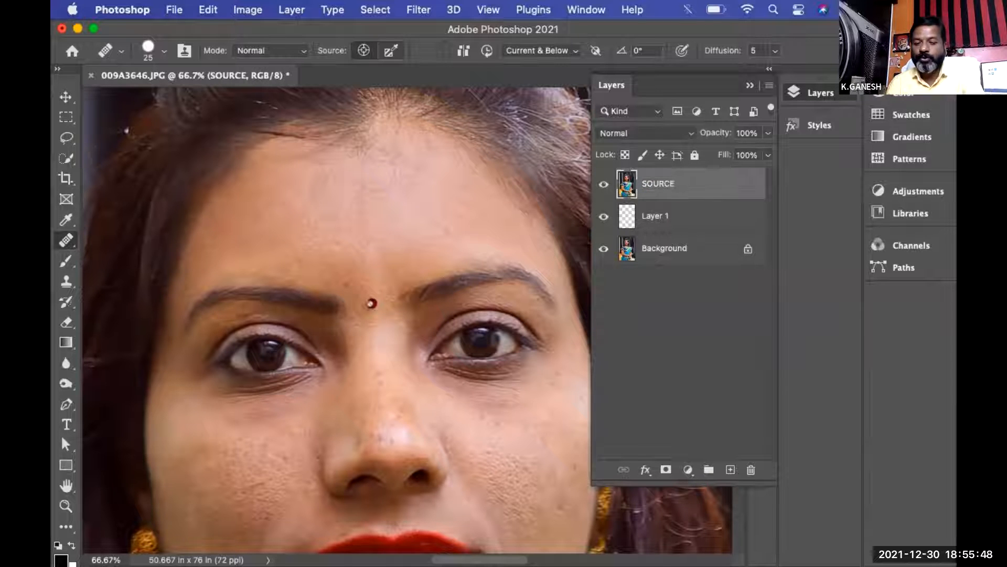
{"action": "key", "text": "super+minus"}
{"action": "key", "text": "super+minus"}
{"action": "key", "text": "super+minus"}
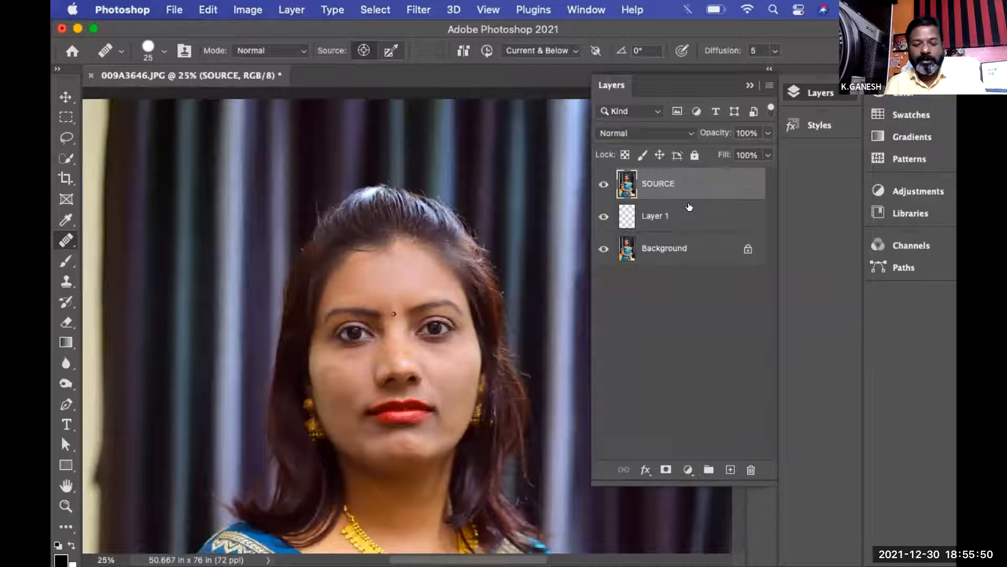
{"action": "key", "text": "super+j"}
{"action": "key", "text": "super+j"}
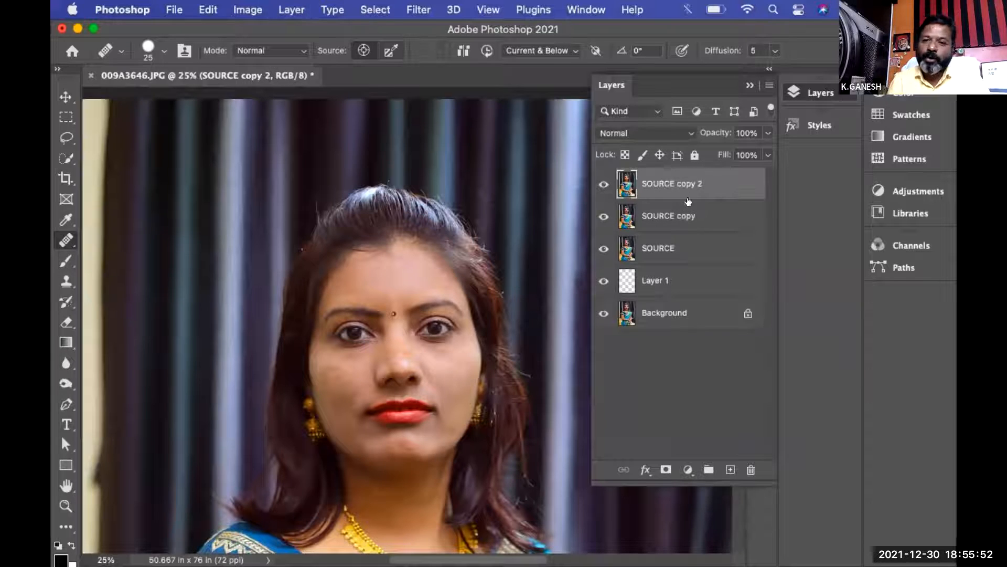
Rename the first copy of SOURCE as SKIN and the topmost copy as TEXTURE.
{"action": "double_click", "coordinate": [676, 216]}
{"action": "type", "text": "SKIN"}
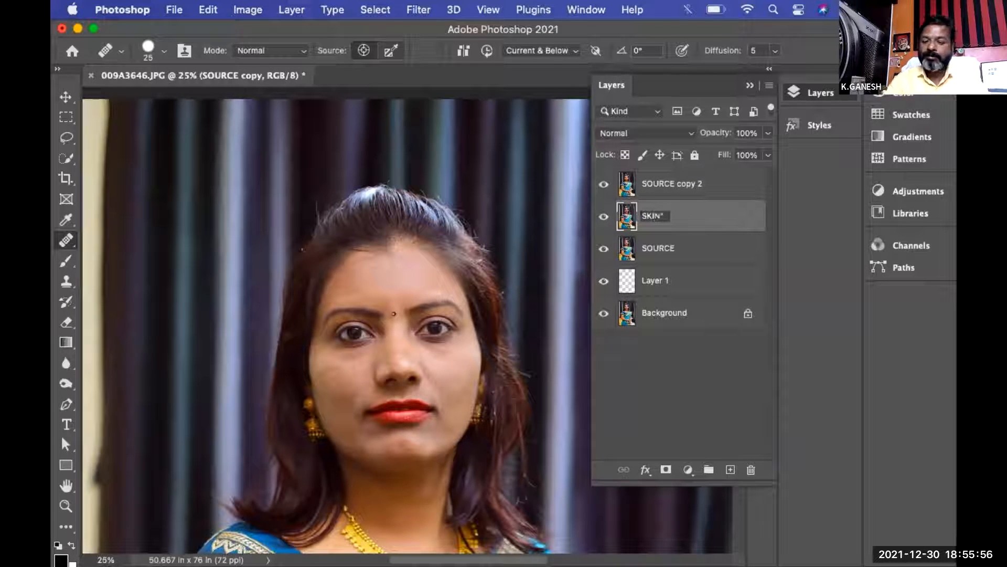
{"action": "key", "text": "Return"}
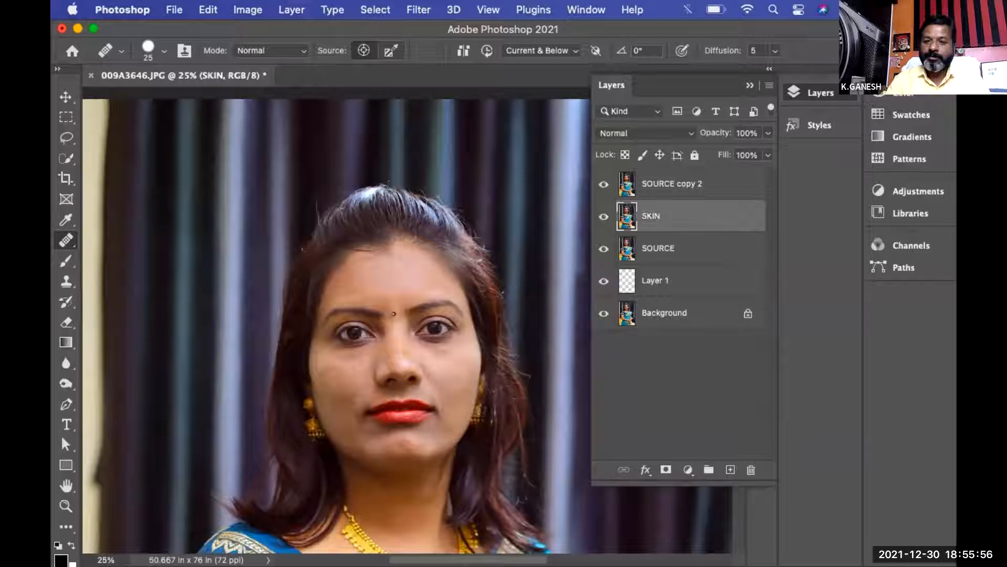
{"action": "double_click", "coordinate": [665, 186]}
{"action": "type", "text": "TEXT"}
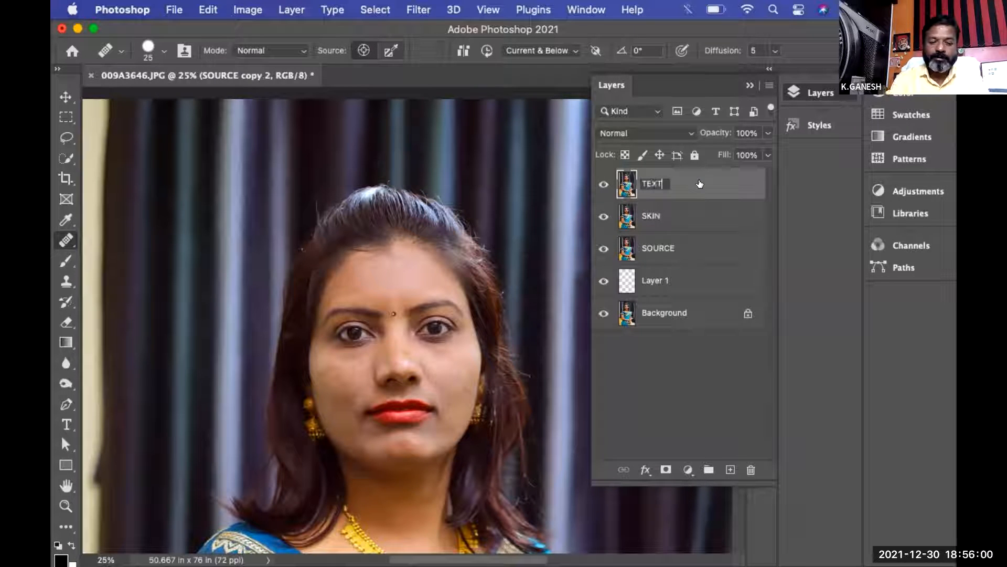
{"action": "type", "text": "URE"}
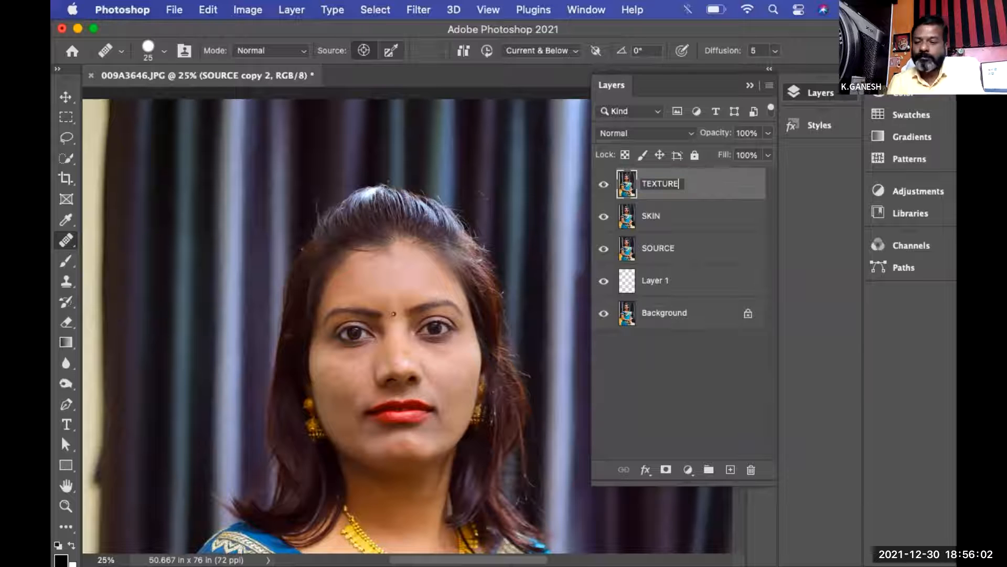
{"action": "key", "text": "Return"}
Hide the TEXTURE layer and apply a Gaussian Blur with a radius of 14.8 pixels to the SKIN layer.
{"action": "left_click", "coordinate": [648, 210]}
{"action": "left_click", "coordinate": [604, 183]}
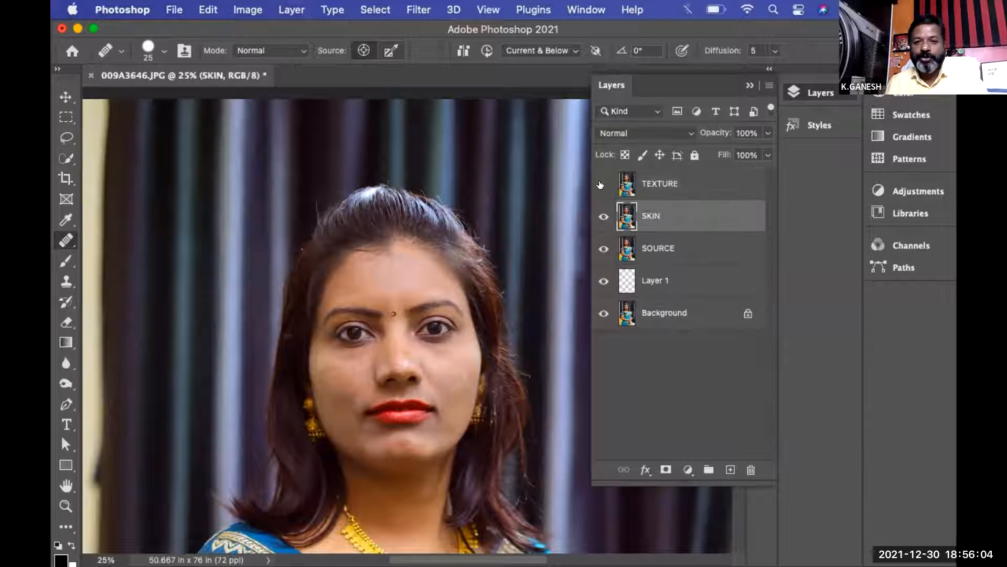
{"action": "left_click", "coordinate": [418, 7]}
{"action": "mouse_move", "coordinate": [547, 210]}
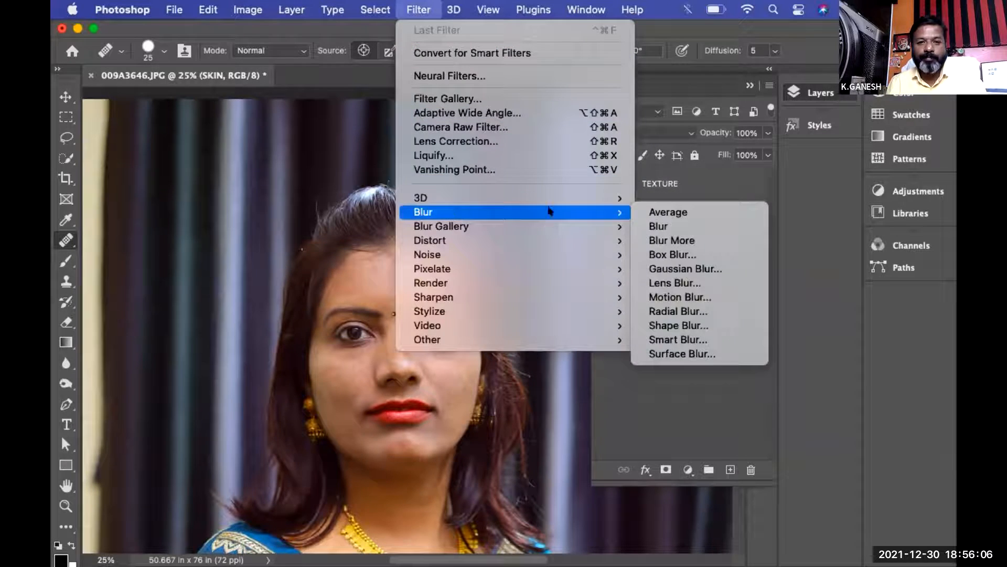
{"action": "left_click", "coordinate": [697, 266]}
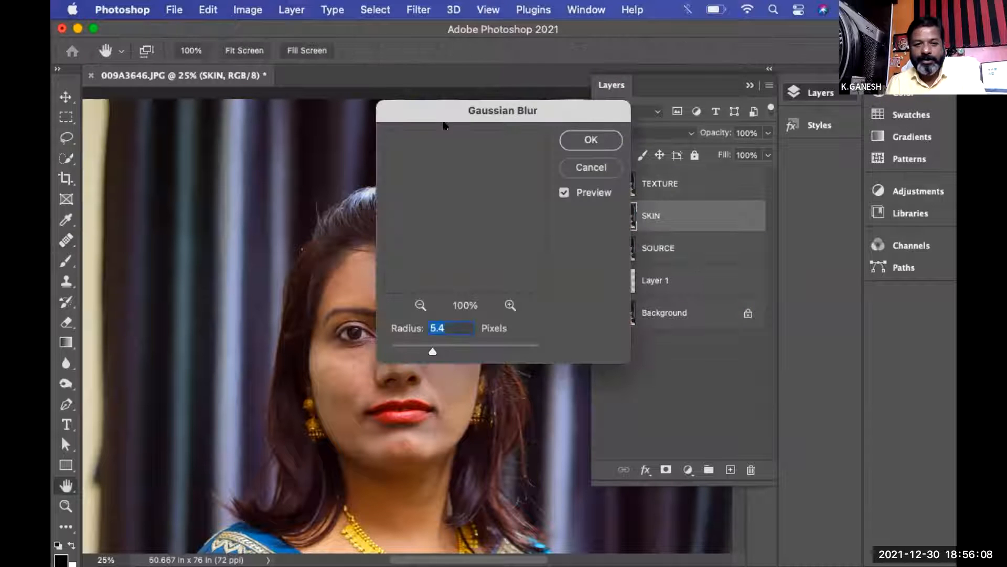
{"action": "left_click_drag", "start_coordinate": [456, 109], "coordinate": [547, 114]}
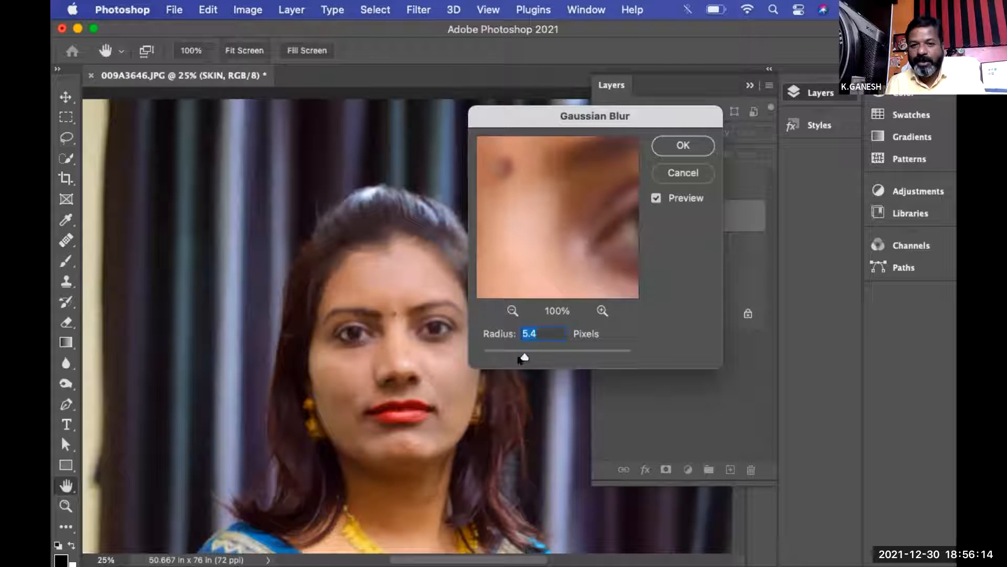
{"action": "left_click_drag", "start_coordinate": [525, 357], "coordinate": [549, 353]}
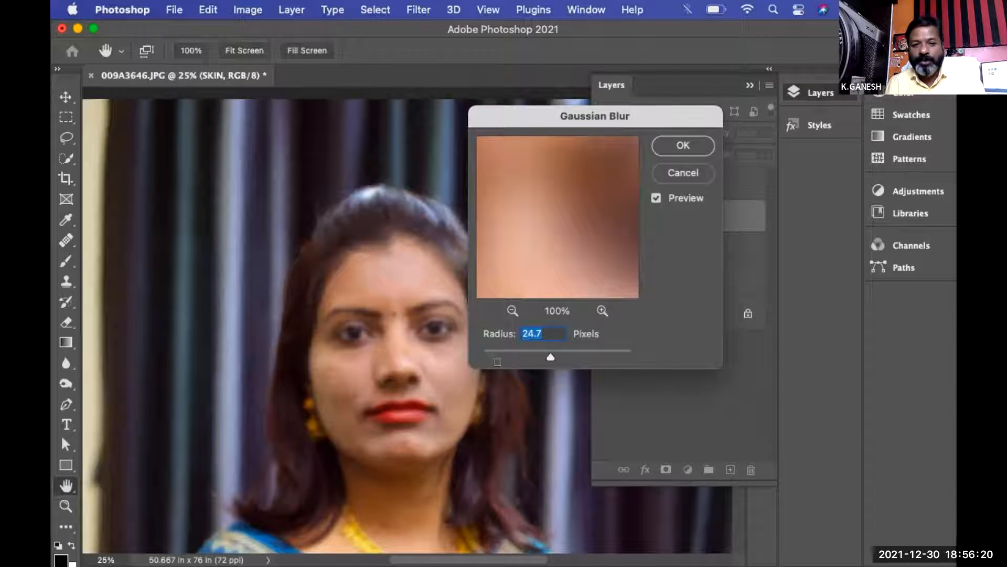
{"action": "left_click_drag", "start_coordinate": [549, 358], "coordinate": [545, 358]}
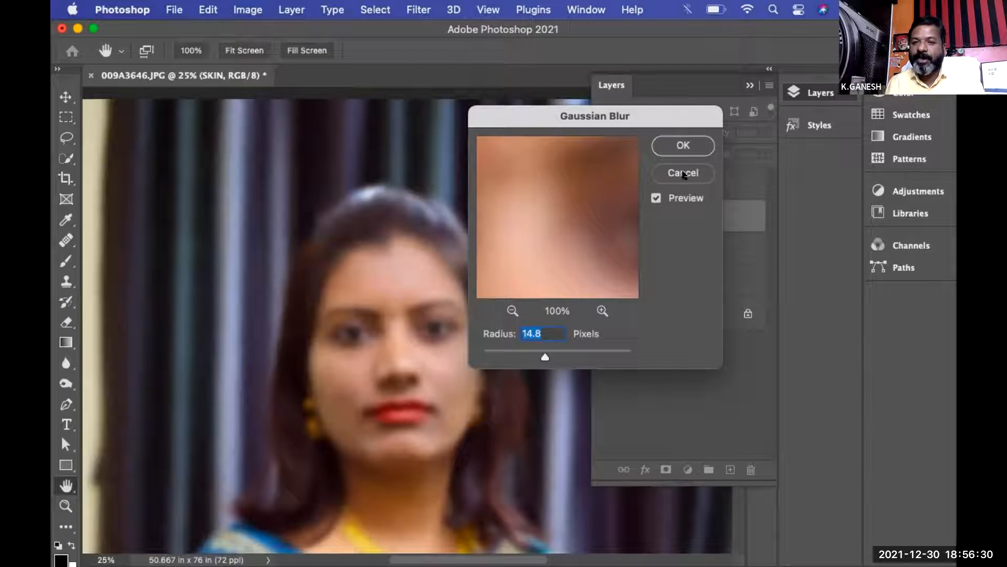
{"action": "left_click", "coordinate": [682, 146]}
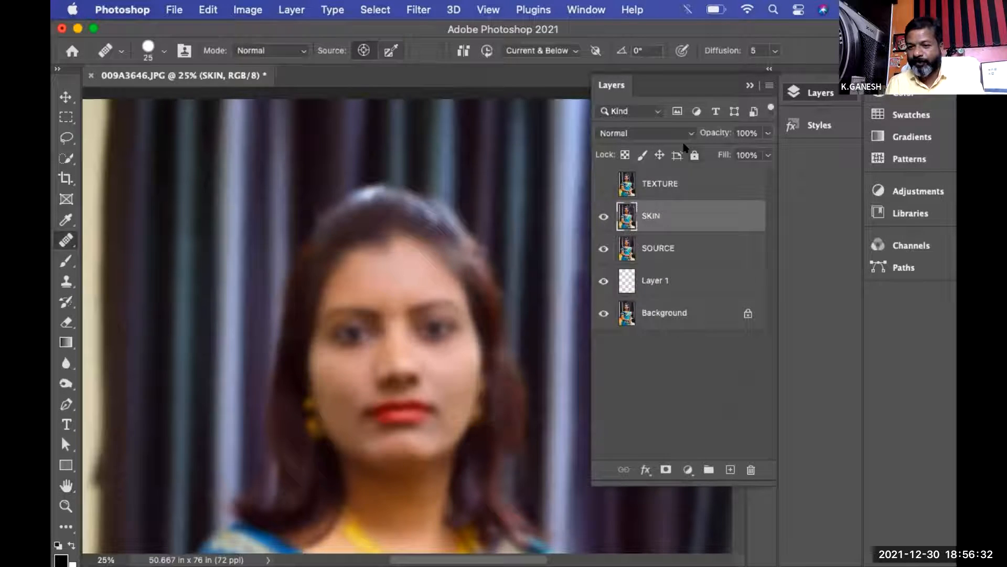
Show the TEXTURE layer again above the blurred SKIN layer, and make the Background the active layer.
{"action": "left_click", "coordinate": [650, 185]}
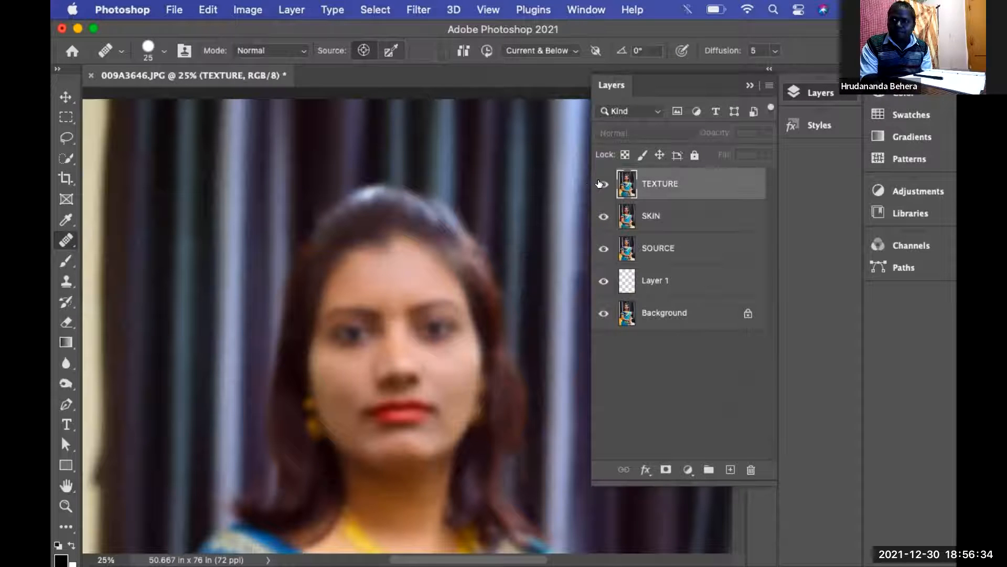
{"action": "left_click", "coordinate": [602, 184]}
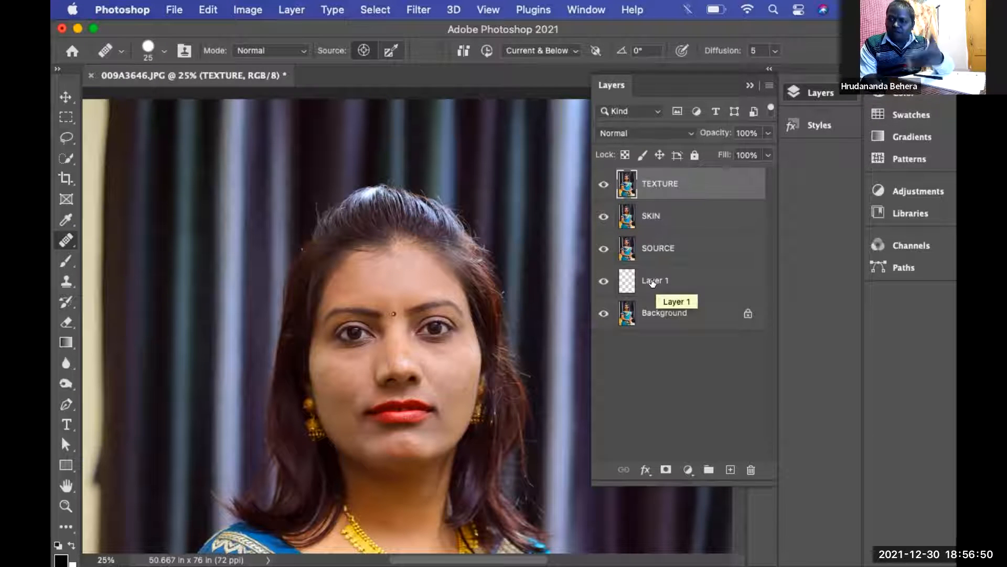
{"action": "left_click", "coordinate": [660, 250]}
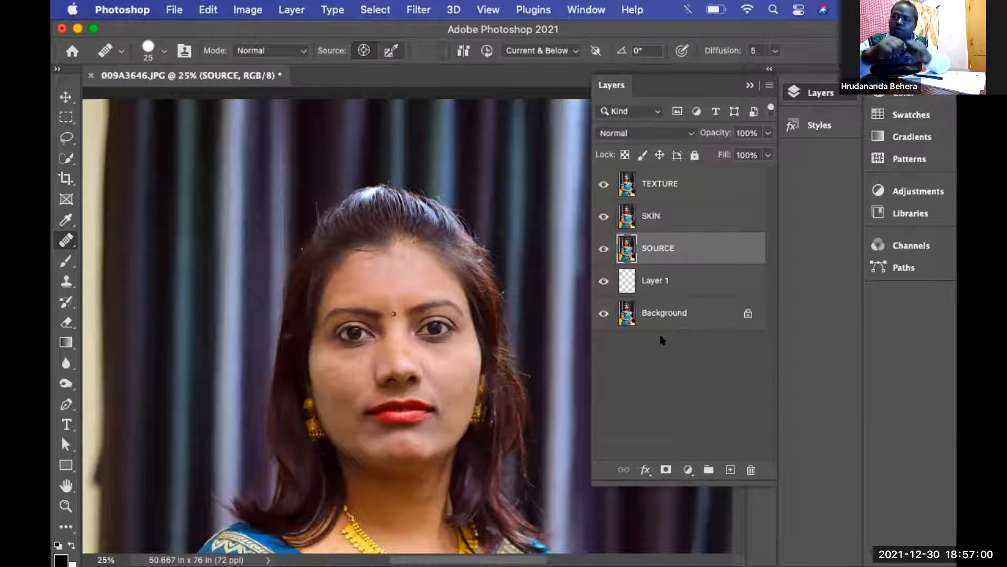
{"action": "left_click", "coordinate": [622, 321]}
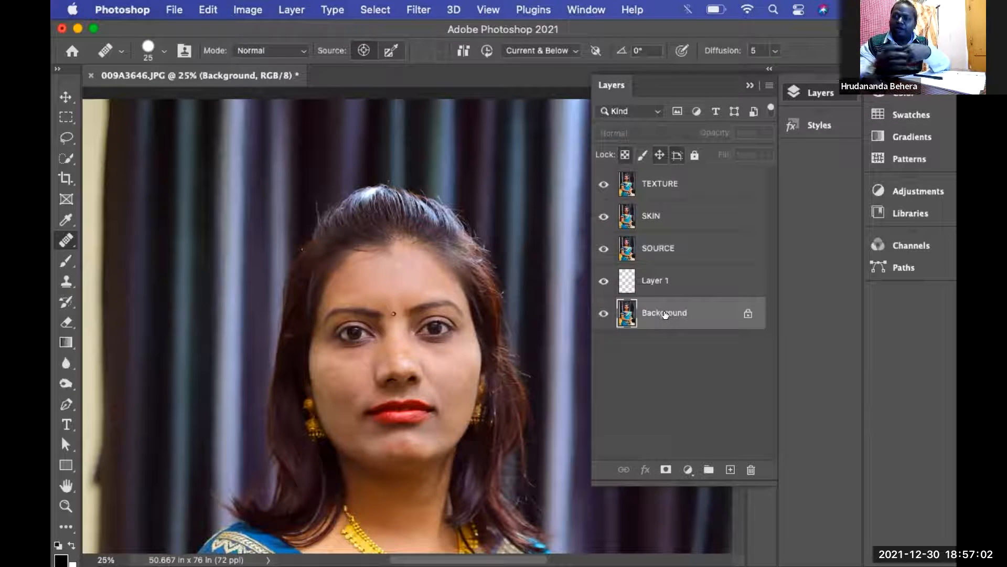
{"action": "left_click", "coordinate": [677, 250]}
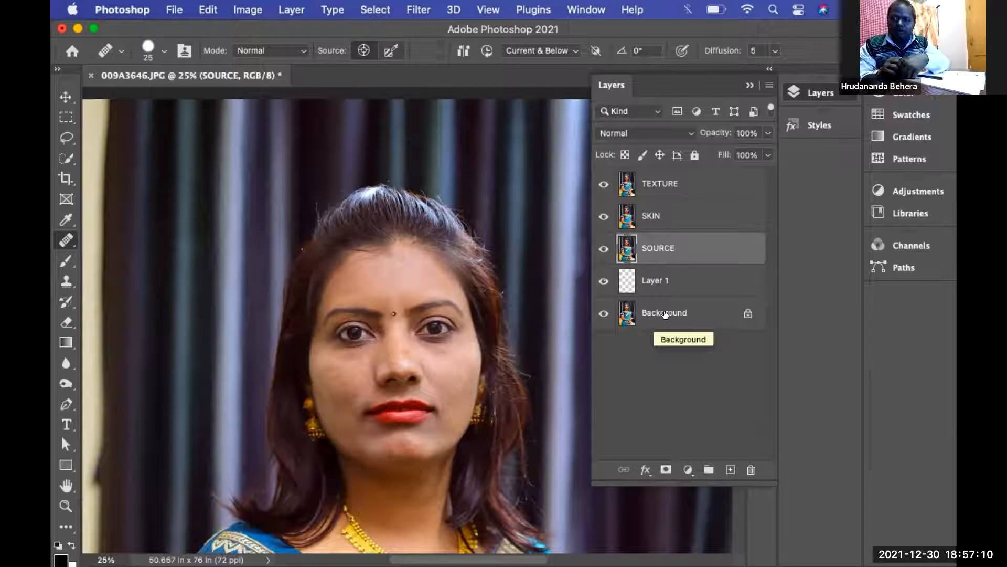
{"action": "left_click", "coordinate": [665, 468], "text": "alt"}
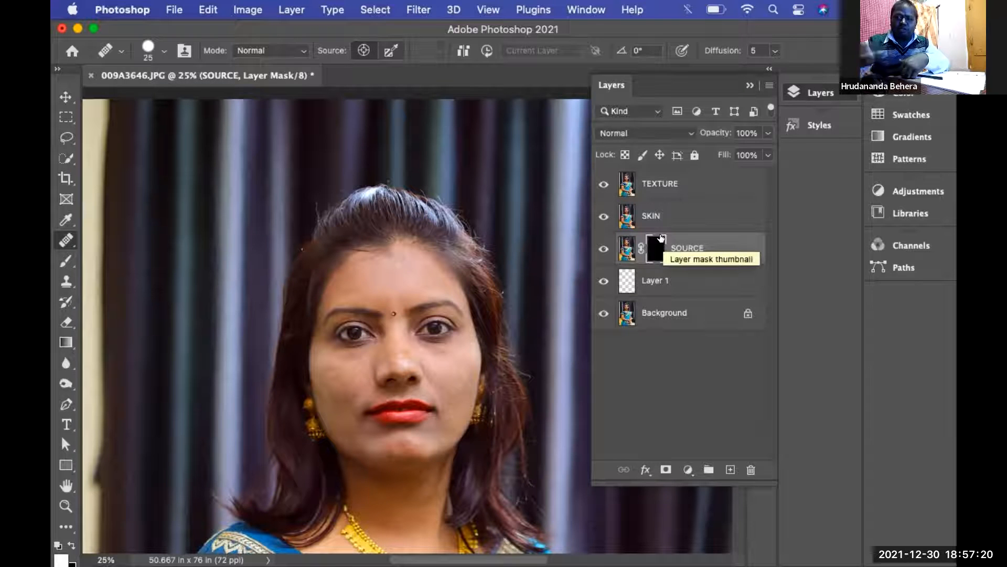
{"action": "key", "text": "super+z"}
{"action": "left_click", "coordinate": [687, 213]}
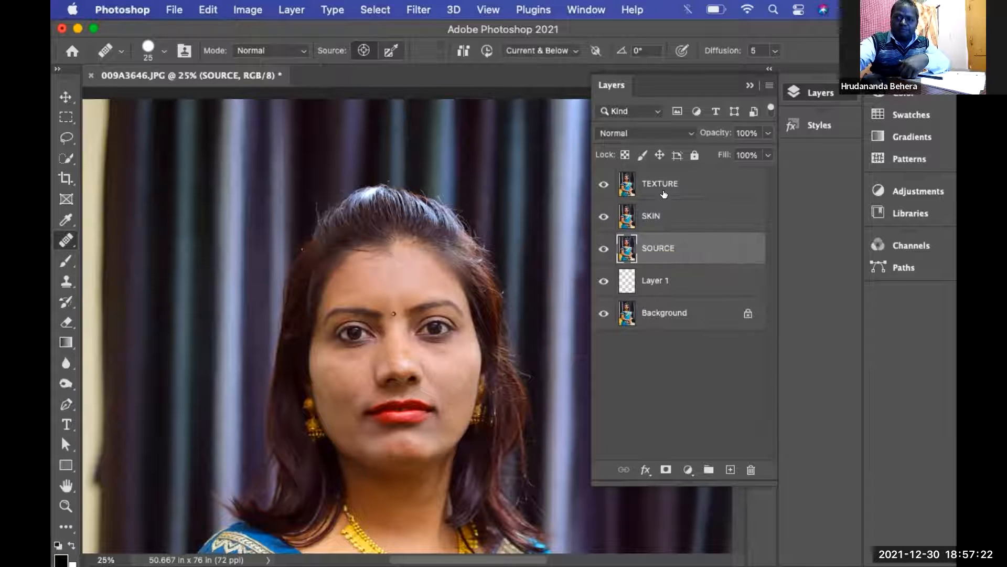
Set the blend mode of the TEXTURE layer to Linear Light.
{"action": "left_click", "coordinate": [654, 183]}
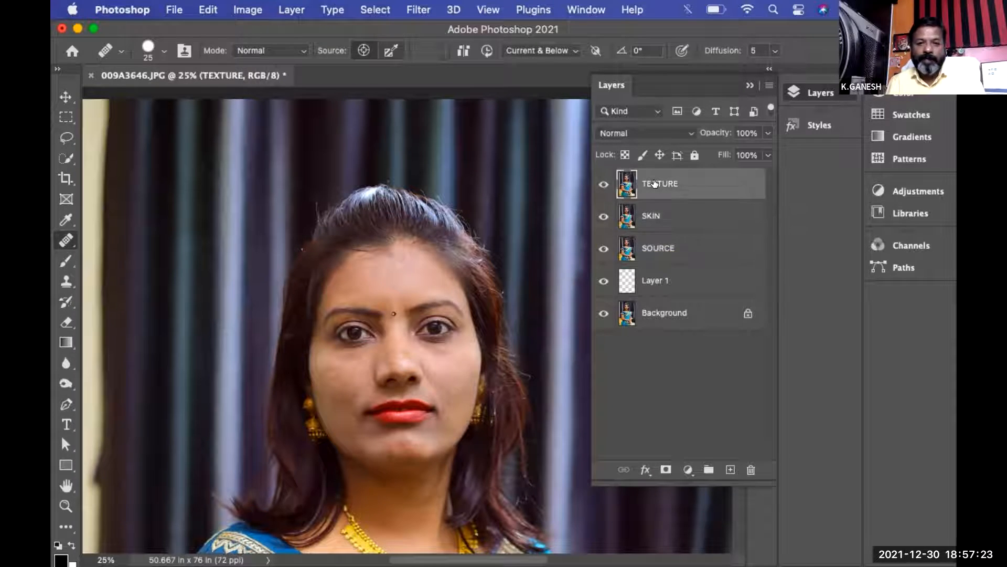
{"action": "left_click", "coordinate": [650, 134]}
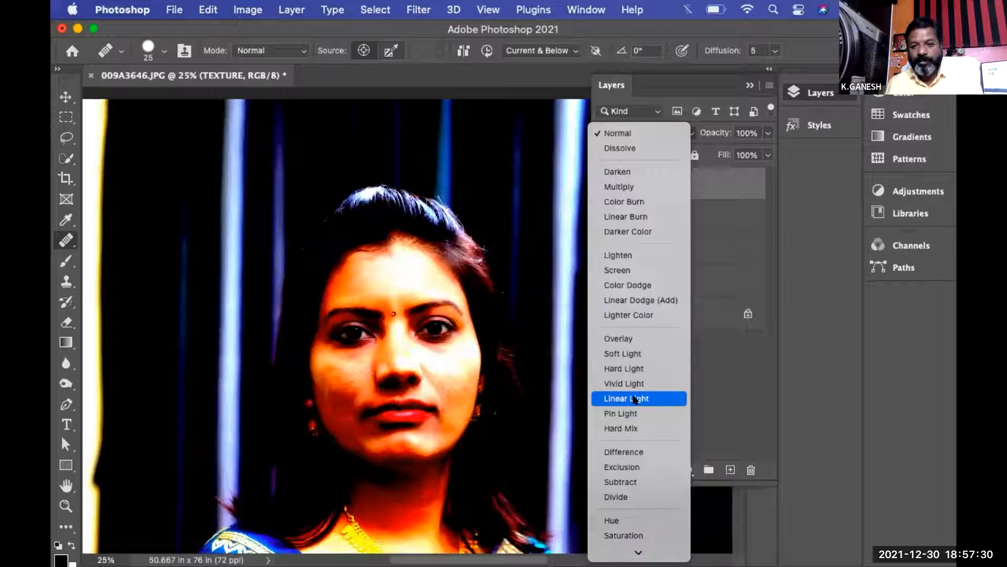
{"action": "left_click", "coordinate": [635, 398]}
Apply a High Pass filter with a radius of 1.7 pixels to the TEXTURE layer.
{"action": "left_click", "coordinate": [422, 11]}
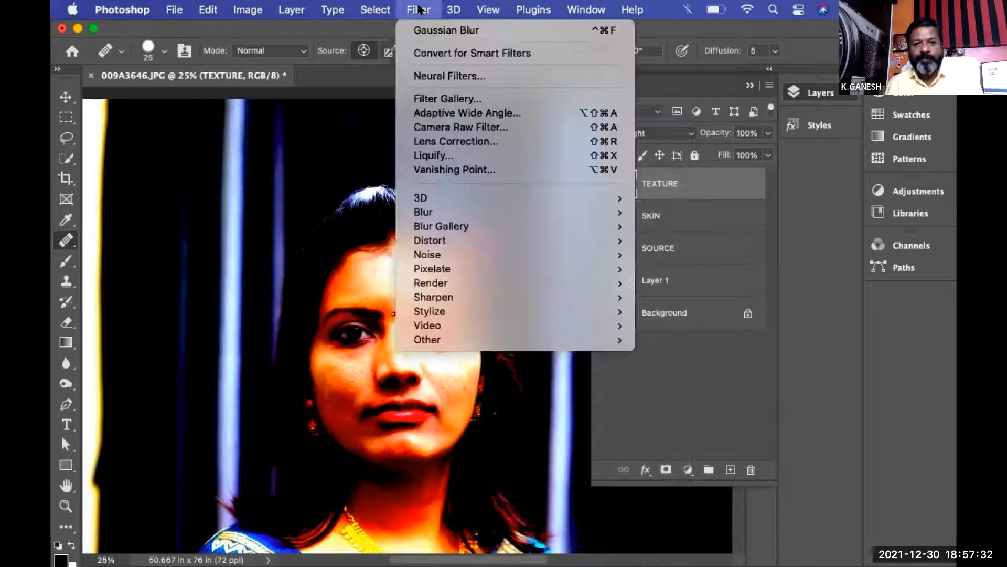
{"action": "mouse_move", "coordinate": [507, 336]}
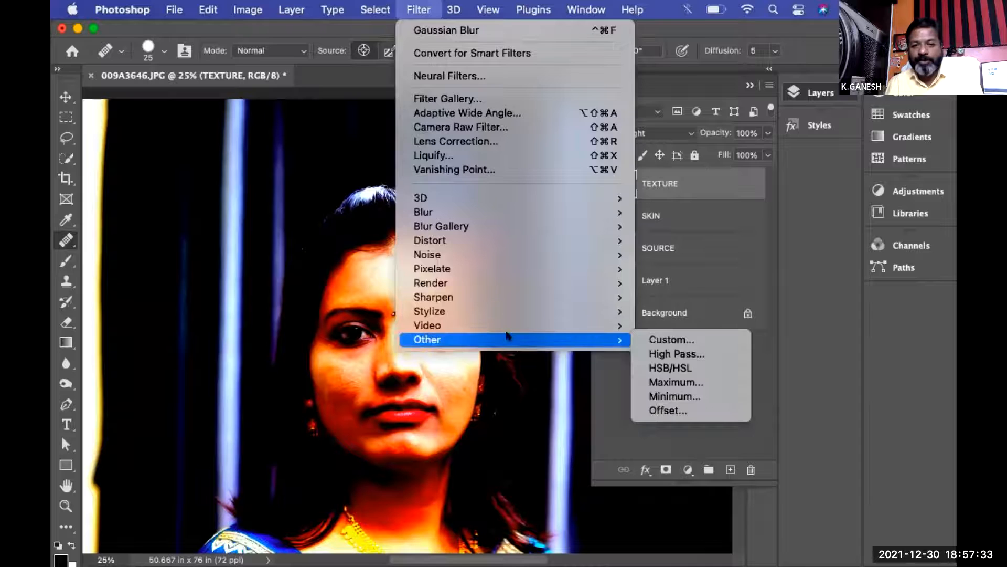
{"action": "left_click", "coordinate": [685, 355]}
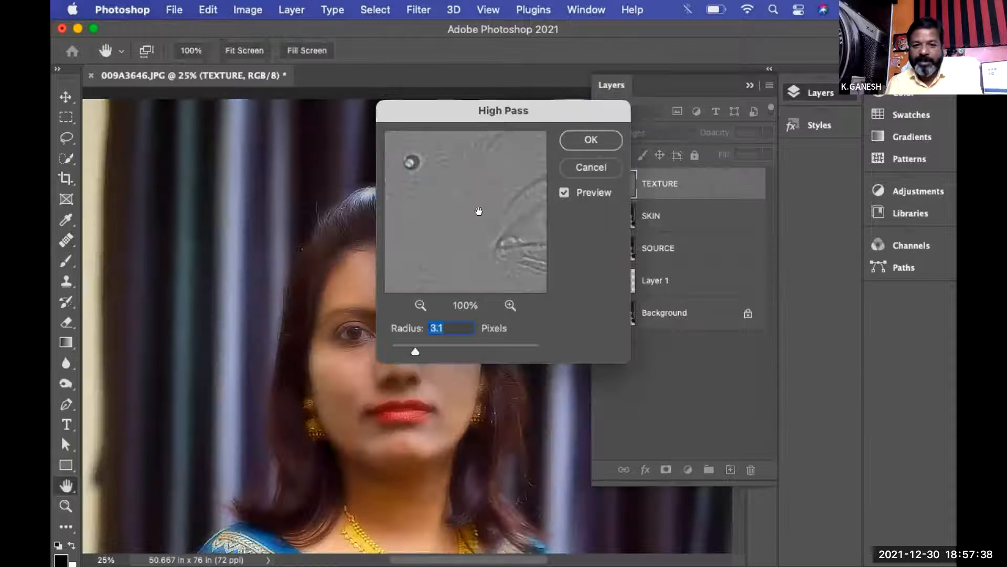
{"action": "left_click_drag", "start_coordinate": [419, 351], "coordinate": [405, 351]}
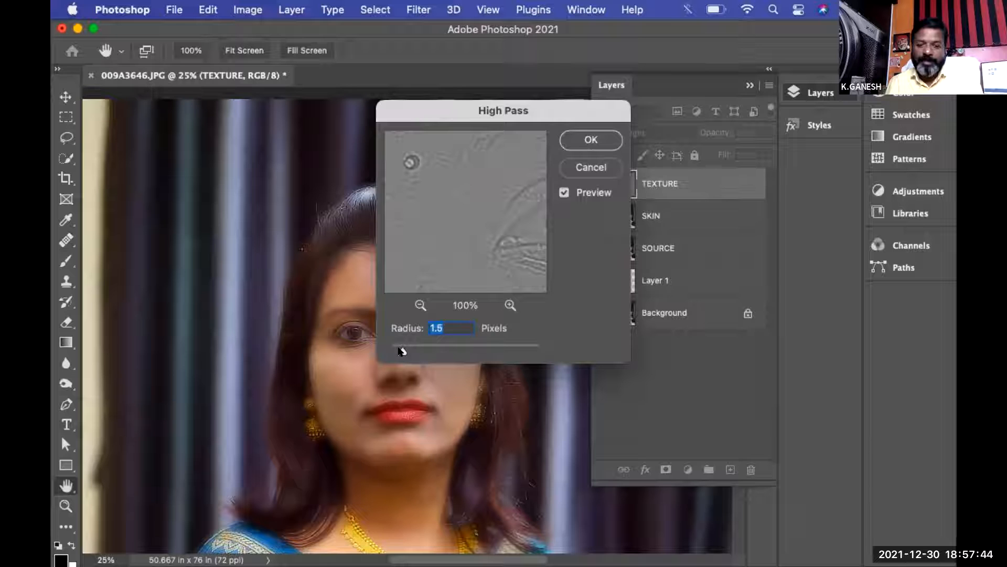
{"action": "key", "text": "Up"}
{"action": "key", "text": "Up"}
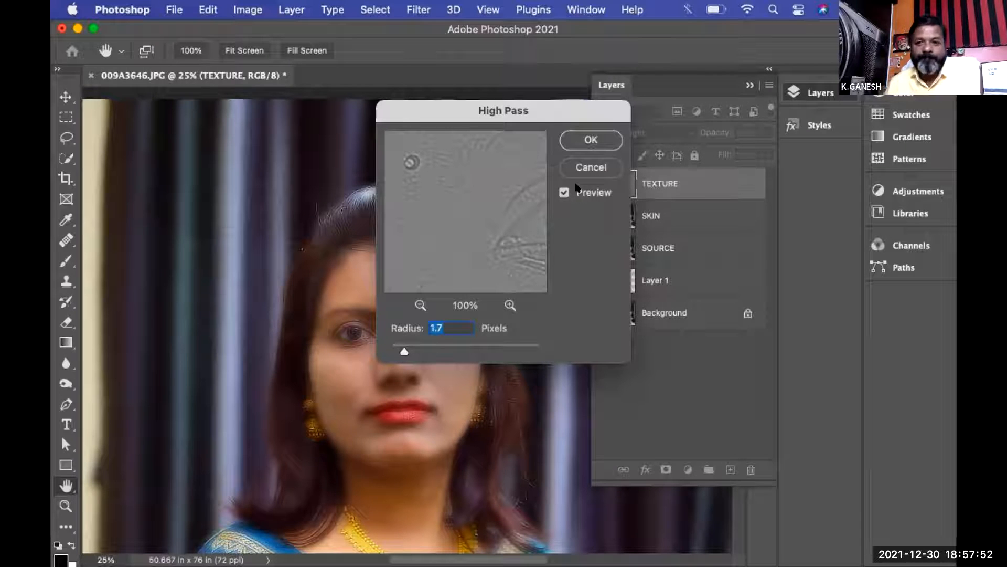
{"action": "left_click", "coordinate": [587, 144]}
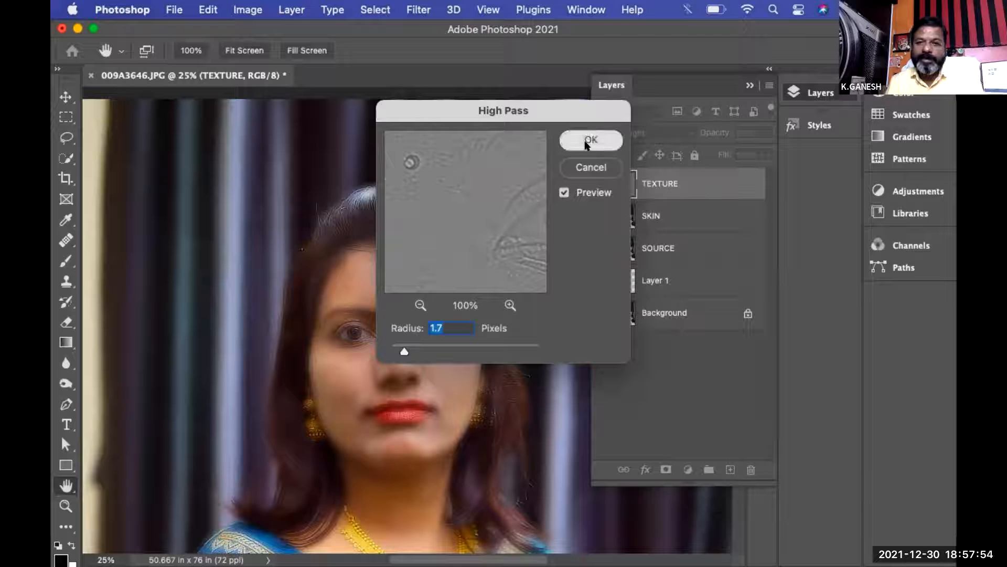
Group the TEXTURE and SKIN layers and add a black layer mask that hides the group's effect.
{"action": "key", "text": "z"}
{"action": "left_click", "coordinate": [380, 392]}
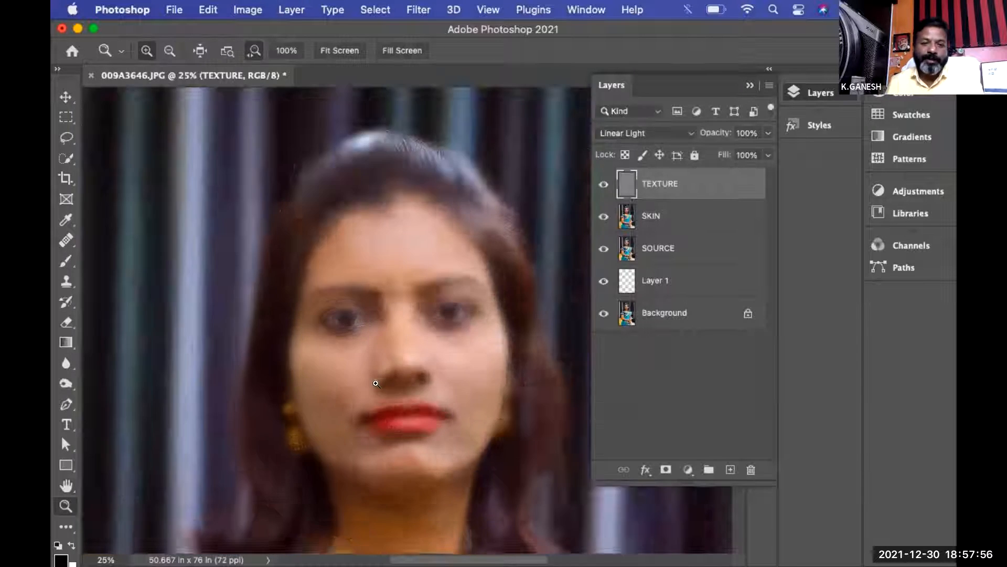
{"action": "scroll", "coordinate": [459, 333], "scroll_direction": "down", "scroll_amount": 2}
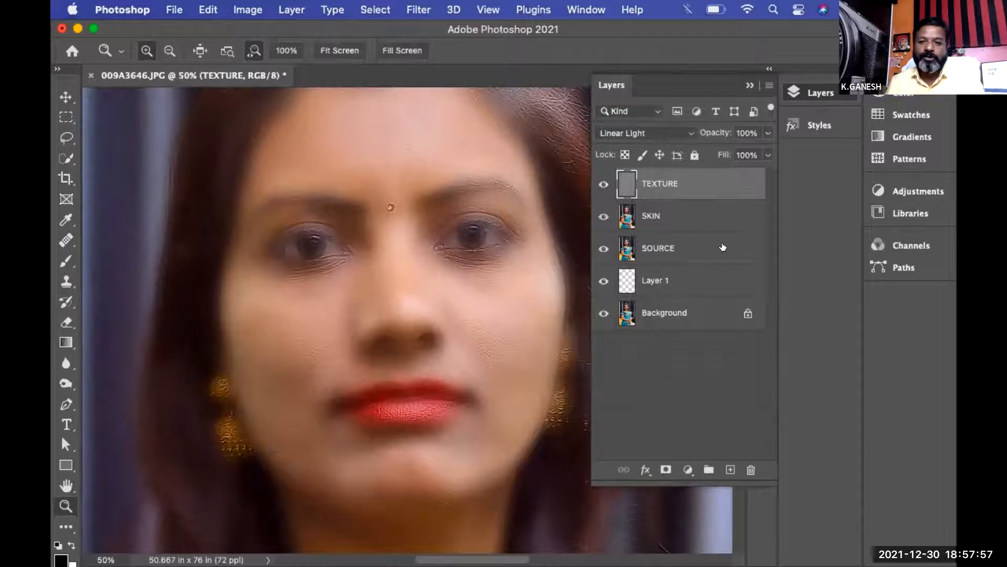
{"action": "left_click", "coordinate": [714, 214], "text": "shift"}
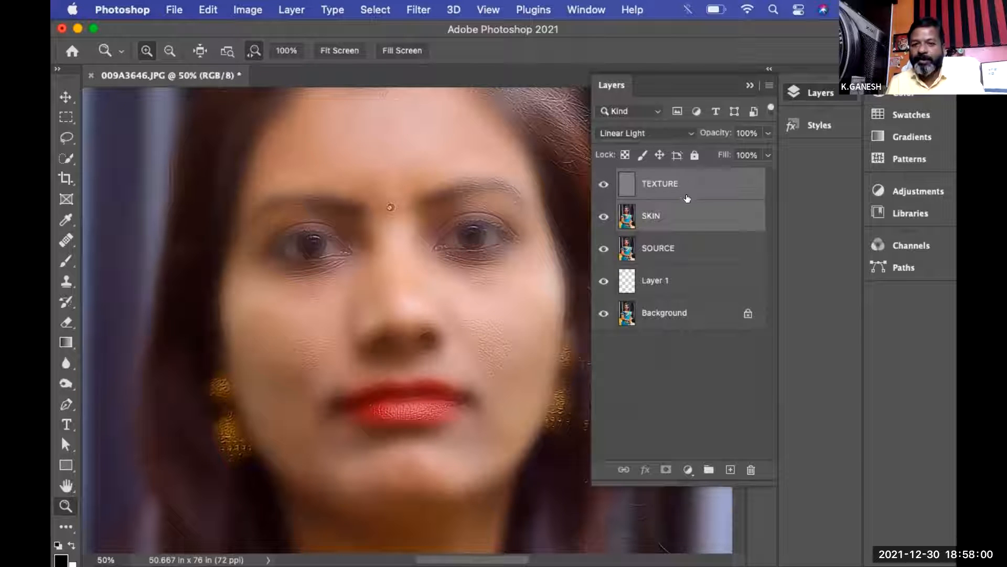
{"action": "key", "text": "super+g"}
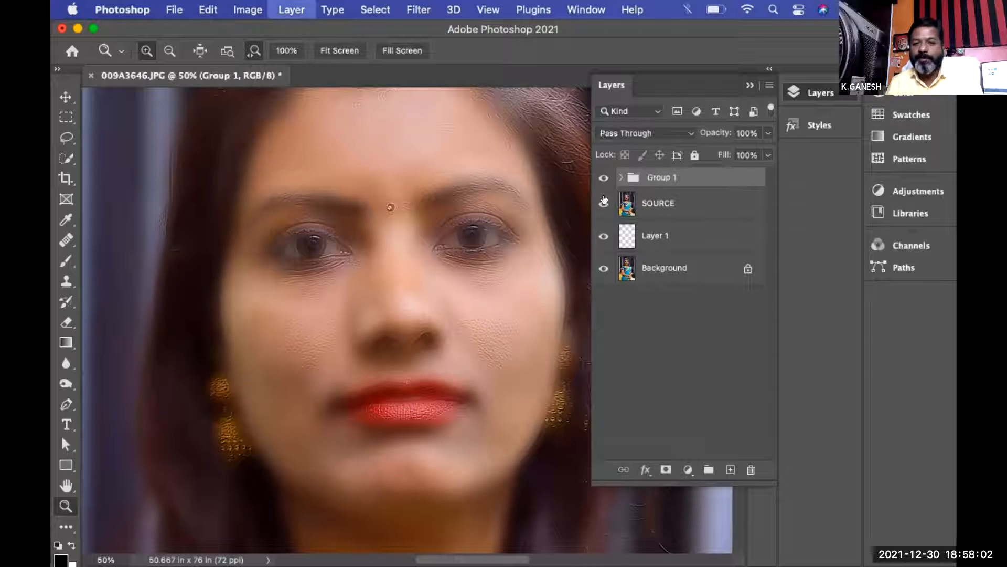
{"action": "left_click", "coordinate": [666, 469], "text": "alt"}
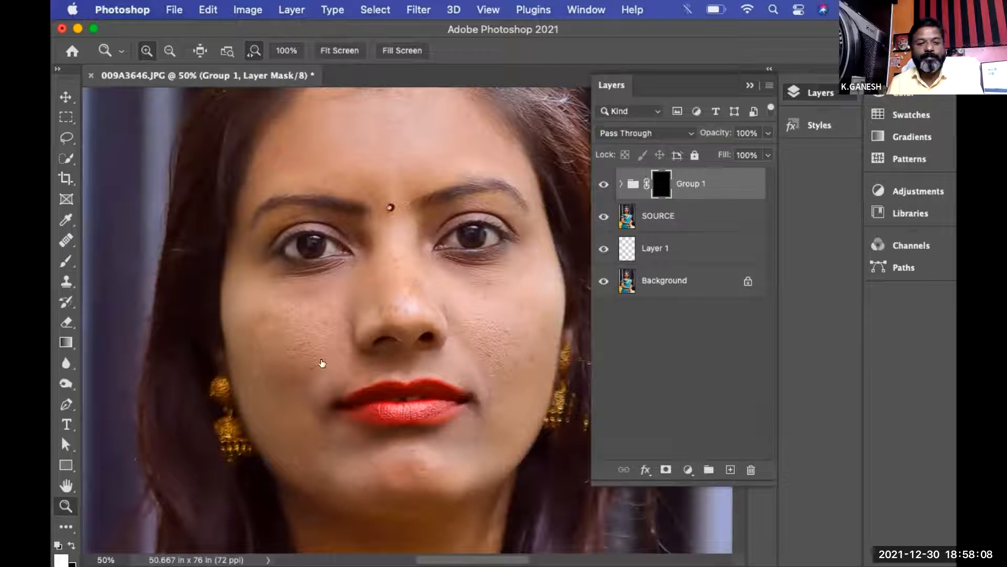
Paint white on the group's mask with a 150-pixel brush over the cheek and jaw on the image's left side.
{"action": "key", "text": "b"}
{"action": "key", "text": "bracketleft"}
{"action": "key", "text": "bracketleft"}
{"action": "key", "text": "bracketleft"}
{"action": "key", "text": "bracketleft"}
{"action": "key", "text": "bracketleft"}
{"action": "key", "text": "bracketleft"}
{"action": "key", "text": "bracketleft"}
{"action": "key", "text": "bracketleft"}
{"action": "key", "text": "bracketleft"}
{"action": "key", "text": "bracketleft"}
{"action": "key", "text": "bracketleft"}
{"action": "key", "text": "bracketleft"}
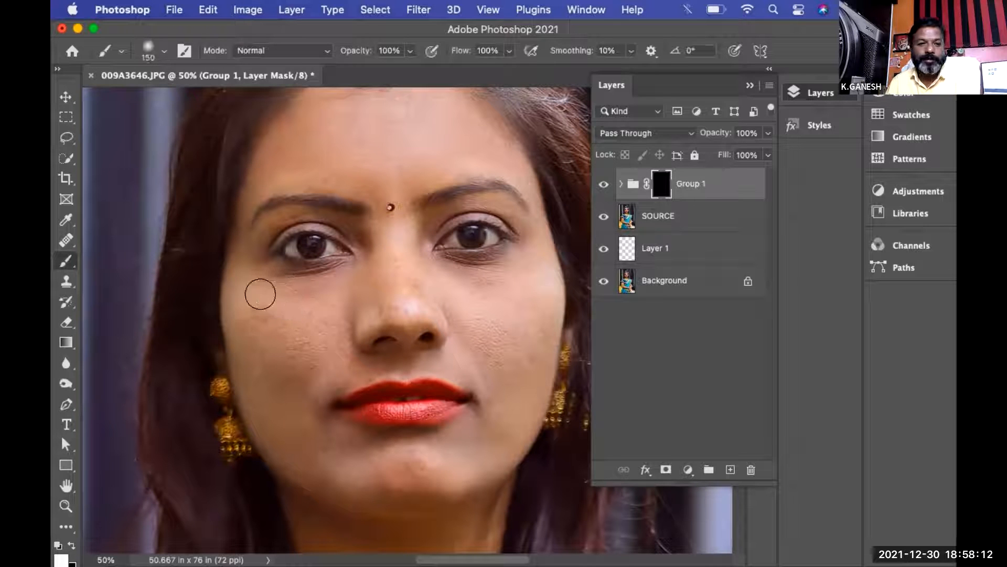
{"action": "mouse_move", "coordinate": [261, 346]}
{"action": "left_mouse_down"}
{"action": "mouse_move", "coordinate": [287, 433]}
{"action": "mouse_move", "coordinate": [295, 345]}
{"action": "mouse_move", "coordinate": [318, 470]}
{"action": "mouse_move", "coordinate": [320, 435]}
{"action": "mouse_move", "coordinate": [348, 456]}
{"action": "mouse_move", "coordinate": [356, 449]}
{"action": "mouse_move", "coordinate": [334, 450]}
{"action": "mouse_move", "coordinate": [325, 463]}
{"action": "mouse_move", "coordinate": [351, 451]}
{"action": "mouse_move", "coordinate": [306, 421]}
{"action": "mouse_move", "coordinate": [324, 457]}
{"action": "mouse_move", "coordinate": [293, 474]}
{"action": "mouse_move", "coordinate": [304, 495]}
{"action": "mouse_move", "coordinate": [296, 474]}
{"action": "mouse_move", "coordinate": [331, 502]}
{"action": "mouse_move", "coordinate": [281, 463]}
{"action": "mouse_move", "coordinate": [316, 492]}
{"action": "left_mouse_up"}
{"action": "mouse_move", "coordinate": [419, 538]}
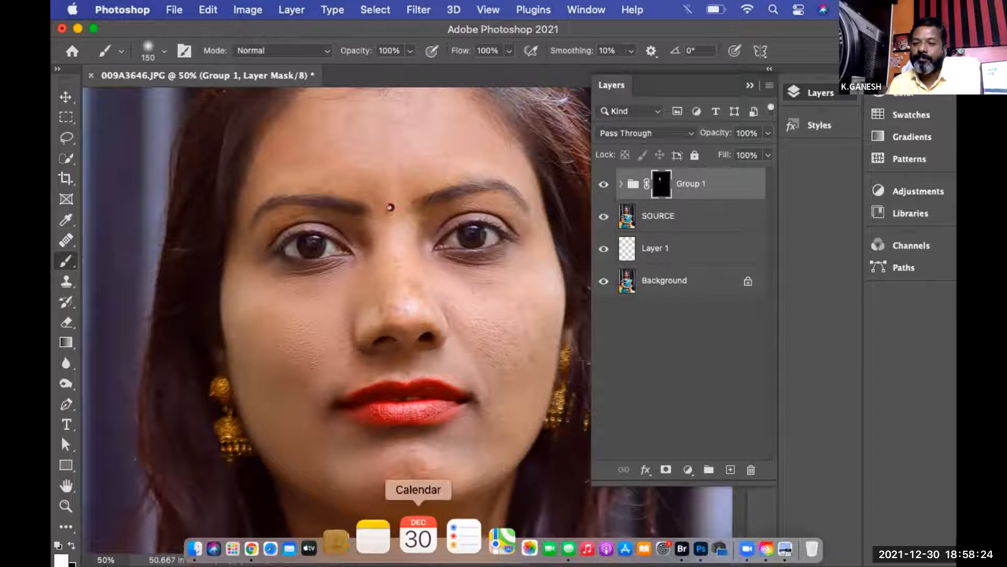
Reduce the brush size to 90 pixels and continue painting white on the group's mask over the cheek beside the nose.
{"action": "scroll", "coordinate": [292, 328], "scroll_direction": "down", "scroll_amount": 3}
{"action": "key", "text": "x"}
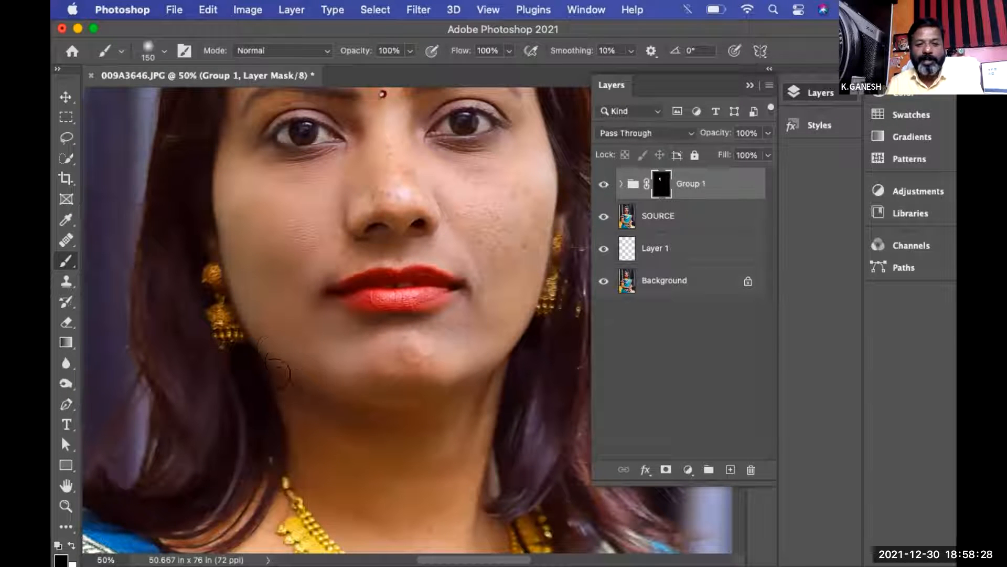
{"action": "key", "text": "z"}
{"action": "left_click", "coordinate": [321, 329]}
{"action": "left_click_drag", "start_coordinate": [321, 328], "coordinate": [328, 409]}
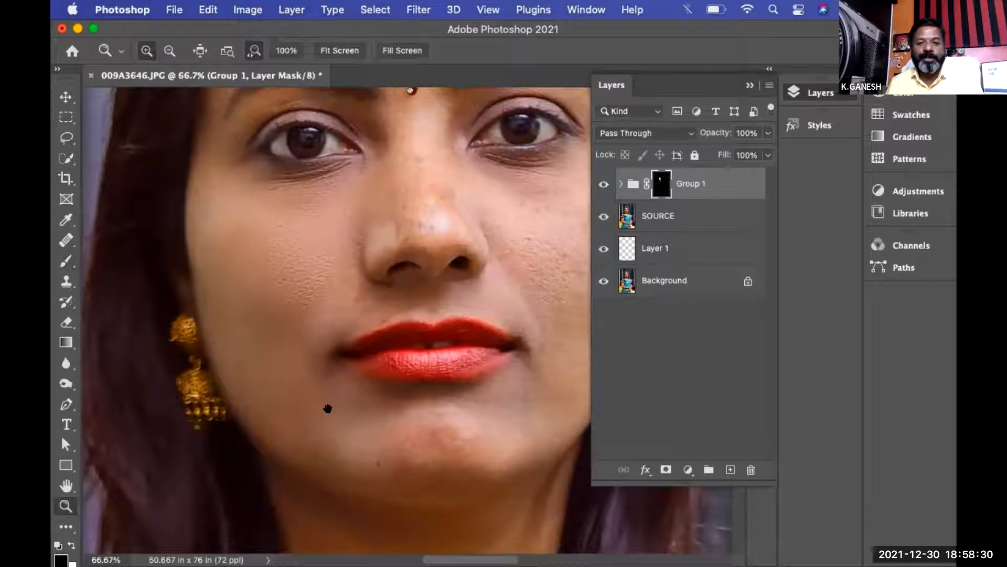
{"action": "key", "text": "b"}
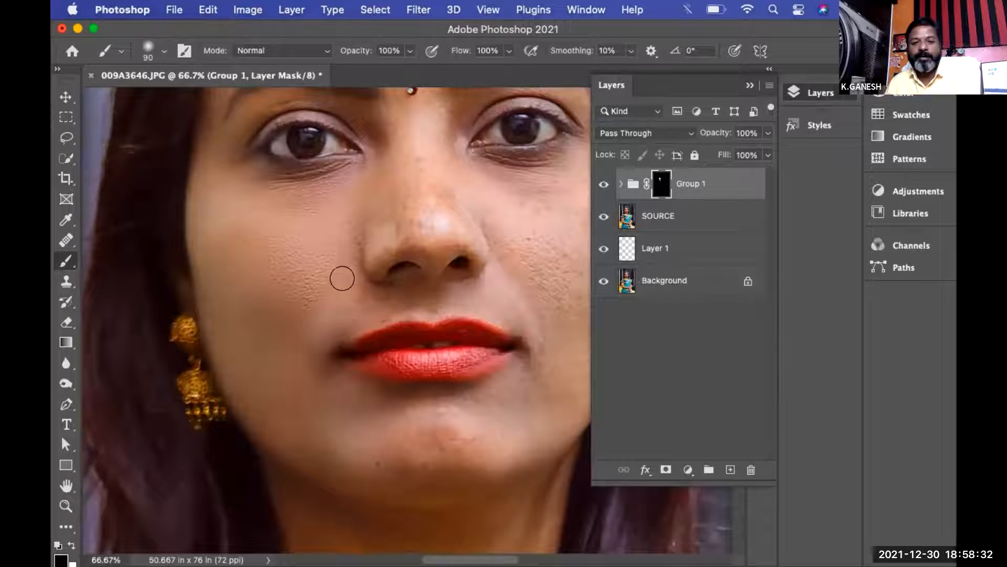
{"action": "key", "text": "x"}
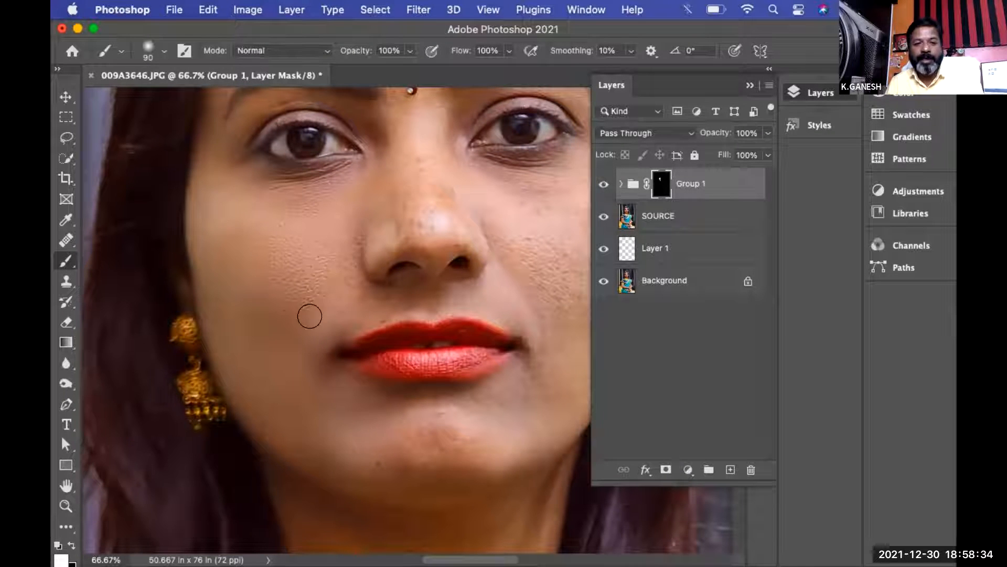
{"action": "left_click_drag", "start_coordinate": [360, 173], "coordinate": [353, 319]}
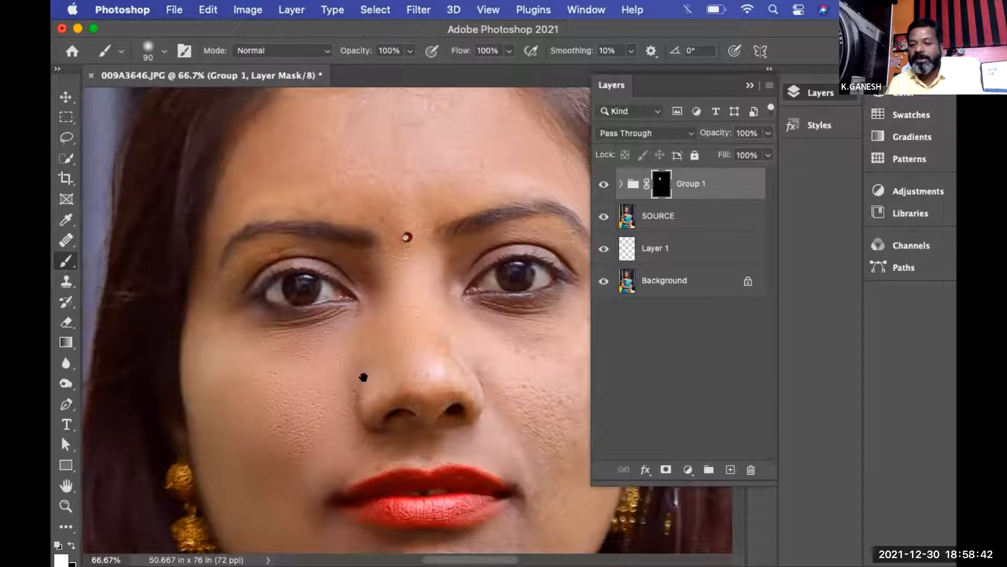
Examine the skin smoothing across the forehead, eye area, cheeks and chin at 66.67% magnification.
{"action": "scroll", "coordinate": [364, 378], "scroll_direction": "up", "scroll_amount": 5}
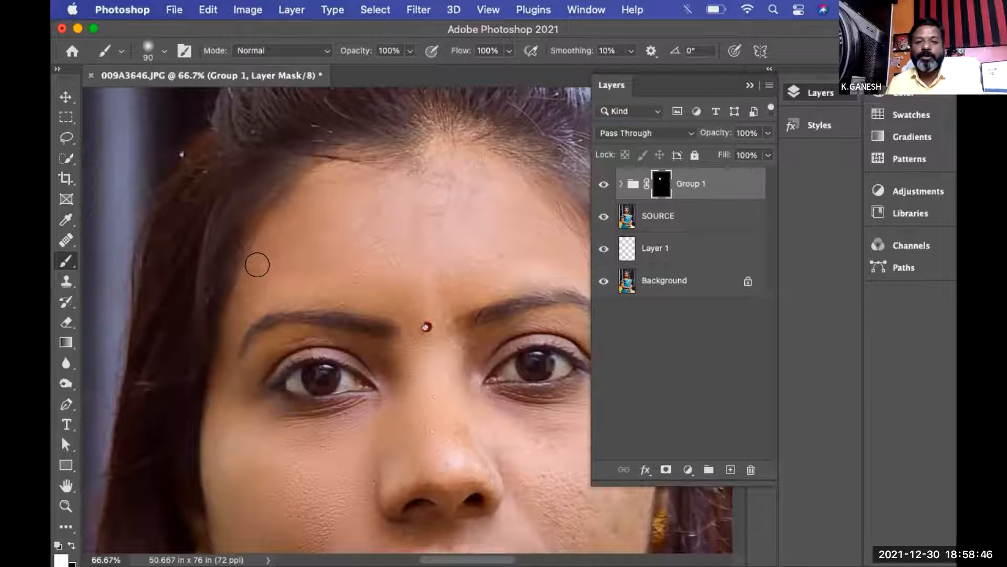
{"action": "scroll", "coordinate": [295, 278], "scroll_direction": "down", "scroll_amount": 7}
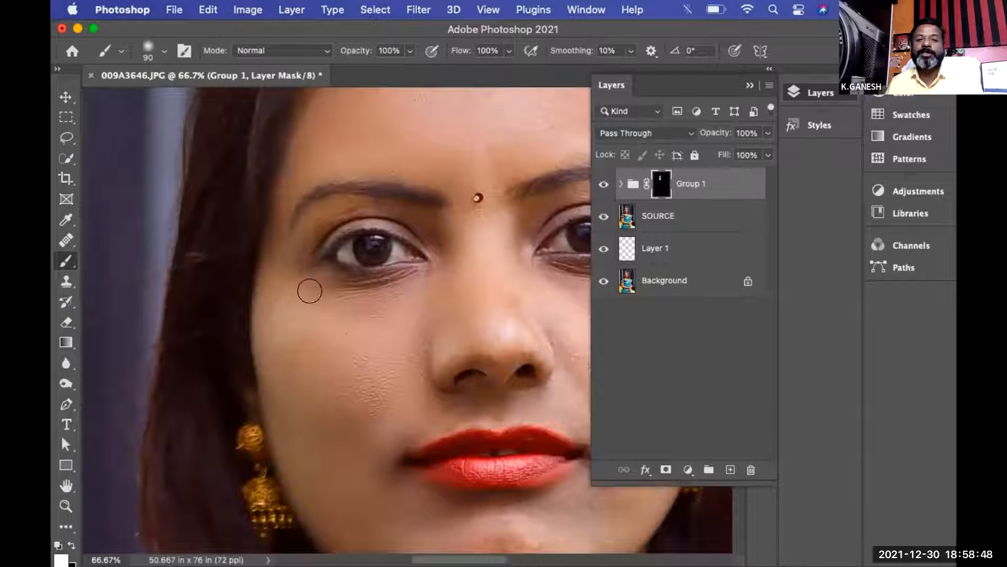
{"action": "scroll", "coordinate": [308, 405], "scroll_direction": "down", "scroll_amount": 3}
{"action": "scroll", "coordinate": [308, 405], "scroll_direction": "right", "scroll_amount": 3}
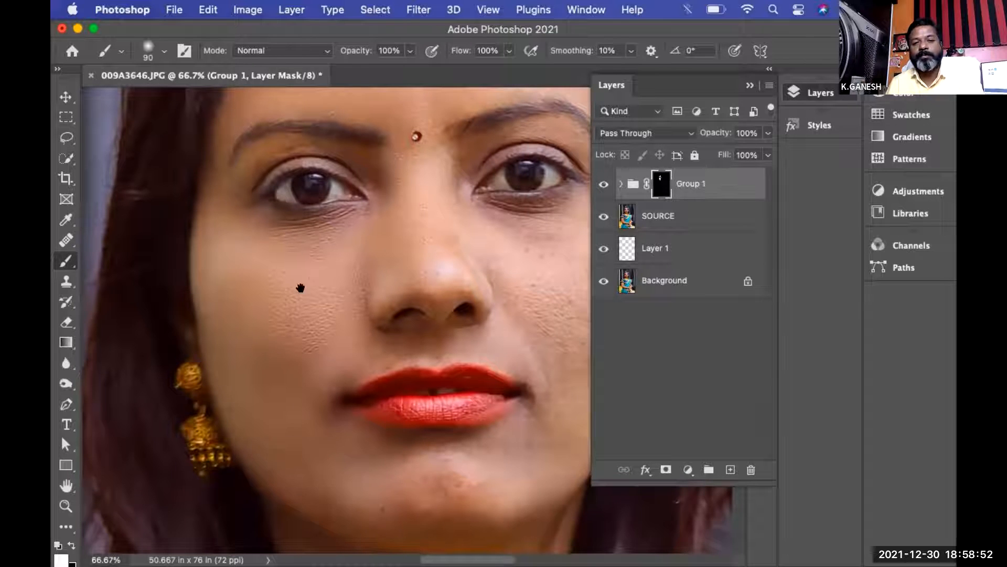
{"action": "scroll", "coordinate": [299, 288], "scroll_direction": "up", "scroll_amount": 5}
{"action": "scroll", "coordinate": [299, 288], "scroll_direction": "right", "scroll_amount": 1}
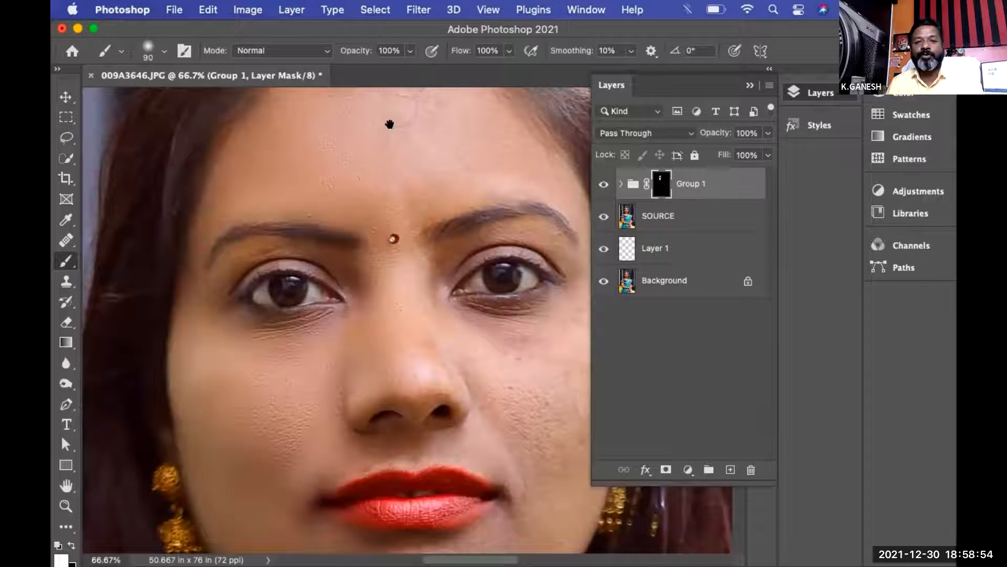
{"action": "scroll", "coordinate": [389, 123], "scroll_direction": "up", "scroll_amount": 4}
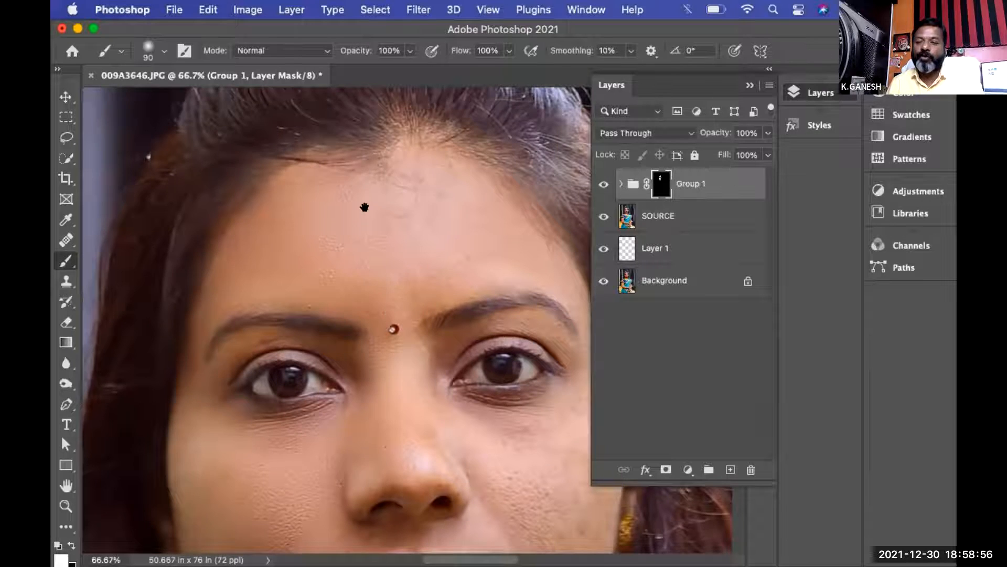
{"action": "scroll", "coordinate": [364, 207], "scroll_direction": "down", "scroll_amount": 5}
{"action": "scroll", "coordinate": [365, 207], "scroll_direction": "right", "scroll_amount": 1}
{"action": "scroll", "coordinate": [389, 223], "scroll_direction": "down", "scroll_amount": 2}
{"action": "scroll", "coordinate": [398, 299], "scroll_direction": "up", "scroll_amount": 6}
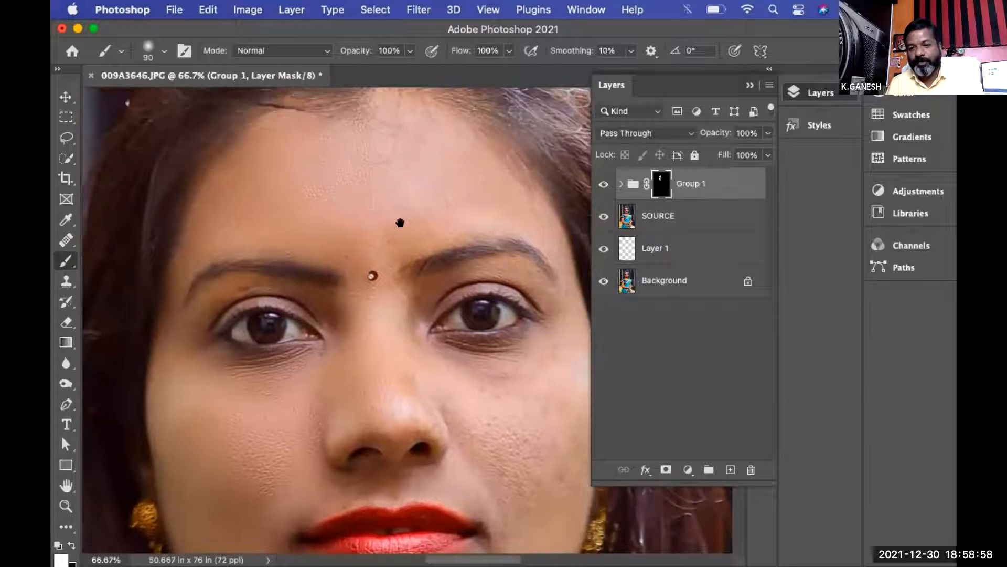
{"action": "scroll", "coordinate": [398, 206], "scroll_direction": "down", "scroll_amount": 4}
{"action": "left_click_drag", "start_coordinate": [400, 296], "coordinate": [398, 241]}
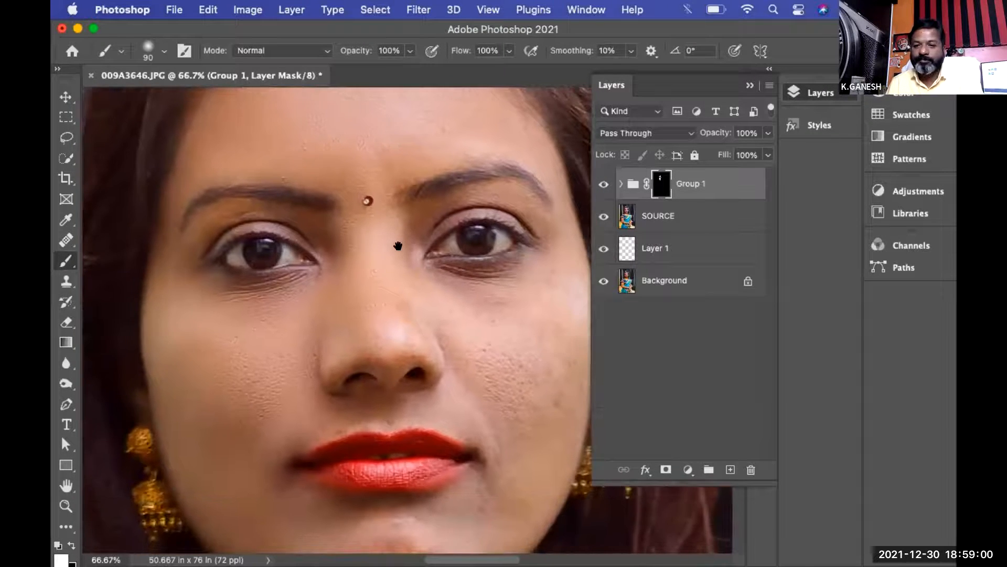
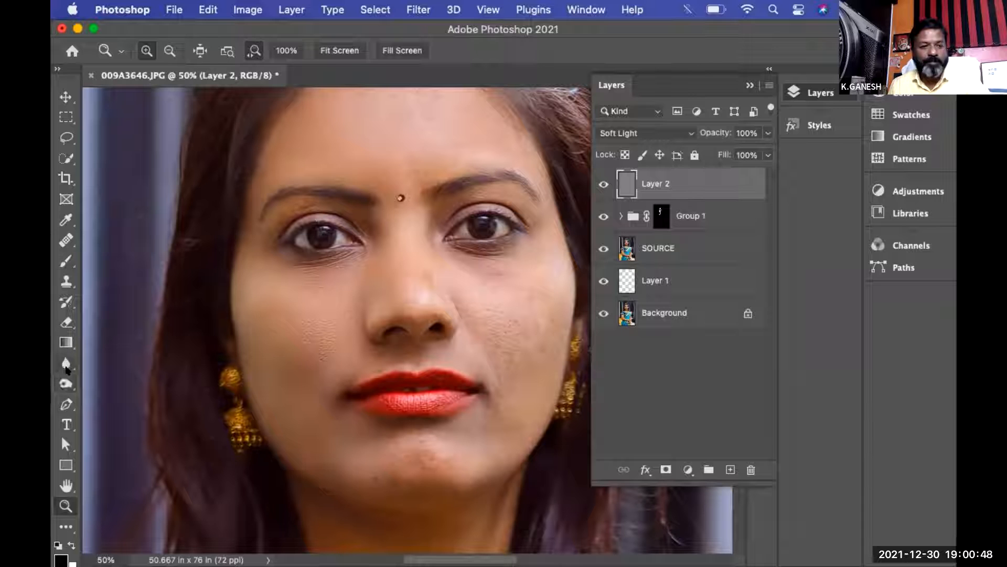
Choose the Dodge tool for the gray Soft Light layer, and hide and reshow that layer to compare its effect.
{"action": "left_click", "coordinate": [65, 383]}
{"action": "left_click", "coordinate": [129, 382]}
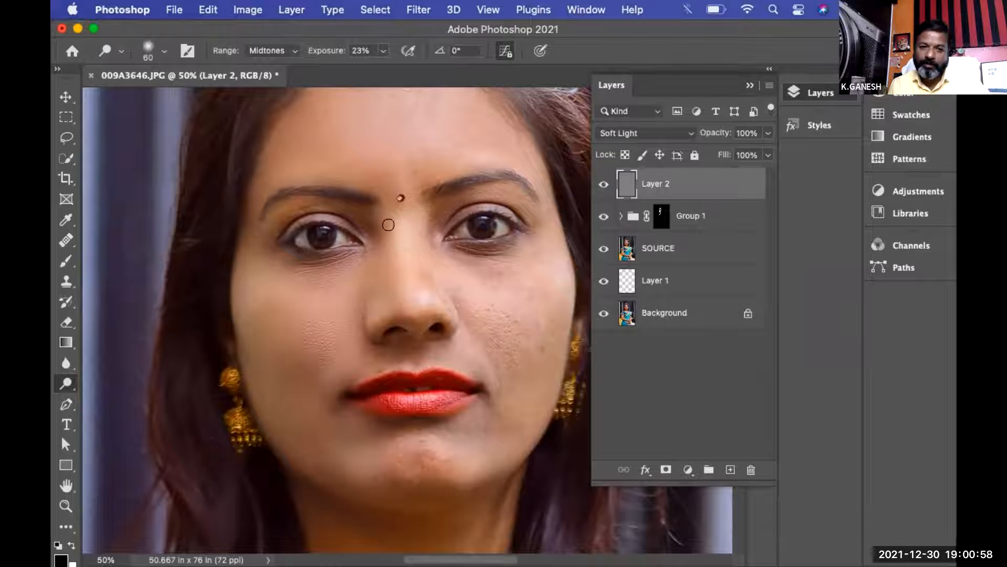
{"action": "left_click", "coordinate": [602, 184]}
{"action": "left_click", "coordinate": [601, 184]}
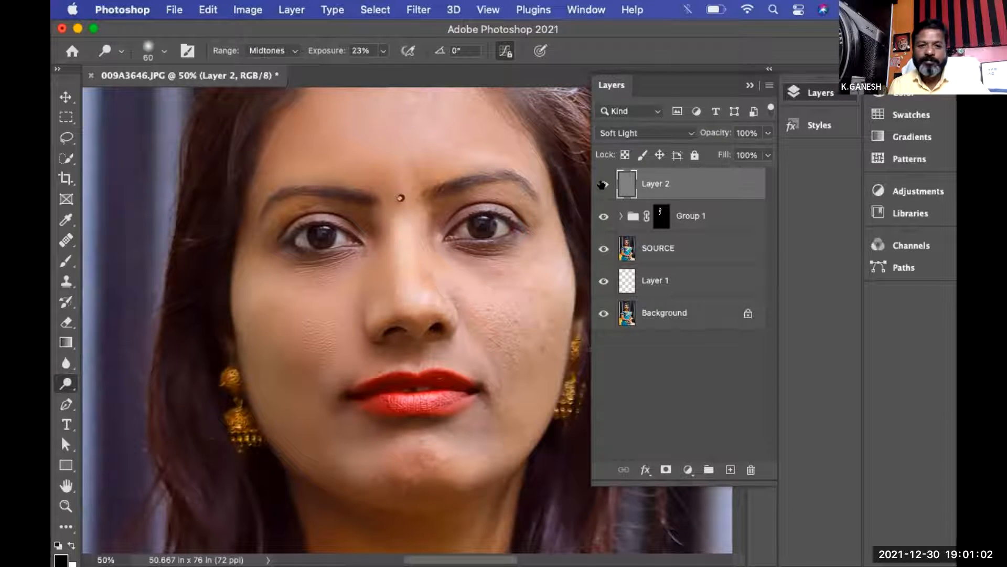
Increase the Dodge tool's brush size to 150 pixels for working on the face.
{"action": "key", "text": "bracketright"}
{"action": "key", "text": "bracketright"}
{"action": "key", "text": "bracketright"}
{"action": "key", "text": "bracketright"}
{"action": "key", "text": "bracketright"}
{"action": "key", "text": "bracketright"}
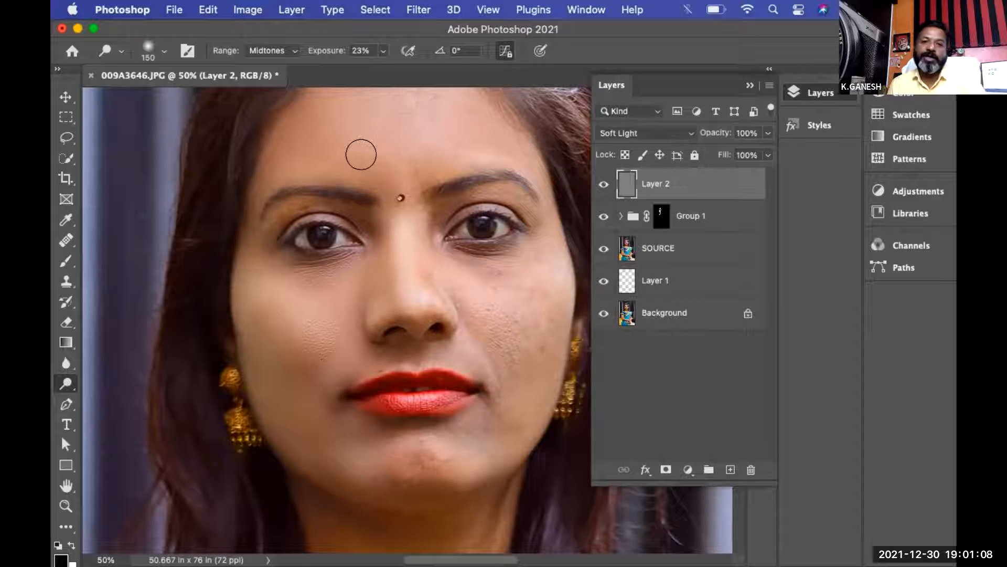
{"action": "left_click_drag", "start_coordinate": [361, 154], "coordinate": [317, 141]}
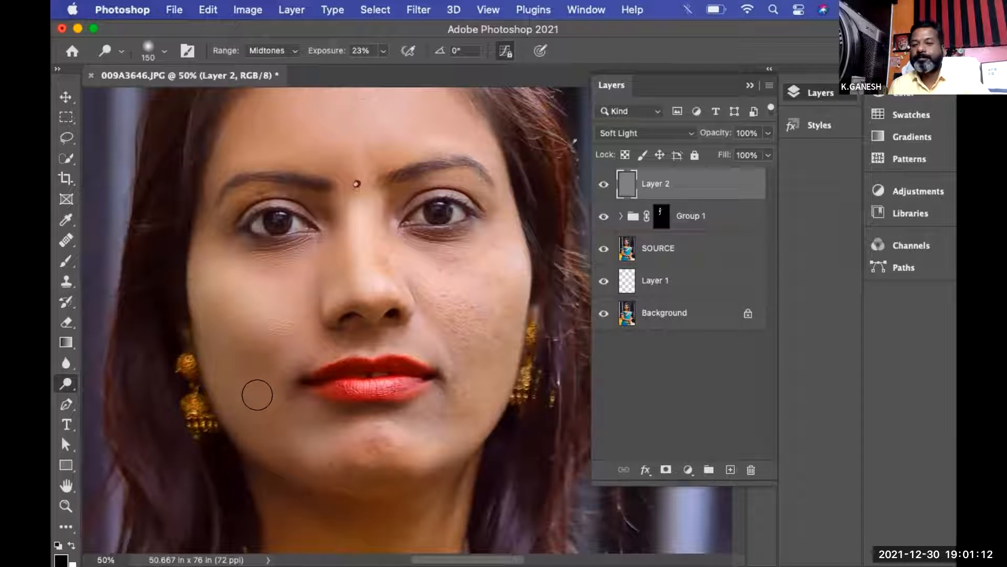
Add a new layer in Soft Light mode at 100% opacity, filled with the neutral 50% gray.
{"action": "left_click", "coordinate": [730, 470], "text": "alt"}
{"action": "left_click", "coordinate": [488, 258]}
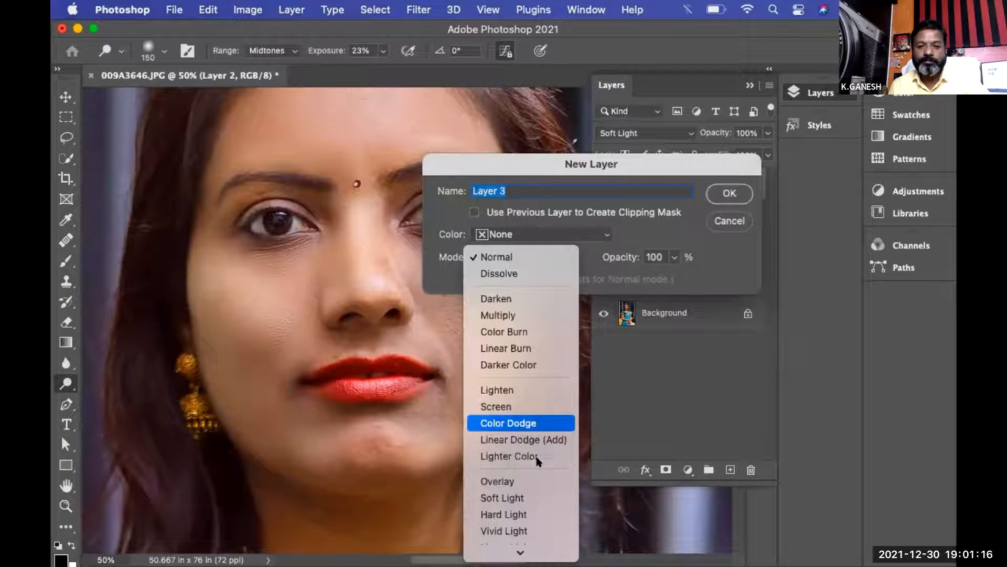
{"action": "left_click", "coordinate": [530, 497]}
{"action": "left_click", "coordinate": [496, 277]}
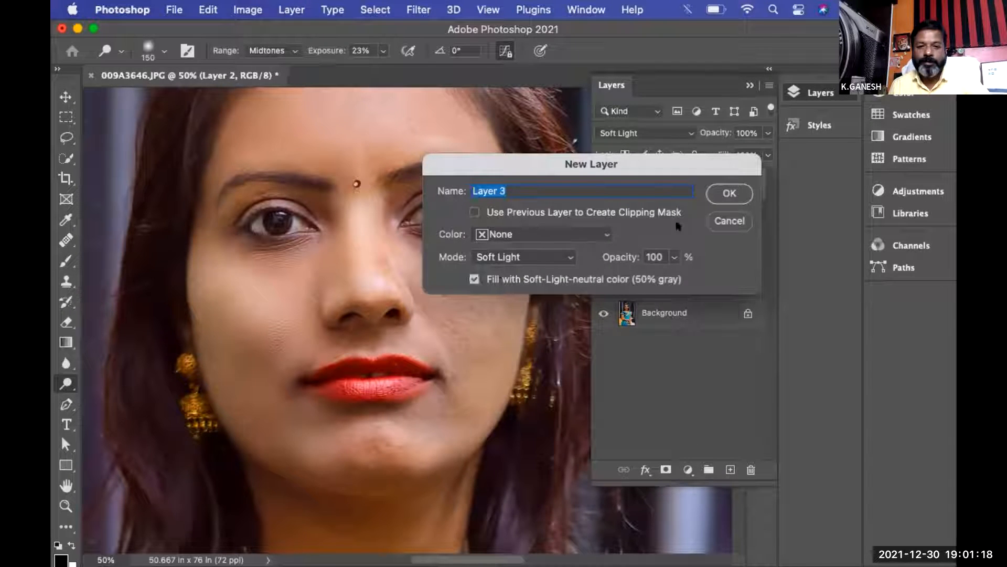
{"action": "left_click", "coordinate": [725, 198]}
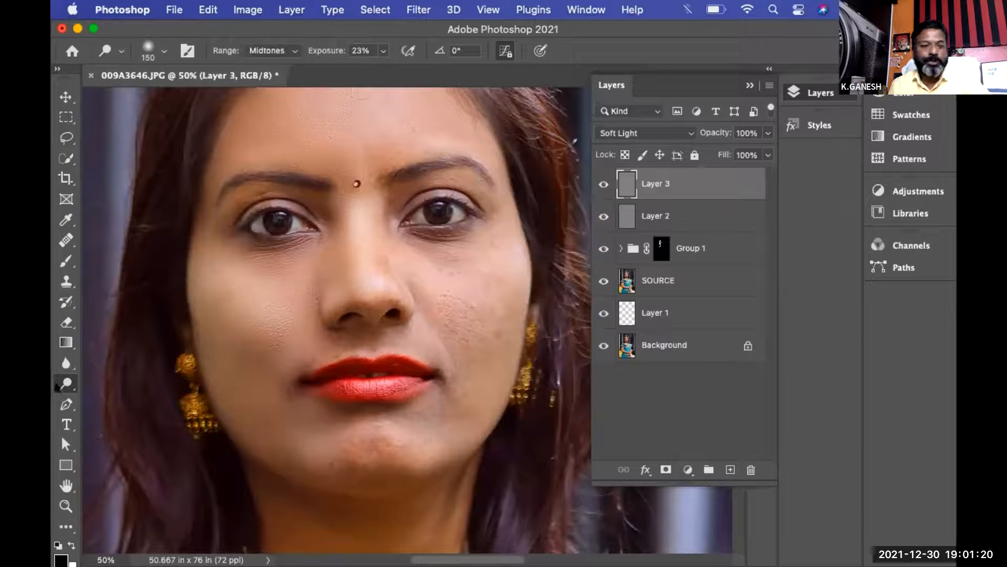
Switch to the Burn tool with a 250-pixel brush and darken the outer cheek on the image's left side.
{"action": "right_click", "coordinate": [79, 386]}
{"action": "left_click", "coordinate": [126, 397]}
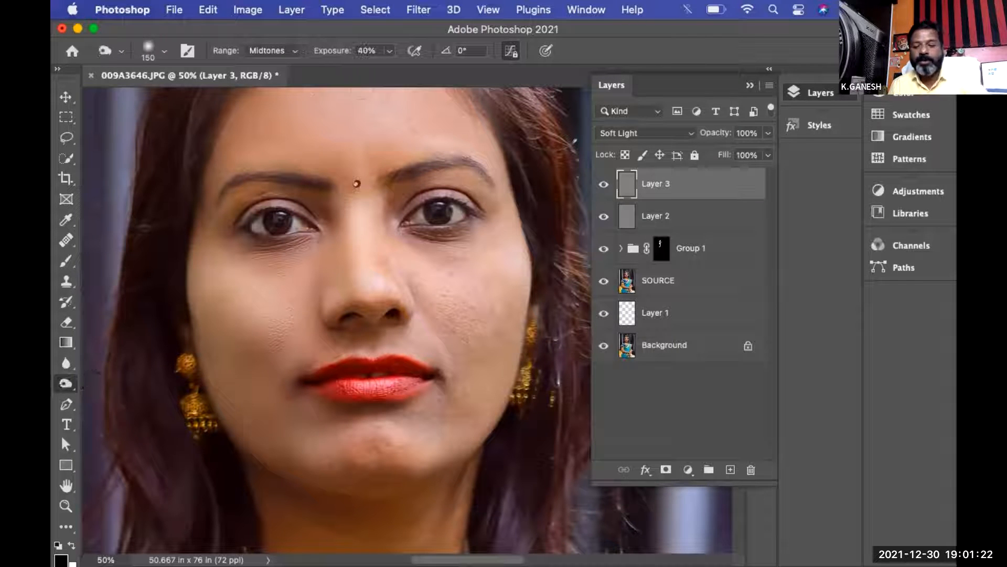
{"action": "key", "text": "bracketright"}
{"action": "key", "text": "bracketright"}
{"action": "key", "text": "bracketright"}
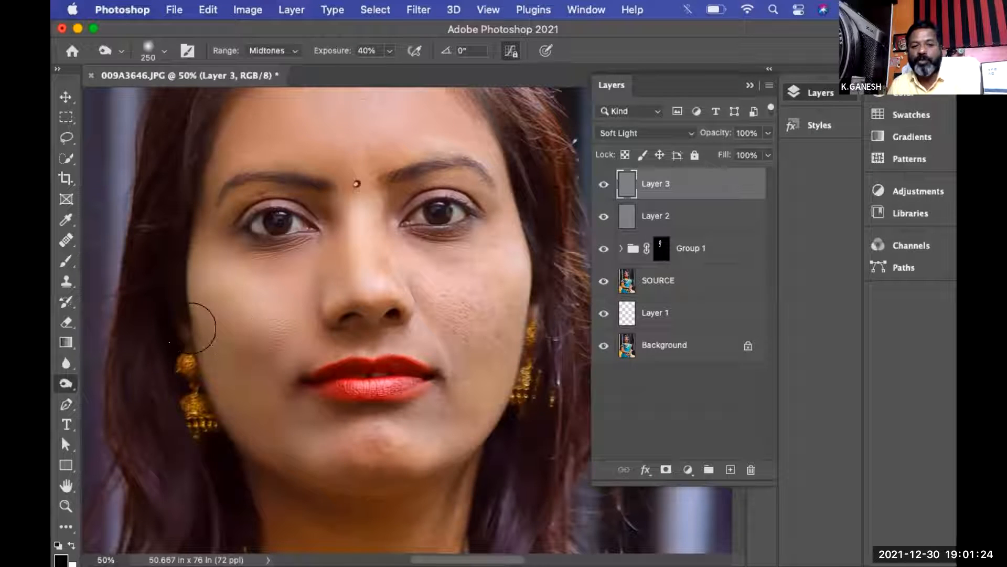
{"action": "mouse_move", "coordinate": [205, 341]}
{"action": "left_mouse_down"}
{"action": "mouse_move", "coordinate": [245, 354]}
{"action": "mouse_move", "coordinate": [178, 344]}
{"action": "mouse_move", "coordinate": [216, 358]}
{"action": "left_mouse_up"}
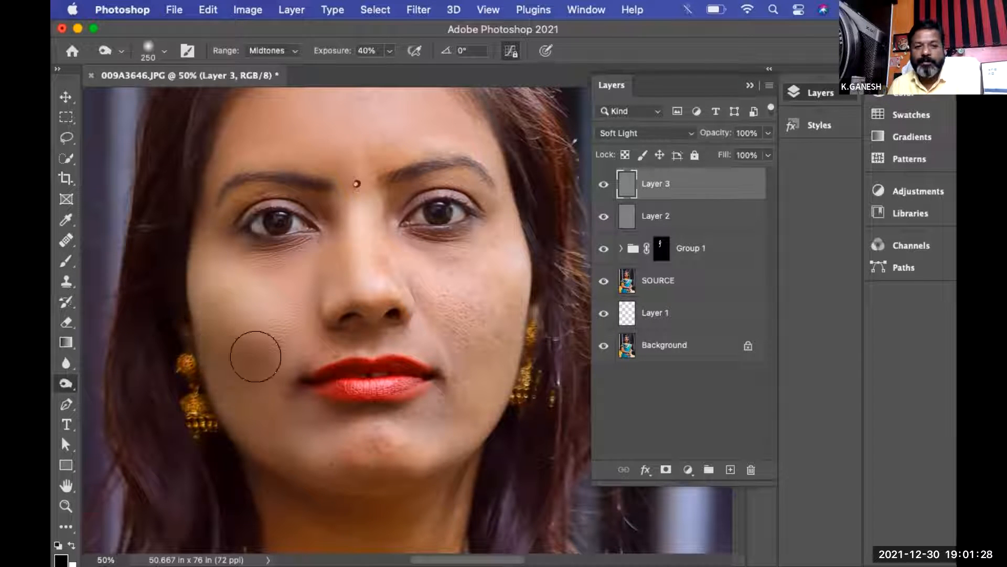
Reduce the Burn brush to 90 pixels and darken the side of the nose on the image's left.
{"action": "scroll", "coordinate": [354, 328], "scroll_direction": "up", "scroll_amount": 4}
{"action": "key", "text": "bracketleft"}
{"action": "key", "text": "bracketleft"}
{"action": "key", "text": "bracketleft"}
{"action": "key", "text": "bracketleft"}
{"action": "key", "text": "bracketleft"}
{"action": "key", "text": "bracketleft"}
{"action": "mouse_move", "coordinate": [329, 306]}
{"action": "left_mouse_down"}
{"action": "mouse_move", "coordinate": [328, 369]}
{"action": "mouse_move", "coordinate": [329, 291]}
{"action": "mouse_move", "coordinate": [329, 376]}
{"action": "mouse_move", "coordinate": [319, 290]}
{"action": "mouse_move", "coordinate": [326, 364]}
{"action": "left_mouse_up"}
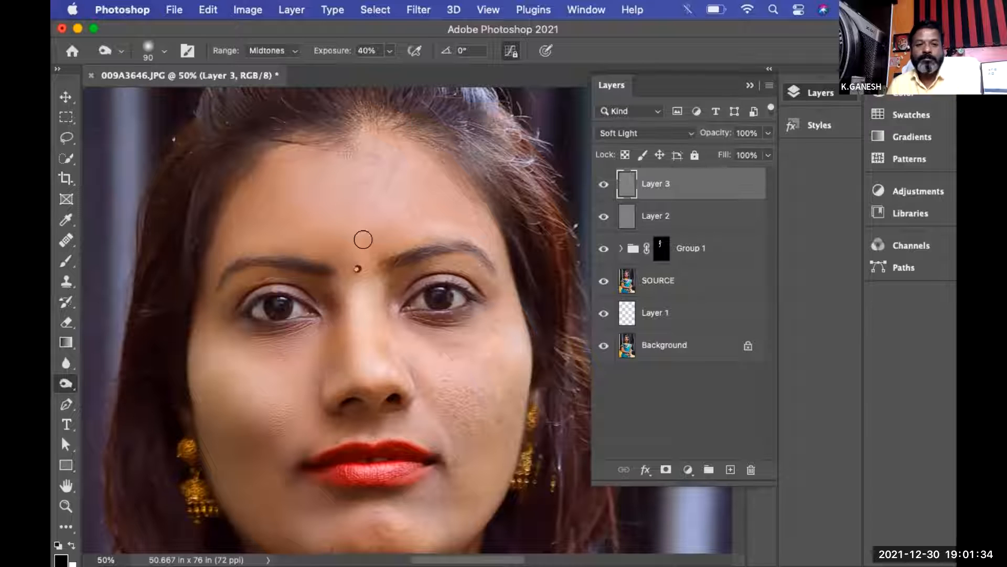
Set the Burn brush size to 175 pixels and toggle the new gray layer's visibility to compare its effect.
{"action": "scroll", "coordinate": [362, 270], "scroll_direction": "down", "scroll_amount": 1}
{"action": "key", "text": "bracketright"}
{"action": "key", "text": "bracketright"}
{"action": "key", "text": "bracketright"}
{"action": "key", "text": "bracketright"}
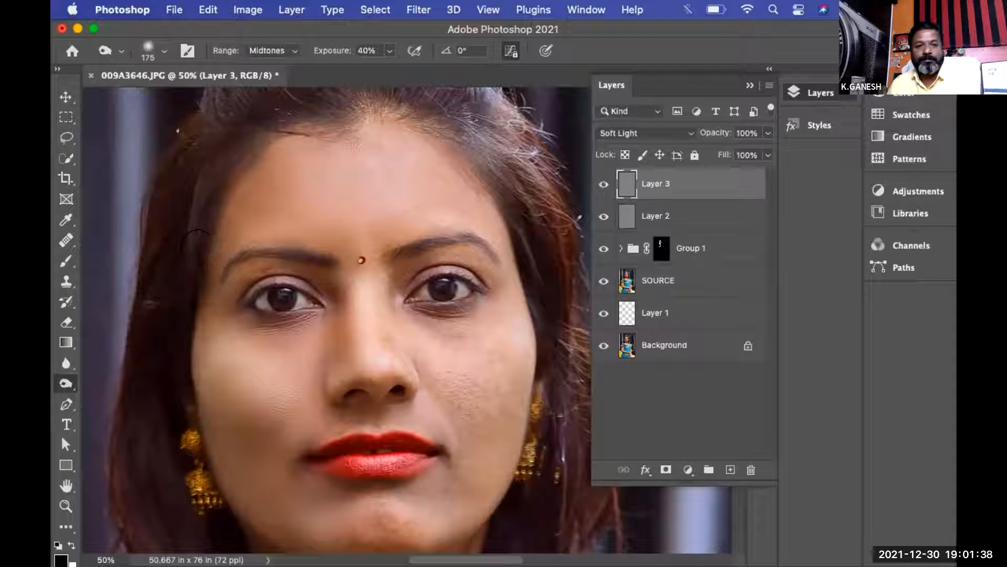
{"action": "scroll", "coordinate": [284, 473], "scroll_direction": "down", "scroll_amount": 5}
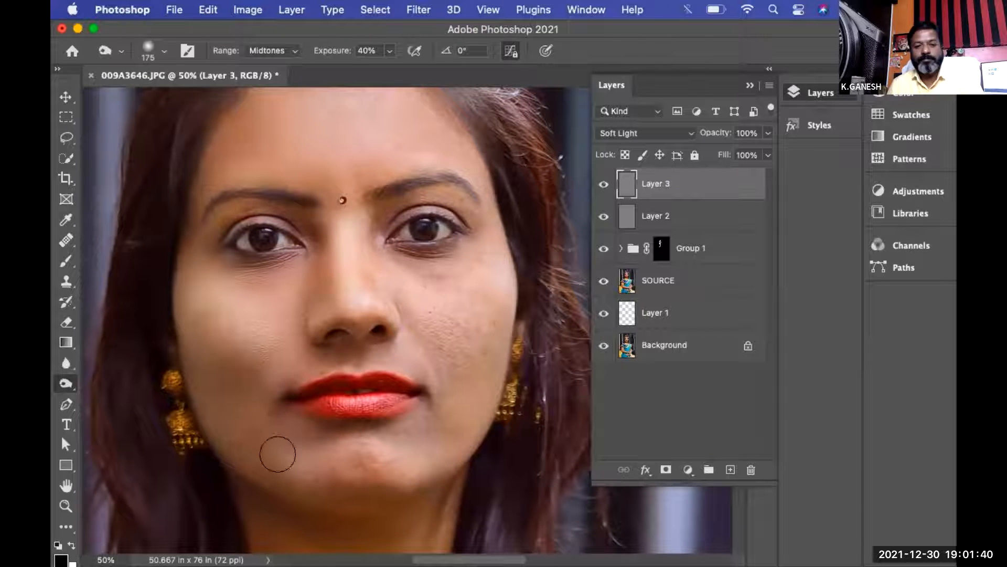
{"action": "left_click", "coordinate": [603, 184]}
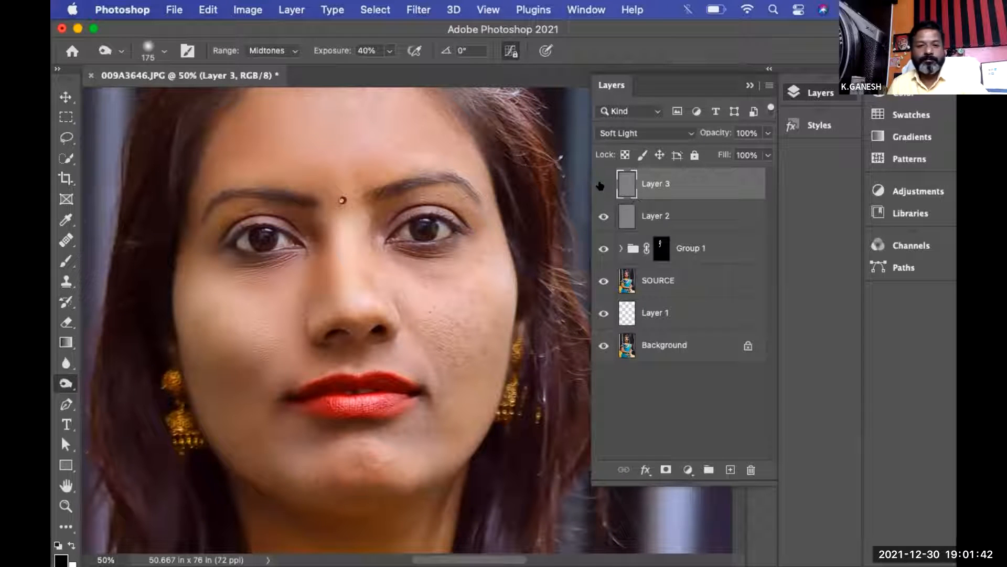
{"action": "left_click", "coordinate": [603, 184]}
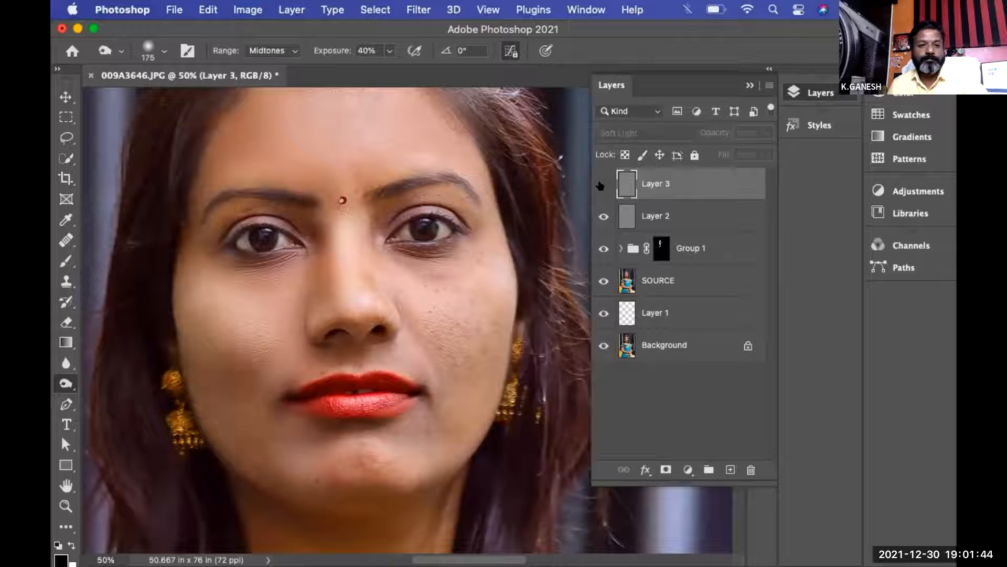
Show the burn layer again and group the two gray Soft Light layers.
{"action": "left_click", "coordinate": [662, 220], "text": "shift"}
{"action": "left_click", "coordinate": [603, 184]}
{"action": "key", "text": "super+g"}
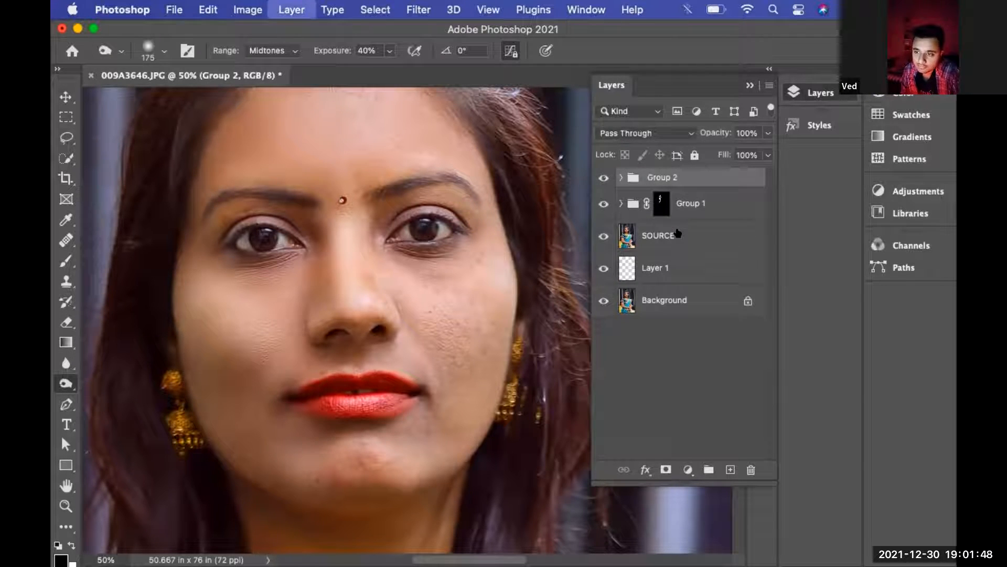
Check the Burn tool's tonal range options, keep Midtones, and lower the exposure to 8%.
{"action": "key", "text": "super+minus"}
{"action": "key", "text": "super+minus"}
{"action": "key", "text": "super+minus"}
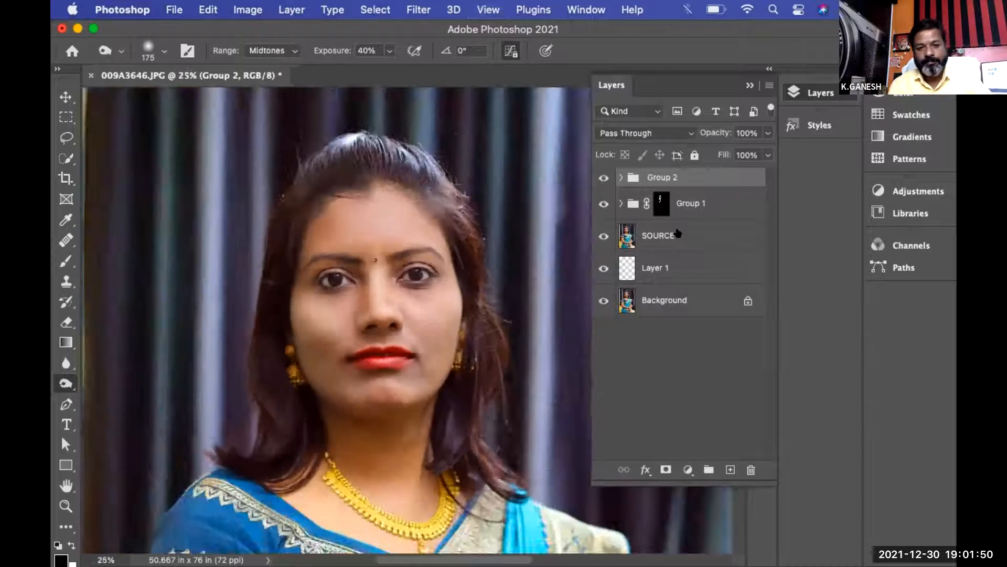
{"action": "key", "text": "super+plus"}
{"action": "key", "text": "super+plus"}
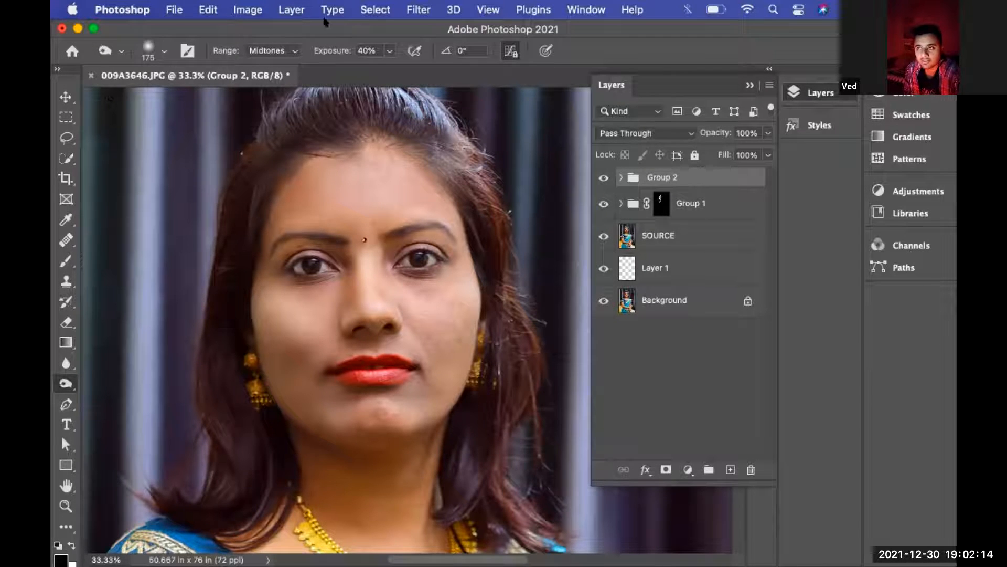
{"action": "left_click", "coordinate": [295, 50]}
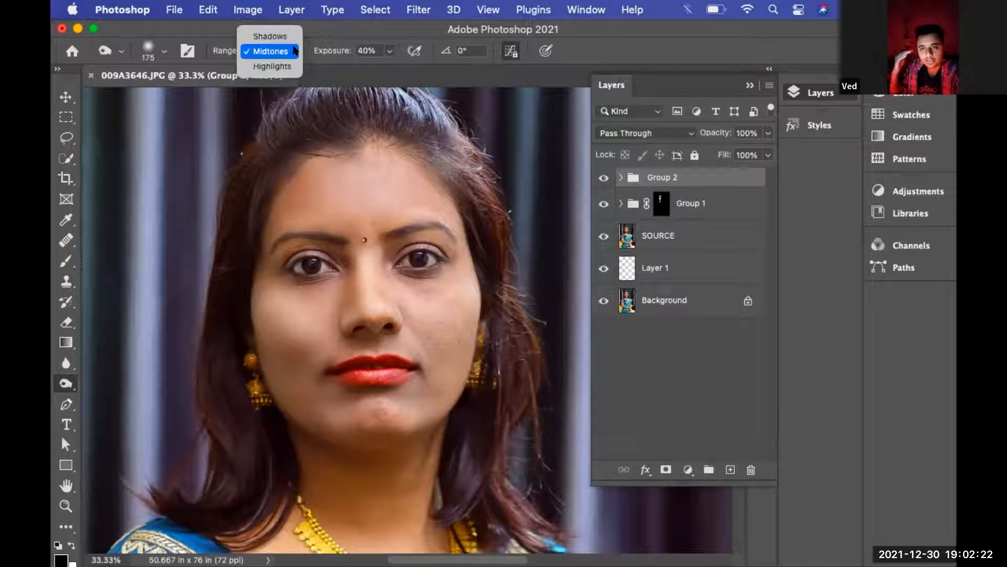
{"action": "left_click", "coordinate": [360, 33]}
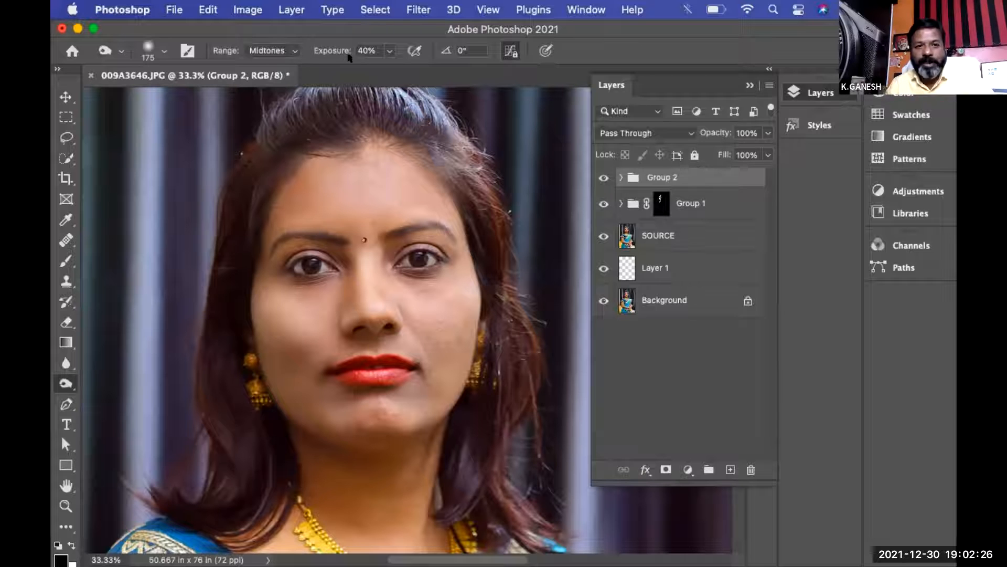
{"action": "left_click", "coordinate": [389, 51]}
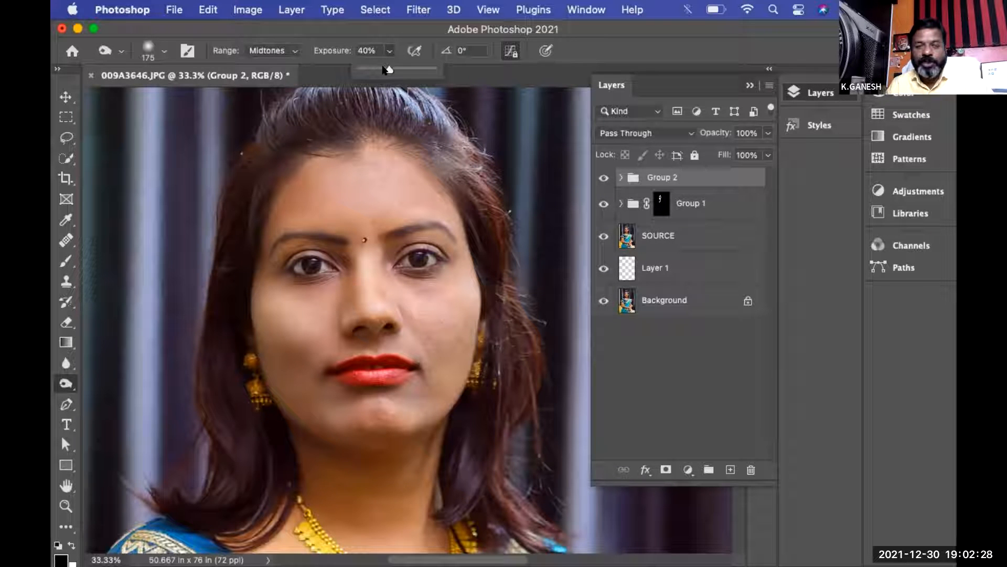
{"action": "left_click_drag", "start_coordinate": [387, 69], "coordinate": [363, 68]}
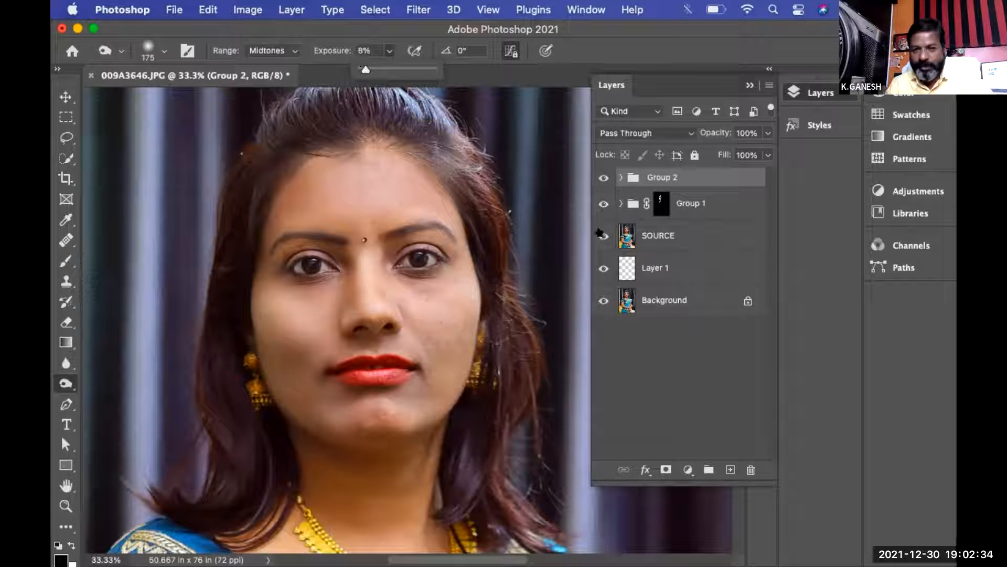
Expand the new group, select Layer 3, and burn the cheek on the image's left side with a 300-pixel brush.
{"action": "left_click", "coordinate": [621, 178]}
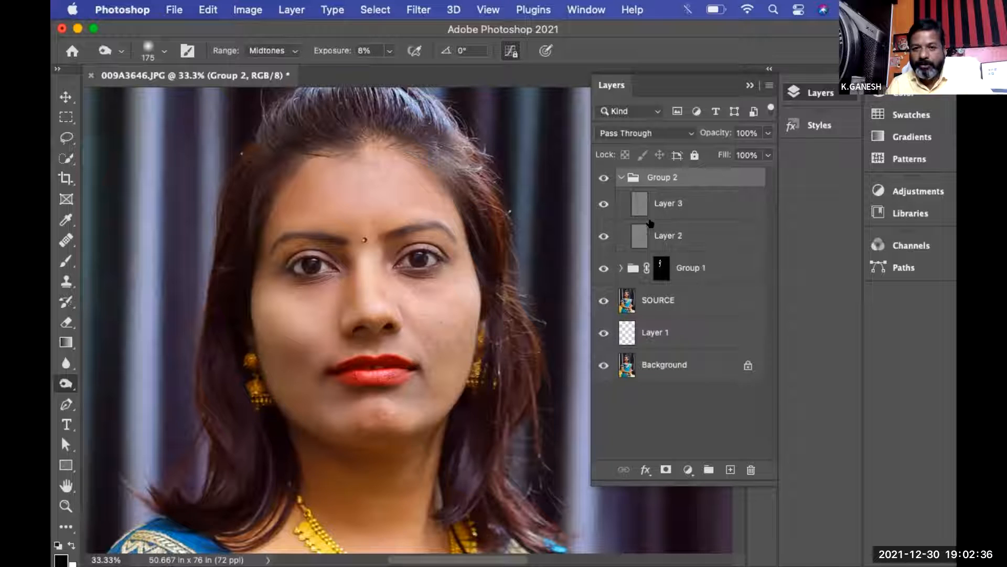
{"action": "left_click", "coordinate": [637, 207]}
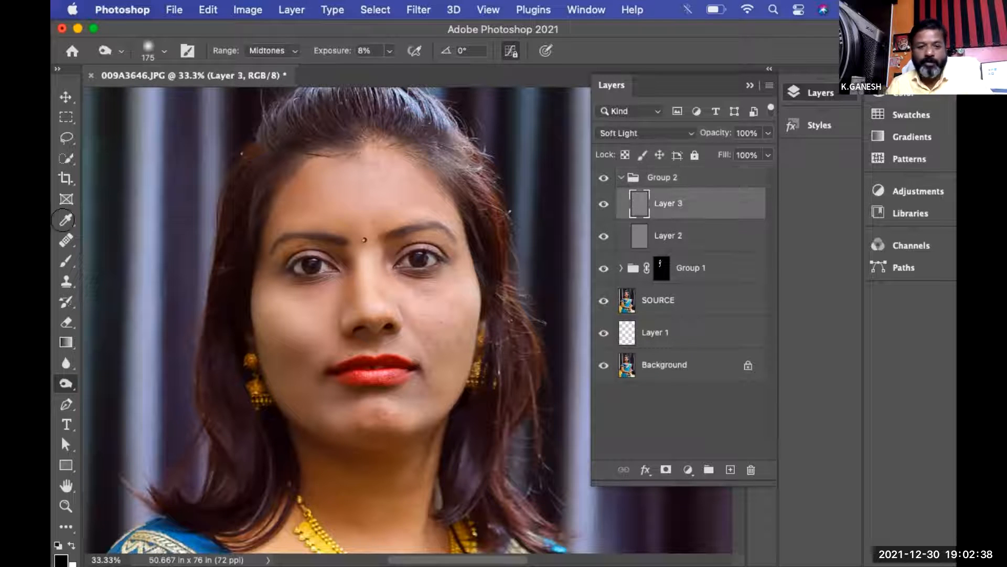
{"action": "key", "text": "bracketright"}
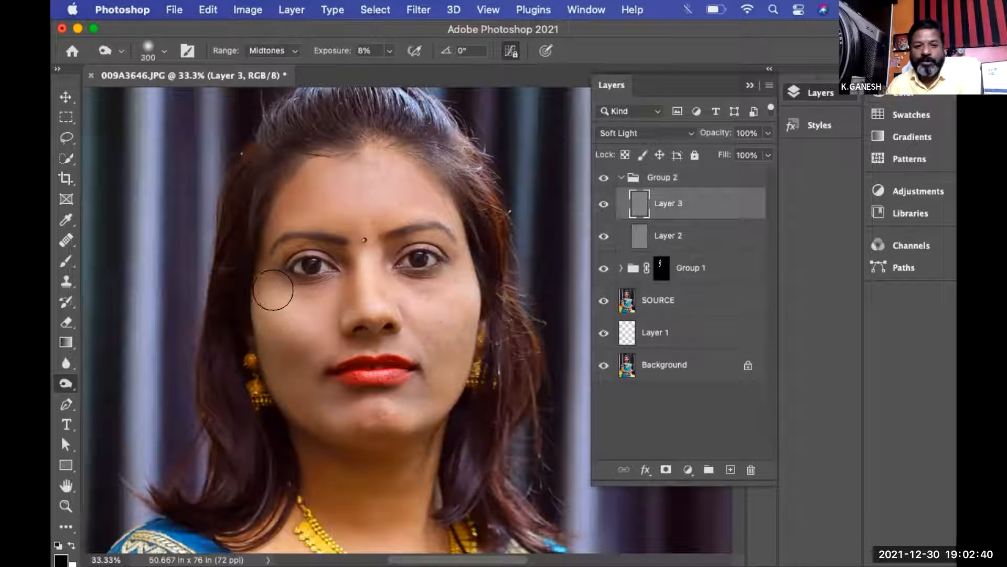
{"action": "key", "text": "bracketright"}
{"action": "key", "text": "bracketright"}
{"action": "mouse_move", "coordinate": [288, 336]}
{"action": "left_mouse_down"}
{"action": "mouse_move", "coordinate": [311, 361]}
{"action": "mouse_move", "coordinate": [275, 327]}
{"action": "mouse_move", "coordinate": [269, 339]}
{"action": "mouse_move", "coordinate": [298, 378]}
{"action": "mouse_move", "coordinate": [278, 375]}
{"action": "left_mouse_up"}
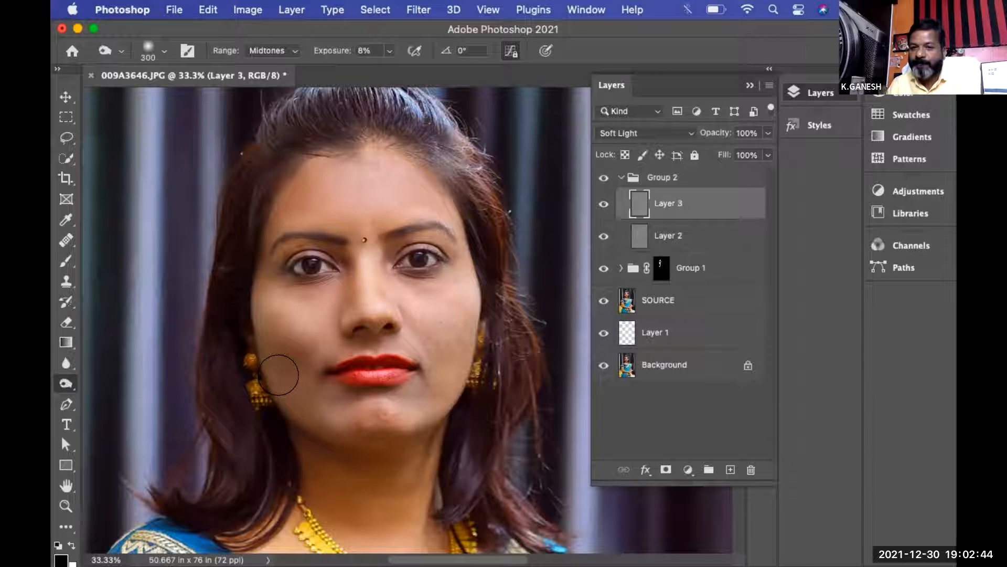
Try burning the cheek on the image's left side at 100% exposure, and undo the last two changes.
{"action": "left_click_drag", "start_coordinate": [389, 51], "coordinate": [460, 69]}
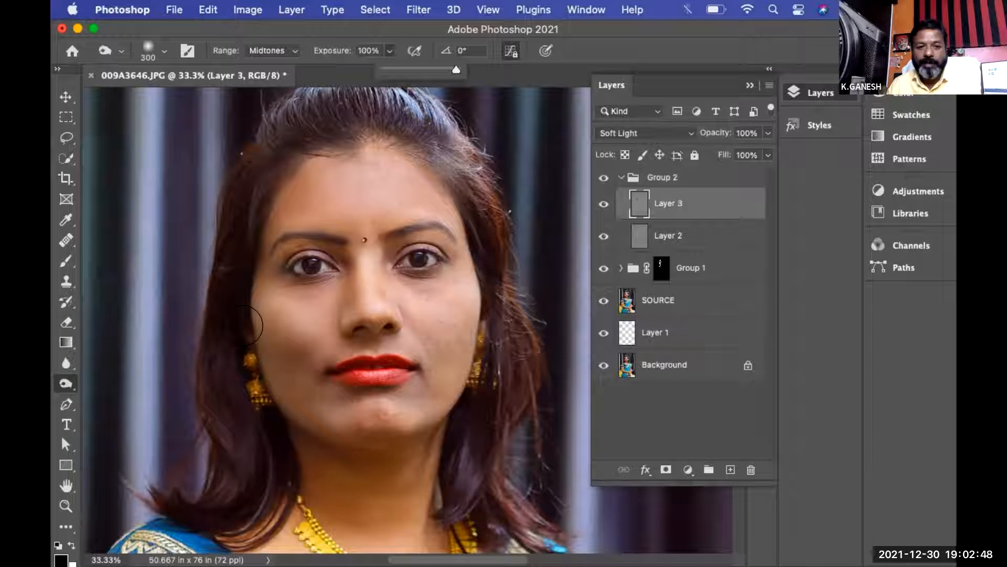
{"action": "left_click", "coordinate": [274, 351]}
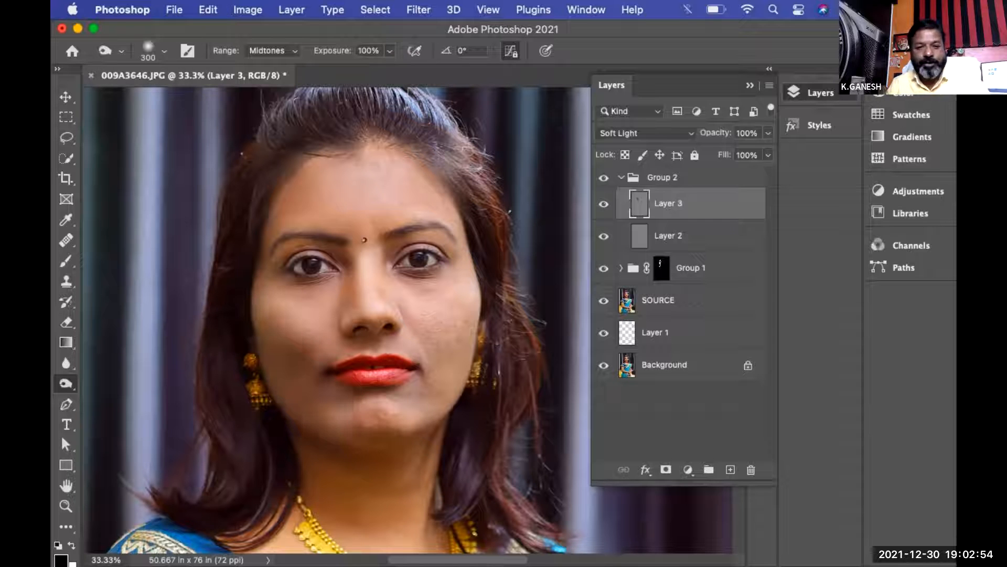
{"action": "key", "text": "super+z"}
{"action": "key", "text": "super+z"}
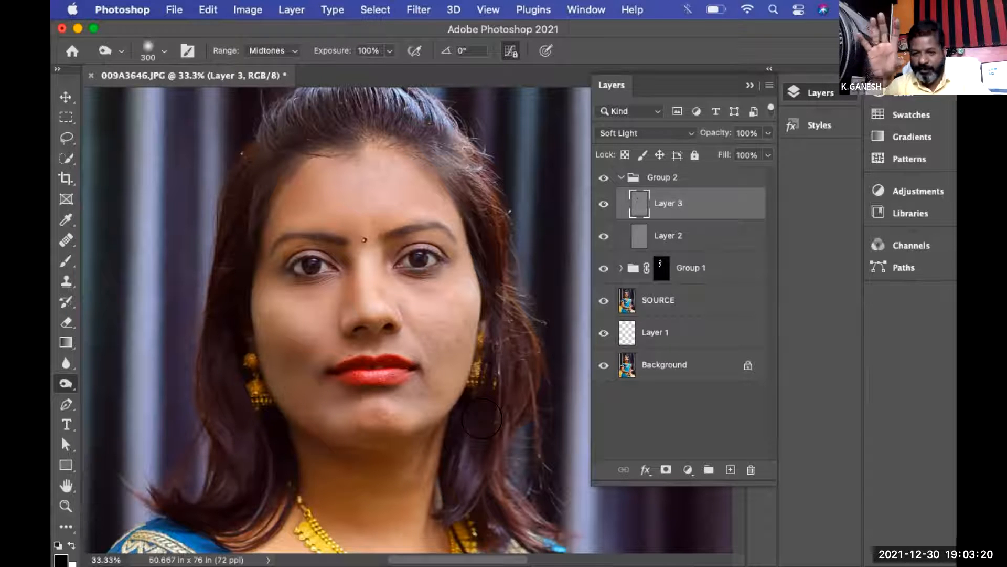
Create a new 2048 x 1365 px RGB document at 72 ppi with a white background.
{"action": "left_click", "coordinate": [173, 9]}
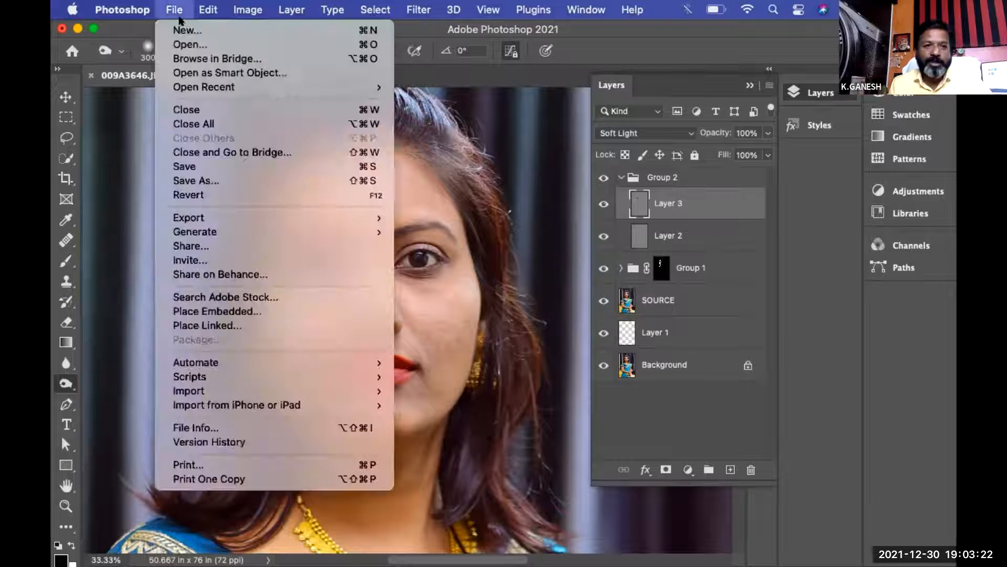
{"action": "left_click", "coordinate": [180, 27]}
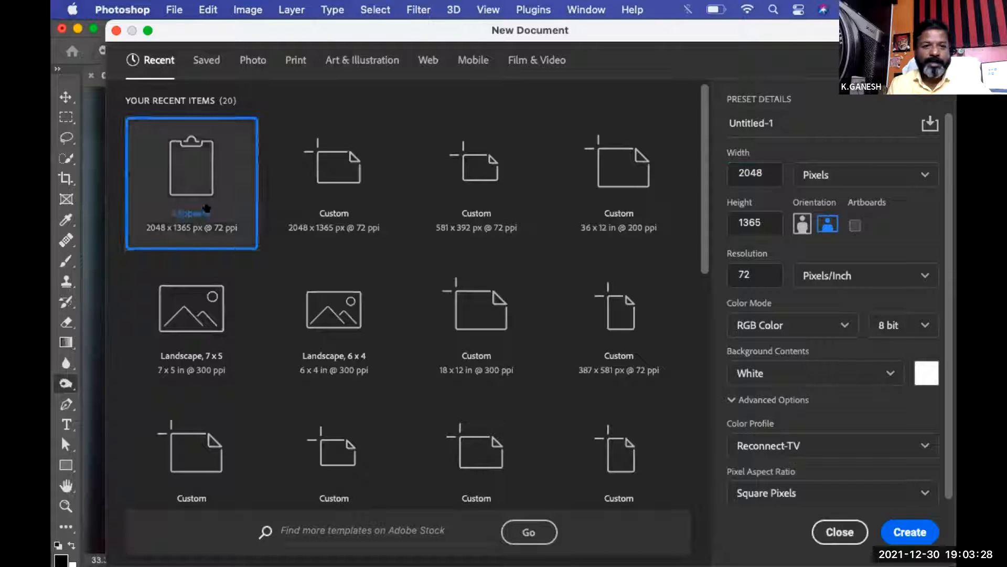
{"action": "key", "text": "Return"}
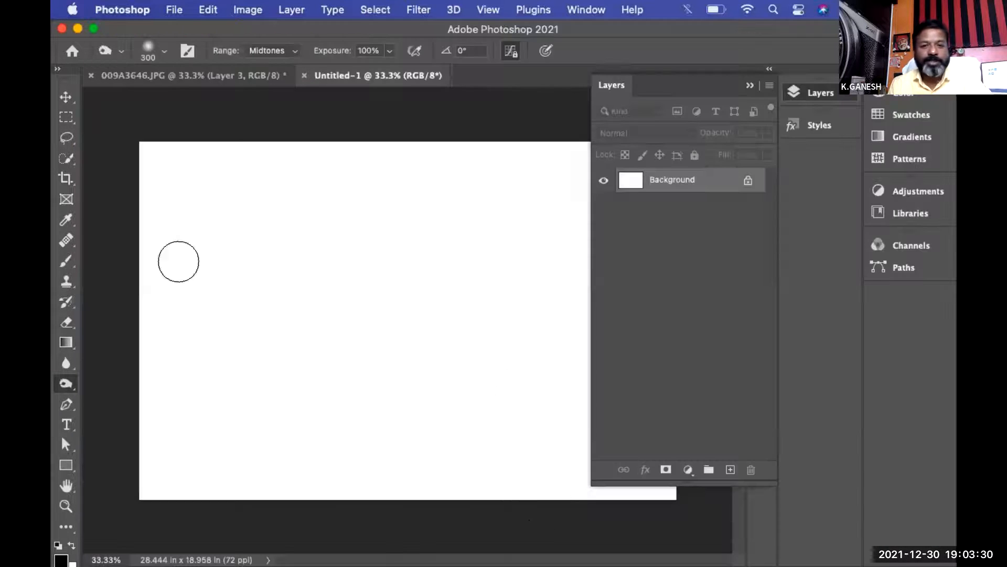
Choose the Brush tool and set its size to 250 pixels.
{"action": "left_click", "coordinate": [66, 159]}
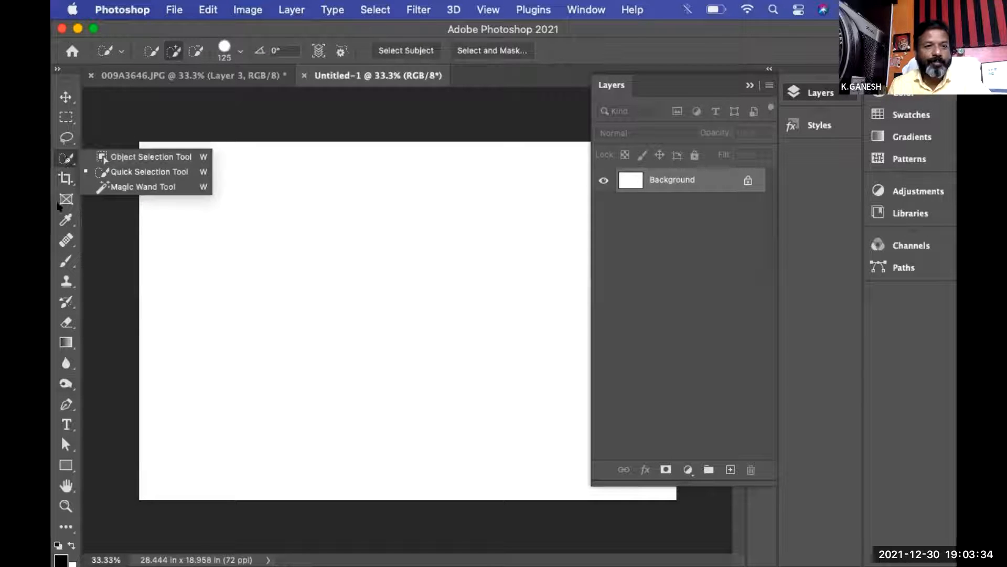
{"action": "left_click_drag", "start_coordinate": [66, 261], "coordinate": [105, 260]}
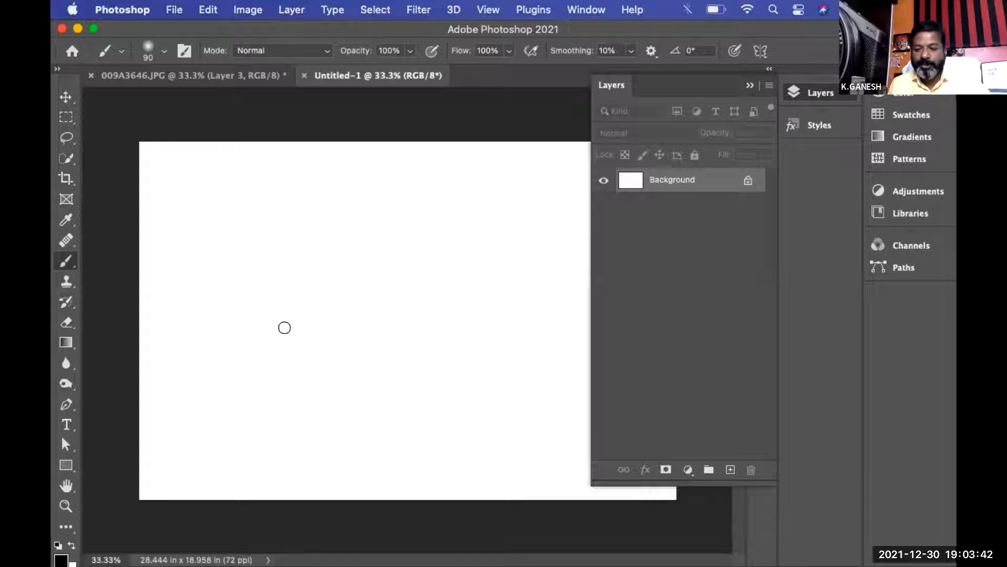
{"action": "key", "text": "bracketright"}
{"action": "key", "text": "bracketright"}
{"action": "key", "text": "bracketright"}
{"action": "key", "text": "bracketright"}
{"action": "key", "text": "bracketright"}
{"action": "key", "text": "bracketright"}
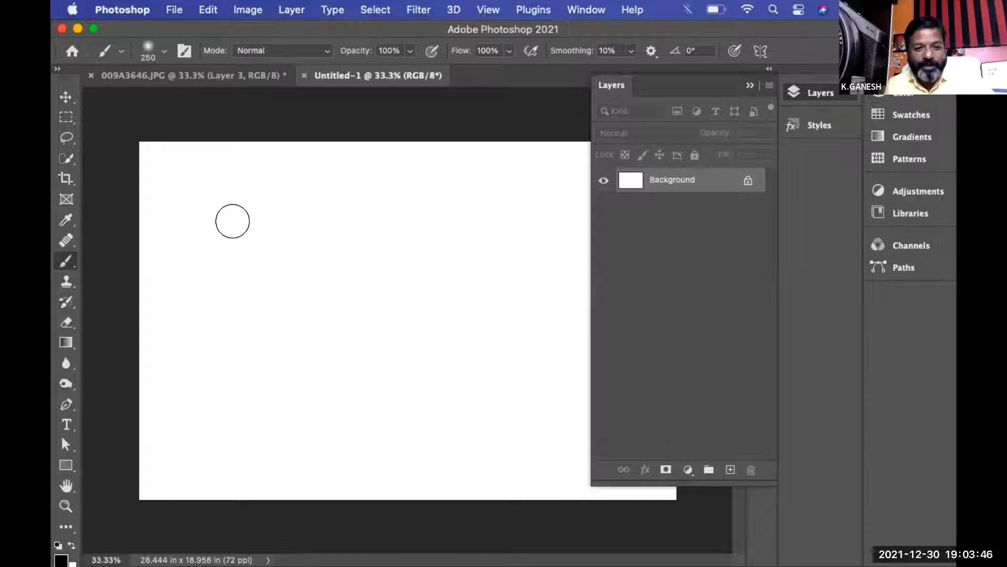
Set the foreground color to red and paint a diagonal stroke down across the blank canvas.
{"action": "left_click", "coordinate": [61, 560]}
{"action": "left_click_drag", "start_coordinate": [713, 210], "coordinate": [445, 240]}
{"action": "left_click", "coordinate": [609, 259]}
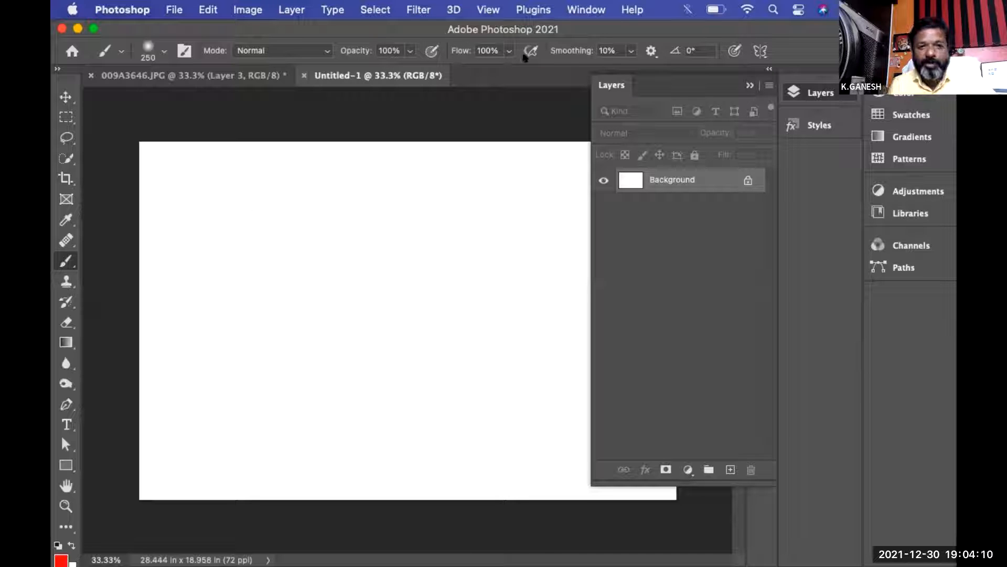
{"action": "left_click_drag", "start_coordinate": [189, 218], "coordinate": [390, 466]}
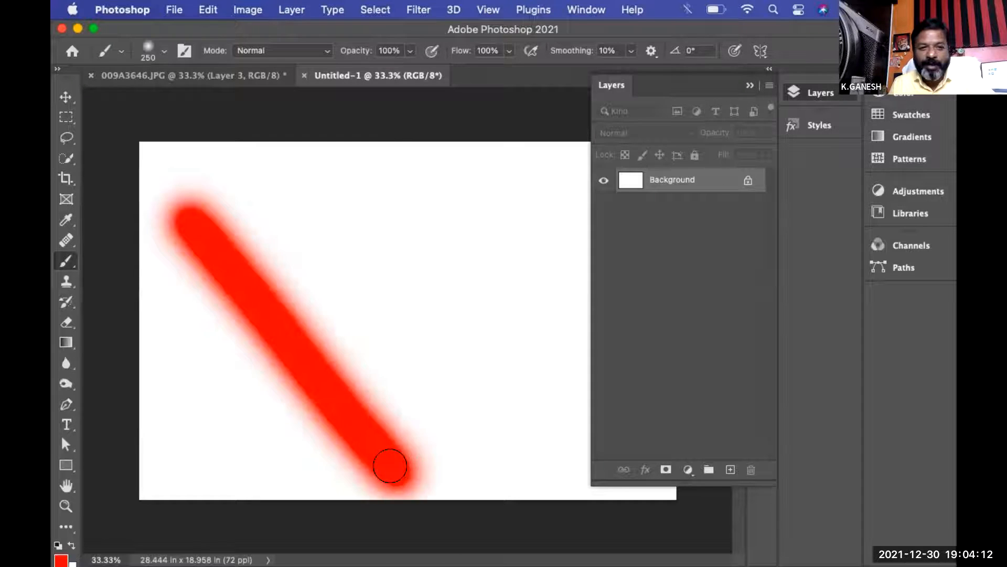
Try painting a second diagonal stroke beside the first at 30% flow, and undo it.
{"action": "left_click", "coordinate": [508, 51]}
{"action": "left_click_drag", "start_coordinate": [510, 70], "coordinate": [458, 69]}
{"action": "mouse_move", "coordinate": [282, 169]}
{"action": "left_mouse_down"}
{"action": "mouse_move", "coordinate": [484, 436]}
{"action": "mouse_move", "coordinate": [312, 198]}
{"action": "mouse_move", "coordinate": [474, 438]}
{"action": "mouse_move", "coordinate": [448, 415]}
{"action": "mouse_move", "coordinate": [306, 207]}
{"action": "left_mouse_up"}
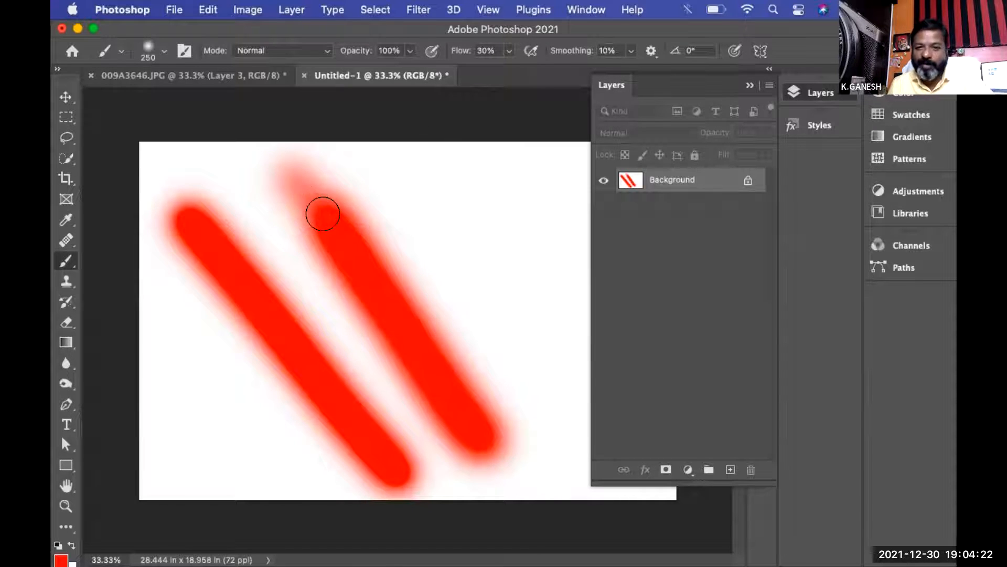
{"action": "key", "text": "super+z"}
{"action": "mouse_move", "coordinate": [281, 173]}
{"action": "left_mouse_down"}
{"action": "mouse_move", "coordinate": [396, 344]}
{"action": "mouse_move", "coordinate": [449, 402]}
{"action": "mouse_move", "coordinate": [294, 171]}
{"action": "mouse_move", "coordinate": [331, 209]}
{"action": "left_mouse_up"}
{"action": "key", "text": "super+z"}
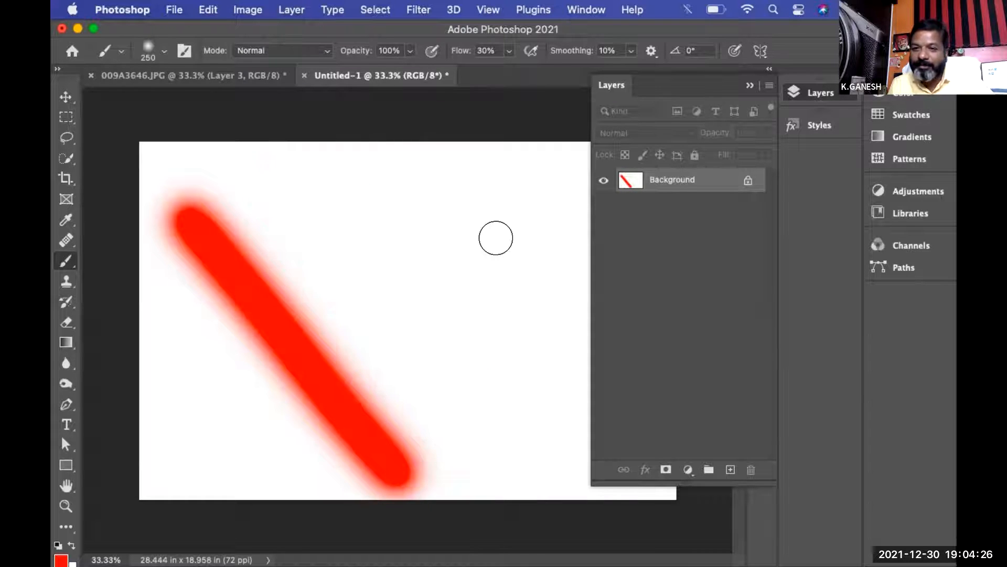
Try overlapping diagonal strokes beside the red one with flow at 100% and brush opacity at 16%, and undo them.
{"action": "left_click", "coordinate": [509, 50]}
{"action": "left_click_drag", "start_coordinate": [506, 70], "coordinate": [560, 70]}
{"action": "left_click", "coordinate": [410, 50]}
{"action": "left_click_drag", "start_coordinate": [412, 70], "coordinate": [349, 70]}
{"action": "mouse_move", "coordinate": [359, 213]}
{"action": "left_mouse_down"}
{"action": "mouse_move", "coordinate": [512, 463]}
{"action": "mouse_move", "coordinate": [313, 198]}
{"action": "mouse_move", "coordinate": [374, 271]}
{"action": "mouse_move", "coordinate": [335, 209]}
{"action": "mouse_move", "coordinate": [339, 166]}
{"action": "mouse_move", "coordinate": [323, 178]}
{"action": "mouse_move", "coordinate": [464, 401]}
{"action": "mouse_move", "coordinate": [335, 162]}
{"action": "mouse_move", "coordinate": [310, 171]}
{"action": "mouse_move", "coordinate": [375, 245]}
{"action": "mouse_move", "coordinate": [410, 333]}
{"action": "left_mouse_up"}
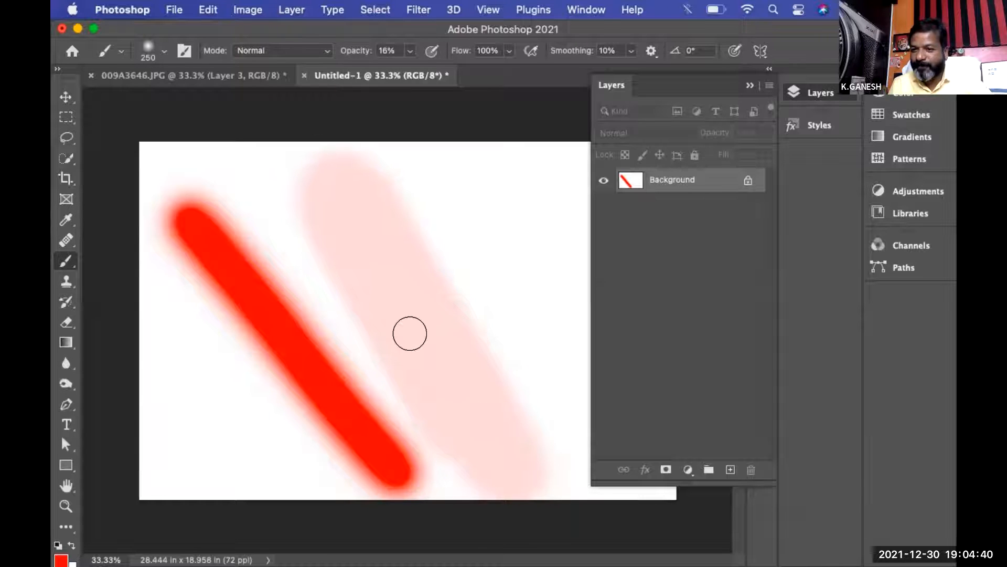
{"action": "mouse_move", "coordinate": [346, 201]}
{"action": "left_mouse_down"}
{"action": "mouse_move", "coordinate": [511, 464]}
{"action": "mouse_move", "coordinate": [400, 296]}
{"action": "mouse_move", "coordinate": [360, 207]}
{"action": "mouse_move", "coordinate": [527, 462]}
{"action": "mouse_move", "coordinate": [351, 210]}
{"action": "mouse_move", "coordinate": [527, 458]}
{"action": "mouse_move", "coordinate": [356, 193]}
{"action": "mouse_move", "coordinate": [362, 187]}
{"action": "mouse_move", "coordinate": [549, 461]}
{"action": "left_mouse_up"}
{"action": "key", "text": "super+z"}
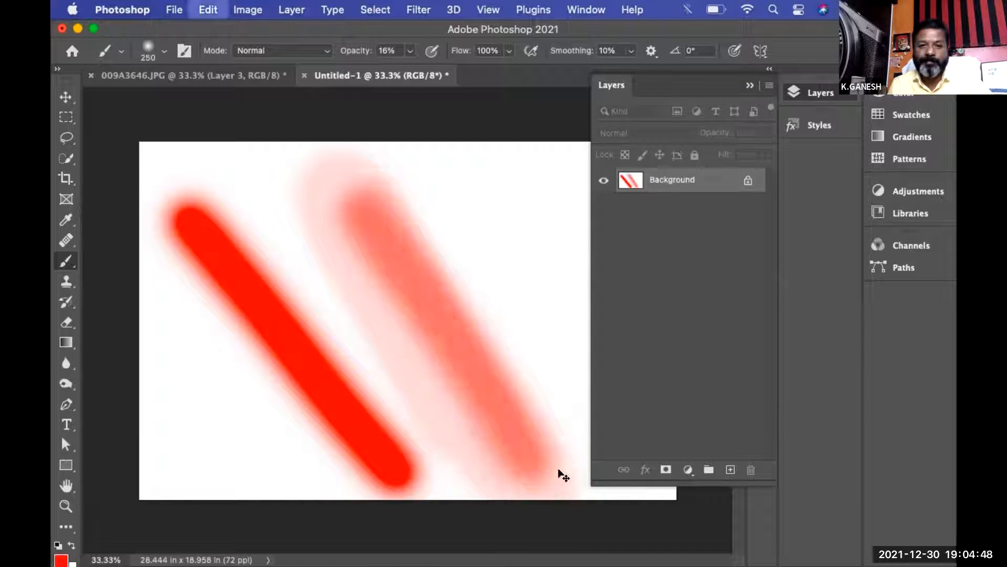
{"action": "key", "text": "super+z"}
{"action": "key", "text": "super+z"}
{"action": "key", "text": "super+z"}
{"action": "key", "text": "super+z"}
{"action": "key", "text": "super+z"}
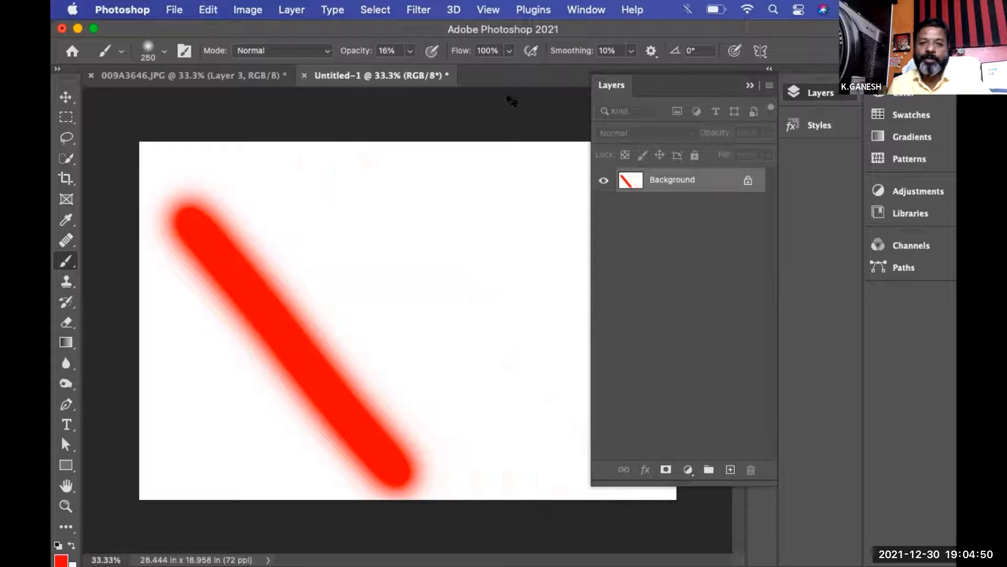
Set brush opacity to 100% and flow to 19%, and build up a second diagonal stroke by painting back and forth.
{"action": "left_click_drag", "start_coordinate": [410, 51], "coordinate": [508, 55]}
{"action": "left_click", "coordinate": [508, 52]}
{"action": "left_click", "coordinate": [448, 71]}
{"action": "left_click_drag", "start_coordinate": [297, 167], "coordinate": [392, 301]}
{"action": "mouse_move", "coordinate": [499, 462]}
{"action": "left_mouse_down"}
{"action": "mouse_move", "coordinate": [514, 483]}
{"action": "mouse_move", "coordinate": [370, 302]}
{"action": "mouse_move", "coordinate": [295, 184]}
{"action": "mouse_move", "coordinate": [426, 390]}
{"action": "mouse_move", "coordinate": [411, 319]}
{"action": "mouse_move", "coordinate": [338, 221]}
{"action": "mouse_move", "coordinate": [432, 359]}
{"action": "mouse_move", "coordinate": [365, 276]}
{"action": "mouse_move", "coordinate": [313, 172]}
{"action": "left_mouse_up"}
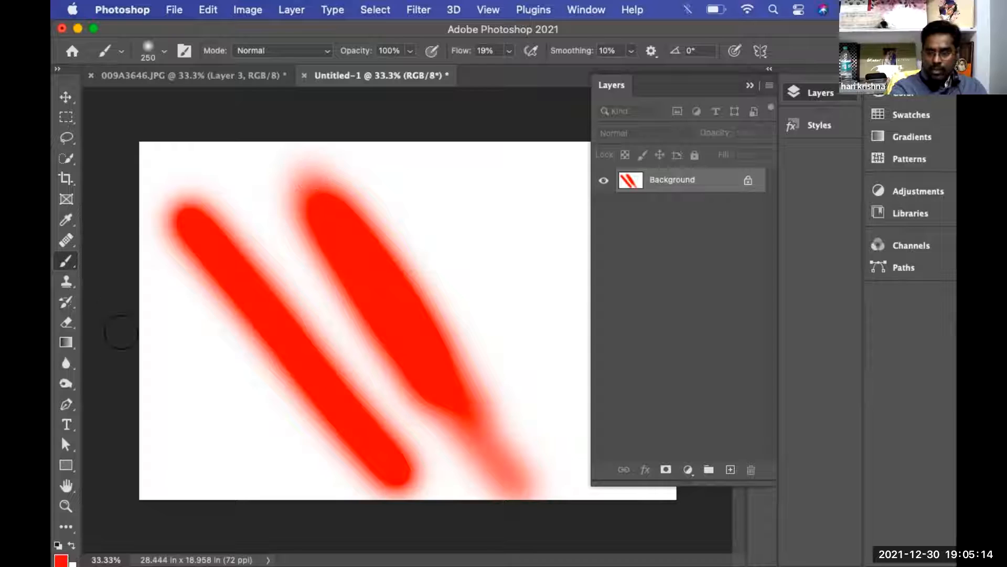
Burn the midtones of the second red stroke at 30% exposure.
{"action": "left_click", "coordinate": [66, 383]}
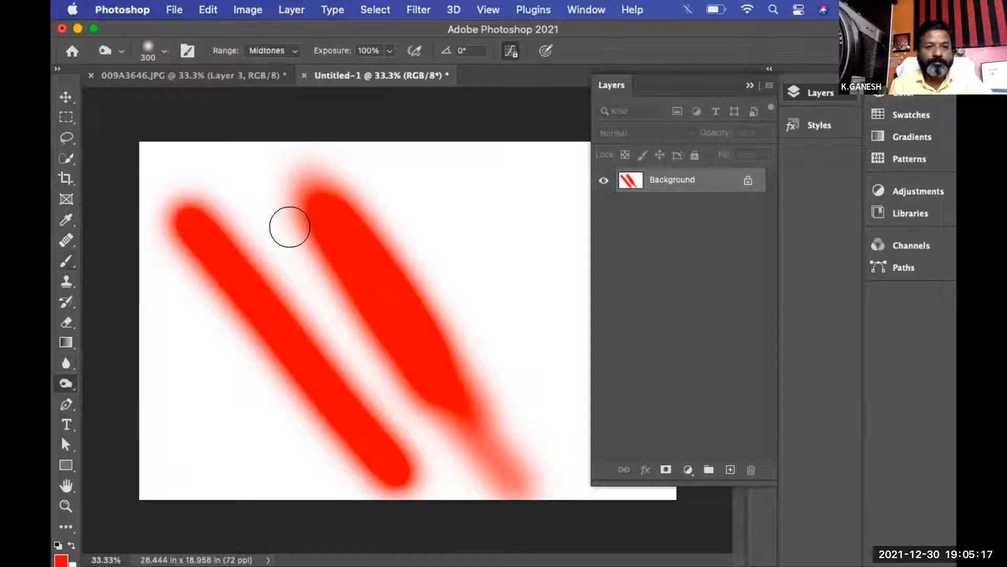
{"action": "left_click", "coordinate": [389, 51]}
{"action": "left_click_drag", "start_coordinate": [387, 68], "coordinate": [336, 68]}
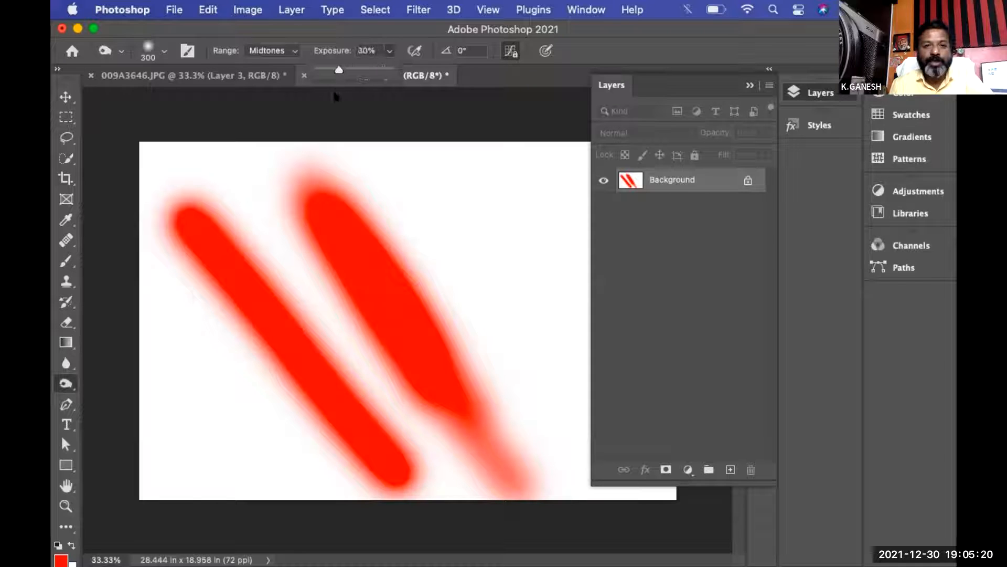
{"action": "mouse_move", "coordinate": [342, 192]}
{"action": "left_mouse_down"}
{"action": "mouse_move", "coordinate": [425, 348]}
{"action": "mouse_move", "coordinate": [360, 243]}
{"action": "mouse_move", "coordinate": [416, 362]}
{"action": "left_mouse_up"}
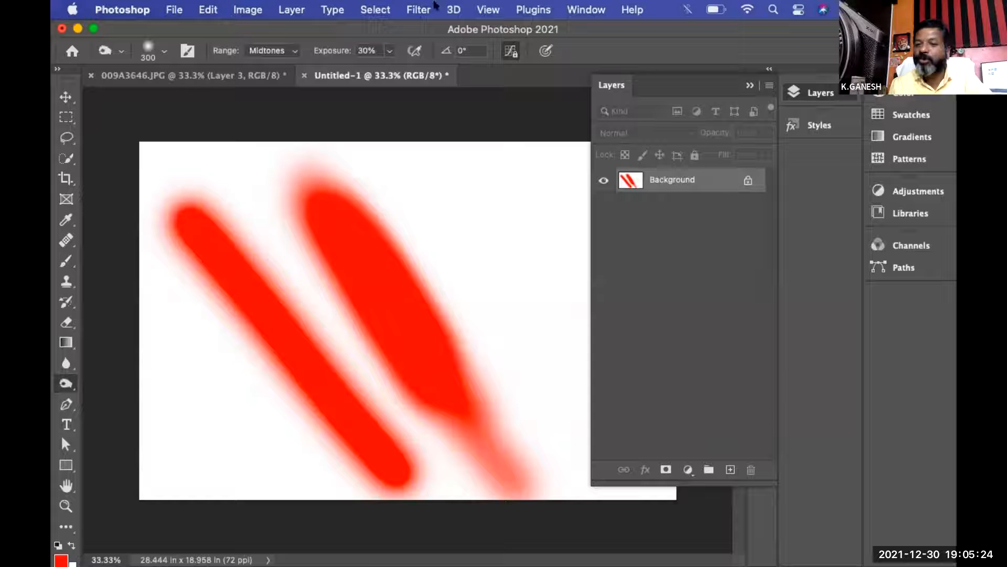
Raise the Burn exposure to 100% and burn along the full length of the second red stroke.
{"action": "left_click", "coordinate": [390, 51]}
{"action": "left_click_drag", "start_coordinate": [388, 69], "coordinate": [472, 68]}
{"action": "left_click_drag", "start_coordinate": [330, 199], "coordinate": [476, 420]}
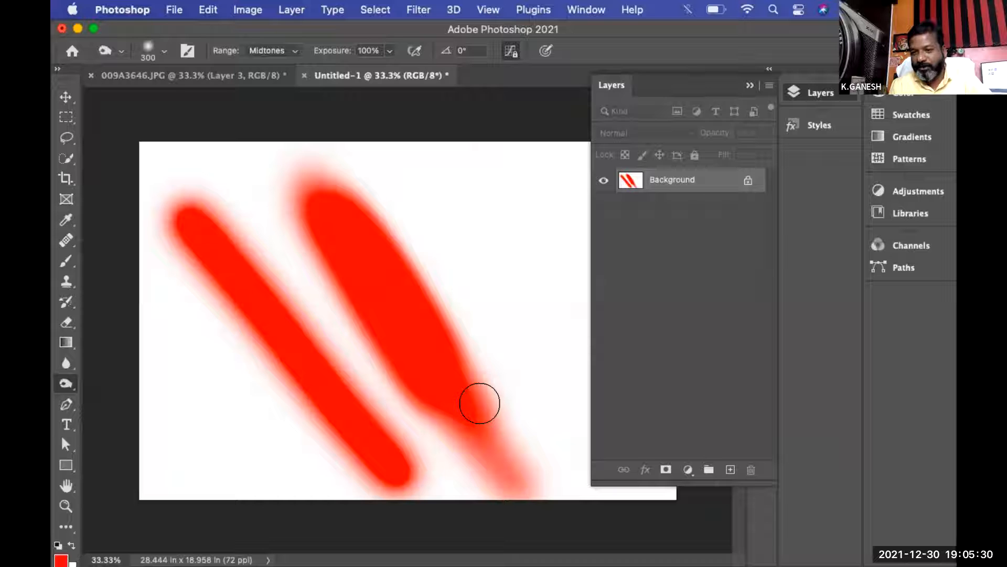
Return to 009A3646.JPG and compare the portrait with Layer 2 and Layer 3 each hidden and shown.
{"action": "left_click", "coordinate": [241, 76]}
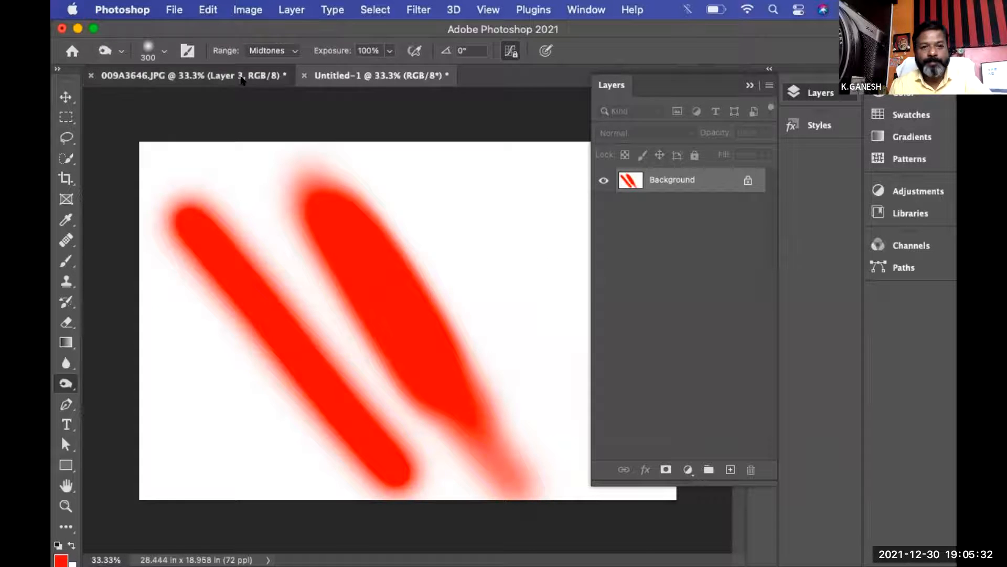
{"action": "key", "text": "super+minus"}
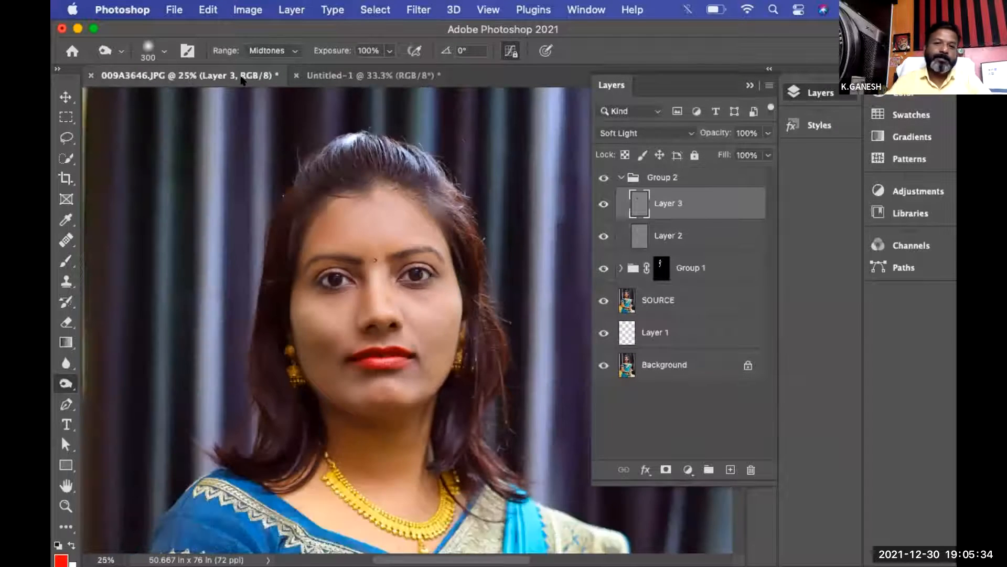
{"action": "left_click", "coordinate": [630, 239]}
{"action": "left_click", "coordinate": [635, 208]}
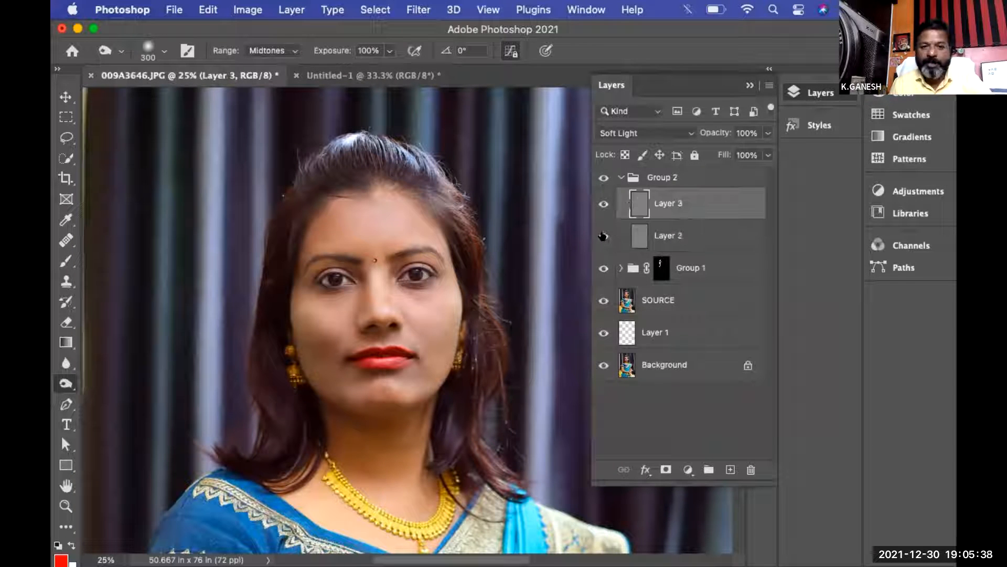
{"action": "left_click", "coordinate": [603, 236]}
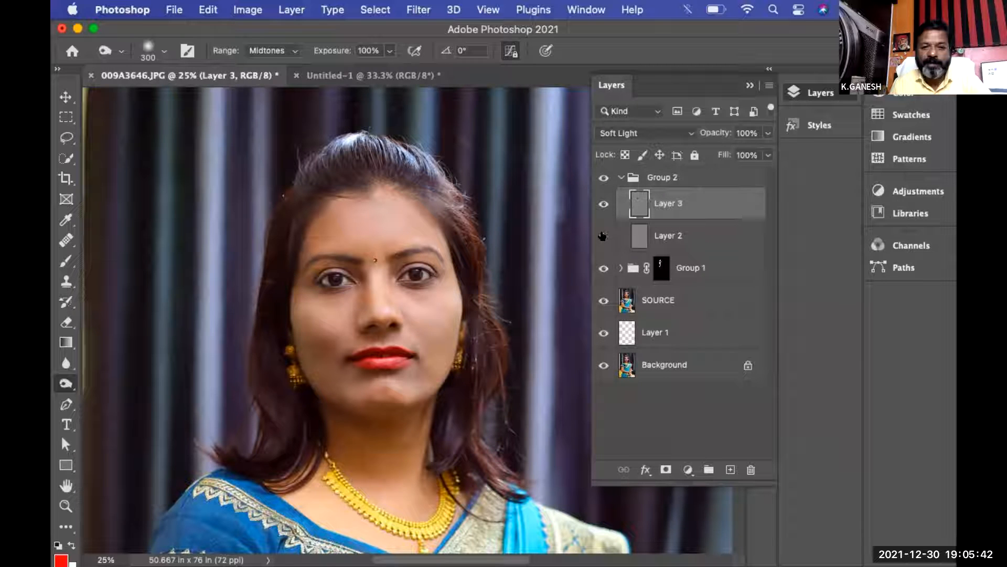
{"action": "left_click", "coordinate": [602, 236]}
{"action": "left_click", "coordinate": [603, 203]}
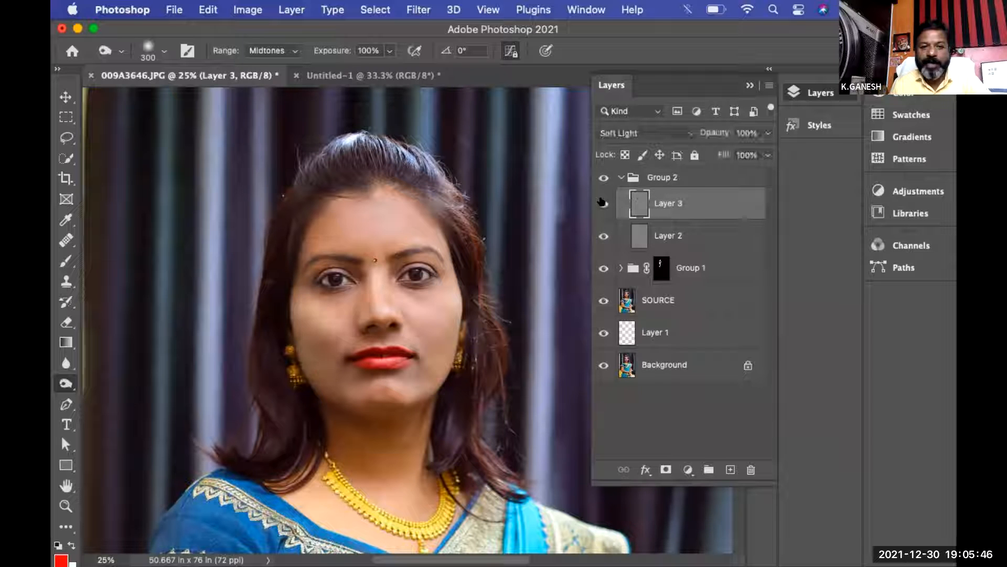
{"action": "left_click", "coordinate": [603, 203]}
{"action": "left_click", "coordinate": [602, 203]}
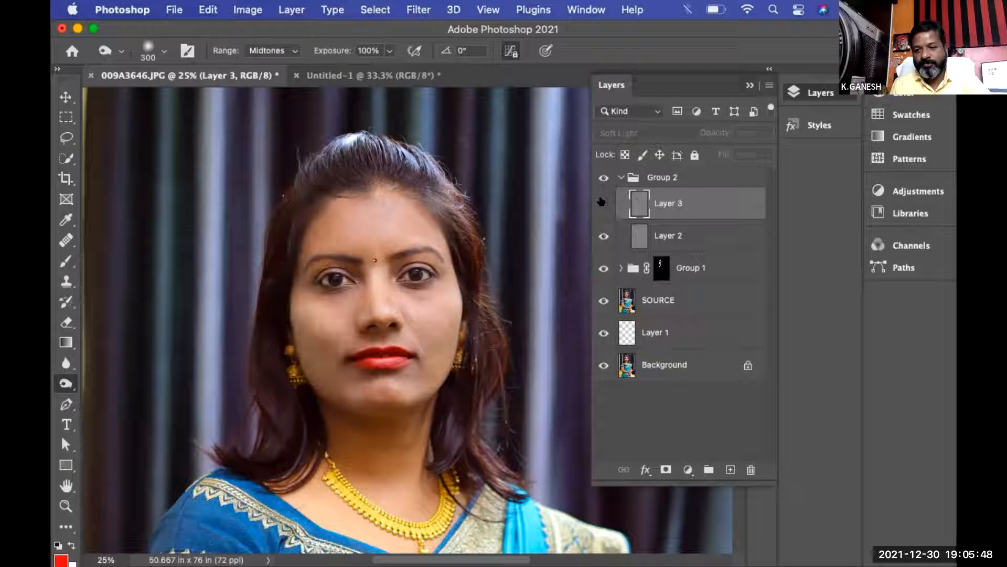
{"action": "left_click", "coordinate": [603, 203]}
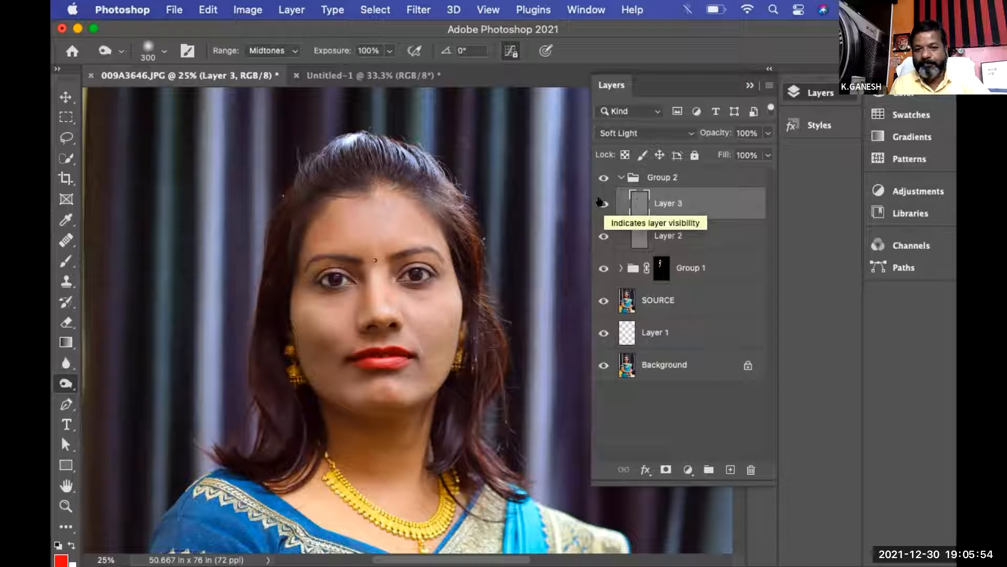
Add a Solid Color fill layer in magenta c30eea and move it out of Group 2, above the group.
{"action": "left_click", "coordinate": [724, 184]}
{"action": "left_click", "coordinate": [688, 469]}
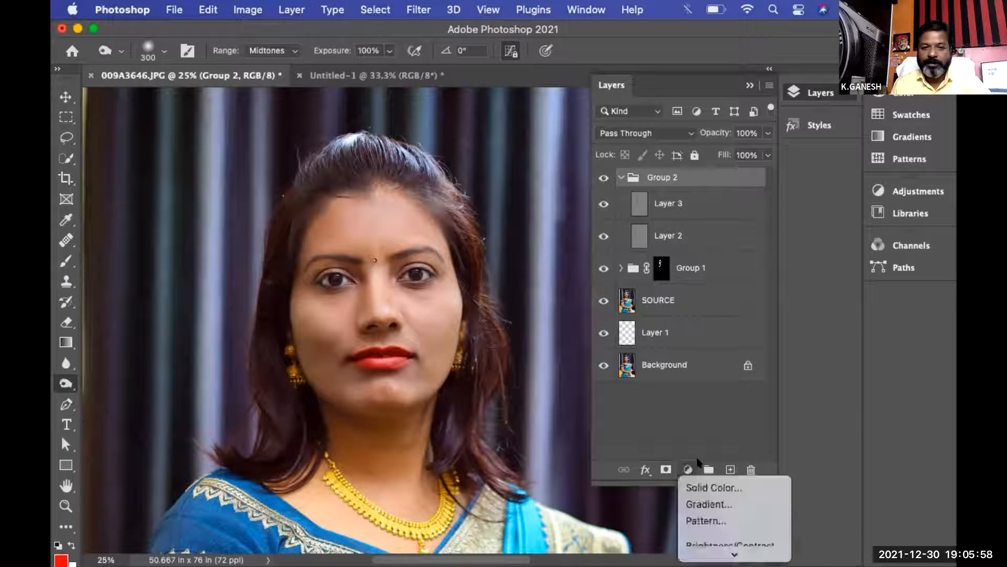
{"action": "left_click", "coordinate": [726, 487]}
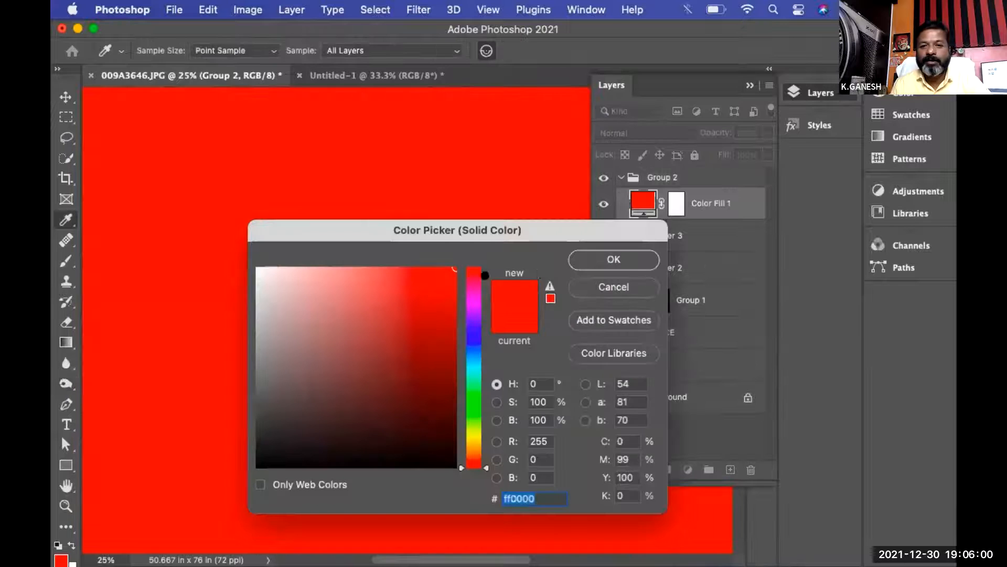
{"action": "left_click", "coordinate": [474, 306]}
{"action": "left_click", "coordinate": [445, 284]}
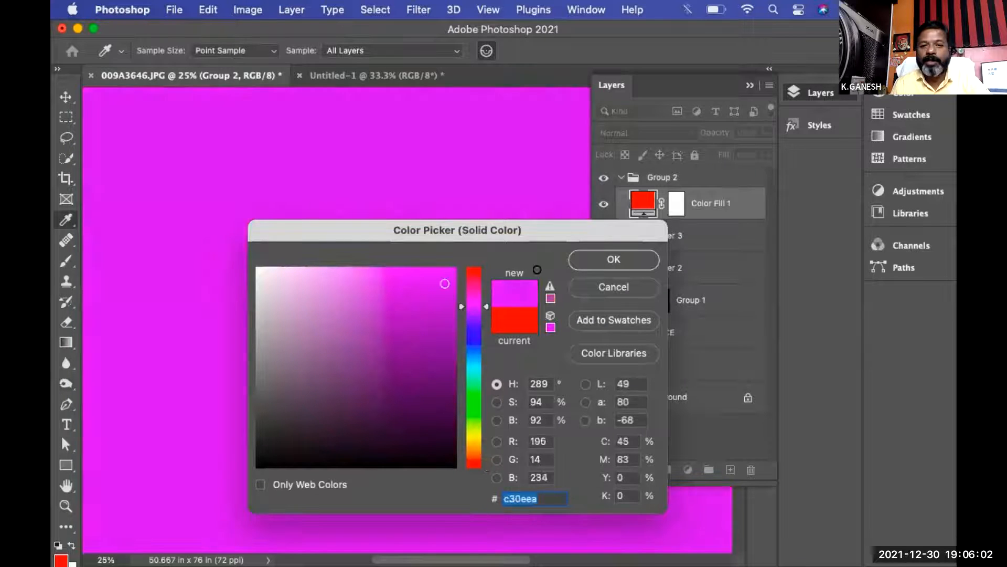
{"action": "left_click", "coordinate": [604, 259]}
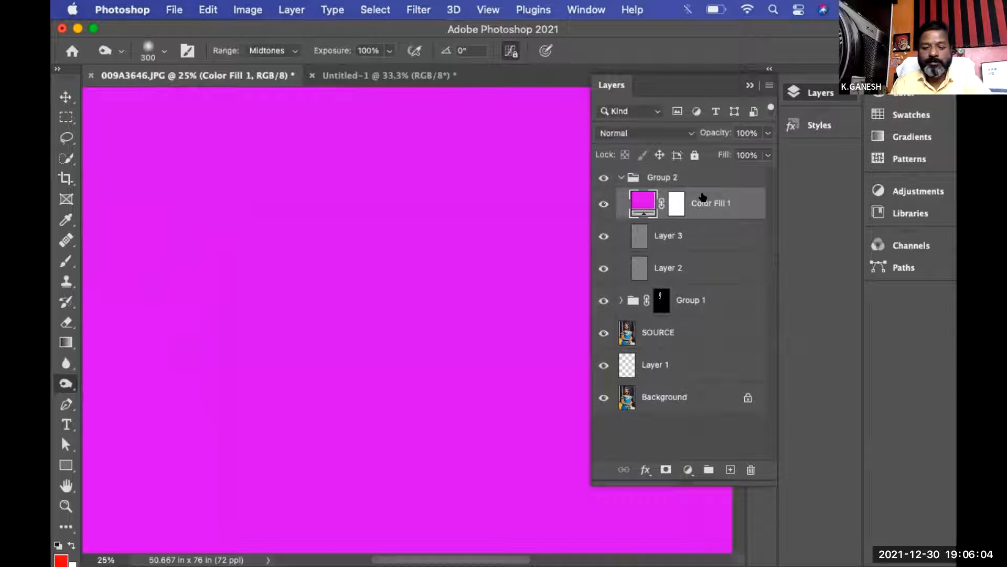
{"action": "left_click_drag", "start_coordinate": [703, 196], "coordinate": [701, 178]}
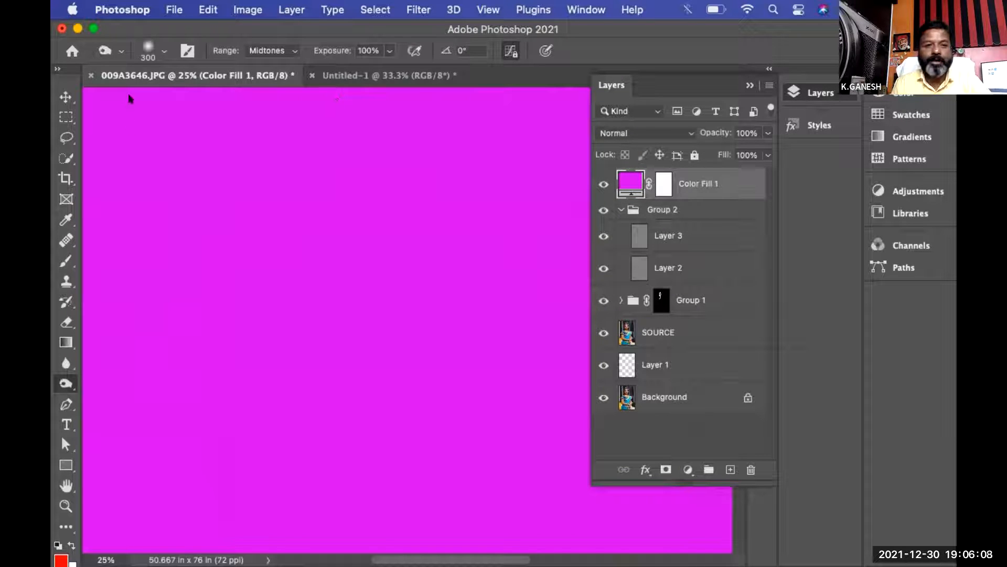
Set the magenta fill layer's blend mode to Soft Light and invert its mask to black.
{"action": "left_click", "coordinate": [662, 133]}
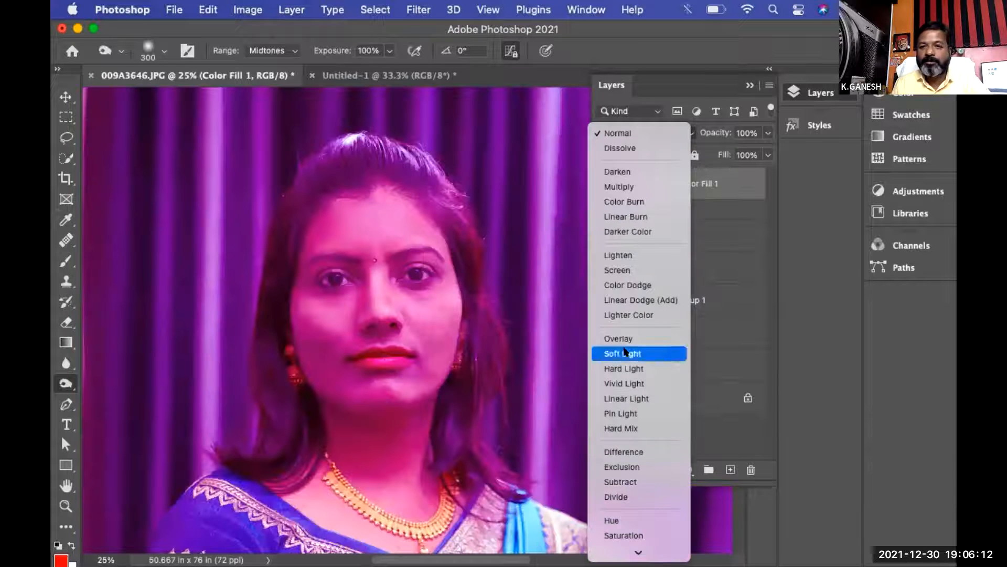
{"action": "left_click", "coordinate": [624, 353]}
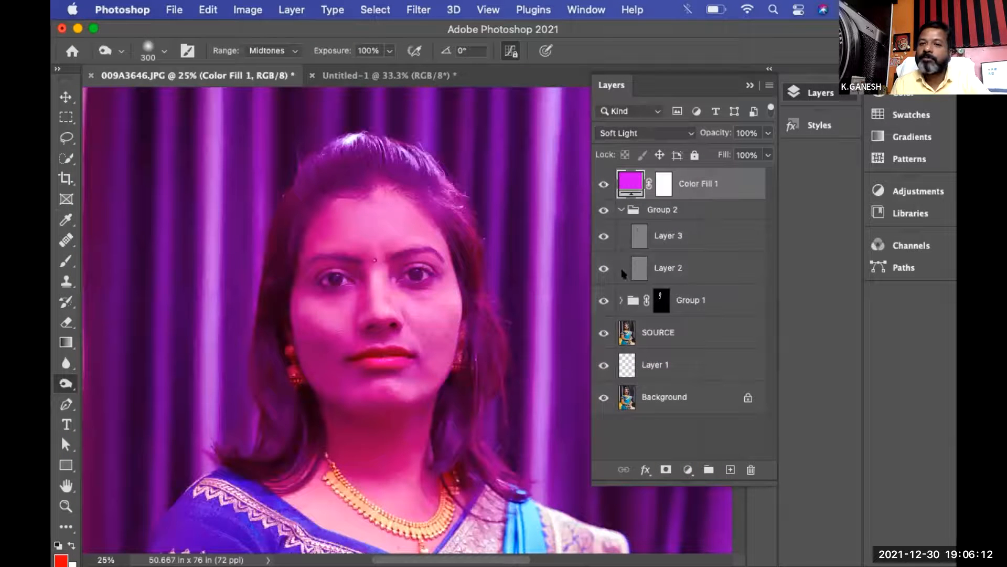
{"action": "left_click", "coordinate": [664, 184]}
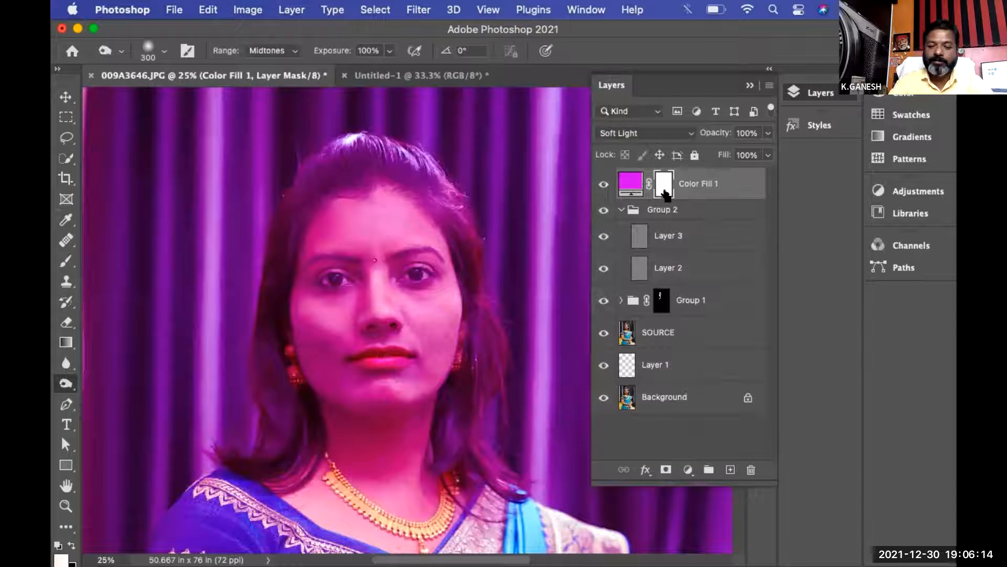
{"action": "key", "text": "super+i"}
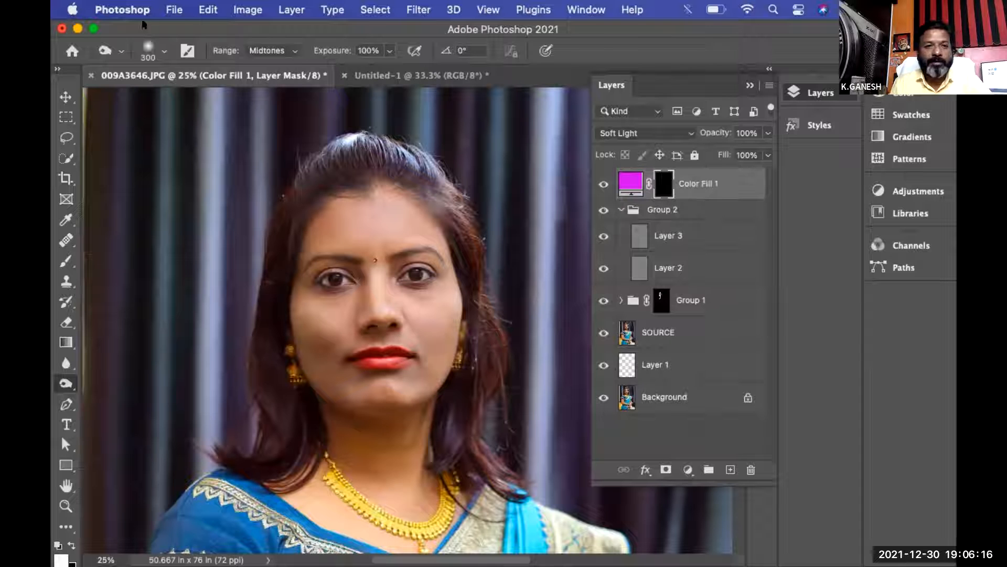
Paint a soft blush on the cheeks in the fill layer's mask with a 300-pixel brush at 9% flow.
{"action": "left_click", "coordinate": [65, 262]}
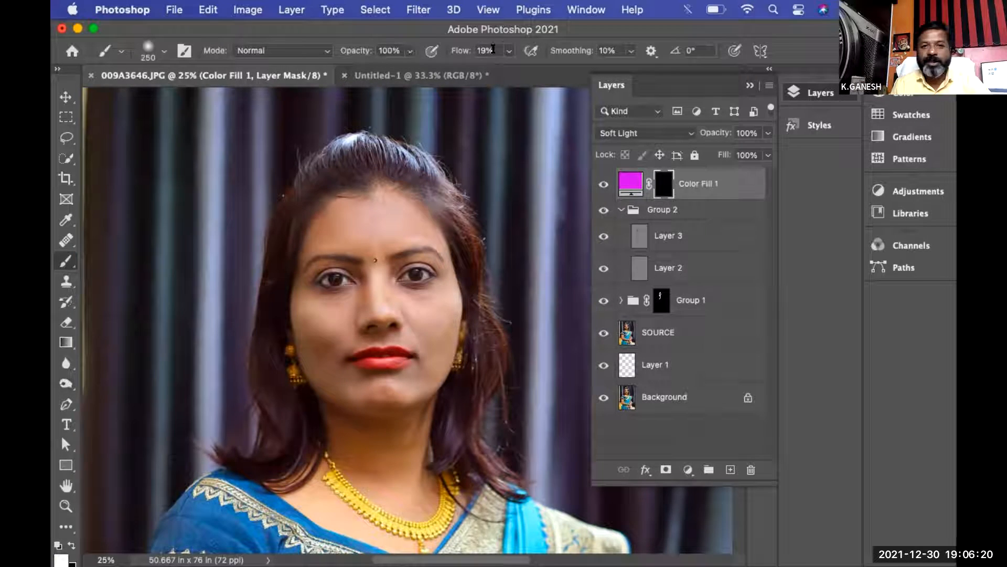
{"action": "left_click", "coordinate": [509, 51]}
{"action": "left_click_drag", "start_coordinate": [499, 70], "coordinate": [501, 69]}
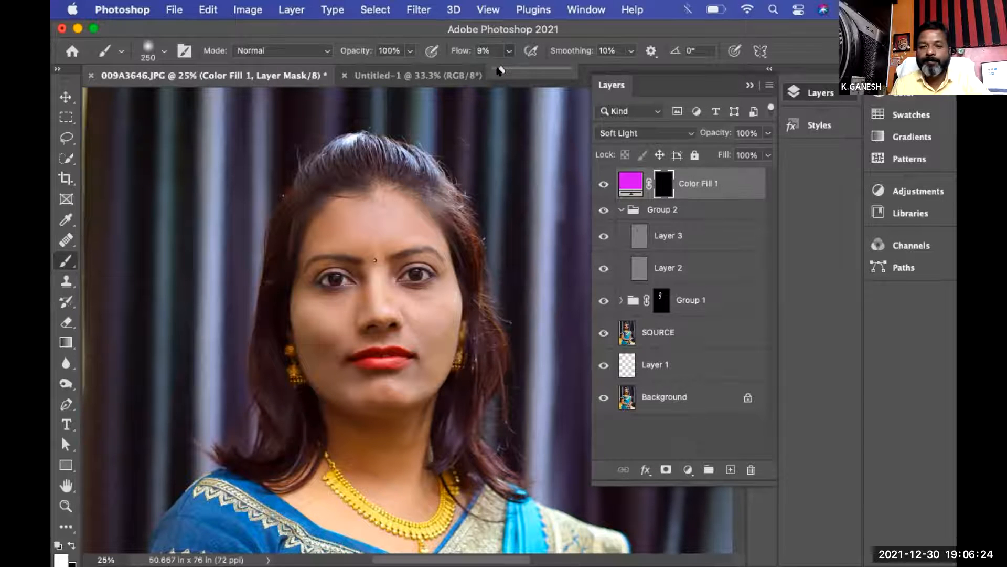
{"action": "key", "text": "bracketright"}
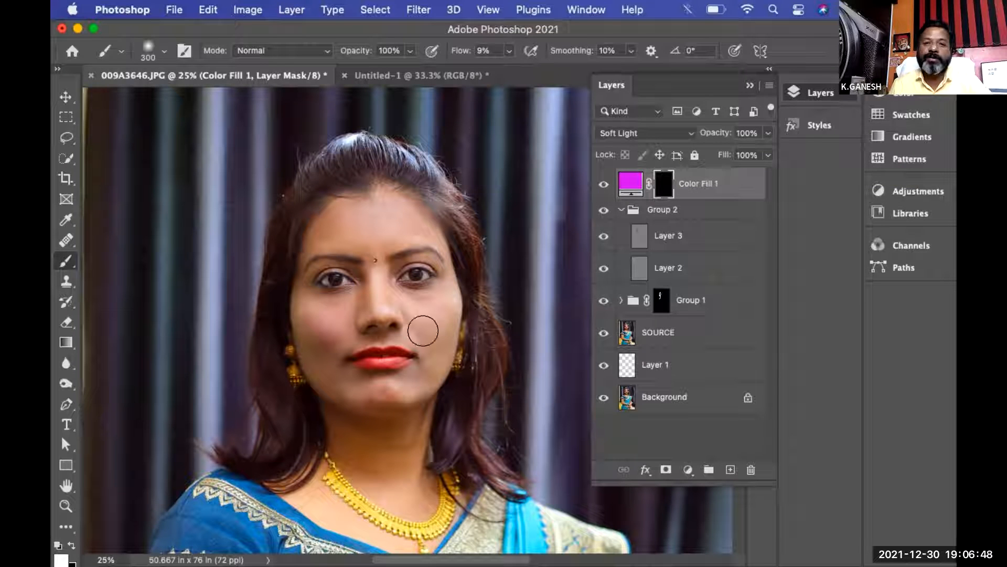
Compare the cheeks up close with the magenta fill layer hidden and shown.
{"action": "key", "text": "z"}
{"action": "left_click", "coordinate": [314, 346]}
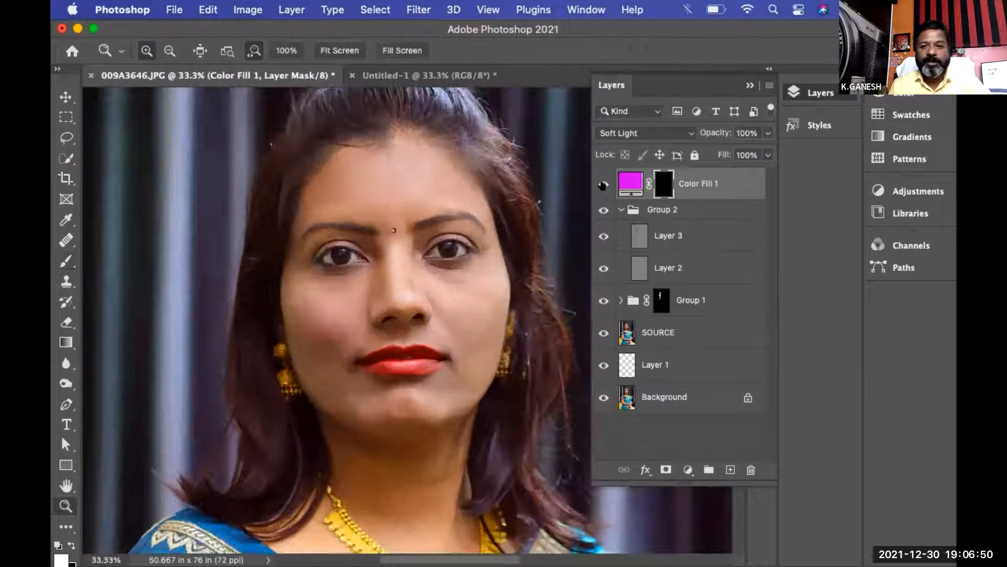
{"action": "left_click", "coordinate": [603, 185]}
{"action": "left_click", "coordinate": [603, 185]}
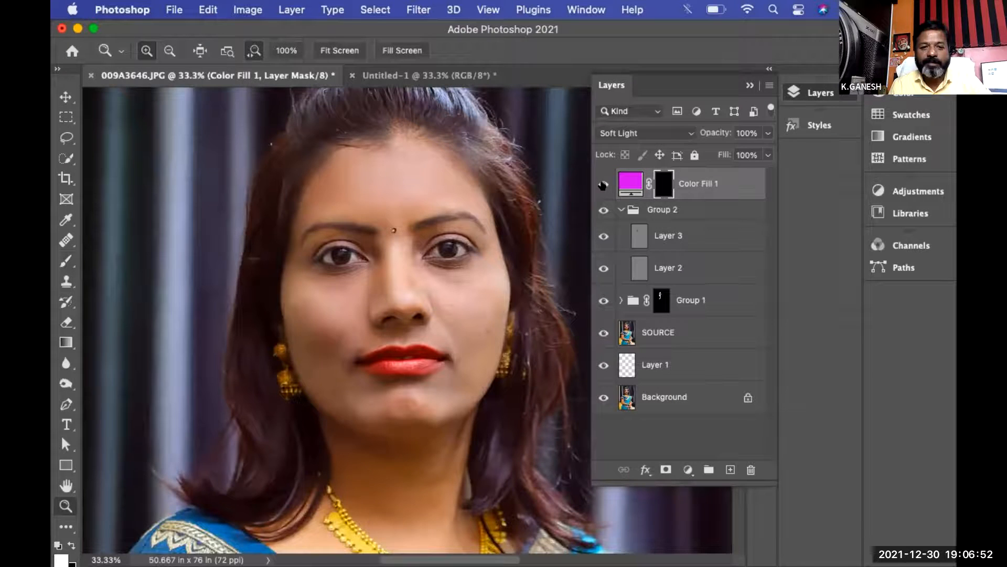
{"action": "left_click", "coordinate": [603, 185]}
{"action": "left_click", "coordinate": [603, 185]}
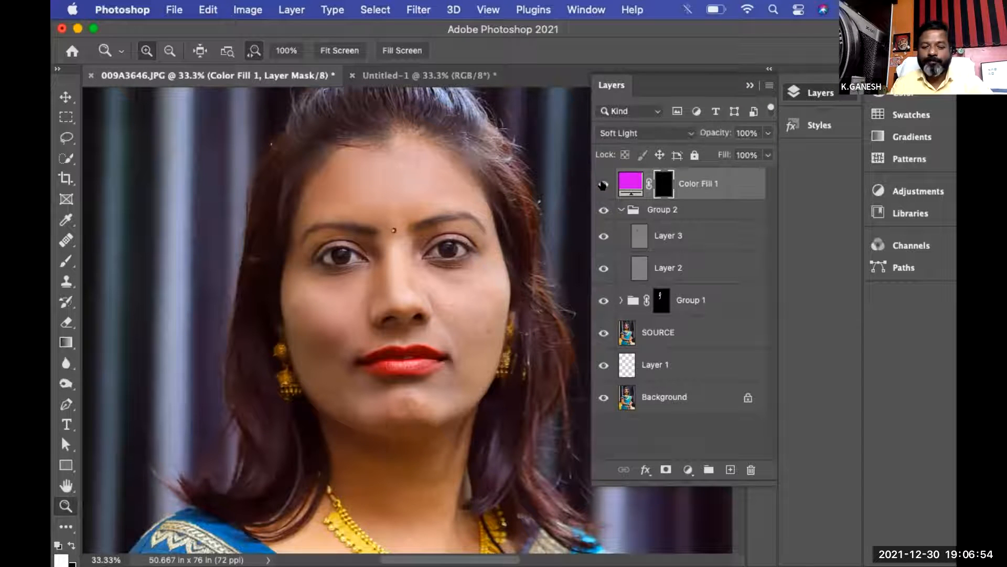
Paint magenta eyeshadow on the eyelid at the image's left side in the fill layer's mask with an 80-pixel brush.
{"action": "key", "text": "b"}
{"action": "key", "text": "bracketright"}
{"action": "key", "text": "bracketleft"}
{"action": "key", "text": "bracketleft"}
{"action": "key", "text": "bracketleft"}
{"action": "key", "text": "bracketleft"}
{"action": "key", "text": "bracketleft"}
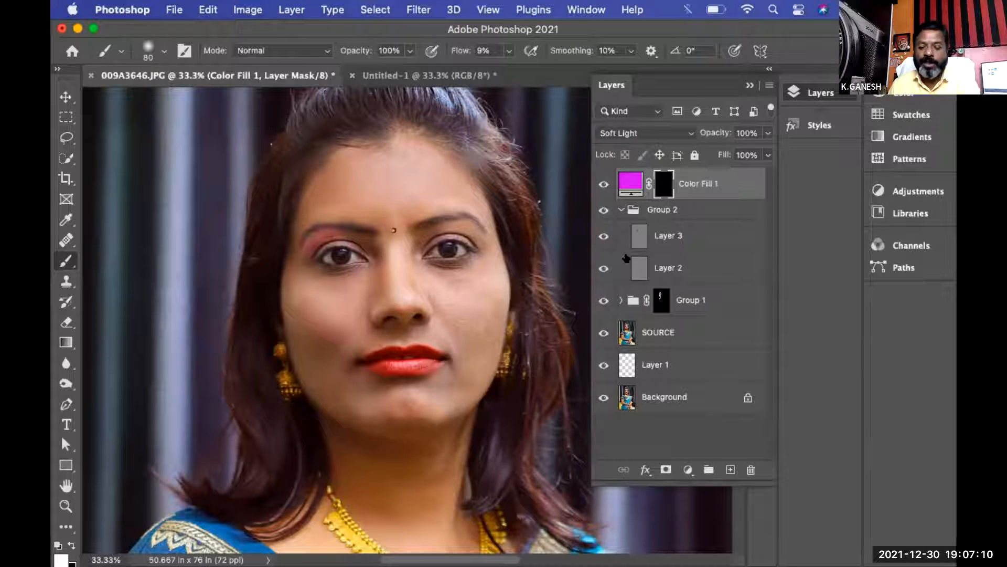
{"action": "key", "text": "super+minus"}
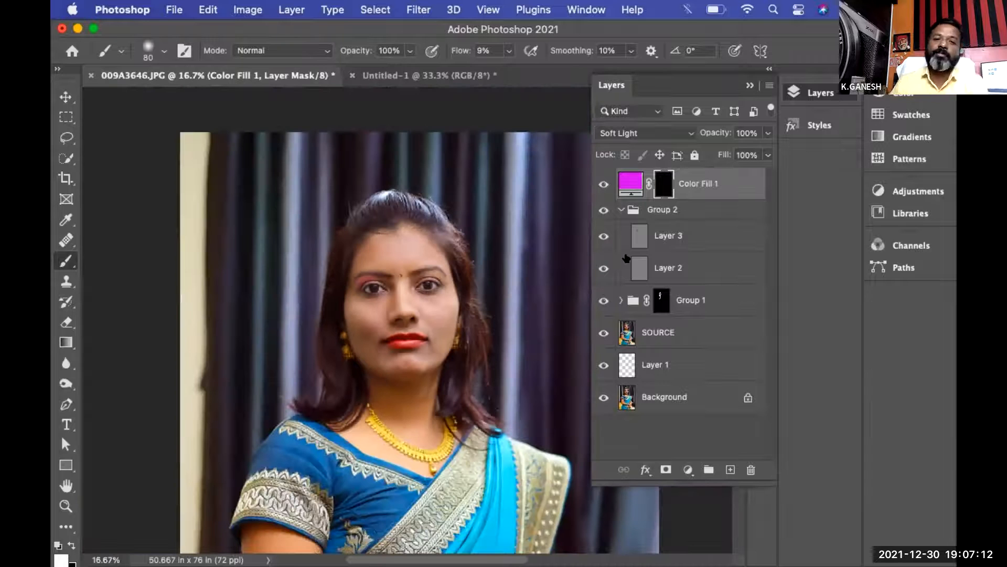
{"action": "key", "text": "z"}
{"action": "left_click", "coordinate": [435, 329]}
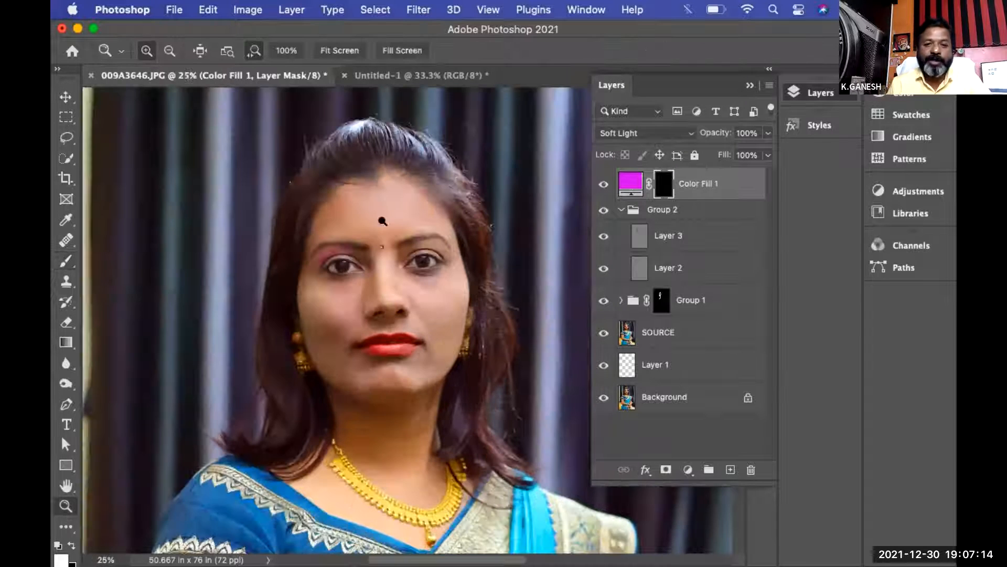
Compare the face up close with the dodge and burn group, Group 2, hidden and shown.
{"action": "left_click", "coordinate": [396, 273]}
{"action": "scroll", "coordinate": [457, 337], "scroll_direction": "up", "scroll_amount": 2}
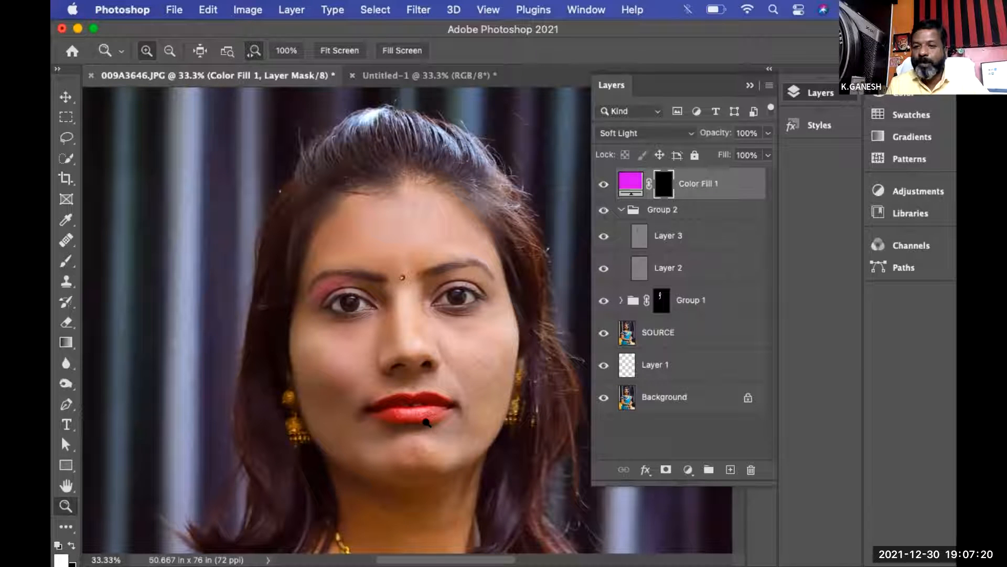
{"action": "left_click", "coordinate": [667, 235]}
{"action": "left_click", "coordinate": [601, 210]}
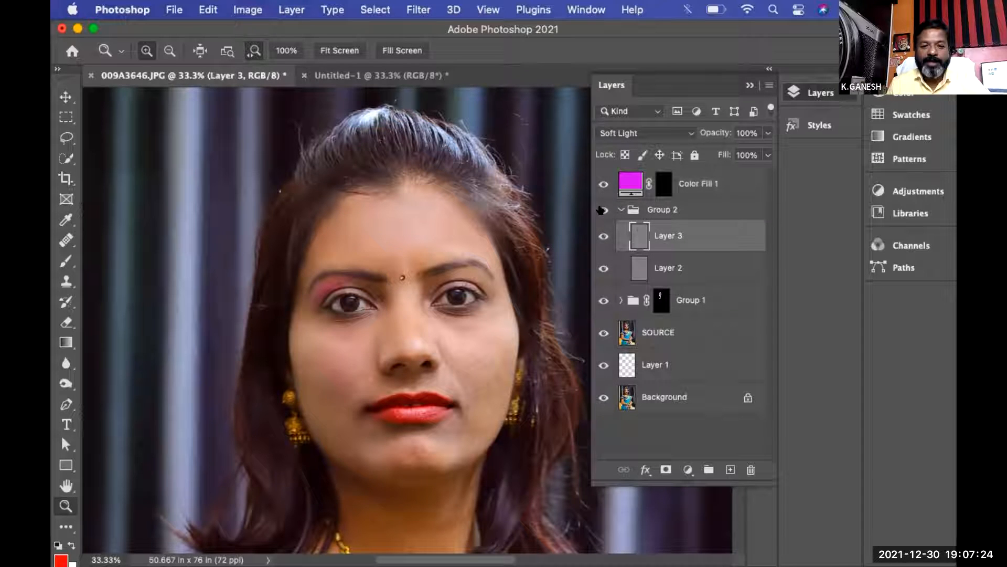
{"action": "left_click", "coordinate": [601, 210]}
{"action": "left_click", "coordinate": [601, 210]}
{"action": "left_click", "coordinate": [601, 209]}
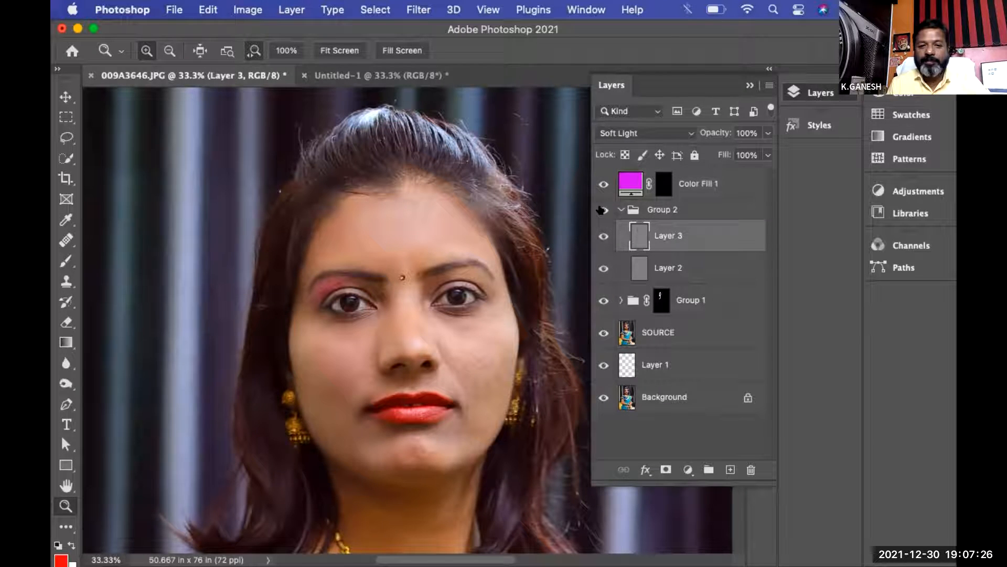
{"action": "left_click", "coordinate": [601, 210]}
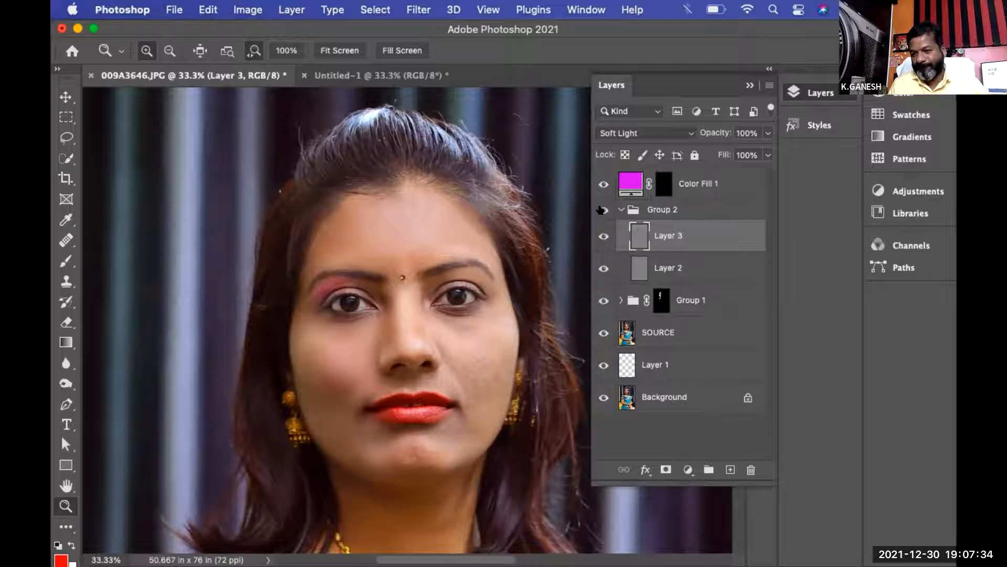
Add a Vibrance adjustment layer above the magenta fill layer with vibrance set to +14.
{"action": "left_click", "coordinate": [693, 194]}
{"action": "left_click", "coordinate": [687, 471]}
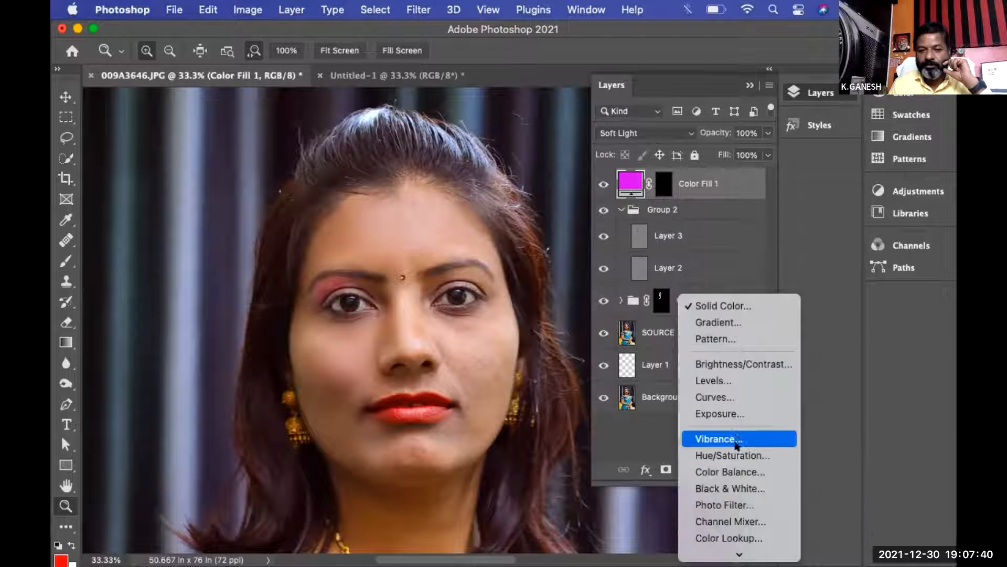
{"action": "left_click", "coordinate": [663, 191]}
{"action": "mouse_move", "coordinate": [582, 149]}
{"action": "left_mouse_down"}
{"action": "mouse_move", "coordinate": [607, 146]}
{"action": "mouse_move", "coordinate": [599, 149]}
{"action": "left_mouse_up"}
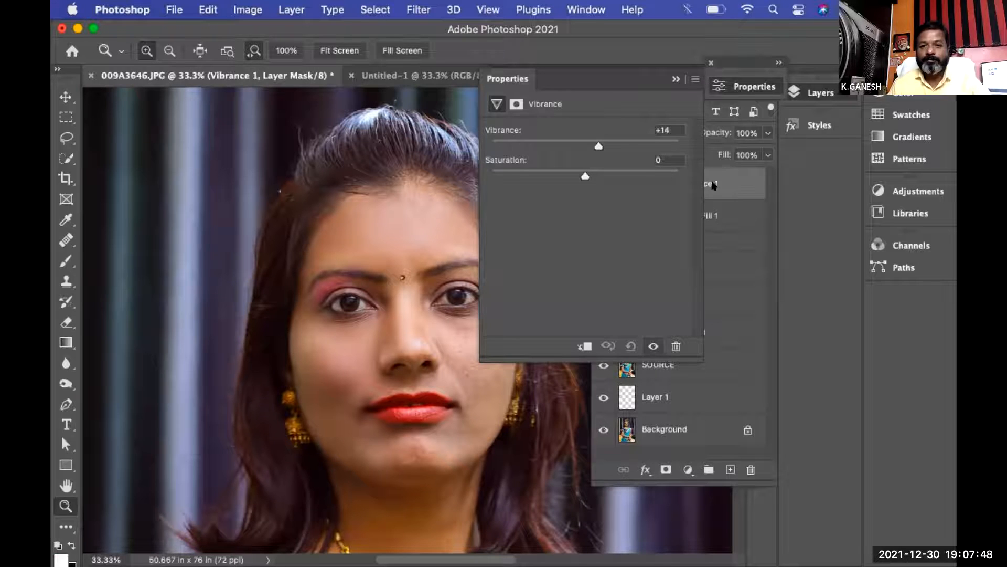
Reopen the Vibrance adjustment's settings, move them clear of the layer list, and raise the vibrance to +23.
{"action": "left_click", "coordinate": [733, 184]}
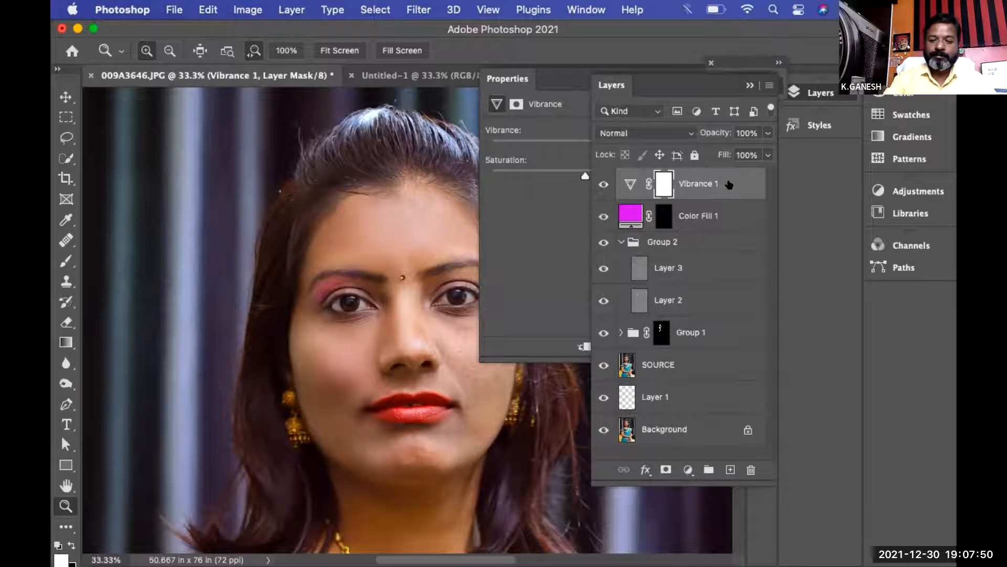
{"action": "left_click", "coordinate": [730, 185]}
{"action": "key", "text": "super+plus"}
{"action": "key", "text": "super+plus"}
{"action": "key", "text": "super+minus"}
{"action": "key", "text": "super+minus"}
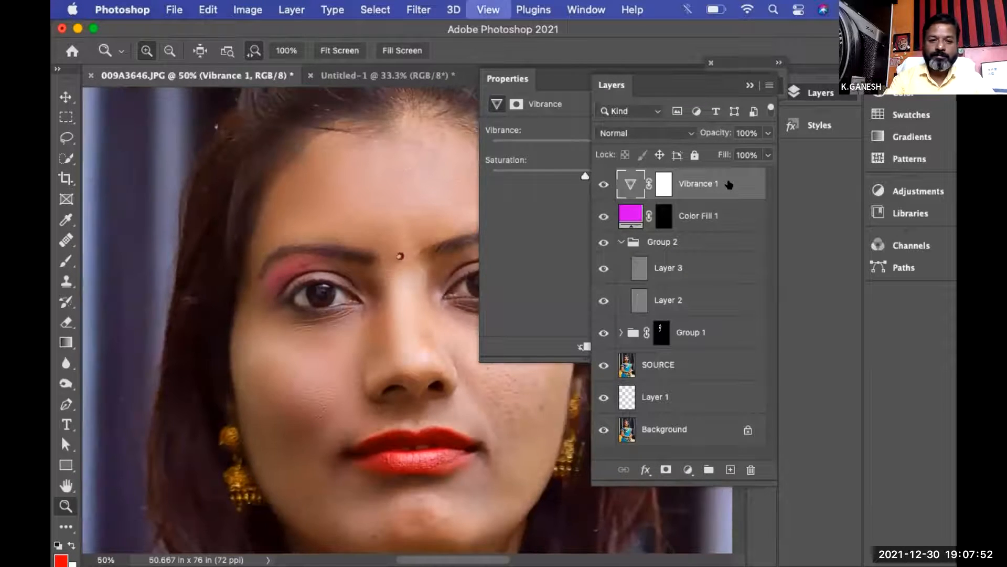
{"action": "key", "text": "super+minus"}
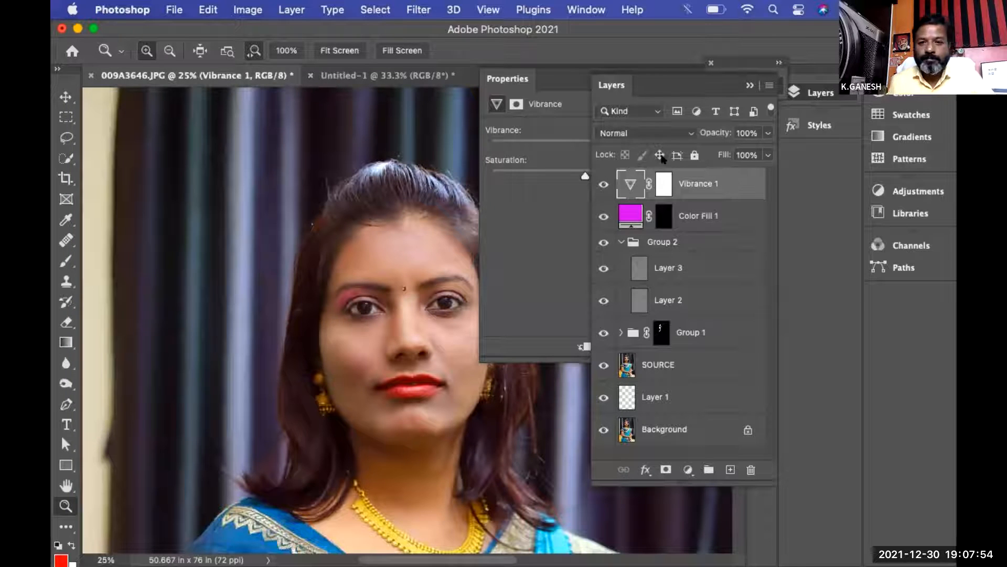
{"action": "double_click", "coordinate": [625, 184]}
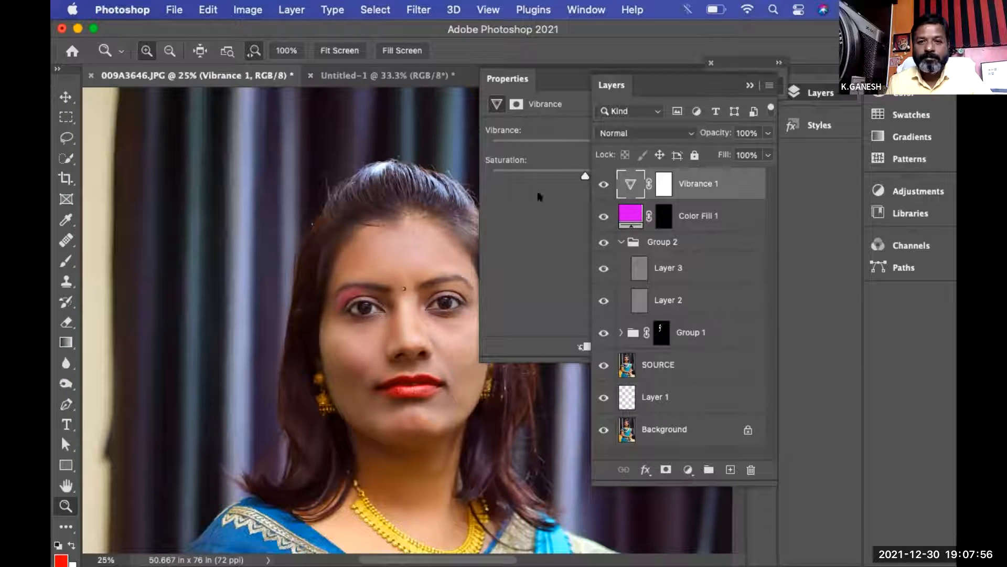
{"action": "left_click_drag", "start_coordinate": [513, 80], "coordinate": [503, 250]}
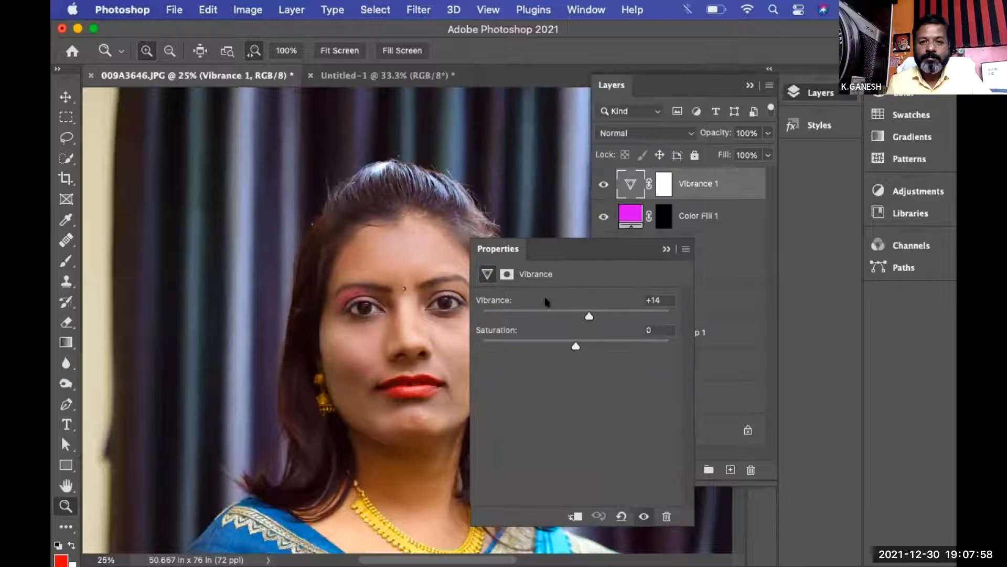
{"action": "left_click", "coordinate": [589, 314]}
{"action": "left_click_drag", "start_coordinate": [594, 313], "coordinate": [596, 313]}
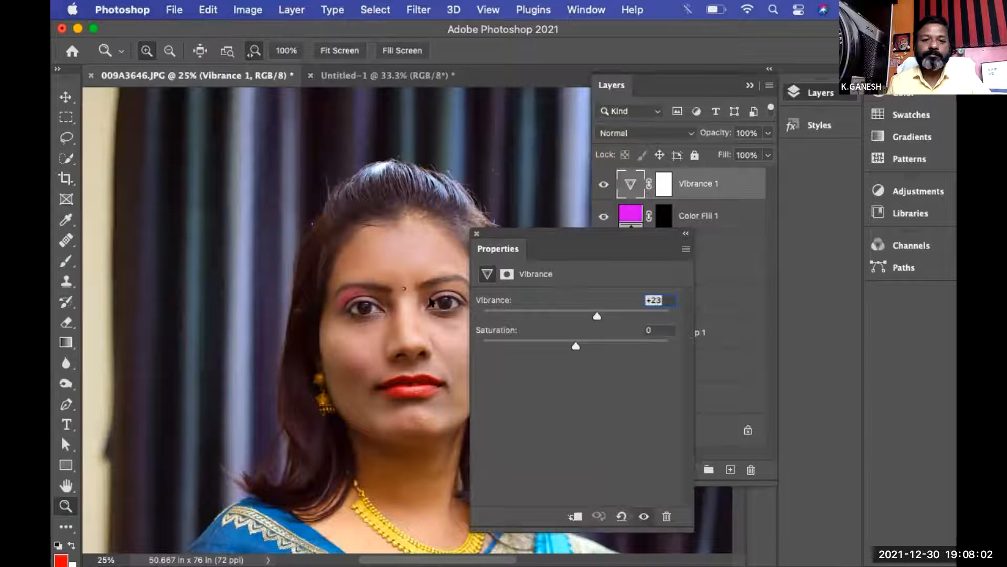
Compare the portrait with the Vibrance adjustment layer hidden and shown.
{"action": "left_click", "coordinate": [430, 301]}
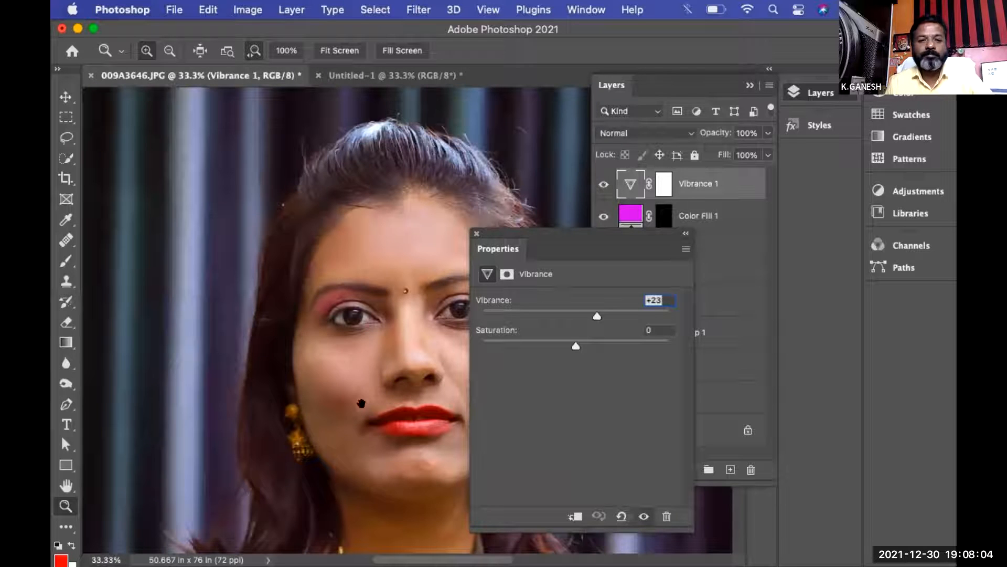
{"action": "left_click_drag", "start_coordinate": [360, 401], "coordinate": [274, 274]}
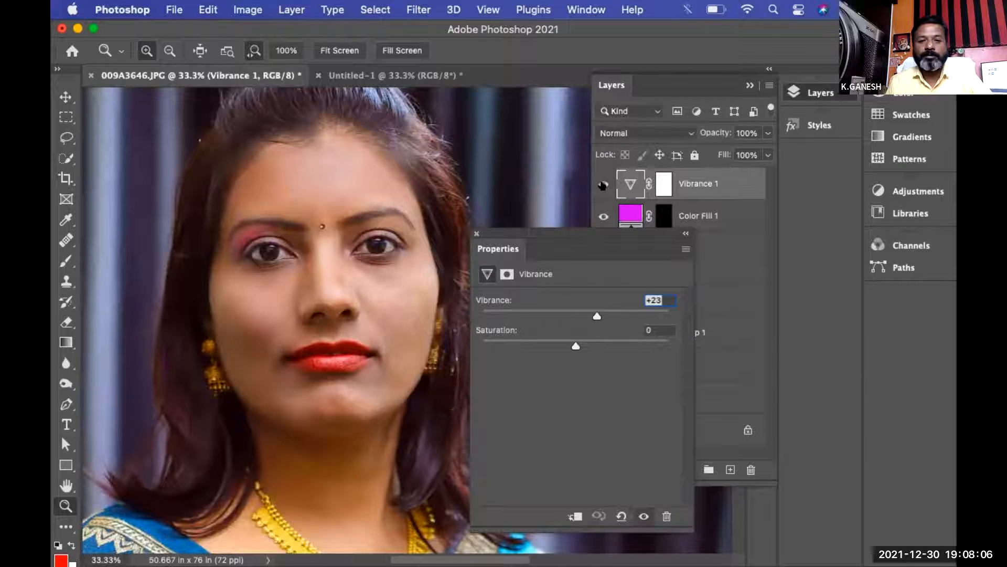
{"action": "left_click", "coordinate": [603, 184]}
{"action": "left_click", "coordinate": [603, 185]}
{"action": "left_click", "coordinate": [602, 185]}
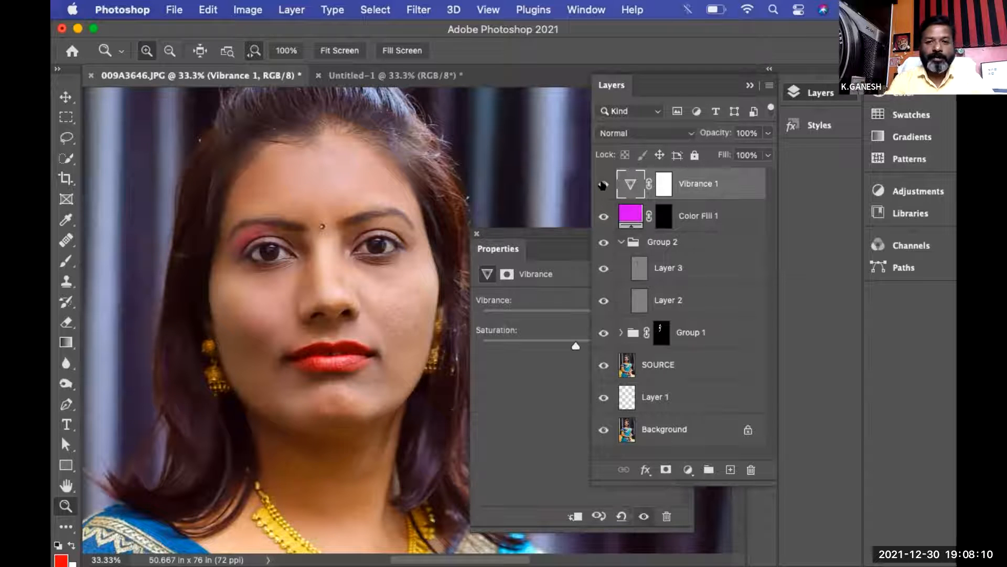
{"action": "key", "text": "super+minus"}
{"action": "key", "text": "super+minus"}
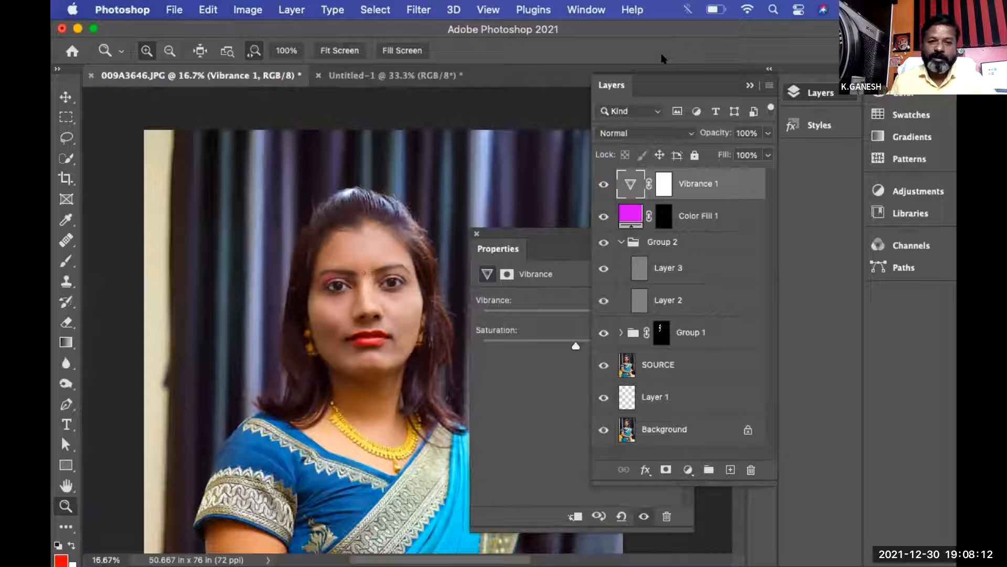
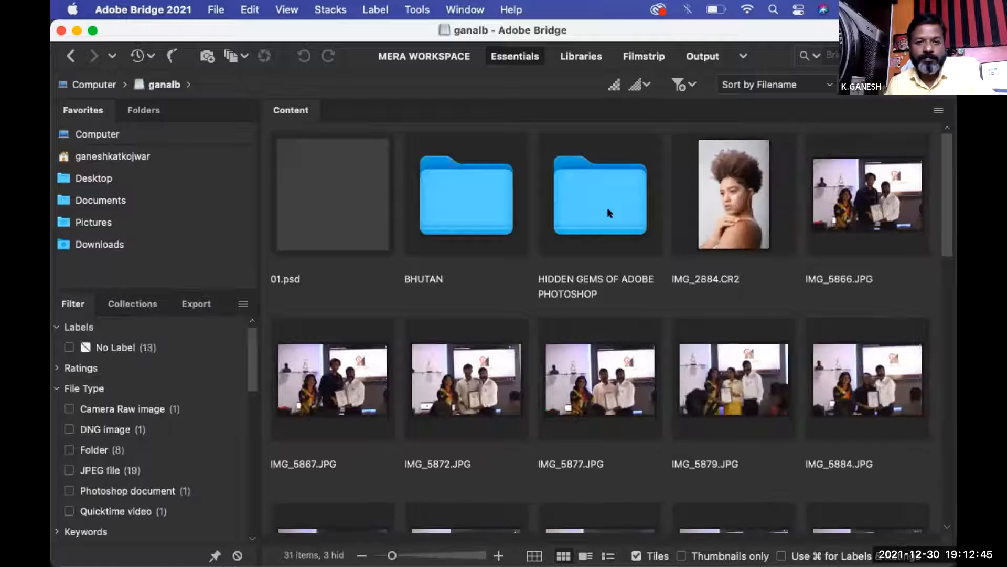
Open IMG_2884.CR2 from Bridge into Photoshop through Camera Raw with its exposure lowered.
{"action": "left_click_drag", "start_coordinate": [726, 244], "coordinate": [228, 354]}
{"action": "key", "text": "super+Tab"}
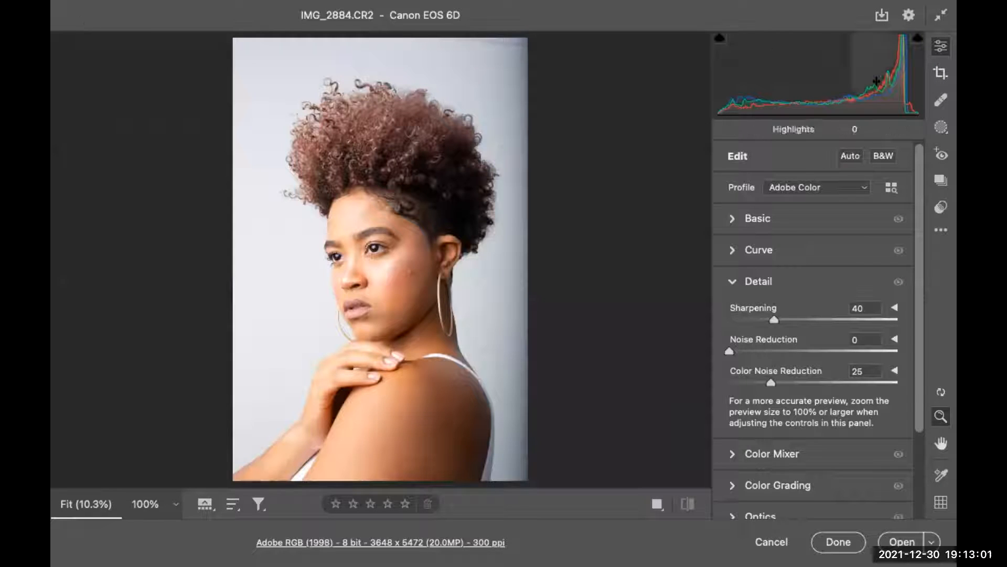
{"action": "left_click", "coordinate": [787, 219]}
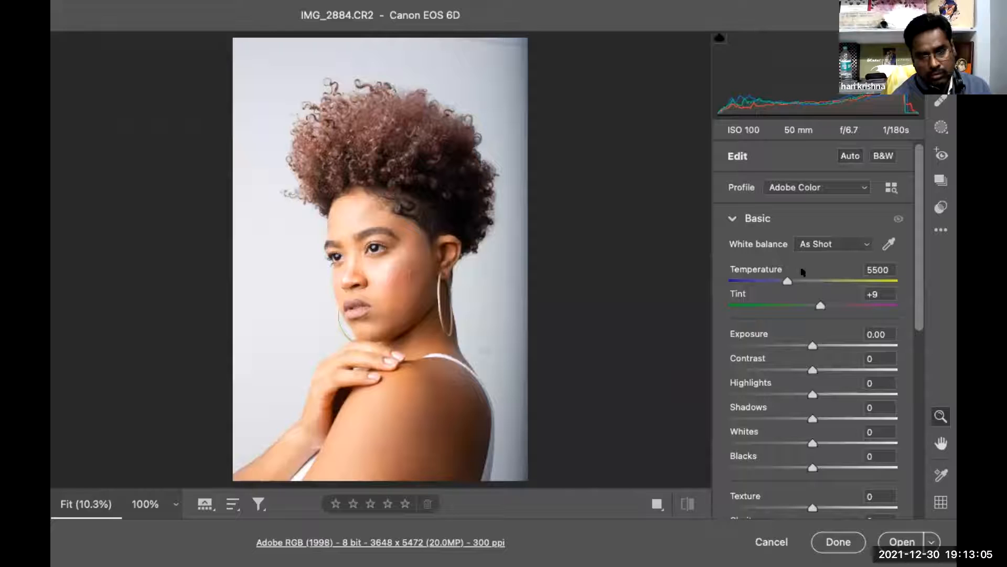
{"action": "left_click", "coordinate": [797, 345]}
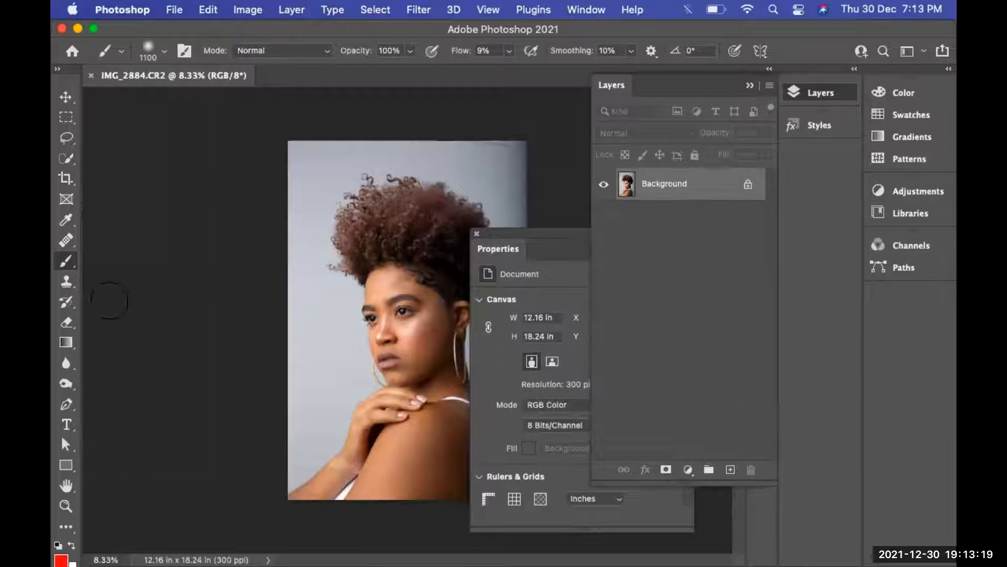
Close the floating document properties and select the woman in the portrait with Select Subject.
{"action": "key", "text": "z"}
{"action": "left_click", "coordinate": [293, 218]}
{"action": "left_click_drag", "start_coordinate": [424, 295], "coordinate": [320, 248]}
{"action": "left_click", "coordinate": [682, 233]}
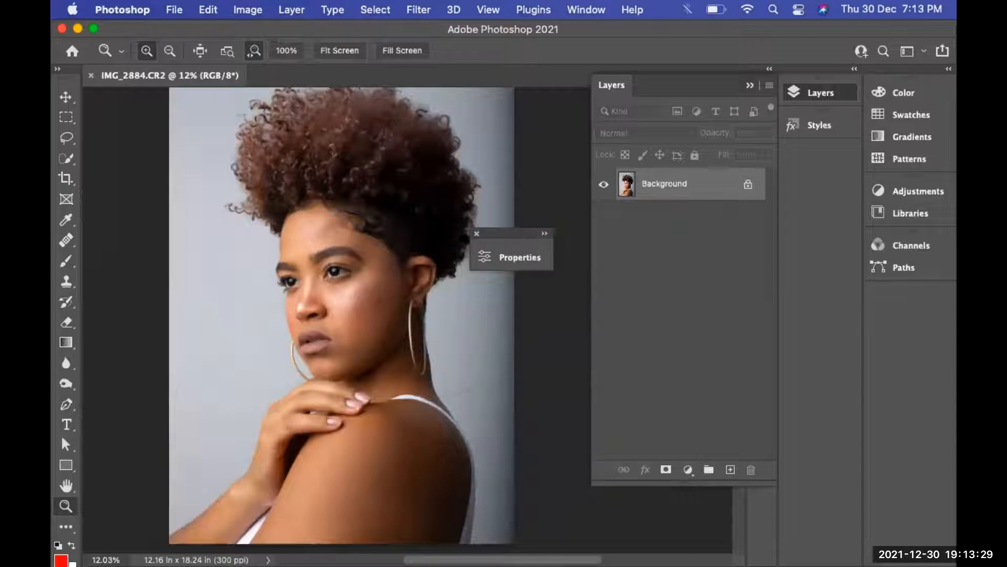
{"action": "left_click", "coordinate": [476, 233]}
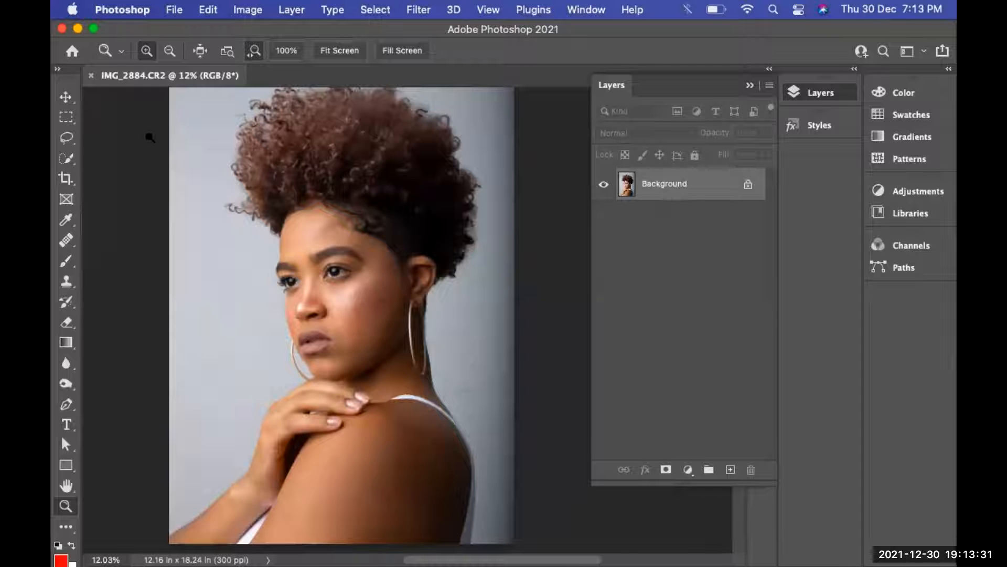
{"action": "left_click", "coordinate": [66, 158]}
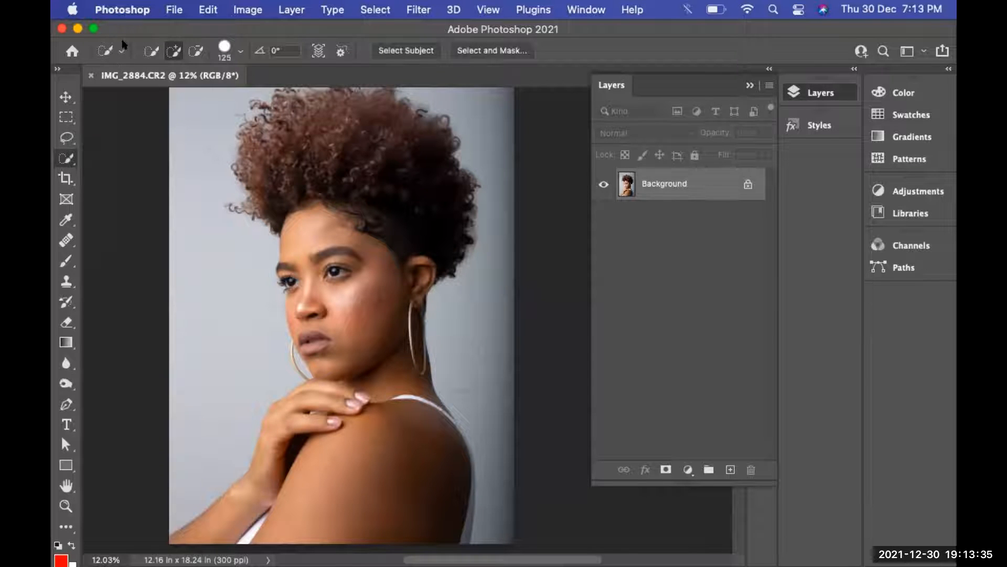
{"action": "left_click", "coordinate": [404, 51]}
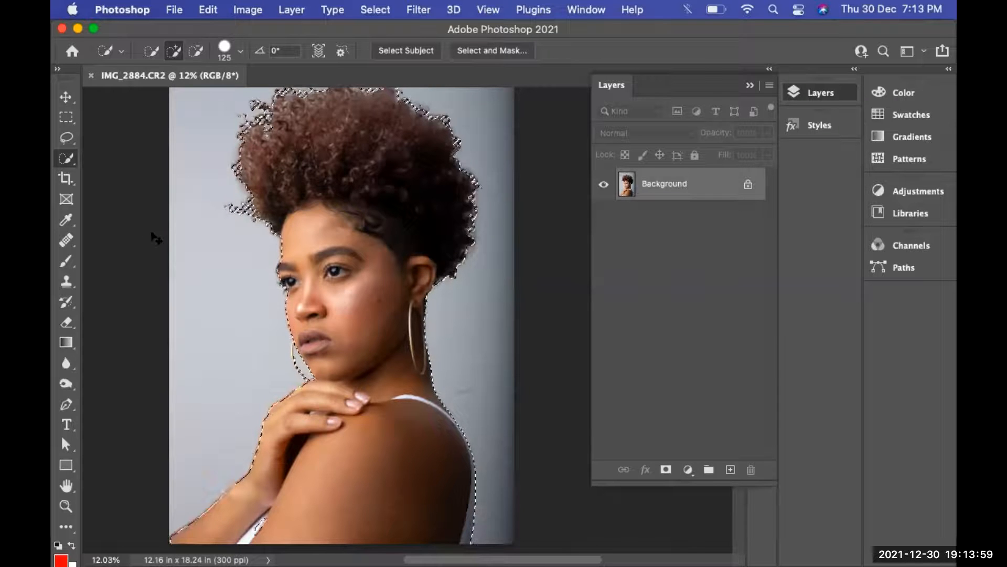
Shrink the layer list and turn the subject selection into a layer mask that hides the background.
{"action": "key", "text": "super+minus"}
{"action": "key", "text": "super+minus"}
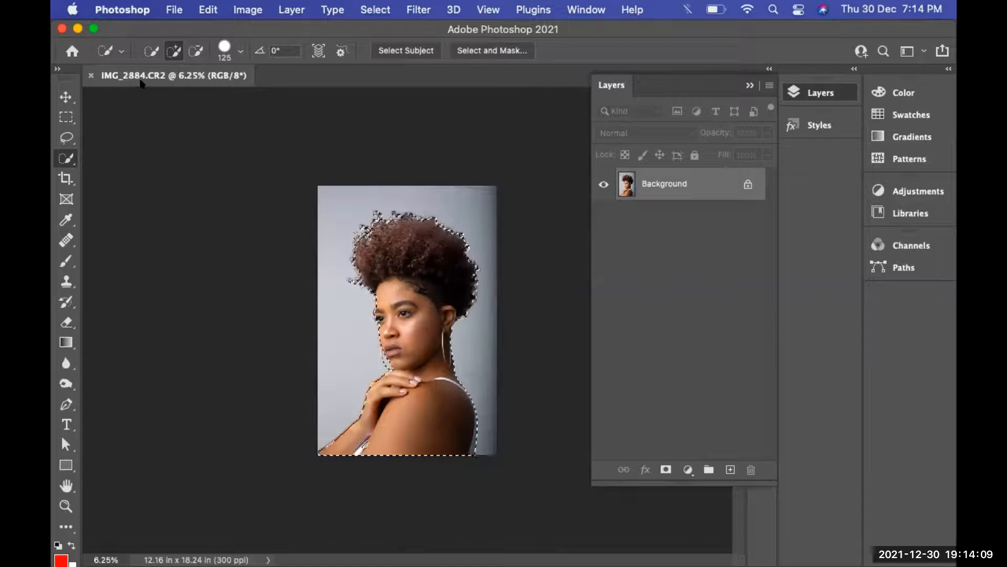
{"action": "left_click_drag", "start_coordinate": [648, 88], "coordinate": [618, 62]}
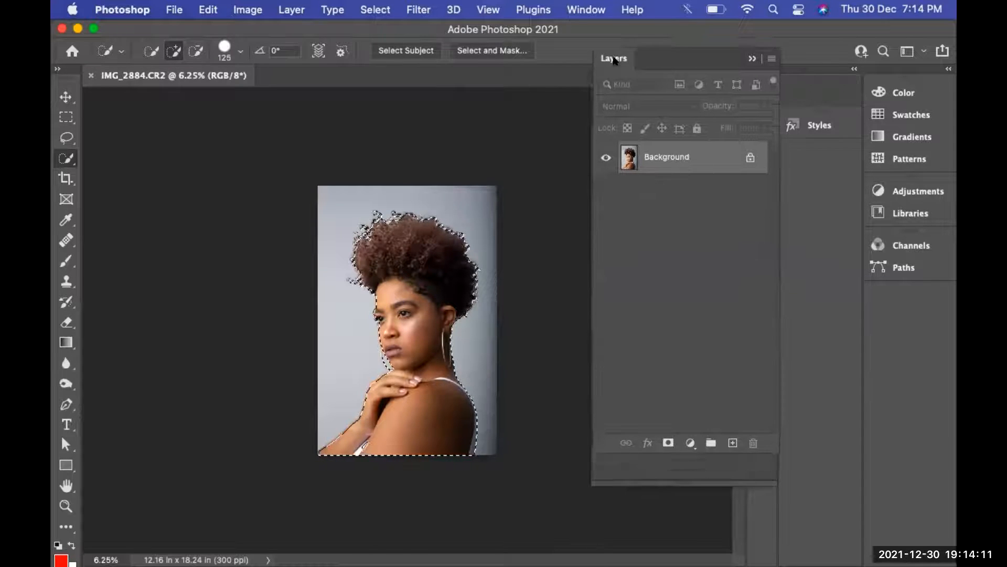
{"action": "left_click_drag", "start_coordinate": [679, 449], "coordinate": [676, 259]}
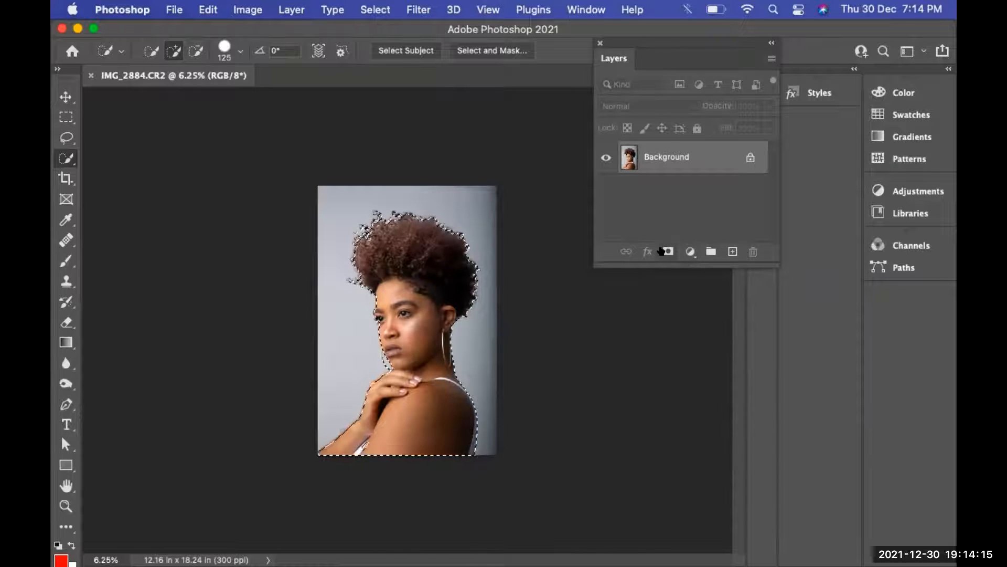
{"action": "left_click", "coordinate": [661, 252]}
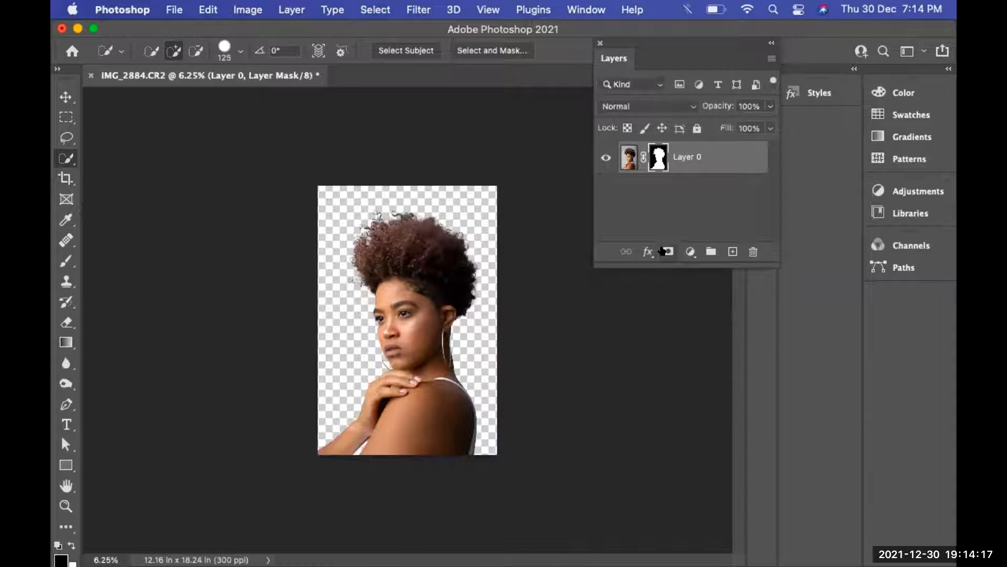
Examine the curly hair edges up close in the cutout and in the layer mask's black-and-white view.
{"action": "key", "text": "z"}
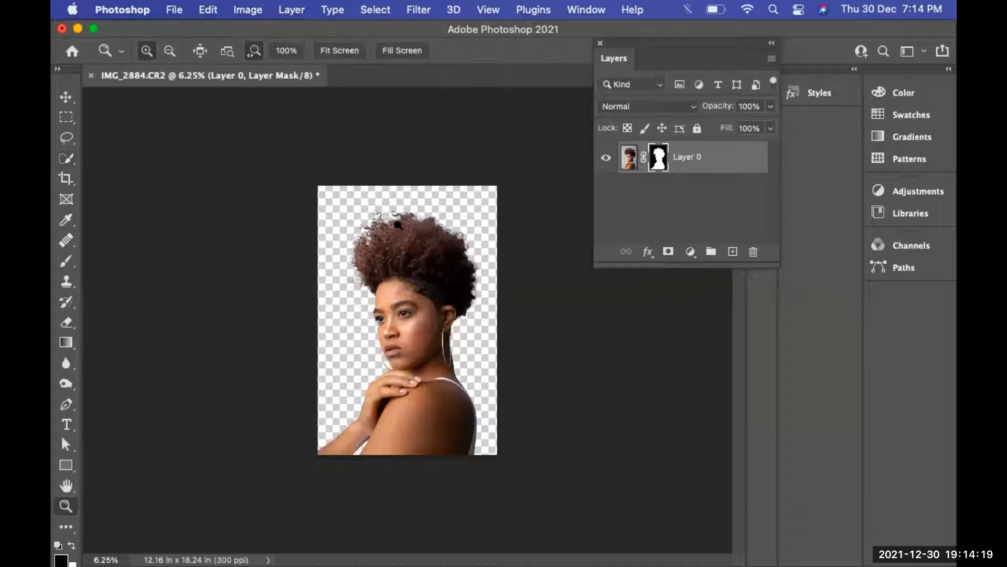
{"action": "left_click", "coordinate": [398, 226]}
{"action": "left_click", "coordinate": [399, 226]}
{"action": "left_click", "coordinate": [399, 226]}
{"action": "left_click", "coordinate": [399, 226]}
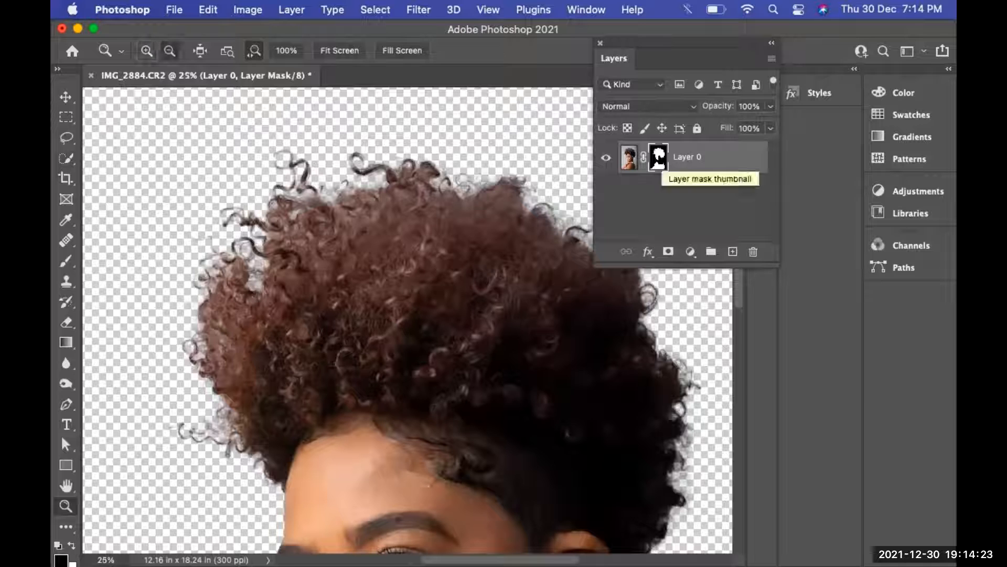
{"action": "left_click", "coordinate": [656, 157], "text": "alt"}
{"action": "left_click_drag", "start_coordinate": [232, 337], "coordinate": [274, 360]}
{"action": "mouse_move", "coordinate": [346, 206]}
{"action": "left_mouse_down"}
{"action": "mouse_move", "coordinate": [234, 362]}
{"action": "mouse_move", "coordinate": [515, 261]}
{"action": "mouse_move", "coordinate": [521, 314]}
{"action": "mouse_move", "coordinate": [247, 263]}
{"action": "mouse_move", "coordinate": [400, 274]}
{"action": "mouse_move", "coordinate": [578, 246]}
{"action": "mouse_move", "coordinate": [348, 225]}
{"action": "mouse_move", "coordinate": [426, 299]}
{"action": "mouse_move", "coordinate": [330, 206]}
{"action": "left_mouse_up"}
{"action": "left_click_drag", "start_coordinate": [490, 257], "coordinate": [438, 220]}
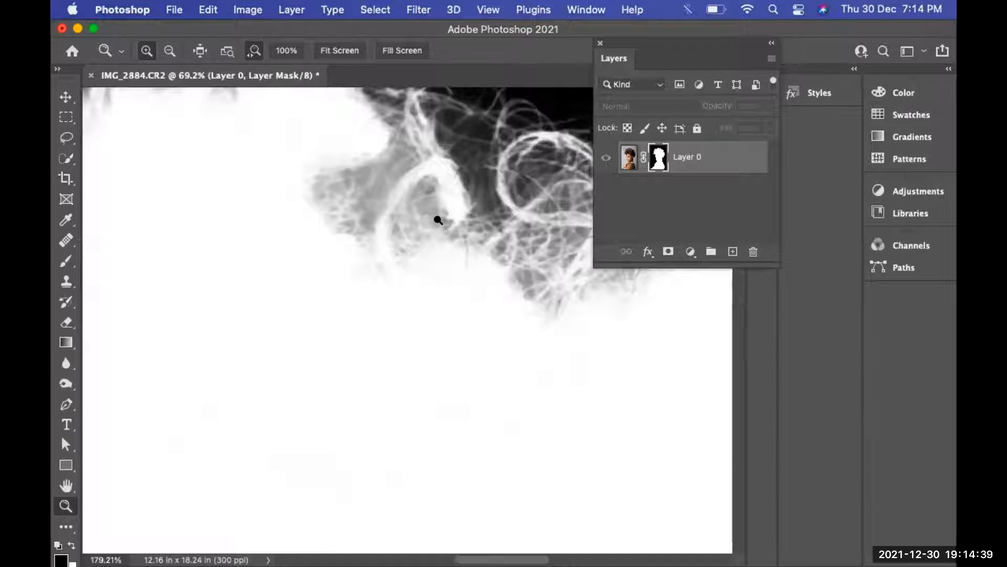
{"action": "left_click_drag", "start_coordinate": [348, 195], "coordinate": [312, 169]}
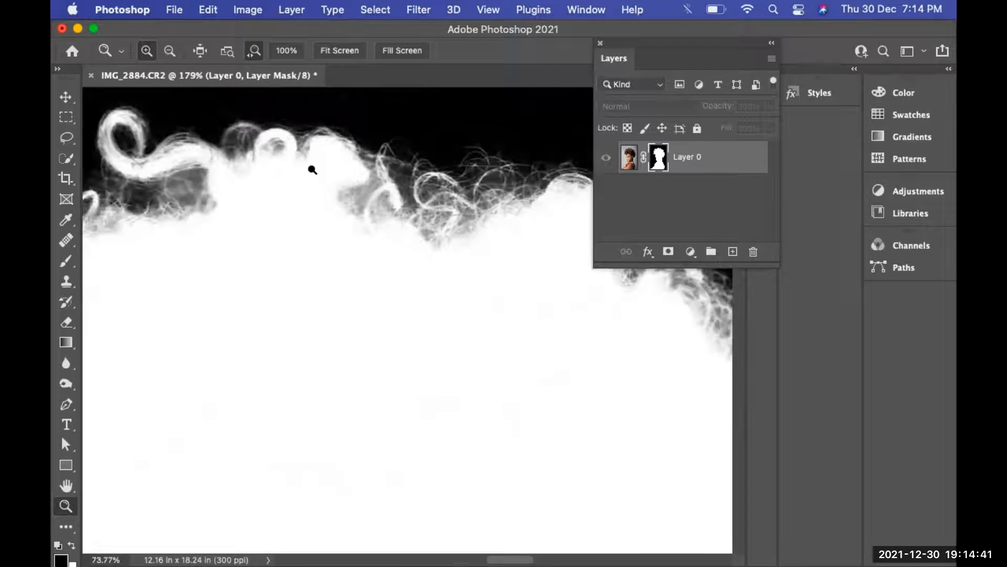
{"action": "key", "text": "super+minus"}
{"action": "key", "text": "super+minus"}
{"action": "key", "text": "super+minus"}
{"action": "key", "text": "super+minus"}
{"action": "key", "text": "super+minus"}
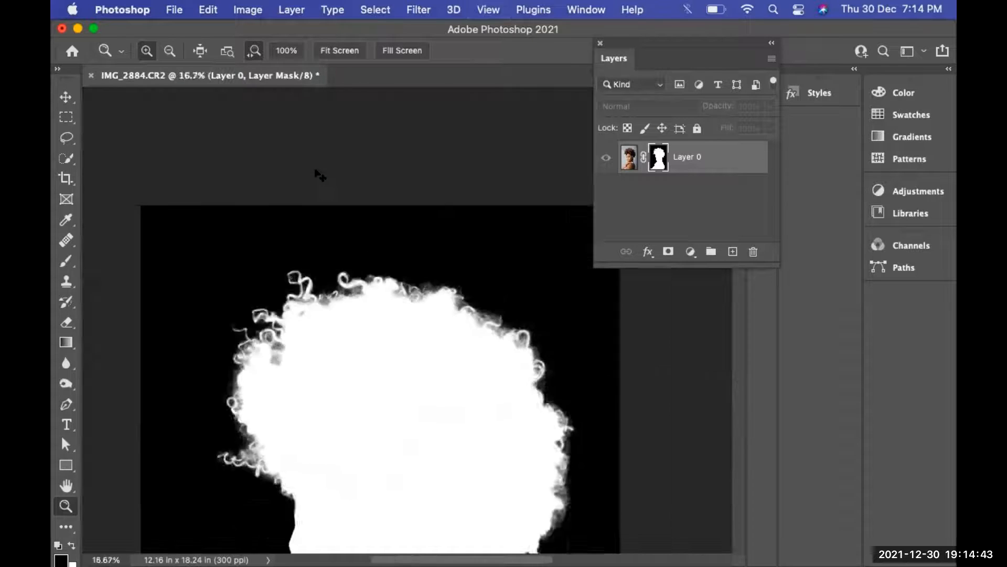
{"action": "key", "text": "super+minus"}
{"action": "key", "text": "super+minus"}
{"action": "key", "text": "super+minus"}
{"action": "key", "text": "super+minus"}
{"action": "left_click", "coordinate": [606, 158]}
{"action": "left_click", "coordinate": [606, 157]}
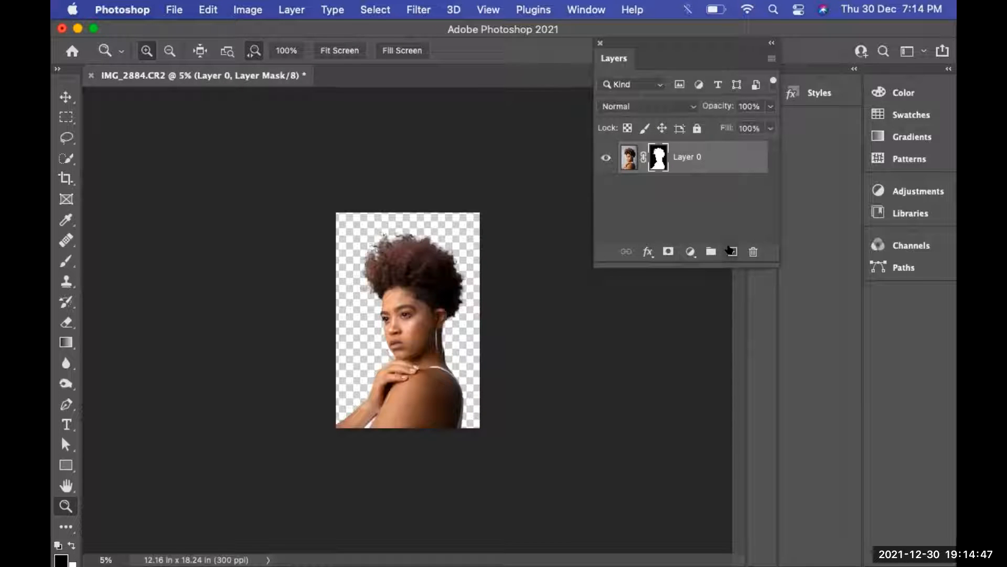
Add a new empty layer beneath the masked portrait layer.
{"action": "left_click", "coordinate": [730, 251], "text": "super"}
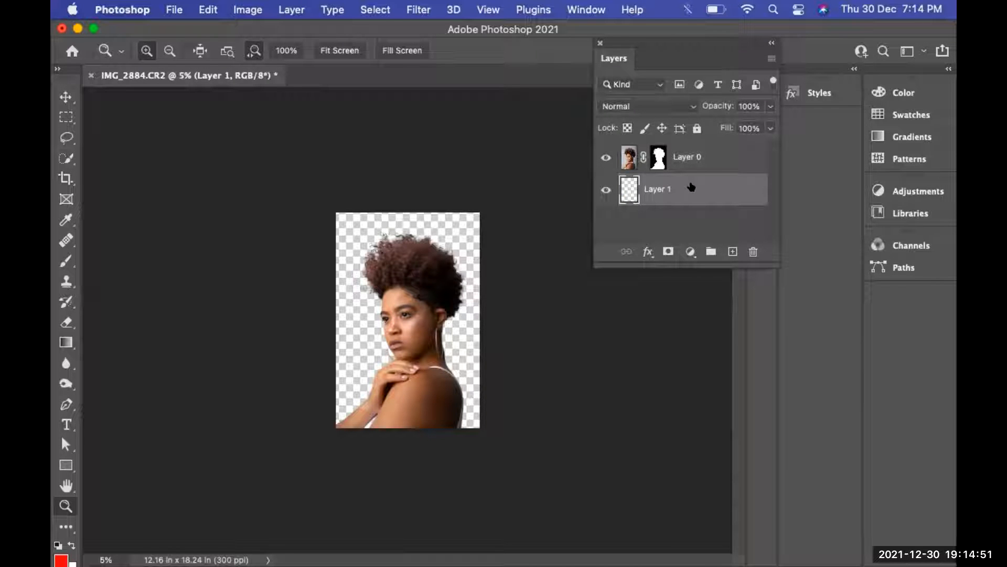
Add a solid color fill layer beneath the masked portrait using a muted dark red (#5b3939).
{"action": "left_click", "coordinate": [690, 252]}
{"action": "left_click", "coordinate": [690, 265]}
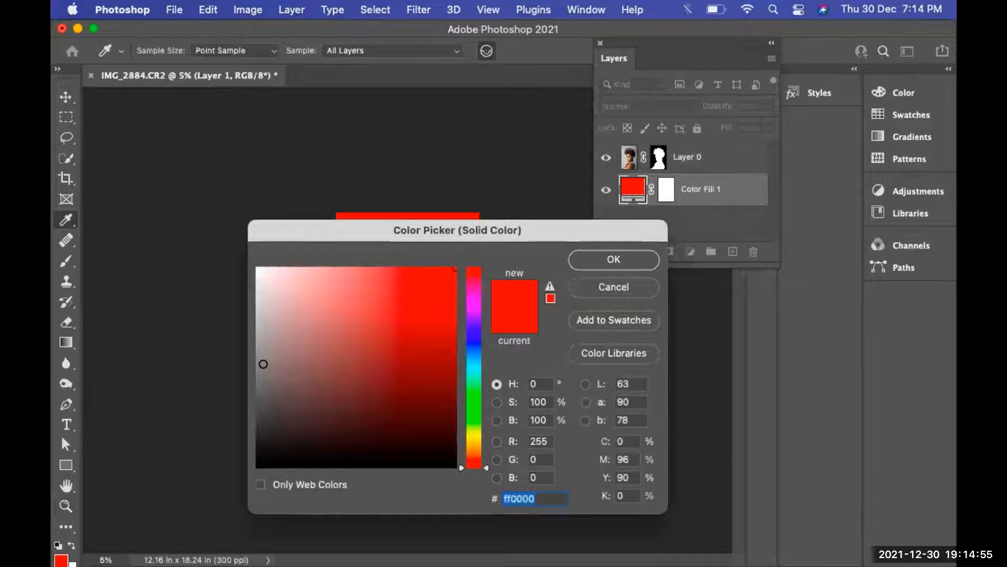
{"action": "left_click_drag", "start_coordinate": [286, 385], "coordinate": [330, 396]}
{"action": "left_click", "coordinate": [611, 266]}
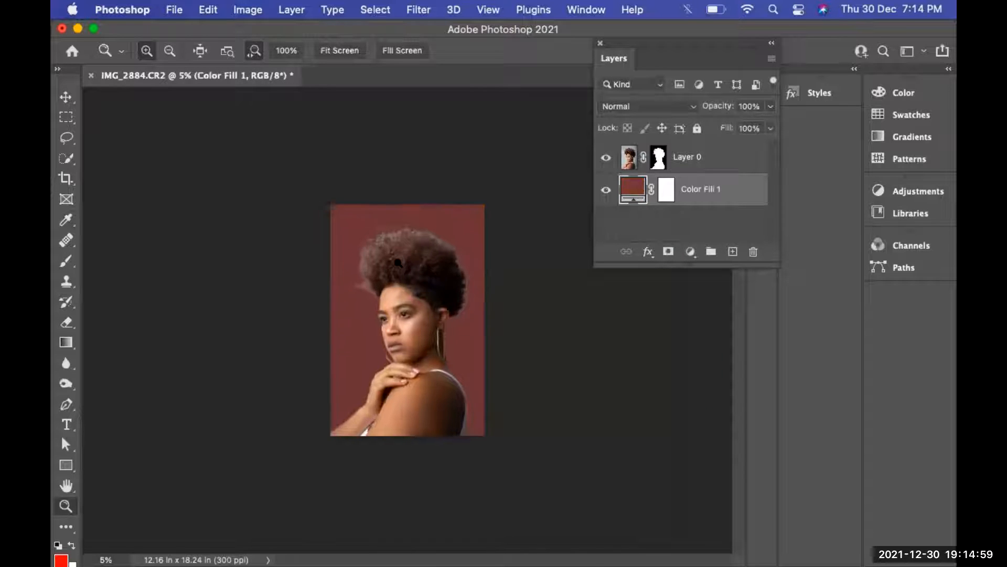
Examine the curly hair edges up close against the dark red background.
{"action": "left_click", "coordinate": [398, 262]}
{"action": "left_click", "coordinate": [395, 259]}
{"action": "left_click", "coordinate": [387, 251]}
{"action": "left_click", "coordinate": [378, 242]}
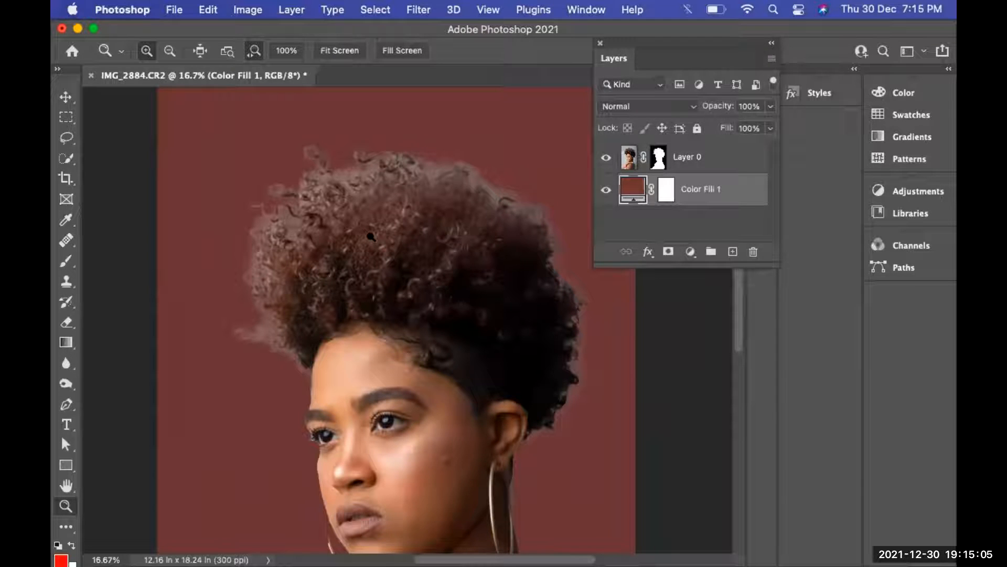
{"action": "key", "text": "super+minus"}
{"action": "key", "text": "super+minus"}
{"action": "key", "text": "super+minus"}
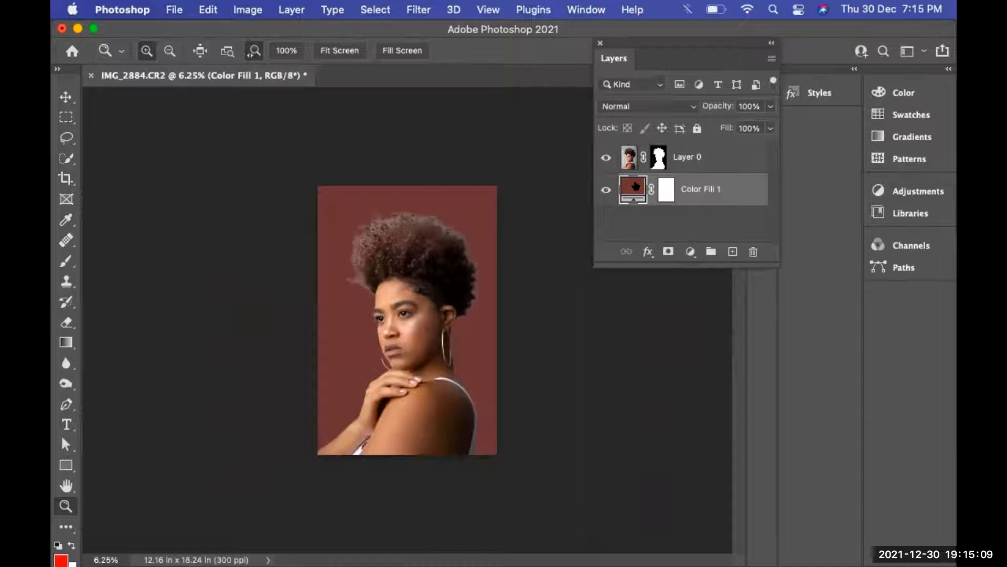
Recolor the fill layer behind the woman to a light pink.
{"action": "double_click", "coordinate": [634, 188]}
{"action": "left_click_drag", "start_coordinate": [336, 231], "coordinate": [629, 200]}
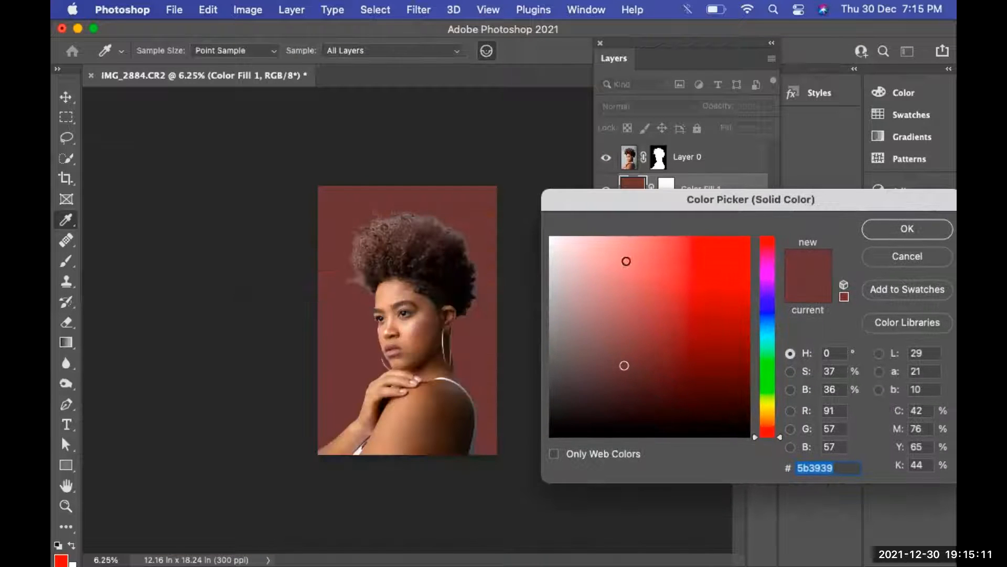
{"action": "left_click", "coordinate": [576, 258]}
{"action": "left_click", "coordinate": [597, 250]}
{"action": "left_click", "coordinate": [908, 229]}
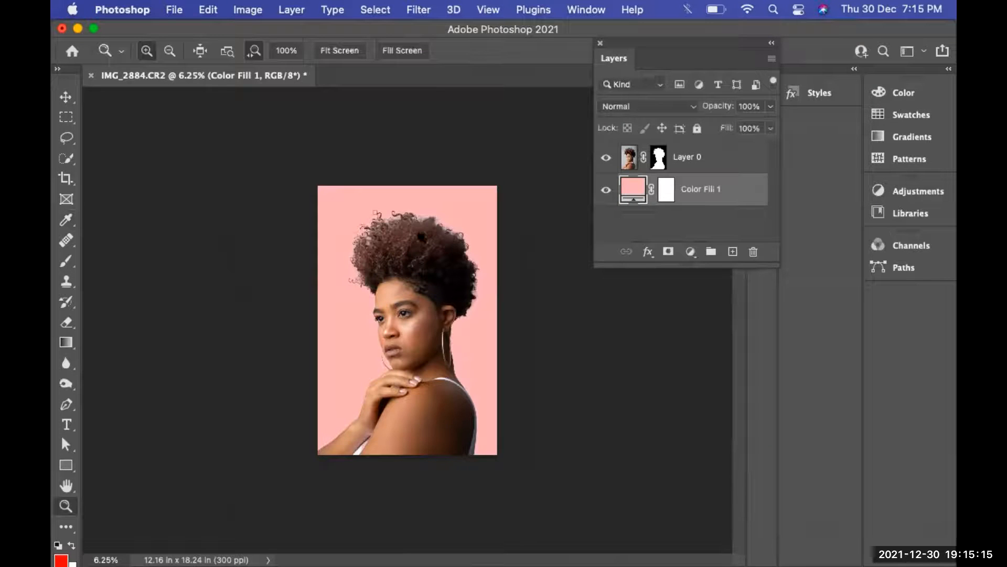
Compare darker reds behind the curly hair and set the fill layer to a dusty pink (#d0a2a2).
{"action": "key", "text": "super+equal"}
{"action": "key", "text": "super+equal"}
{"action": "key", "text": "super+equal"}
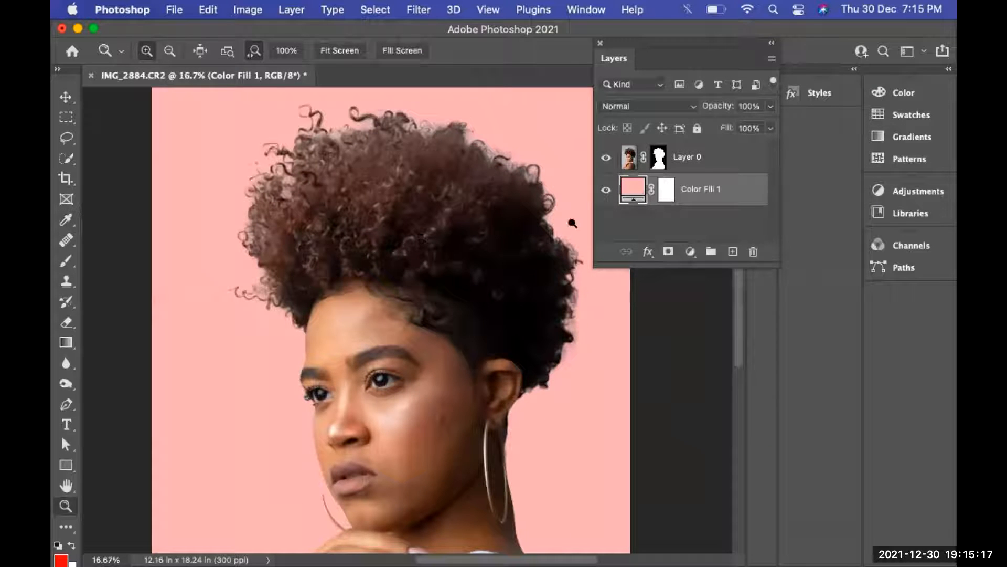
{"action": "double_click", "coordinate": [633, 193]}
{"action": "left_click", "coordinate": [630, 335]}
{"action": "left_click", "coordinate": [636, 342]}
{"action": "left_click", "coordinate": [651, 355]}
{"action": "left_click", "coordinate": [622, 309]}
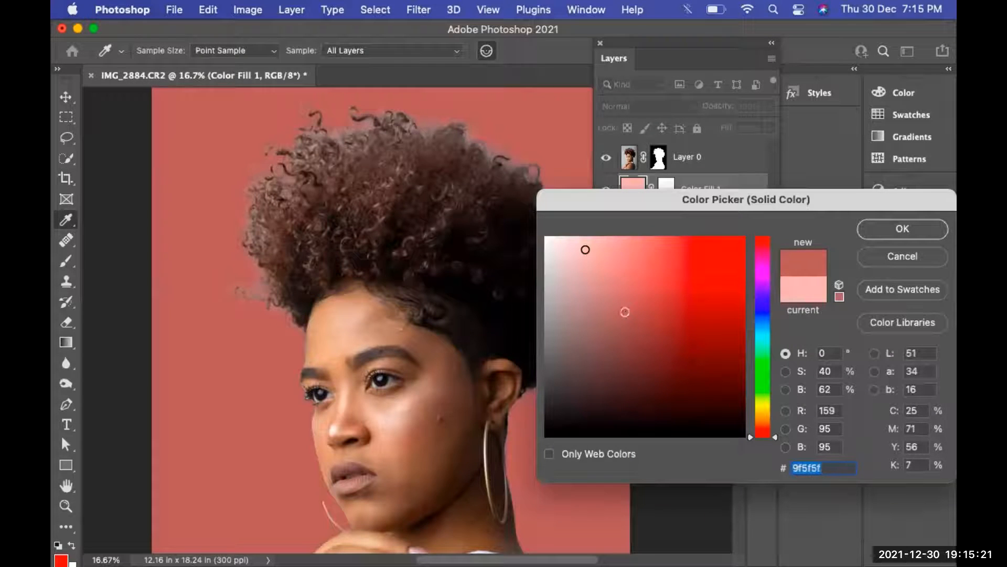
{"action": "left_click", "coordinate": [585, 249]}
{"action": "left_click", "coordinate": [587, 269]}
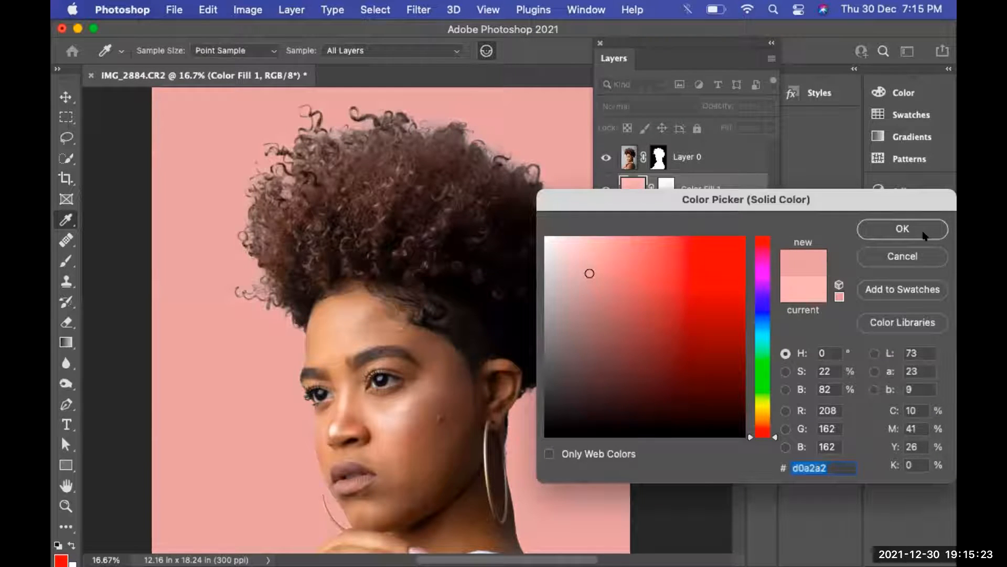
{"action": "left_click", "coordinate": [924, 234]}
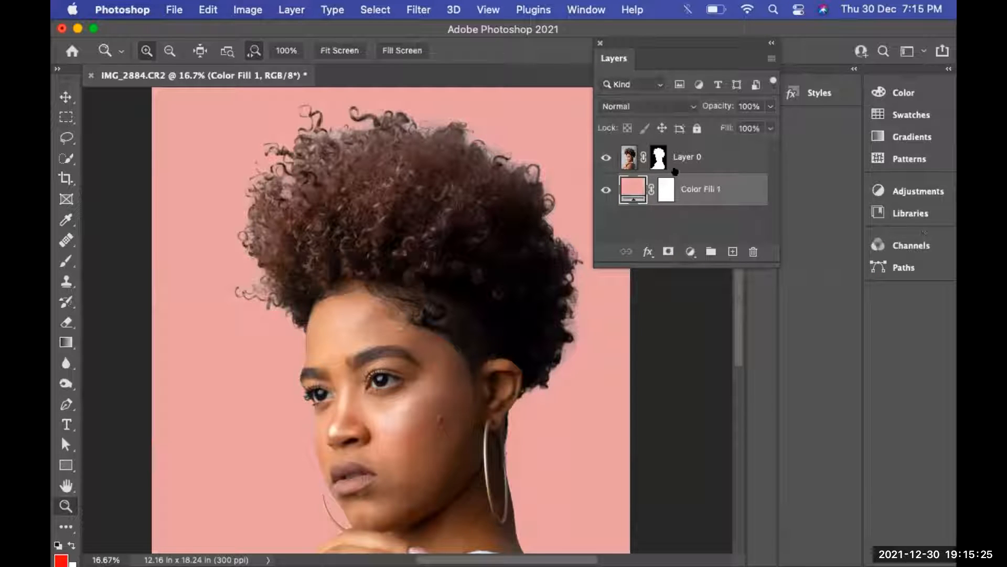
Open the portrait's layer mask in Select and Mask and move the floating tool palette off the image.
{"action": "right_click", "coordinate": [660, 156]}
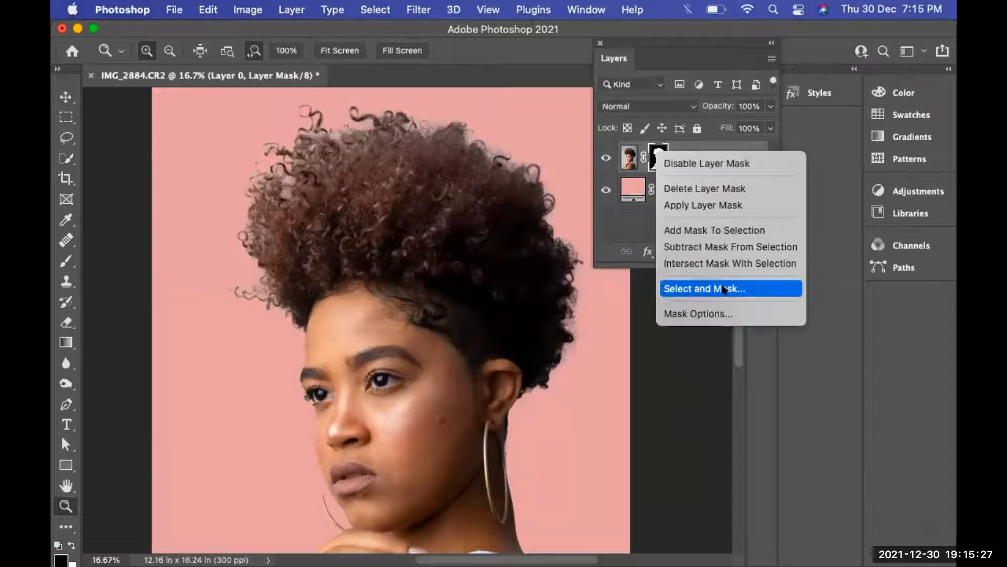
{"action": "left_click", "coordinate": [723, 288]}
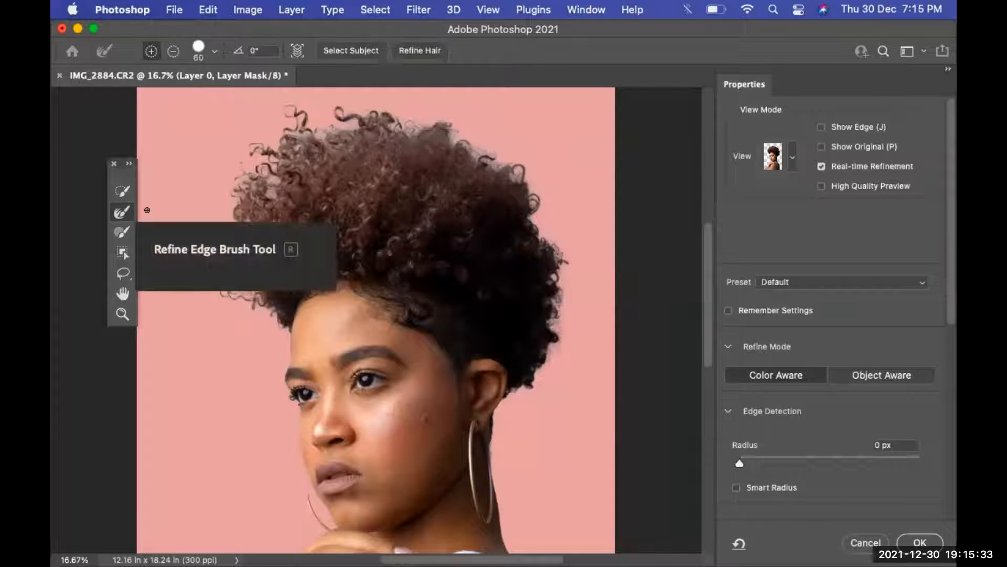
{"action": "left_click_drag", "start_coordinate": [122, 164], "coordinate": [88, 169]}
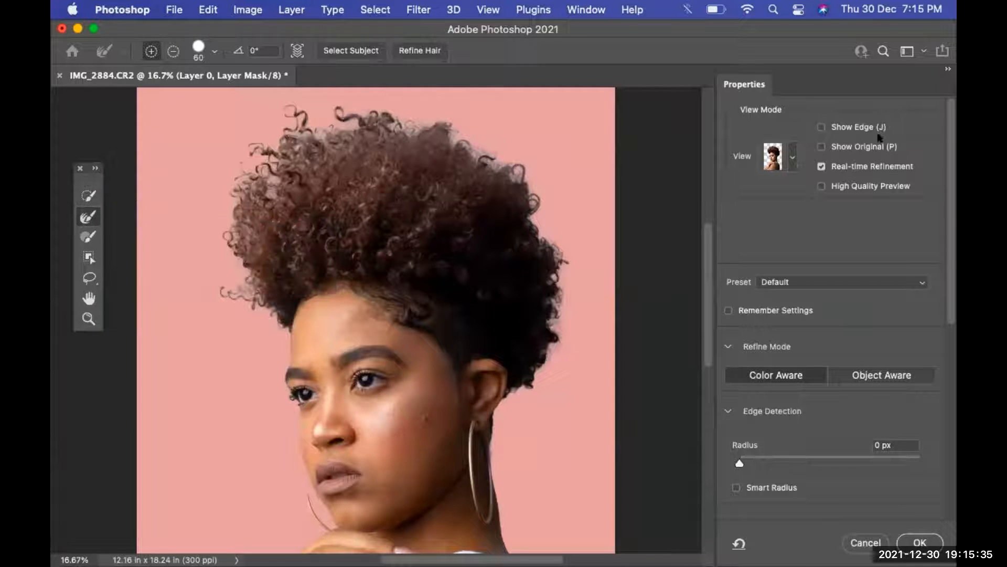
{"action": "left_click", "coordinate": [790, 157]}
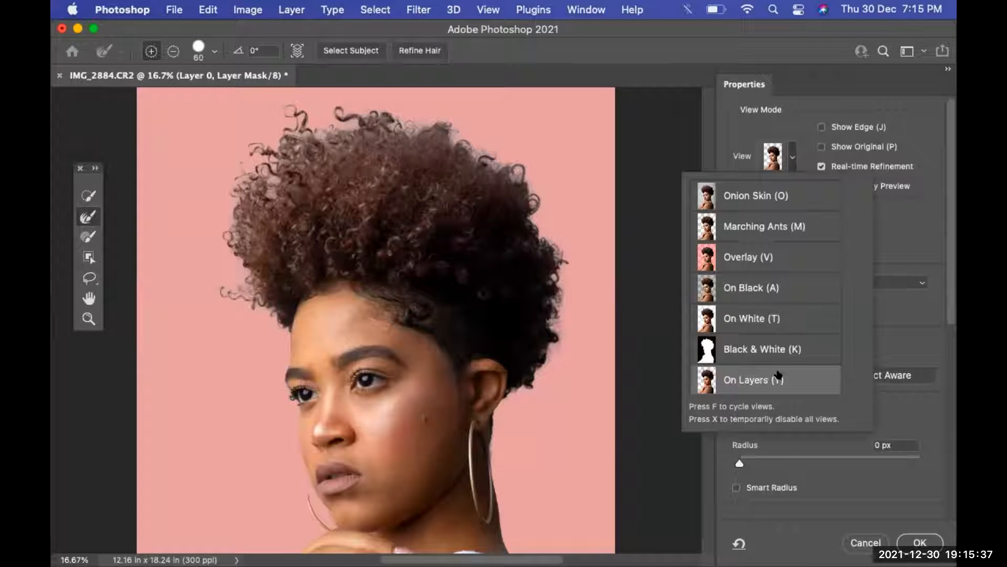
{"action": "left_click", "coordinate": [896, 216]}
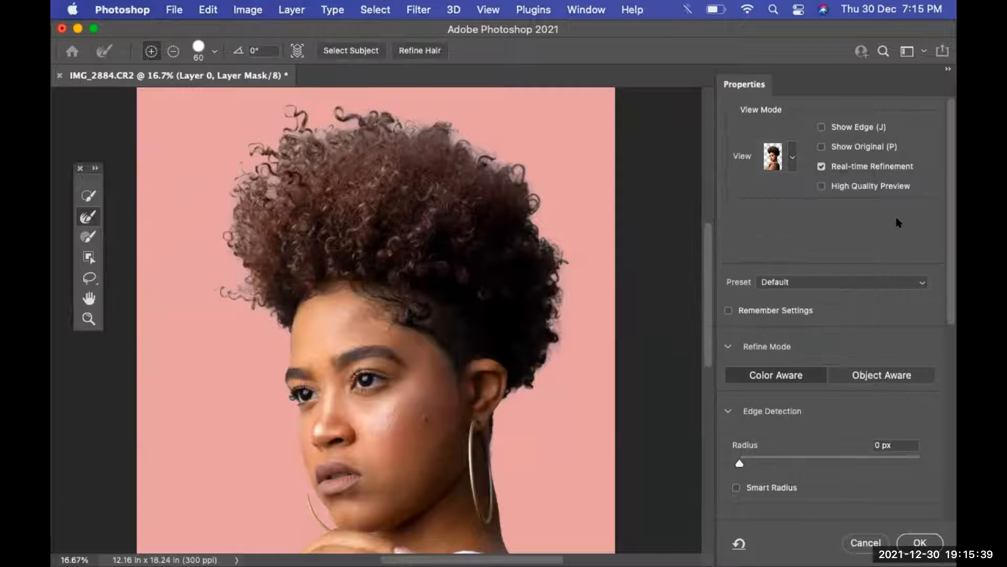
Enlarge the Refine Edge Brush to 500 and paint around the entire outline of the curly hair.
{"action": "key", "text": "bracketright"}
{"action": "key", "text": "bracketright"}
{"action": "key", "text": "bracketright"}
{"action": "key", "text": "bracketright"}
{"action": "key", "text": "bracketright"}
{"action": "key", "text": "bracketright"}
{"action": "key", "text": "bracketright"}
{"action": "key", "text": "bracketright"}
{"action": "key", "text": "bracketright"}
{"action": "key", "text": "bracketright"}
{"action": "key", "text": "bracketright"}
{"action": "mouse_move", "coordinate": [404, 99]}
{"action": "left_mouse_down"}
{"action": "mouse_move", "coordinate": [496, 149]}
{"action": "mouse_move", "coordinate": [545, 202]}
{"action": "mouse_move", "coordinate": [557, 242]}
{"action": "mouse_move", "coordinate": [550, 364]}
{"action": "left_mouse_up"}
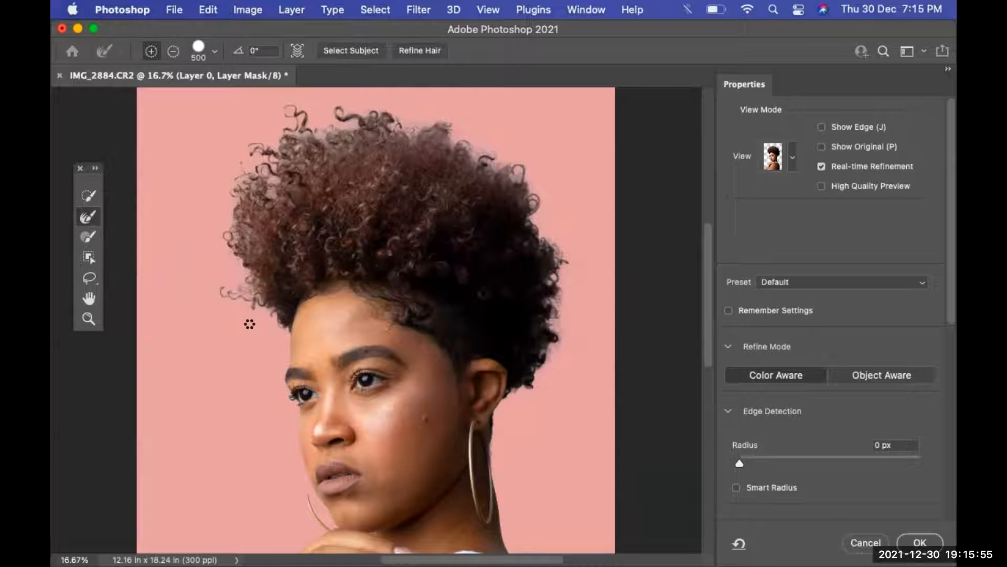
{"action": "mouse_move", "coordinate": [241, 315]}
{"action": "left_mouse_down"}
{"action": "mouse_move", "coordinate": [214, 230]}
{"action": "mouse_move", "coordinate": [244, 135]}
{"action": "mouse_move", "coordinate": [274, 115]}
{"action": "mouse_move", "coordinate": [372, 88]}
{"action": "left_mouse_up"}
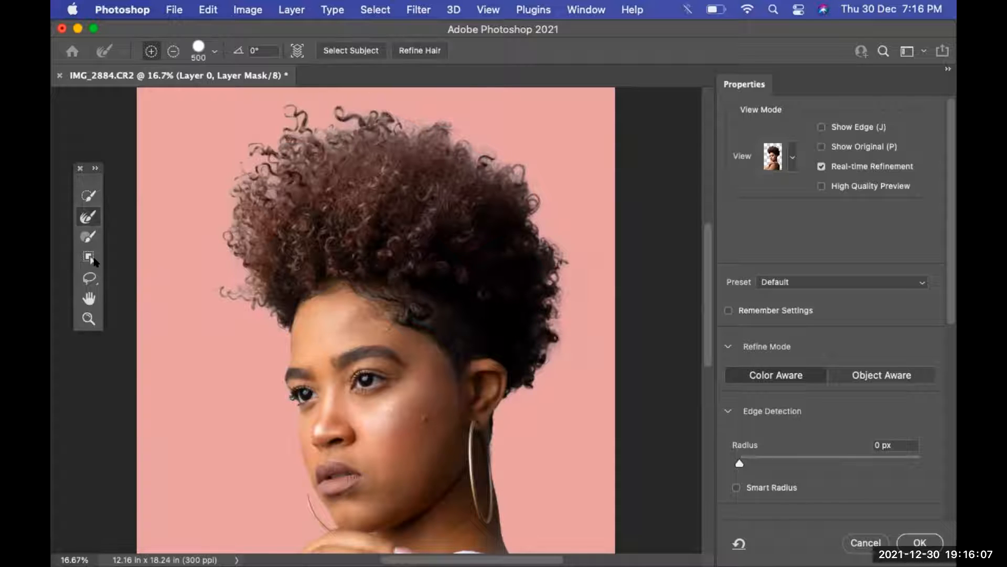
Set the mask edge contrast to 17% and Shift Edge to +14%, and apply the refinement.
{"action": "left_click_drag", "start_coordinate": [950, 308], "coordinate": [949, 494]}
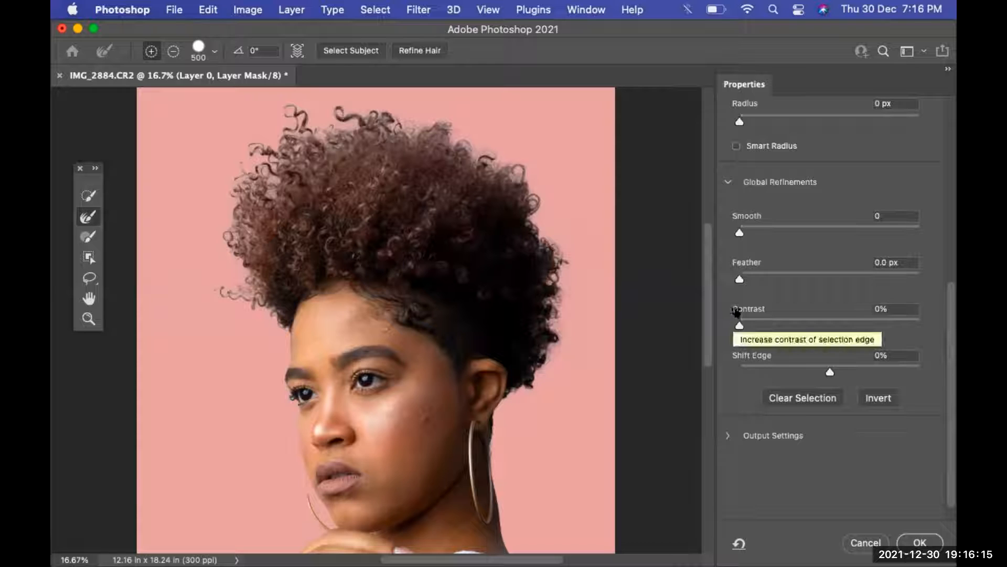
{"action": "mouse_move", "coordinate": [738, 322]}
{"action": "left_mouse_down"}
{"action": "mouse_move", "coordinate": [775, 322]}
{"action": "mouse_move", "coordinate": [768, 323]}
{"action": "left_mouse_up"}
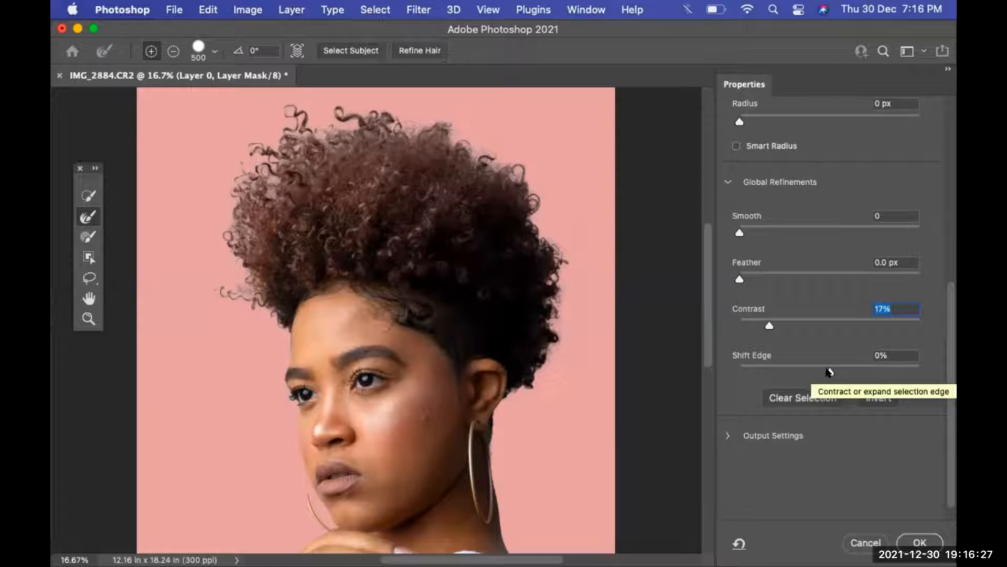
{"action": "left_click_drag", "start_coordinate": [828, 371], "coordinate": [841, 372]}
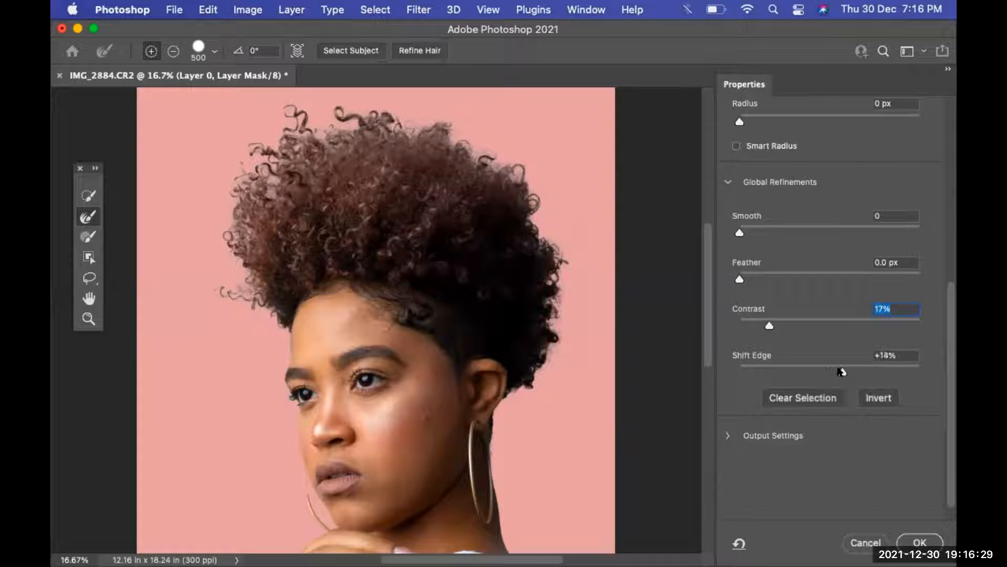
{"action": "key", "text": "Tab"}
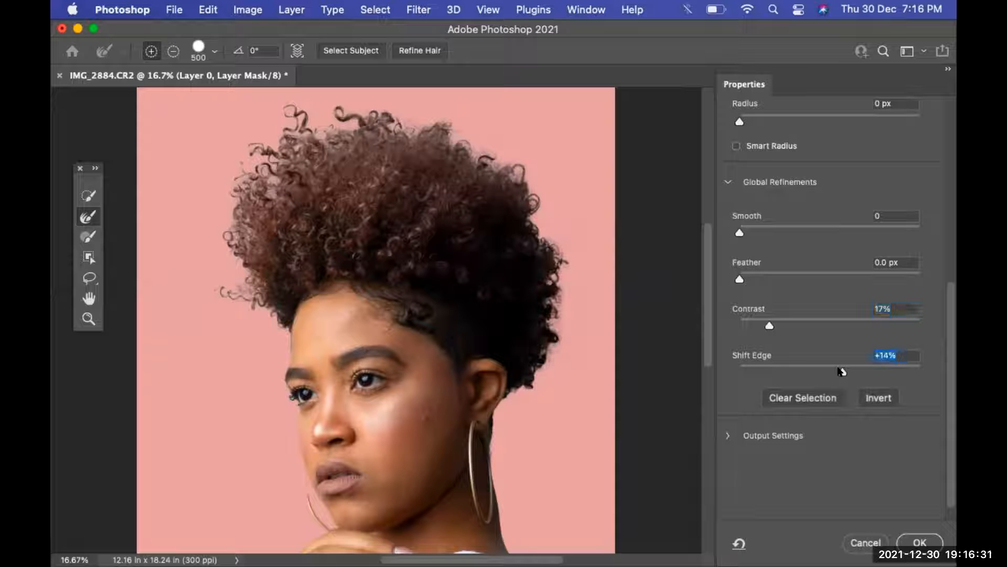
{"action": "left_click", "coordinate": [924, 543]}
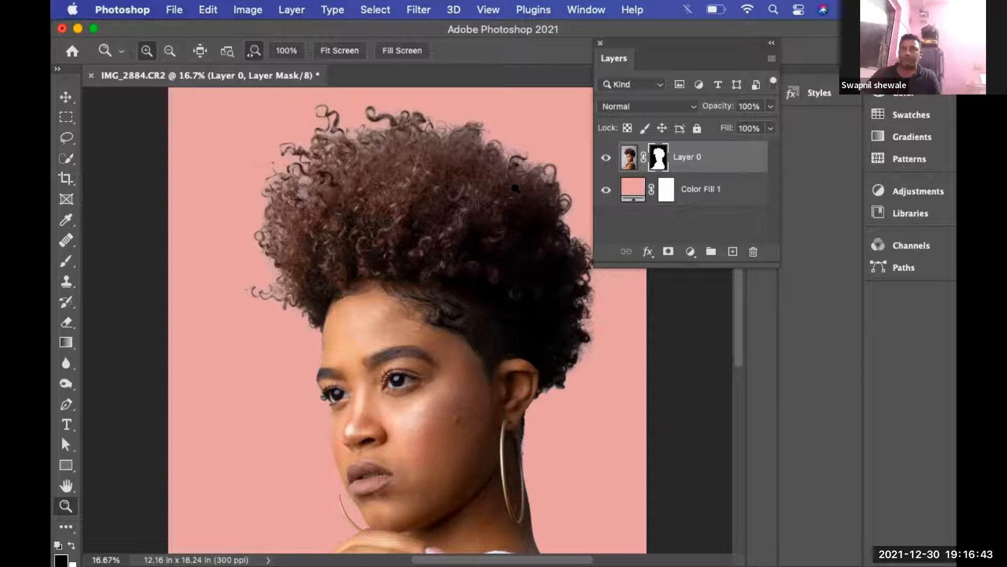
Recolor the fill layer behind the woman to a dark red.
{"action": "key", "text": "super+minus"}
{"action": "key", "text": "super+minus"}
{"action": "key", "text": "super+minus"}
{"action": "left_click", "coordinate": [636, 188]}
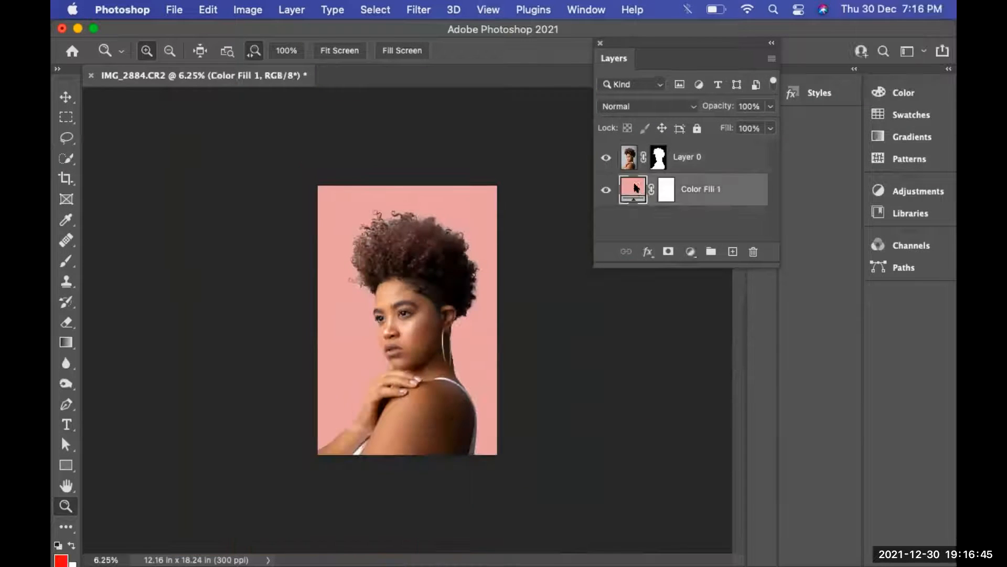
{"action": "double_click", "coordinate": [636, 188]}
{"action": "left_click_drag", "start_coordinate": [670, 370], "coordinate": [664, 346]}
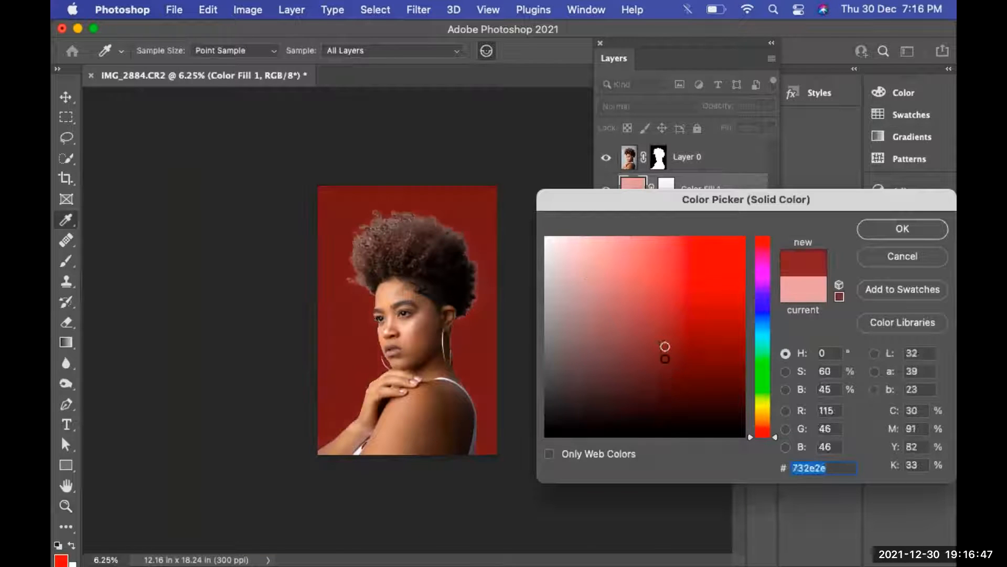
{"action": "left_click", "coordinate": [873, 228]}
{"action": "key", "text": "z"}
Temporarily disable the portrait's layer mask to examine the original background around the hair, and re-enable the mask.
{"action": "left_click", "coordinate": [723, 160]}
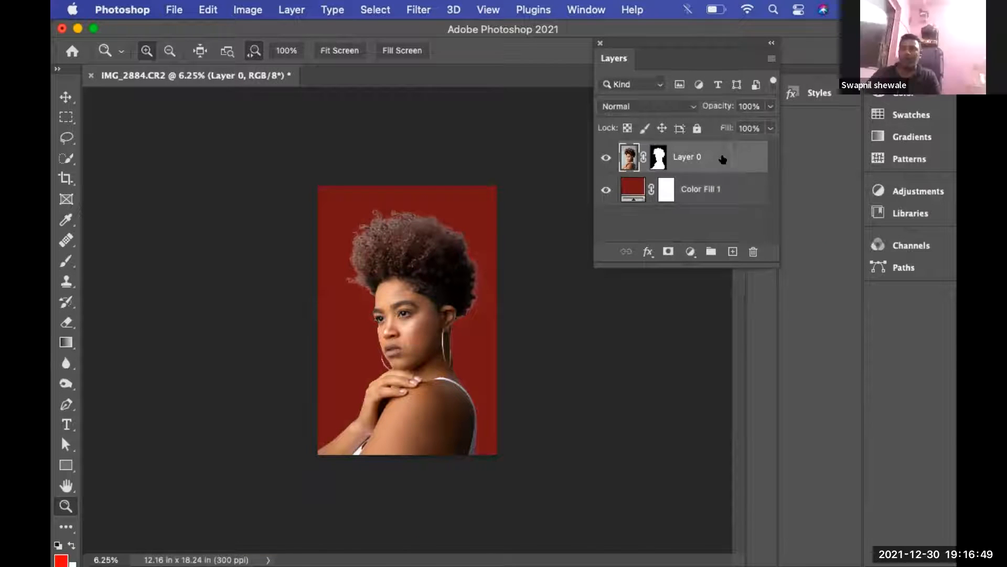
{"action": "left_click", "coordinate": [658, 157], "text": "shift"}
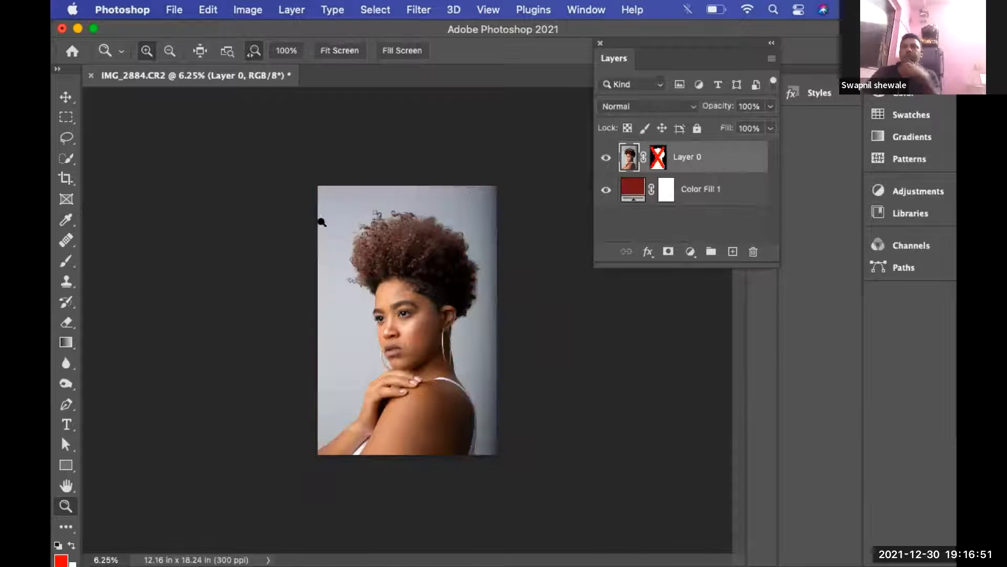
{"action": "left_click_drag", "start_coordinate": [336, 226], "coordinate": [350, 244]}
{"action": "left_click", "coordinate": [658, 157], "text": "shift"}
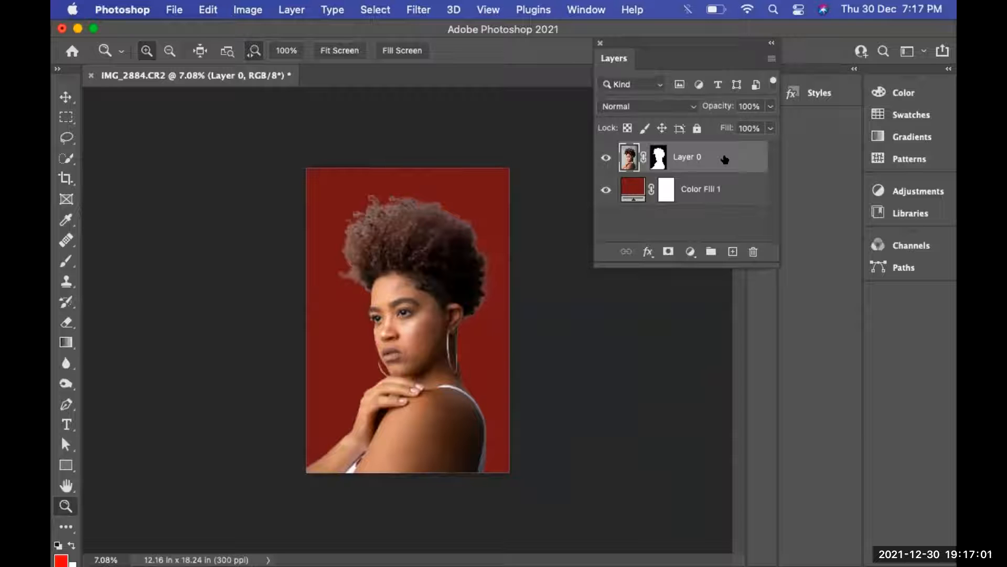
Try the Multiply blend mode on the masked portrait layer and return it to Normal.
{"action": "left_click", "coordinate": [672, 106]}
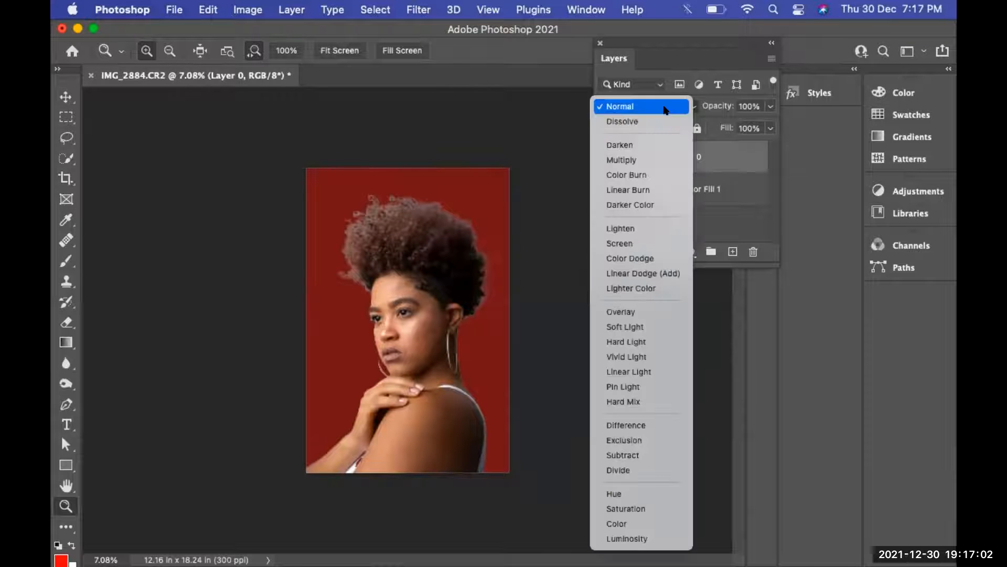
{"action": "left_click", "coordinate": [650, 158]}
{"action": "left_click_drag", "start_coordinate": [398, 231], "coordinate": [371, 148]}
{"action": "left_click_drag", "start_coordinate": [400, 247], "coordinate": [401, 271]}
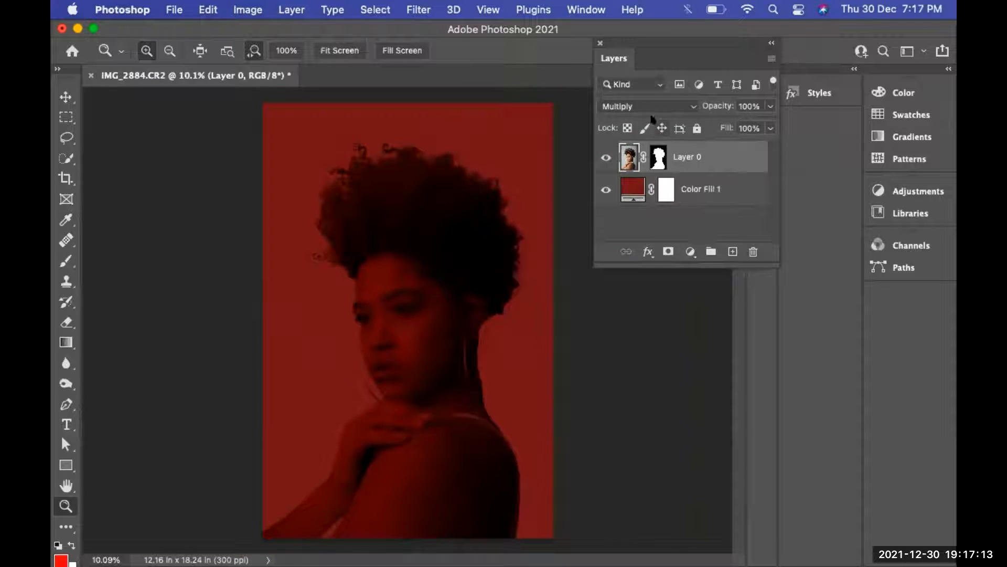
{"action": "left_click", "coordinate": [653, 107]}
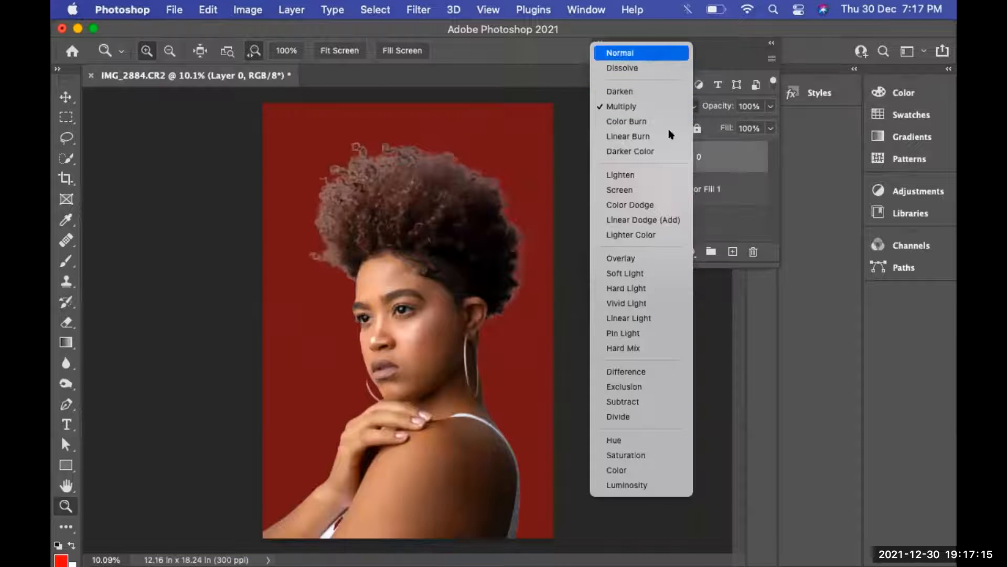
{"action": "key", "text": "Return"}
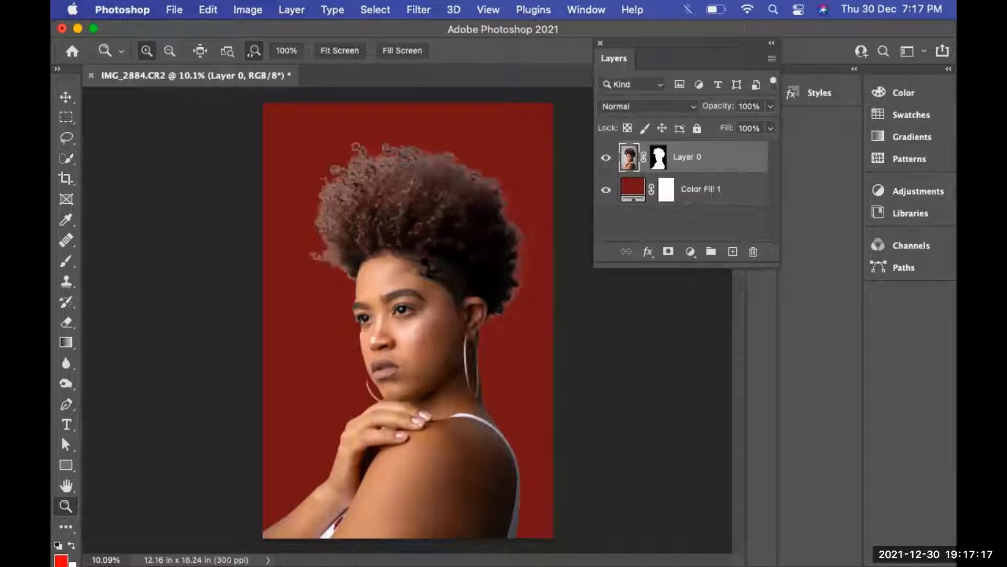
Duplicate the masked portrait layer and set the lower original to Multiply, with the copy above hidden.
{"action": "key", "text": "super+j"}
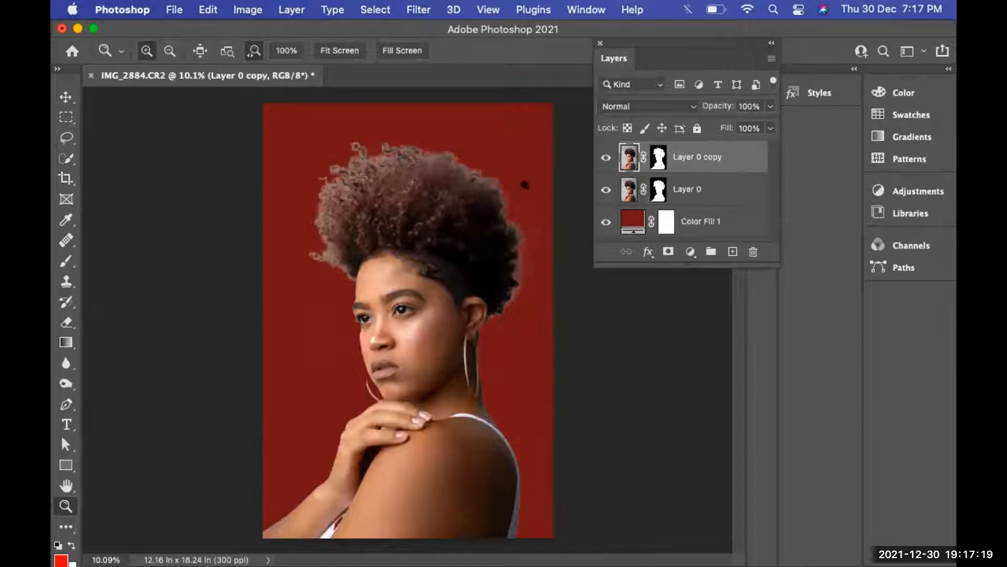
{"action": "left_click", "coordinate": [659, 188]}
{"action": "left_click", "coordinate": [649, 108]}
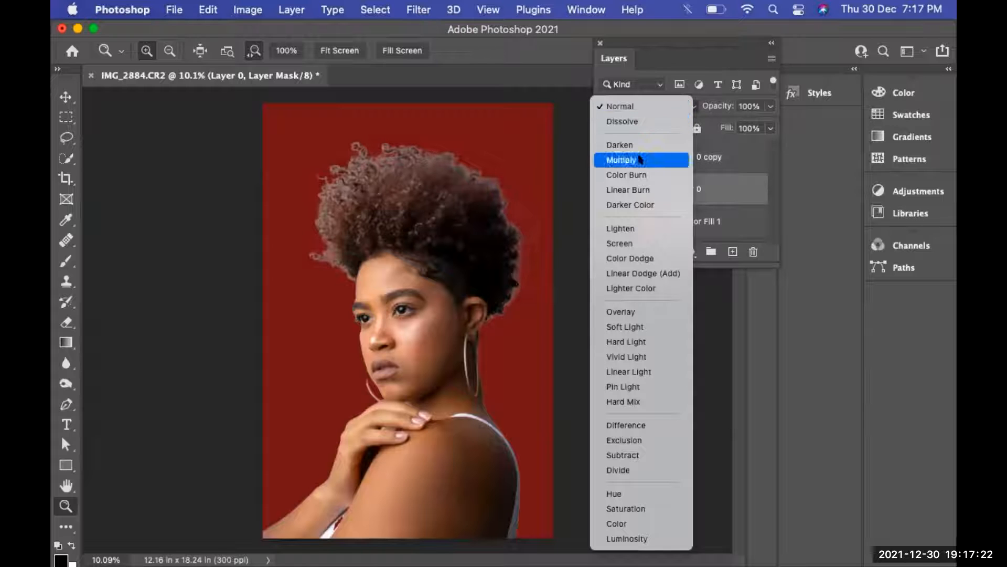
{"action": "left_click", "coordinate": [639, 159]}
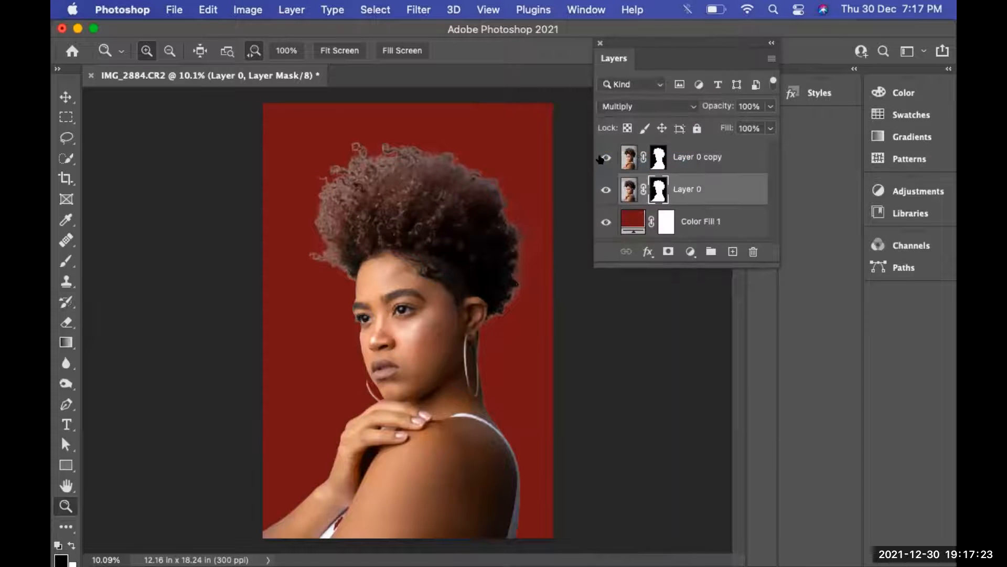
{"action": "left_click", "coordinate": [604, 158]}
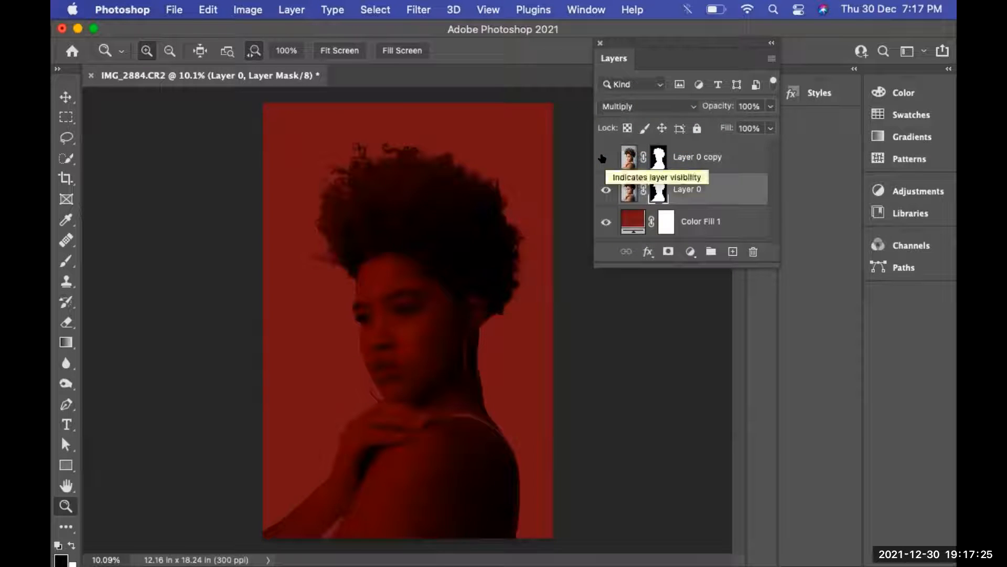
Show the portrait copy above the Multiply layer and toggle its visibility to compare the hair edges.
{"action": "left_click", "coordinate": [605, 158]}
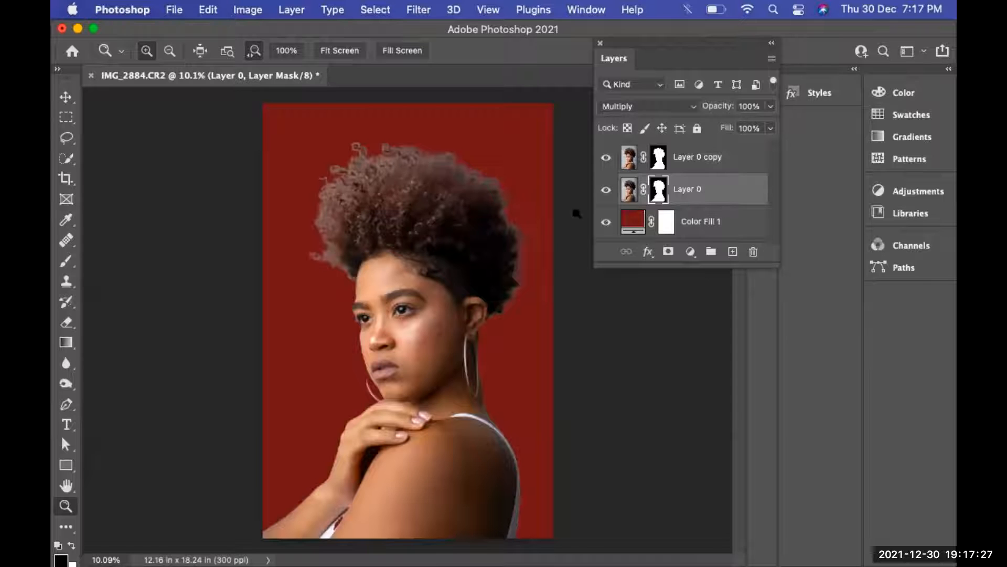
{"action": "left_click", "coordinate": [606, 158]}
{"action": "left_click", "coordinate": [606, 158]}
Paint black around the hair edges on the portrait copy's layer mask, first at 9% flow and again with the flow raised to 100%.
{"action": "left_click", "coordinate": [627, 158]}
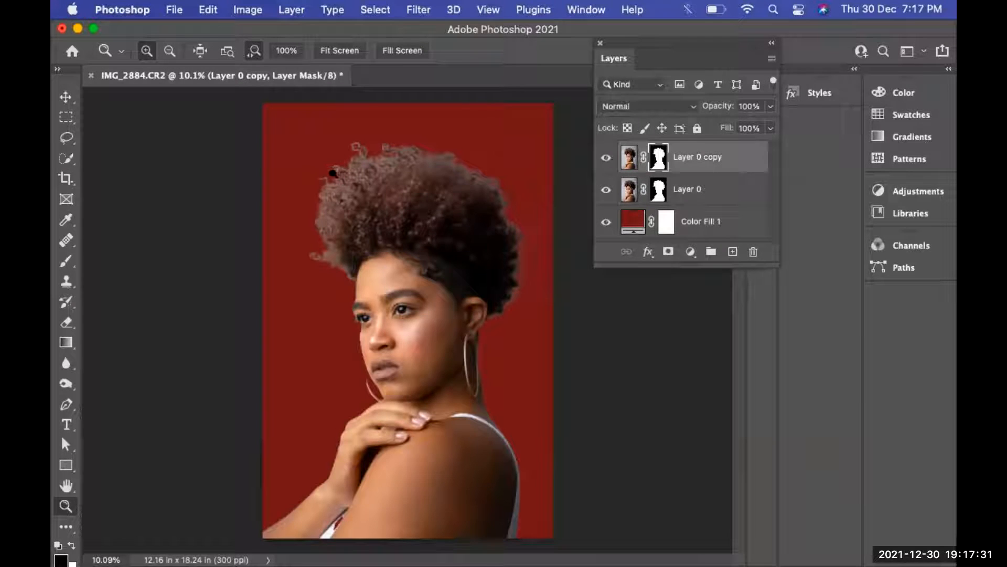
{"action": "key", "text": "b"}
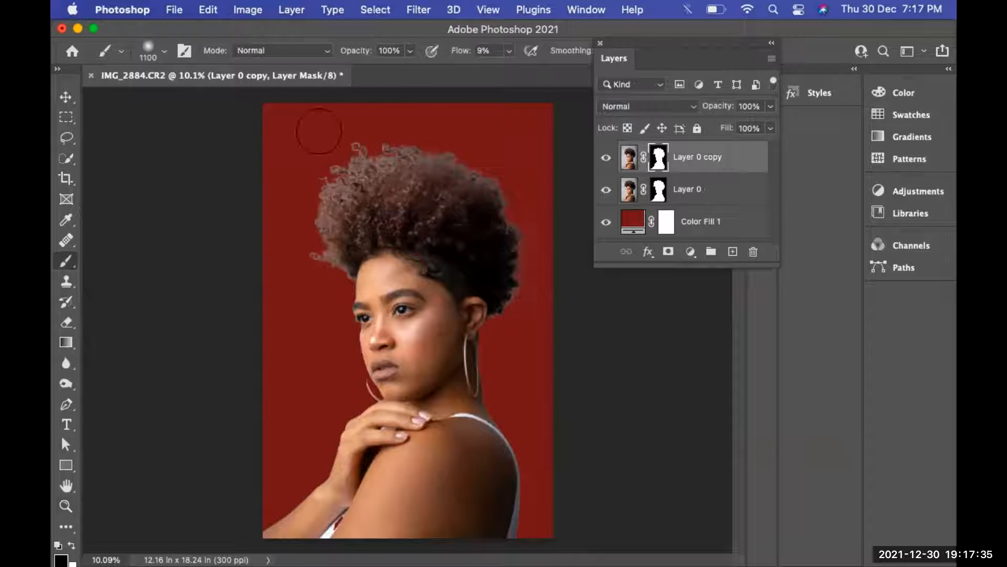
{"action": "mouse_move", "coordinate": [330, 142]}
{"action": "left_mouse_down"}
{"action": "mouse_move", "coordinate": [465, 130]}
{"action": "mouse_move", "coordinate": [395, 139]}
{"action": "mouse_move", "coordinate": [492, 164]}
{"action": "left_mouse_up"}
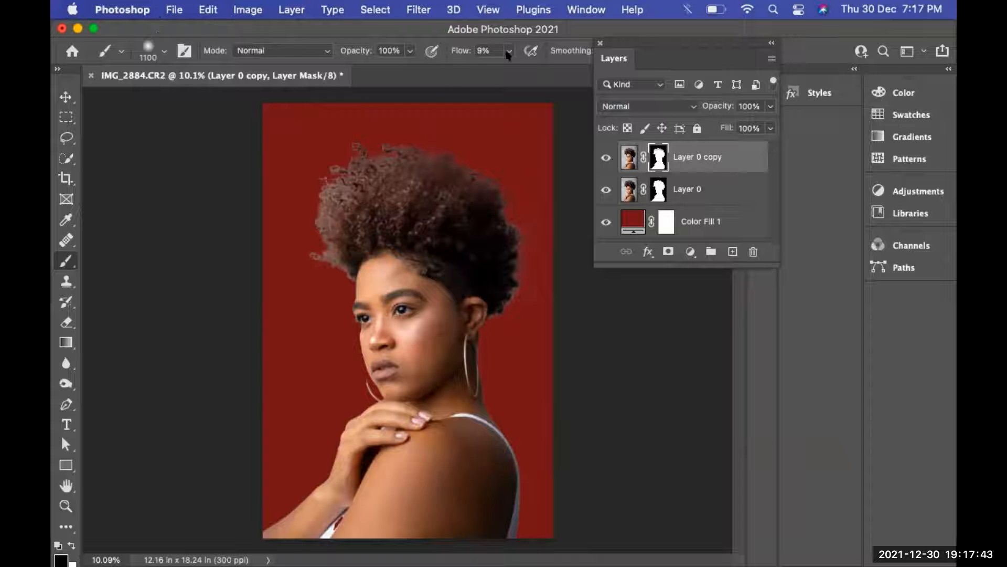
{"action": "left_click_drag", "start_coordinate": [508, 53], "coordinate": [575, 70]}
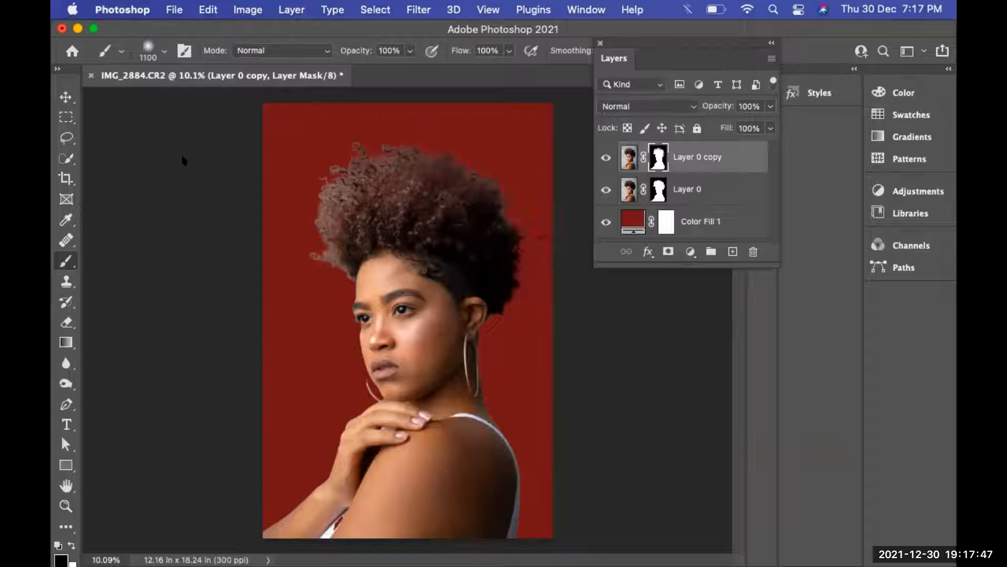
{"action": "mouse_move", "coordinate": [521, 207]}
{"action": "left_mouse_down"}
{"action": "mouse_move", "coordinate": [505, 154]}
{"action": "mouse_move", "coordinate": [367, 94]}
{"action": "mouse_move", "coordinate": [292, 135]}
{"action": "mouse_move", "coordinate": [294, 207]}
{"action": "mouse_move", "coordinate": [328, 246]}
{"action": "mouse_move", "coordinate": [269, 269]}
{"action": "left_mouse_up"}
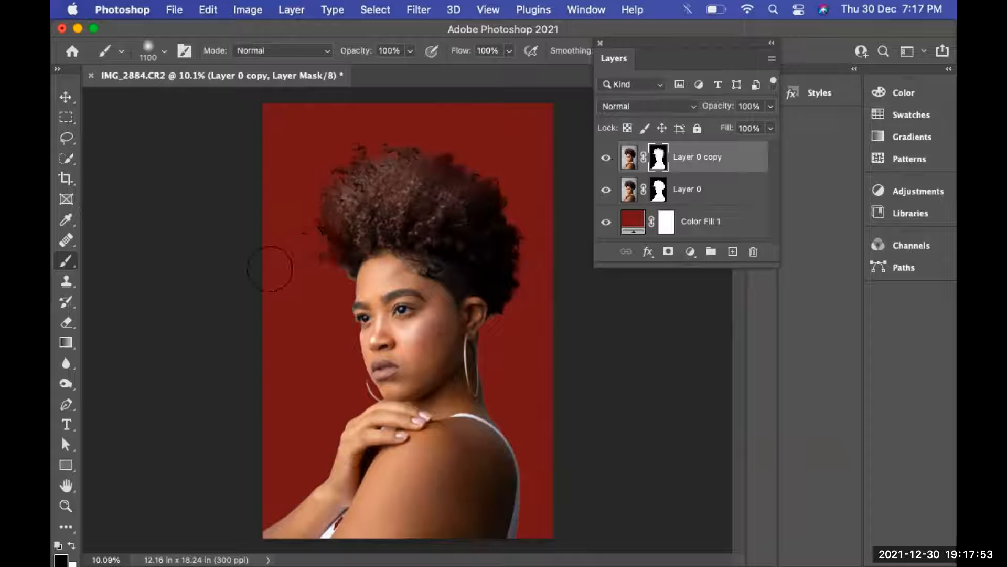
Reduce the brush size to 300 and touch up the curls near the forehead on the copy's mask.
{"action": "key", "text": "bracketleft"}
{"action": "key", "text": "bracketleft"}
{"action": "key", "text": "bracketleft"}
{"action": "key", "text": "bracketleft"}
{"action": "key", "text": "bracketleft"}
{"action": "key", "text": "bracketleft"}
{"action": "key", "text": "bracketleft"}
{"action": "key", "text": "bracketleft"}
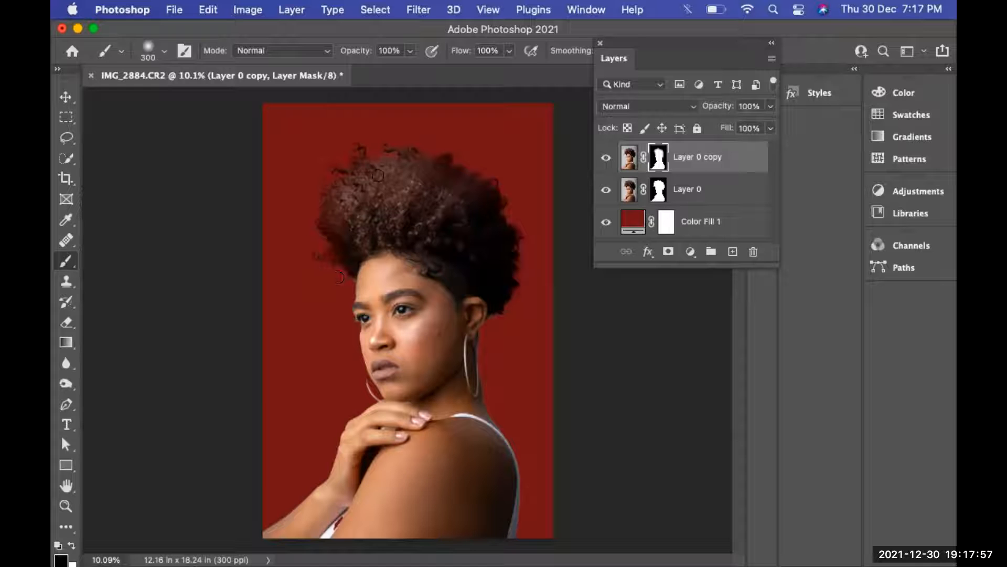
Enlarge the brush to 1000, soften the upper hair edge on the copy's mask, and inspect the blended hair.
{"action": "key", "text": "bracketright"}
{"action": "key", "text": "bracketright"}
{"action": "key", "text": "bracketright"}
{"action": "key", "text": "bracketright"}
{"action": "key", "text": "bracketright"}
{"action": "key", "text": "bracketright"}
{"action": "key", "text": "bracketright"}
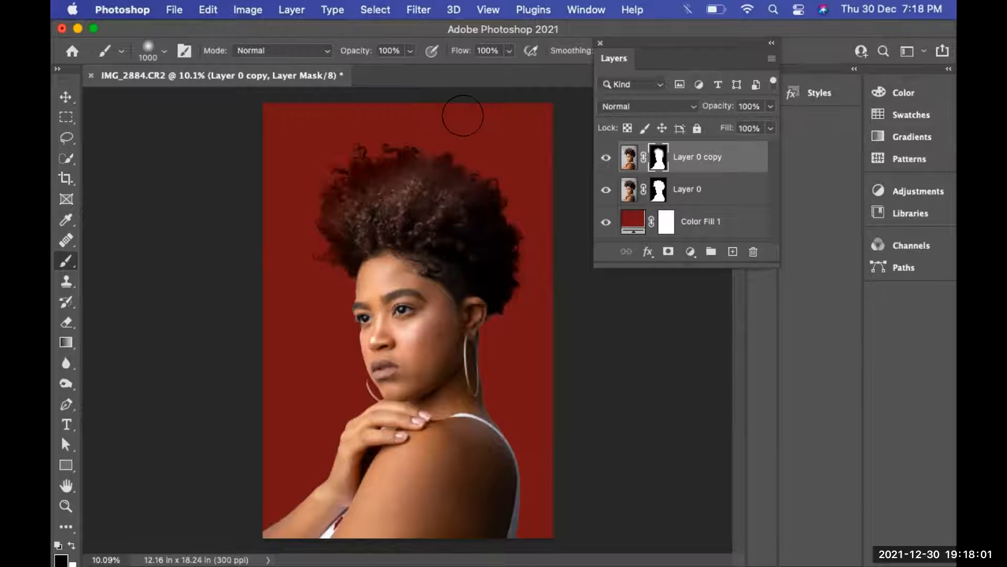
{"action": "key", "text": "z"}
{"action": "left_click", "coordinate": [441, 233]}
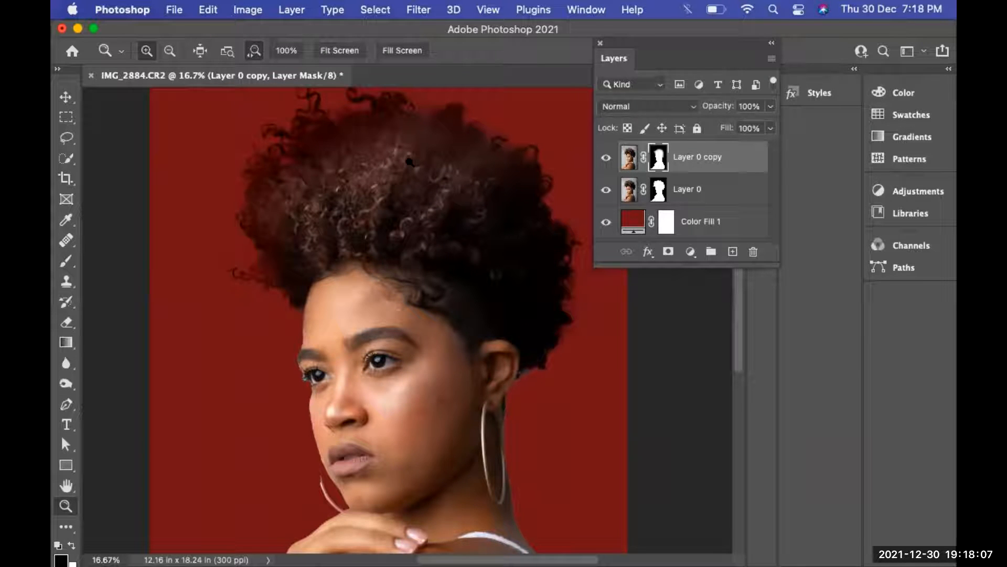
{"action": "left_click_drag", "start_coordinate": [398, 181], "coordinate": [359, 169]}
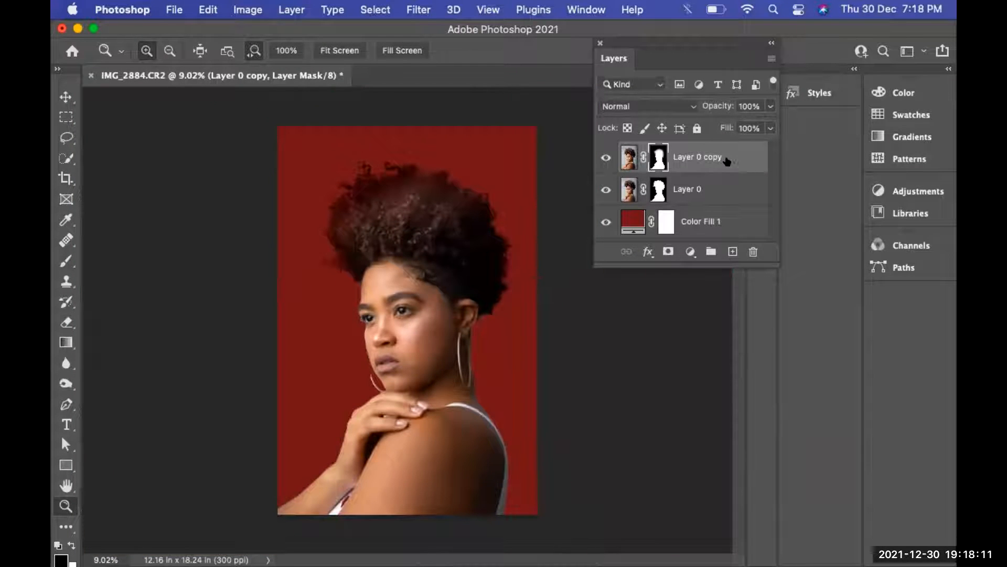
Add a Levels adjustment layer above the portrait copy and clip it to that layer.
{"action": "left_click", "coordinate": [691, 252]}
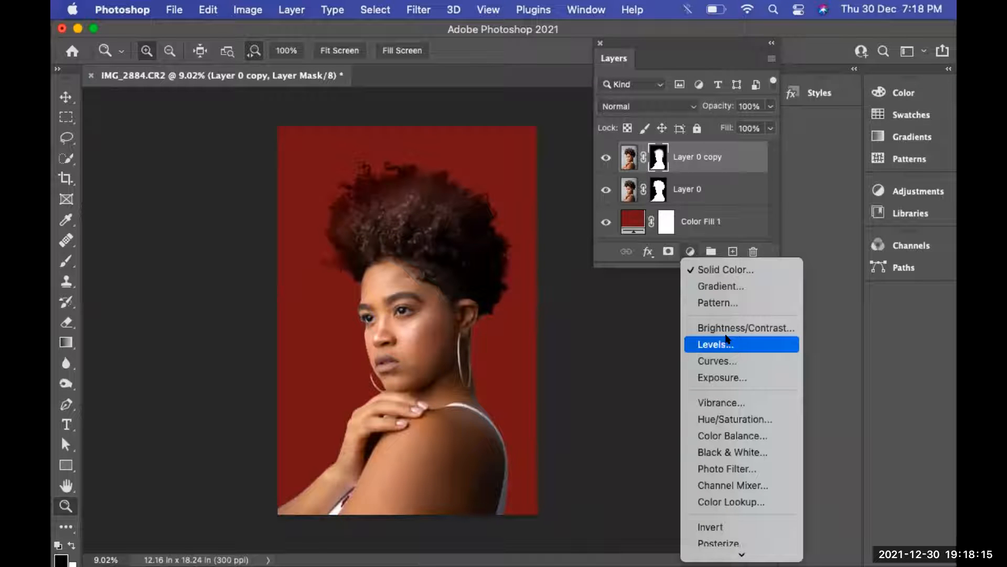
{"action": "left_click", "coordinate": [727, 342]}
{"action": "left_click_drag", "start_coordinate": [358, 246], "coordinate": [791, 250]}
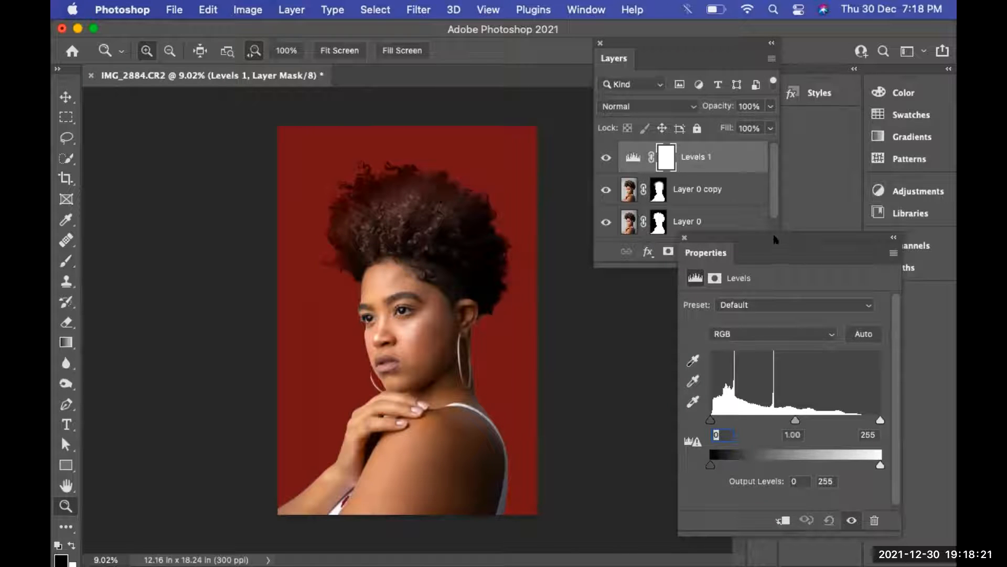
{"action": "left_click_drag", "start_coordinate": [775, 239], "coordinate": [783, 158]}
{"action": "left_click", "coordinate": [789, 438]}
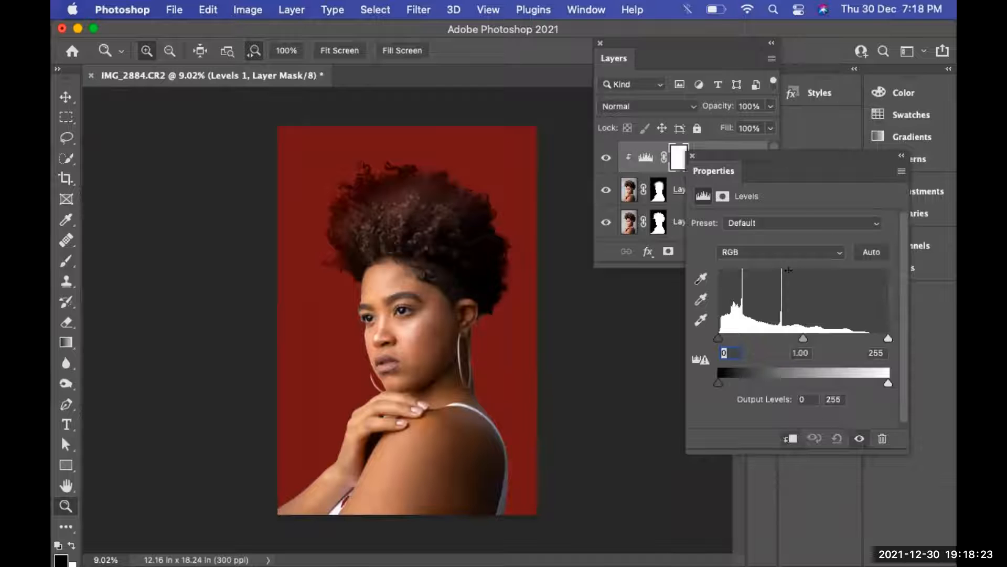
Darken the Levels midtones to 0.61 and invert the adjustment's layer mask to black.
{"action": "left_click_drag", "start_coordinate": [801, 339], "coordinate": [825, 336]}
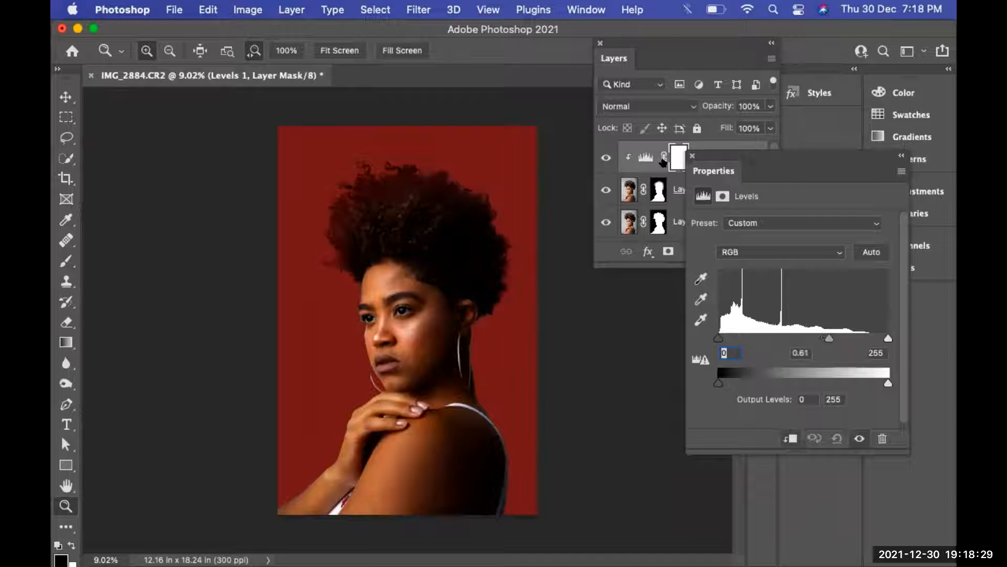
{"action": "left_click", "coordinate": [677, 161]}
{"action": "key", "text": "super+i"}
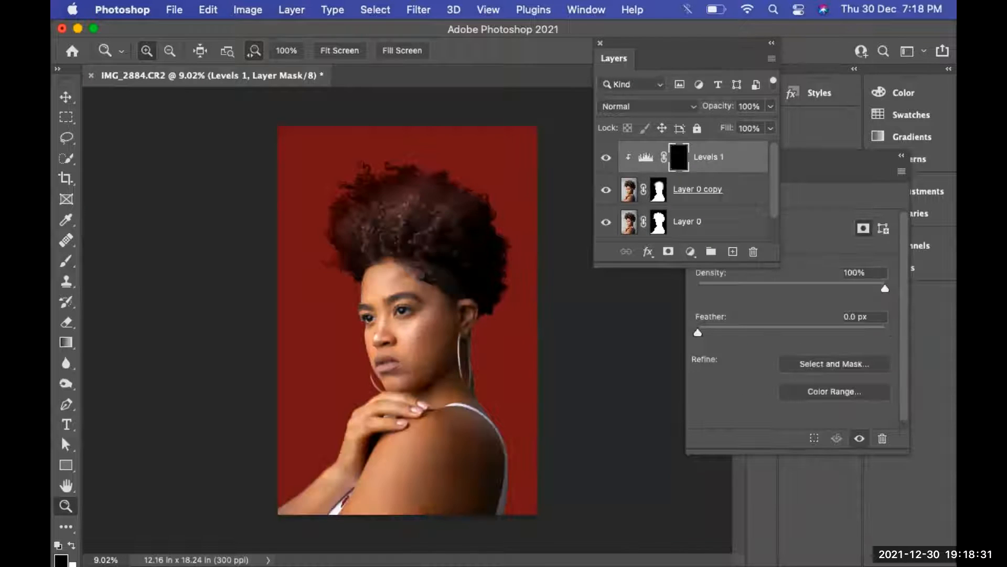
Paint white over the woman's hair on the Levels 1 layer mask with a soft 1500 px brush.
{"action": "key", "text": "b"}
{"action": "key", "text": "bracketright"}
{"action": "key", "text": "bracketright"}
{"action": "key", "text": "bracketright"}
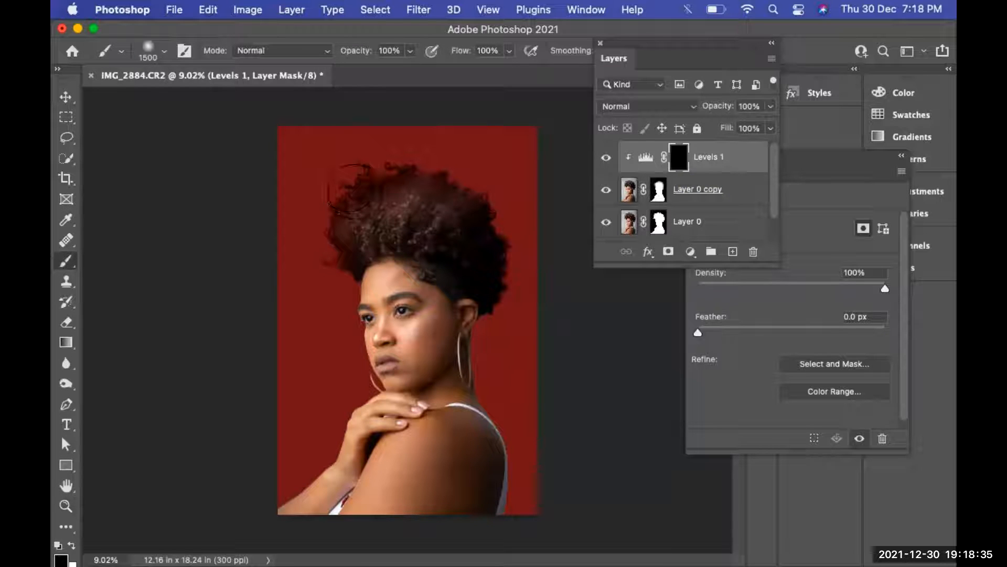
{"action": "key", "text": "x"}
{"action": "mouse_move", "coordinate": [355, 192]}
{"action": "left_mouse_down"}
{"action": "mouse_move", "coordinate": [362, 205]}
{"action": "mouse_move", "coordinate": [425, 205]}
{"action": "mouse_move", "coordinate": [343, 192]}
{"action": "mouse_move", "coordinate": [347, 231]}
{"action": "mouse_move", "coordinate": [419, 236]}
{"action": "mouse_move", "coordinate": [409, 187]}
{"action": "mouse_move", "coordinate": [347, 144]}
{"action": "left_mouse_up"}
Recolor the Color Fill 1 background layer to a very dark maroon.
{"action": "key", "text": "z"}
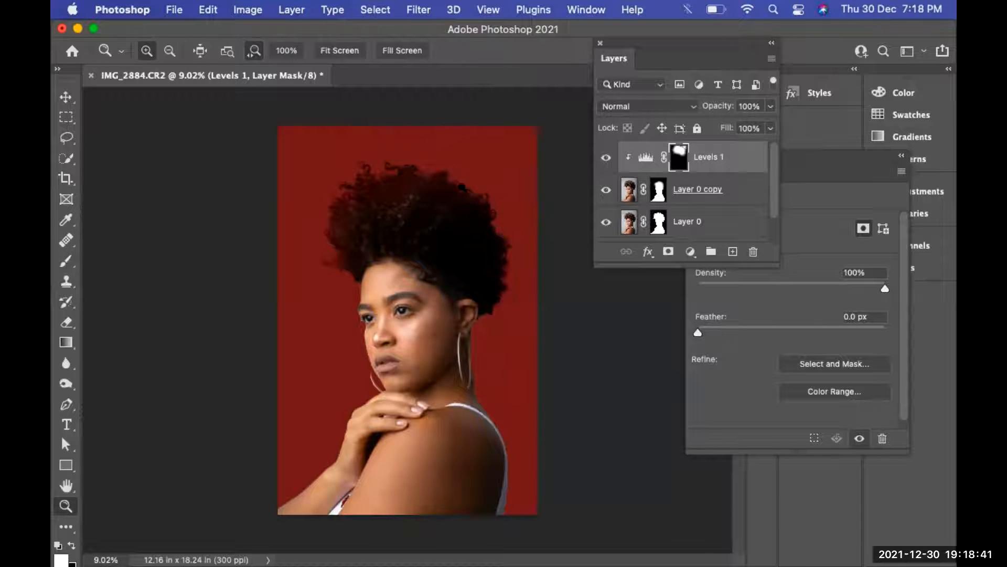
{"action": "left_click", "coordinate": [496, 225]}
{"action": "left_click", "coordinate": [496, 225]}
{"action": "scroll", "coordinate": [328, 320], "scroll_direction": "down", "scroll_amount": 4}
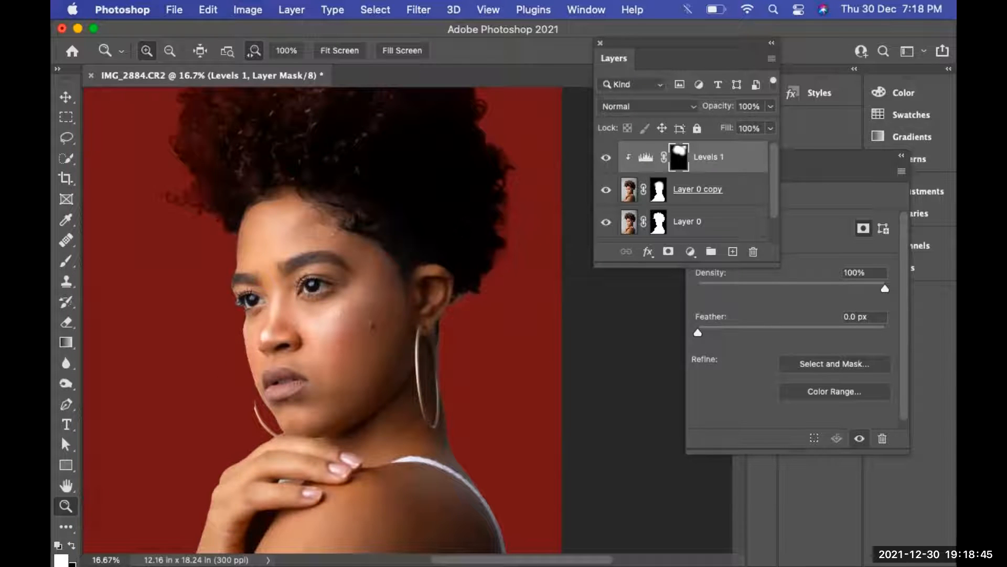
{"action": "key", "text": "super+minus"}
{"action": "key", "text": "super+minus"}
{"action": "key", "text": "super+minus"}
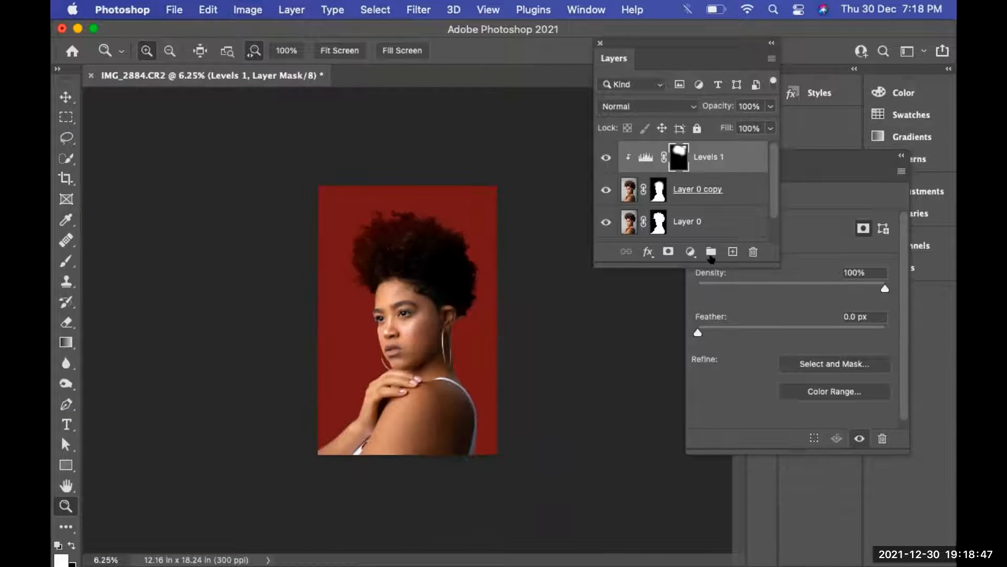
{"action": "left_click_drag", "start_coordinate": [698, 269], "coordinate": [693, 430]}
{"action": "left_click", "coordinate": [636, 257]}
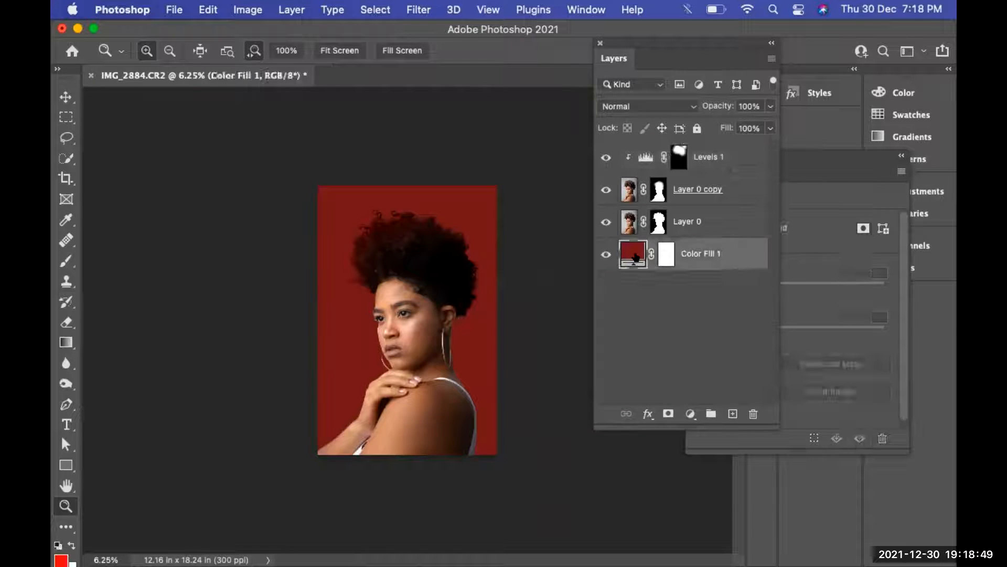
{"action": "double_click", "coordinate": [636, 257]}
{"action": "left_click", "coordinate": [733, 411]}
{"action": "left_click_drag", "start_coordinate": [759, 424], "coordinate": [737, 251]}
{"action": "left_click", "coordinate": [898, 234]}
{"action": "key", "text": "z"}
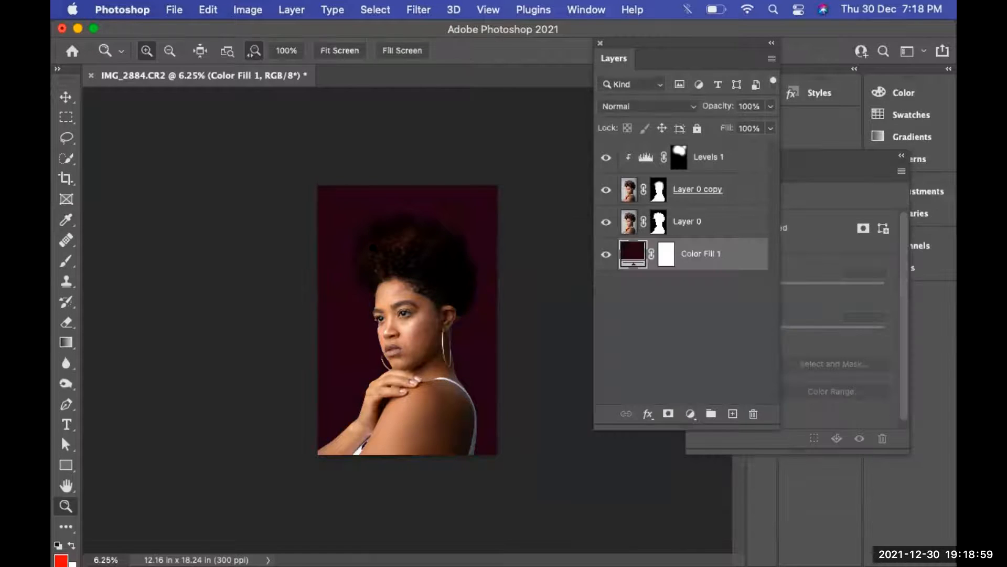
Set the Color Fill 1 background to dark olive, hex 211f02.
{"action": "key", "text": "super+plus"}
{"action": "key", "text": "super+plus"}
{"action": "key", "text": "super+plus"}
{"action": "scroll", "coordinate": [408, 320], "scroll_direction": "right", "scroll_amount": 2}
{"action": "scroll", "coordinate": [408, 320], "scroll_direction": "up", "scroll_amount": 1}
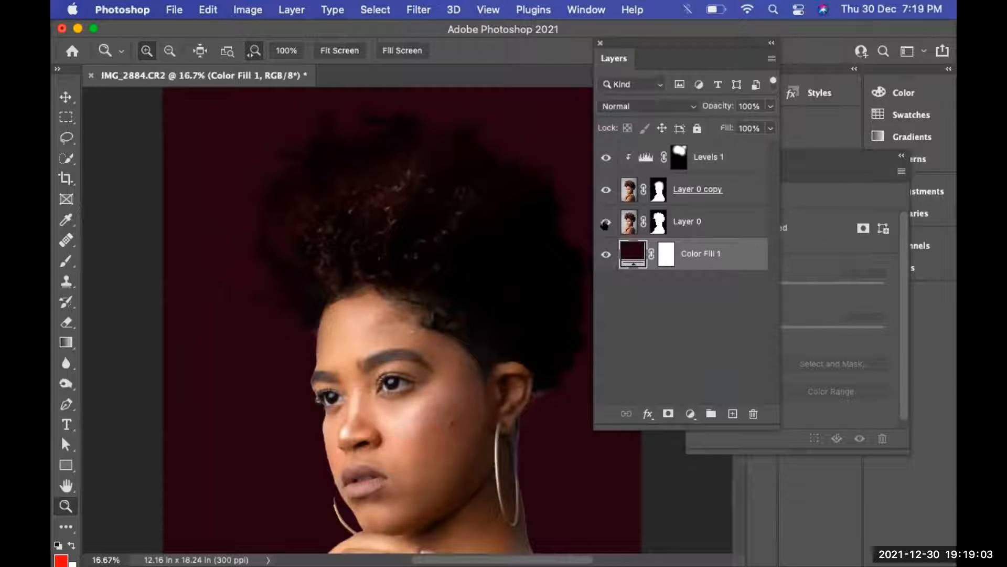
{"action": "double_click", "coordinate": [630, 258]}
{"action": "left_click_drag", "start_coordinate": [762, 415], "coordinate": [760, 405]}
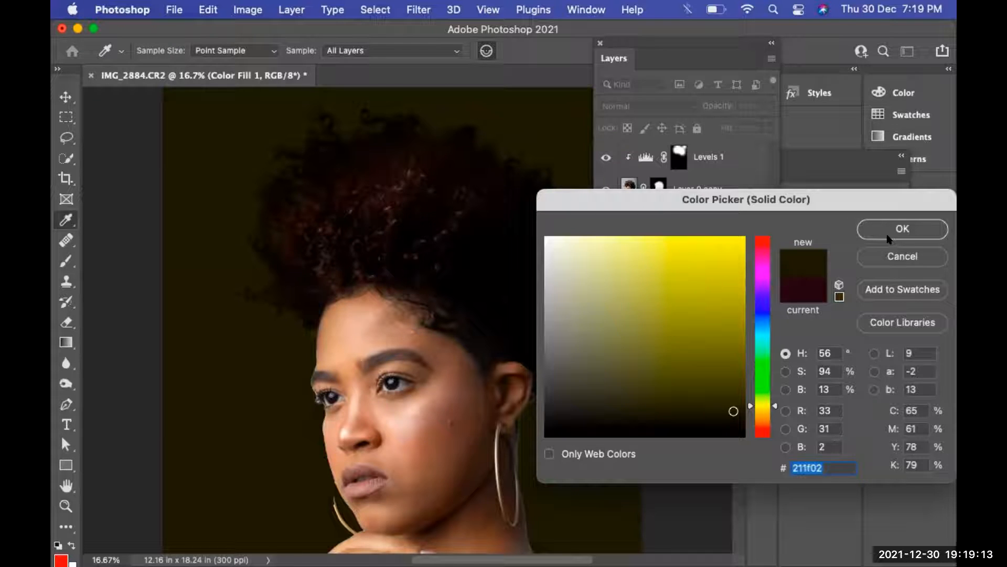
{"action": "left_click", "coordinate": [910, 230]}
{"action": "key", "text": "z"}
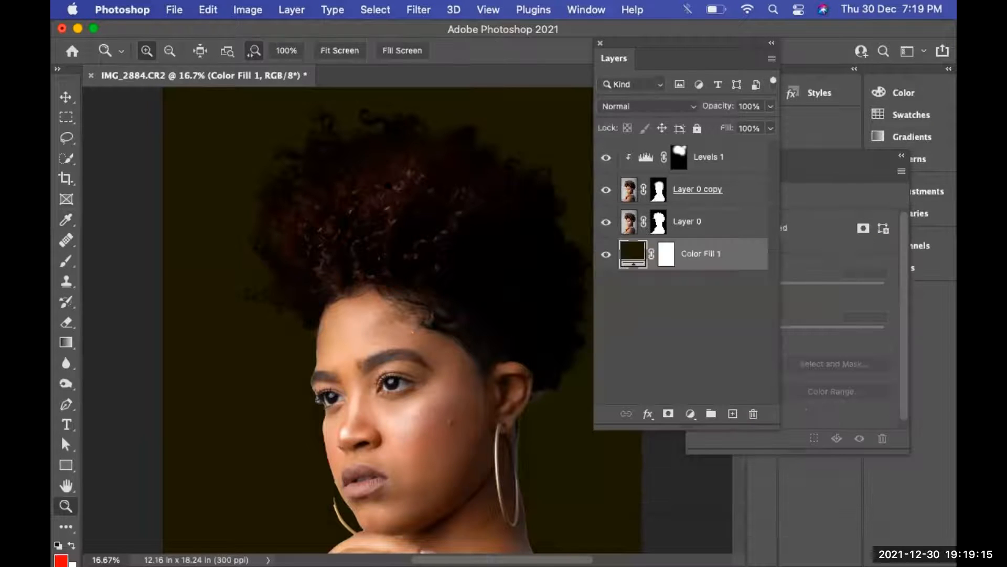
Select the Levels 1 layer mask and examine how the hair edges blend into the dark background.
{"action": "left_click", "coordinate": [679, 157]}
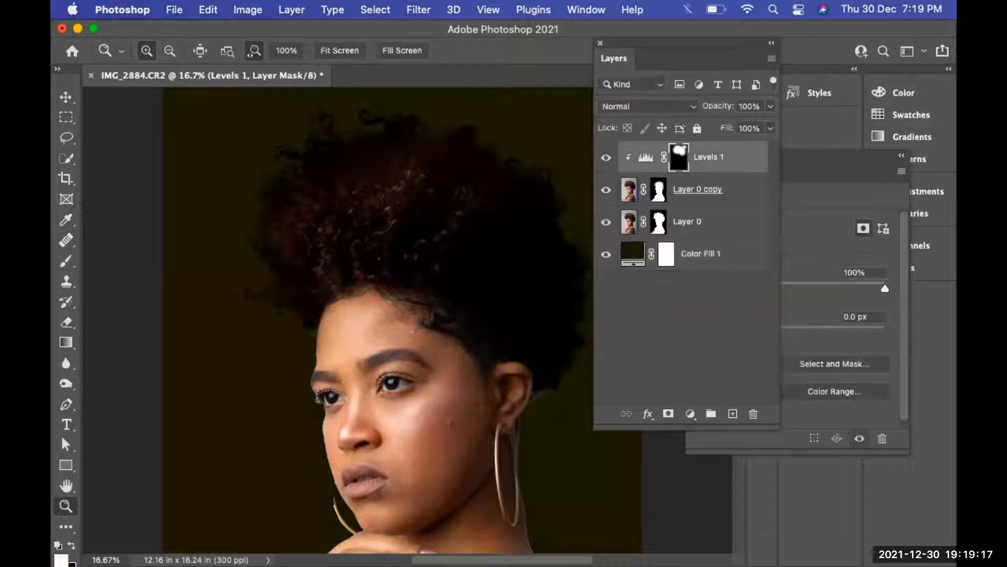
{"action": "scroll", "coordinate": [367, 314], "scroll_direction": "right", "scroll_amount": 3}
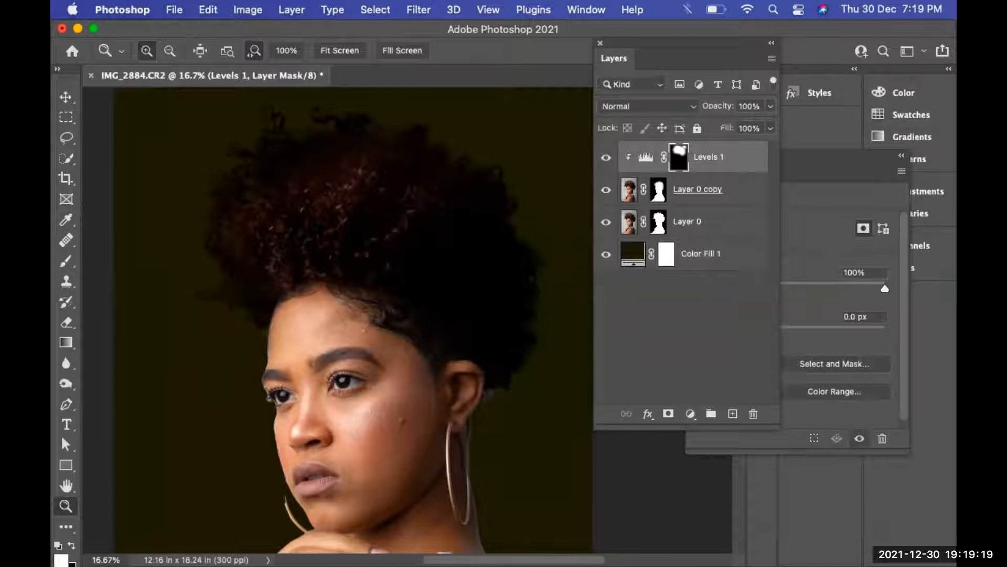
{"action": "scroll", "coordinate": [341, 315], "scroll_direction": "left", "scroll_amount": 3}
{"action": "scroll", "coordinate": [341, 314], "scroll_direction": "down", "scroll_amount": 2}
{"action": "key", "text": "super+minus"}
{"action": "key", "text": "super+minus"}
{"action": "key", "text": "super+minus"}
{"action": "key", "text": "super+minus"}
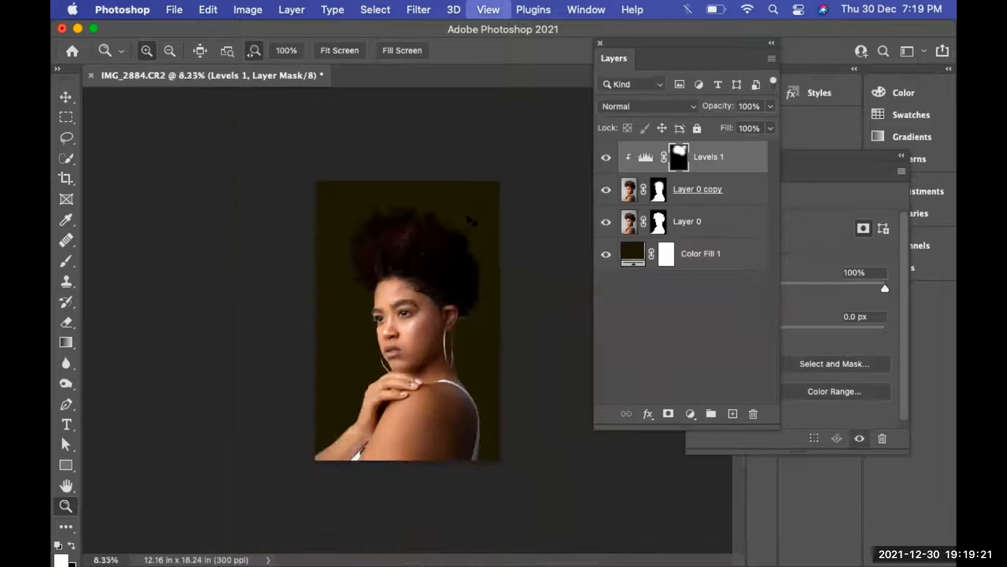
{"action": "key", "text": "super+plus"}
{"action": "key", "text": "super+plus"}
{"action": "key", "text": "super+plus"}
{"action": "key", "text": "super+plus"}
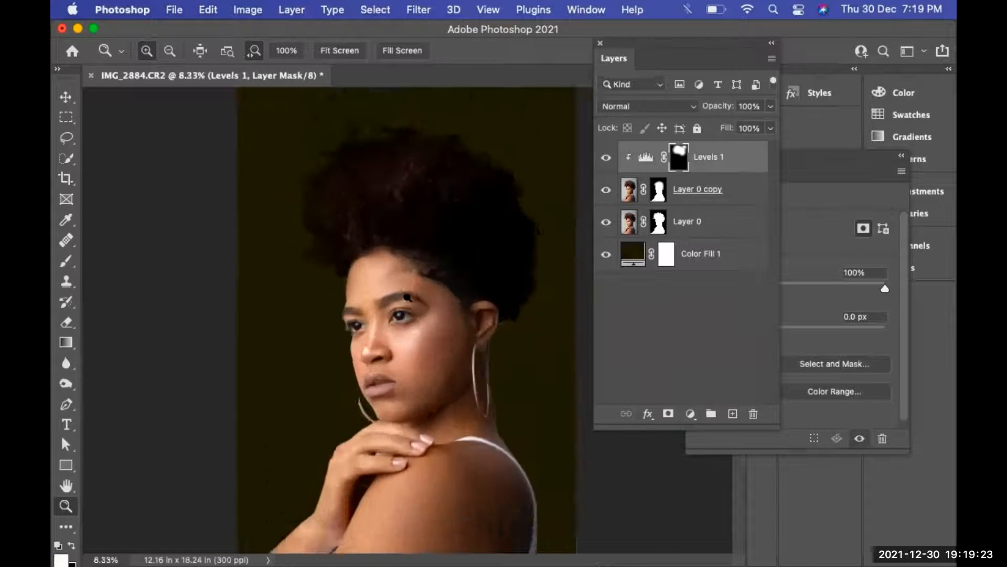
{"action": "scroll", "coordinate": [368, 315], "scroll_direction": "up", "scroll_amount": 1}
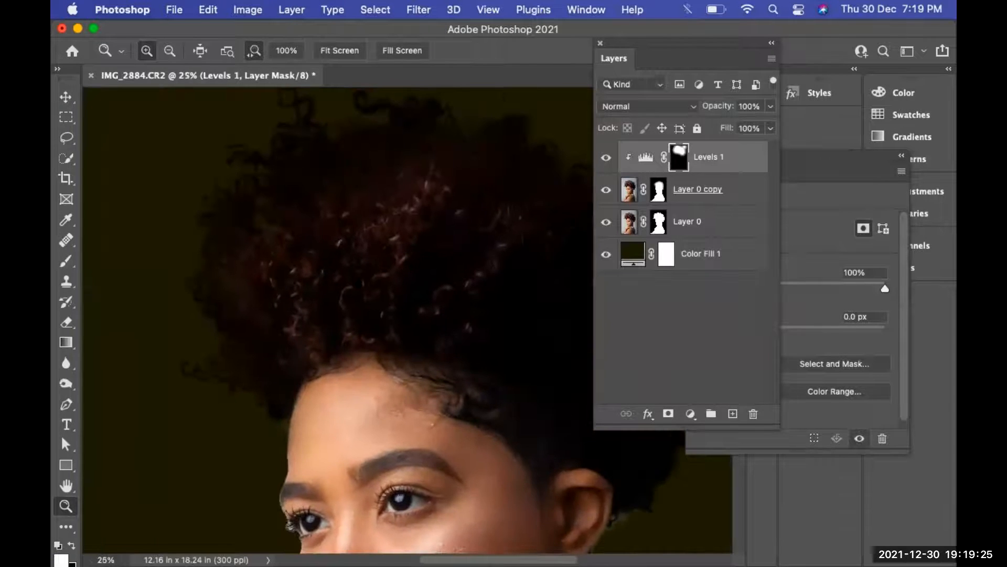
{"action": "scroll", "coordinate": [367, 315], "scroll_direction": "up", "scroll_amount": 2}
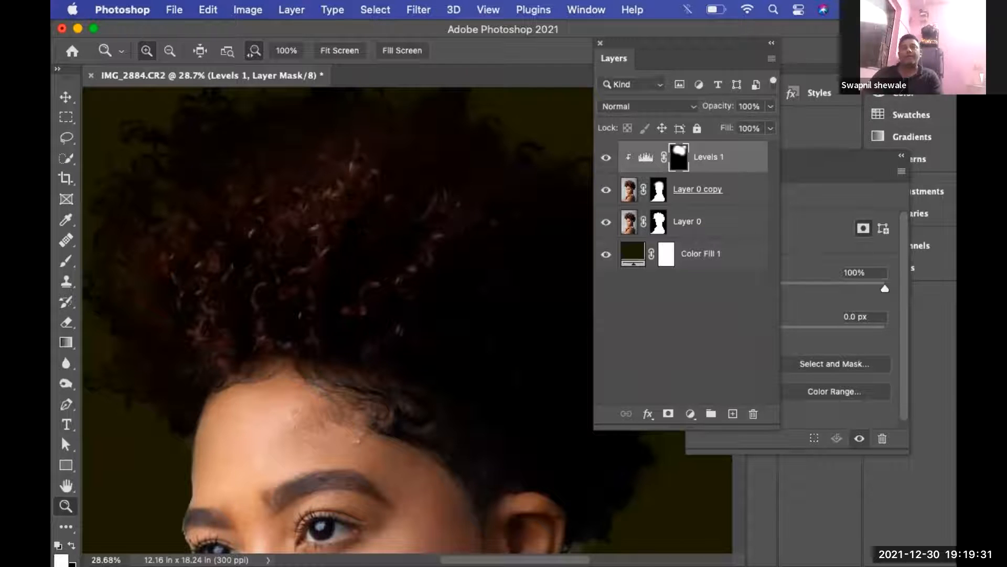
Set the Color Fill 1 background to a medium olive, hex 8b874d.
{"action": "key", "text": "super+minus"}
{"action": "key", "text": "super+minus"}
{"action": "key", "text": "super+minus"}
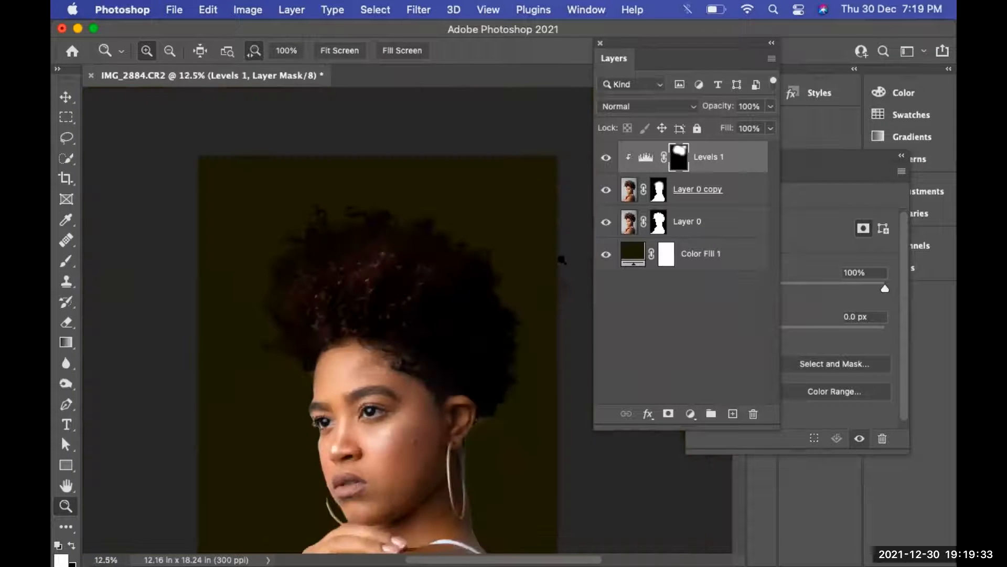
{"action": "double_click", "coordinate": [630, 252]}
{"action": "left_click", "coordinate": [612, 267]}
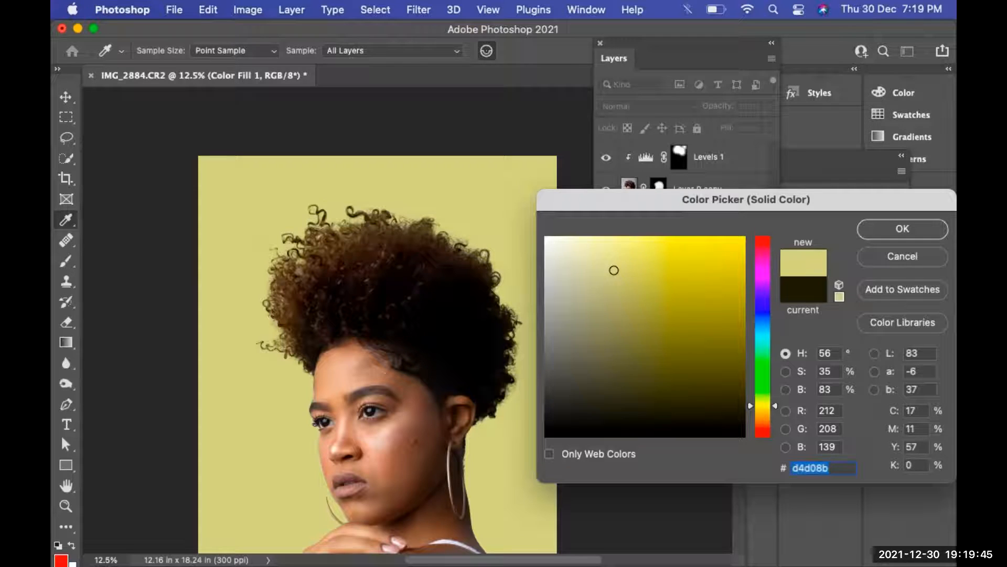
{"action": "mouse_move", "coordinate": [654, 360]}
{"action": "left_mouse_down"}
{"action": "mouse_move", "coordinate": [665, 386]}
{"action": "mouse_move", "coordinate": [634, 327]}
{"action": "left_mouse_up"}
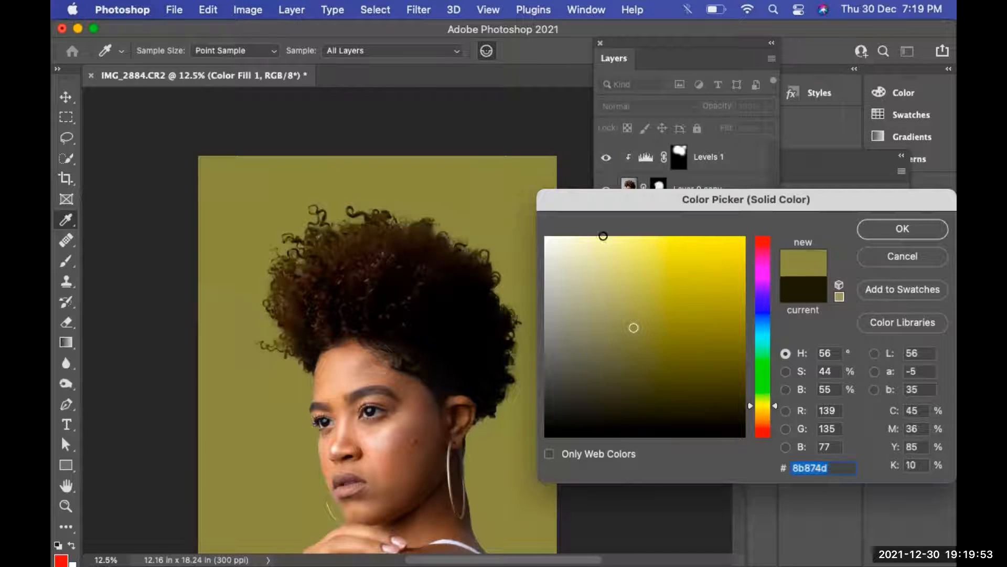
{"action": "left_click", "coordinate": [925, 230]}
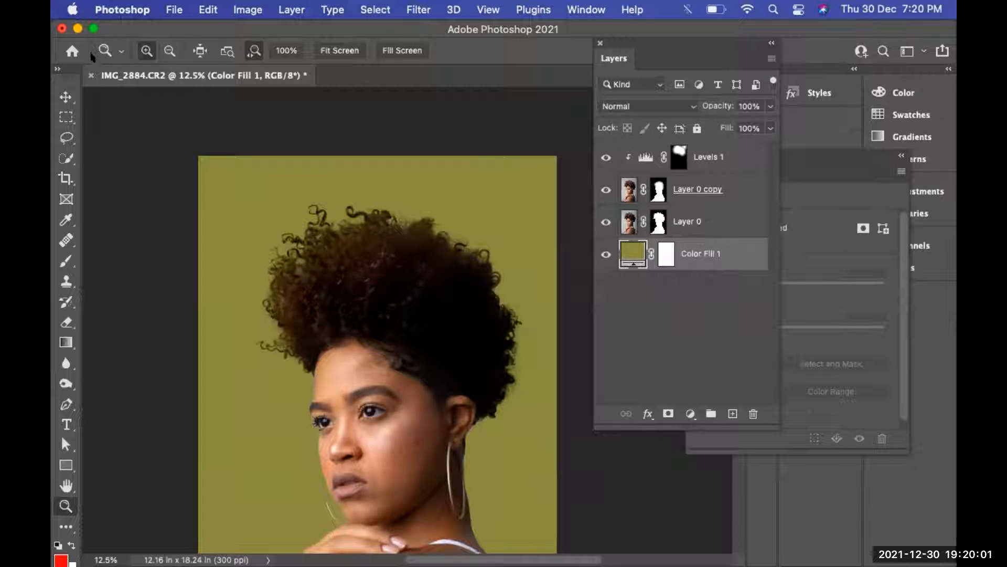
Close IMG_2884.CR2 without saving the changes and switch to Adobe Bridge.
{"action": "left_click", "coordinate": [85, 78]}
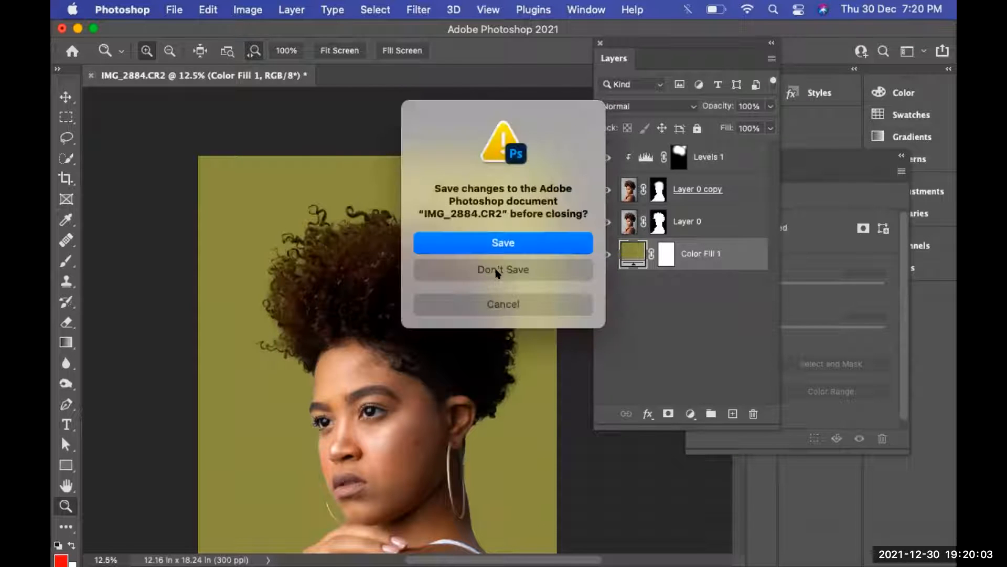
{"action": "left_click", "coordinate": [496, 268]}
{"action": "key", "text": "super+Tab"}
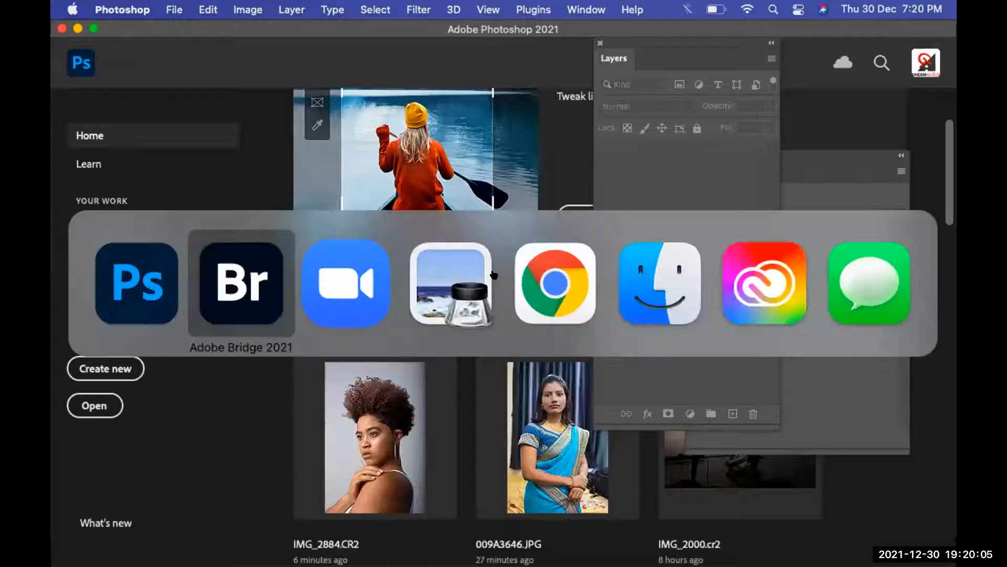
{"action": "scroll", "coordinate": [845, 266], "scroll_direction": "down", "scroll_amount": 10}
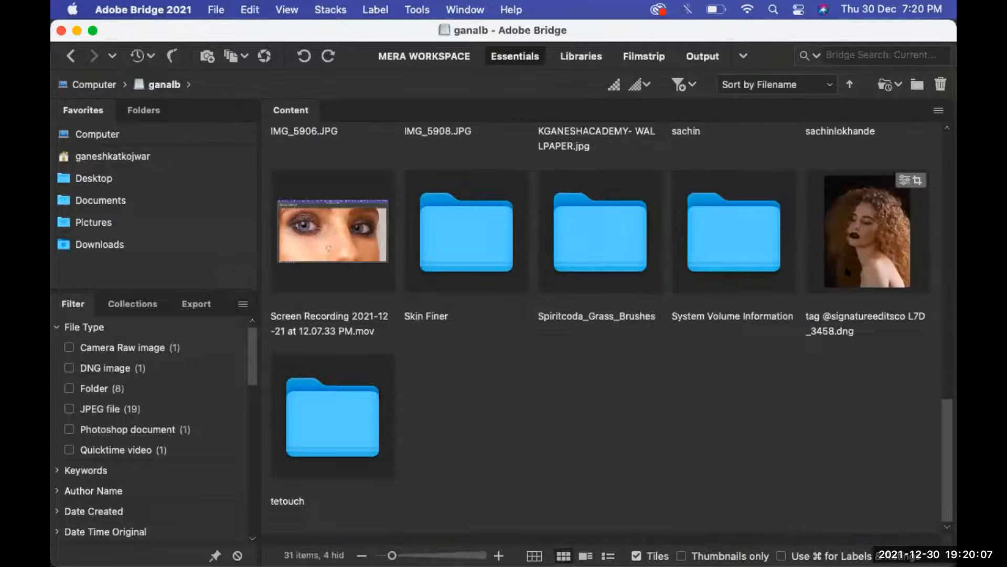
{"action": "left_click", "coordinate": [889, 223]}
{"action": "double_click", "coordinate": [889, 223]}
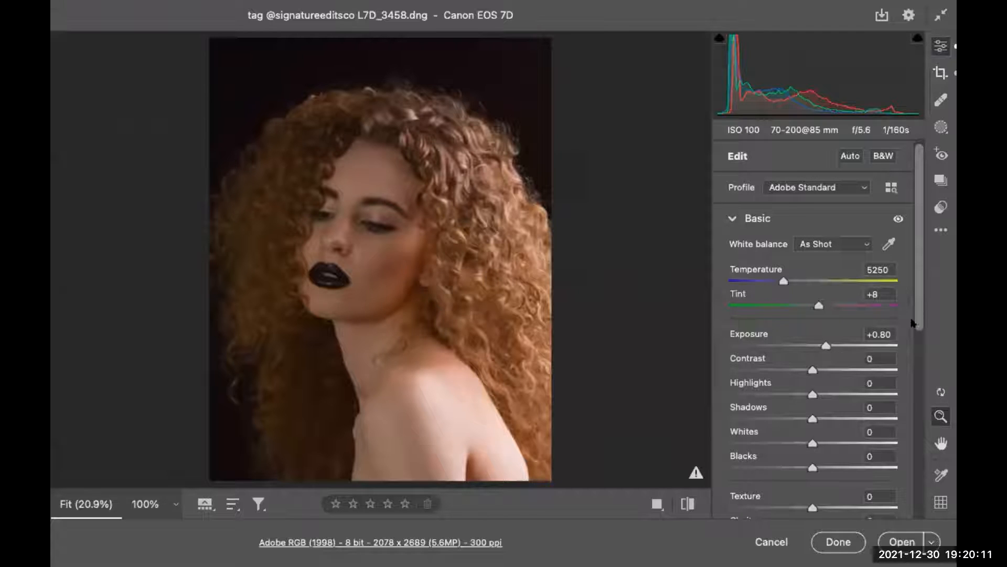
{"action": "left_click", "coordinate": [941, 73]}
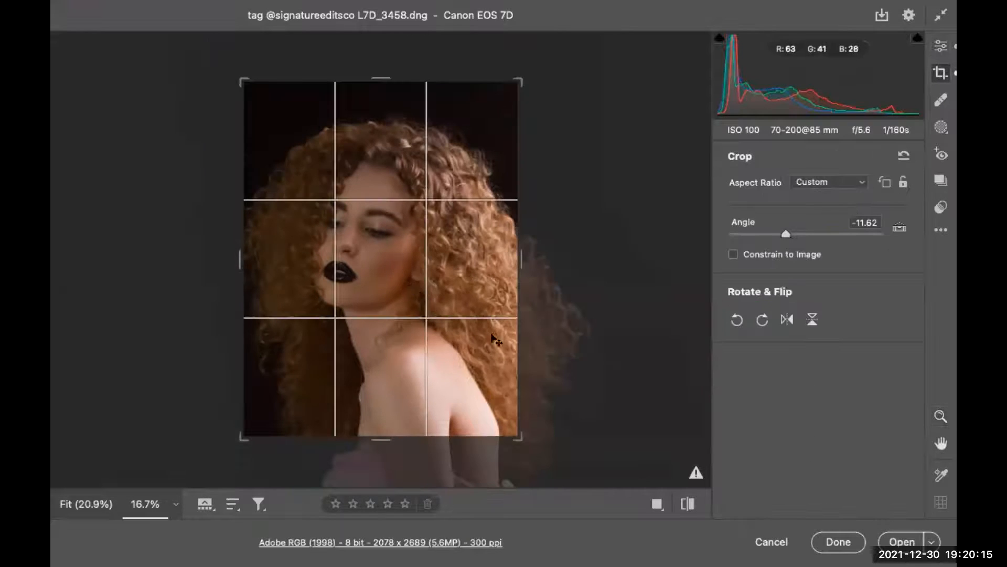
{"action": "key", "text": "Return"}
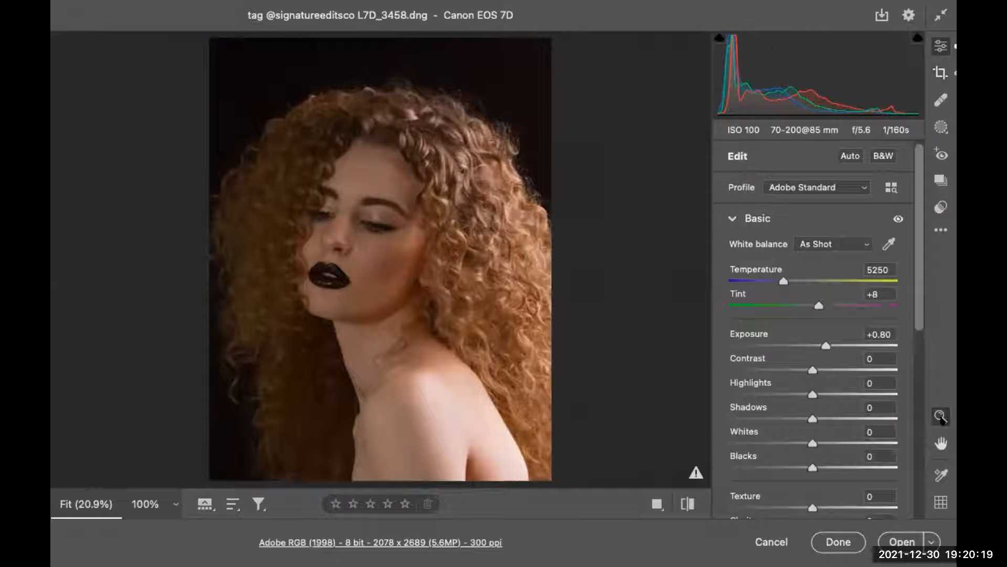
{"action": "key", "text": "Return"}
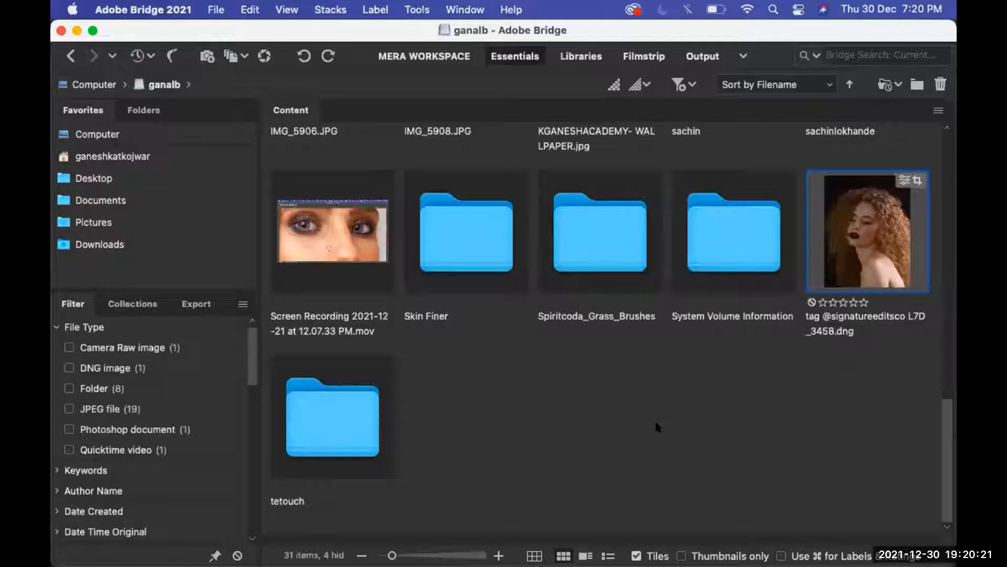
{"action": "right_click", "coordinate": [862, 248]}
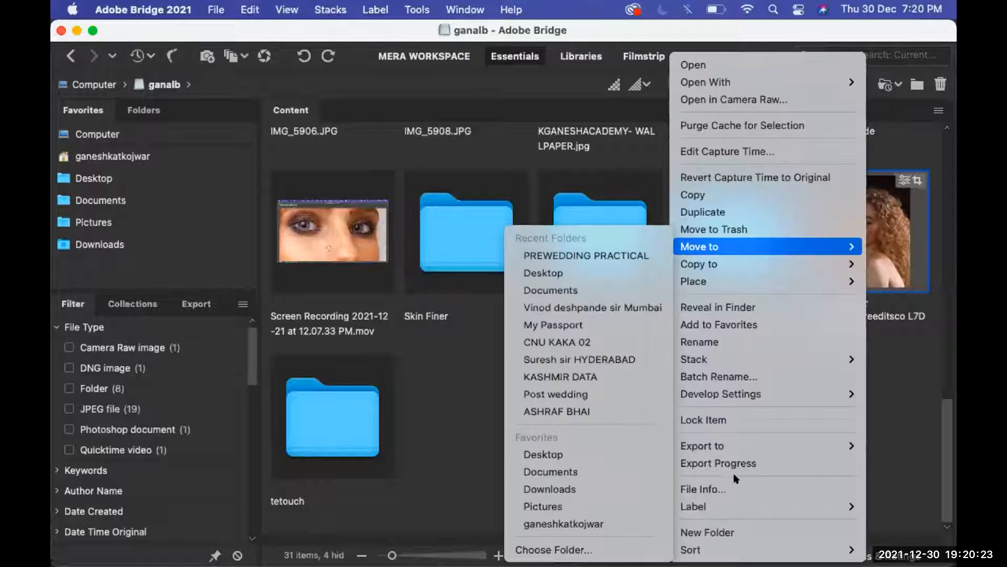
{"action": "left_click", "coordinate": [650, 416]}
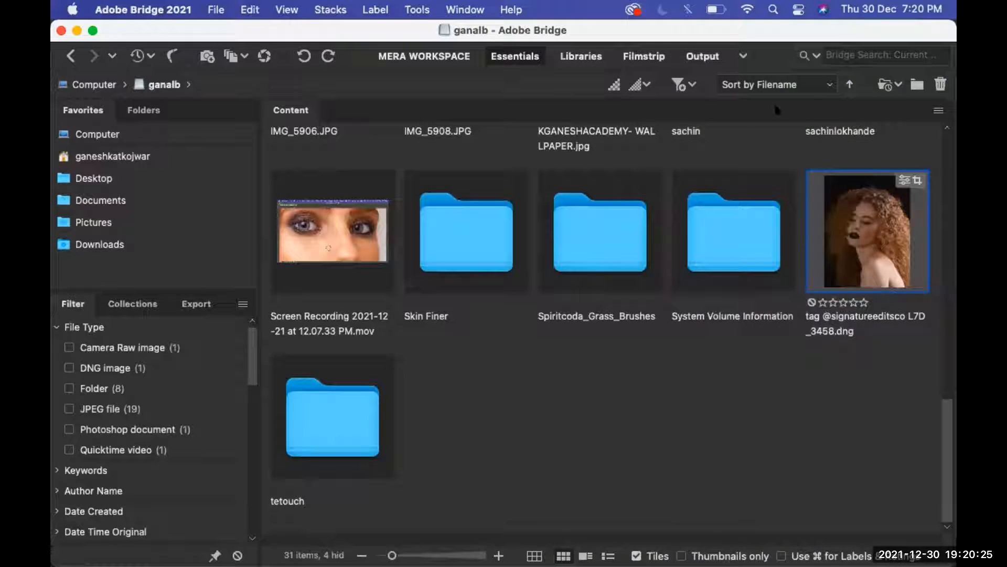
{"action": "right_click", "coordinate": [867, 196]}
{"action": "mouse_move", "coordinate": [714, 394]}
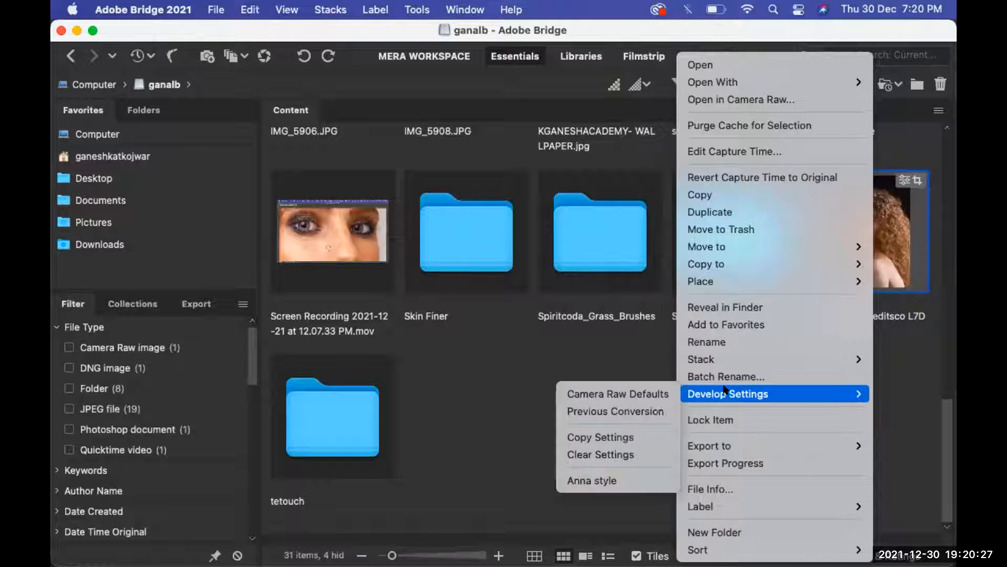
{"action": "left_click", "coordinate": [627, 452]}
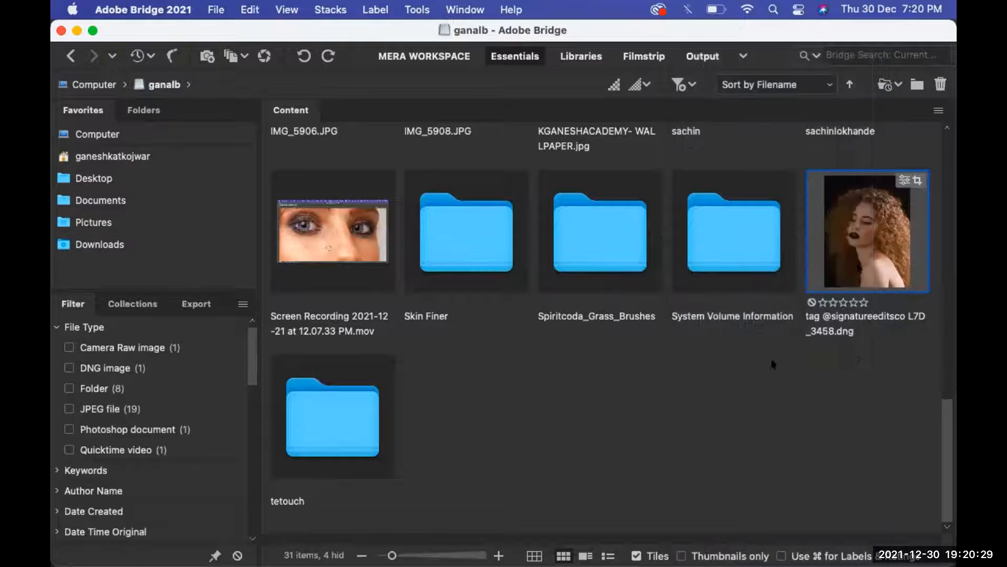
Reopen the DNG portrait in Camera Raw and examine the curly hair strands and edges up close.
{"action": "double_click", "coordinate": [856, 248]}
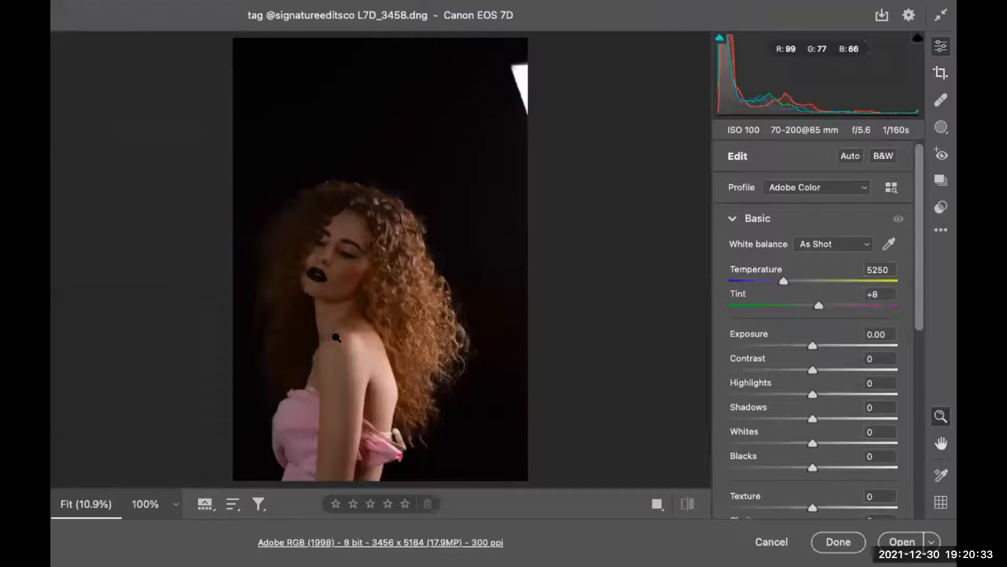
{"action": "left_click", "coordinate": [370, 295]}
{"action": "left_click", "coordinate": [371, 295]}
{"action": "left_click_drag", "start_coordinate": [432, 293], "coordinate": [467, 284]}
{"action": "key", "text": "h"}
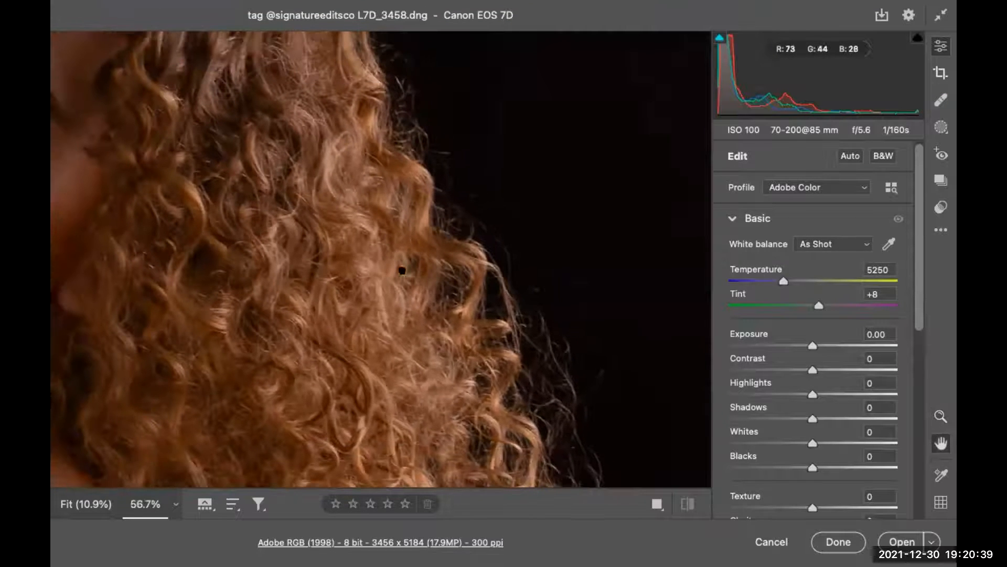
{"action": "left_click_drag", "start_coordinate": [400, 270], "coordinate": [503, 234]}
{"action": "left_click_drag", "start_coordinate": [294, 230], "coordinate": [525, 380]}
{"action": "left_click_drag", "start_coordinate": [328, 236], "coordinate": [510, 362]}
{"action": "left_click_drag", "start_coordinate": [388, 120], "coordinate": [463, 201]}
{"action": "left_click_drag", "start_coordinate": [373, 411], "coordinate": [436, 157]}
{"action": "key", "text": "z"}
{"action": "left_click_drag", "start_coordinate": [227, 329], "coordinate": [190, 329]}
{"action": "key", "text": "space"}
{"action": "left_click_drag", "start_coordinate": [478, 334], "coordinate": [329, 229]}
{"action": "key", "text": "super+minus"}
{"action": "key", "text": "super+minus"}
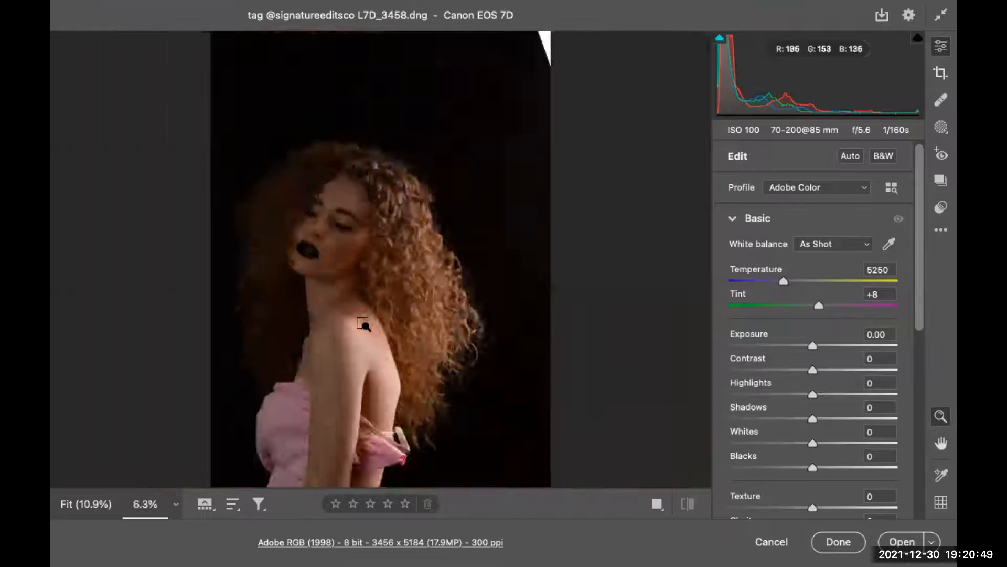
Open the raw portrait as a Photoshop document and convert its locked Background into a regular layer.
{"action": "key", "text": "super+0"}
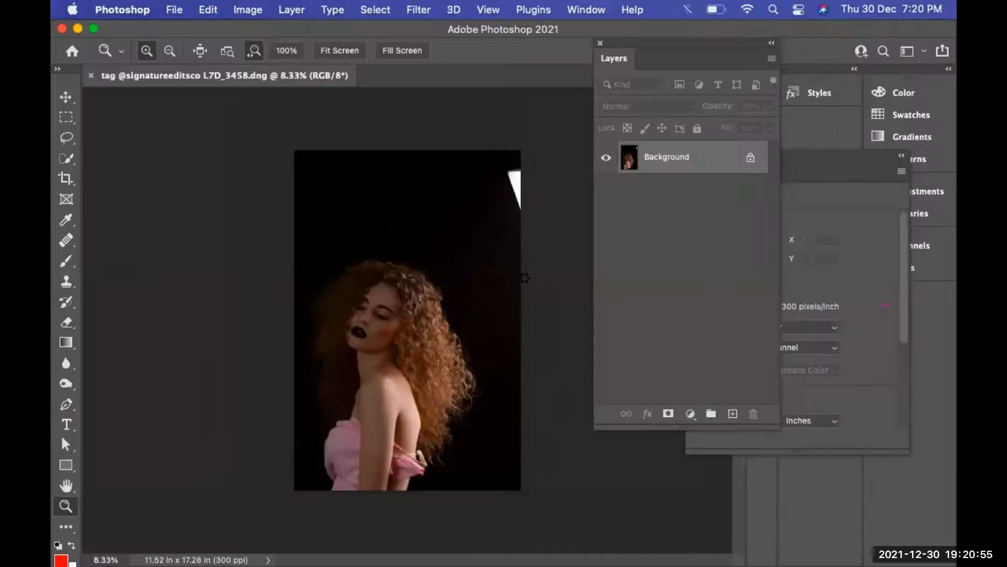
{"action": "double_click", "coordinate": [725, 158]}
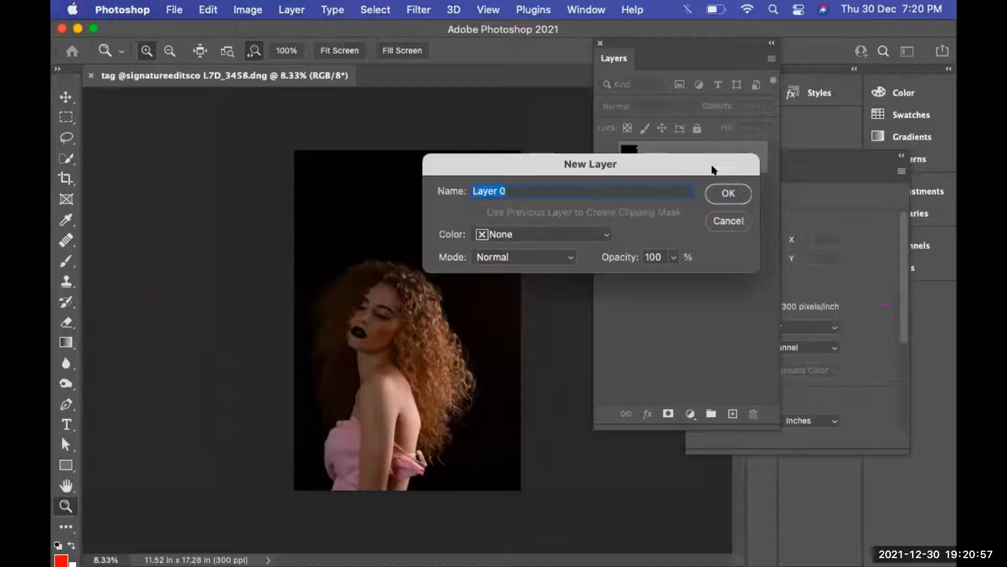
{"action": "left_click", "coordinate": [730, 192]}
Enlarge the portrait with Free Transform to about 14.44 by 21.67 in and reveal the whole layer by expanding the canvas.
{"action": "key", "text": "super+t"}
{"action": "left_click_drag", "start_coordinate": [401, 147], "coordinate": [407, 65]}
{"action": "left_click_drag", "start_coordinate": [484, 282], "coordinate": [506, 282]}
{"action": "key", "text": "Return"}
{"action": "key", "text": "z"}
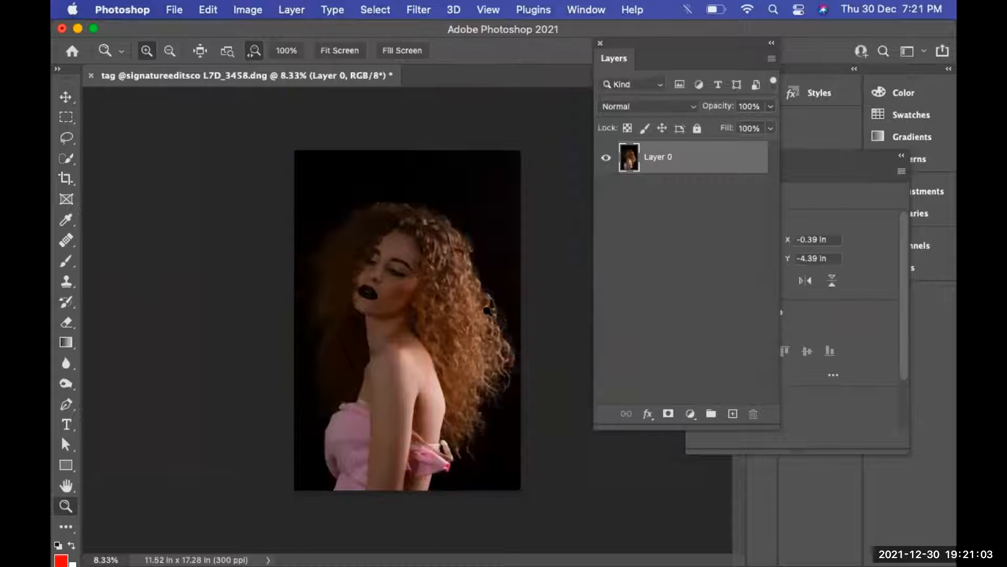
{"action": "left_click", "coordinate": [243, 11]}
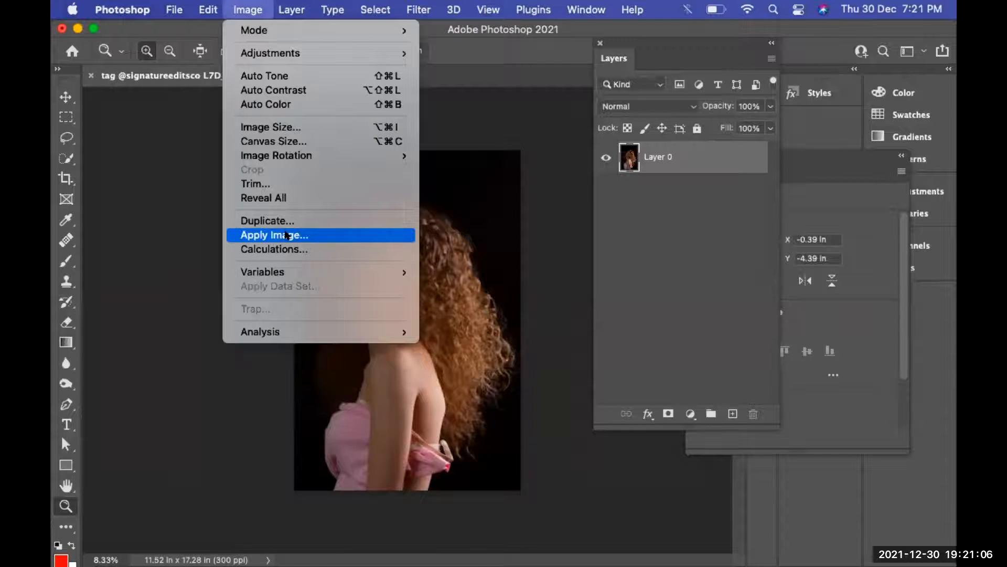
{"action": "left_click", "coordinate": [288, 197]}
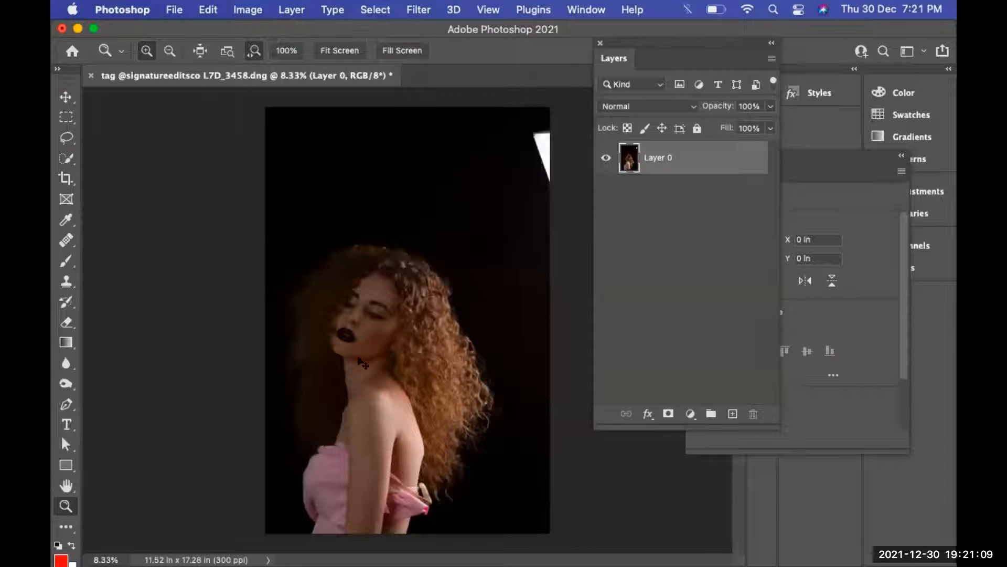
Move the portrait layer 1.26 in up and 1.48 in to the right on the canvas.
{"action": "key", "text": "v"}
{"action": "left_click_drag", "start_coordinate": [362, 362], "coordinate": [359, 333]}
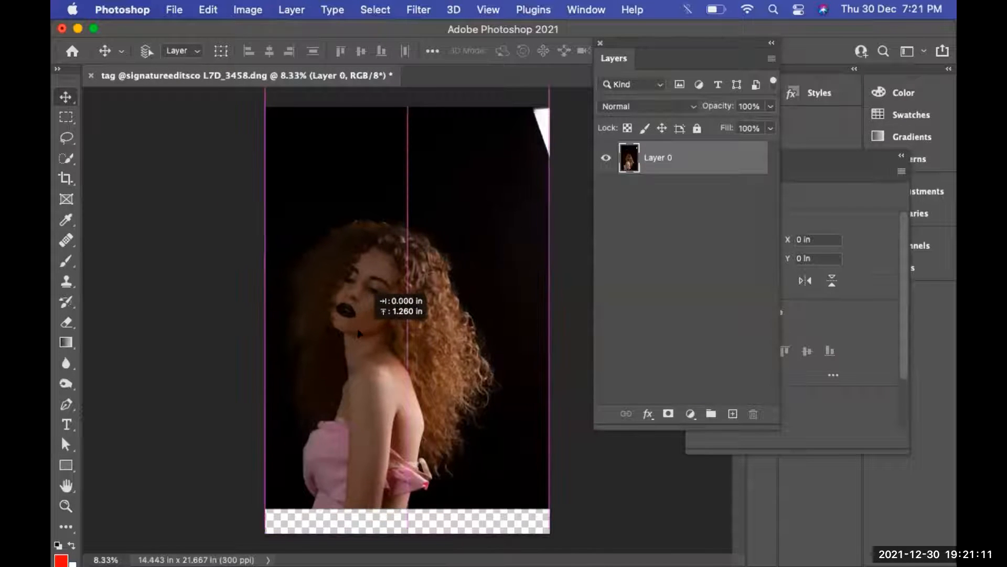
{"action": "key", "text": "z"}
{"action": "left_click", "coordinate": [362, 340]}
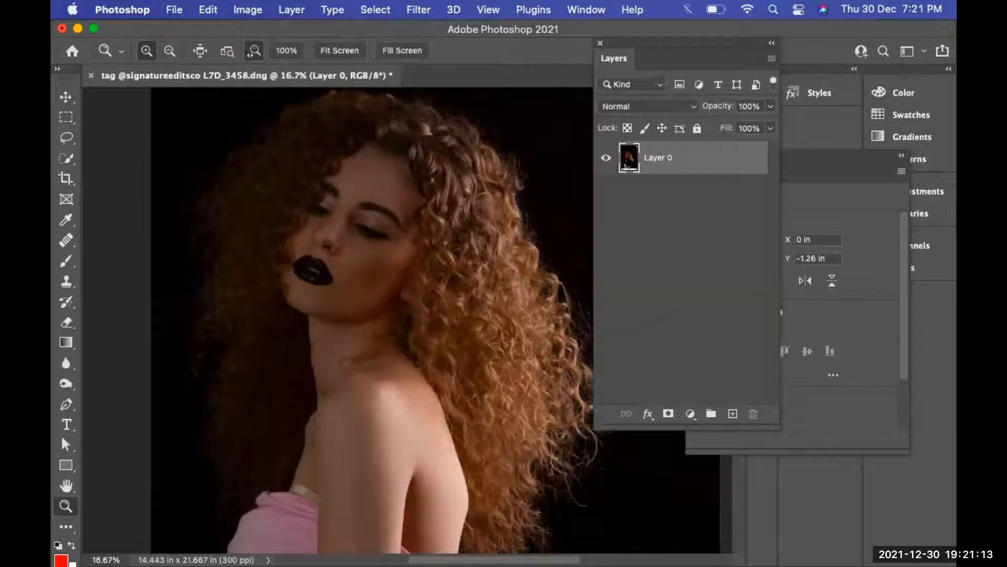
{"action": "key", "text": "super+minus"}
{"action": "key", "text": "super+minus"}
{"action": "key", "text": "super+minus"}
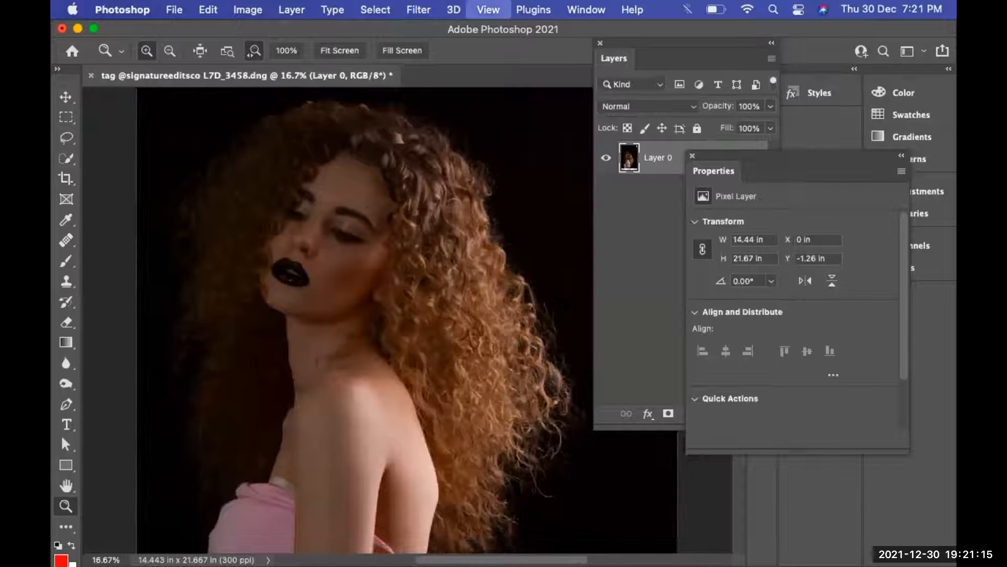
{"action": "key", "text": "super+minus"}
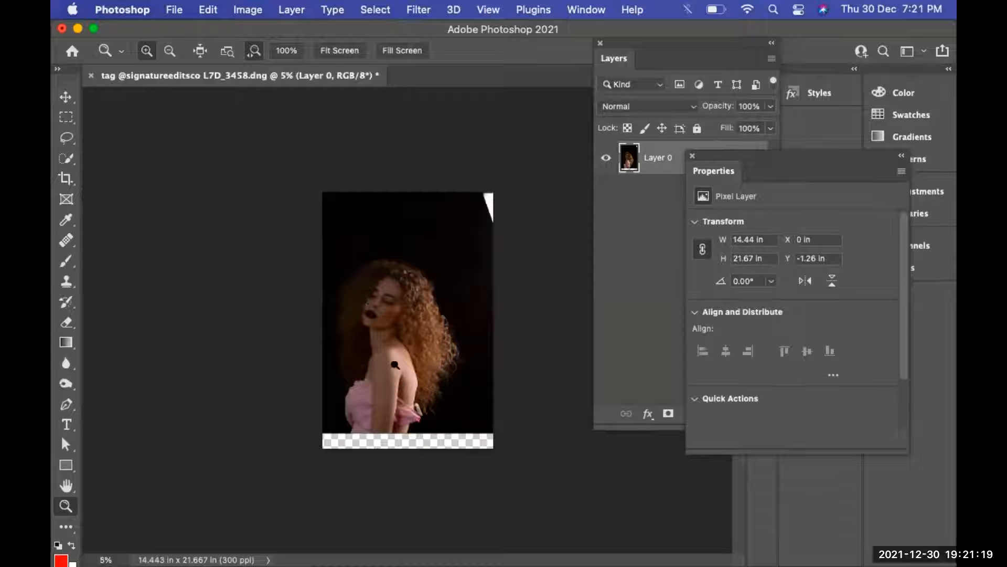
{"action": "left_click_drag", "start_coordinate": [394, 365], "coordinate": [413, 366]}
Start a Pen path at the bottom image edge and trace up the left outer contour of the pink dress.
{"action": "key", "text": "super+equal"}
{"action": "key", "text": "super+equal"}
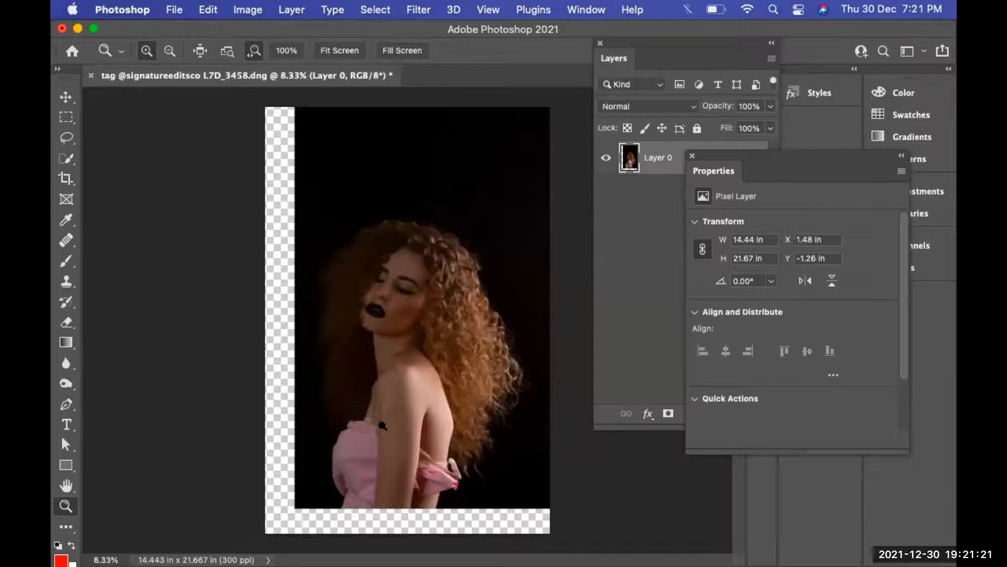
{"action": "left_click", "coordinate": [383, 425]}
{"action": "scroll", "coordinate": [394, 367], "scroll_direction": "down", "scroll_amount": 8}
{"action": "left_click", "coordinate": [375, 282]}
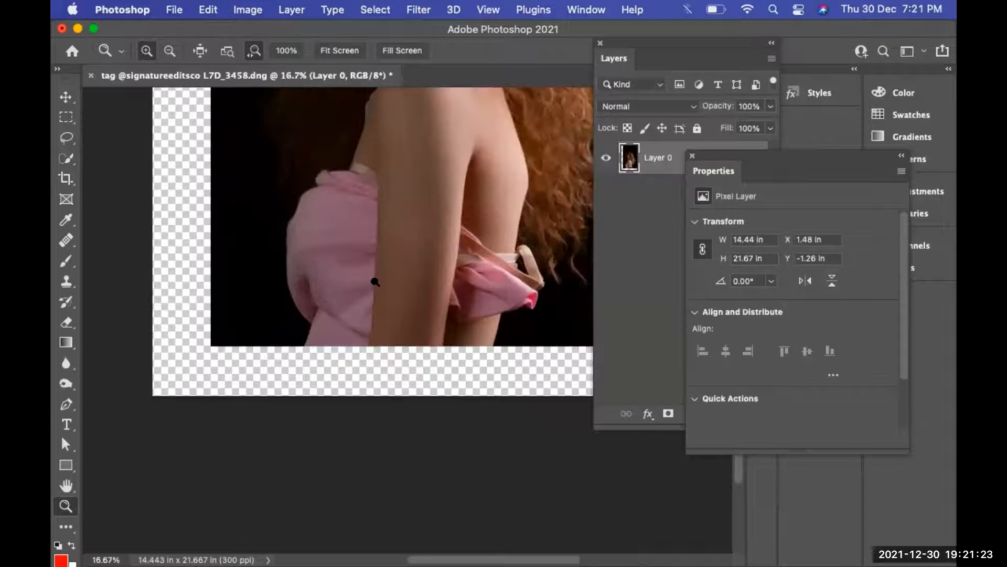
{"action": "key", "text": "p"}
{"action": "left_click", "coordinate": [306, 345]}
{"action": "left_click", "coordinate": [314, 326]}
{"action": "left_click_drag", "start_coordinate": [295, 305], "coordinate": [291, 278]}
{"action": "left_click", "coordinate": [291, 262]}
{"action": "left_click", "coordinate": [288, 239]}
{"action": "left_click", "coordinate": [293, 216]}
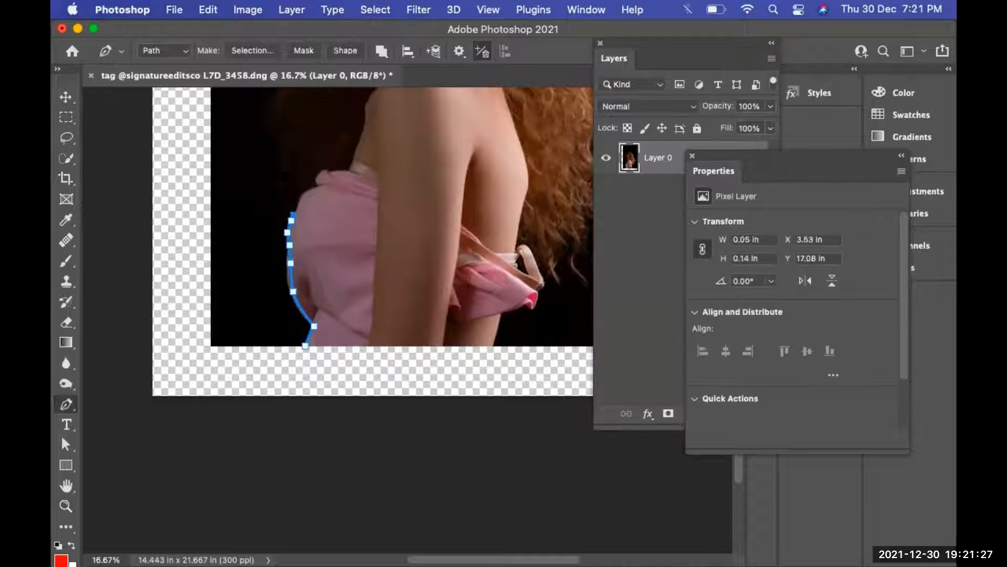
Continue the path from the top of the dress up the left side of the dark hair to about mouth height.
{"action": "left_click_drag", "start_coordinate": [294, 209], "coordinate": [338, 378]}
{"action": "left_click", "coordinate": [331, 338]}
{"action": "left_click", "coordinate": [324, 319]}
{"action": "left_click", "coordinate": [317, 297]}
{"action": "left_click", "coordinate": [316, 260]}
{"action": "left_click", "coordinate": [325, 237]}
{"action": "left_click", "coordinate": [329, 215]}
{"action": "left_click", "coordinate": [323, 189]}
{"action": "left_click", "coordinate": [313, 179]}
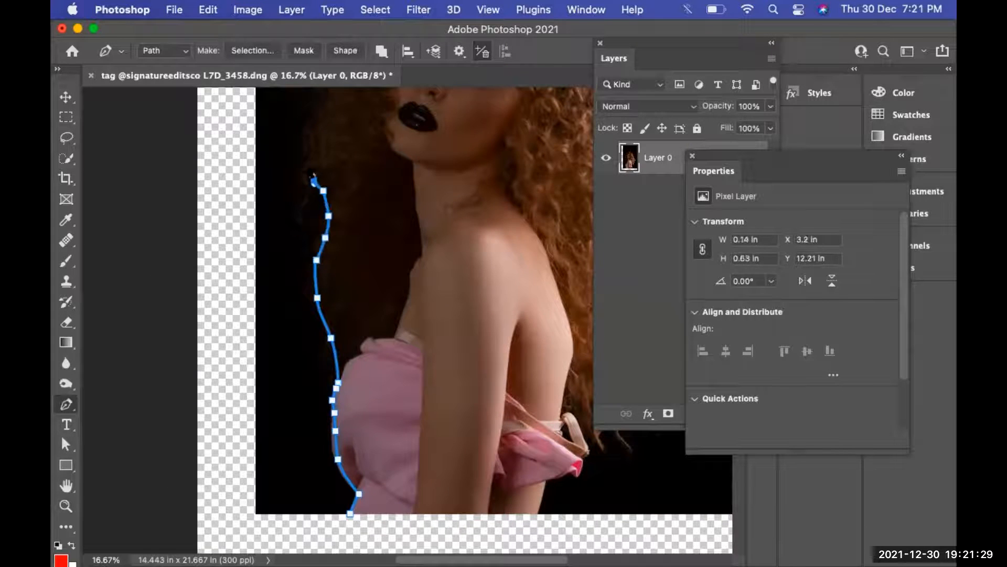
Extend the path up the left outer edge of the hair from mouth height to above the forehead.
{"action": "left_click_drag", "start_coordinate": [315, 157], "coordinate": [326, 304]}
{"action": "left_click", "coordinate": [325, 275]}
{"action": "left_click", "coordinate": [313, 238]}
{"action": "left_click", "coordinate": [310, 198]}
{"action": "left_click", "coordinate": [322, 172]}
{"action": "left_click", "coordinate": [333, 156]}
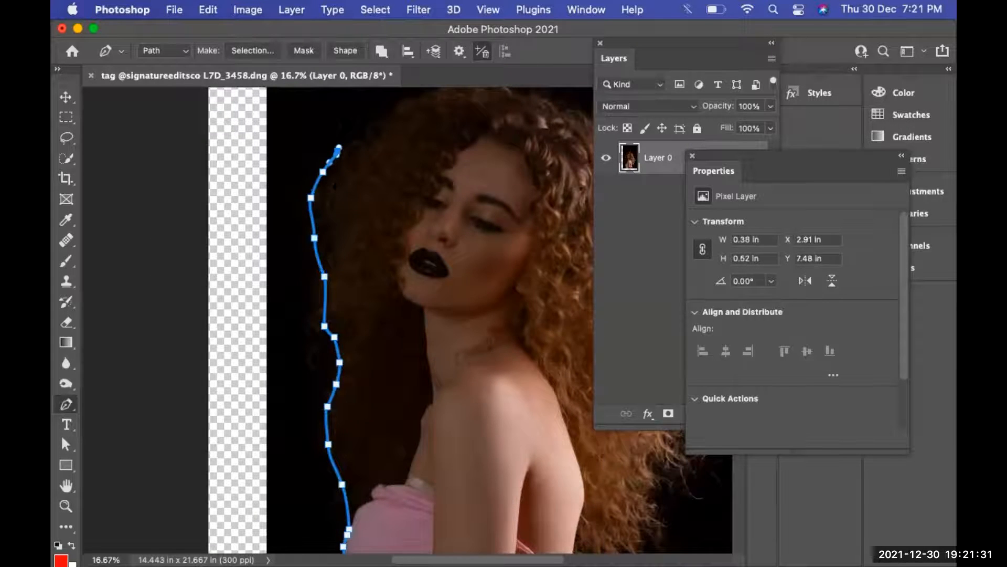
Trace the path over the crown of the curly hair from the upper left toward the right.
{"action": "left_click_drag", "start_coordinate": [338, 148], "coordinate": [308, 280]}
{"action": "left_click", "coordinate": [333, 257]}
{"action": "left_click", "coordinate": [354, 246]}
{"action": "left_click", "coordinate": [377, 233]}
{"action": "left_click", "coordinate": [409, 224]}
{"action": "left_click", "coordinate": [450, 216]}
{"action": "left_click", "coordinate": [473, 222]}
{"action": "left_click", "coordinate": [501, 228]}
{"action": "left_click", "coordinate": [519, 229]}
Carry the path from the crown down the upper right edge of the curls.
{"action": "left_click_drag", "start_coordinate": [520, 231], "coordinate": [365, 167]}
{"action": "left_click", "coordinate": [413, 193]}
{"action": "left_click", "coordinate": [447, 235]}
{"action": "left_click", "coordinate": [447, 248]}
{"action": "left_click", "coordinate": [452, 278]}
{"action": "left_click", "coordinate": [458, 293]}
{"action": "left_click", "coordinate": [475, 316]}
{"action": "left_click", "coordinate": [482, 332]}
Trace the path around the widest right-hand bulge of the curls and down to the lower hair ends.
{"action": "left_click_drag", "start_coordinate": [482, 332], "coordinate": [429, 184]}
{"action": "left_click", "coordinate": [445, 237]}
{"action": "left_click", "coordinate": [458, 276]}
{"action": "left_click", "coordinate": [473, 299]}
{"action": "left_click", "coordinate": [475, 308]}
{"action": "left_click", "coordinate": [471, 326]}
{"action": "left_click", "coordinate": [450, 358]}
{"action": "left_click_drag", "start_coordinate": [450, 358], "coordinate": [449, 225]}
{"action": "left_click", "coordinate": [413, 276]}
{"action": "left_click", "coordinate": [397, 290]}
{"action": "left_click", "coordinate": [392, 317]}
{"action": "left_click", "coordinate": [384, 351]}
Trace the path around the dress strap and pink bow, and down the back edge to below the image.
{"action": "left_click", "coordinate": [373, 358]}
{"action": "left_click", "coordinate": [364, 365]}
{"action": "left_click", "coordinate": [359, 376]}
{"action": "left_click", "coordinate": [362, 385]}
{"action": "left_click", "coordinate": [355, 393]}
{"action": "left_click", "coordinate": [353, 401]}
{"action": "left_click", "coordinate": [349, 408]}
{"action": "left_click", "coordinate": [322, 409]}
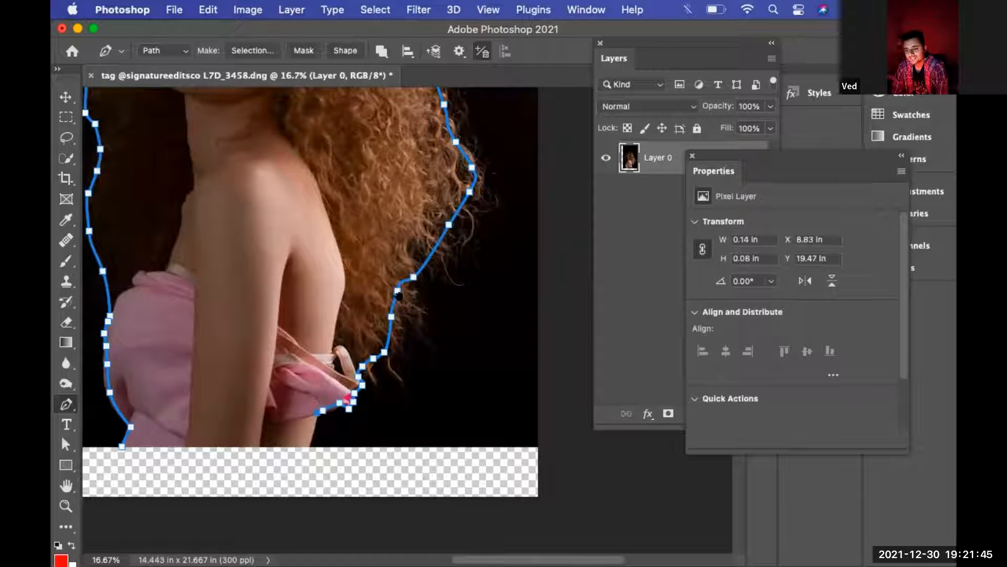
{"action": "left_click_drag", "start_coordinate": [322, 410], "coordinate": [440, 254]}
{"action": "left_click", "coordinate": [434, 282]}
{"action": "left_click", "coordinate": [427, 303]}
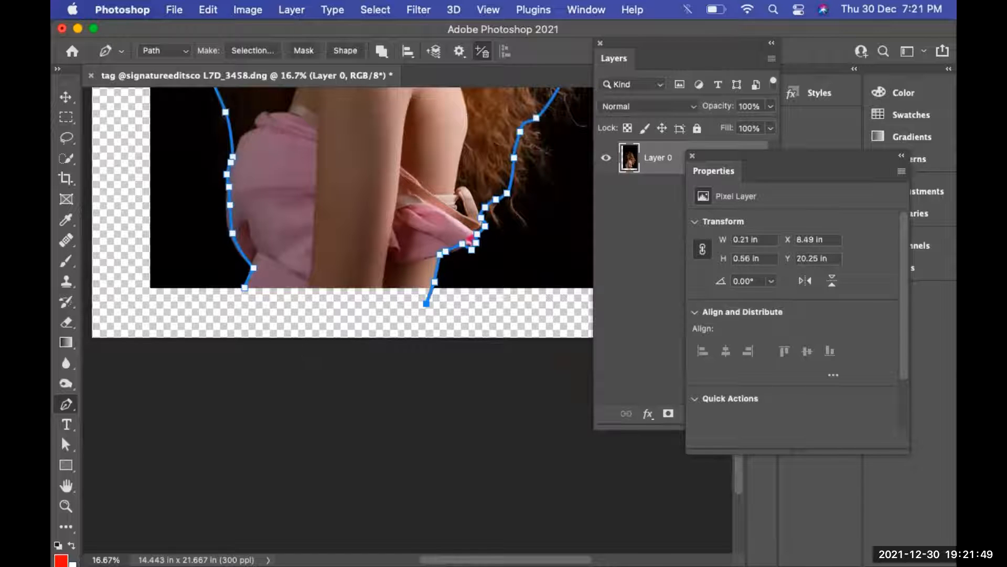
Close the path along the bottom of the image, load it as a selection, and add it as a layer mask.
{"action": "left_click", "coordinate": [286, 294]}
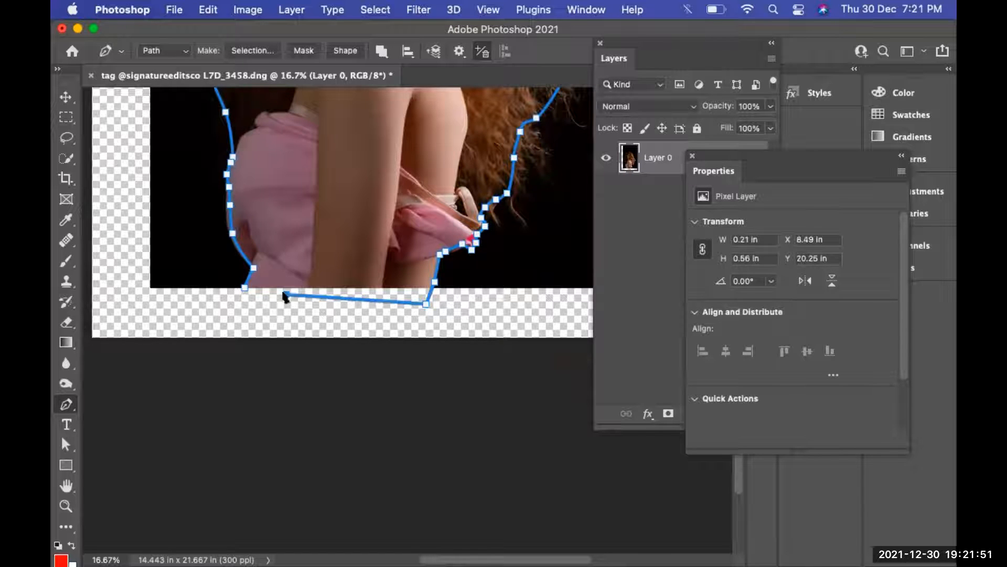
{"action": "left_click", "coordinate": [244, 288]}
{"action": "key", "text": "super+Return"}
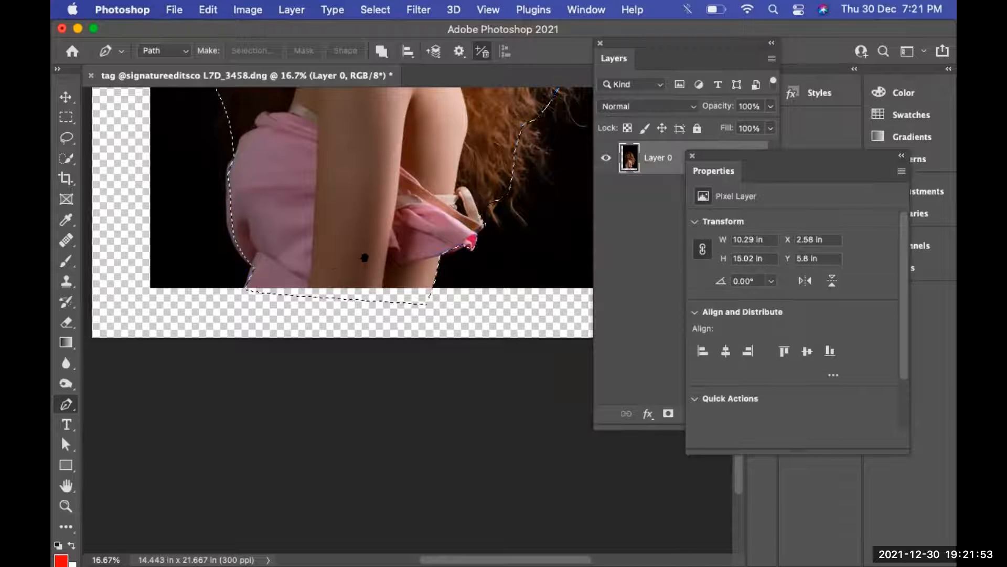
{"action": "left_click", "coordinate": [667, 413]}
Open the portrait's layer mask in Select and Mask and use the On Layers view.
{"action": "scroll", "coordinate": [389, 223], "scroll_direction": "up", "scroll_amount": 10}
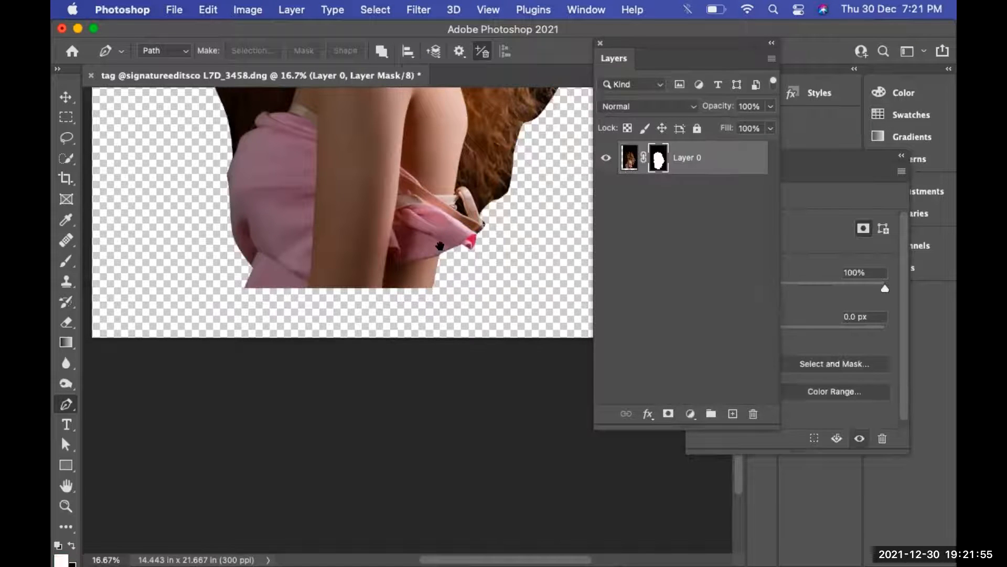
{"action": "key", "text": "super+minus"}
{"action": "key", "text": "super+minus"}
{"action": "key", "text": "super+minus"}
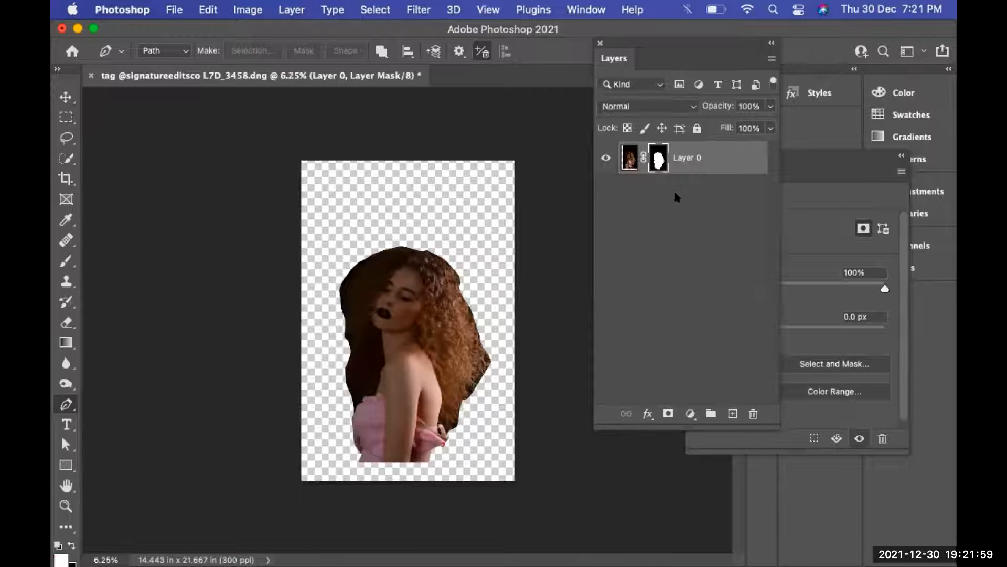
{"action": "right_click", "coordinate": [659, 160]}
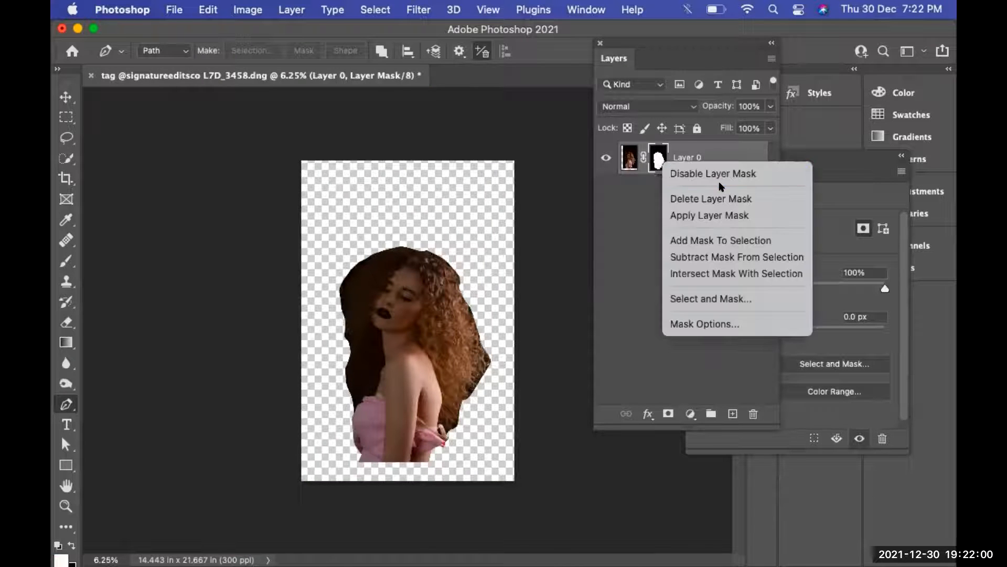
{"action": "left_click", "coordinate": [711, 299]}
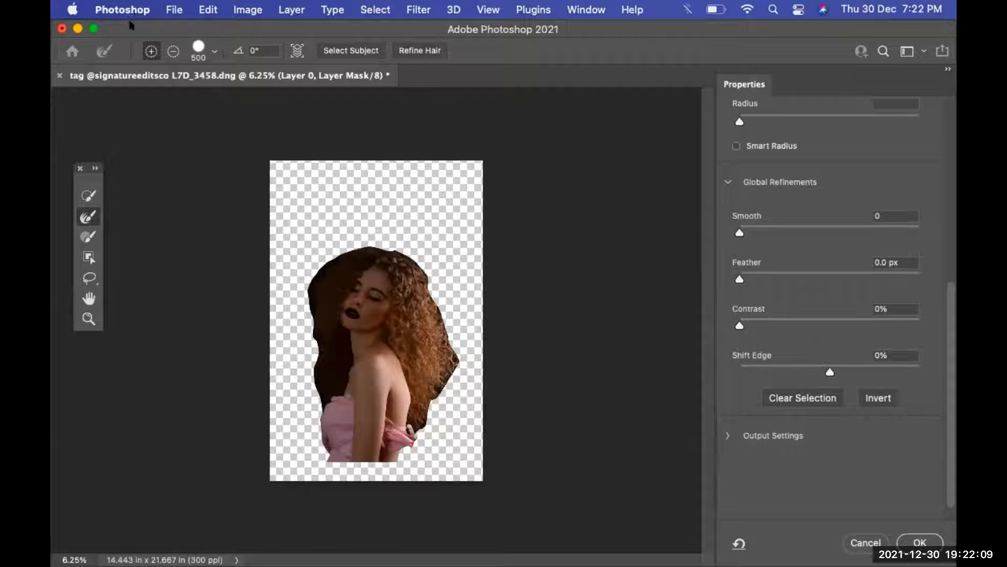
{"action": "scroll", "coordinate": [951, 257], "scroll_direction": "up", "scroll_amount": 10}
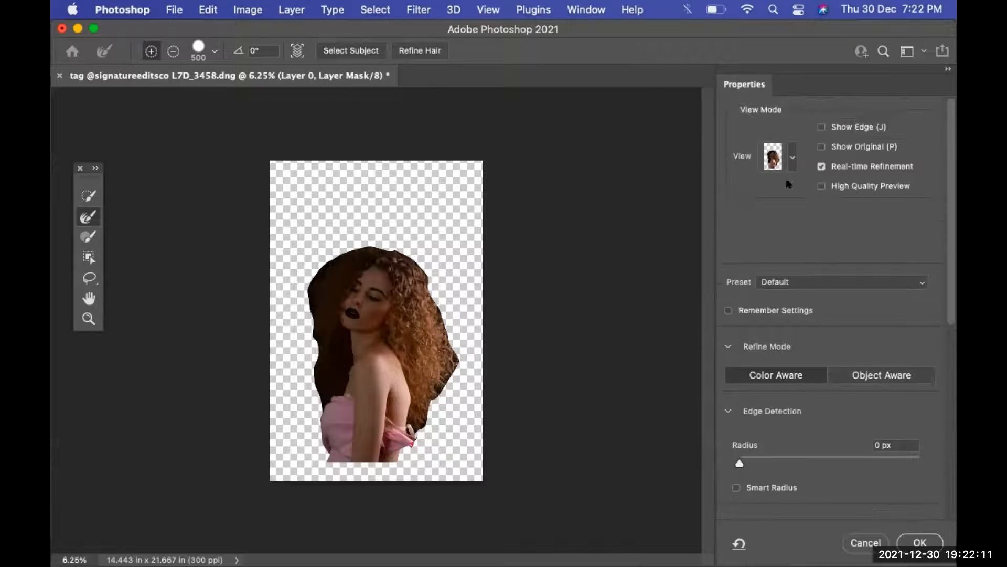
{"action": "left_click", "coordinate": [794, 160]}
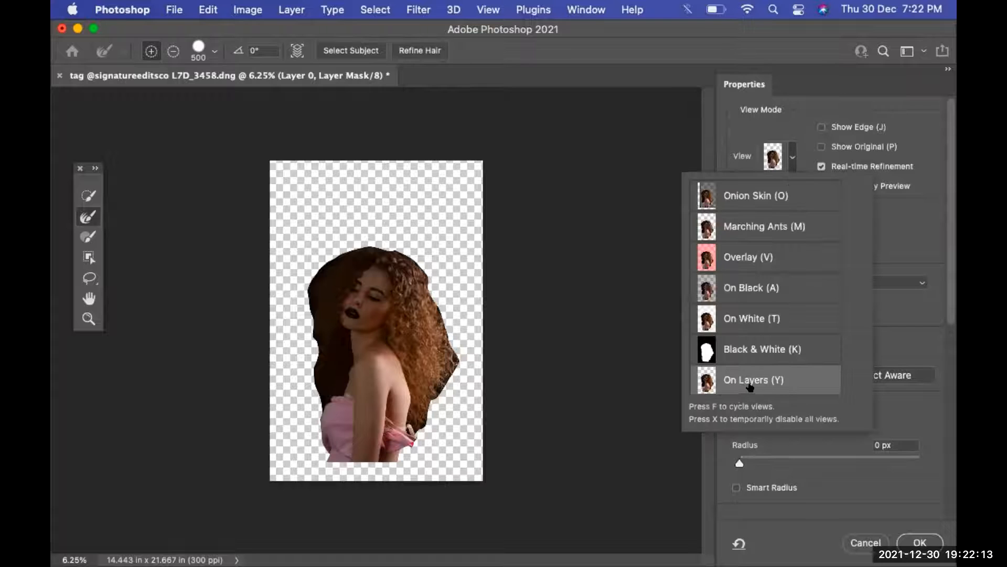
{"action": "left_click", "coordinate": [475, 284]}
Enlarge the Refine Edge Brush to 900 and brush down the right edge of the curls.
{"action": "key", "text": "bracketright"}
{"action": "key", "text": "bracketright"}
{"action": "key", "text": "bracketright"}
{"action": "key", "text": "bracketright"}
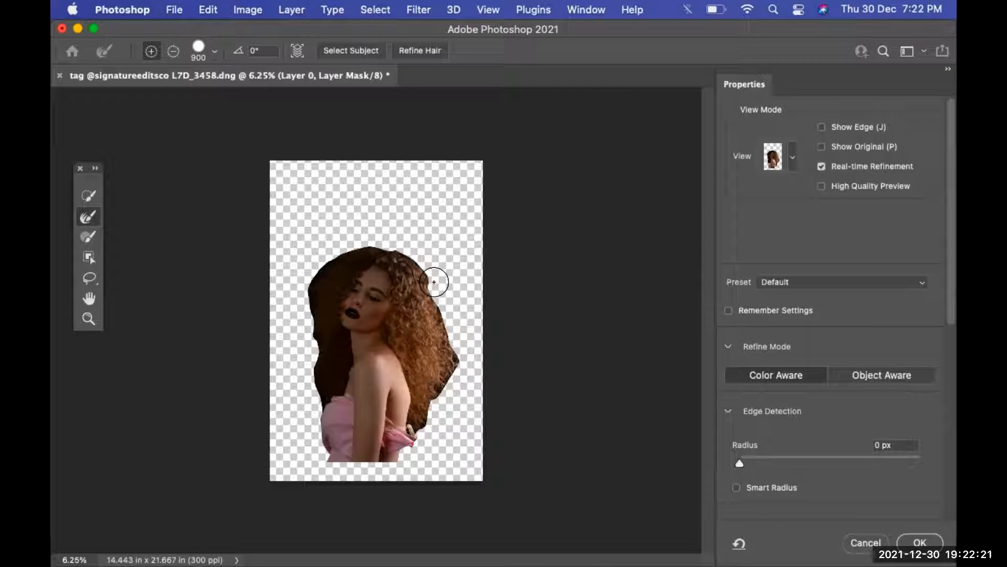
{"action": "mouse_move", "coordinate": [434, 282]}
{"action": "left_mouse_down"}
{"action": "mouse_move", "coordinate": [445, 346]}
{"action": "mouse_move", "coordinate": [419, 407]}
{"action": "left_mouse_up"}
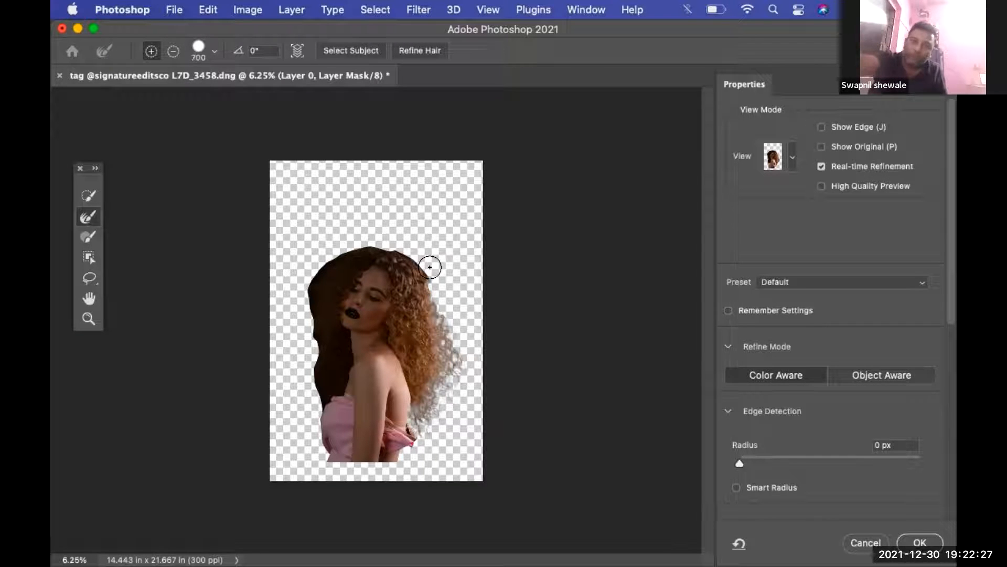
Reduce the Refine Edge Brush to 500, brush over the top and left hair edges, and apply the refined mask.
{"action": "key", "text": "bracketleft"}
{"action": "key", "text": "bracketleft"}
{"action": "key", "text": "bracketleft"}
{"action": "key", "text": "bracketleft"}
{"action": "mouse_move", "coordinate": [406, 243]}
{"action": "left_mouse_down"}
{"action": "mouse_move", "coordinate": [329, 240]}
{"action": "mouse_move", "coordinate": [306, 264]}
{"action": "mouse_move", "coordinate": [303, 392]}
{"action": "left_mouse_up"}
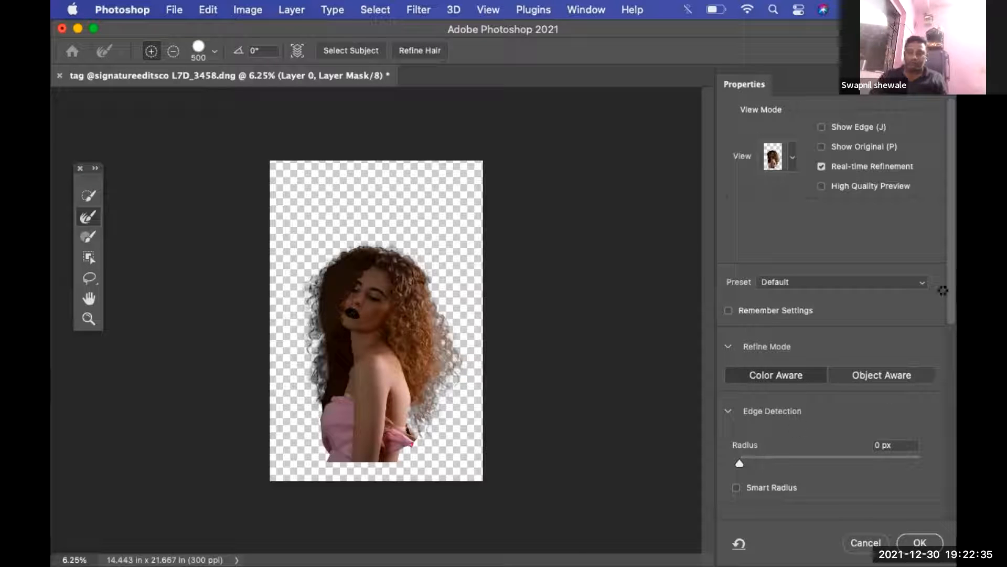
{"action": "scroll", "coordinate": [948, 298], "scroll_direction": "down", "scroll_amount": 10}
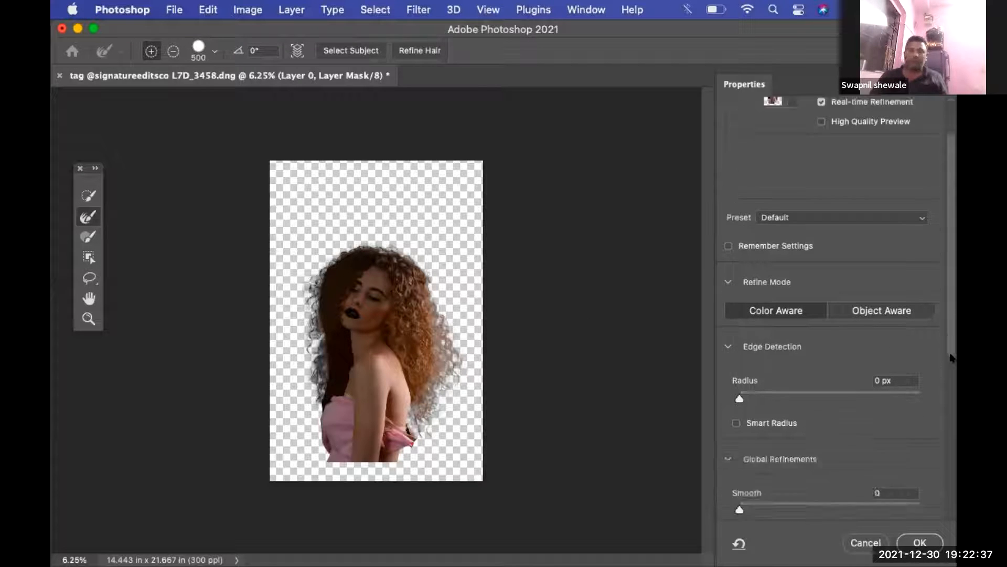
{"action": "left_click", "coordinate": [916, 542]}
Examine the refined hair edges up close beside the face and shoulder, and check the overall cutout.
{"action": "key", "text": "z"}
{"action": "left_click_drag", "start_coordinate": [398, 311], "coordinate": [312, 257]}
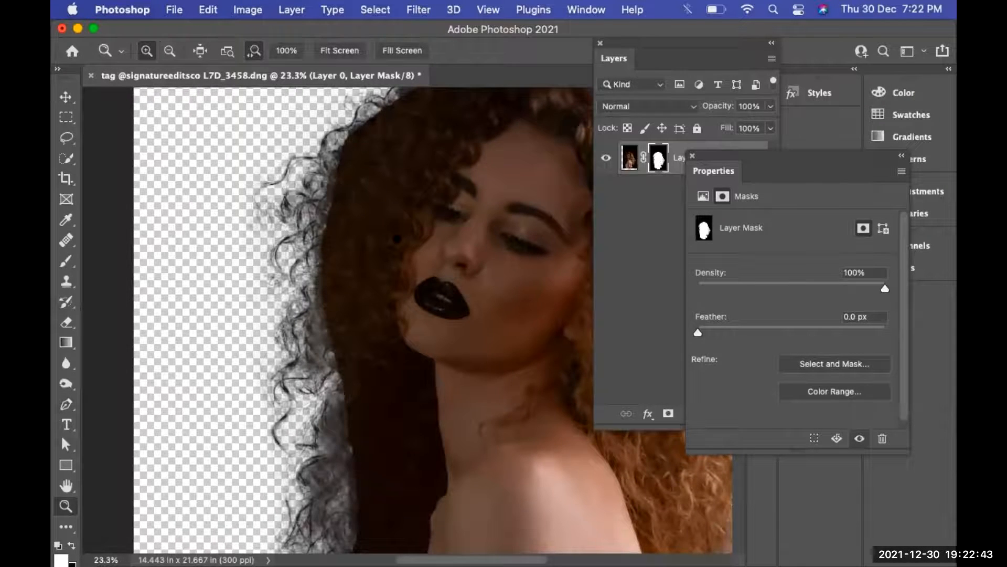
{"action": "scroll", "coordinate": [397, 238], "scroll_direction": "down", "scroll_amount": 5}
{"action": "scroll", "coordinate": [398, 238], "scroll_direction": "right", "scroll_amount": 5}
{"action": "left_click_drag", "start_coordinate": [299, 148], "coordinate": [363, 322]}
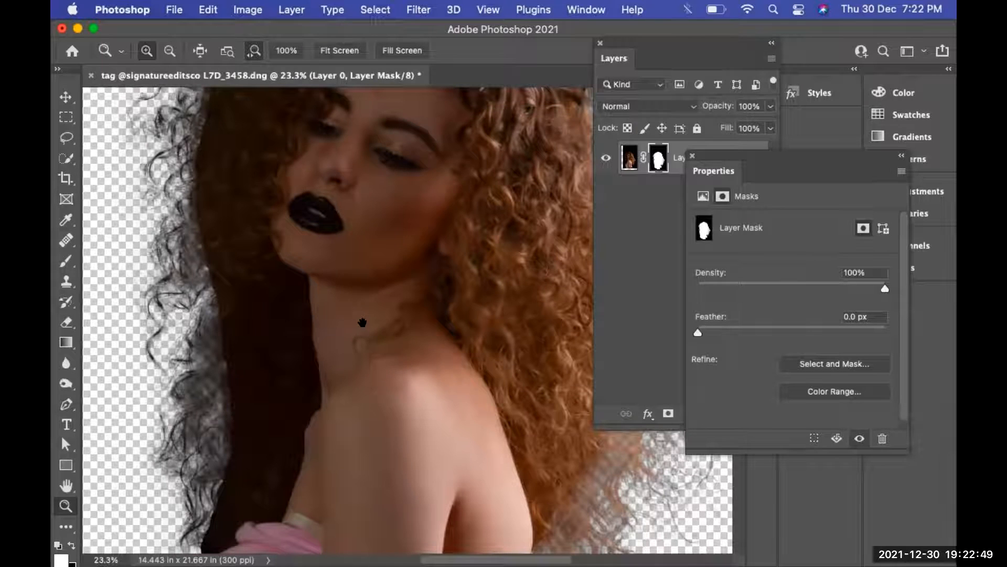
{"action": "key", "text": "super+minus"}
{"action": "key", "text": "super+minus"}
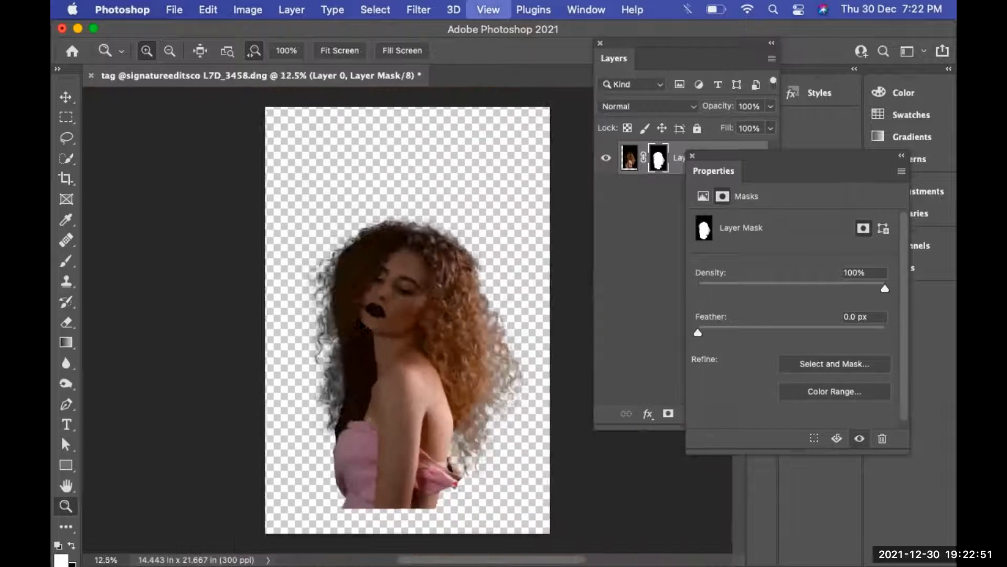
{"action": "key", "text": "super+minus"}
{"action": "key", "text": "super+minus"}
{"action": "key", "text": "super+minus"}
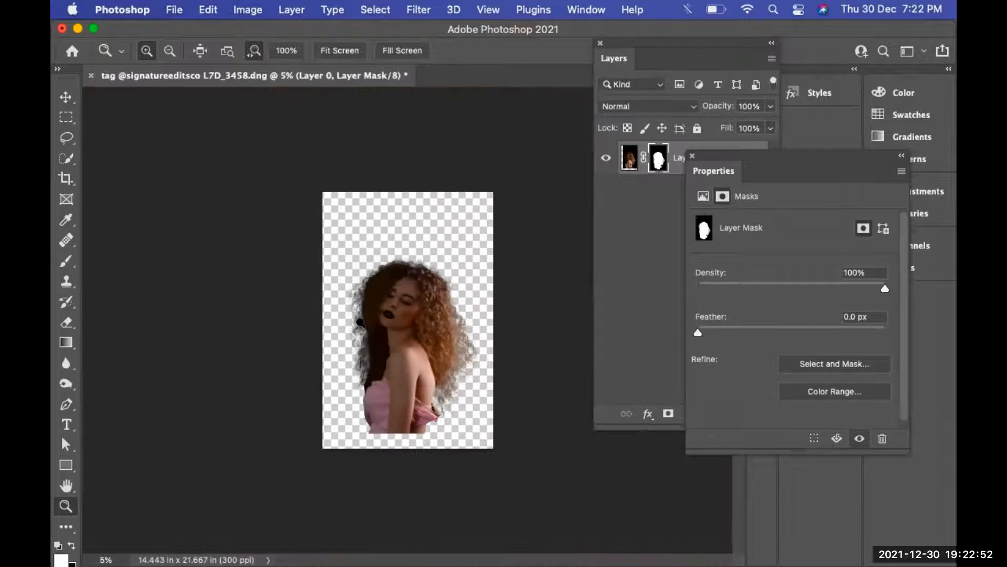
Add a Solid Color fill layer beneath the masked portrait using the dark red-brown 312121.
{"action": "left_click", "coordinate": [899, 157]}
{"action": "left_click", "coordinate": [733, 413]}
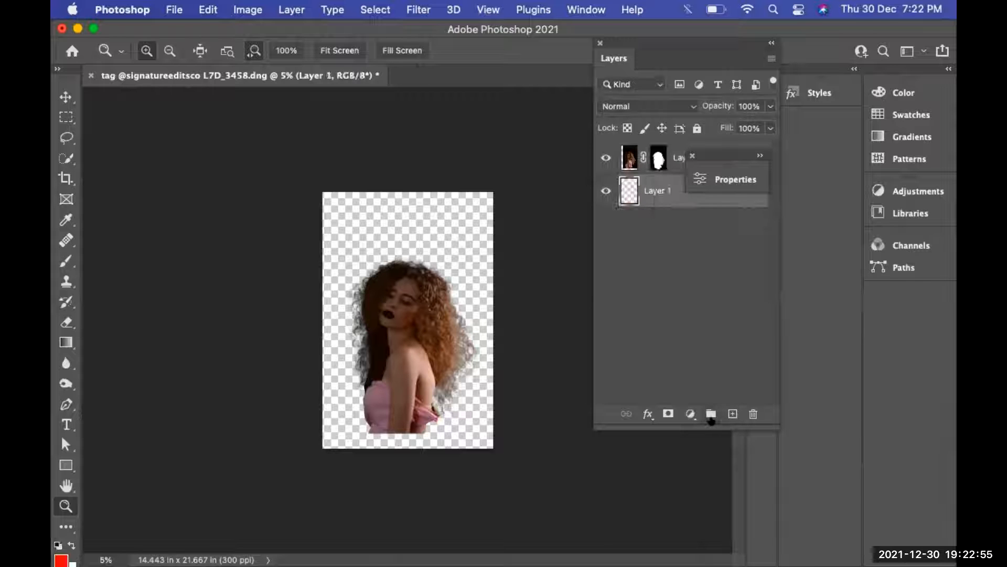
{"action": "left_click", "coordinate": [691, 414]}
{"action": "left_click", "coordinate": [708, 430]}
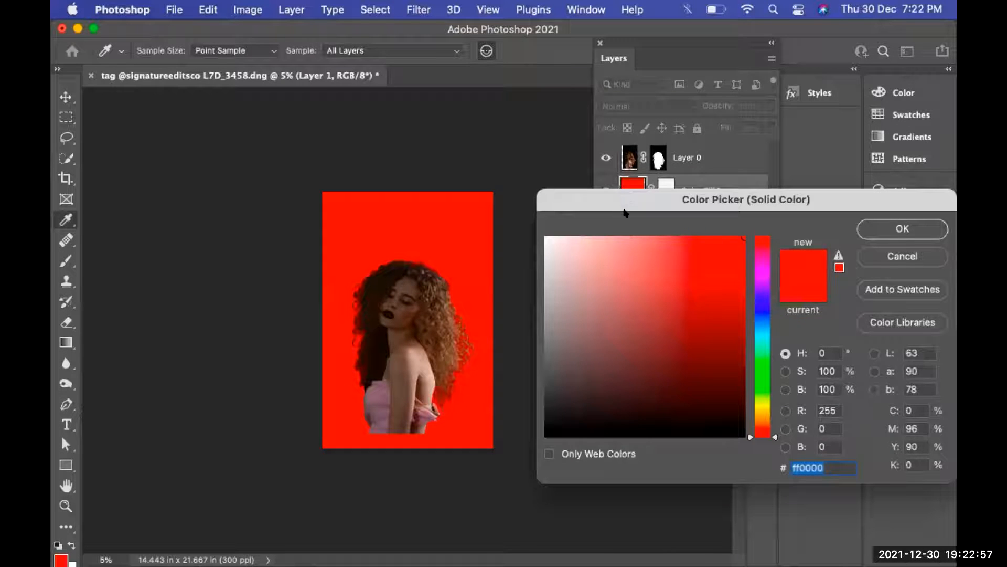
{"action": "left_click_drag", "start_coordinate": [627, 193], "coordinate": [734, 92]}
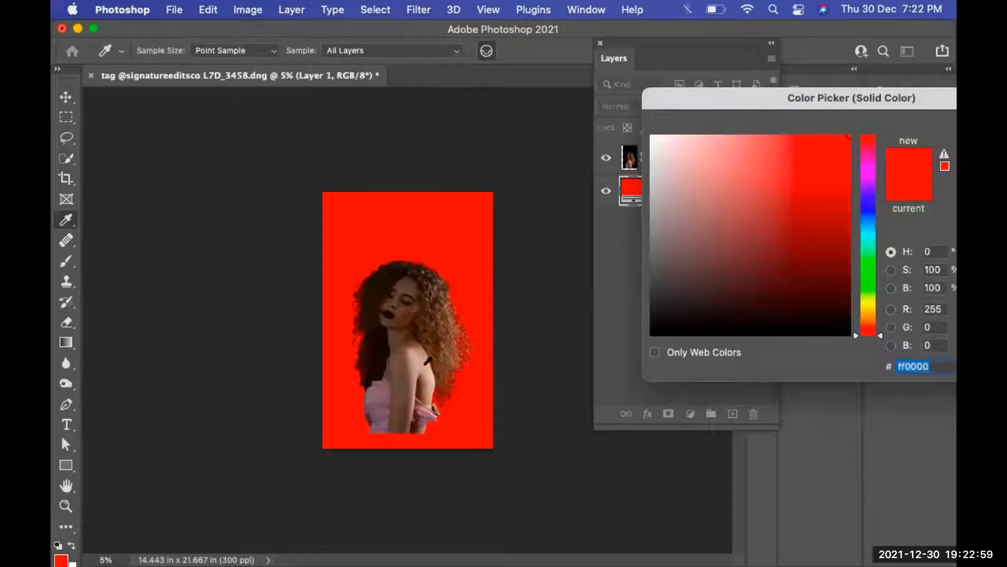
{"action": "mouse_move", "coordinate": [680, 288]}
{"action": "left_mouse_down"}
{"action": "mouse_move", "coordinate": [695, 313]}
{"action": "mouse_move", "coordinate": [691, 300]}
{"action": "left_mouse_up"}
{"action": "left_click_drag", "start_coordinate": [808, 95], "coordinate": [688, 90]}
{"action": "left_click_drag", "start_coordinate": [612, 292], "coordinate": [592, 287]}
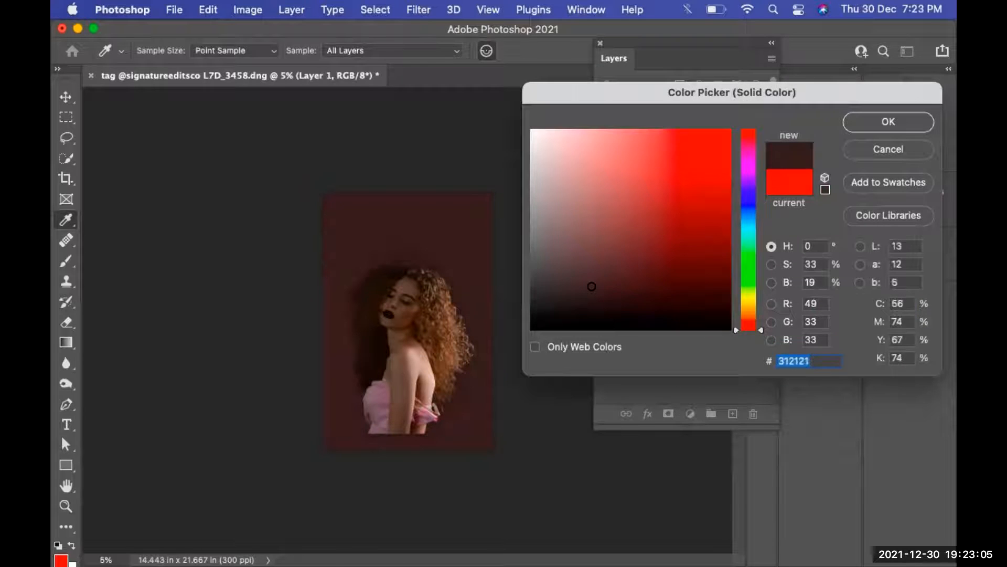
{"action": "left_click", "coordinate": [888, 121]}
Try the light coral e87b7b as the background fill color behind the model.
{"action": "key", "text": "z"}
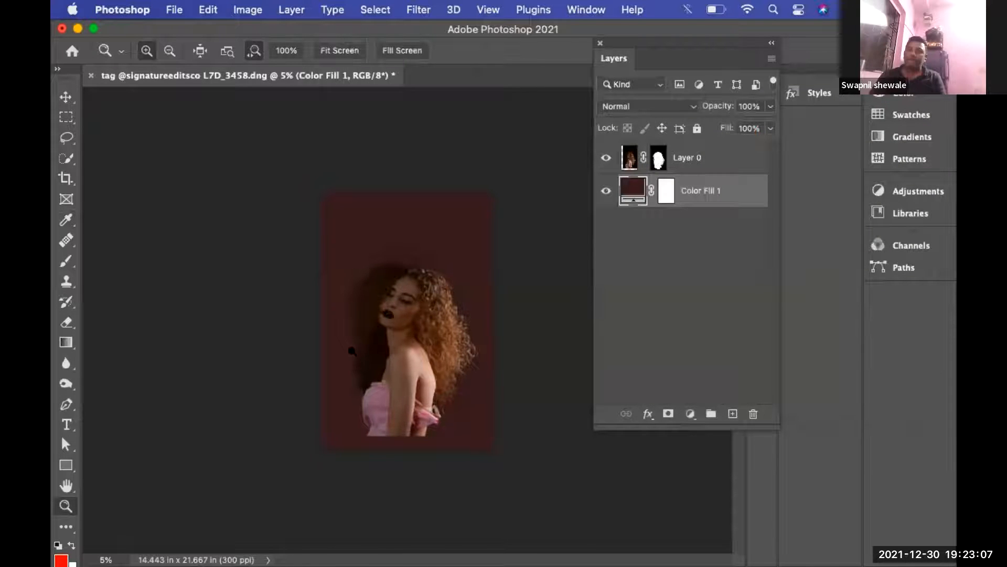
{"action": "left_click", "coordinate": [352, 351]}
{"action": "left_click", "coordinate": [352, 351]}
{"action": "left_click", "coordinate": [352, 351]}
{"action": "left_click", "coordinate": [352, 351]}
{"action": "left_click_drag", "start_coordinate": [350, 312], "coordinate": [308, 239]}
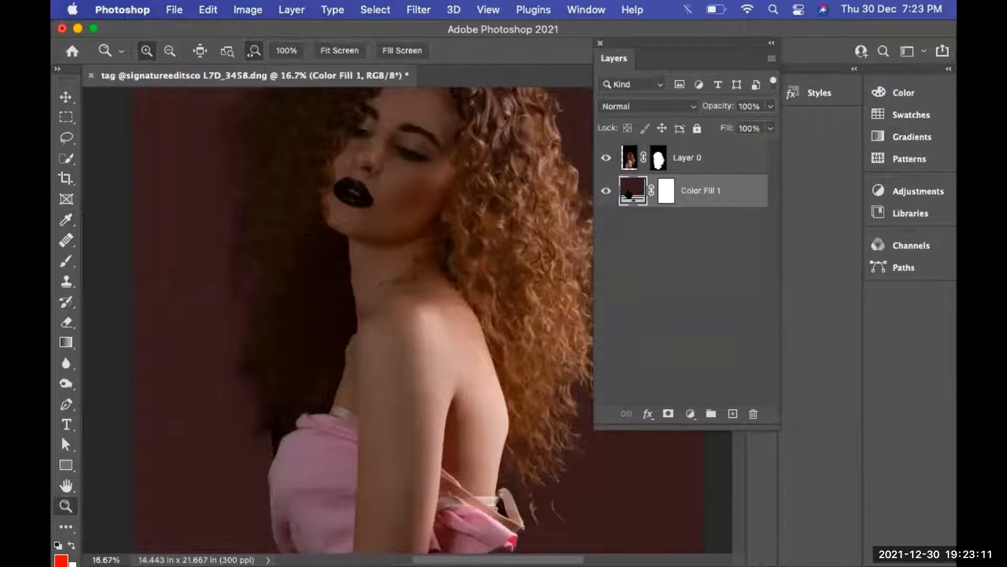
{"action": "double_click", "coordinate": [631, 191]}
{"action": "left_click", "coordinate": [616, 169]}
{"action": "left_click_drag", "start_coordinate": [616, 168], "coordinate": [624, 147]}
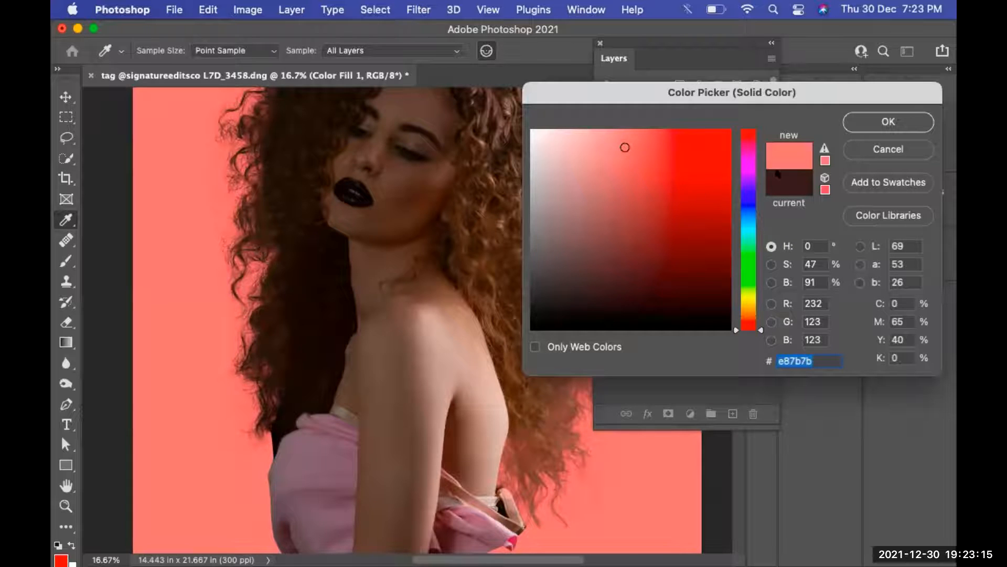
{"action": "left_click", "coordinate": [889, 122]}
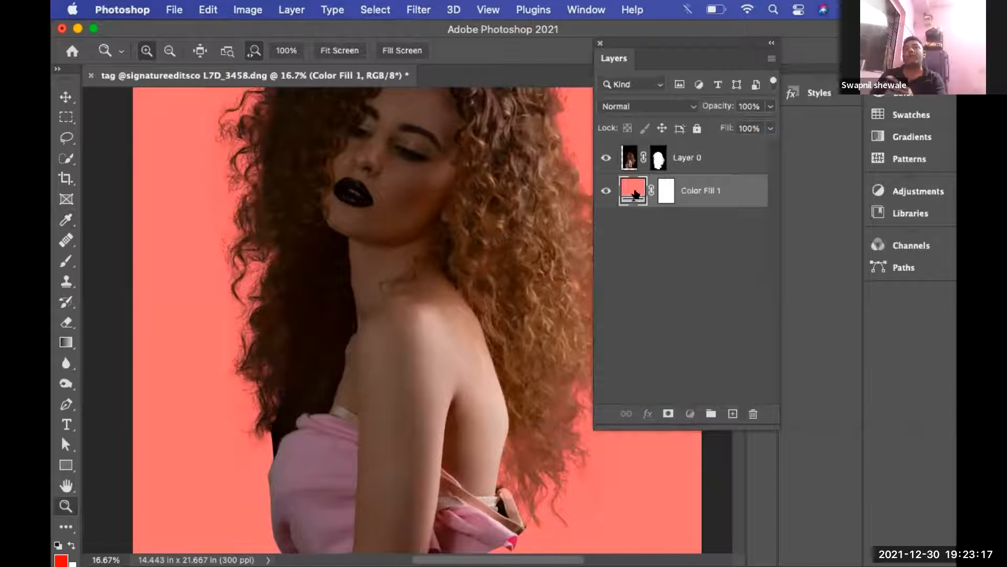
Change the background fill to the near-black brown 1a1108, sampled from the shaded hair beside the face.
{"action": "double_click", "coordinate": [635, 193]}
{"action": "left_click", "coordinate": [648, 290]}
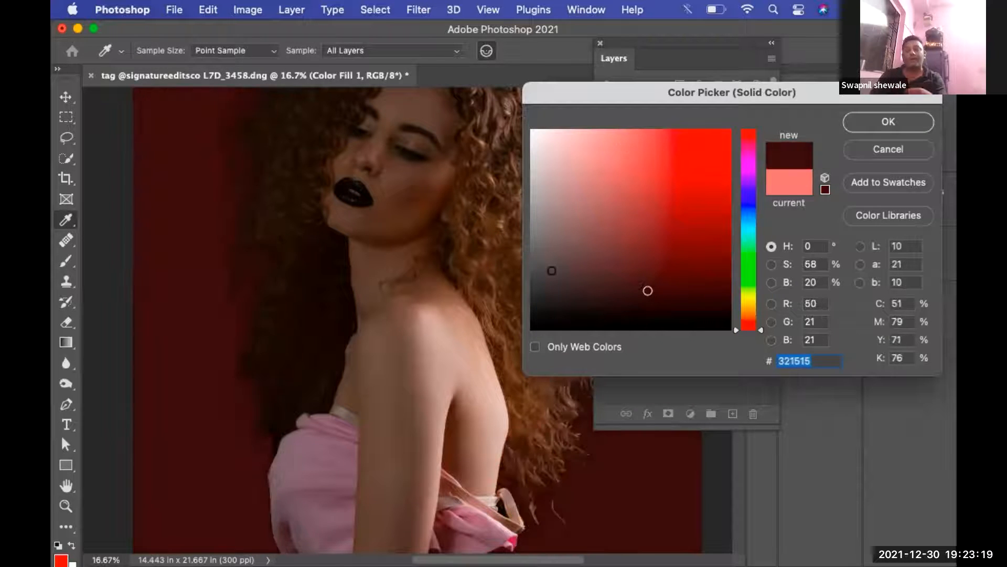
{"action": "left_click", "coordinate": [294, 247]}
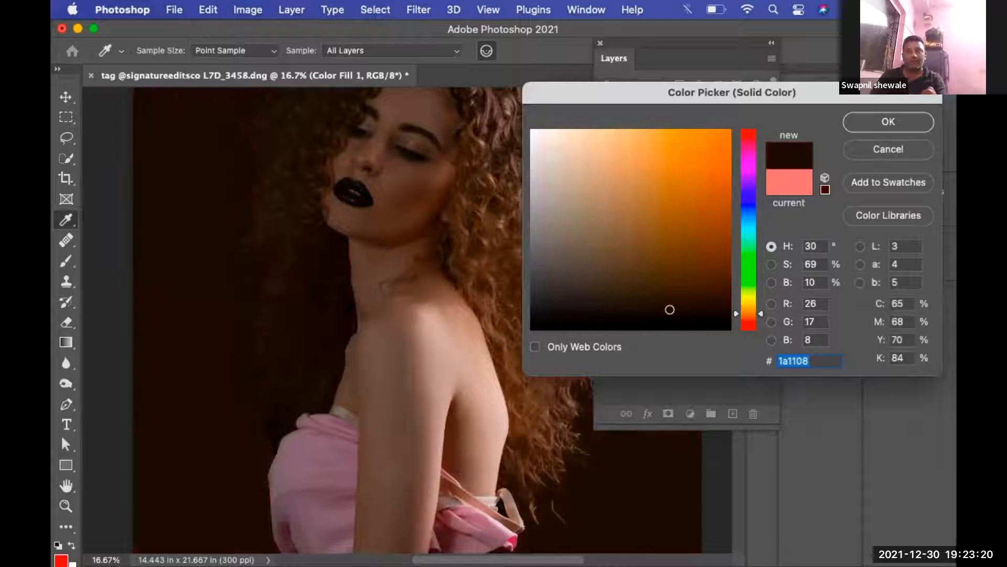
{"action": "left_click", "coordinate": [914, 125]}
Examine how the curly hair edges blend into the dark brown background, both up close and across the whole portrait.
{"action": "scroll", "coordinate": [363, 314], "scroll_direction": "up", "scroll_amount": 5}
{"action": "scroll", "coordinate": [357, 314], "scroll_direction": "down", "scroll_amount": 2}
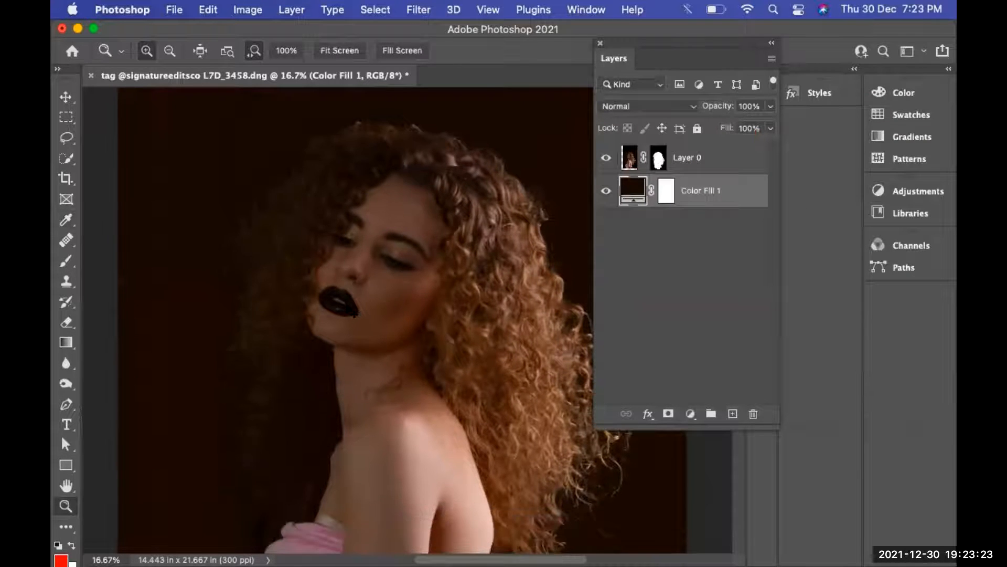
{"action": "key", "text": "super+minus"}
{"action": "key", "text": "super+minus"}
{"action": "key", "text": "super+minus"}
{"action": "key", "text": "super+minus"}
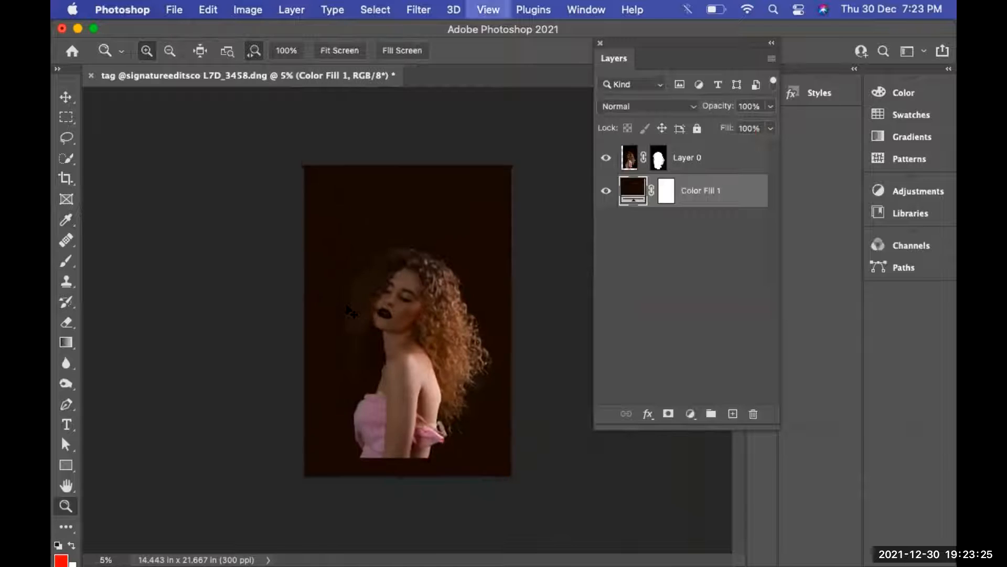
{"action": "key", "text": "super+plus"}
{"action": "key", "text": "super+plus"}
{"action": "key", "text": "super+plus"}
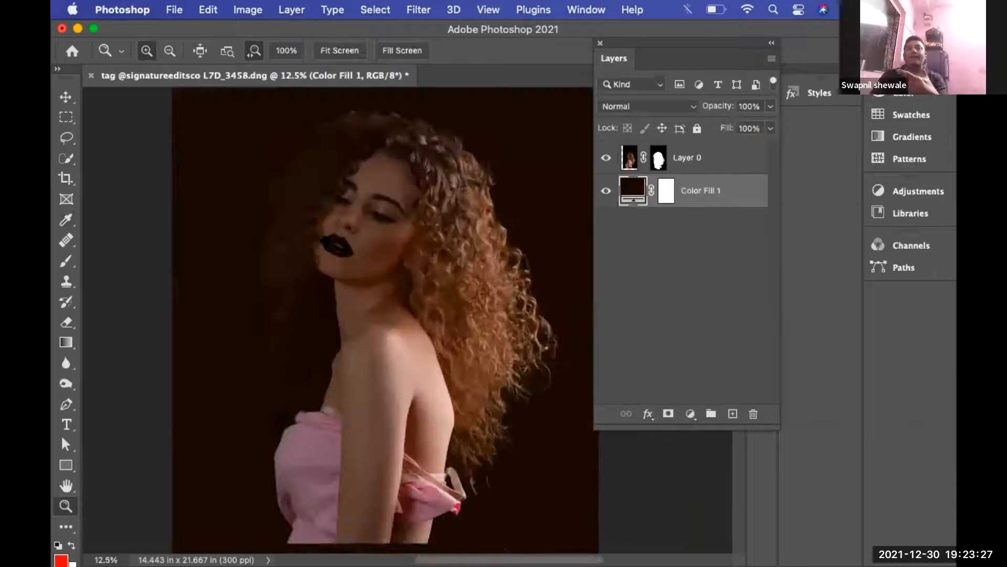
Add a darkening Levels adjustment clipped to Layer 0 and invert its mask to hide the effect.
{"action": "left_click", "coordinate": [725, 160]}
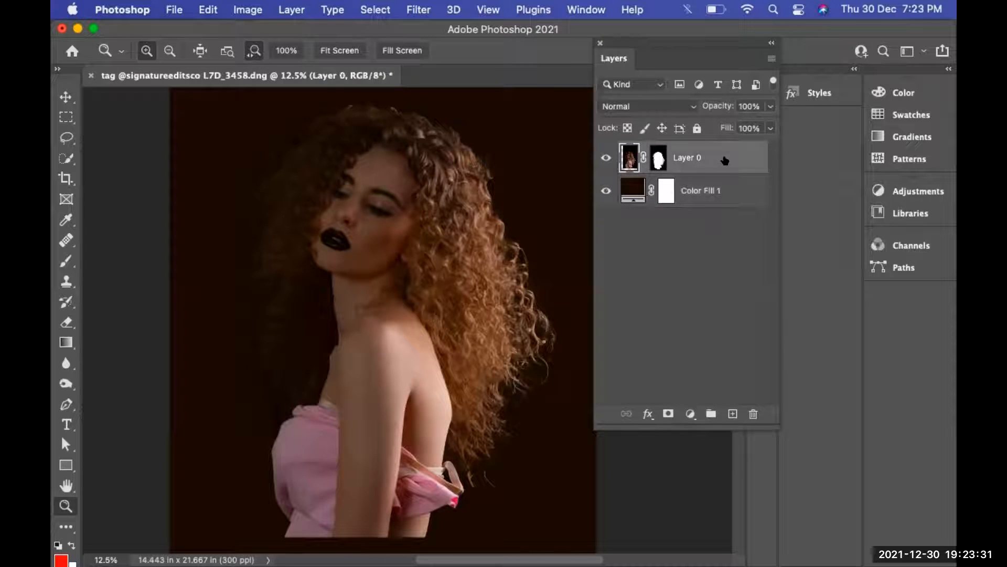
{"action": "left_click", "coordinate": [690, 413]}
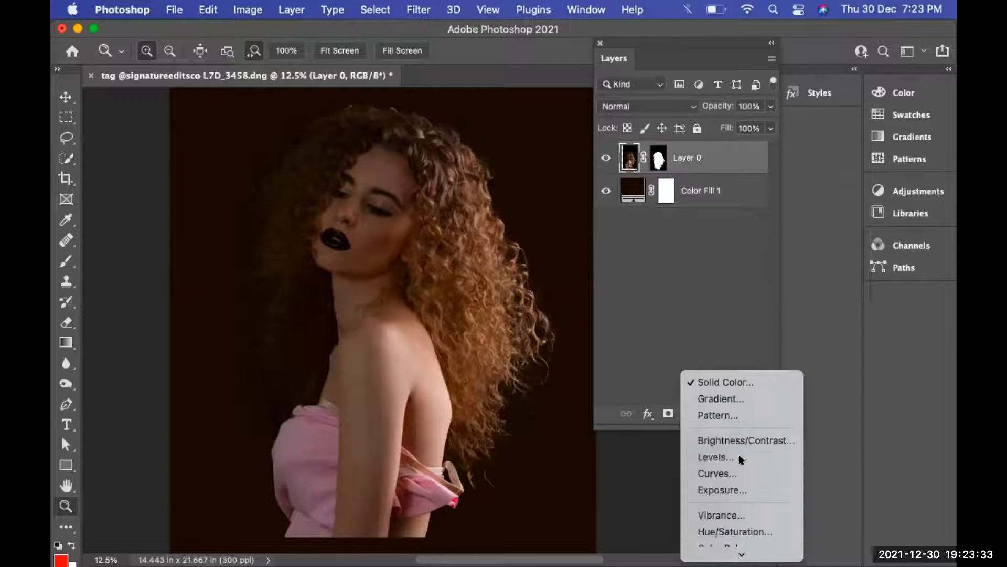
{"action": "left_click", "coordinate": [735, 456]}
{"action": "left_click_drag", "start_coordinate": [576, 339], "coordinate": [600, 339]}
{"action": "left_click", "coordinate": [565, 439]}
{"action": "left_click", "coordinate": [675, 157]}
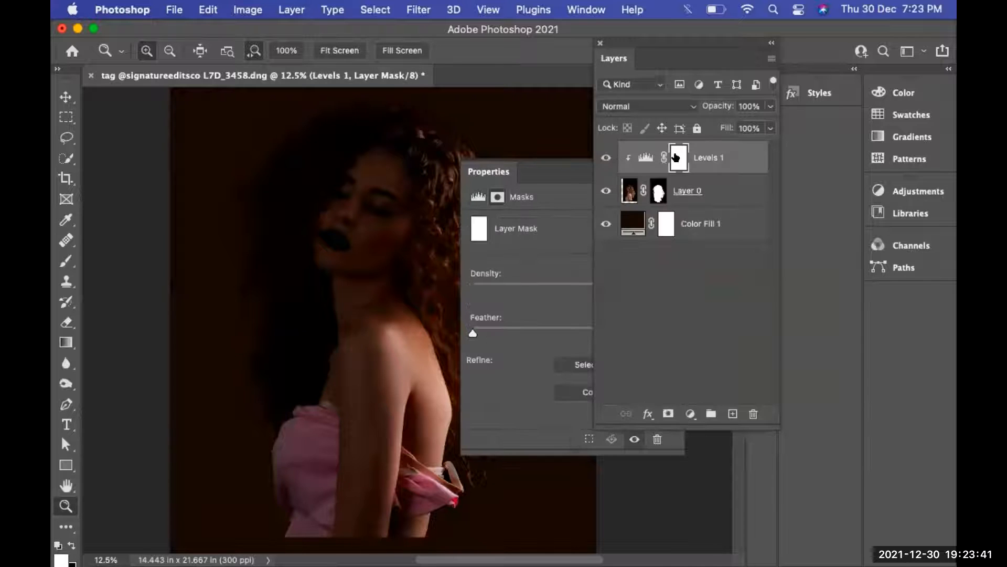
{"action": "key", "text": "super+i"}
Paint white on the Levels mask over the shaded left side of the hair with a soft 1700 px brush.
{"action": "key", "text": "b"}
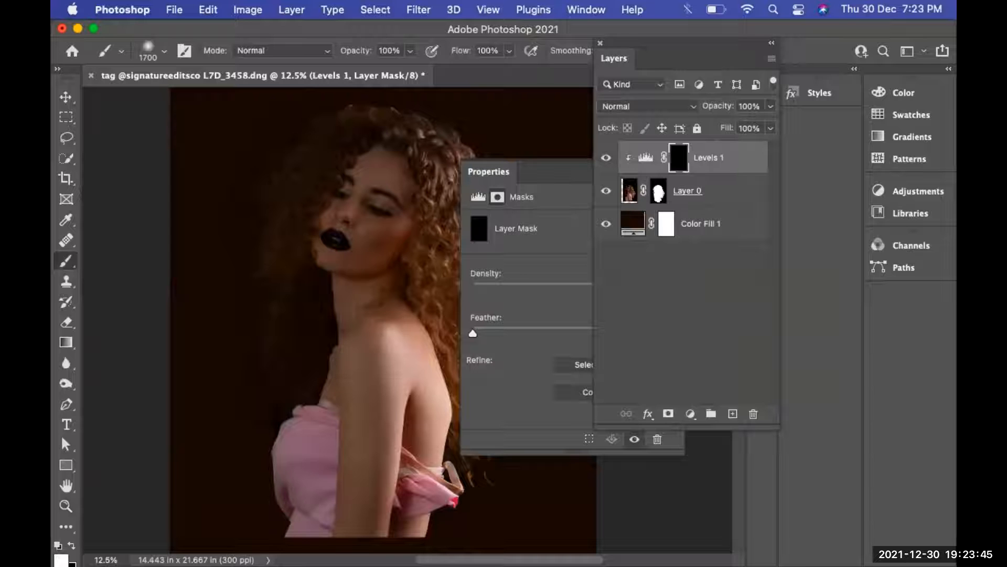
{"action": "left_click_drag", "start_coordinate": [296, 157], "coordinate": [272, 253]}
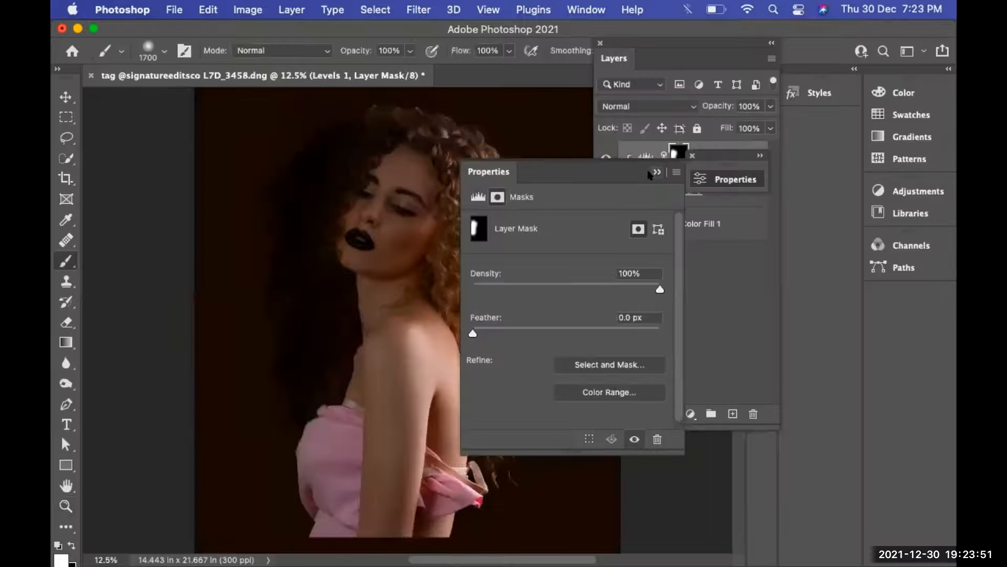
{"action": "left_click", "coordinate": [656, 172]}
{"action": "left_click", "coordinate": [843, 70]}
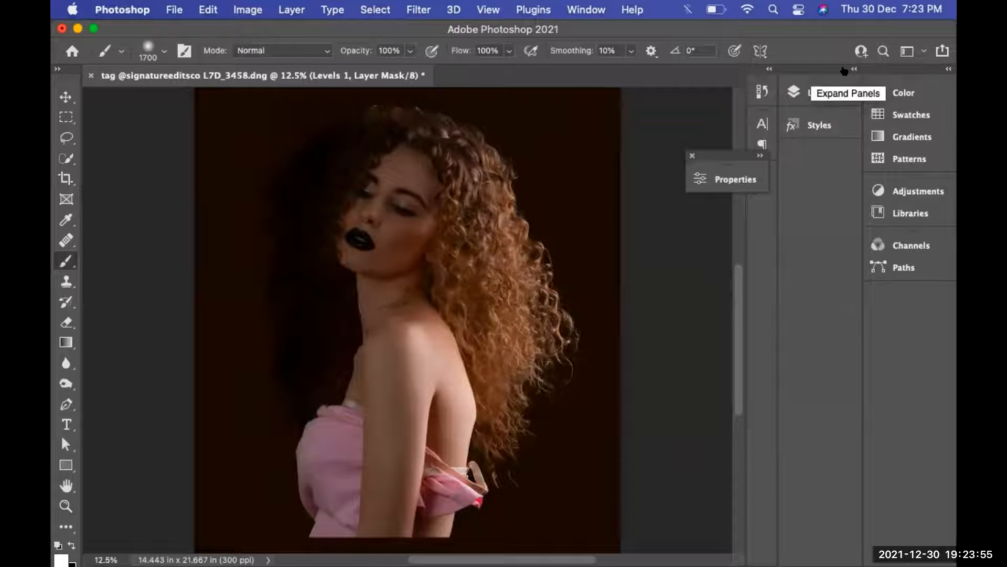
Compare the shaded hair with the Levels 1 layer shown and hidden, ending with the layer hidden.
{"action": "left_click", "coordinate": [817, 92]}
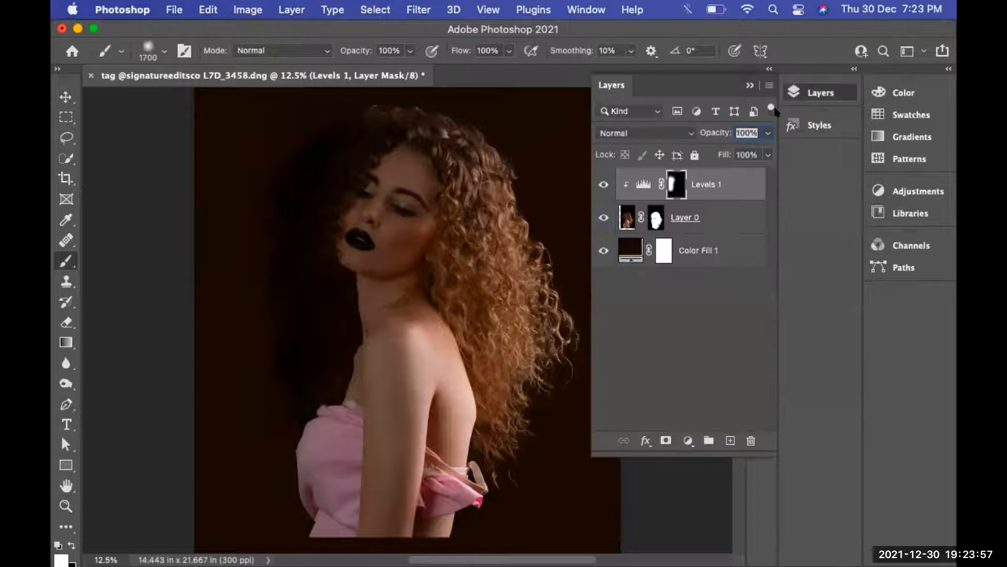
{"action": "left_click", "coordinate": [604, 185]}
{"action": "left_click", "coordinate": [601, 184]}
{"action": "left_click", "coordinate": [599, 184]}
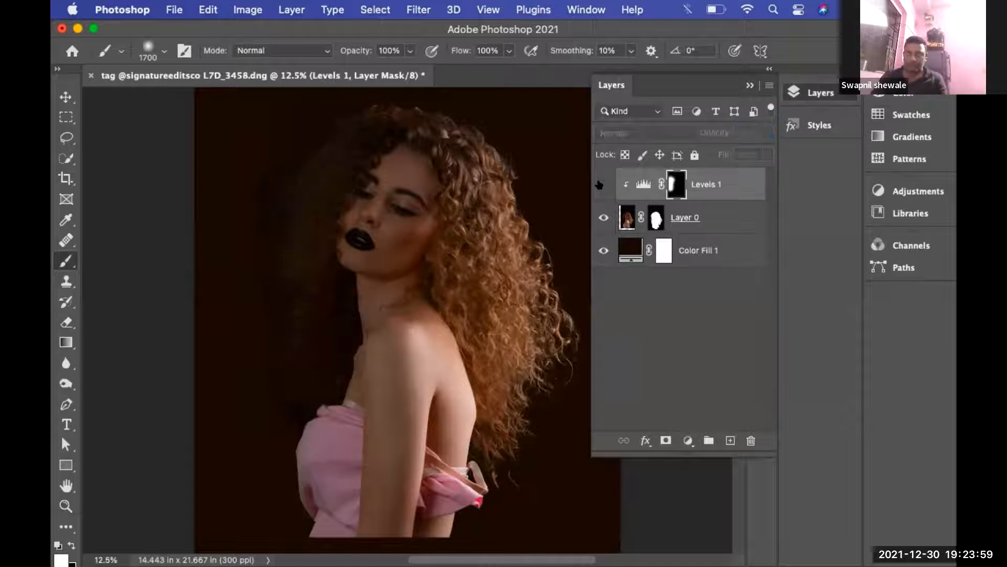
{"action": "left_click", "coordinate": [602, 184]}
{"action": "left_click", "coordinate": [600, 184]}
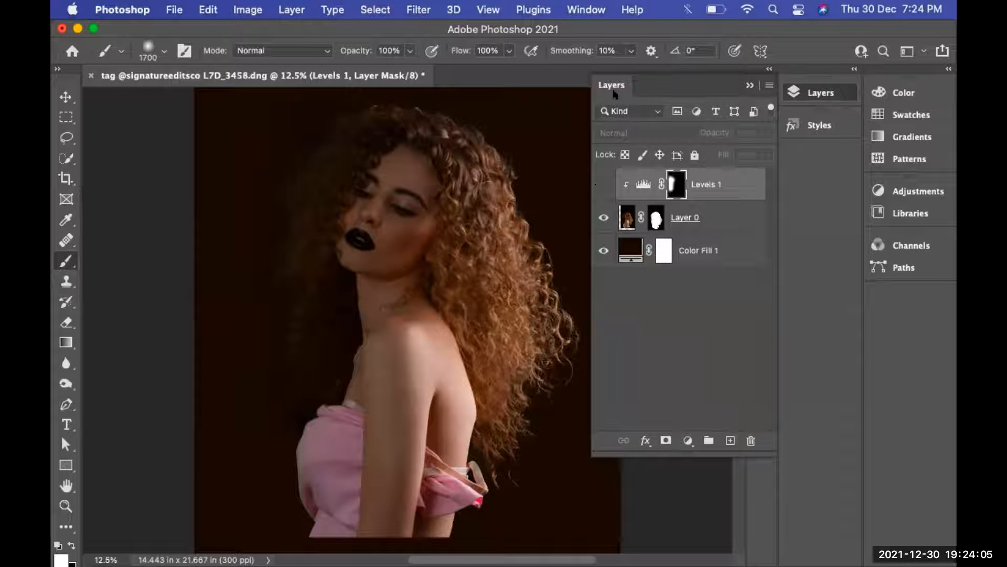
{"action": "left_click_drag", "start_coordinate": [662, 85], "coordinate": [653, 86]}
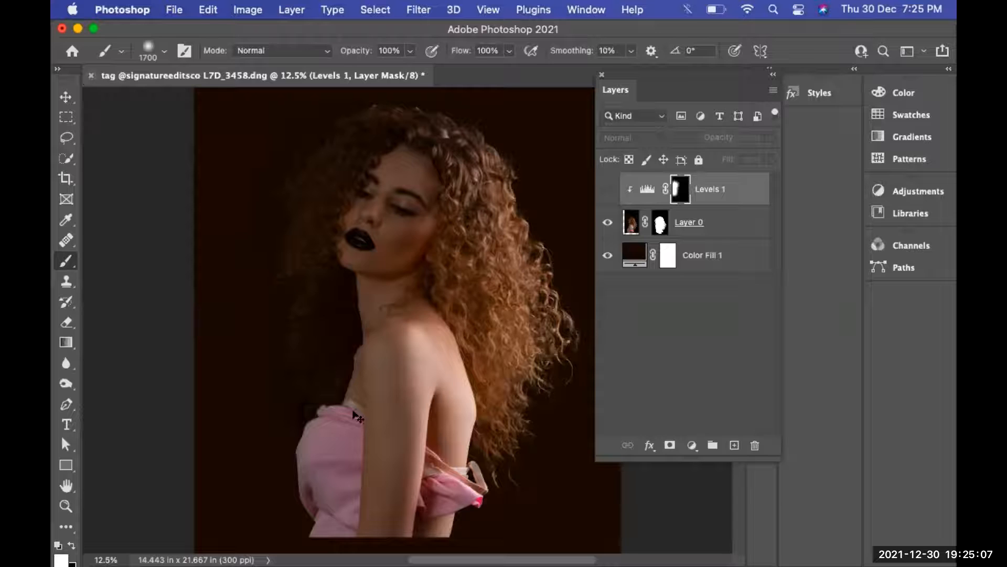
Switch to Adobe Bridge and look through the ganalb folder for the PSD version of the portrait.
{"action": "key", "text": "super+Tab"}
{"action": "left_click", "coordinate": [572, 400]}
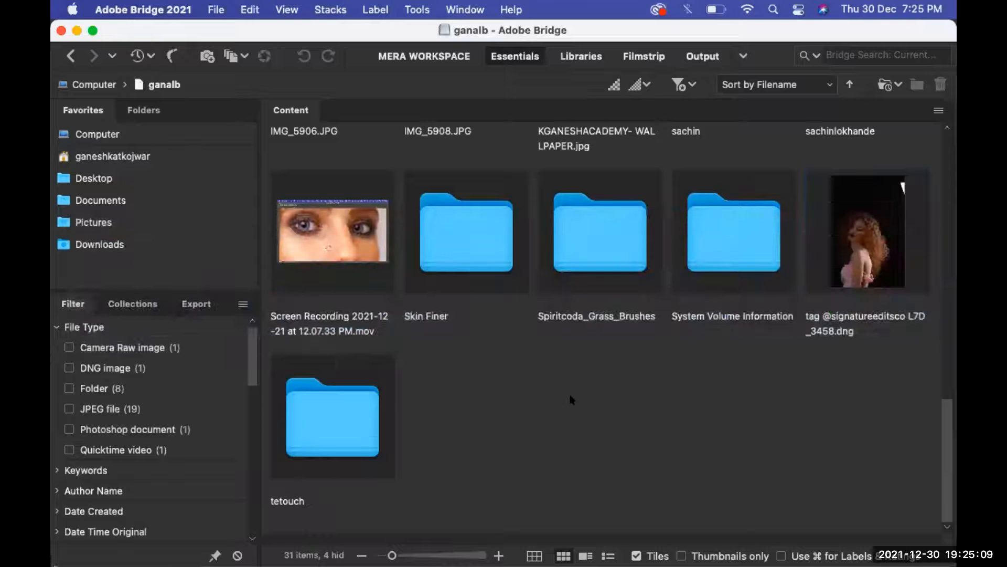
{"action": "scroll", "coordinate": [570, 396], "scroll_direction": "up", "scroll_amount": 10}
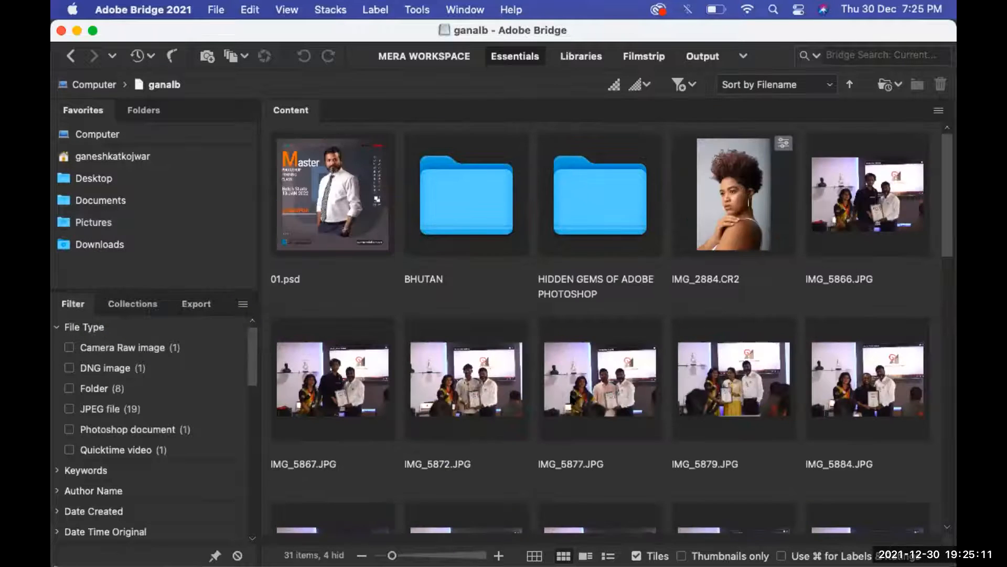
{"action": "left_click_drag", "start_coordinate": [947, 207], "coordinate": [941, 512]}
{"action": "left_click_drag", "start_coordinate": [944, 427], "coordinate": [936, 140]}
{"action": "left_click", "coordinate": [70, 57]}
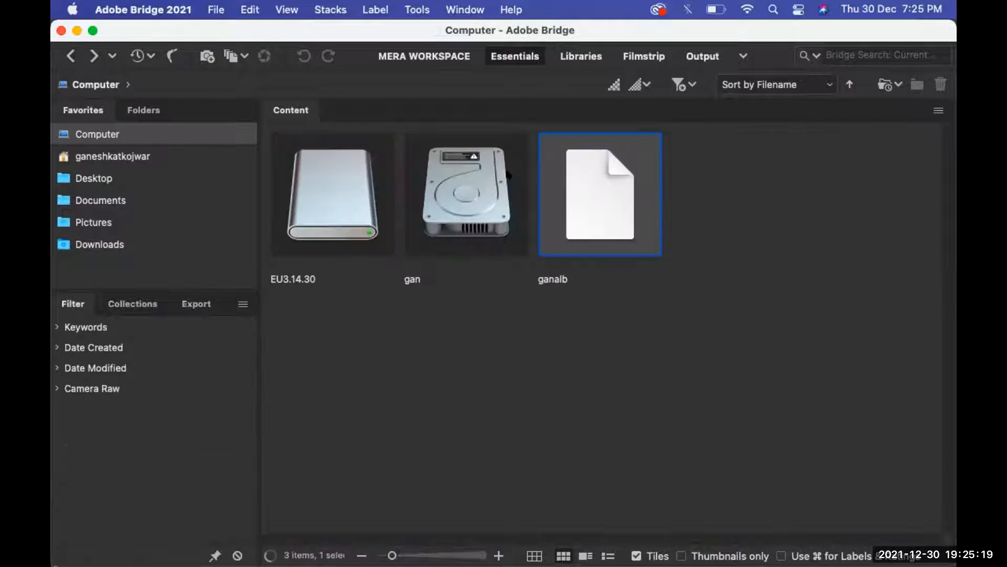
{"action": "left_click", "coordinate": [499, 224]}
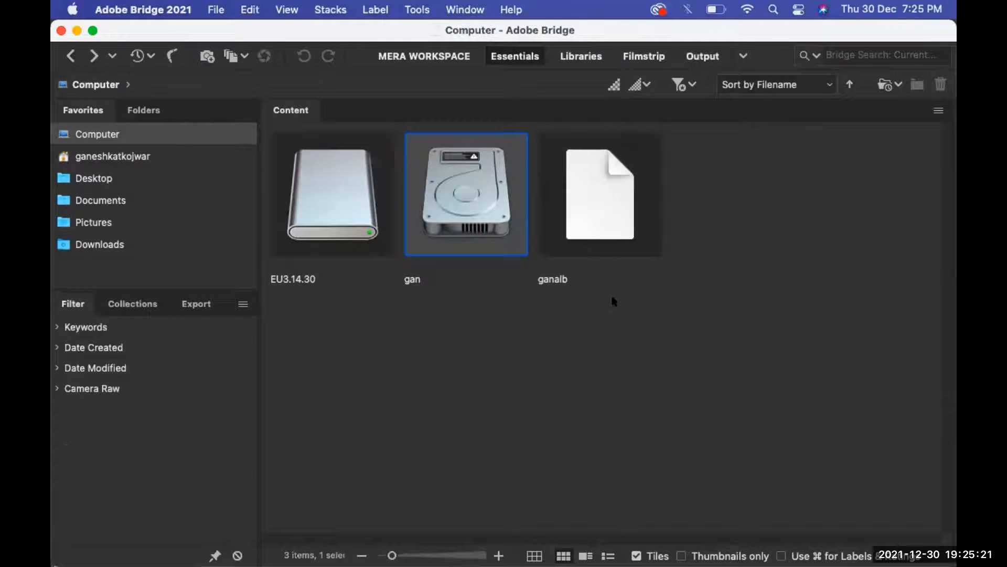
{"action": "double_click", "coordinate": [606, 248]}
{"action": "left_click_drag", "start_coordinate": [945, 187], "coordinate": [934, 495]}
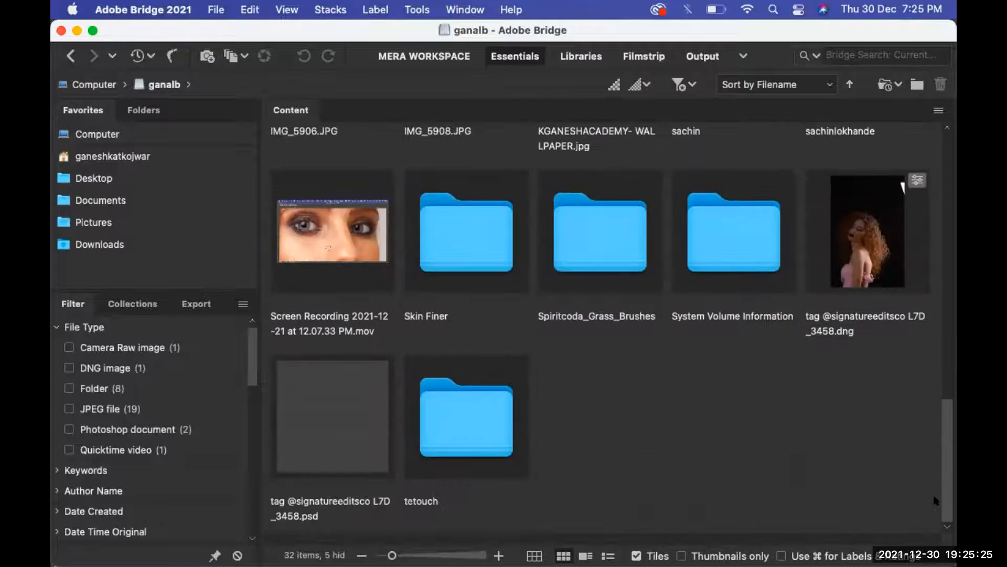
{"action": "double_click", "coordinate": [334, 386]}
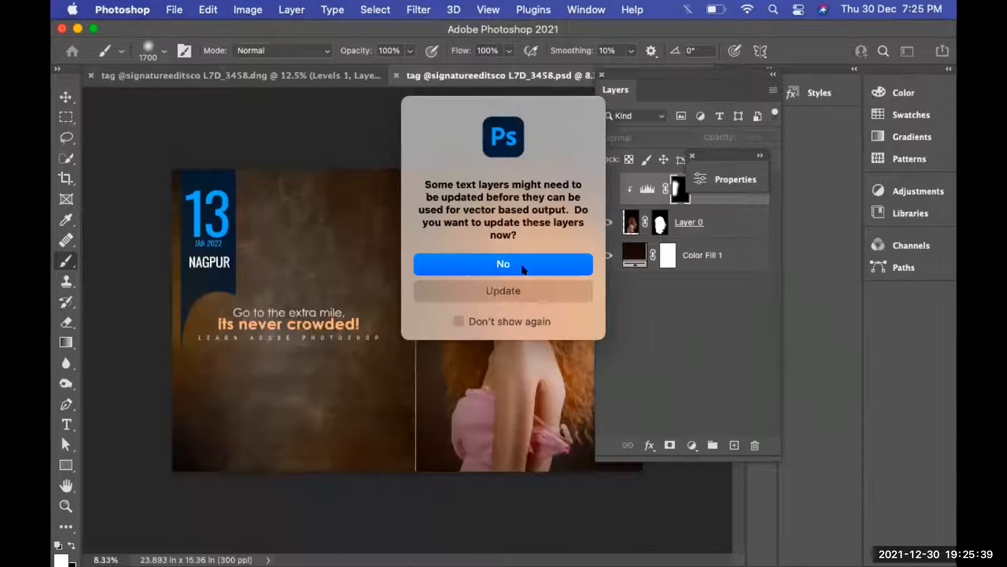
{"action": "left_click", "coordinate": [523, 270]}
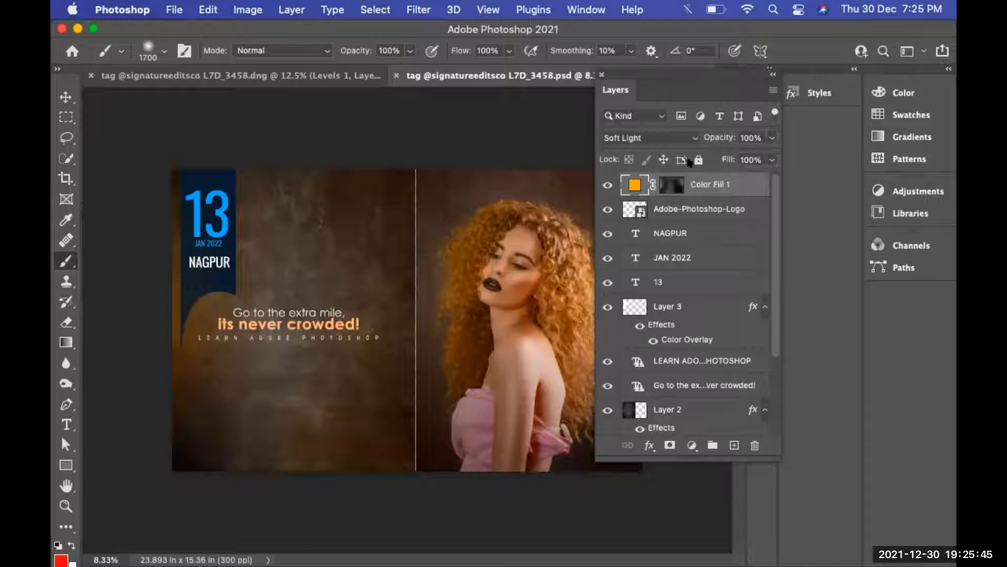
Hide the layer list and examine the model's hair in the Nagpur promo design, up close and as a whole.
{"action": "left_click", "coordinate": [601, 74]}
{"action": "left_click", "coordinate": [510, 361]}
{"action": "left_click", "coordinate": [522, 268]}
{"action": "key", "text": "z"}
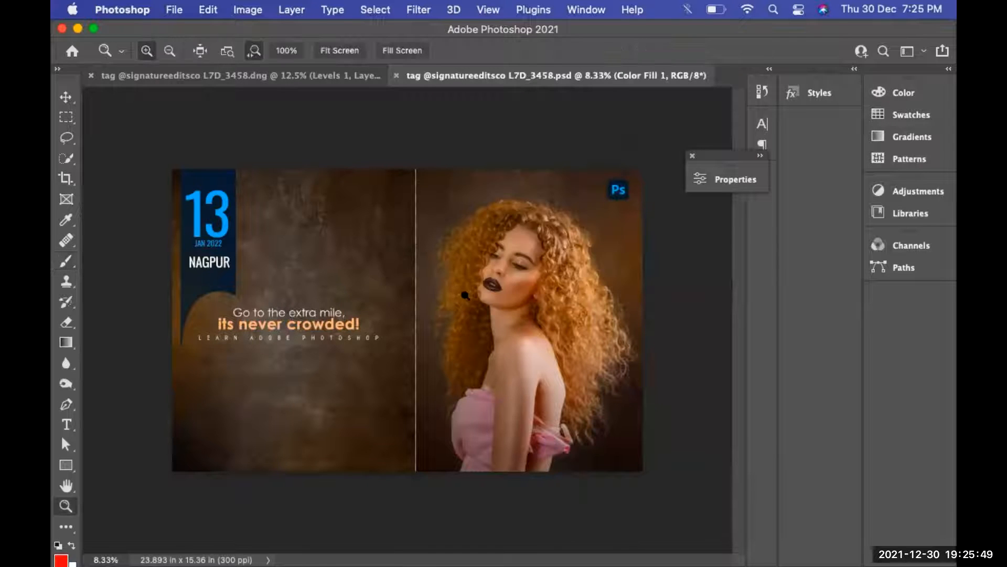
{"action": "left_click", "coordinate": [470, 294]}
{"action": "left_click", "coordinate": [470, 293]}
{"action": "left_click_drag", "start_coordinate": [471, 294], "coordinate": [510, 303]}
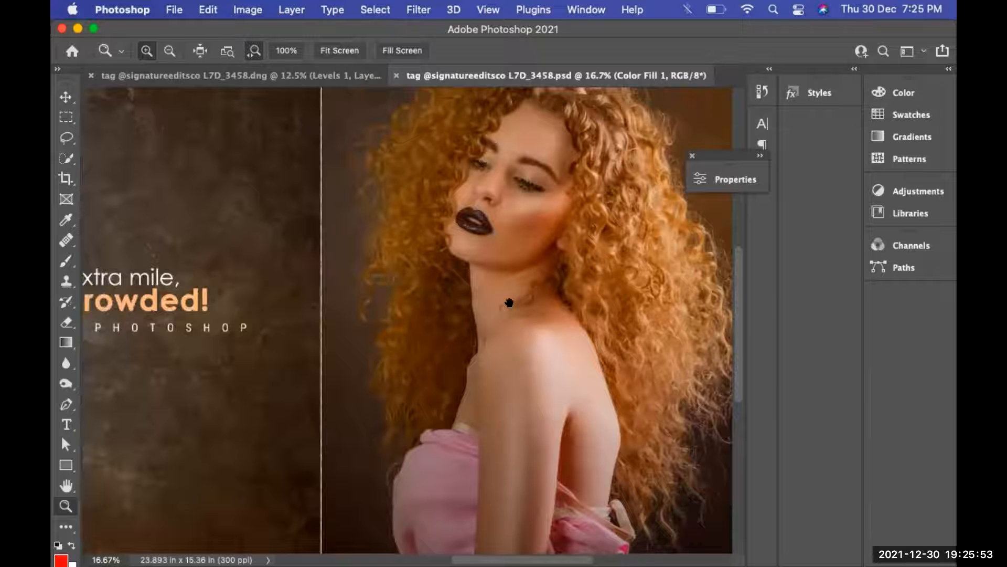
{"action": "key", "text": "super+minus"}
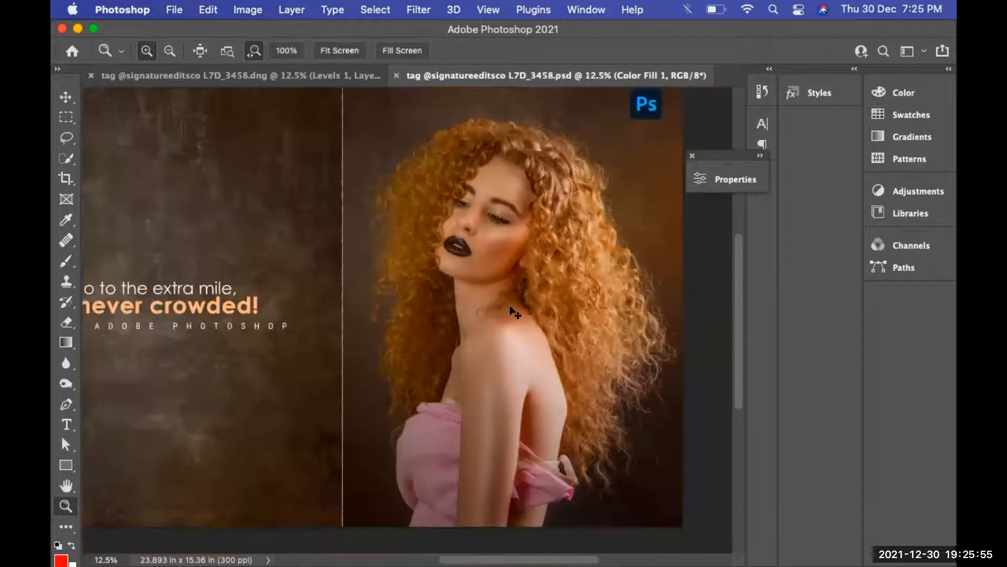
{"action": "key", "text": "super+minus"}
{"action": "key", "text": "super+minus"}
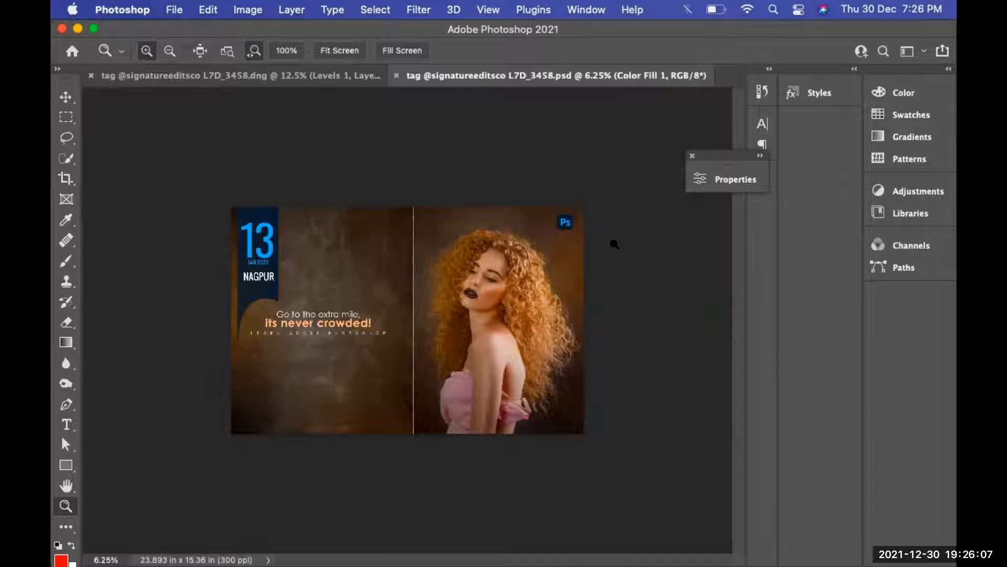
{"action": "left_click", "coordinate": [616, 238]}
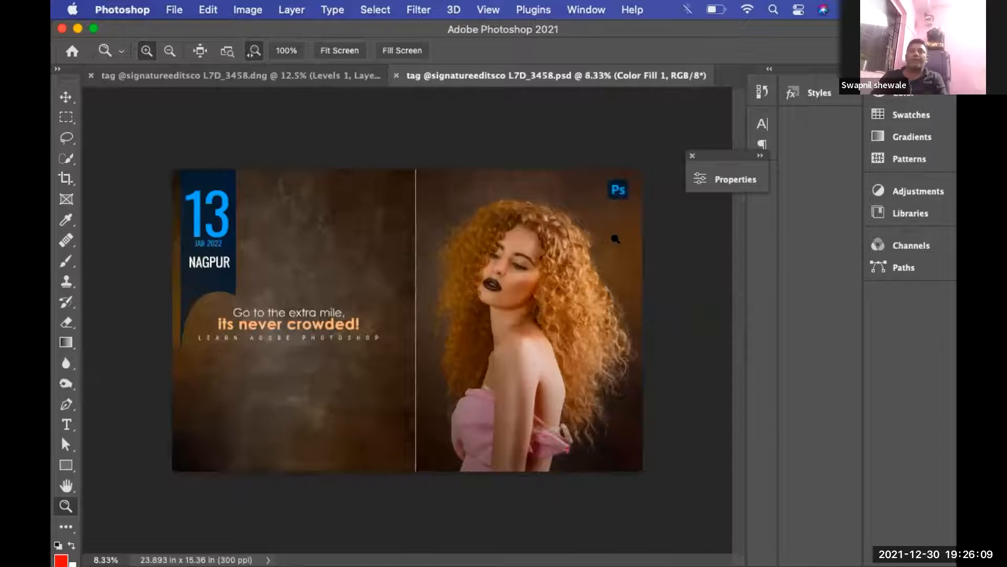
Expand Group 1 and show only Layer 0 to view the original portrait up close.
{"action": "key", "text": "F7"}
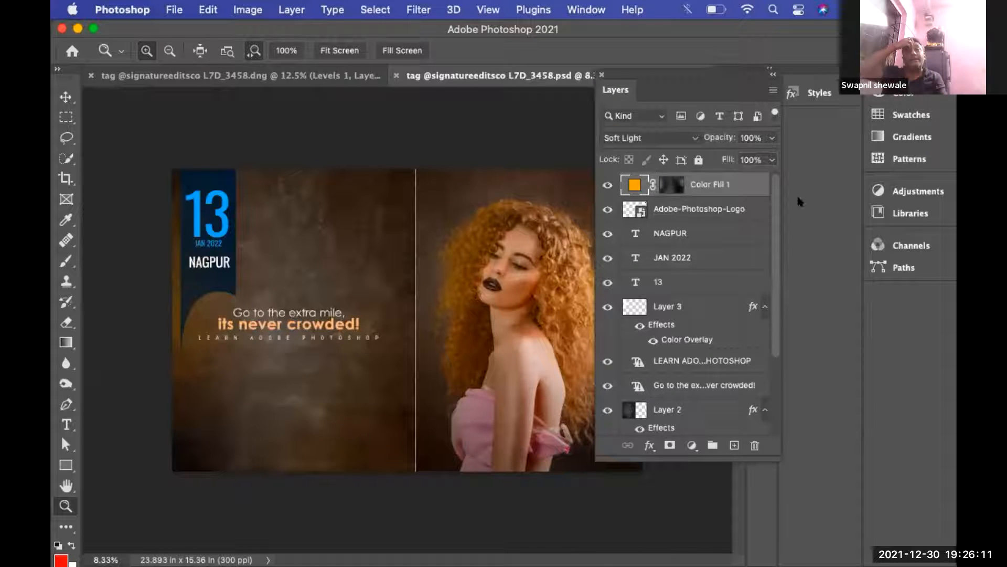
{"action": "scroll", "coordinate": [690, 373], "scroll_direction": "down", "scroll_amount": 5}
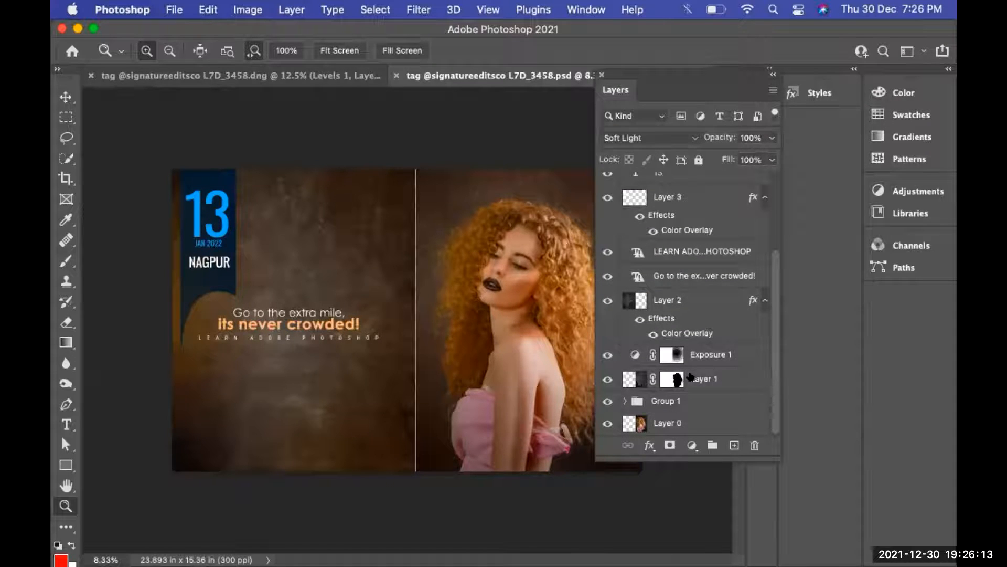
{"action": "left_click", "coordinate": [691, 376]}
{"action": "left_click", "coordinate": [657, 423]}
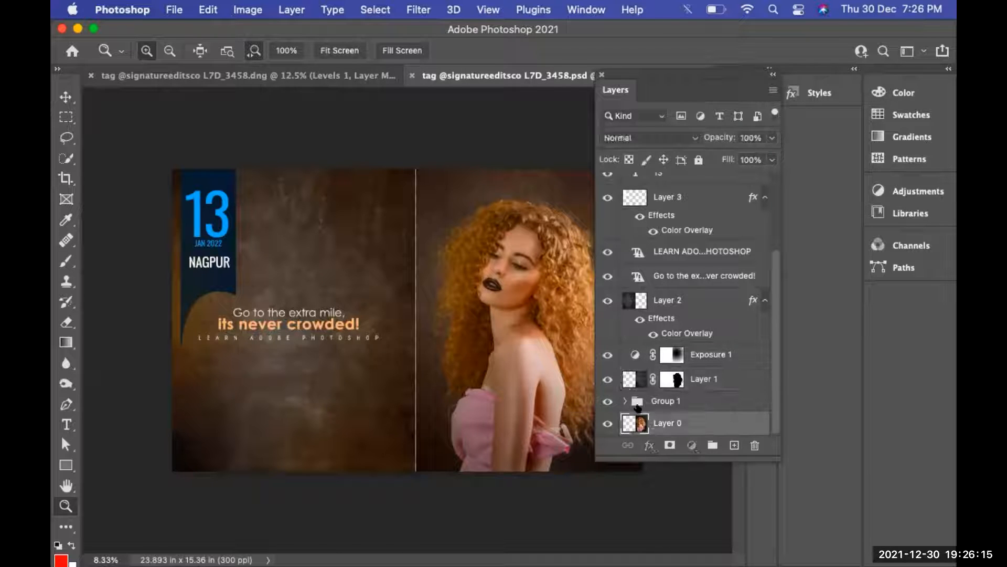
{"action": "left_click", "coordinate": [625, 402]}
{"action": "left_click_drag", "start_coordinate": [772, 358], "coordinate": [775, 399]}
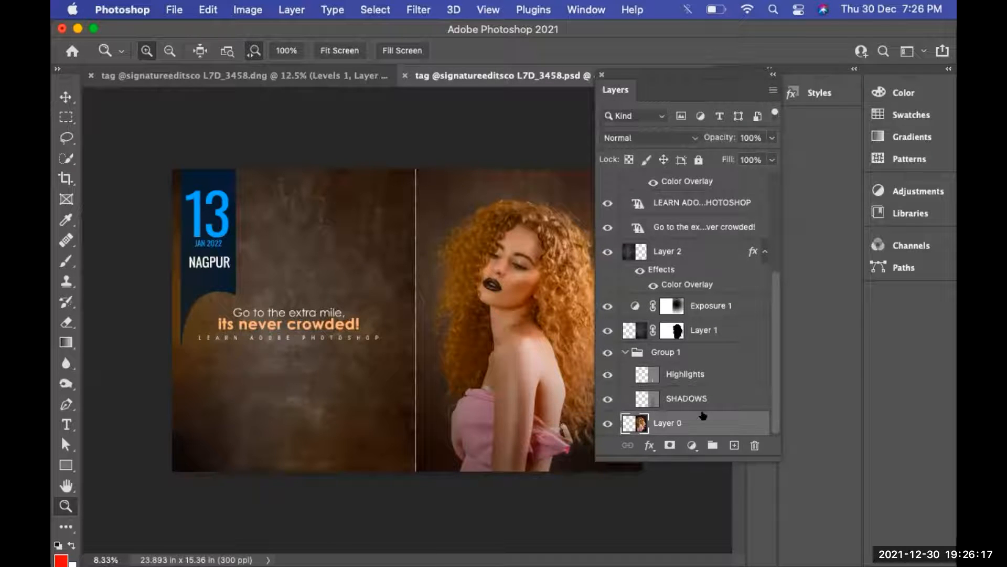
{"action": "left_click", "coordinate": [609, 424], "text": "alt"}
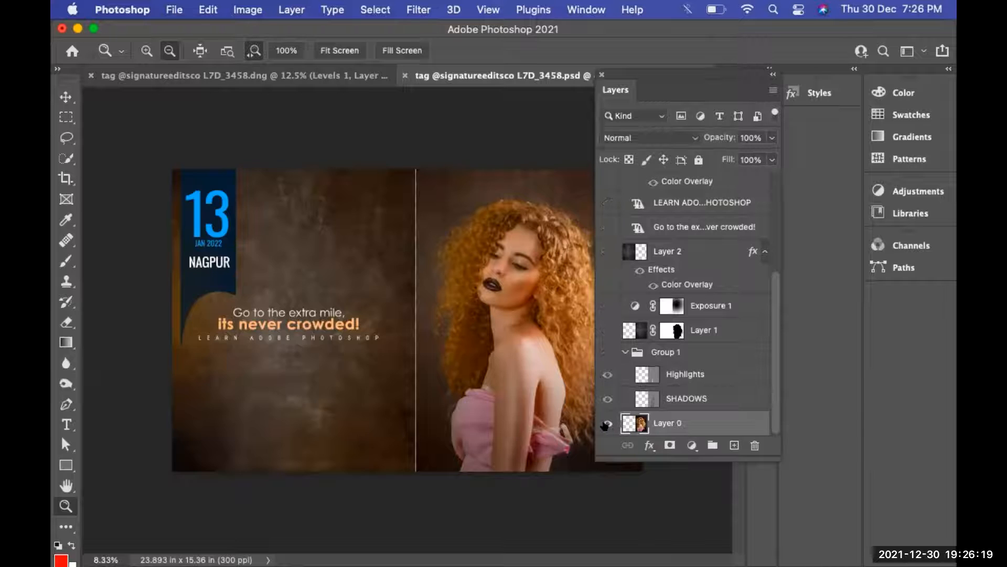
{"action": "left_click", "coordinate": [539, 296]}
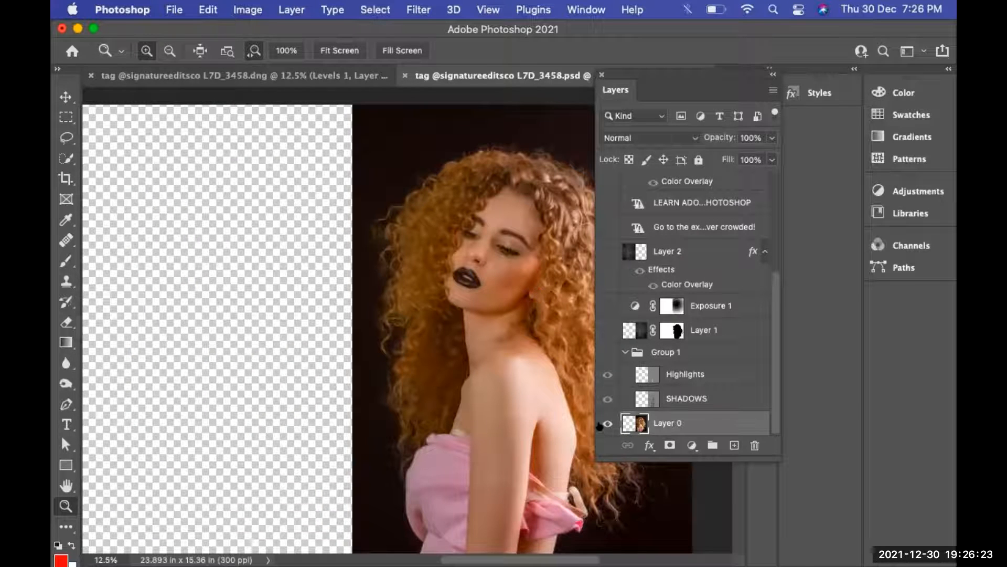
Cycle through the screen modes and hide the layer list to examine the isolated portrait's hair against its dark backdrop.
{"action": "key", "text": "Tab"}
{"action": "key", "text": "Tab"}
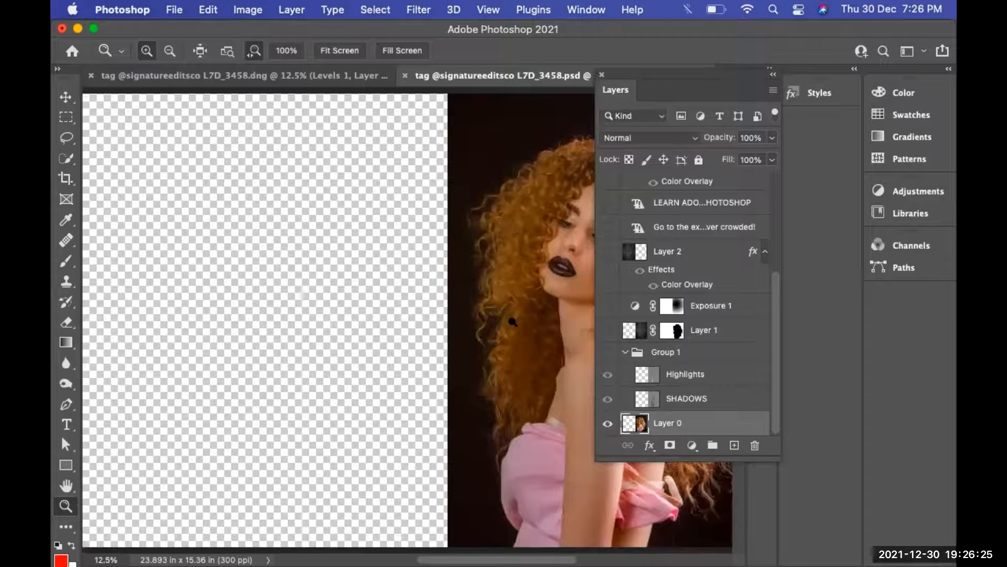
{"action": "key", "text": "f"}
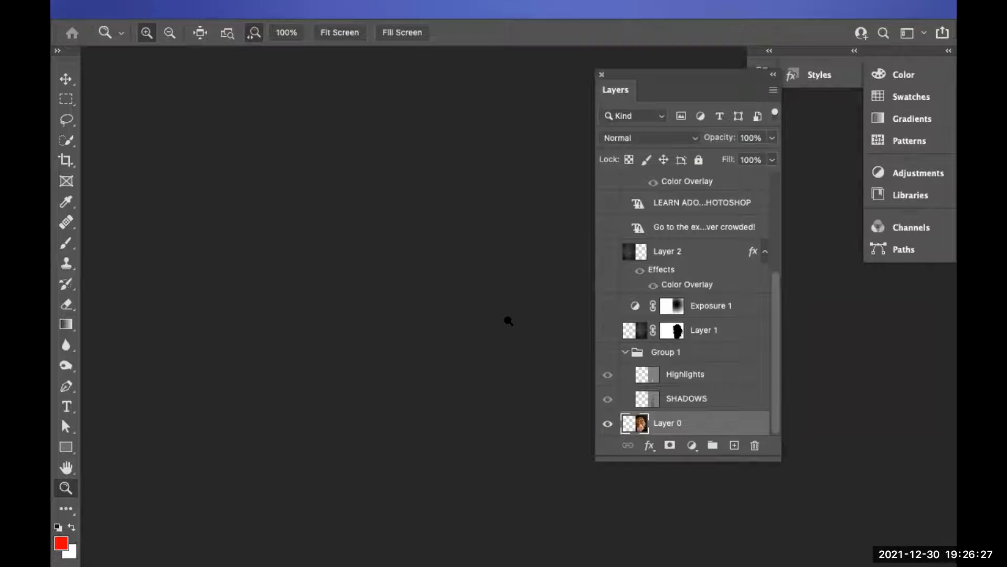
{"action": "key", "text": "f"}
{"action": "key", "text": "f"}
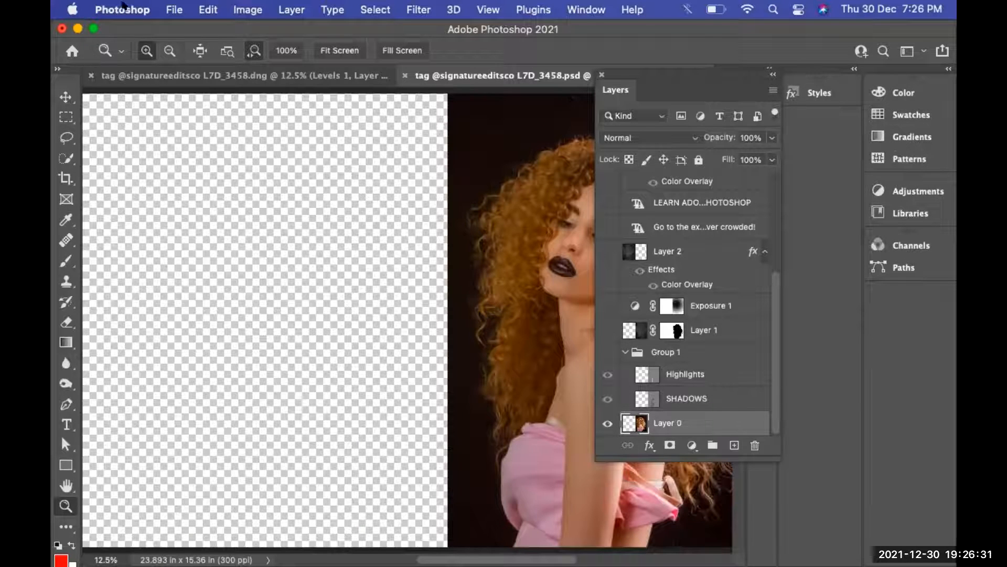
{"action": "left_click", "coordinate": [599, 75]}
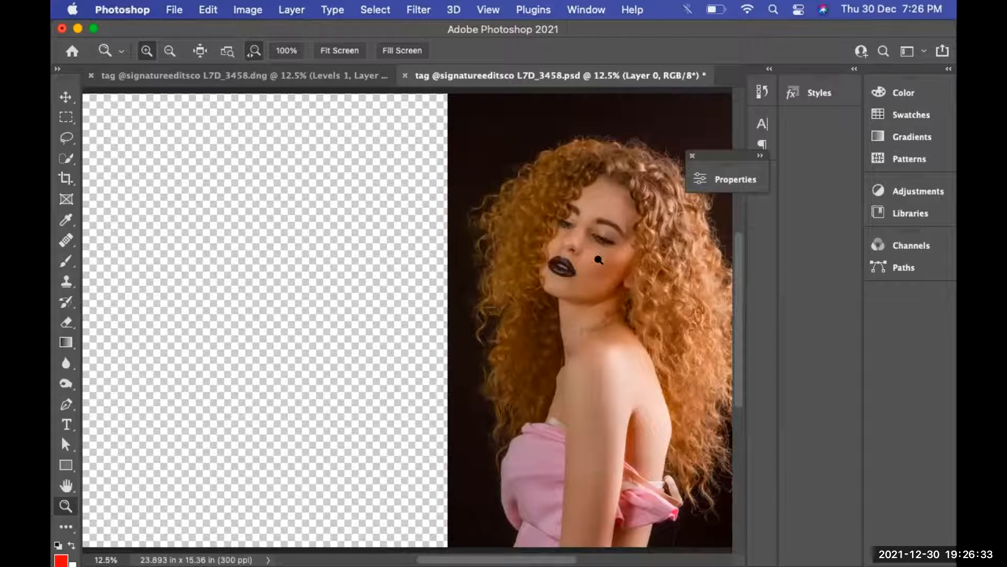
{"action": "left_click_drag", "start_coordinate": [603, 249], "coordinate": [435, 186]}
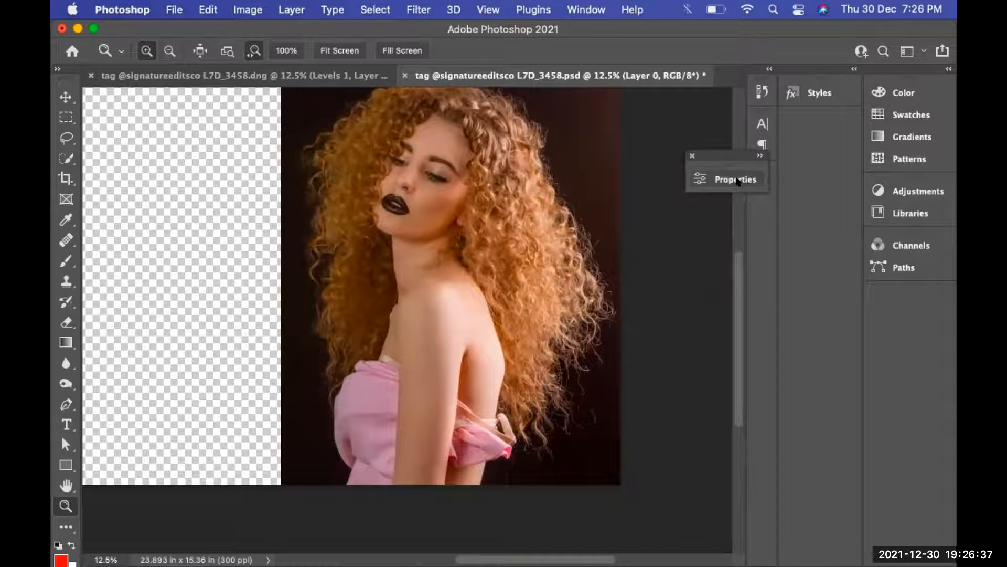
{"action": "key", "text": "alt"}
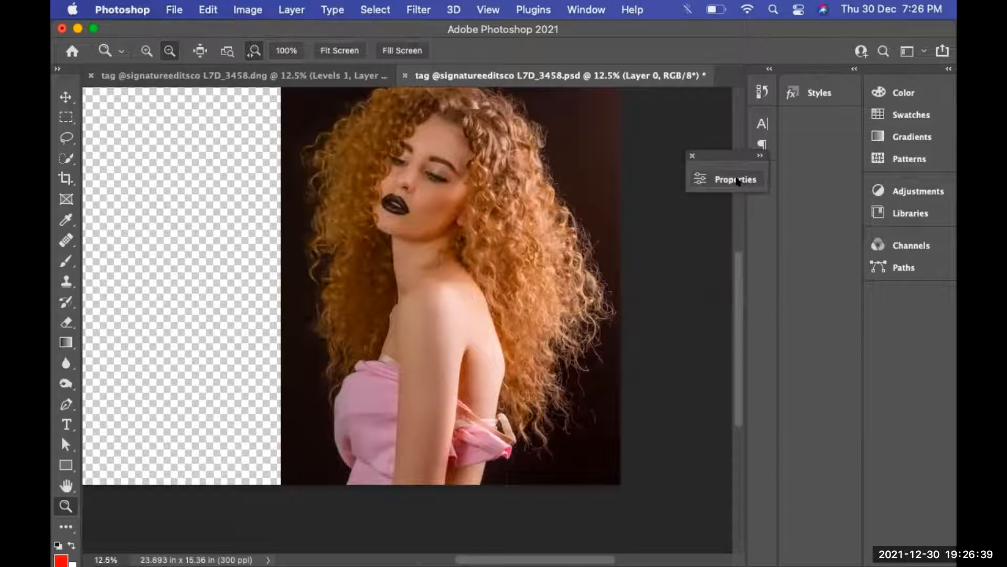
Compare the portrait with the masked Layer 1 background texture shown and hidden, ending with the layer visible.
{"action": "key", "text": "F7"}
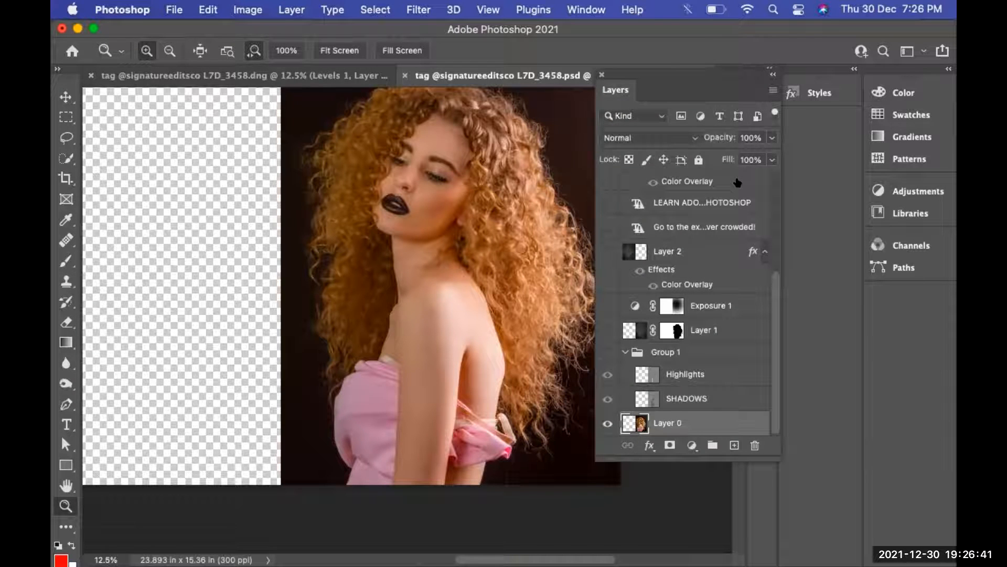
{"action": "left_click", "coordinate": [693, 331]}
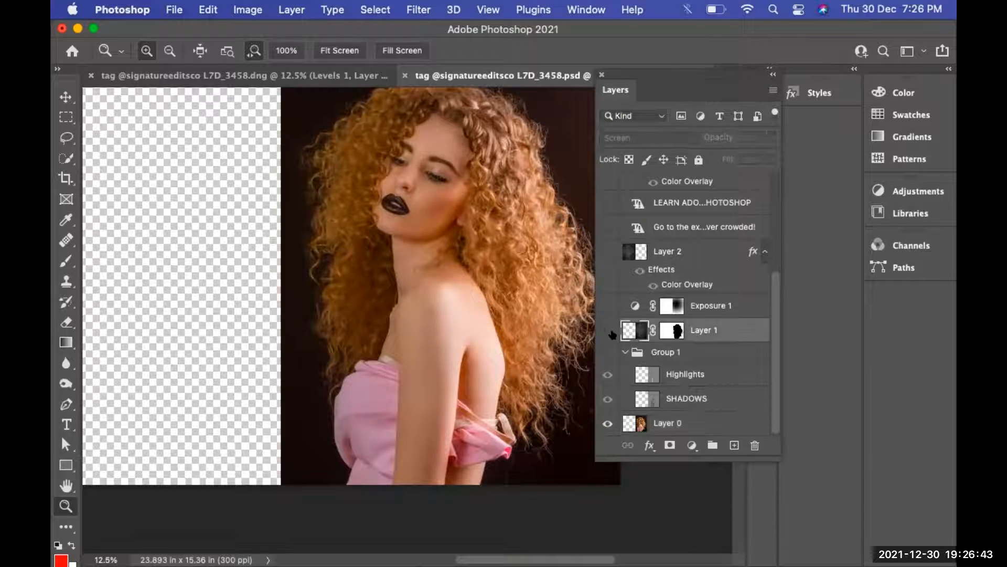
{"action": "left_click", "coordinate": [603, 334]}
{"action": "left_click", "coordinate": [604, 334]}
{"action": "left_click", "coordinate": [603, 334]}
{"action": "left_click", "coordinate": [604, 333]}
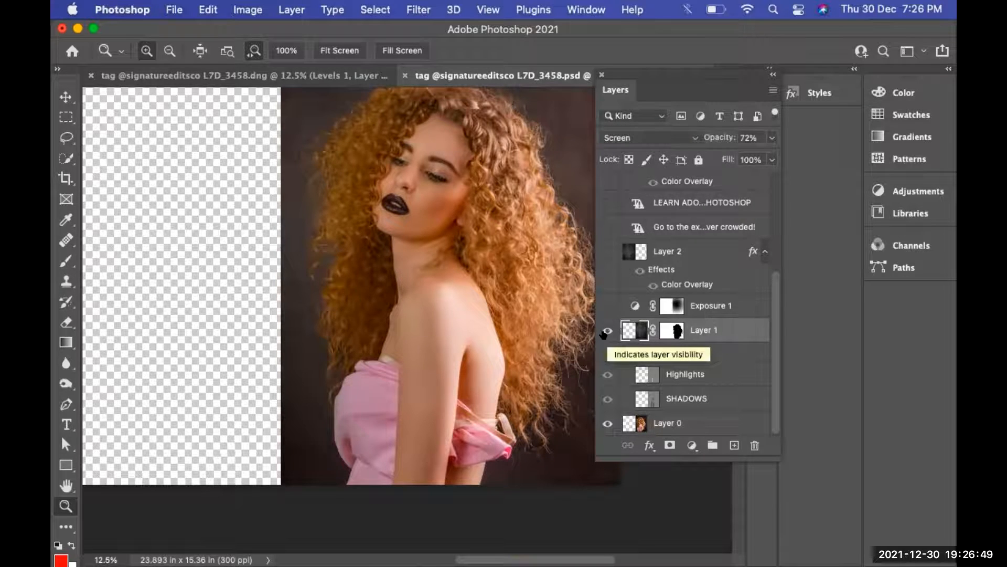
View the whole canvas and show Layer 2, the dark textured backdrop beside the portrait.
{"action": "key", "text": "super+minus"}
{"action": "key", "text": "super+minus"}
{"action": "key", "text": "super+minus"}
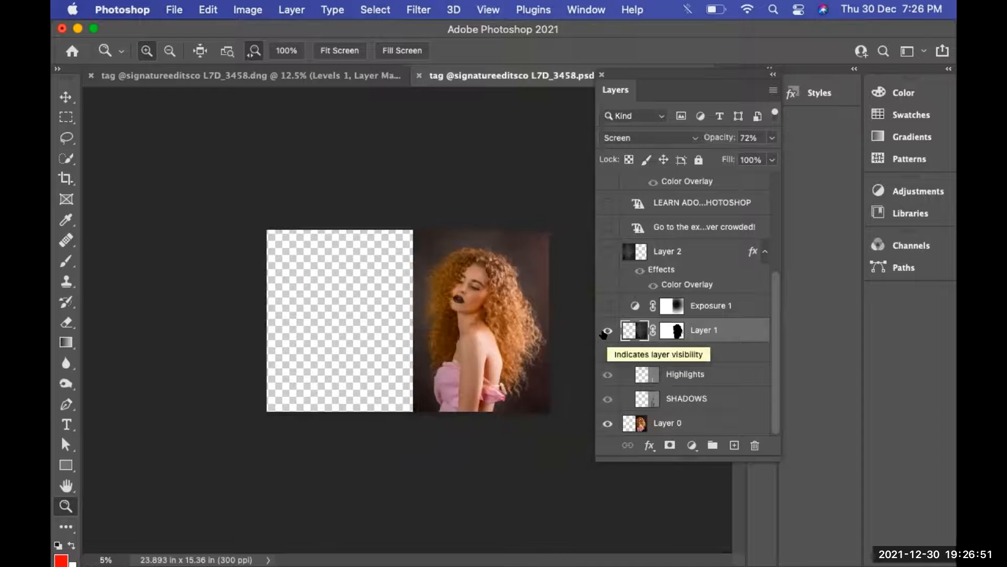
{"action": "key", "text": "super+plus"}
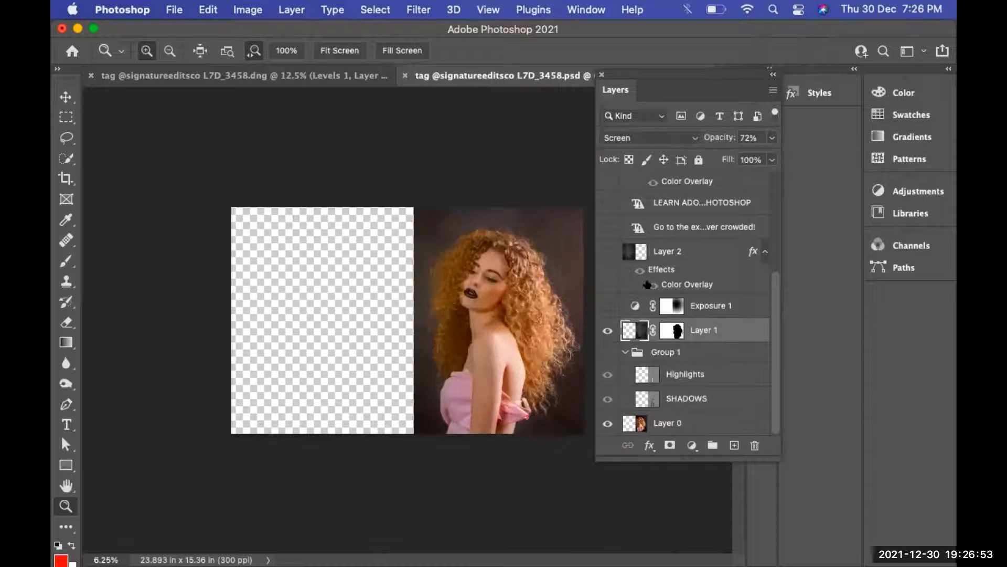
{"action": "left_click", "coordinate": [607, 251]}
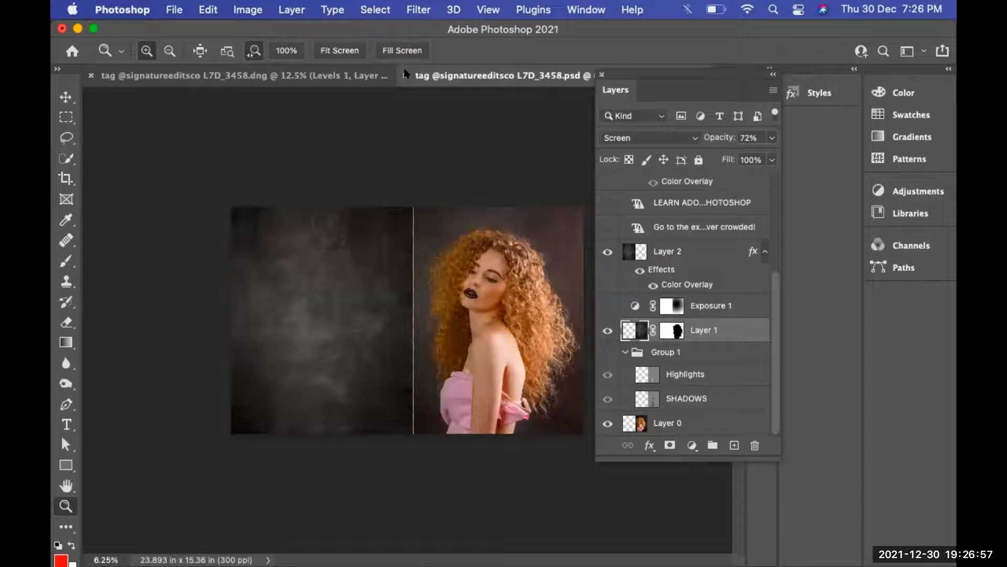
{"action": "key", "text": "super+w"}
{"action": "left_click", "coordinate": [499, 282]}
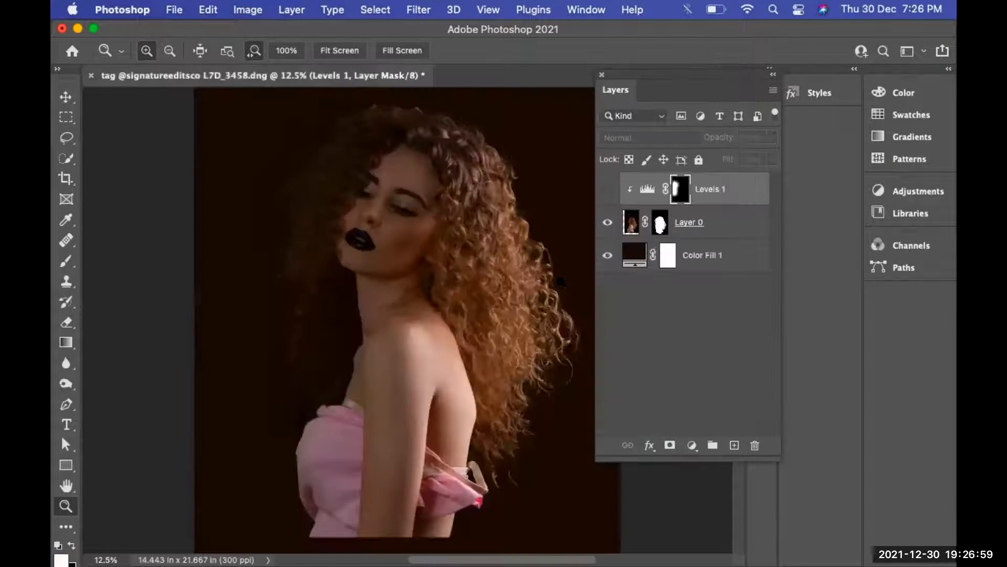
{"action": "left_click", "coordinate": [91, 76]}
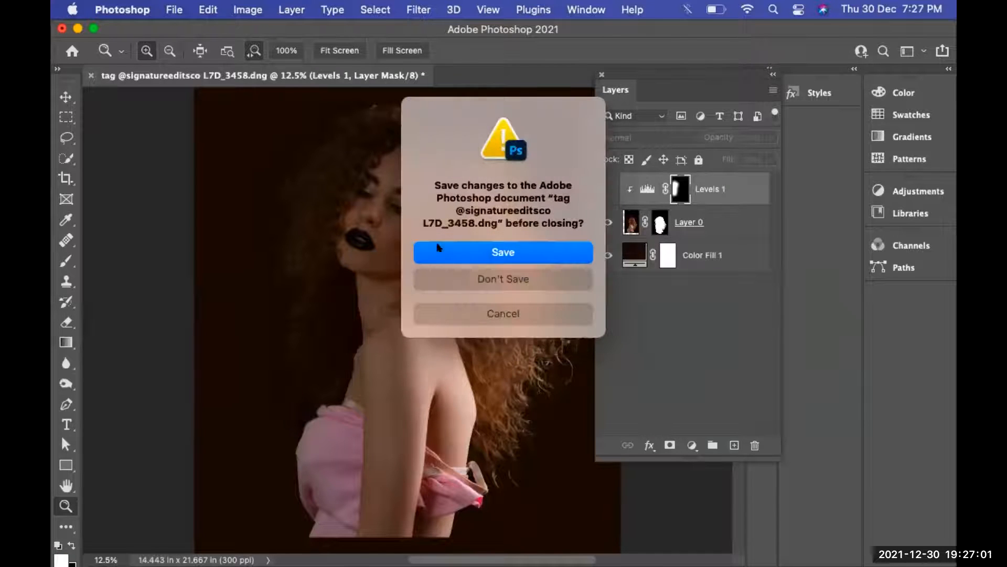
{"action": "left_click", "coordinate": [469, 280]}
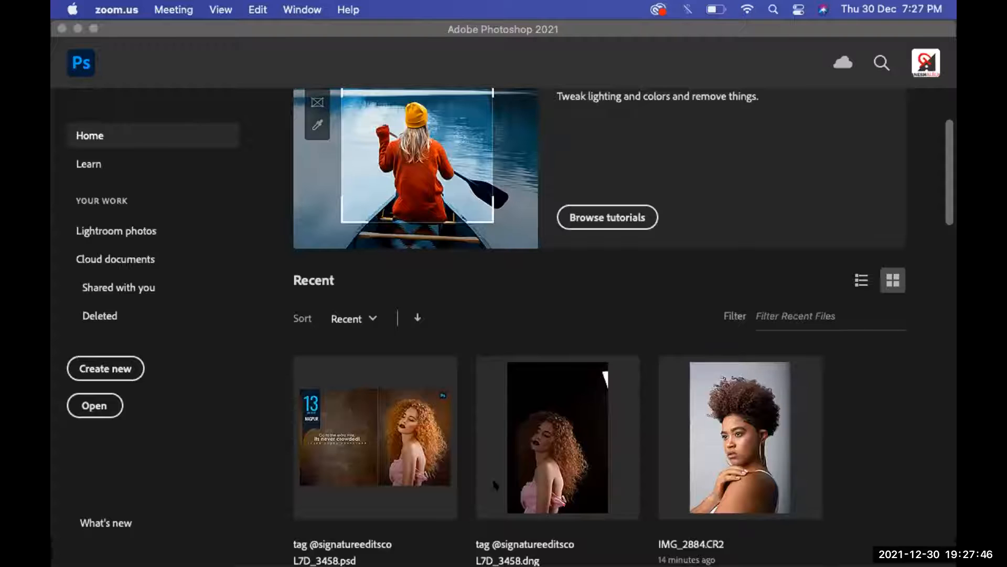
{"action": "left_click", "coordinate": [540, 436]}
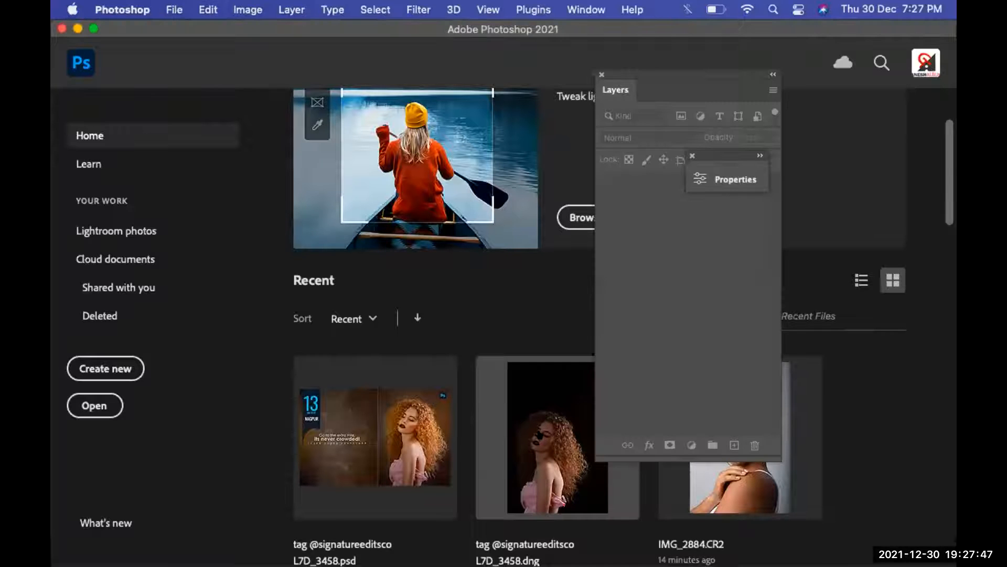
{"action": "left_click", "coordinate": [541, 436]}
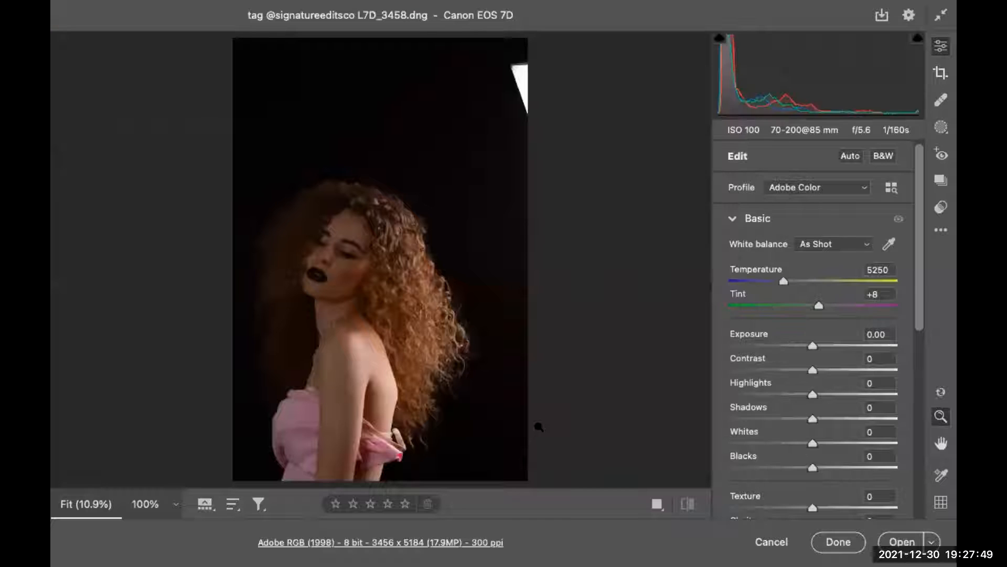
{"action": "left_click", "coordinate": [840, 160]}
{"action": "left_click_drag", "start_coordinate": [827, 337], "coordinate": [836, 341]}
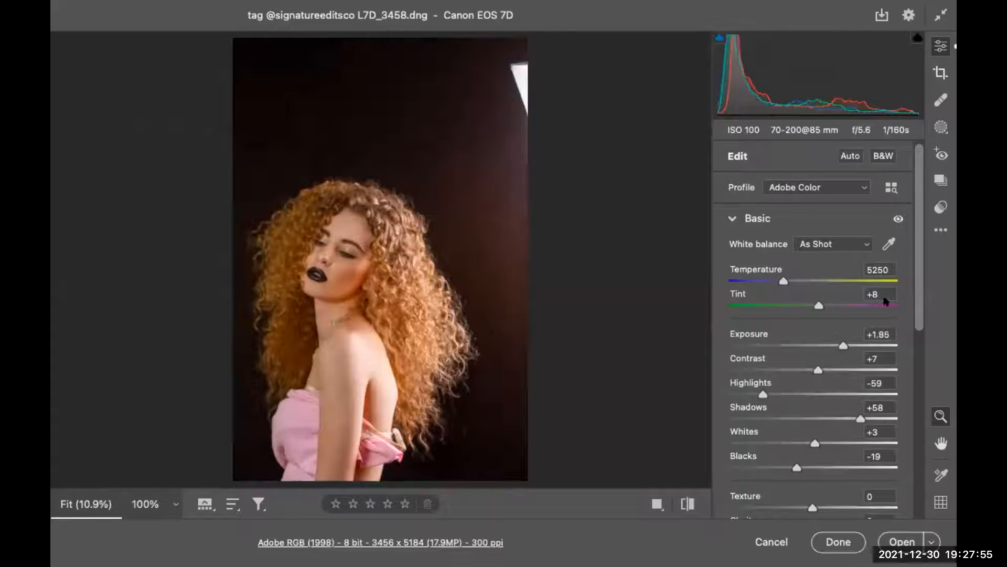
{"action": "scroll", "coordinate": [913, 275], "scroll_direction": "down", "scroll_amount": 8}
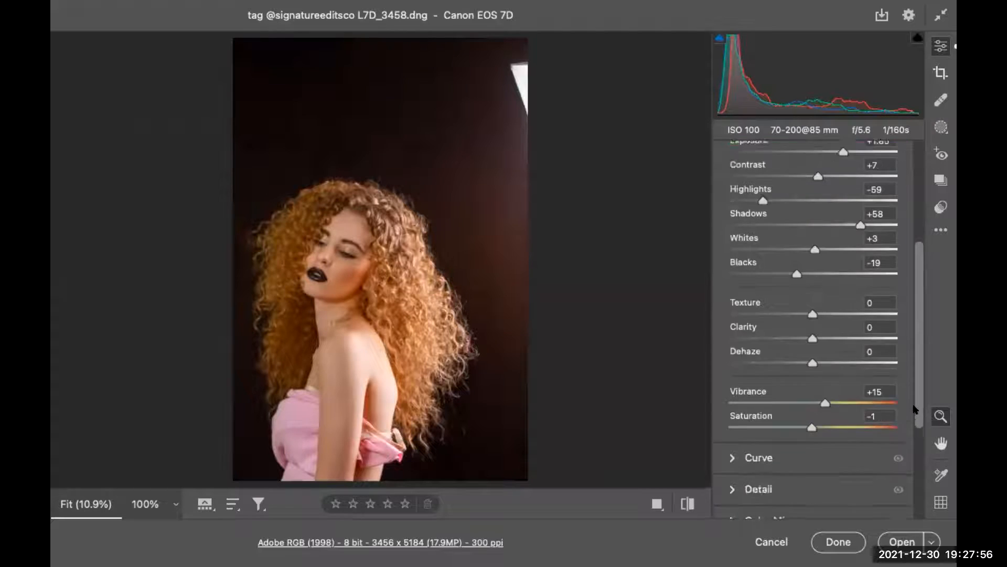
{"action": "left_click", "coordinate": [916, 541]}
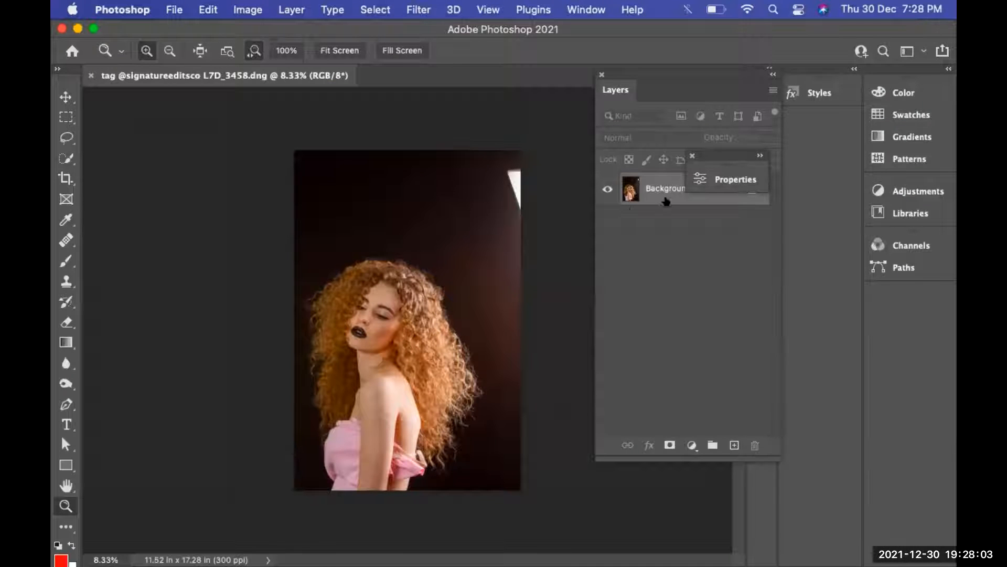
Convert the Background into a regular layer and enlarge it with Free Transform until the white studio light falls outside the canvas.
{"action": "double_click", "coordinate": [666, 199]}
{"action": "left_click", "coordinate": [724, 194]}
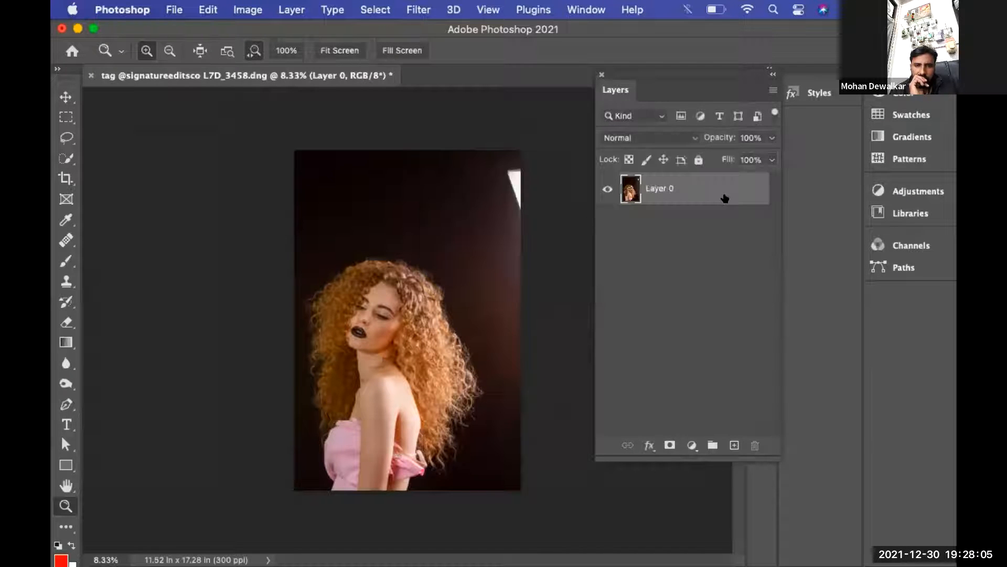
{"action": "key", "text": "super+t"}
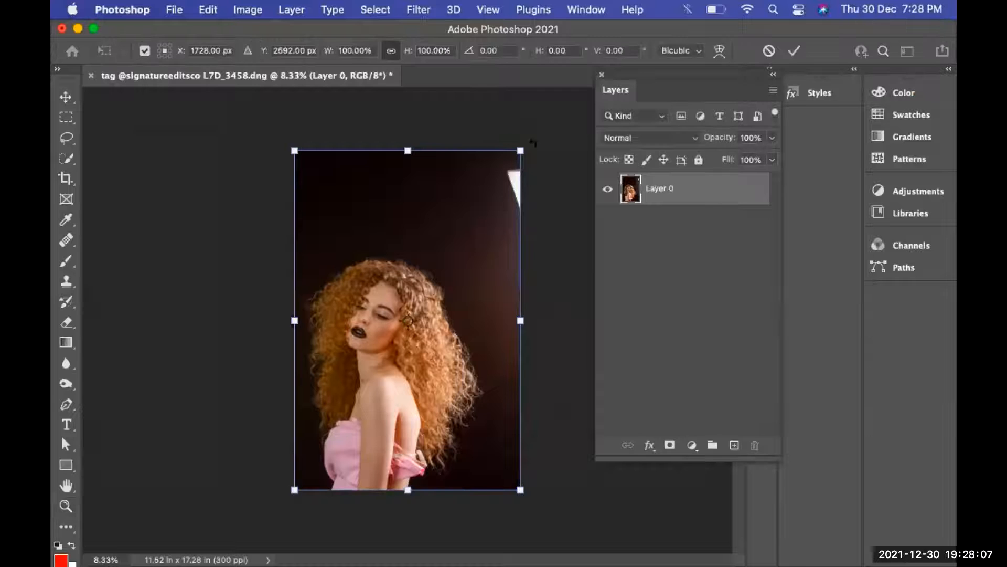
{"action": "left_click_drag", "start_coordinate": [525, 137], "coordinate": [547, 111]}
{"action": "key", "text": "Return"}
{"action": "key", "text": "z"}
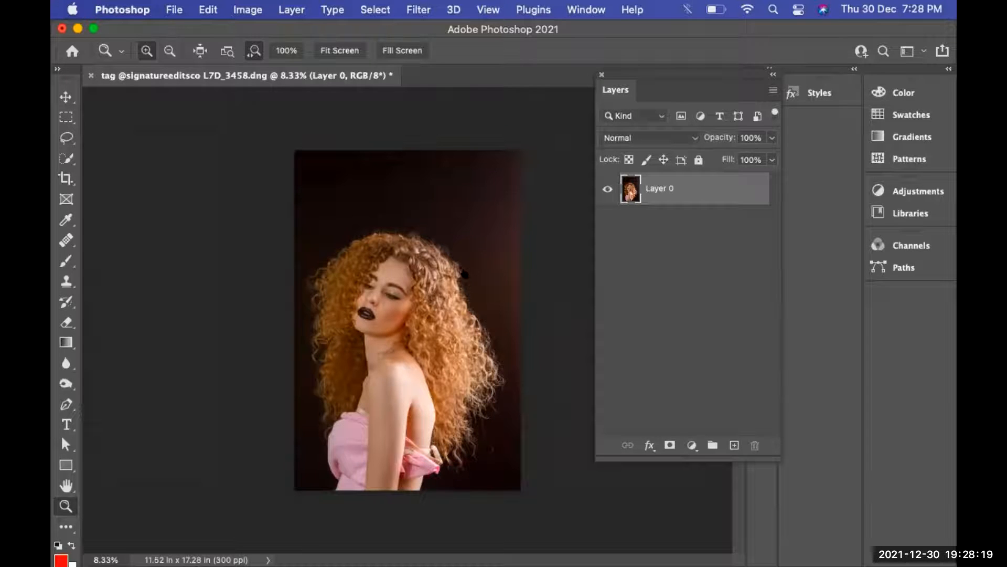
{"action": "key", "text": "super+Tab"}
{"action": "key", "text": "super+Tab"}
{"action": "key", "text": "super+Tab"}
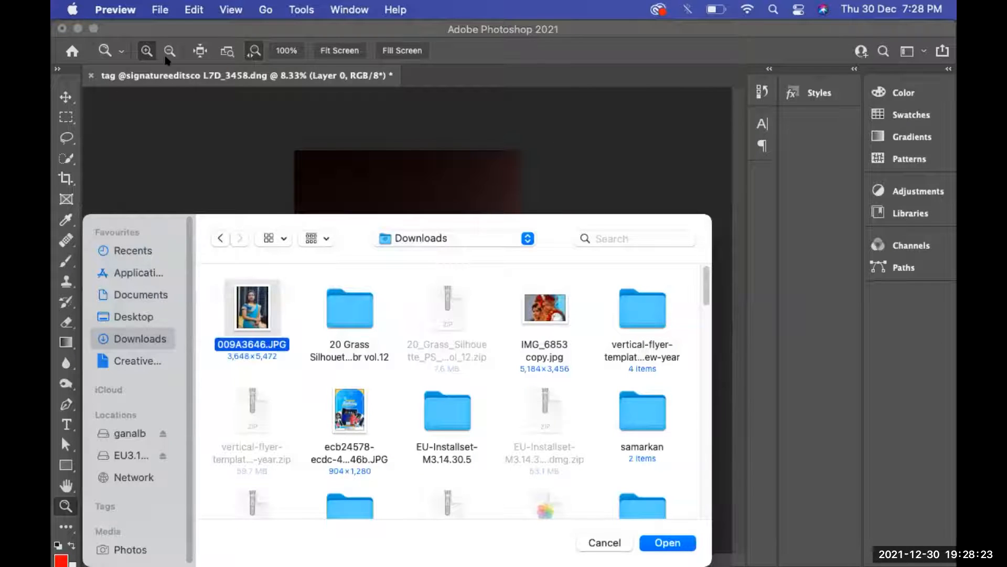
{"action": "left_click_drag", "start_coordinate": [308, 224], "coordinate": [332, 47]}
{"action": "left_click", "coordinate": [630, 369]}
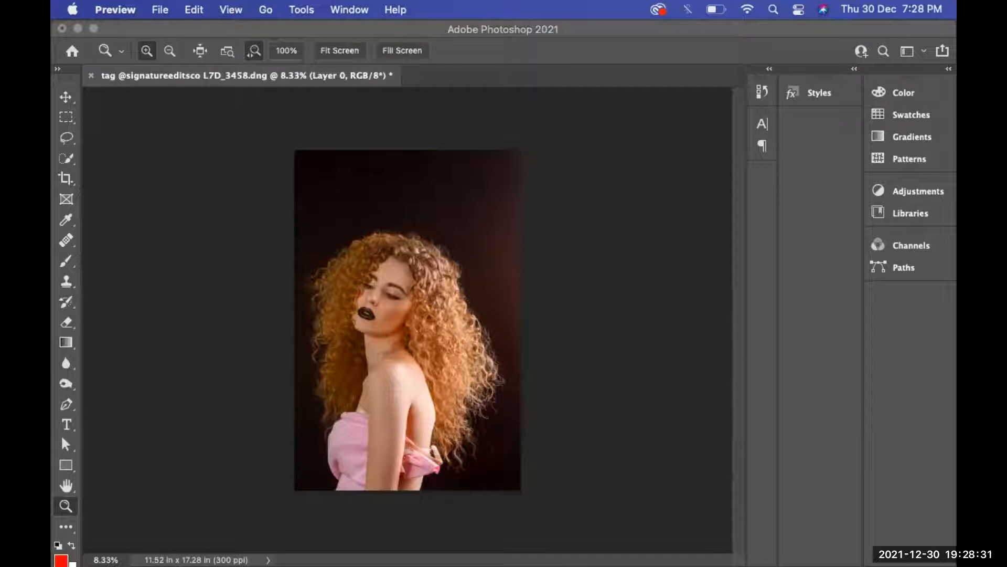
Switch to Chrome and load Google's home page in place of the open Facebook photo.
{"action": "mouse_move", "coordinate": [359, 551]}
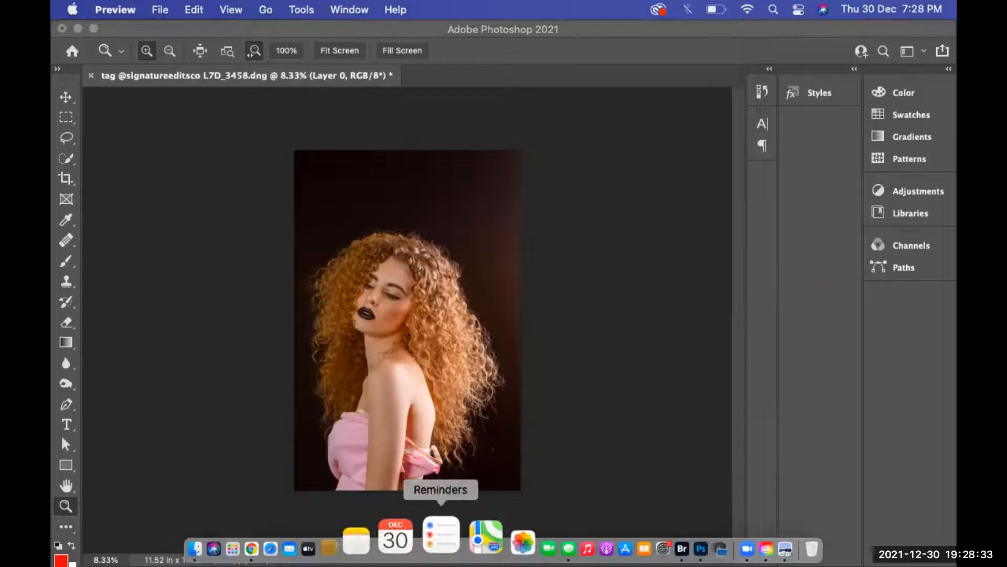
{"action": "left_click", "coordinate": [302, 539]}
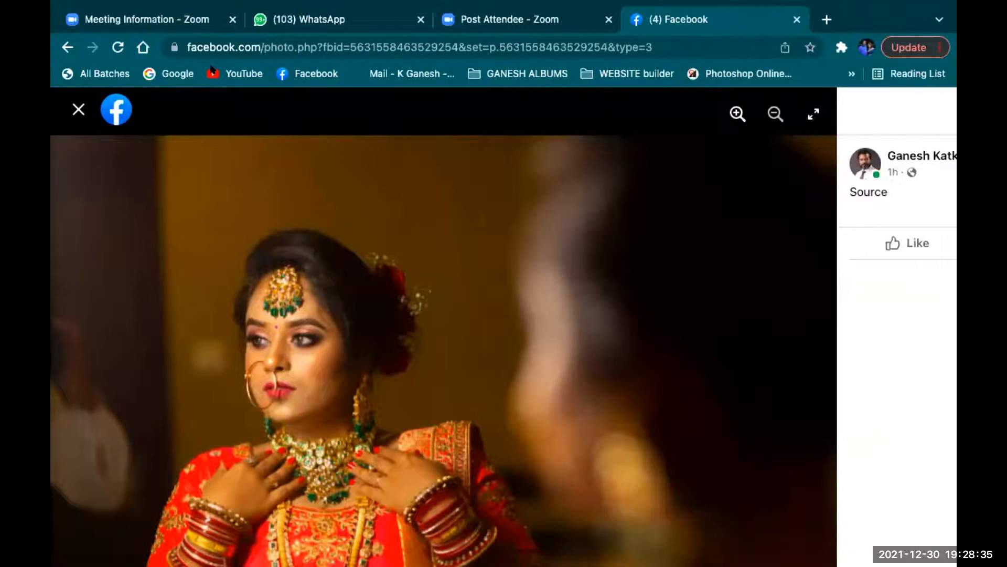
{"action": "left_click", "coordinate": [196, 46]}
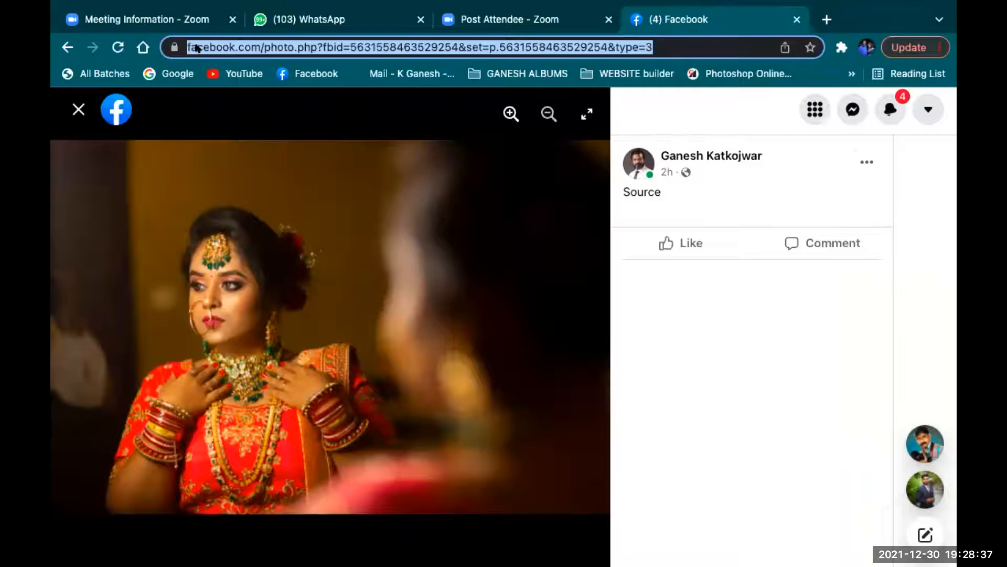
{"action": "type", "text": "google"}
{"action": "key", "text": "Return"}
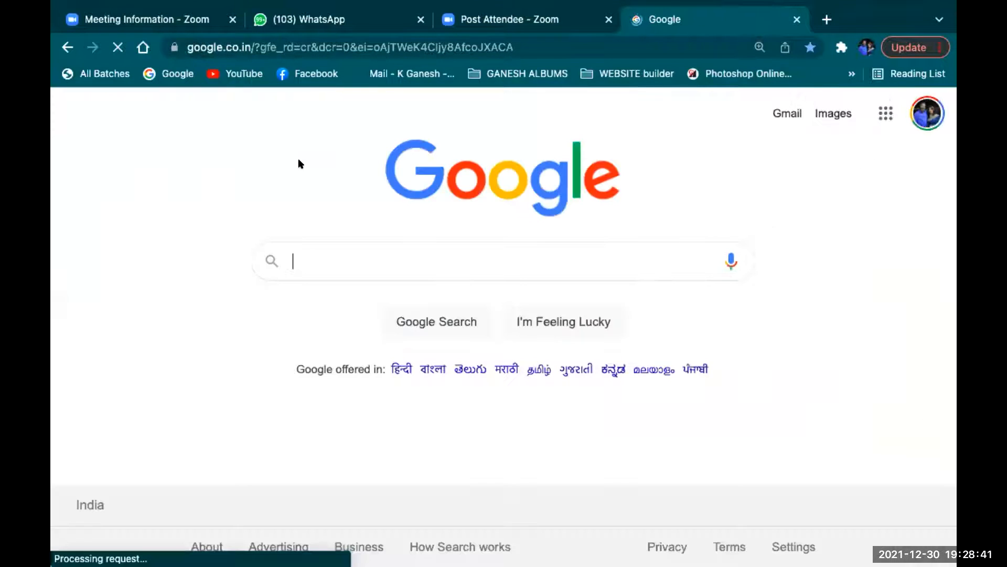
Search Google for "texture background" and show the image results.
{"action": "left_click", "coordinate": [330, 261]}
{"action": "type", "text": "texture"}
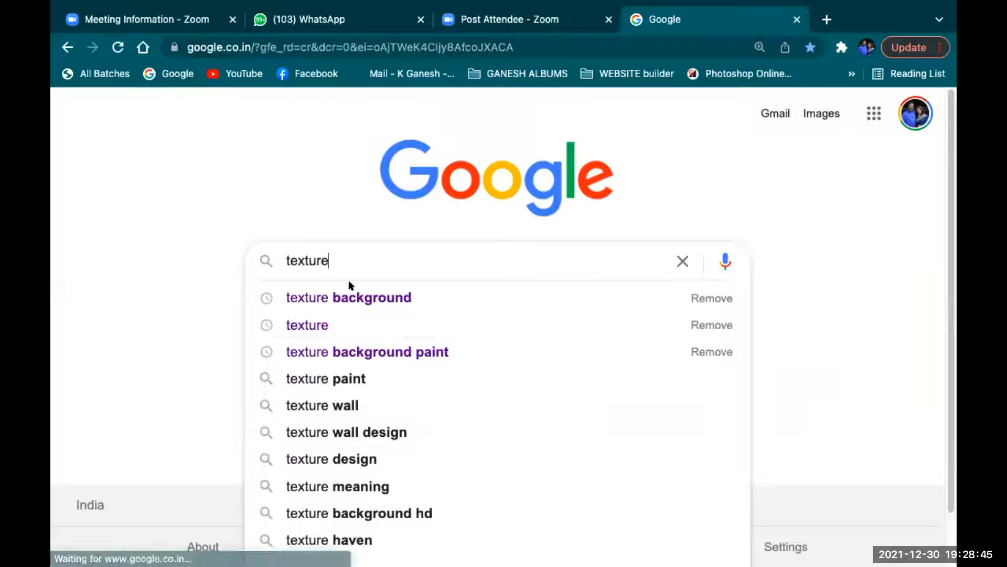
{"action": "left_click", "coordinate": [361, 298]}
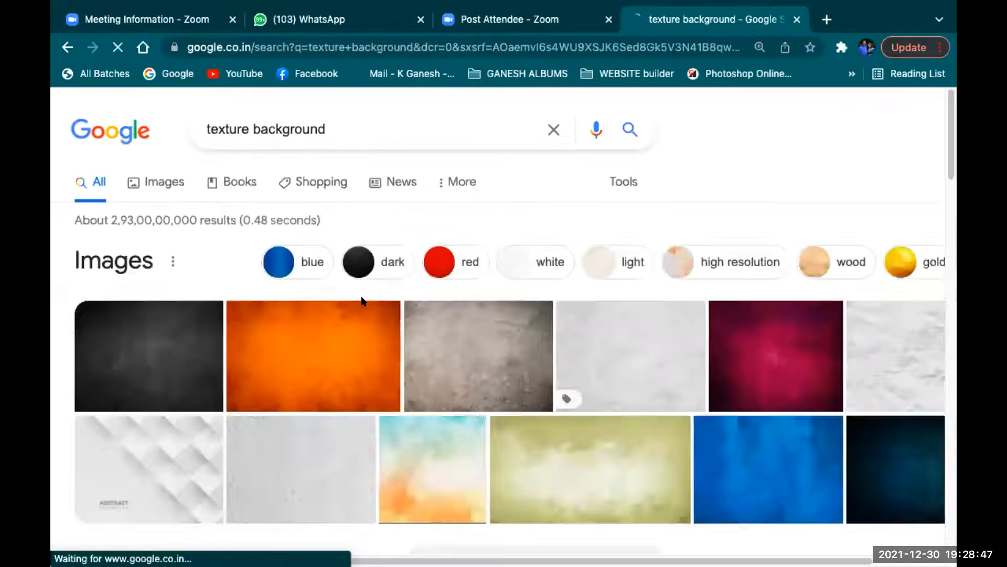
{"action": "scroll", "coordinate": [412, 329], "scroll_direction": "down", "scroll_amount": 3}
{"action": "scroll", "coordinate": [414, 330], "scroll_direction": "down", "scroll_amount": 2}
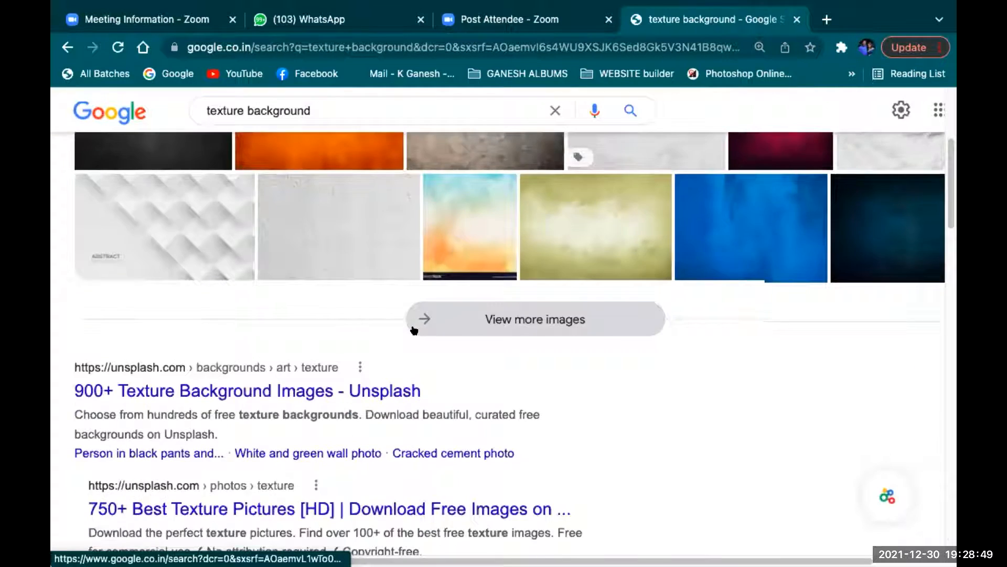
{"action": "scroll", "coordinate": [262, 294], "scroll_direction": "up", "scroll_amount": 3}
{"action": "left_click", "coordinate": [176, 274]}
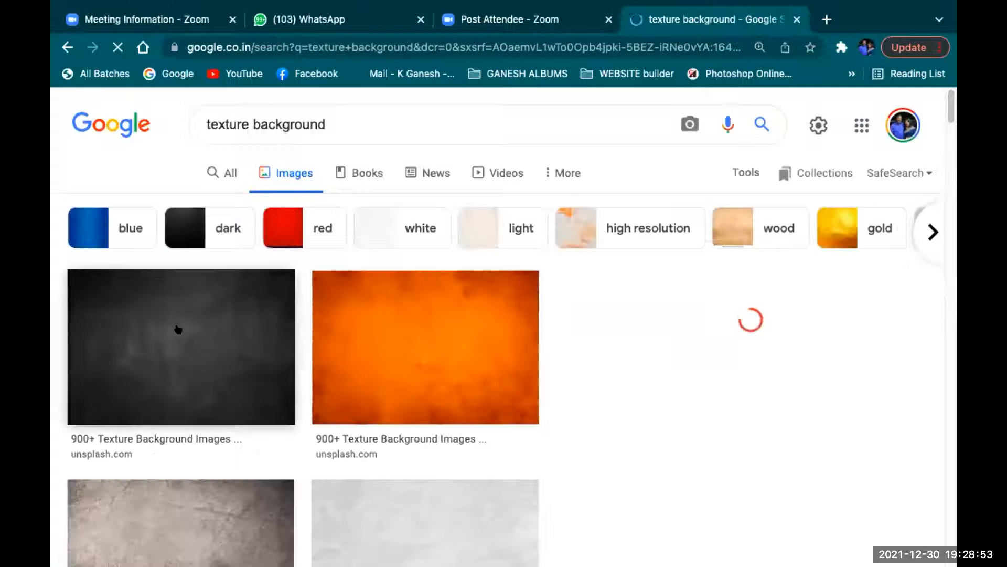
Copy the dark grey Unsplash texture, the first image result, and switch to Photoshop.
{"action": "left_click", "coordinate": [178, 329]}
{"action": "right_click", "coordinate": [659, 253]}
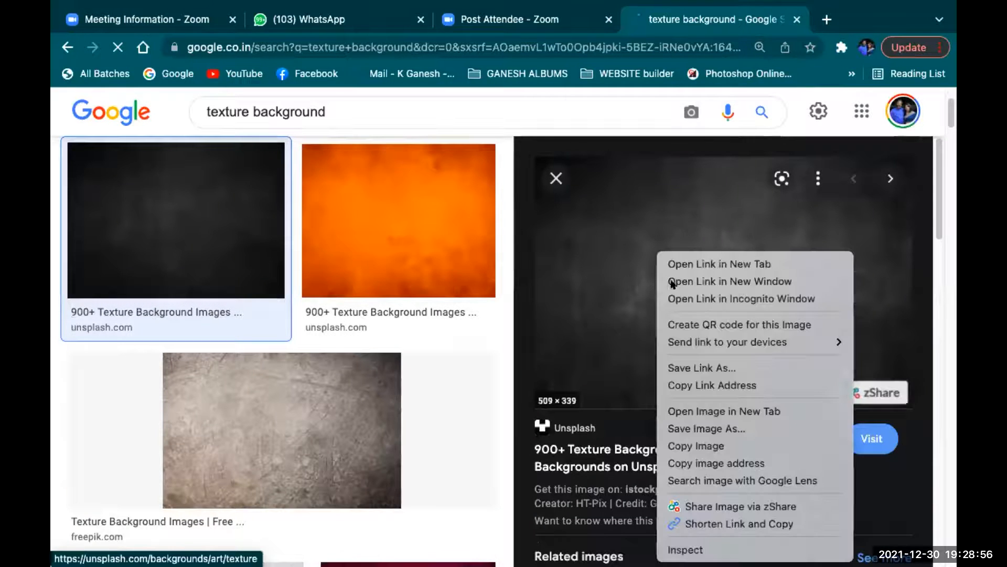
{"action": "left_click", "coordinate": [722, 447]}
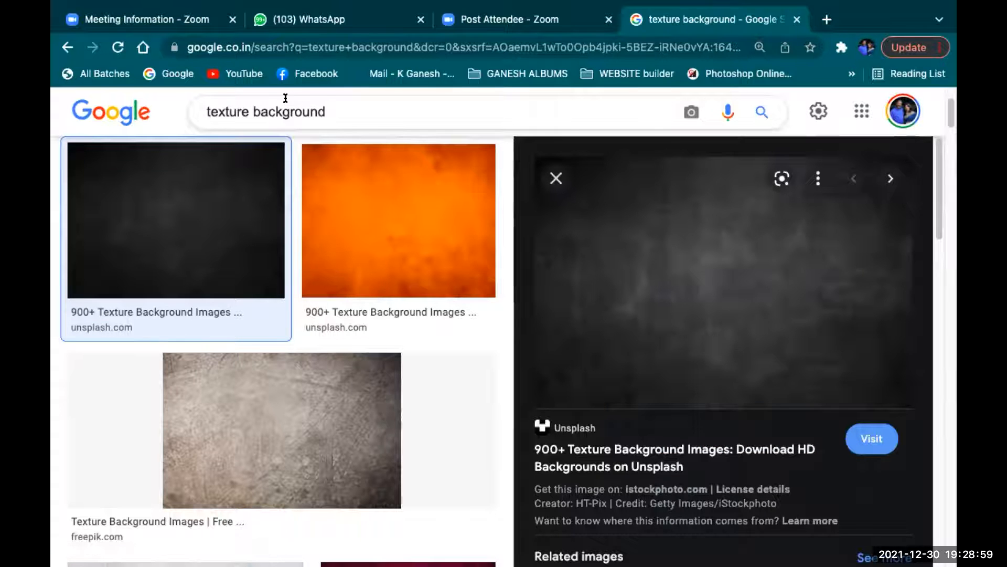
{"action": "key", "text": "super+Tab"}
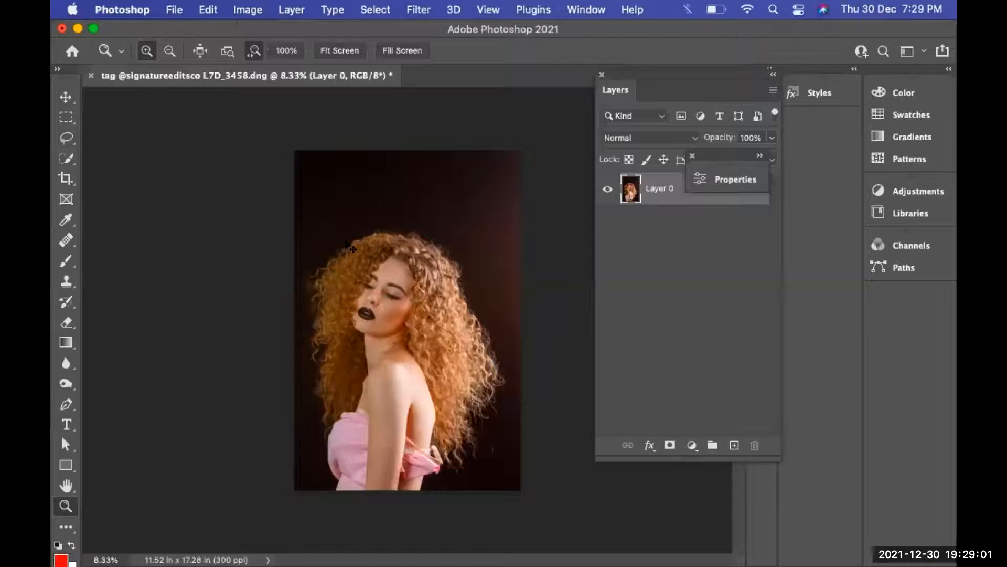
Paste the dark texture above the portrait, rotate it -90° and enlarge it to about 1098% to cover the canvas.
{"action": "key", "text": "super+v"}
{"action": "key", "text": "super+t"}
{"action": "left_click_drag", "start_coordinate": [425, 349], "coordinate": [529, 139]}
{"action": "left_click_drag", "start_coordinate": [396, 336], "coordinate": [284, 504]}
{"action": "key", "text": "Return"}
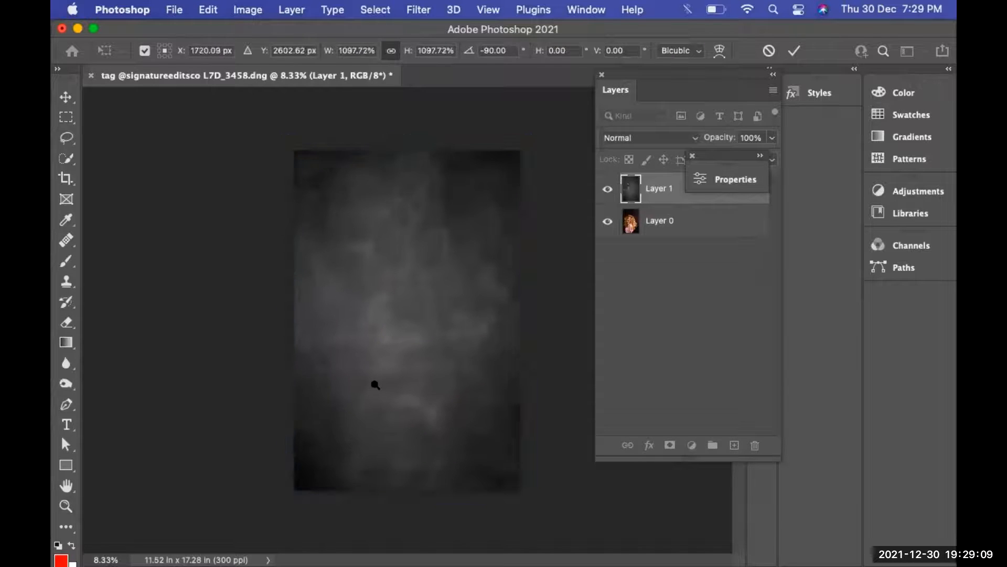
{"action": "key", "text": "z"}
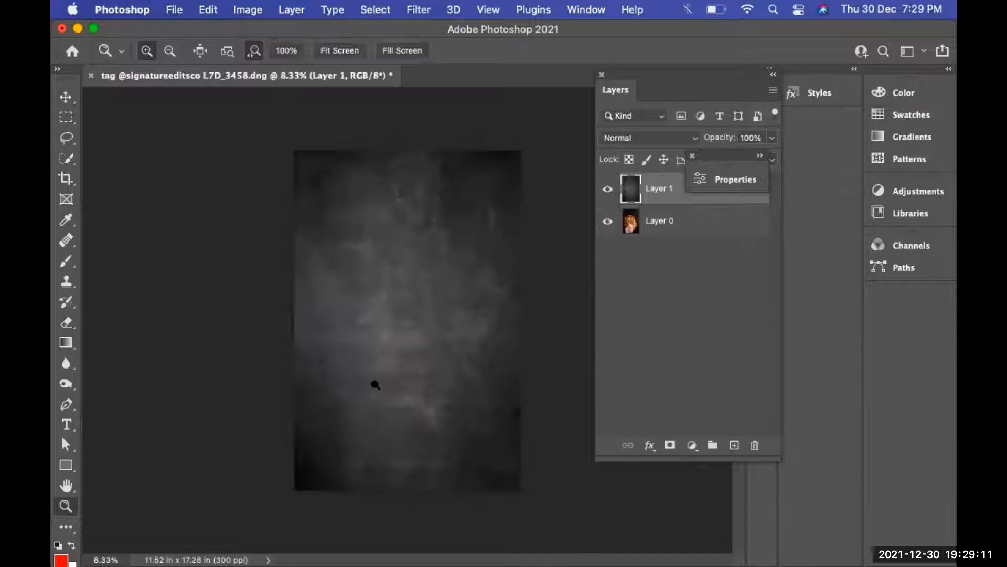
Select the woman on Layer 0 with Select Subject, then mask the texture layer with that selection and invert the mask.
{"action": "left_click", "coordinate": [608, 187]}
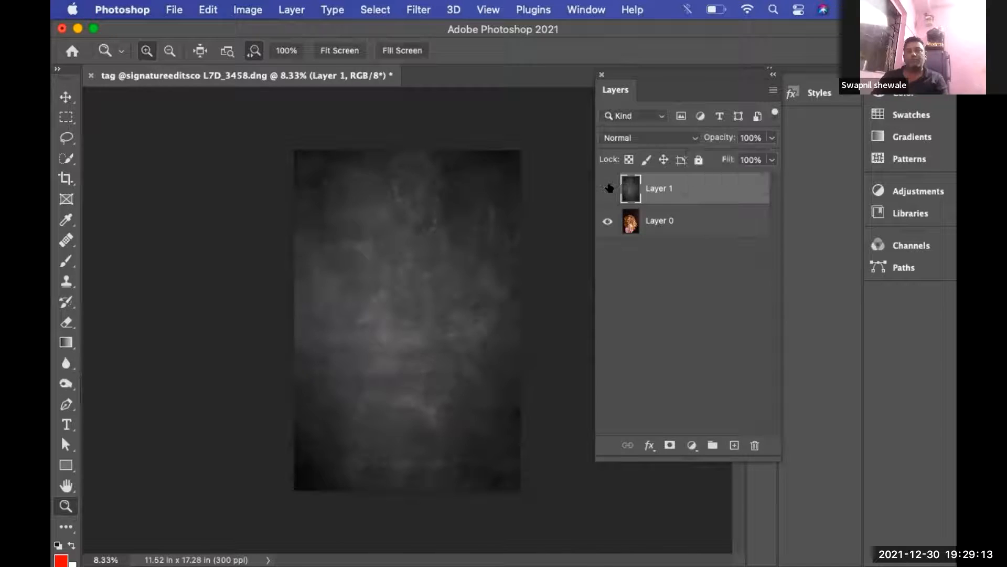
{"action": "left_click", "coordinate": [677, 220]}
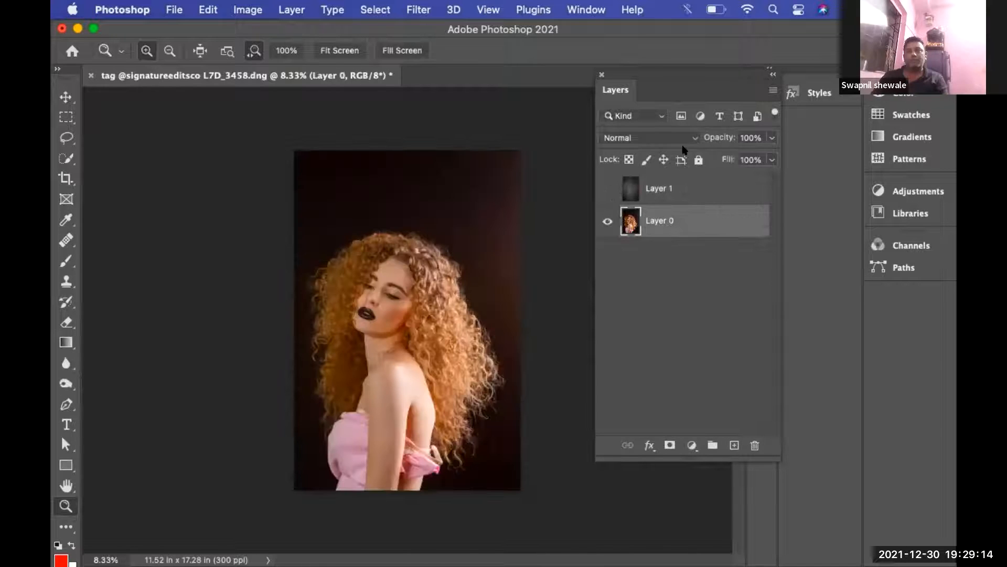
{"action": "left_click", "coordinate": [66, 158]}
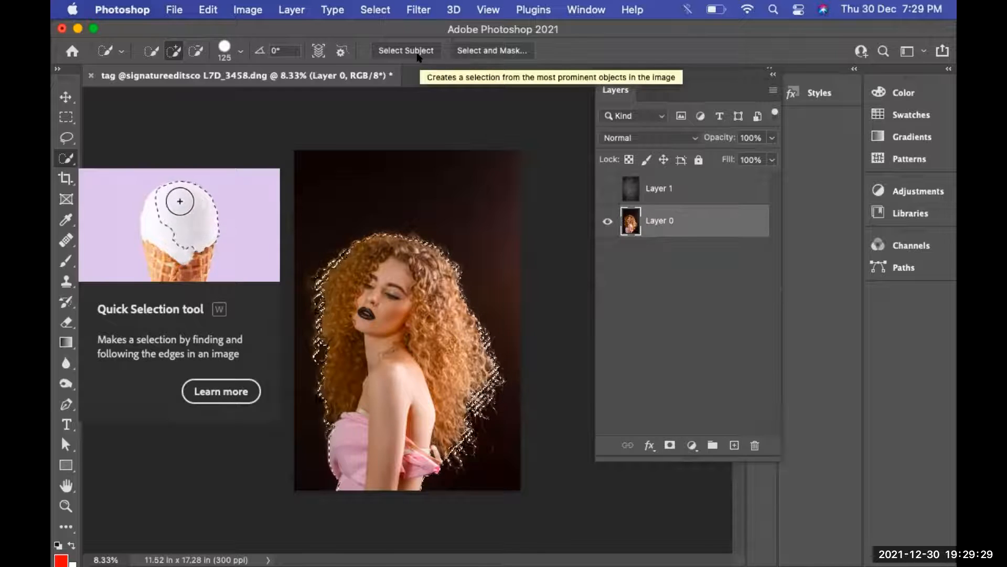
{"action": "left_click", "coordinate": [639, 195]}
{"action": "left_click", "coordinate": [607, 189]}
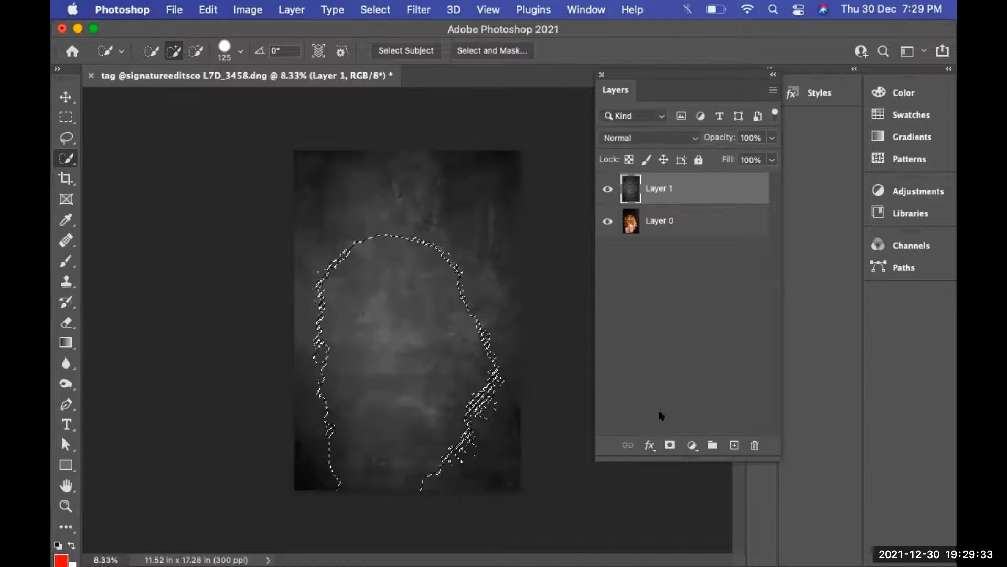
{"action": "left_click", "coordinate": [665, 445]}
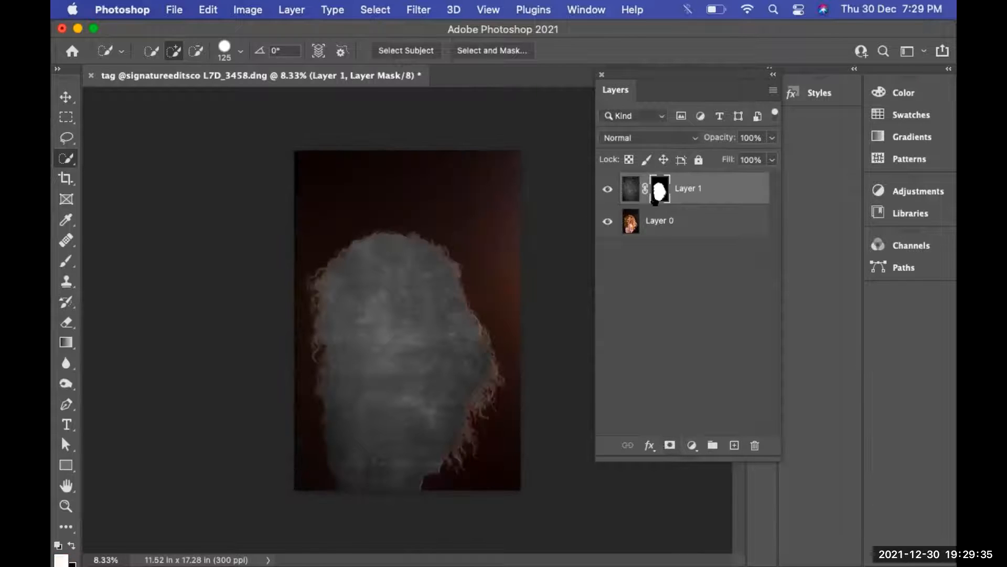
{"action": "key", "text": "super+i"}
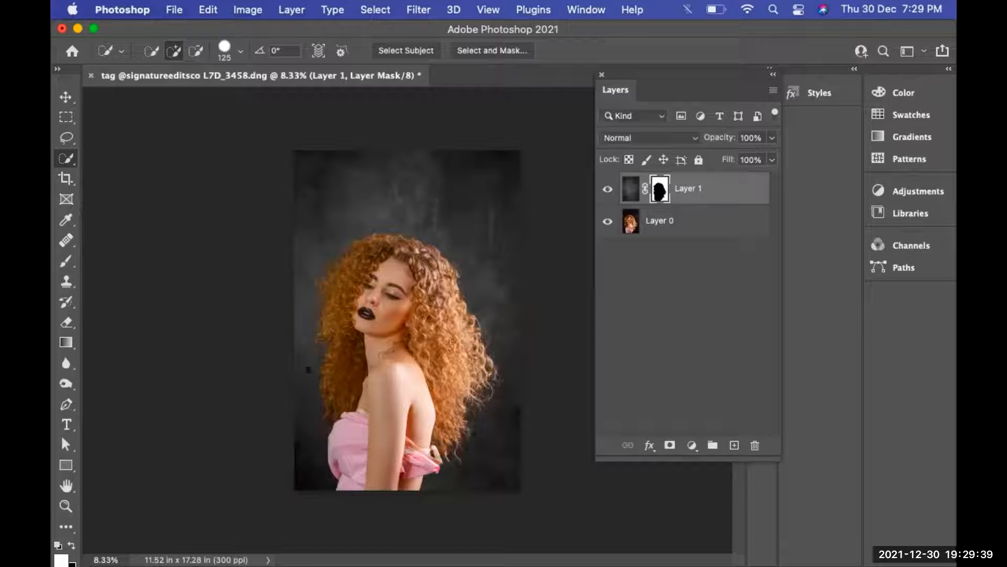
Examine the masked curly hair edges against the new textured background up close.
{"action": "key", "text": "z"}
{"action": "left_click_drag", "start_coordinate": [303, 363], "coordinate": [366, 280]}
{"action": "left_click_drag", "start_coordinate": [346, 371], "coordinate": [95, 349]}
{"action": "left_click_drag", "start_coordinate": [574, 349], "coordinate": [364, 439]}
{"action": "left_click_drag", "start_coordinate": [515, 261], "coordinate": [502, 485]}
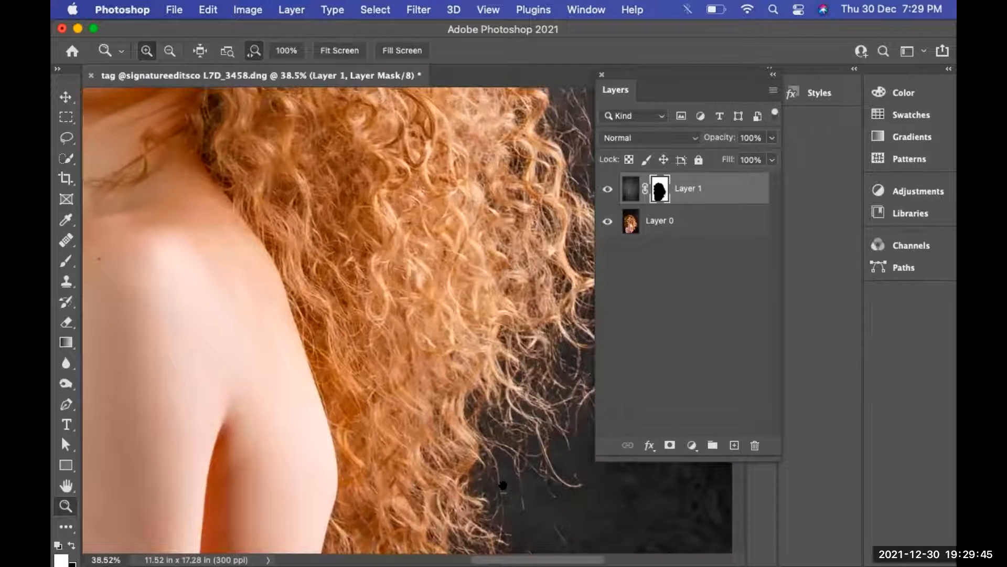
{"action": "key", "text": "super+minus"}
{"action": "key", "text": "super+minus"}
{"action": "key", "text": "super+minus"}
{"action": "key", "text": "super+minus"}
{"action": "key", "text": "super+minus"}
{"action": "key", "text": "super+minus"}
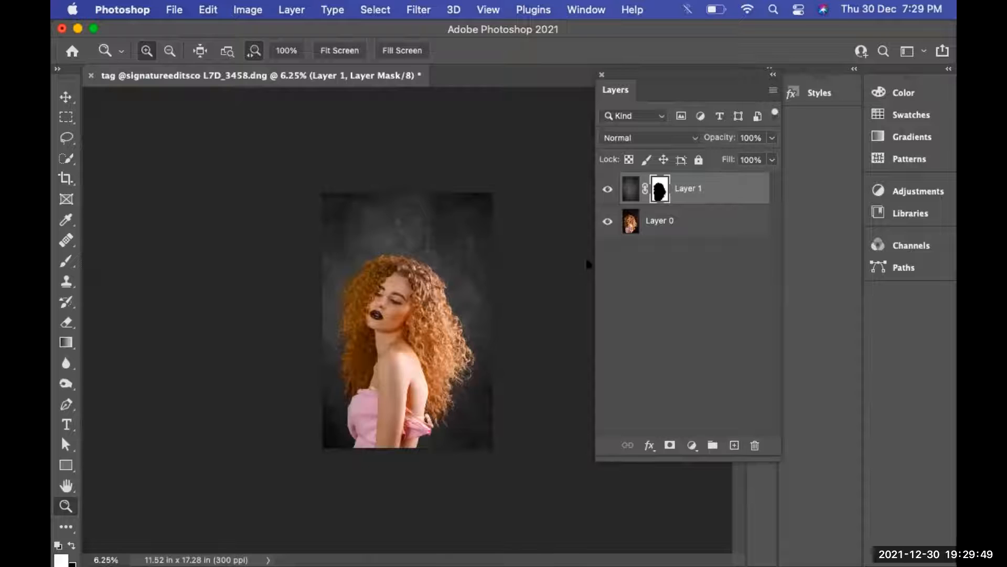
Set the masked texture layer's blend mode to Screen and check the hair edges.
{"action": "left_click", "coordinate": [635, 188]}
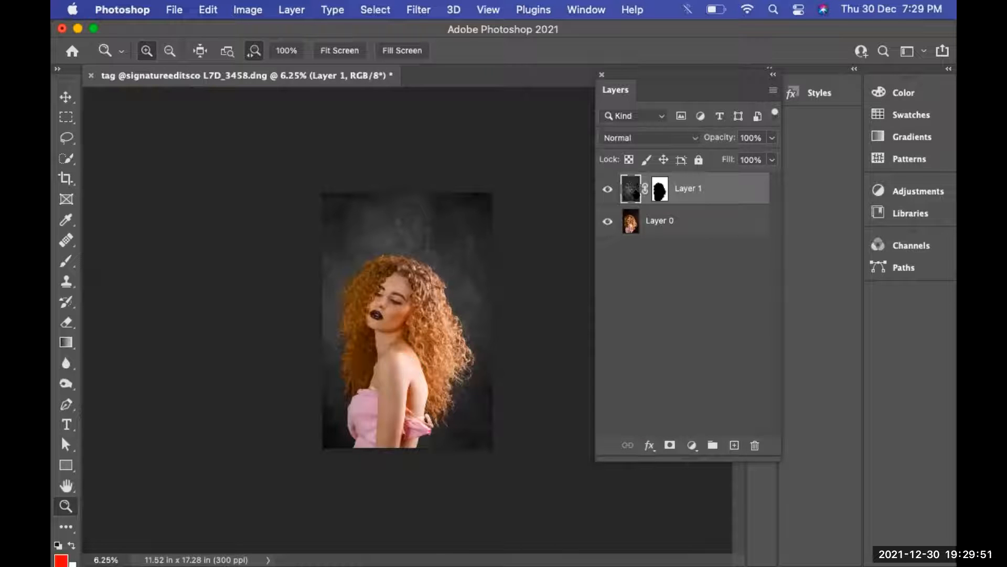
{"action": "left_click", "coordinate": [637, 138]}
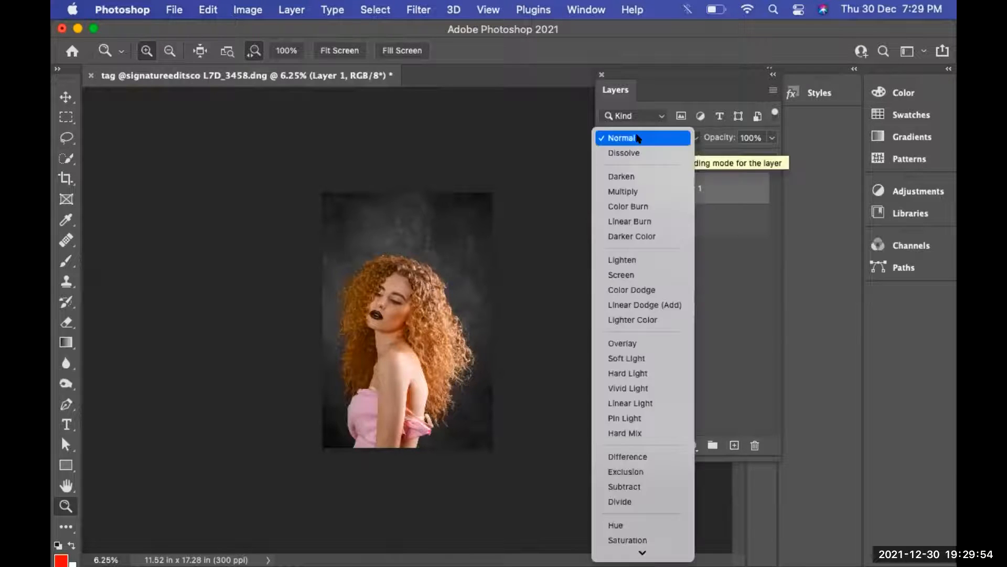
{"action": "left_click", "coordinate": [632, 270]}
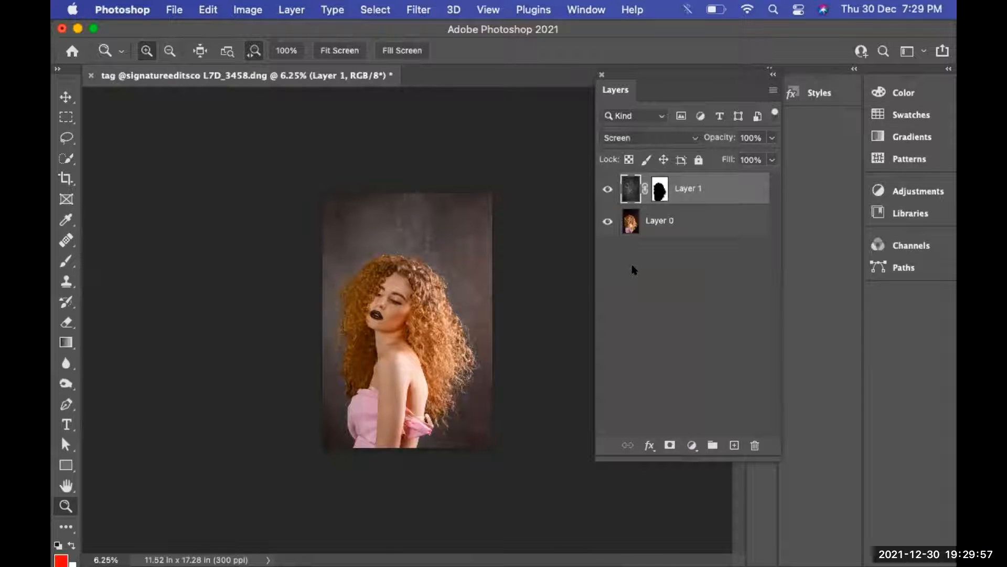
{"action": "left_click_drag", "start_coordinate": [425, 345], "coordinate": [453, 351]}
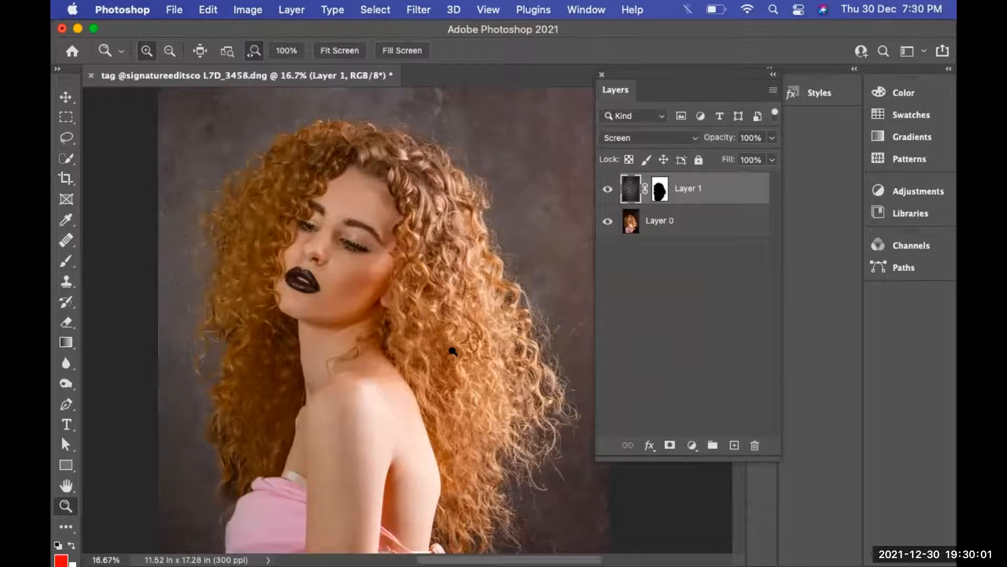
{"action": "left_click_drag", "start_coordinate": [485, 230], "coordinate": [486, 225]}
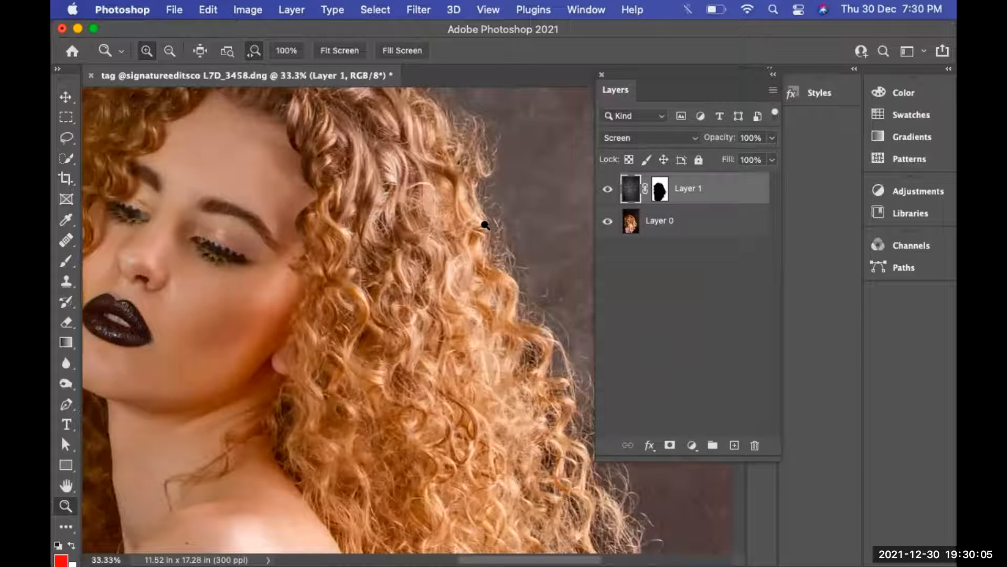
{"action": "key", "text": "super+minus"}
{"action": "key", "text": "super+minus"}
{"action": "key", "text": "super+minus"}
{"action": "key", "text": "super+minus"}
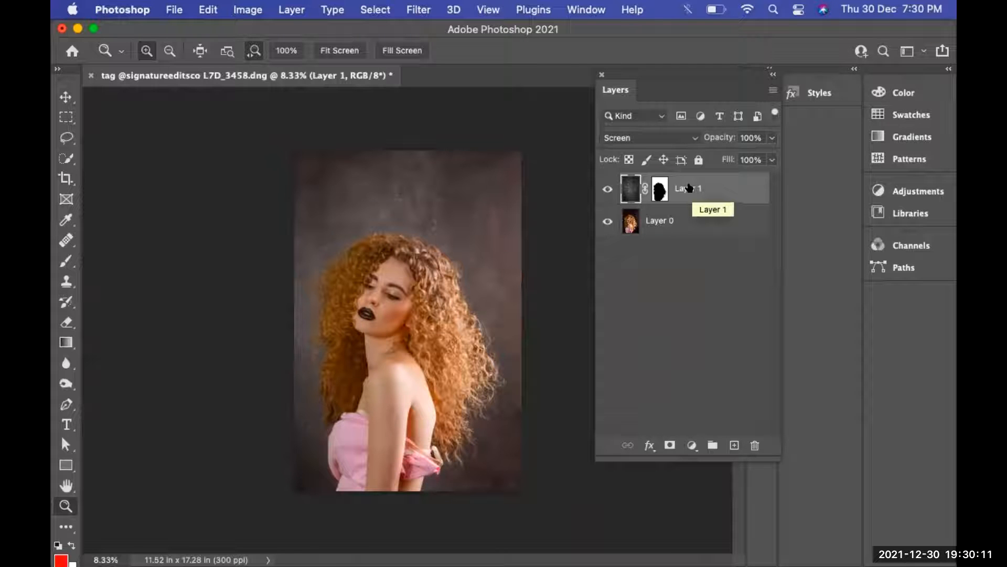
Delete the texture layer's mask and remove the texture layer, leaving only the portrait on Layer 0.
{"action": "left_click_drag", "start_coordinate": [689, 187], "coordinate": [698, 396]}
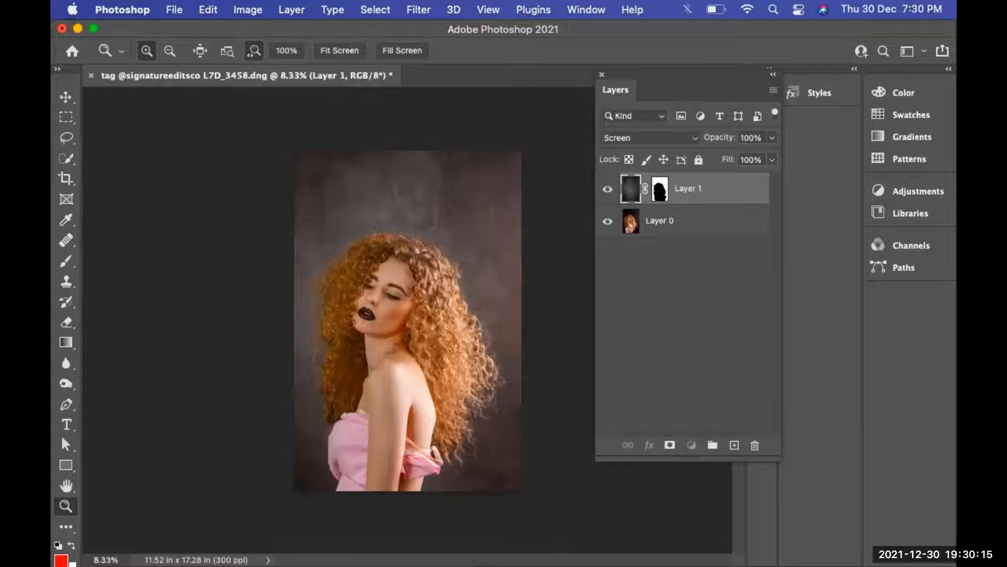
{"action": "right_click", "coordinate": [659, 189]}
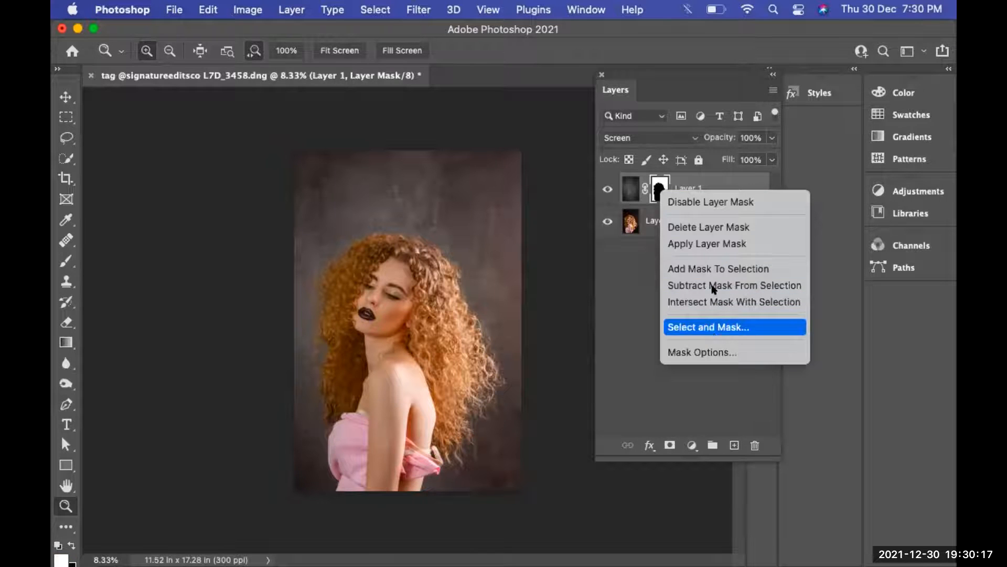
{"action": "left_click", "coordinate": [706, 227]}
{"action": "left_click_drag", "start_coordinate": [639, 195], "coordinate": [753, 443]}
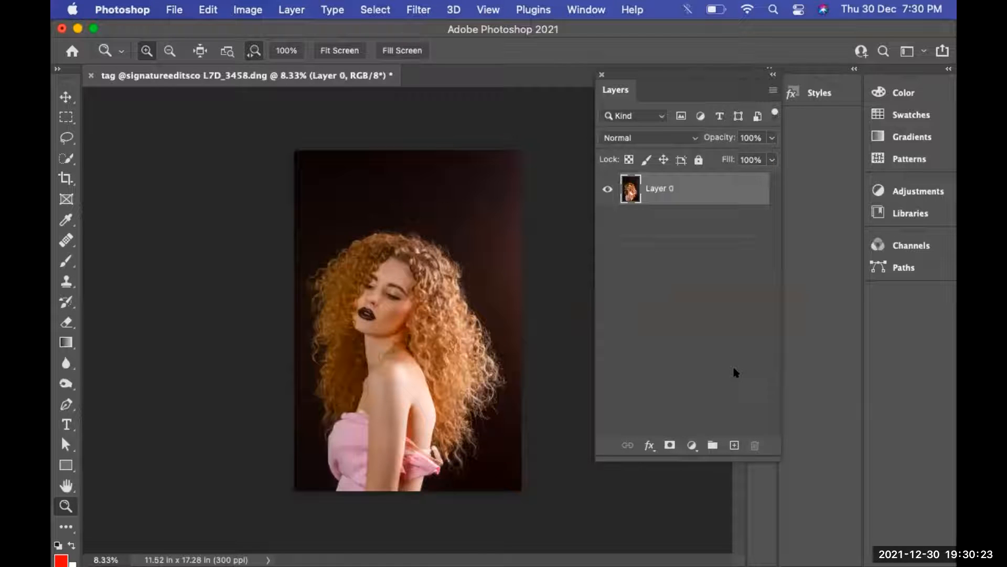
Paste the copied dark texture again, rotate it -90° and scale it to about 1065% so it fills the canvas.
{"action": "key", "text": "super+v"}
{"action": "key", "text": "super+t"}
{"action": "left_click_drag", "start_coordinate": [437, 324], "coordinate": [512, 136]}
{"action": "left_click_drag", "start_coordinate": [396, 336], "coordinate": [286, 490]}
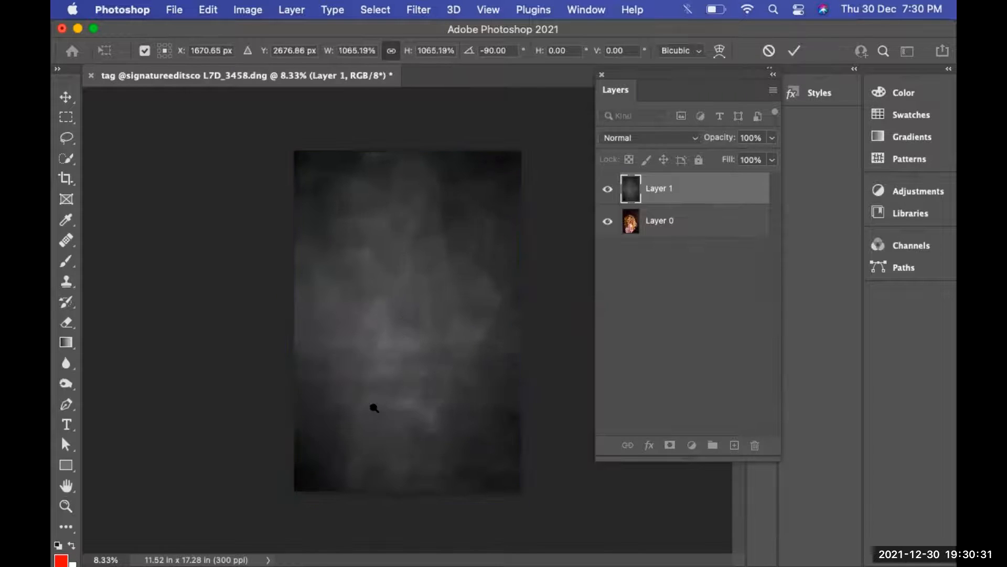
{"action": "key", "text": "Return"}
{"action": "key", "text": "z"}
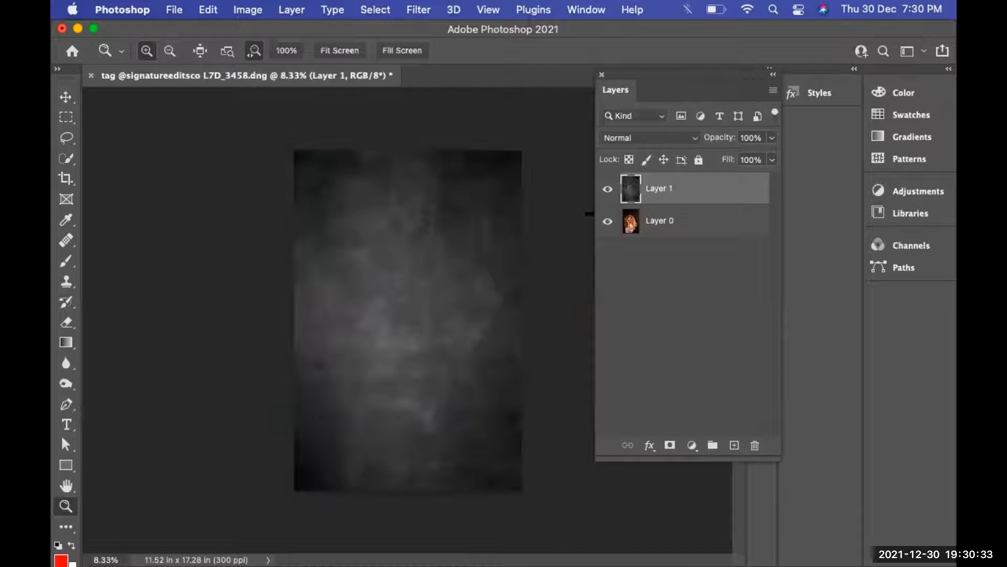
Hide the texture on Layer 1 and make the portrait on Layer 0 the active layer.
{"action": "left_click", "coordinate": [607, 189]}
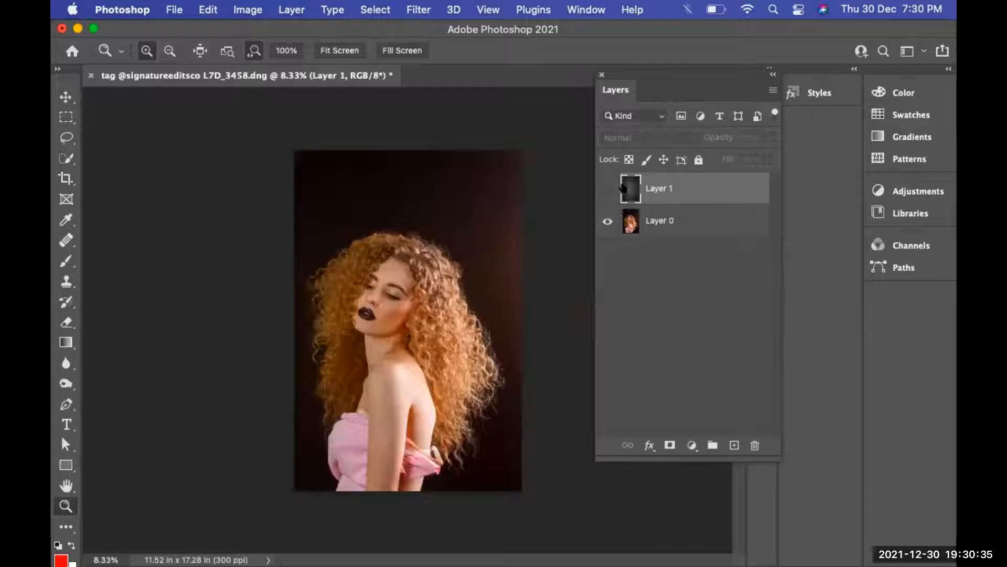
{"action": "left_click", "coordinate": [608, 189]}
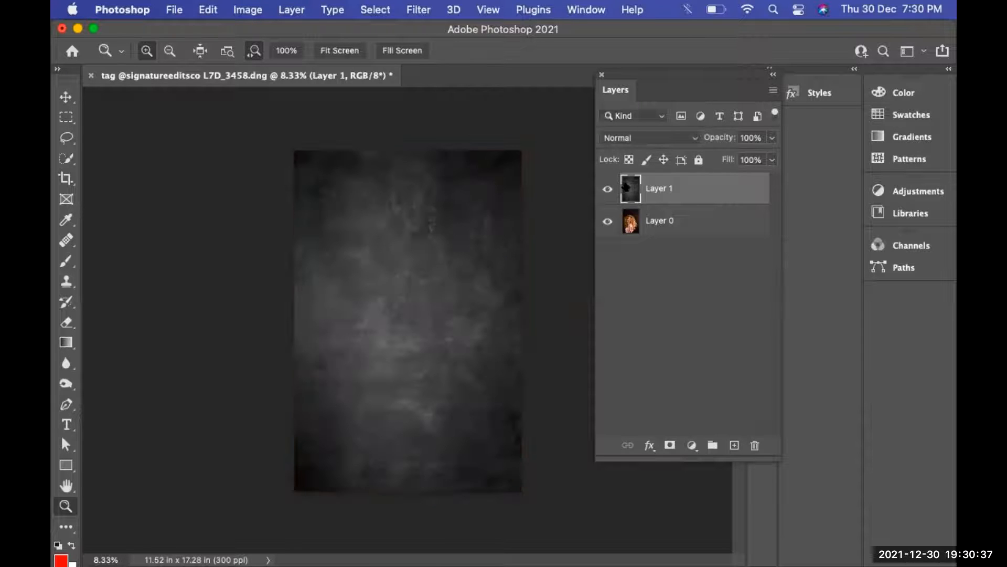
{"action": "left_click", "coordinate": [628, 223]}
{"action": "left_click", "coordinate": [608, 188]}
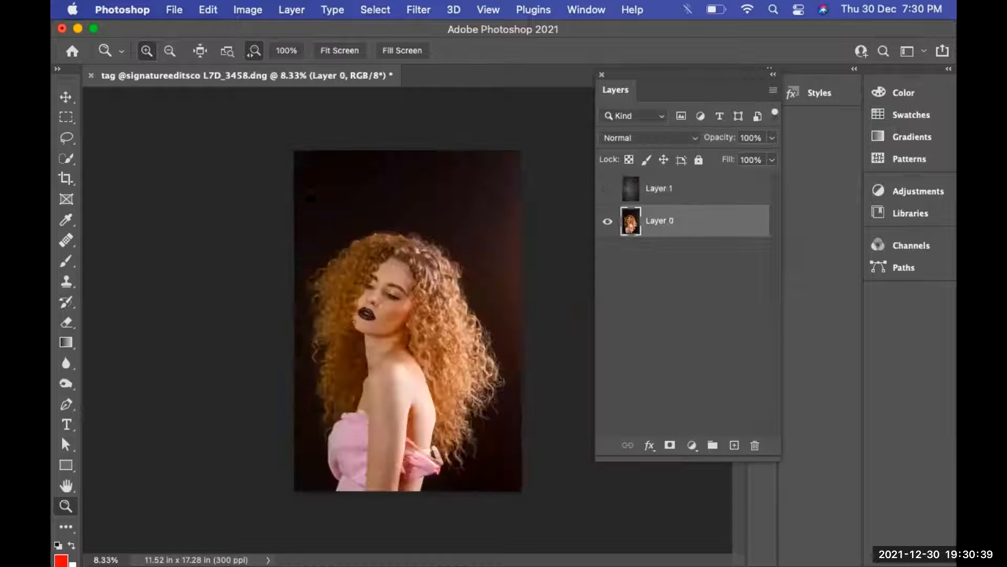
Select the woman on Layer 0 with Select Subject, apply Refine Hair in Select and Mask, and output the refined selection.
{"action": "left_click", "coordinate": [65, 159]}
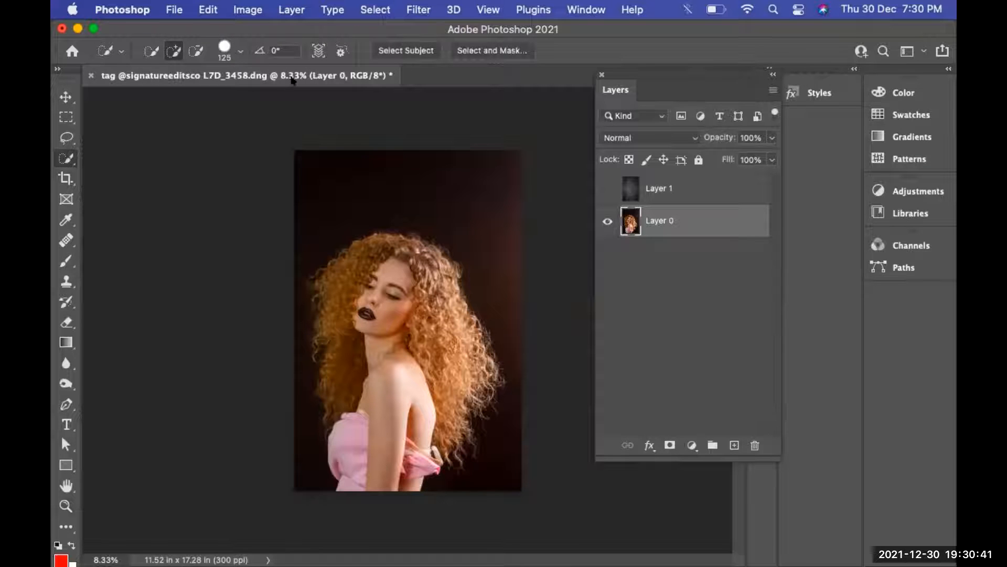
{"action": "left_click", "coordinate": [407, 49]}
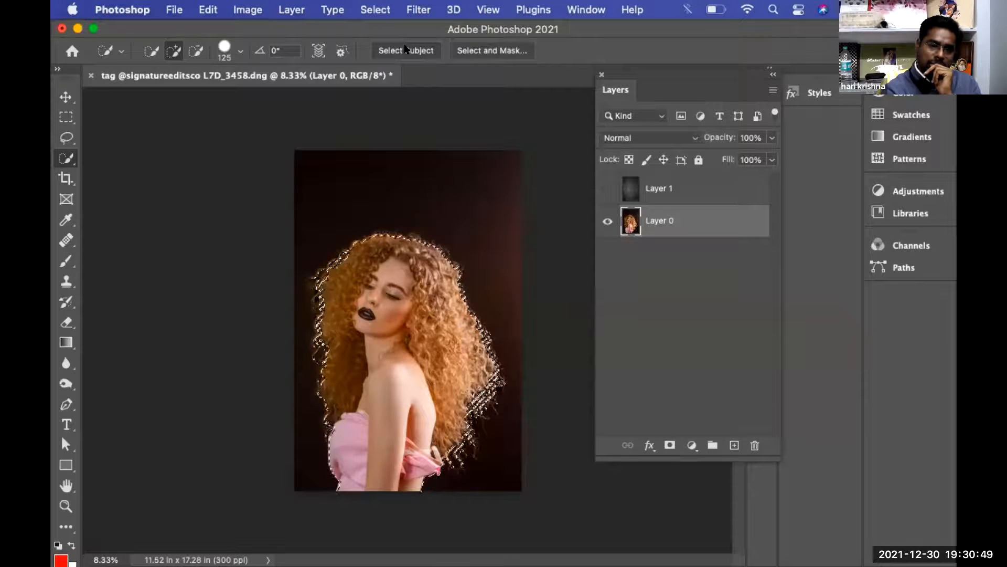
{"action": "left_click", "coordinate": [478, 49]}
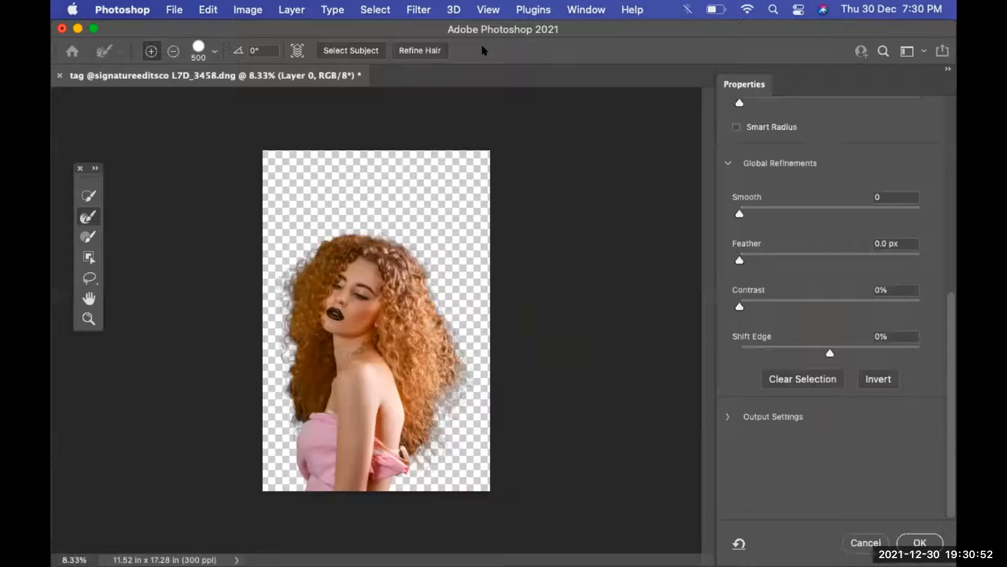
{"action": "left_click", "coordinate": [423, 48]}
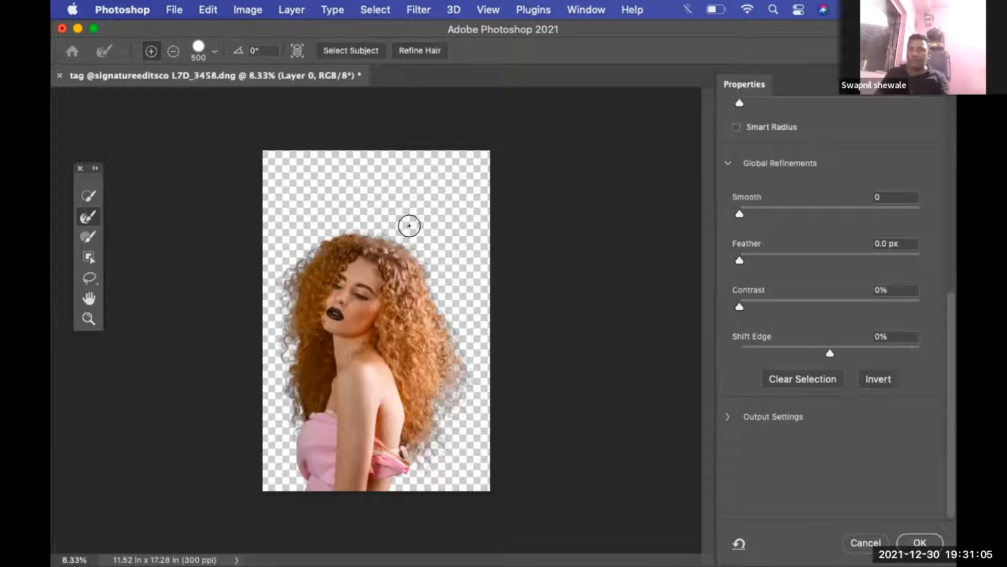
{"action": "left_click", "coordinate": [920, 542]}
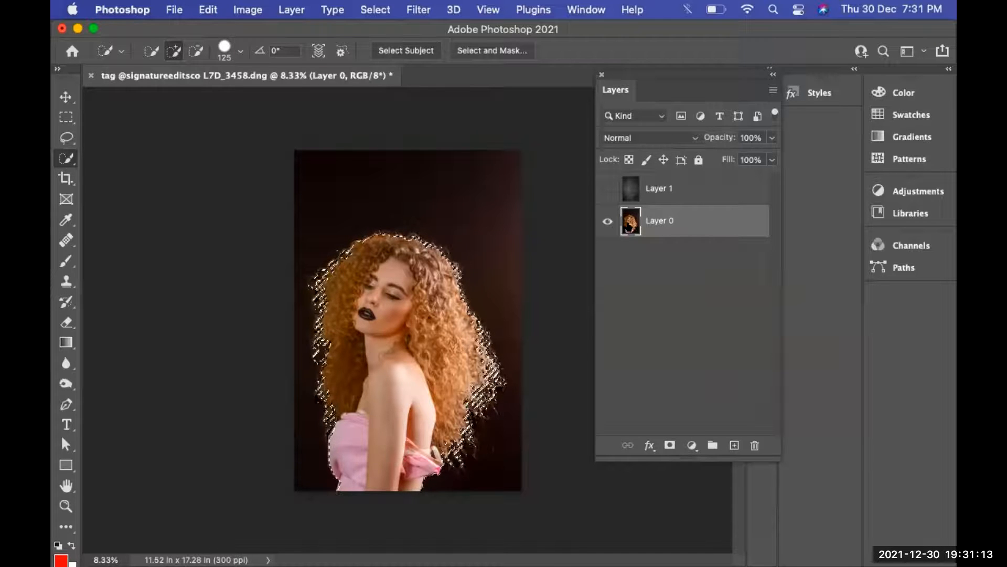
Show the texture on Layer 1 and add an inverted layer mask from the selection so the woman is uncovered.
{"action": "left_click", "coordinate": [660, 189]}
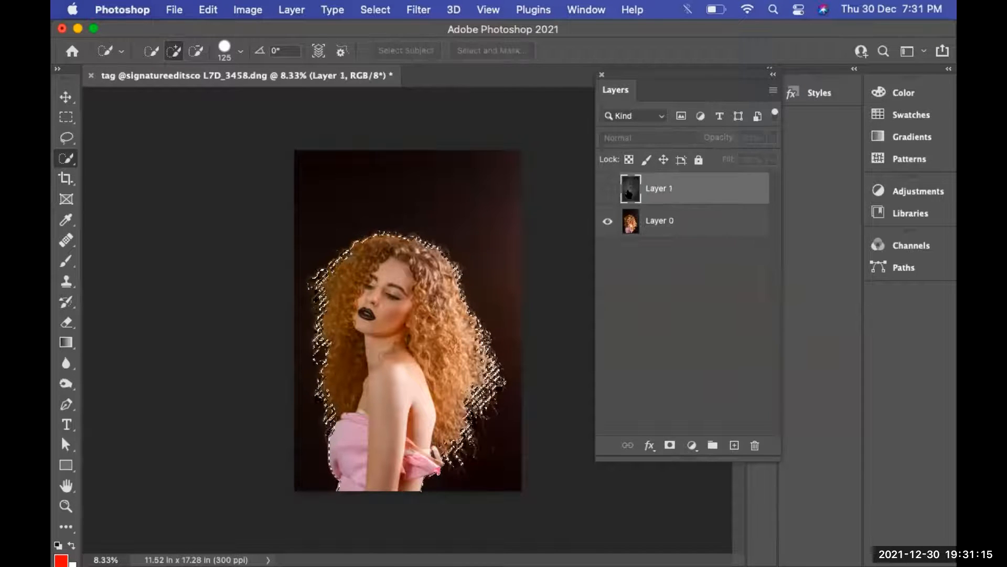
{"action": "left_click", "coordinate": [608, 189]}
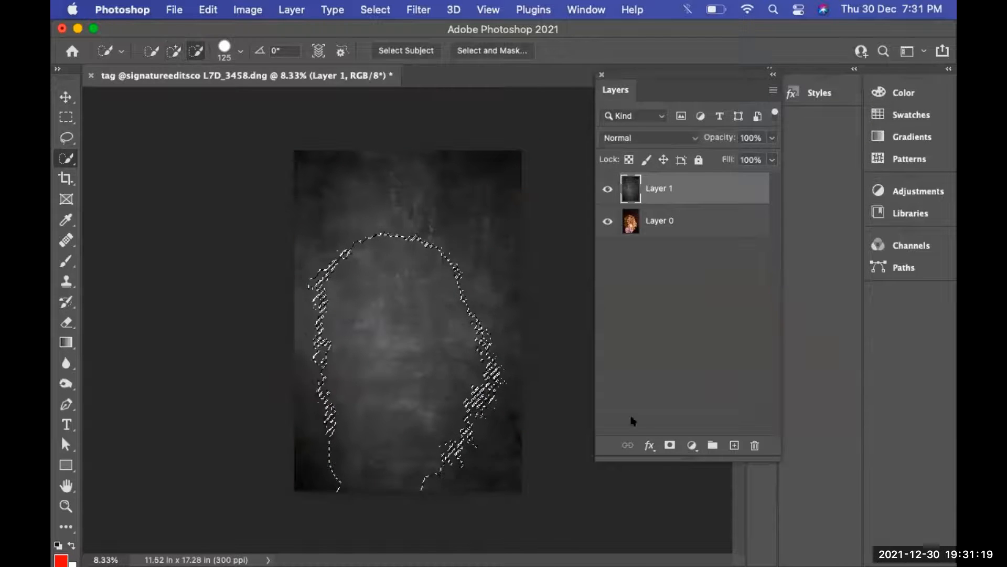
{"action": "left_click", "coordinate": [662, 445], "text": "alt"}
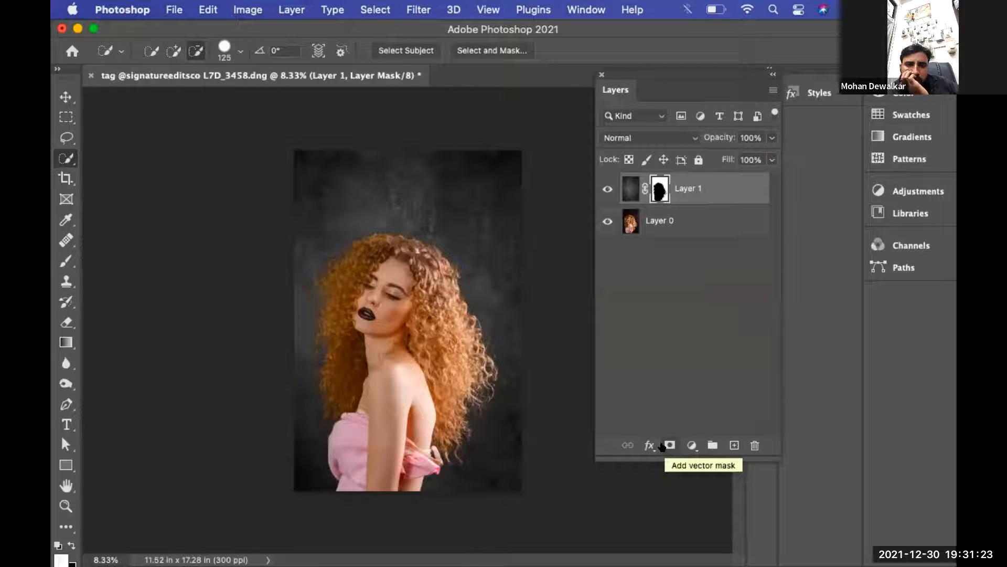
Set the masked Layer 1's blend mode to Screen and inspect the hair edges up close.
{"action": "key", "text": "z"}
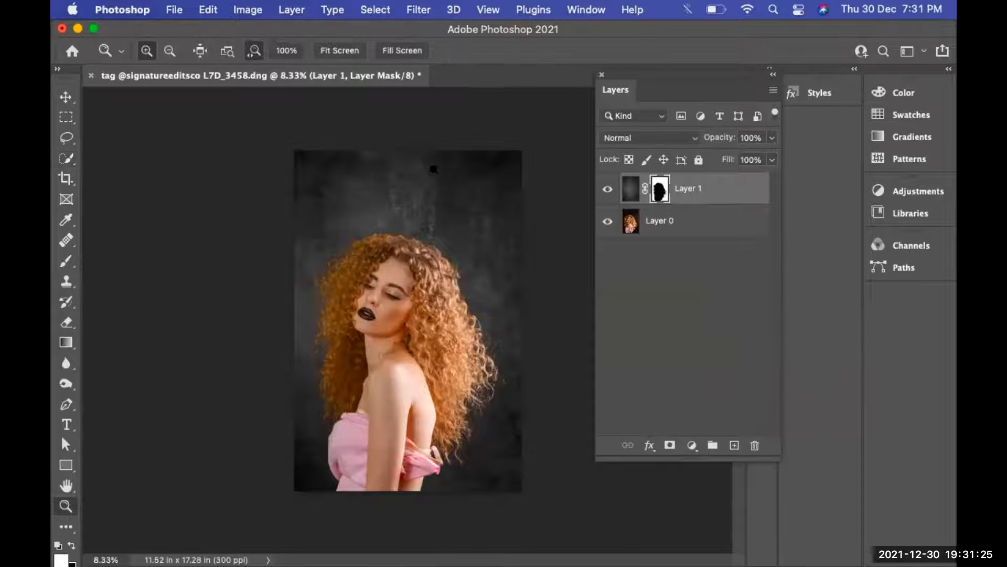
{"action": "left_click_drag", "start_coordinate": [436, 163], "coordinate": [481, 209]}
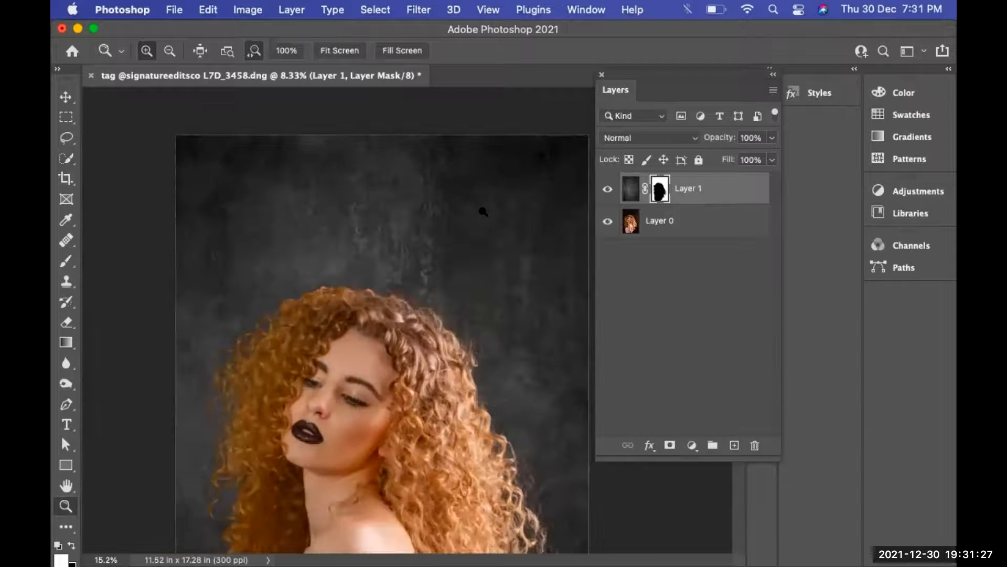
{"action": "left_click", "coordinate": [623, 139]}
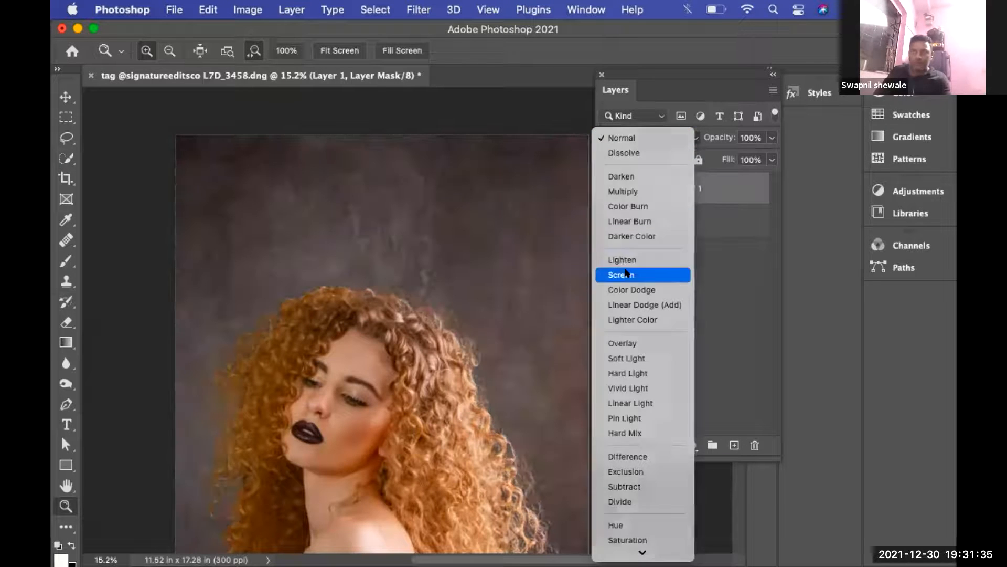
{"action": "left_click", "coordinate": [625, 274]}
{"action": "left_click_drag", "start_coordinate": [450, 343], "coordinate": [400, 270]}
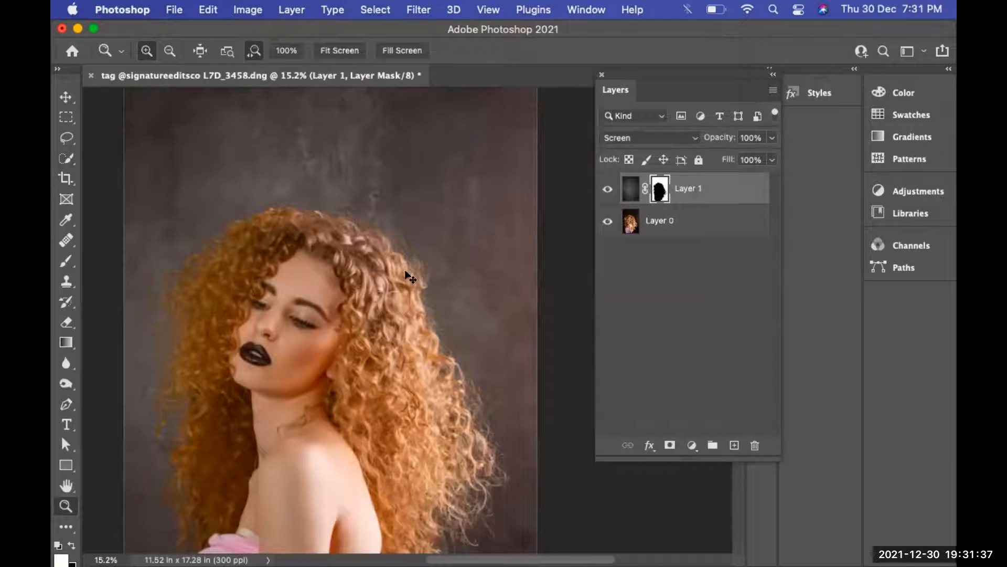
{"action": "left_click", "coordinate": [401, 273], "text": "alt"}
{"action": "left_click", "coordinate": [401, 273], "text": "alt"}
{"action": "left_click", "coordinate": [402, 273], "text": "alt"}
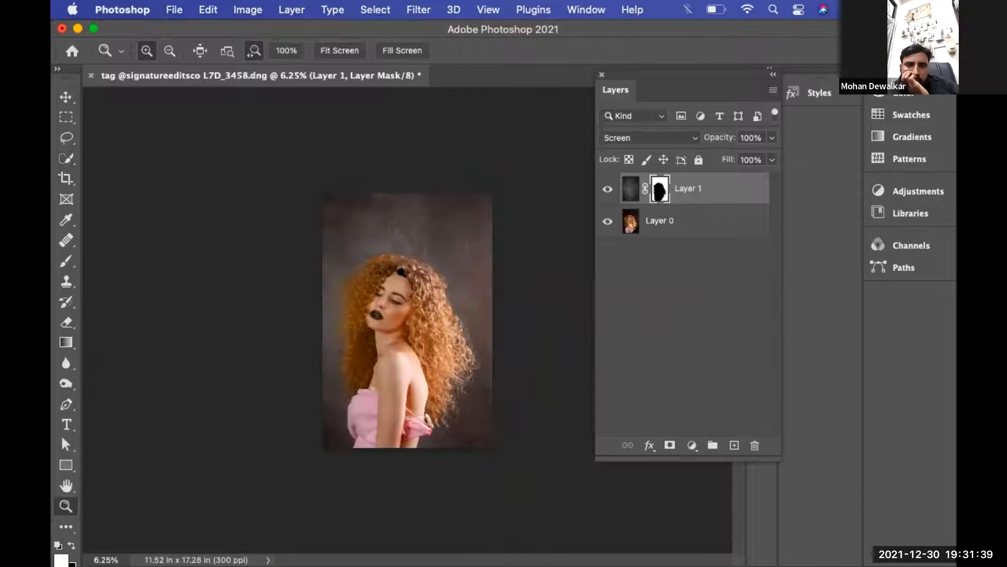
{"action": "left_click", "coordinate": [401, 272]}
{"action": "left_click", "coordinate": [692, 445]}
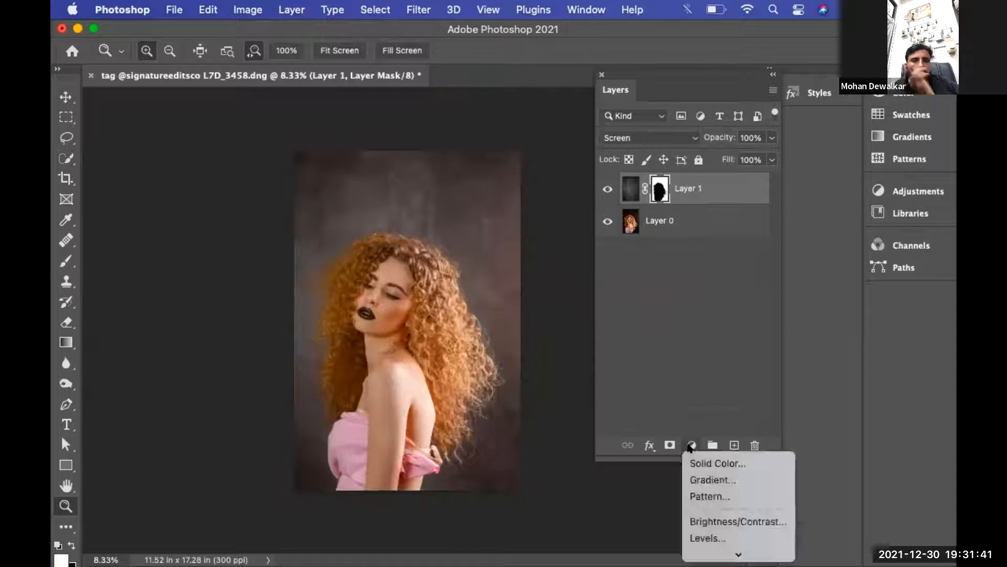
{"action": "left_click", "coordinate": [703, 372]}
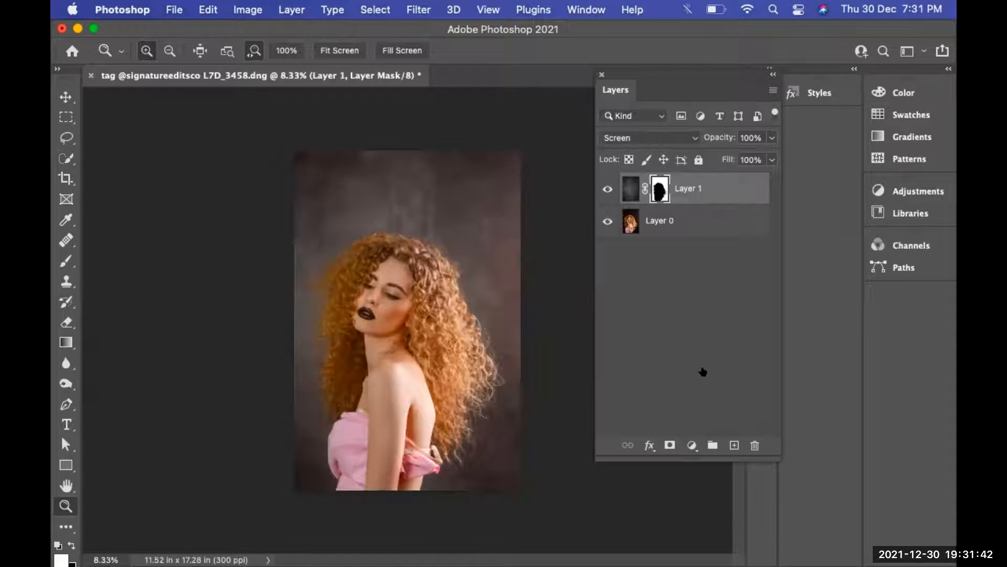
{"action": "left_click", "coordinate": [732, 446]}
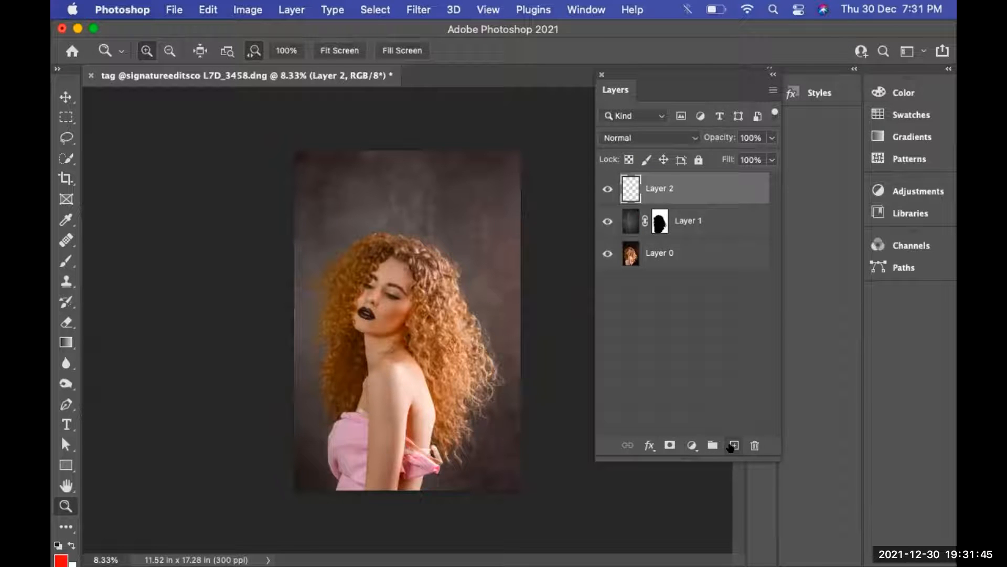
{"action": "key", "text": "super+z"}
Add an orange-yellow Solid Color fill layer above Layer 1.
{"action": "left_click", "coordinate": [692, 445]}
{"action": "left_click", "coordinate": [708, 462]}
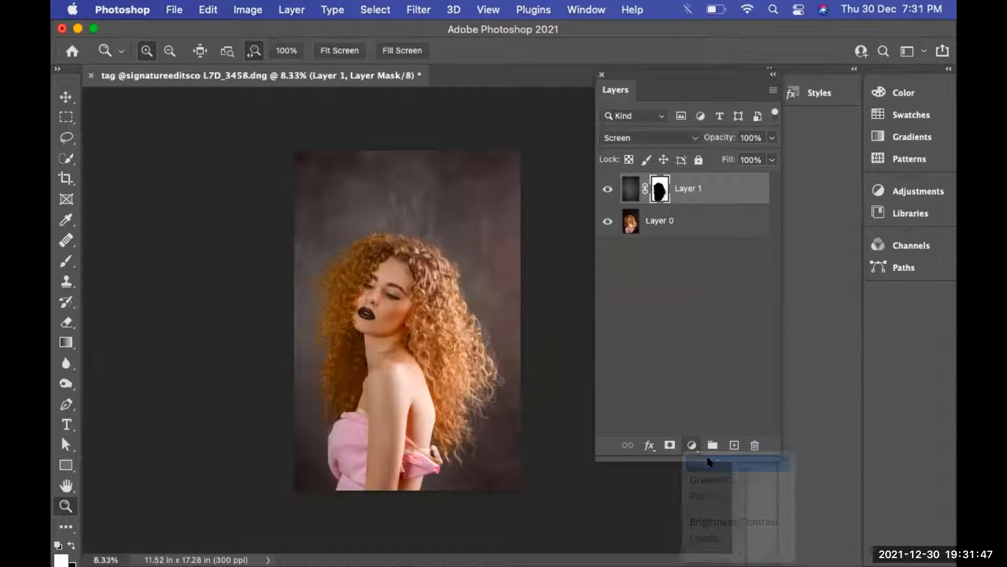
{"action": "left_click_drag", "start_coordinate": [750, 314], "coordinate": [750, 306]}
{"action": "left_click_drag", "start_coordinate": [705, 136], "coordinate": [733, 124]}
{"action": "key", "text": "Return"}
{"action": "key", "text": "z"}
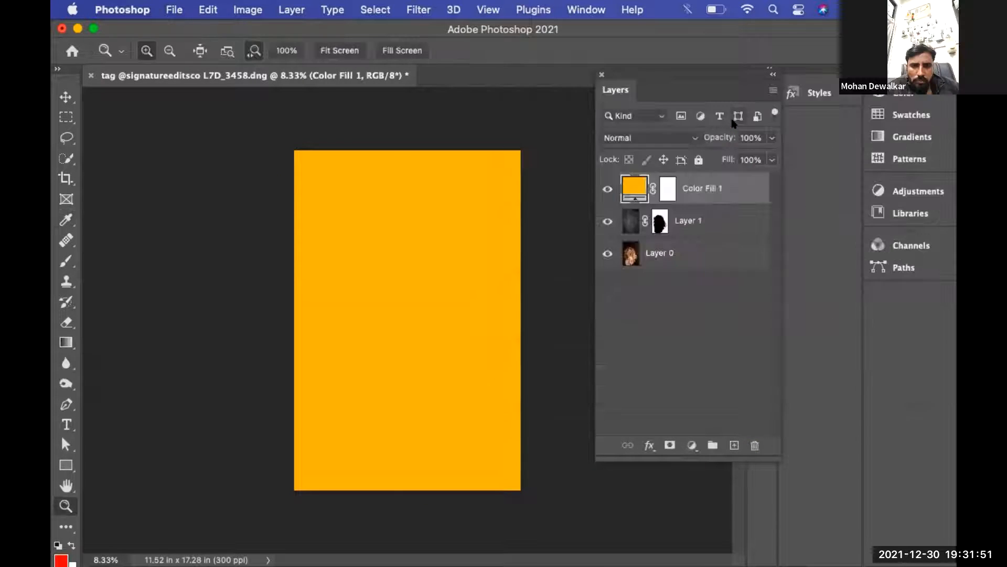
Set the Color Fill 1 layer's blend mode to Screen and invert its mask to black.
{"action": "left_click", "coordinate": [660, 142]}
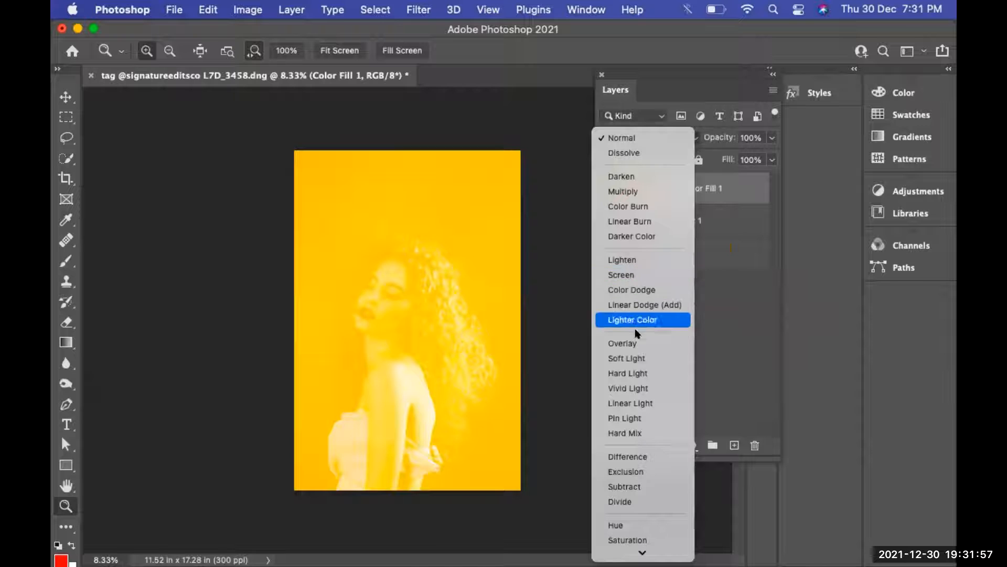
{"action": "left_click", "coordinate": [624, 274]}
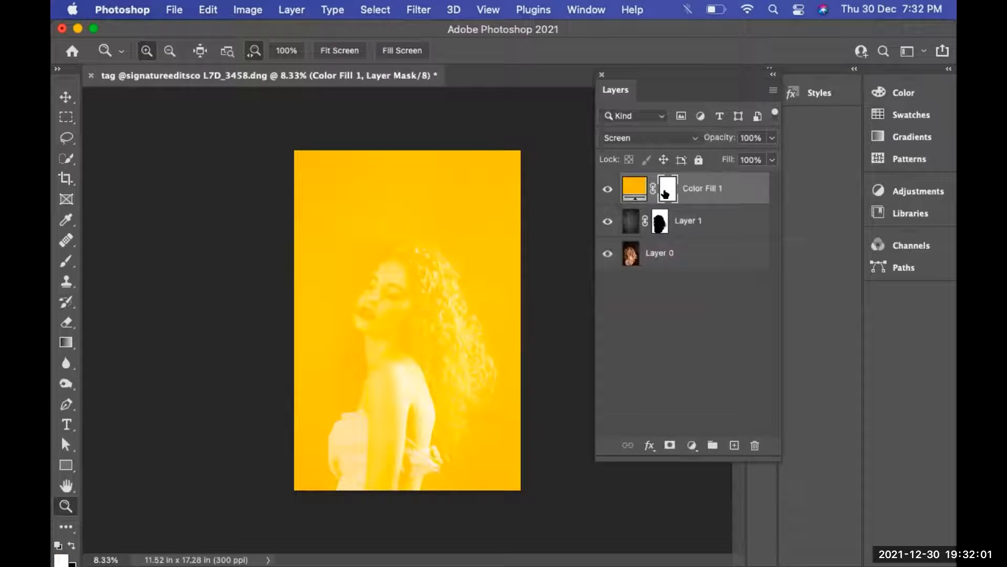
{"action": "key", "text": "super+i"}
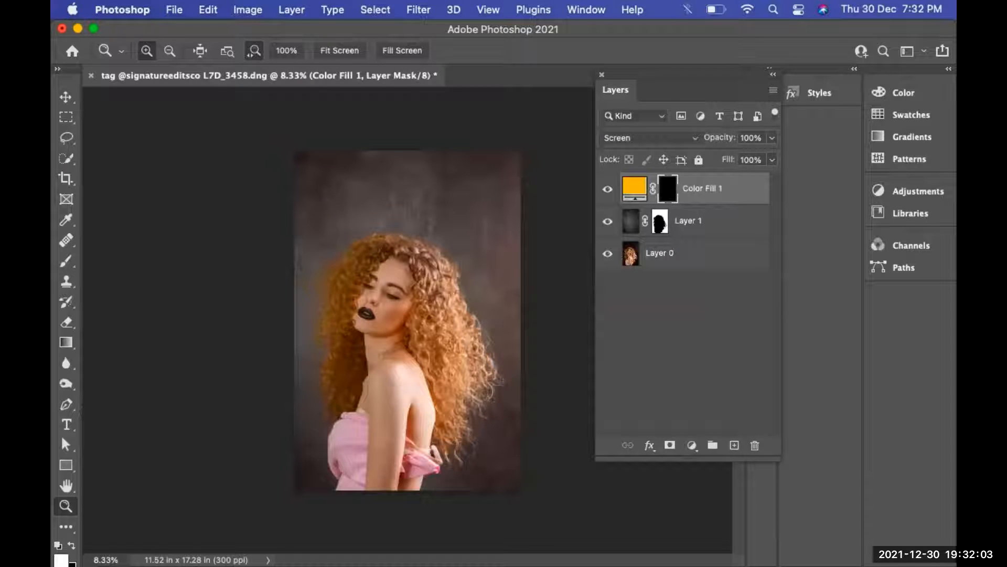
Paint white on the Color Fill 1 mask with a 3400 px brush at 10% flow, adding glow at the photo's right edge and lower left.
{"action": "key", "text": "b"}
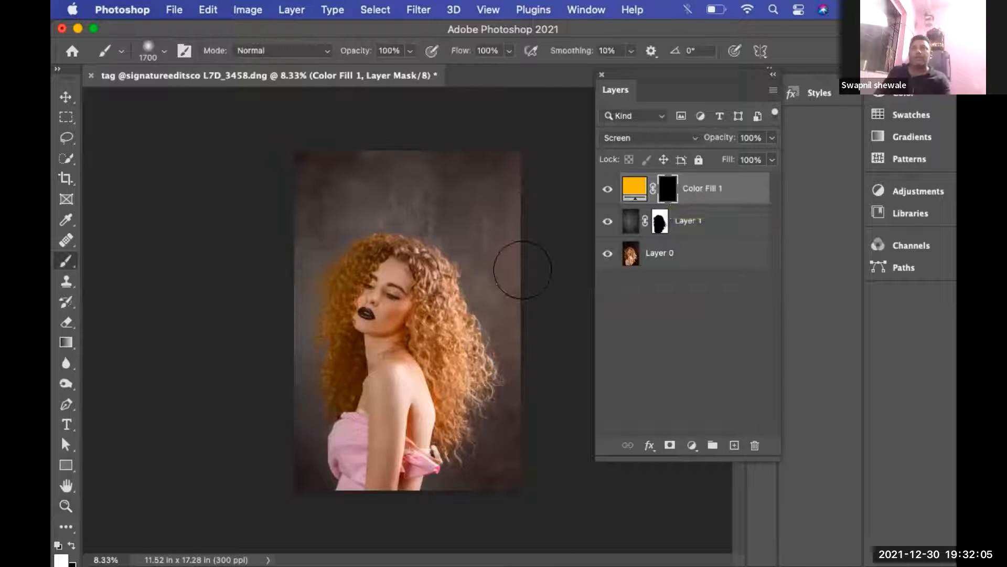
{"action": "key", "text": "bracketright"}
{"action": "key", "text": "bracketright"}
{"action": "key", "text": "bracketright"}
{"action": "key", "text": "bracketright"}
{"action": "key", "text": "bracketright"}
{"action": "key", "text": "bracketright"}
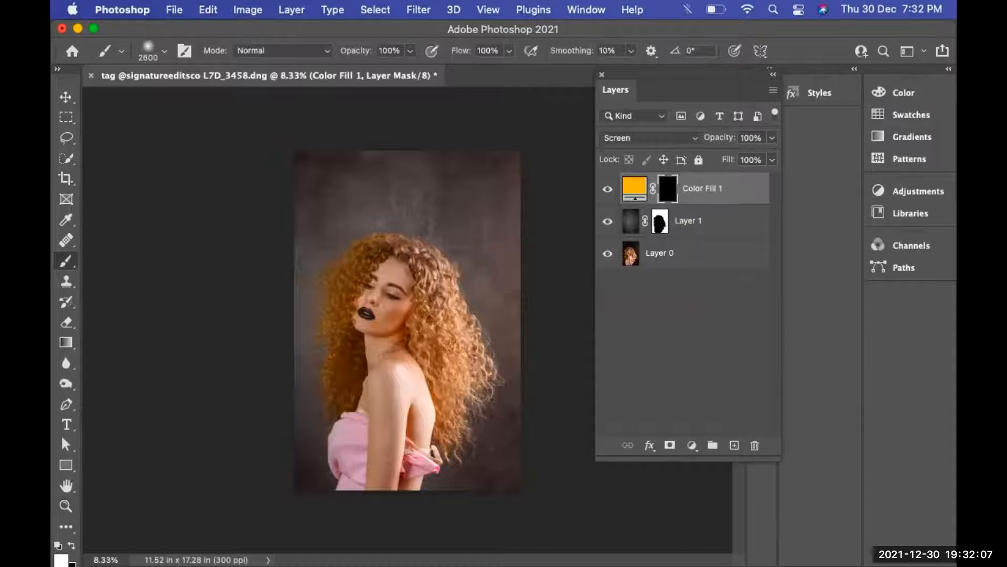
{"action": "left_click", "coordinate": [509, 51]}
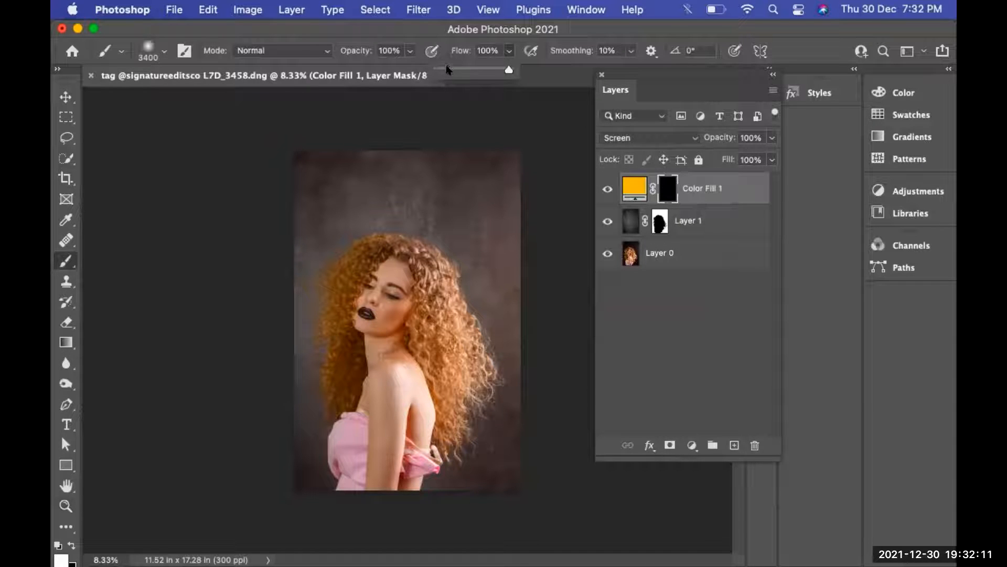
{"action": "left_click", "coordinate": [440, 69]}
{"action": "left_click", "coordinate": [522, 273]}
{"action": "left_click", "coordinate": [519, 283]}
{"action": "left_click", "coordinate": [519, 278]}
{"action": "left_click", "coordinate": [522, 299]}
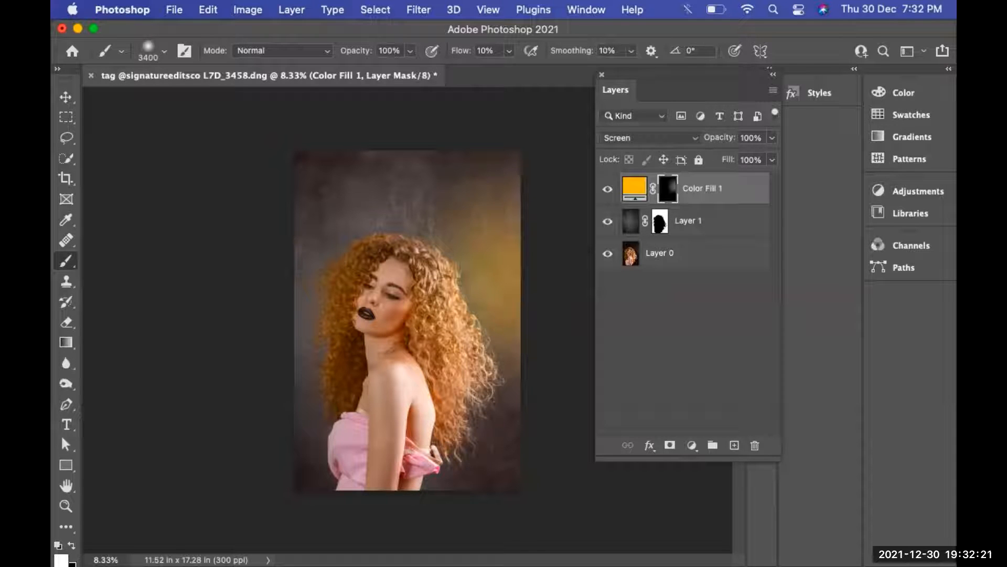
{"action": "left_click", "coordinate": [297, 415]}
Toggle the Color Fill 1 layer off and on to compare the portrait with and without the glow.
{"action": "key", "text": "super+minus"}
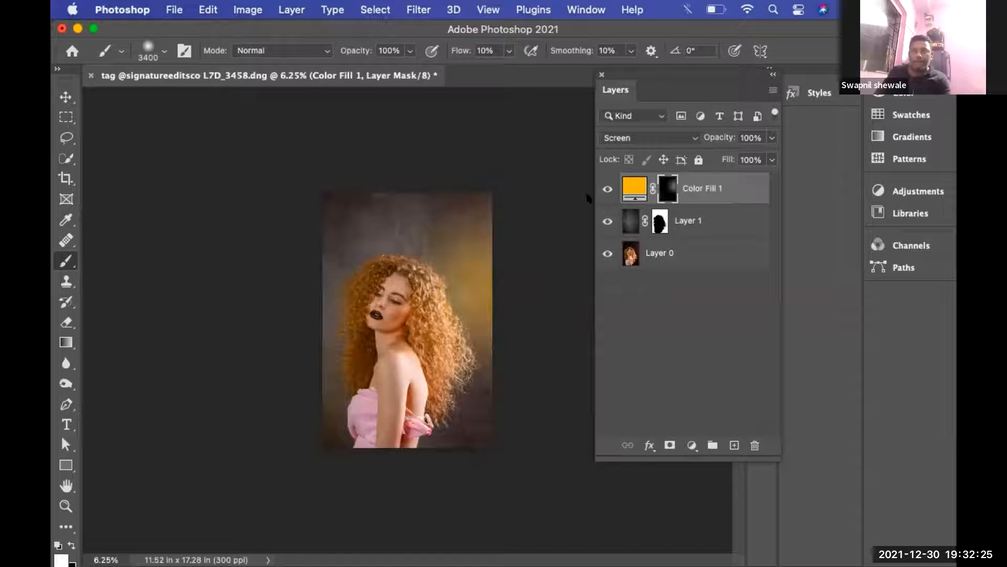
{"action": "left_click", "coordinate": [607, 188]}
{"action": "left_click", "coordinate": [607, 189]}
{"action": "left_click", "coordinate": [603, 188]}
{"action": "left_click", "coordinate": [603, 188]}
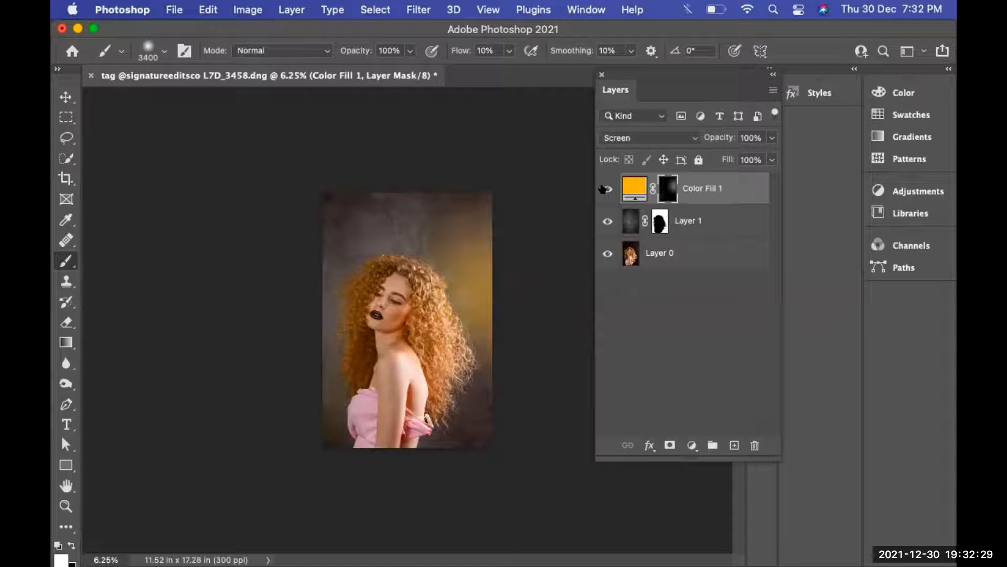
Scale Layer 0 and Layer 1 together to about 110.95% and shift them slightly to the right to reframe the woman.
{"action": "left_click", "coordinate": [697, 259]}
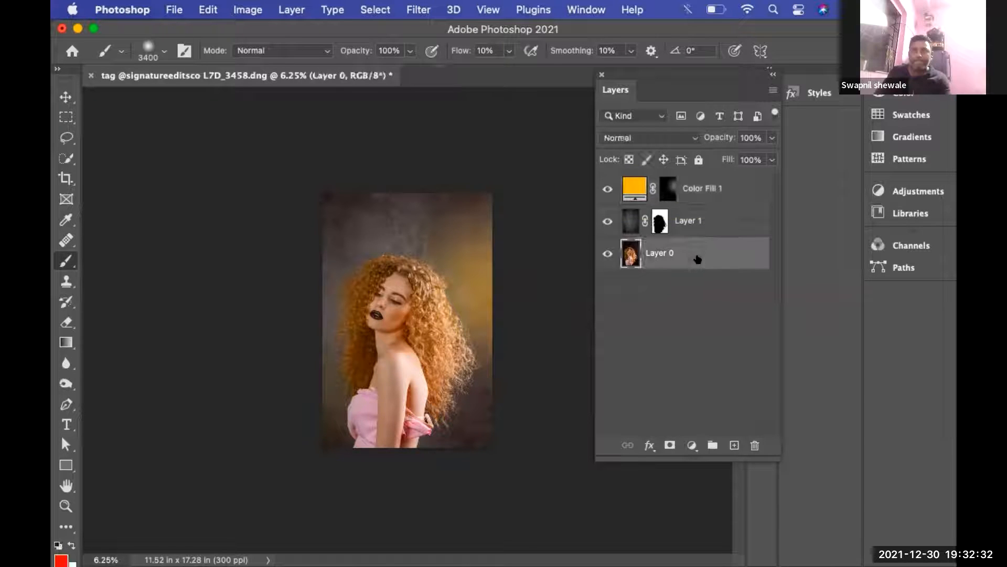
{"action": "left_click", "coordinate": [702, 224], "text": "shift"}
{"action": "key", "text": "super+t"}
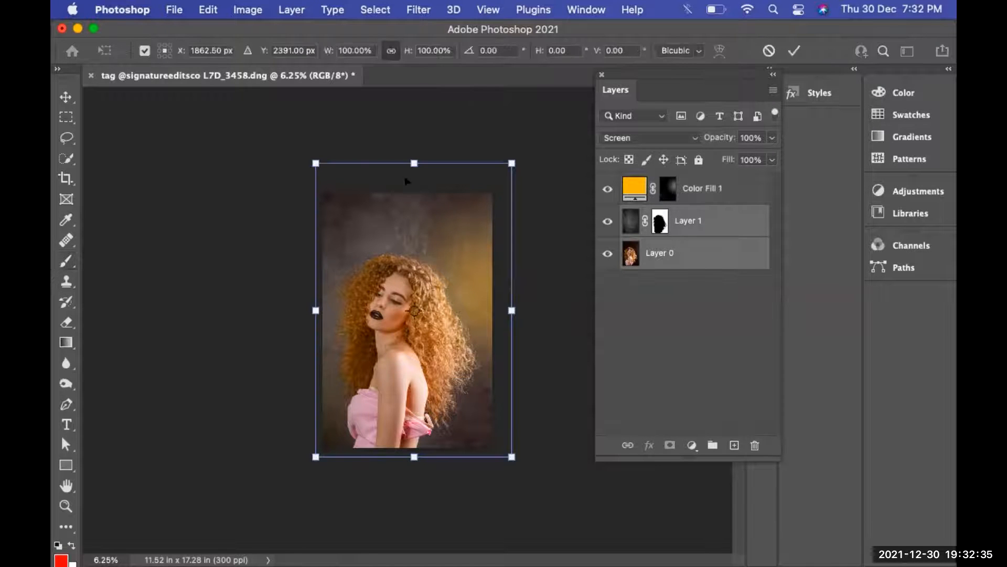
{"action": "left_click_drag", "start_coordinate": [401, 158], "coordinate": [411, 131]}
{"action": "left_click_drag", "start_coordinate": [417, 282], "coordinate": [422, 280]}
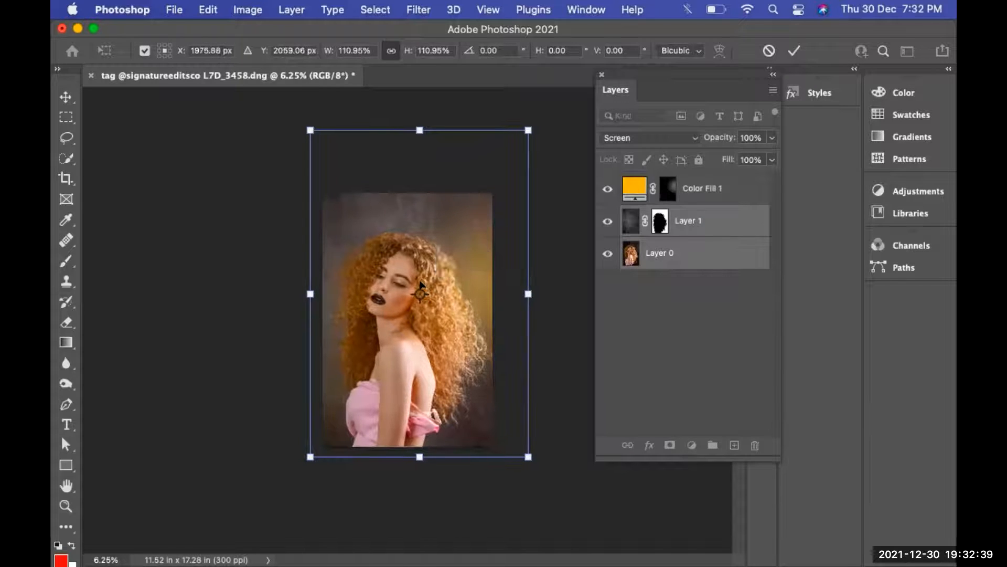
{"action": "key", "text": "Return"}
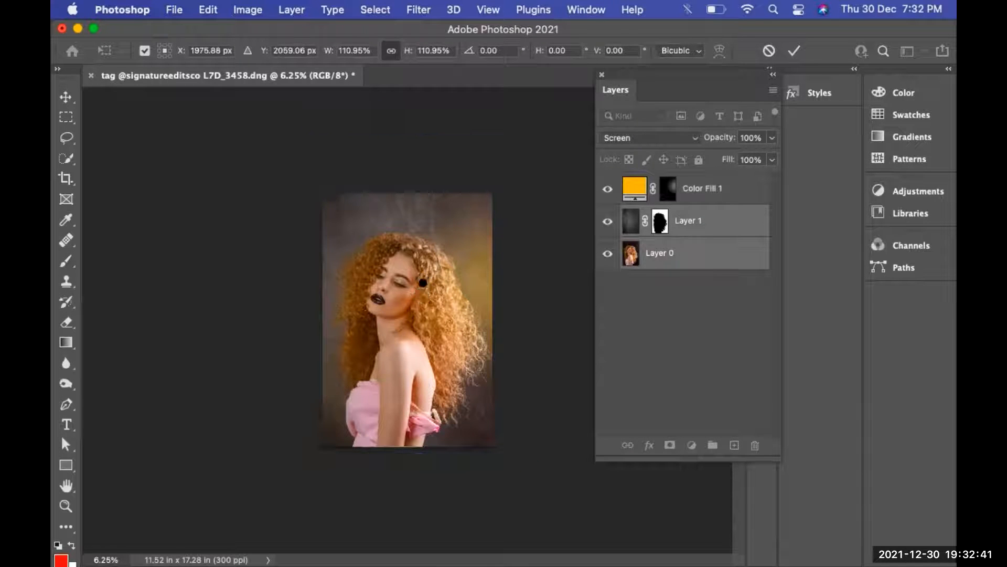
{"action": "key", "text": "b"}
{"action": "key", "text": "v"}
{"action": "left_click_drag", "start_coordinate": [415, 285], "coordinate": [418, 284]}
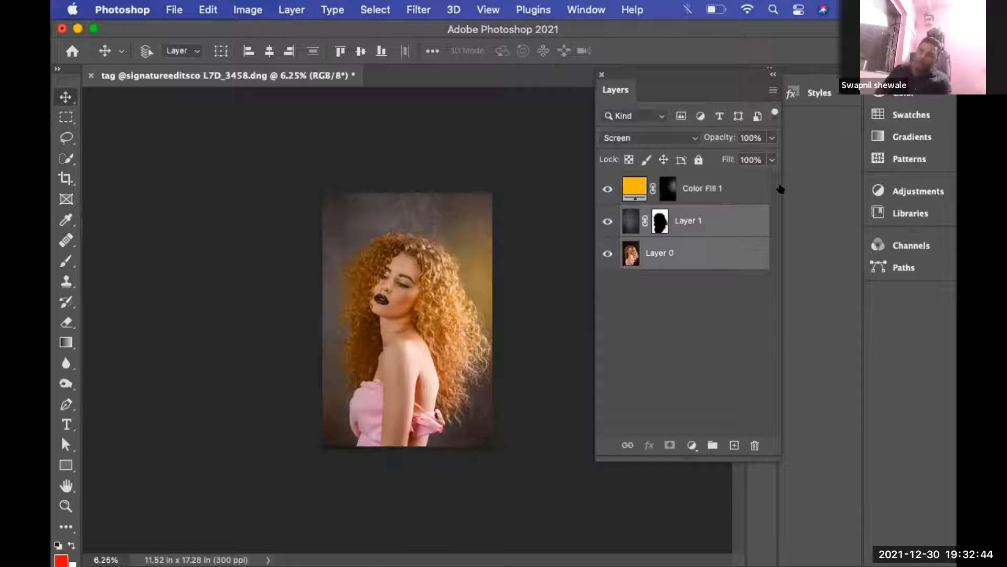
Add an Exposure adjustment layer above Color Fill 1 and set its exposure to about -3.31.
{"action": "left_click", "coordinate": [739, 188]}
{"action": "left_click", "coordinate": [691, 445]}
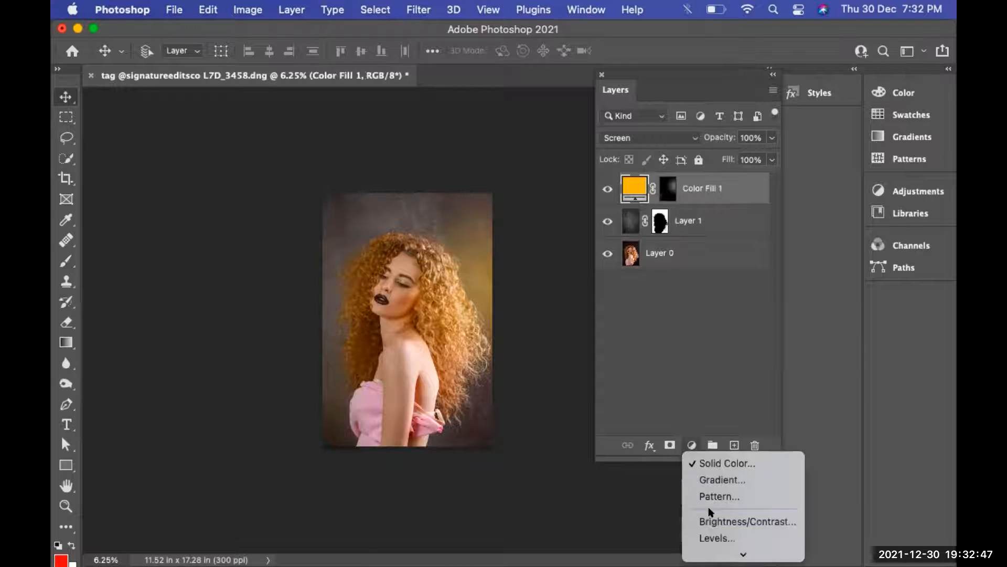
{"action": "left_click", "coordinate": [664, 161]}
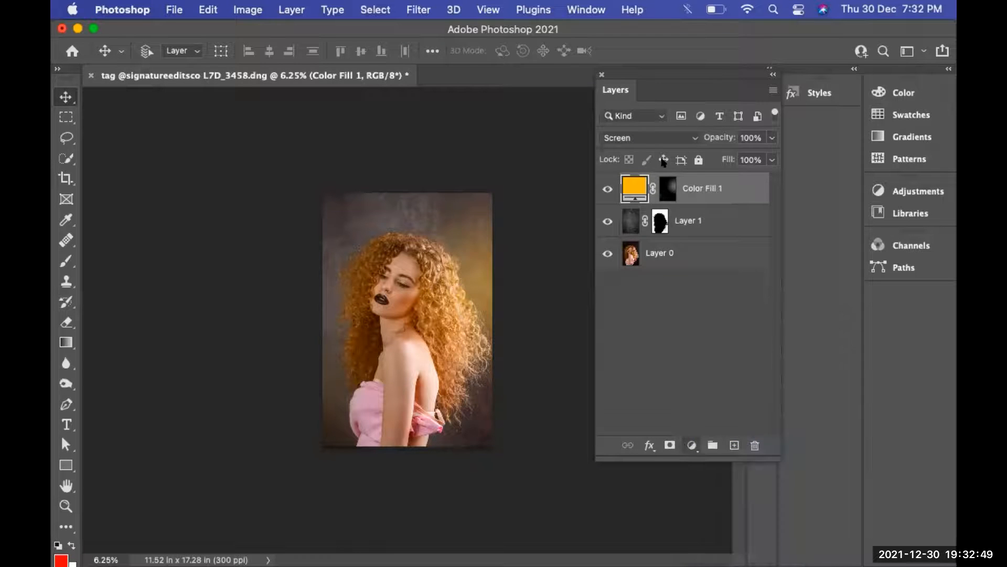
{"action": "left_click_drag", "start_coordinate": [557, 262], "coordinate": [517, 262]}
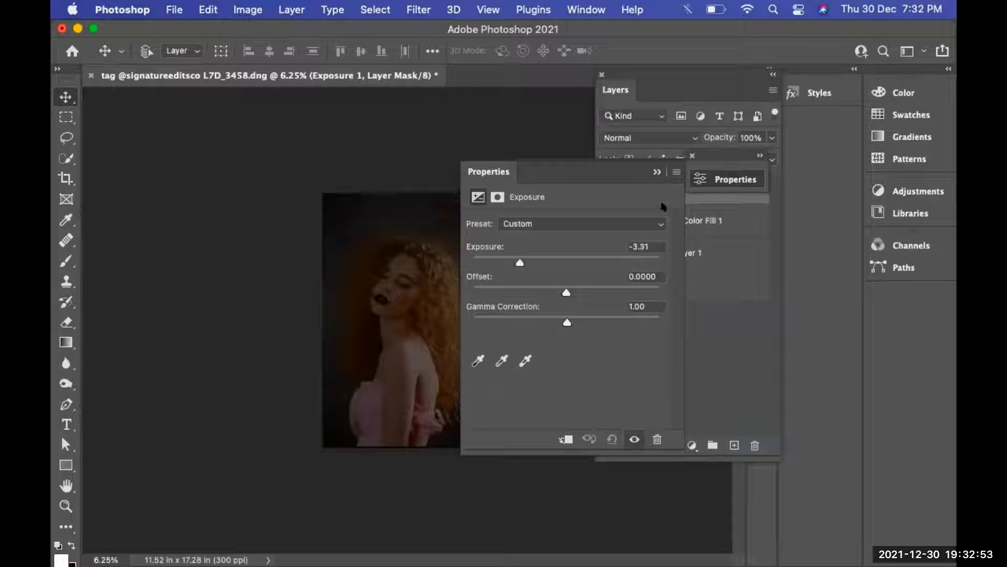
Draw a black-to-white linear gradient on the Exposure 1 mask from the photo's upper right to its lower left, closing the covering panels.
{"action": "left_click", "coordinate": [712, 199]}
{"action": "left_click", "coordinate": [664, 193]}
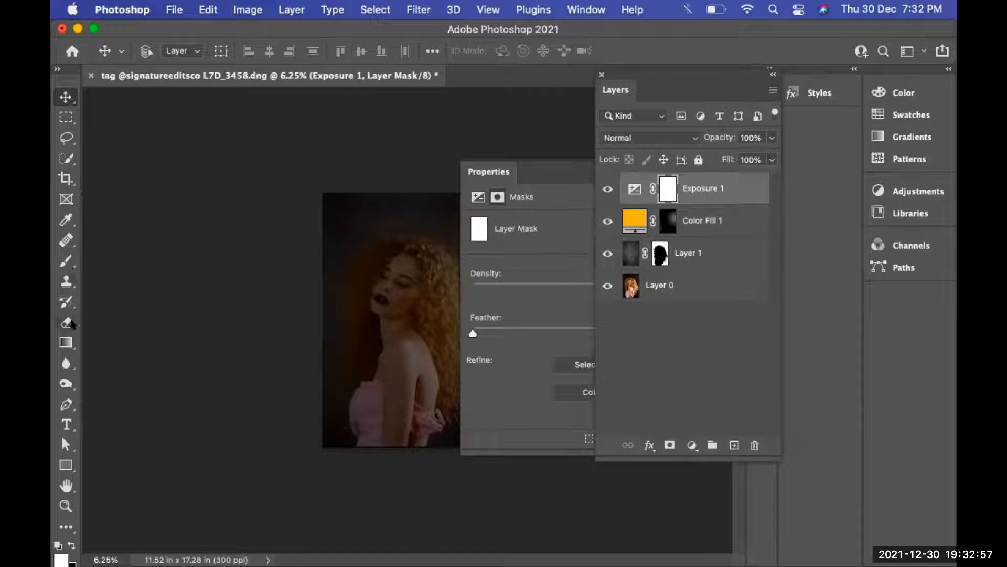
{"action": "left_click", "coordinate": [66, 342]}
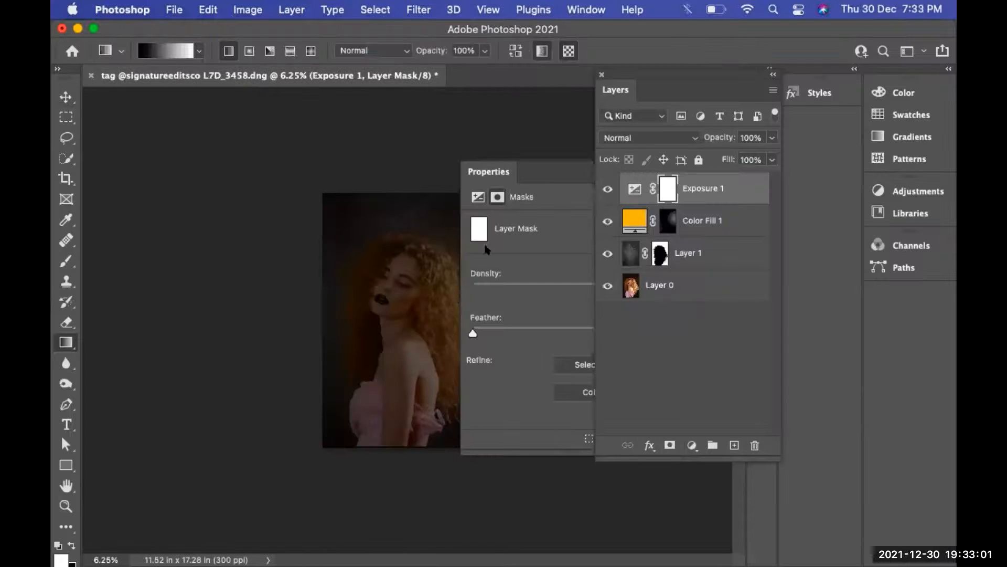
{"action": "left_click", "coordinate": [602, 74]}
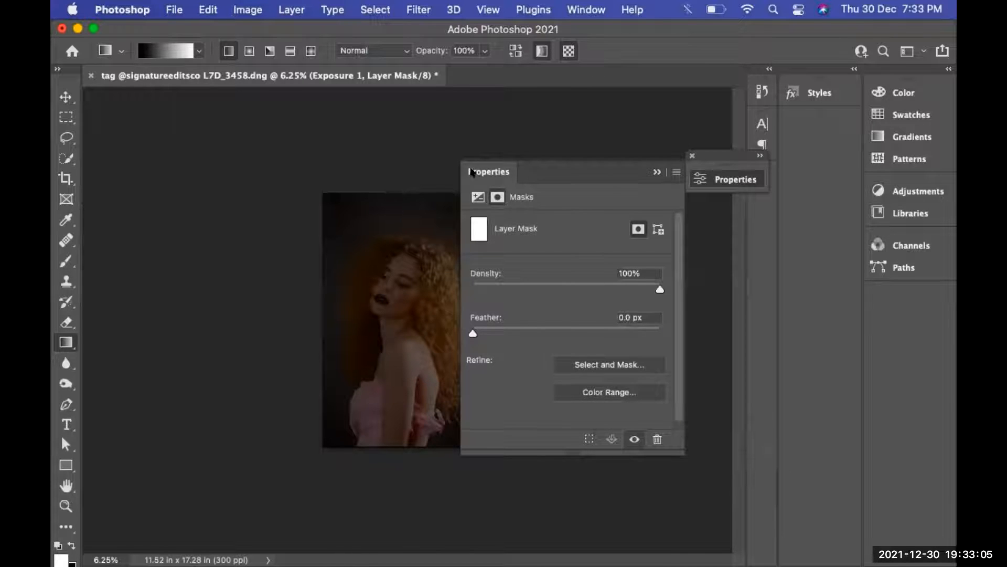
{"action": "left_click_drag", "start_coordinate": [470, 171], "coordinate": [517, 266]}
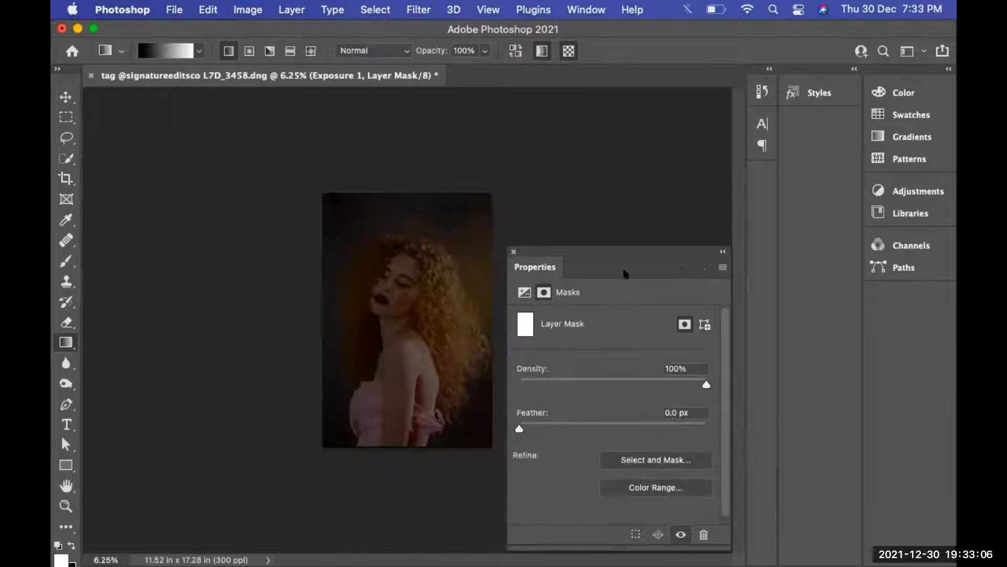
{"action": "left_click", "coordinate": [514, 251]}
{"action": "left_click_drag", "start_coordinate": [411, 300], "coordinate": [520, 157]}
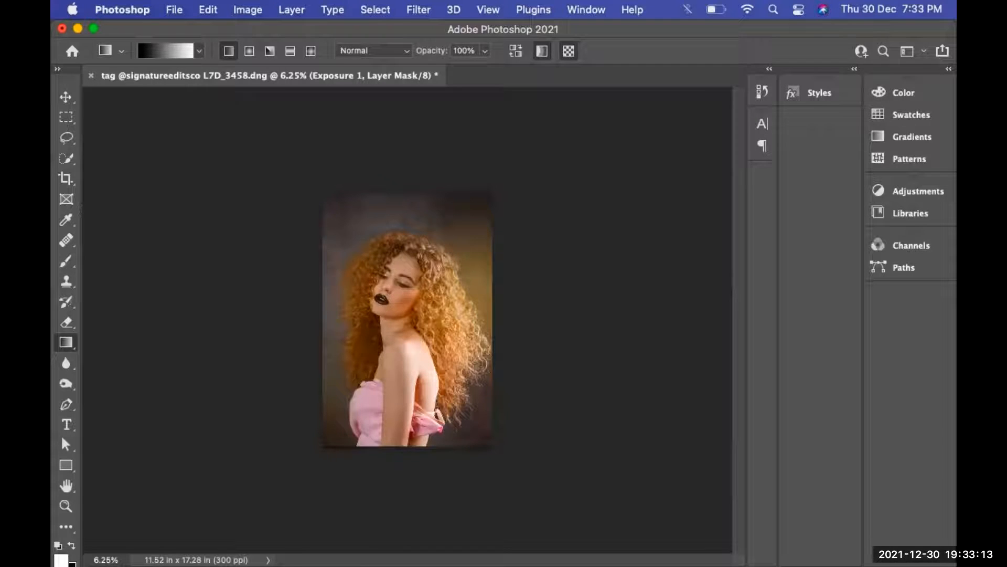
{"action": "key", "text": "super+z"}
{"action": "left_click_drag", "start_coordinate": [451, 271], "coordinate": [490, 198]}
{"action": "left_click_drag", "start_coordinate": [465, 246], "coordinate": [322, 464]}
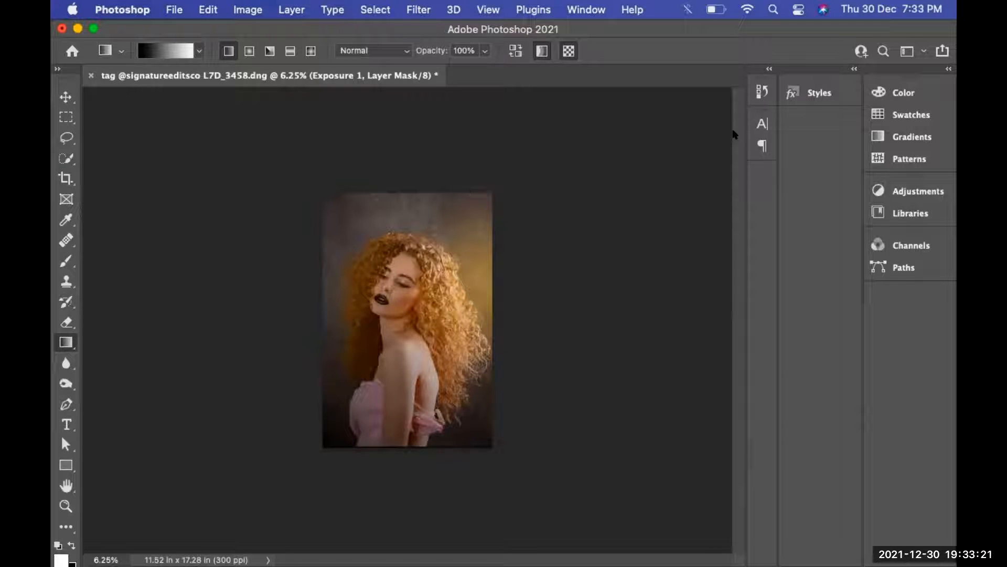
Toggle the Exposure 1 layer off and on to compare the portrait with and without the gradient darkening.
{"action": "key", "text": "F7"}
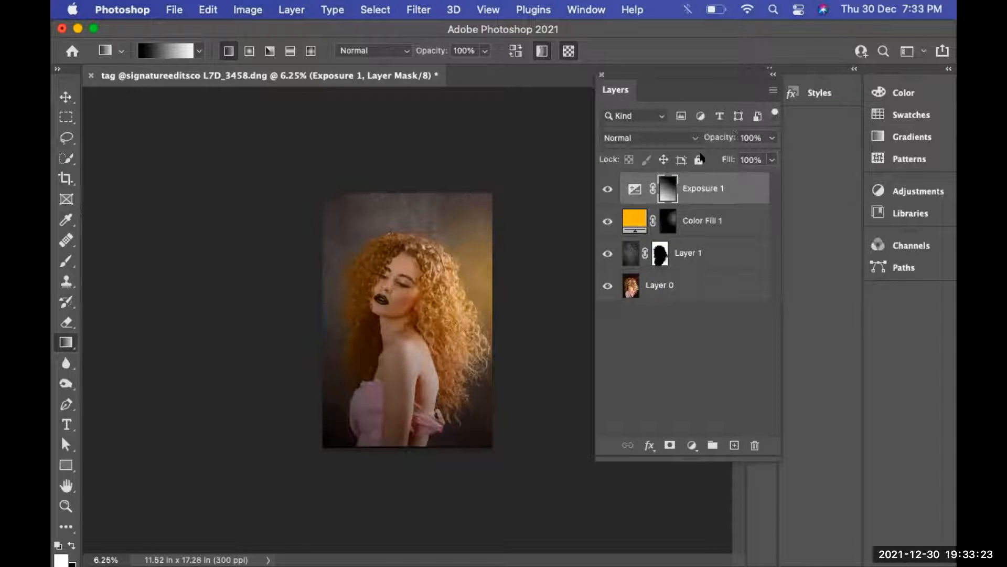
{"action": "left_click", "coordinate": [606, 189]}
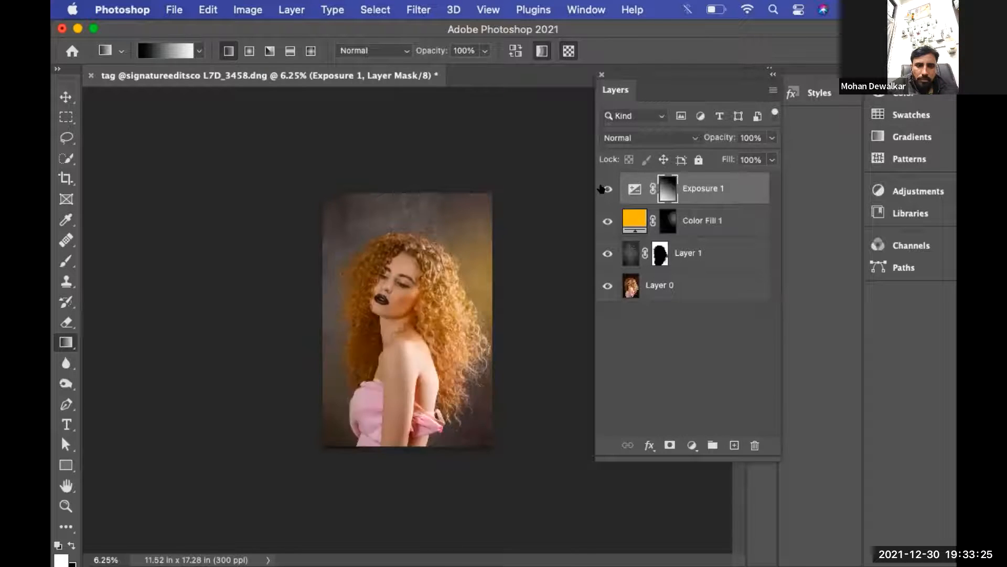
{"action": "left_click", "coordinate": [606, 189]}
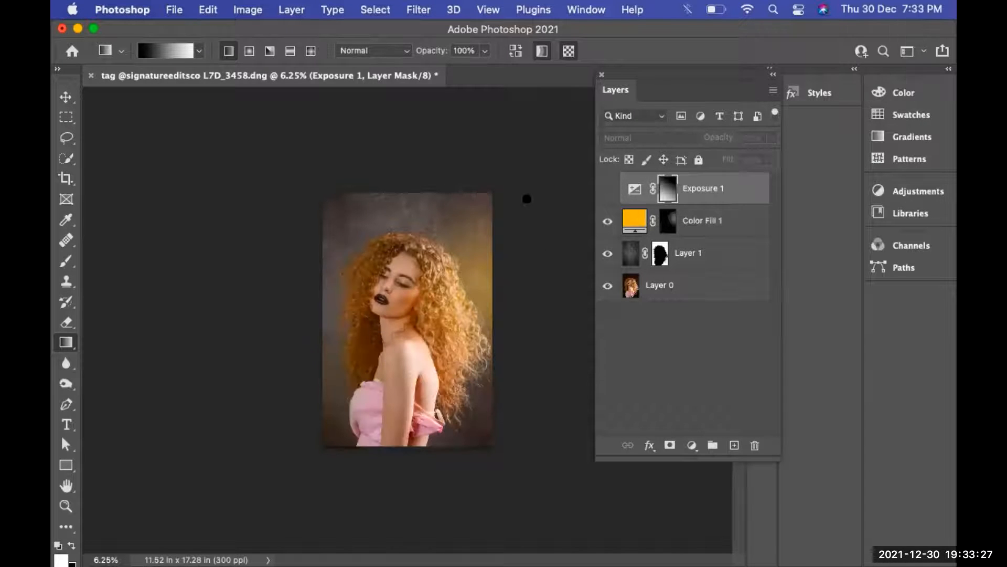
{"action": "left_click", "coordinate": [604, 188]}
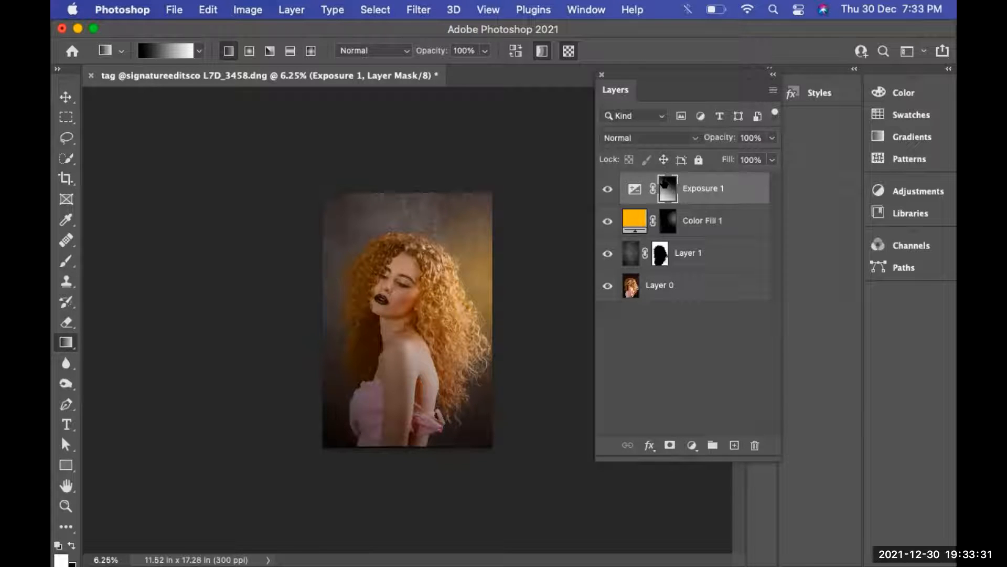
{"action": "key", "text": "b"}
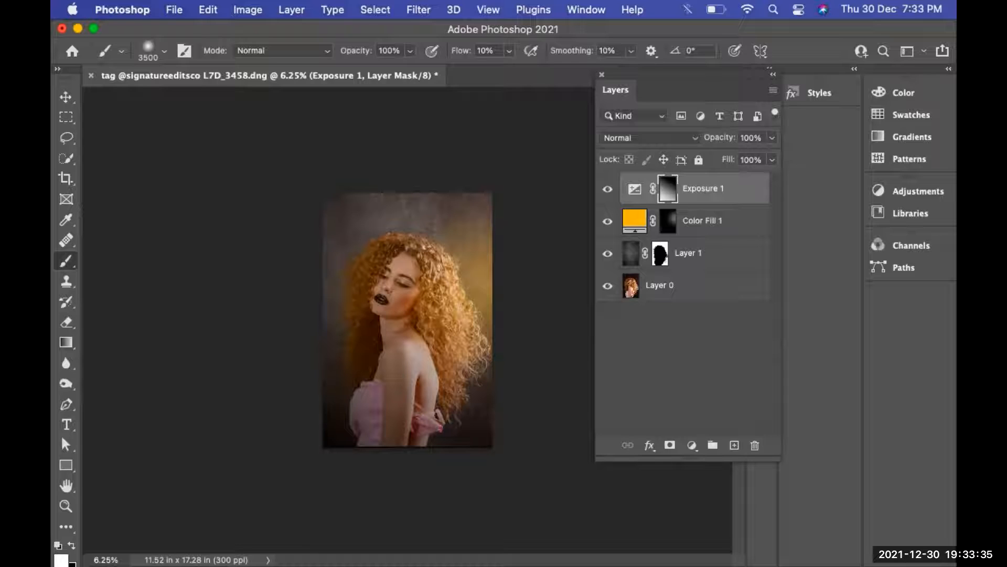
{"action": "key", "text": "x"}
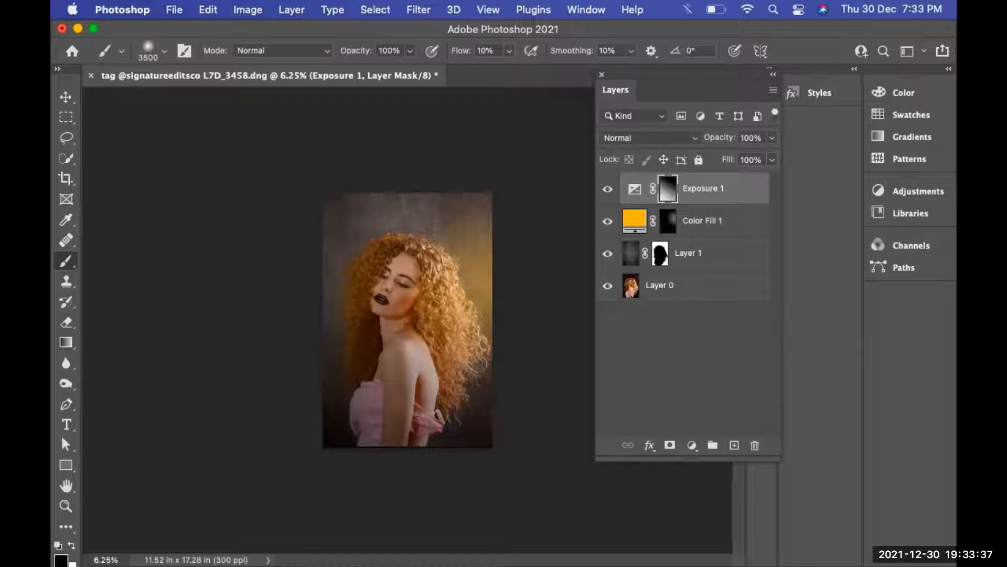
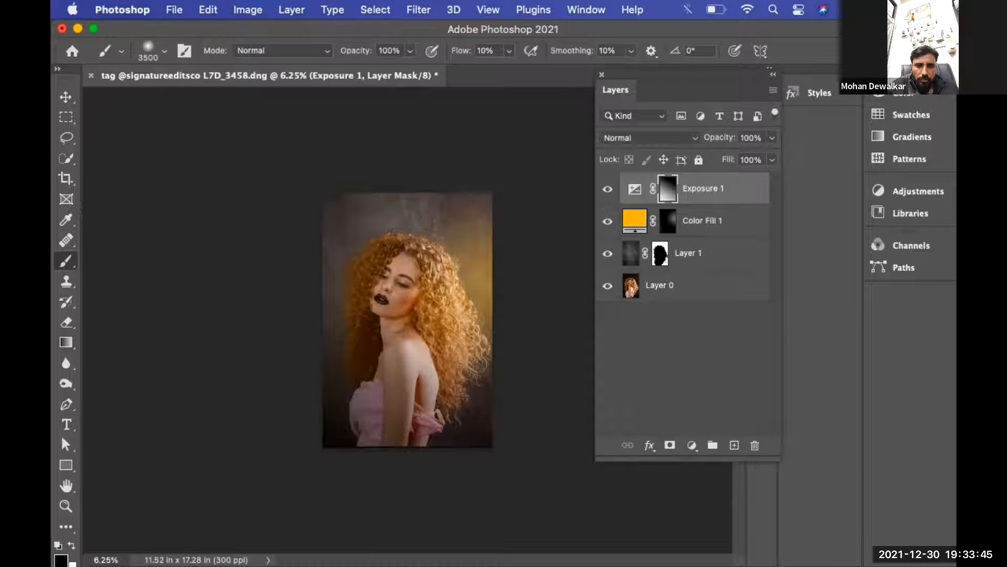
Add a Soft Light layer filled with 50% gray above Exposure 1 and duplicate it.
{"action": "left_click", "coordinate": [65, 505]}
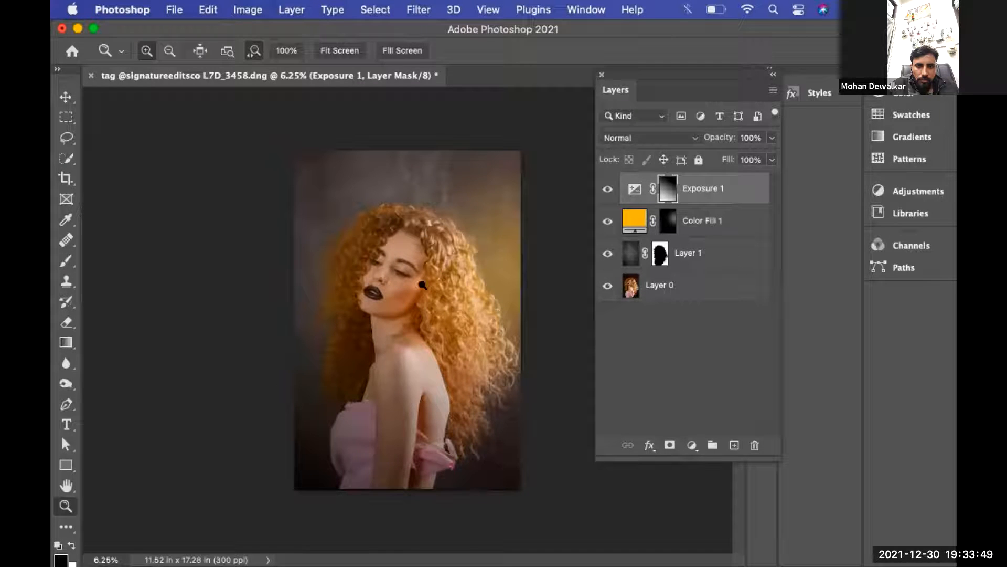
{"action": "left_click", "coordinate": [384, 275]}
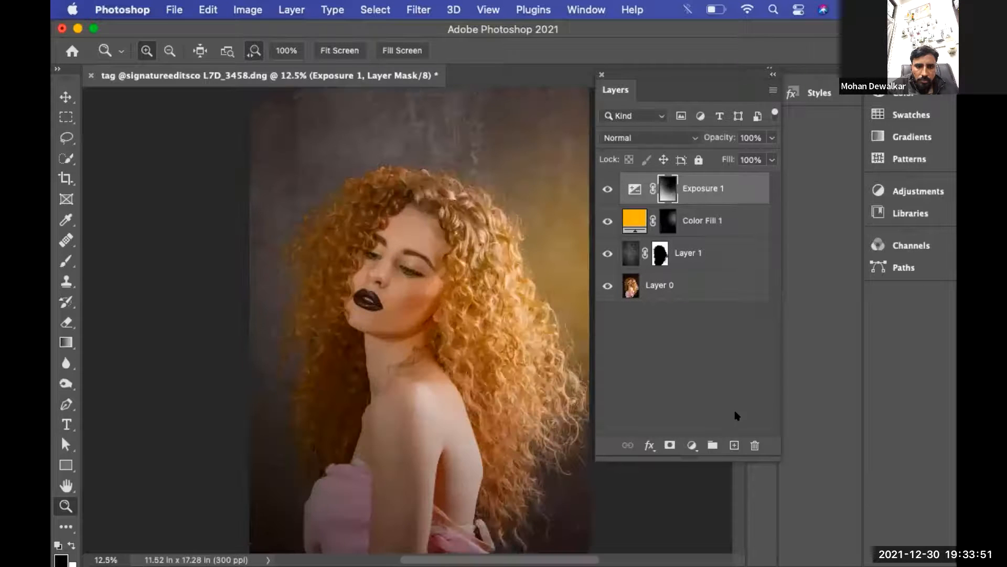
{"action": "key", "text": "alt"}
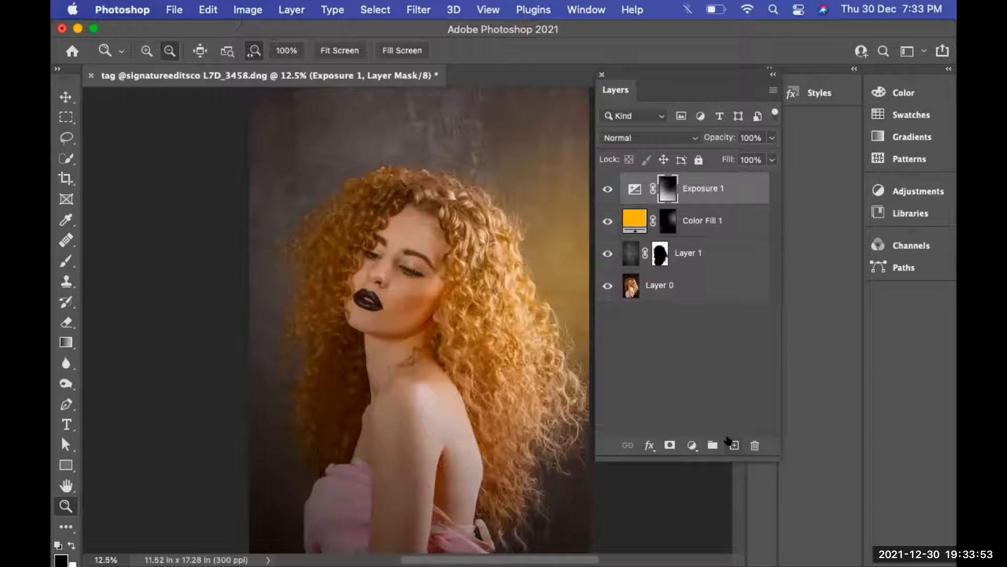
{"action": "left_click", "coordinate": [733, 444], "text": "alt"}
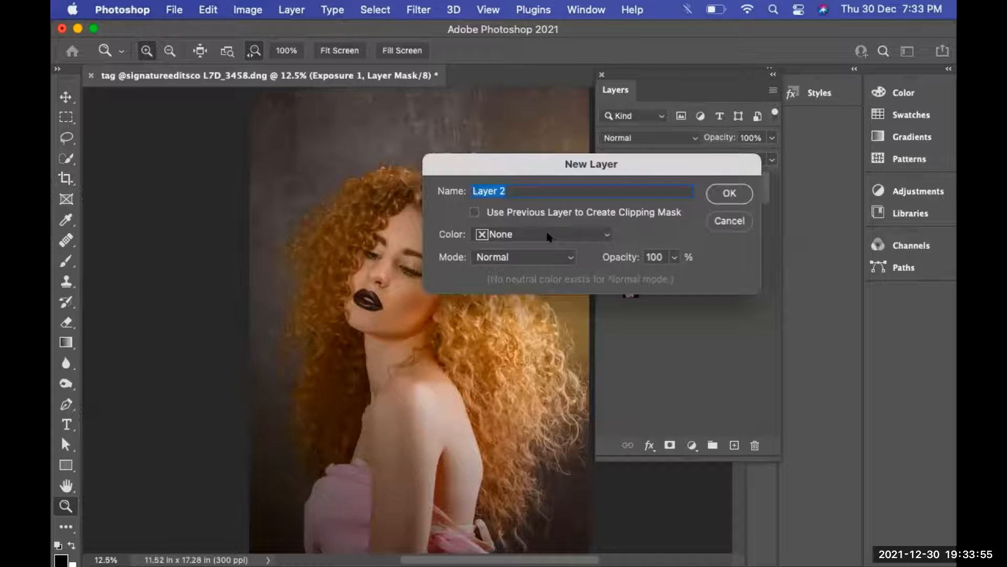
{"action": "left_click", "coordinate": [533, 259]}
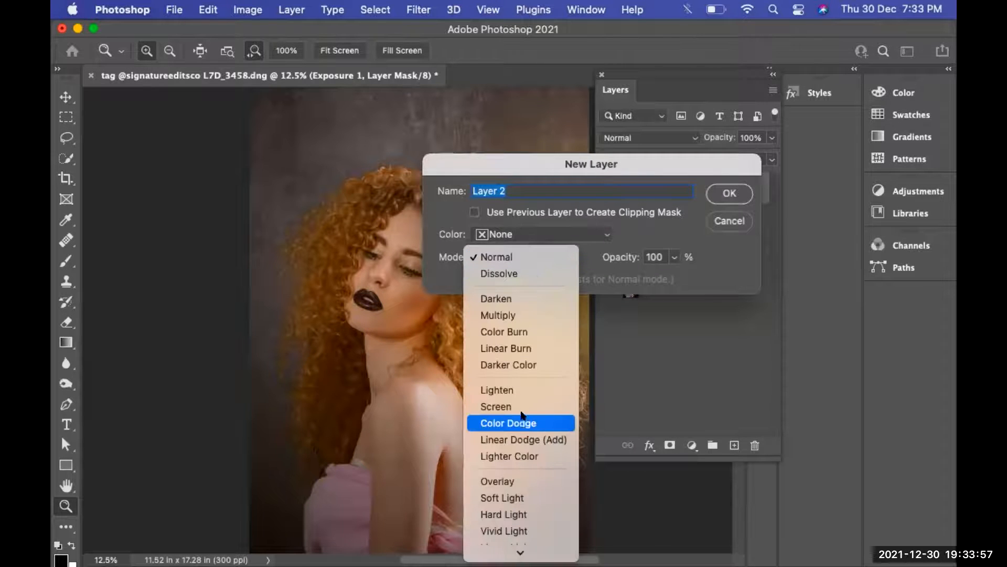
{"action": "left_click", "coordinate": [525, 497]}
{"action": "left_click", "coordinate": [474, 278]}
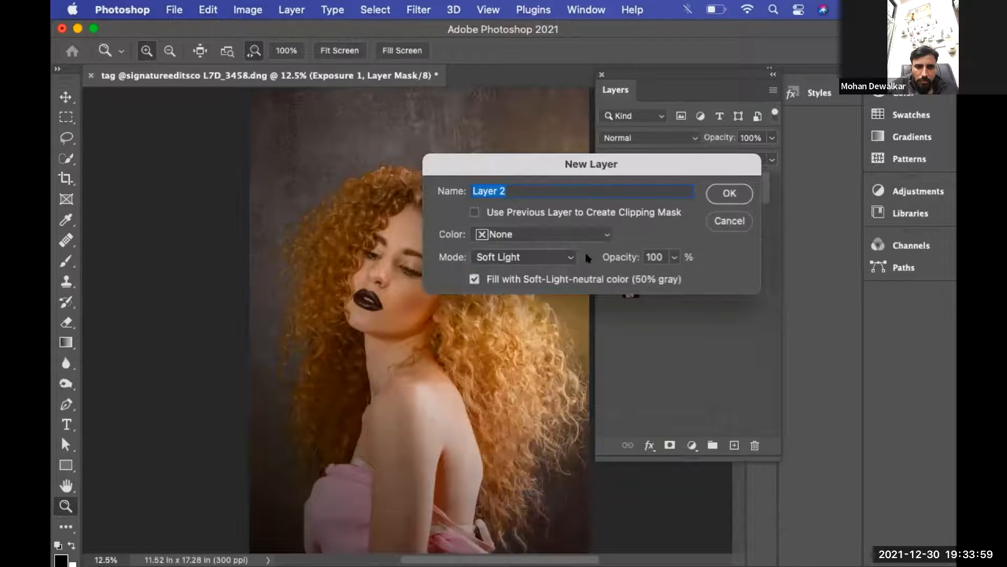
{"action": "left_click", "coordinate": [720, 194]}
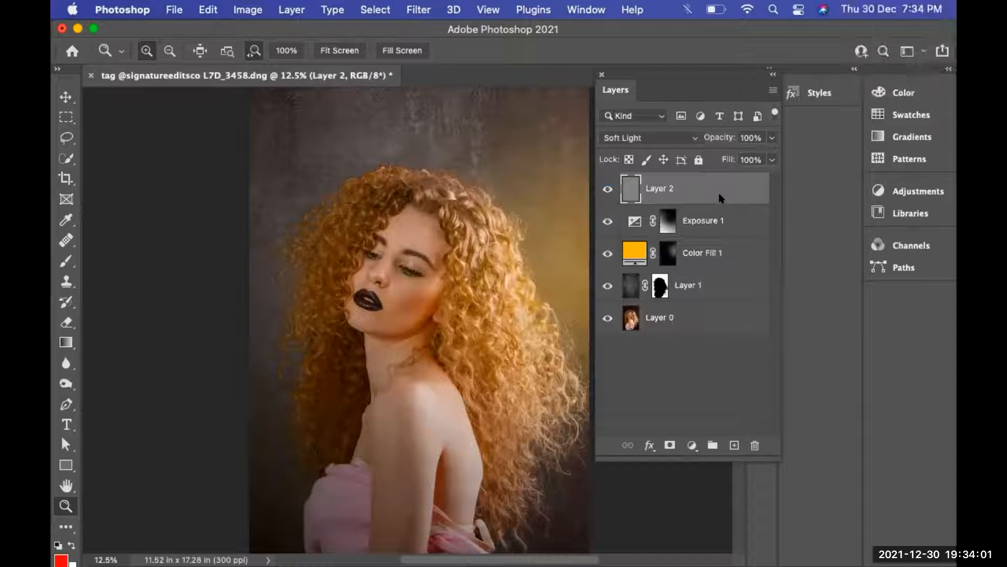
{"action": "key", "text": "super+j"}
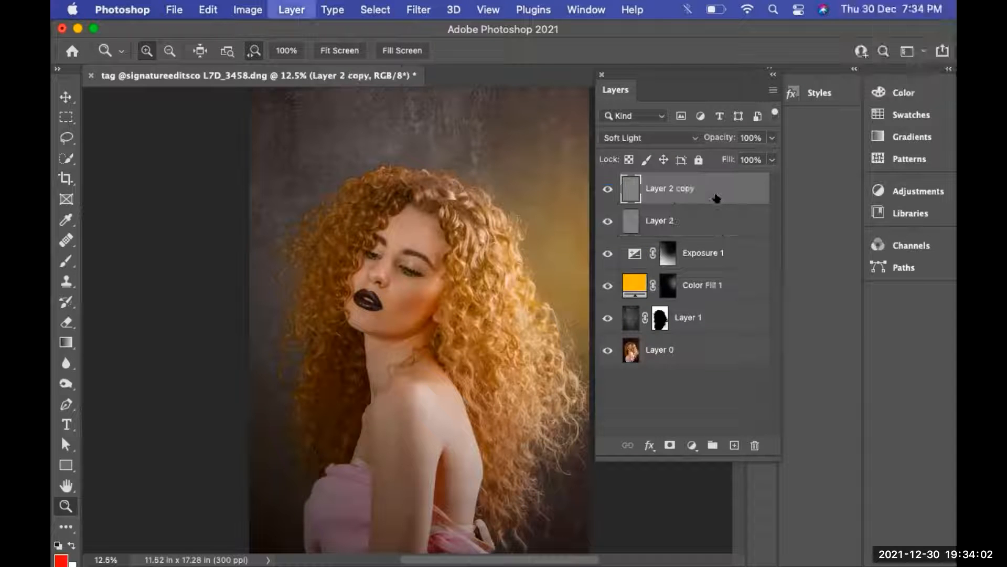
Hide Exposure 1 and dodge the woman's arm on Layer 2 copy with a 200 px brush, Midtones range, 23% exposure.
{"action": "left_click", "coordinate": [66, 383]}
{"action": "left_click", "coordinate": [100, 382]}
{"action": "scroll", "coordinate": [294, 399], "scroll_direction": "down", "scroll_amount": 5}
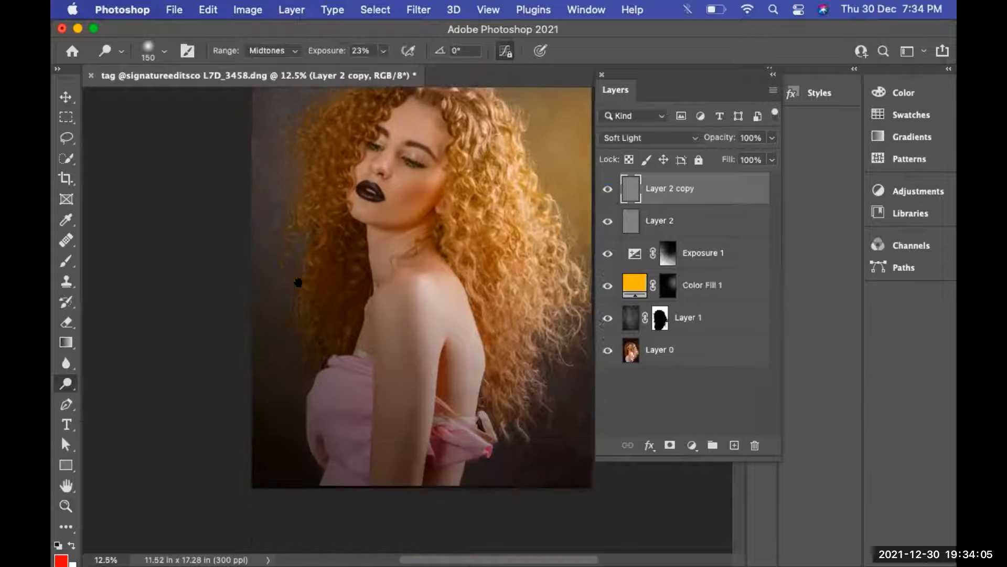
{"action": "left_click", "coordinate": [607, 253]}
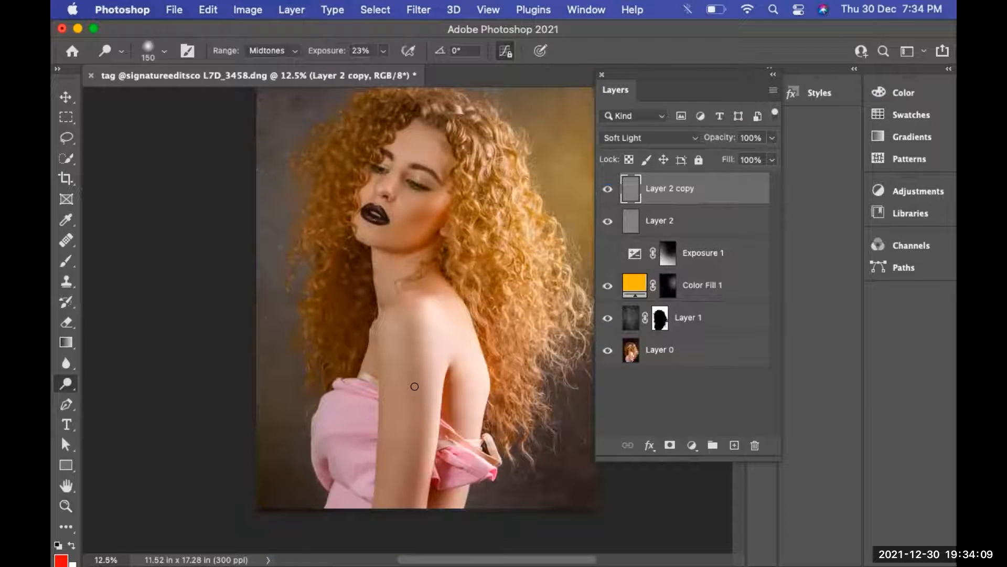
{"action": "key", "text": "bracketright"}
{"action": "key", "text": "bracketright"}
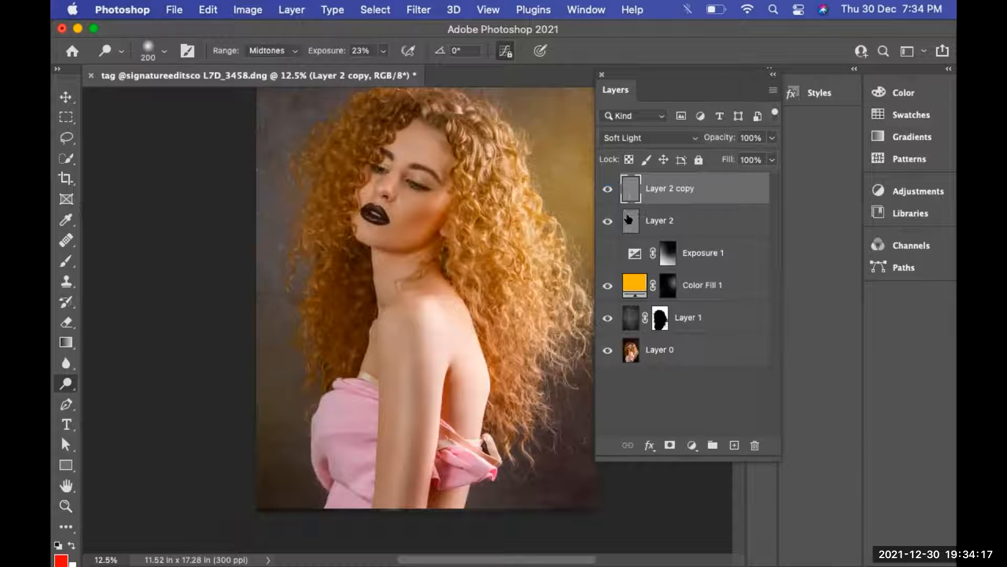
Select the skin of the woman's neck, shoulder, back and arm on Layer 0 with the Quick Selection tool.
{"action": "key", "text": "alt+bracketleft"}
{"action": "left_click", "coordinate": [65, 383]}
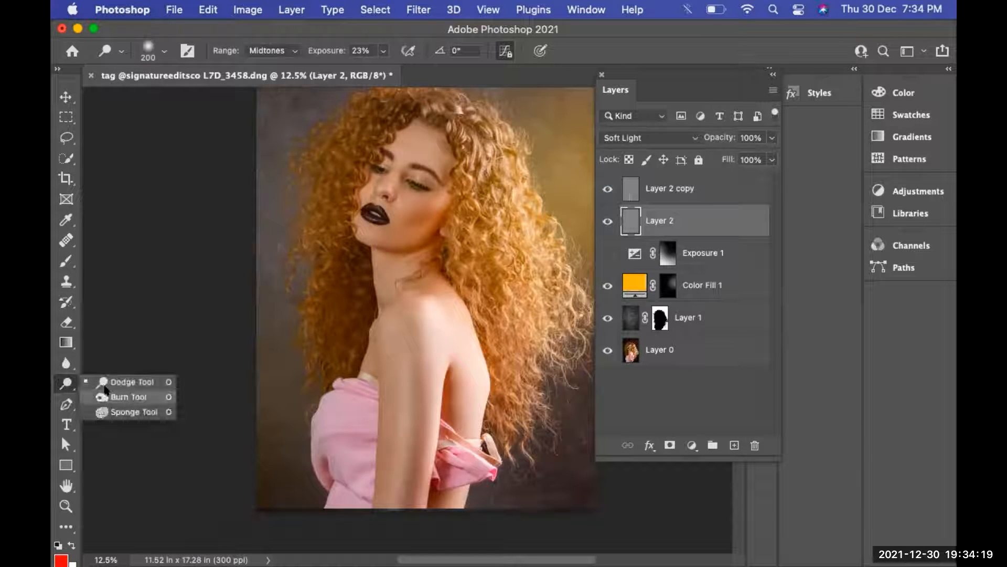
{"action": "left_click", "coordinate": [109, 398]}
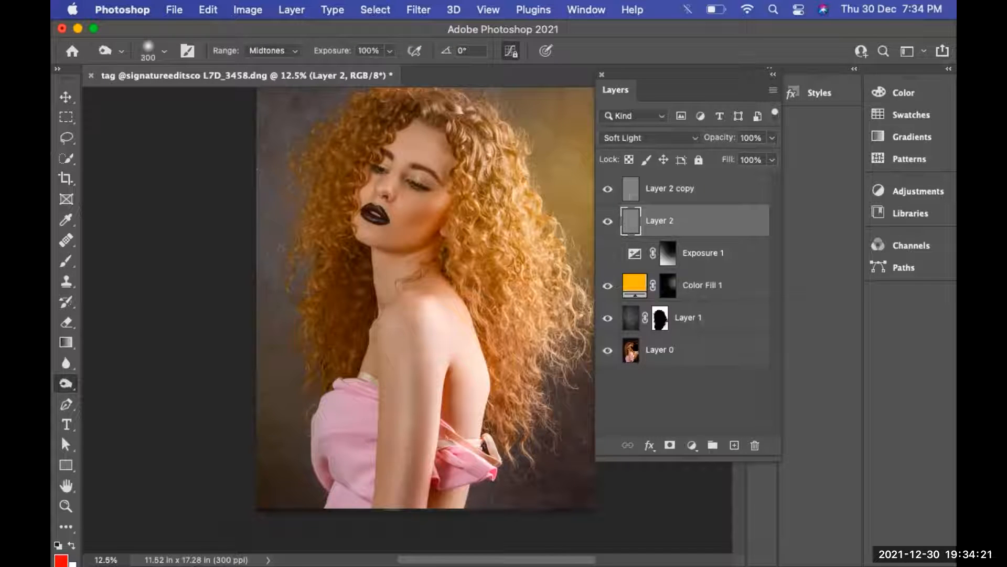
{"action": "left_click", "coordinate": [619, 349]}
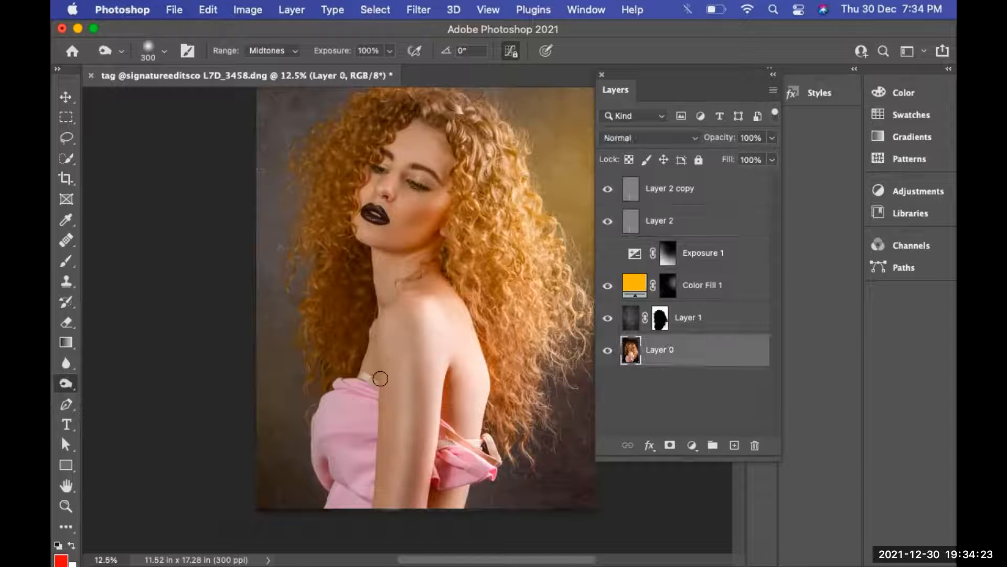
{"action": "key", "text": "w"}
{"action": "mouse_move", "coordinate": [387, 371]}
{"action": "left_mouse_down"}
{"action": "mouse_move", "coordinate": [386, 464]}
{"action": "mouse_move", "coordinate": [438, 475]}
{"action": "left_mouse_up"}
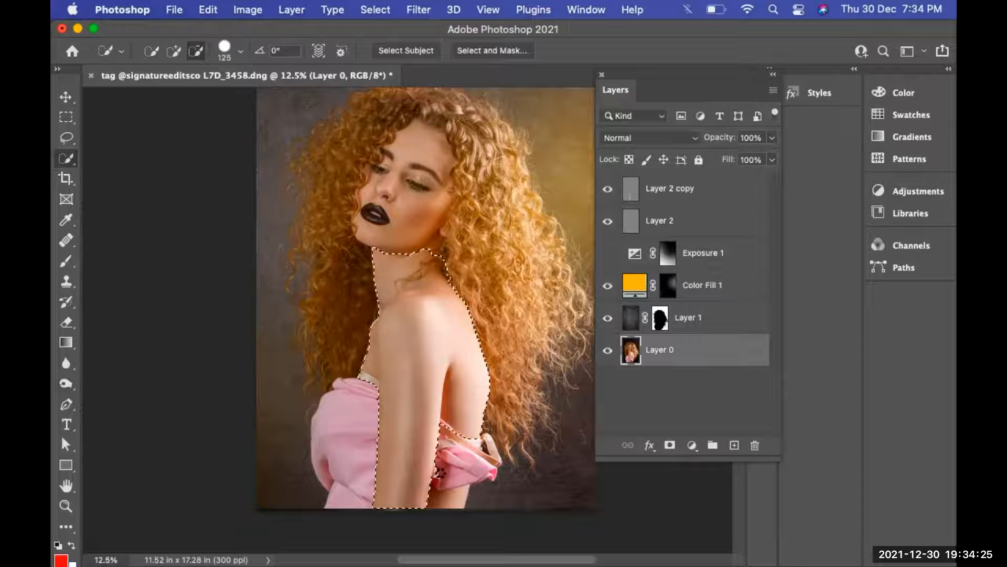
{"action": "key", "text": "alt"}
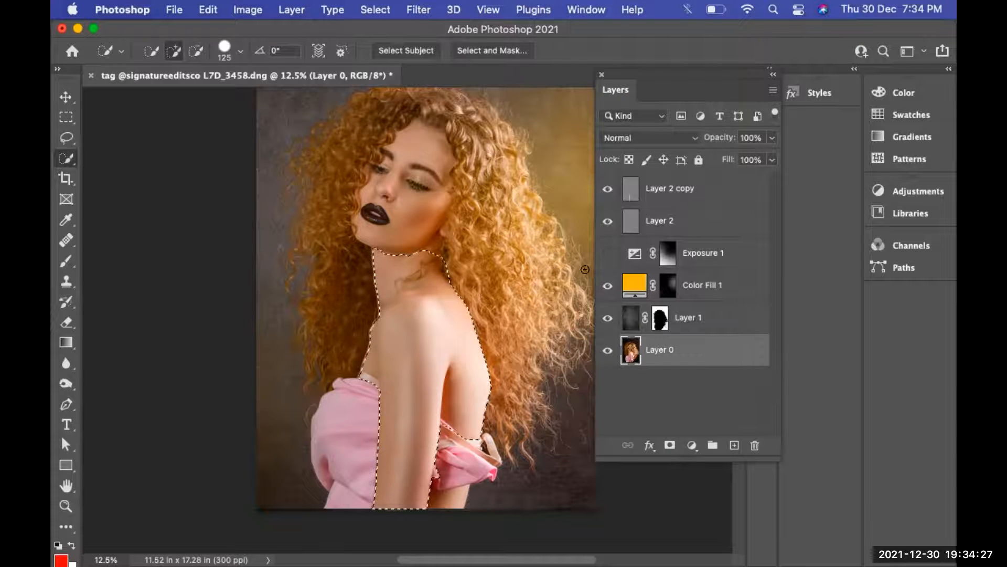
Burn the shadows inside the skin selection on Layer 2 with a 700 px brush, Midtones range, 21% exposure.
{"action": "left_click", "coordinate": [630, 221]}
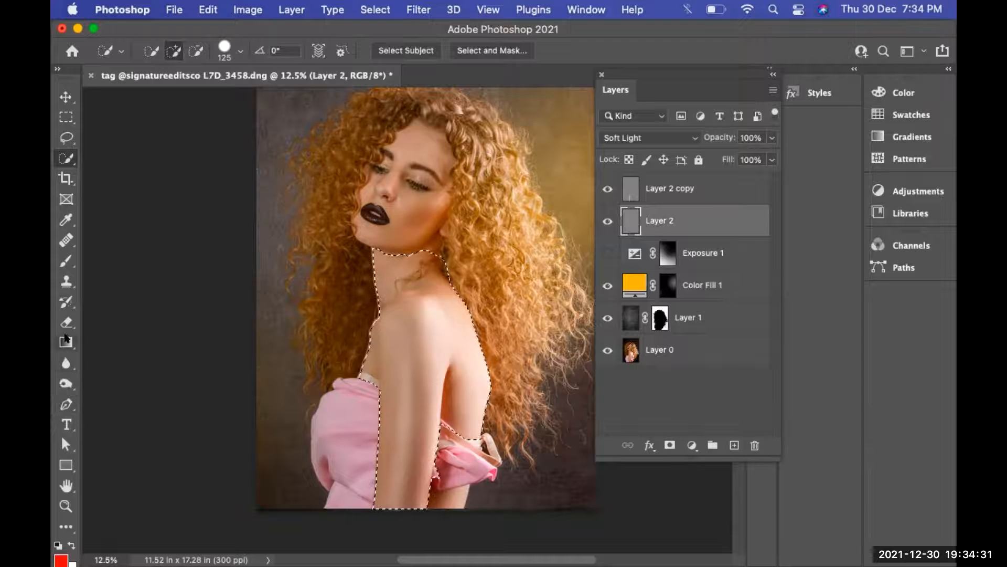
{"action": "left_click", "coordinate": [66, 384]}
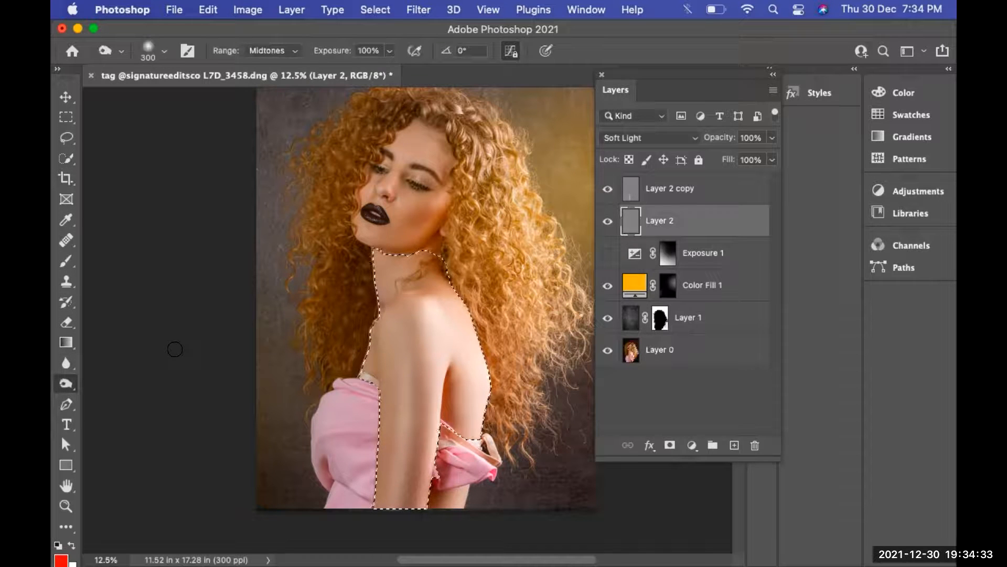
{"action": "left_click", "coordinate": [389, 51]}
{"action": "left_click_drag", "start_coordinate": [388, 69], "coordinate": [331, 70]}
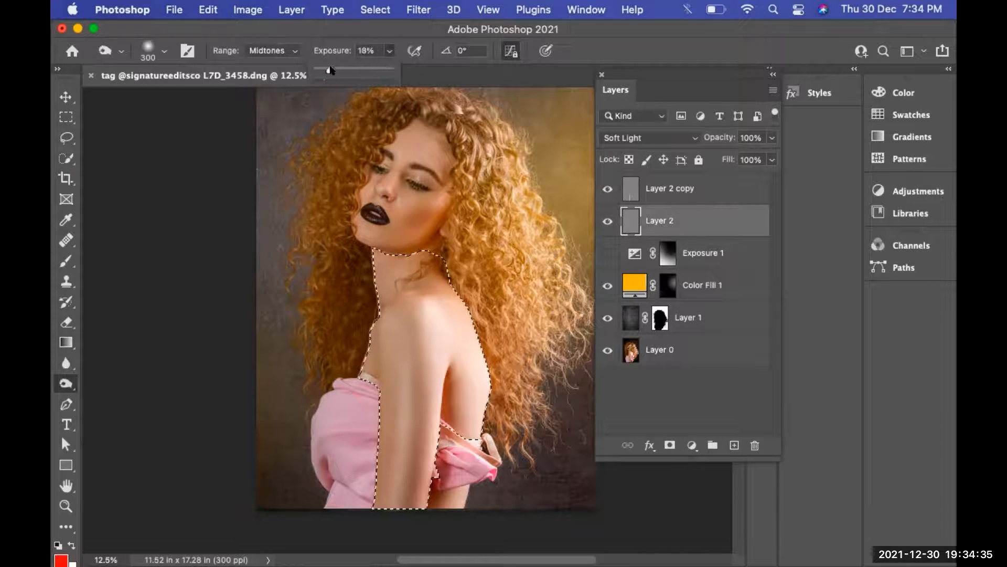
{"action": "left_click", "coordinate": [184, 287]}
{"action": "key", "text": "bracketright"}
{"action": "key", "text": "bracketright"}
{"action": "key", "text": "bracketright"}
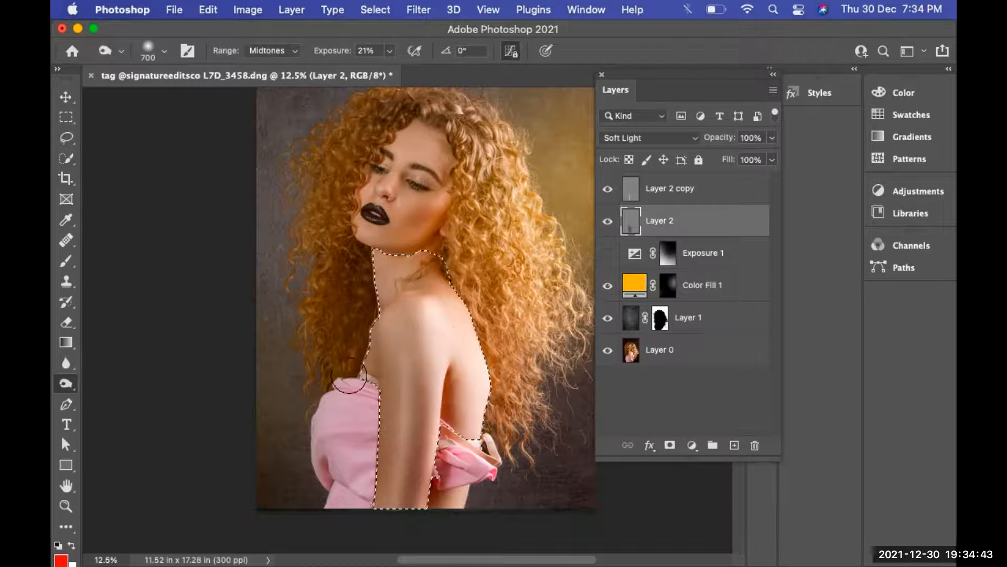
Dodge the highlights inside the skin selection on Layer 2 copy with a 400 px brush, Midtones range, 23% exposure.
{"action": "left_click", "coordinate": [629, 188]}
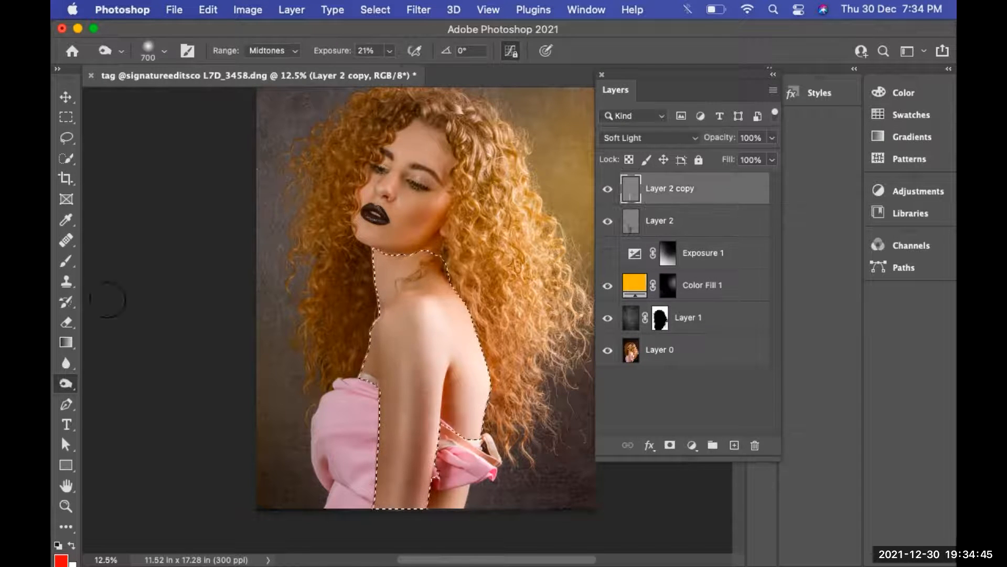
{"action": "right_click", "coordinate": [66, 384]}
{"action": "left_click", "coordinate": [111, 373]}
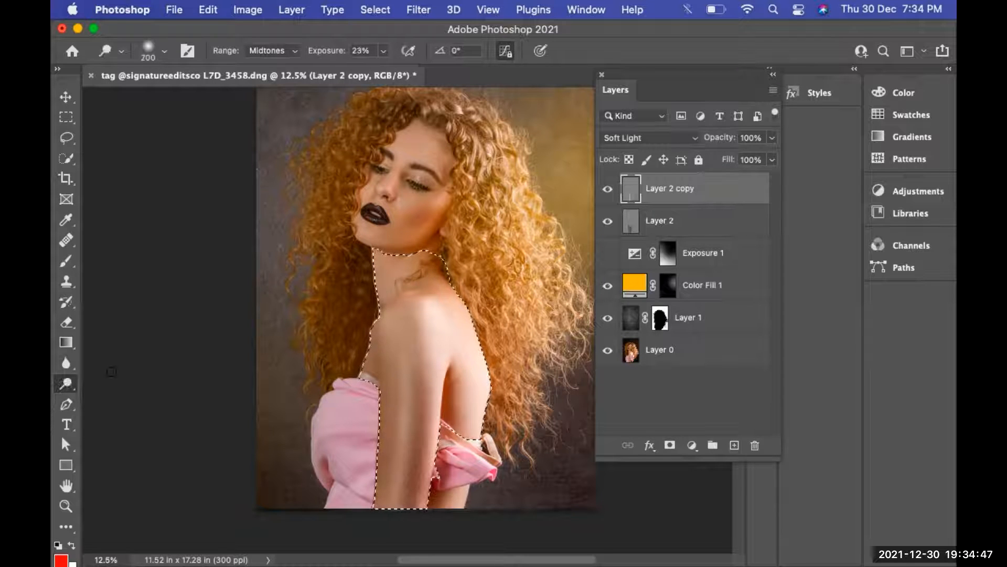
Group Layer 2 copy and Layer 2 together and clear the skin selection.
{"action": "left_click", "coordinate": [714, 213], "text": "shift"}
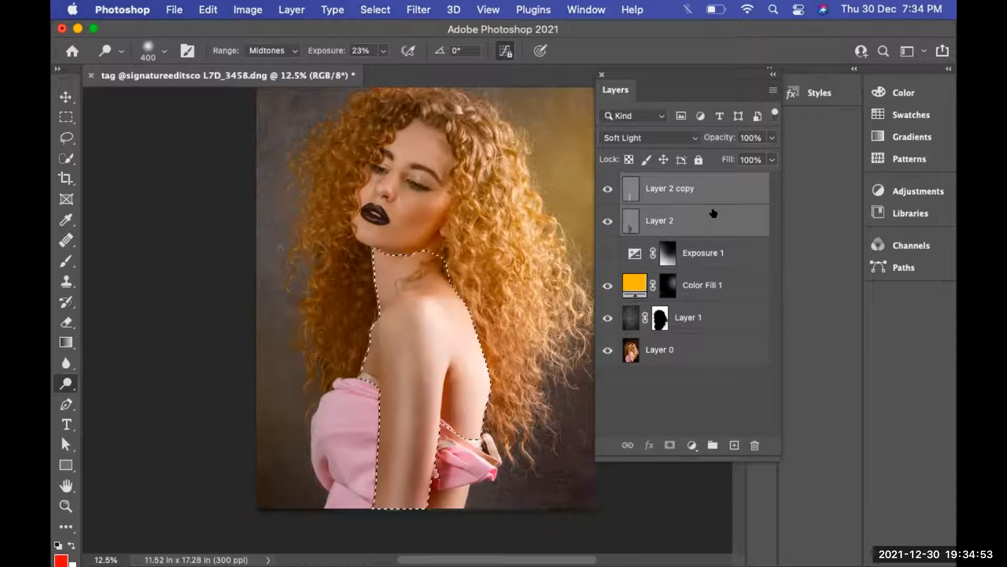
{"action": "key", "text": "super+g"}
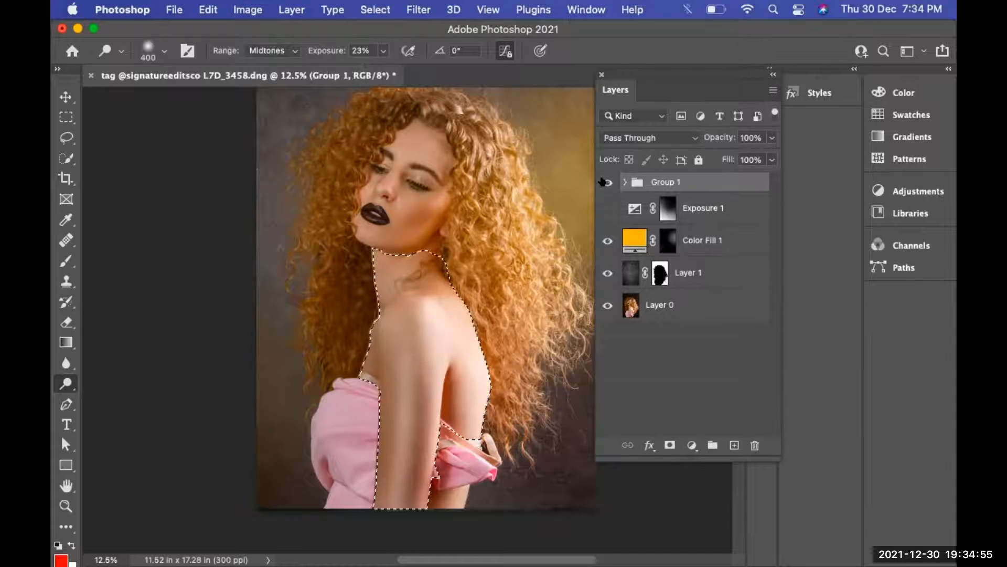
{"action": "key", "text": "super+d"}
Toggle the visibility of Group 1 to compare the portrait with and without the dodge-and-burn layers.
{"action": "left_click", "coordinate": [604, 182]}
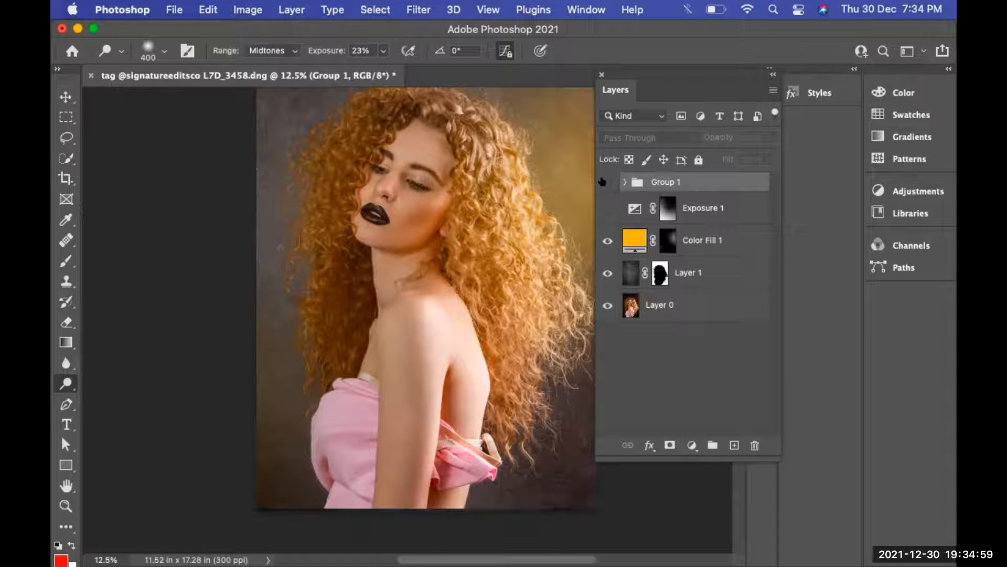
{"action": "left_click", "coordinate": [604, 182]}
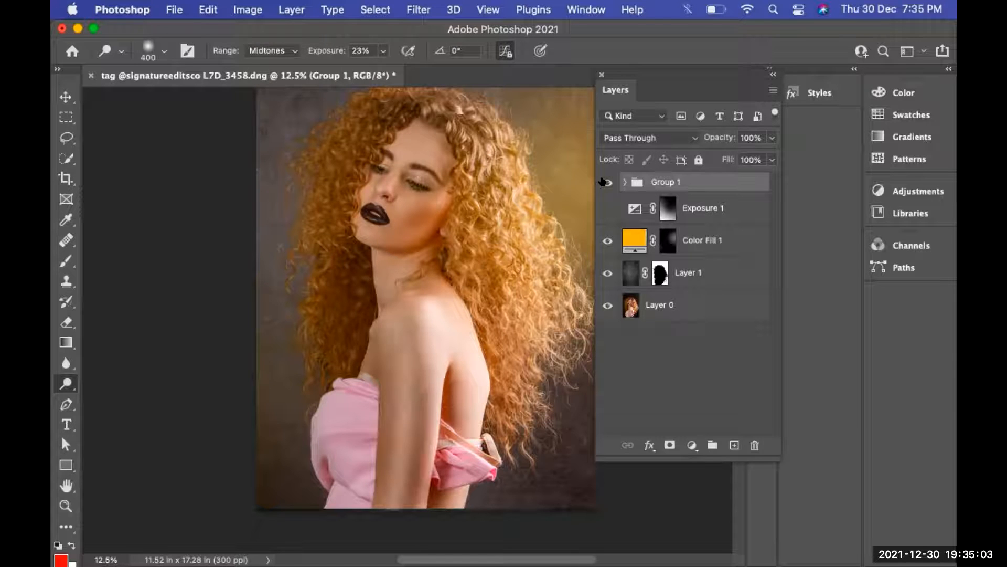
{"action": "left_click", "coordinate": [603, 182]}
{"action": "left_click", "coordinate": [604, 183]}
Dodge the facial highlights on Layer 2 copy with a 175 px brush, Midtones range, 23% exposure, and compare with the layer hidden.
{"action": "left_click", "coordinate": [624, 182]}
{"action": "left_click", "coordinate": [650, 209]}
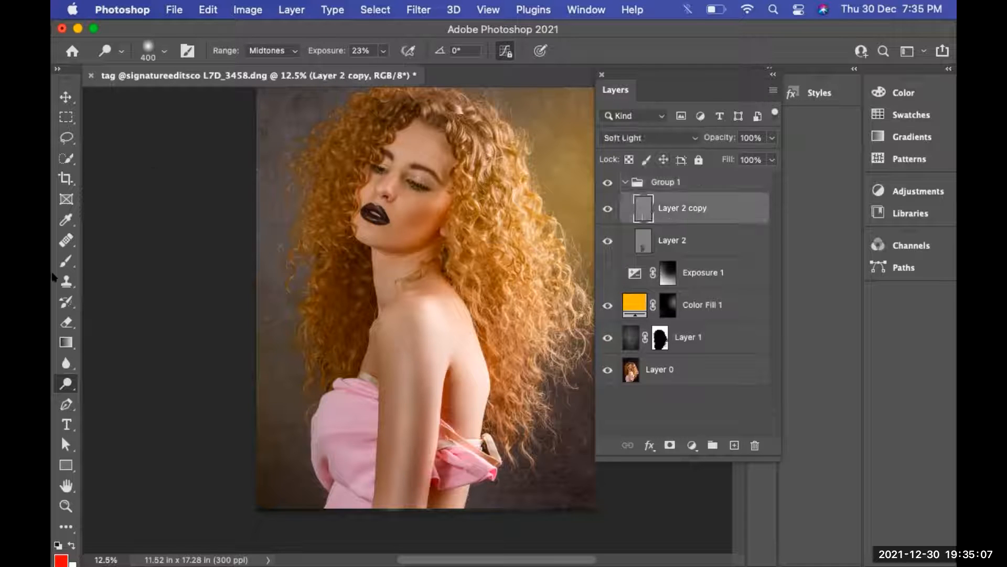
{"action": "key", "text": "z"}
{"action": "left_click", "coordinate": [408, 234]}
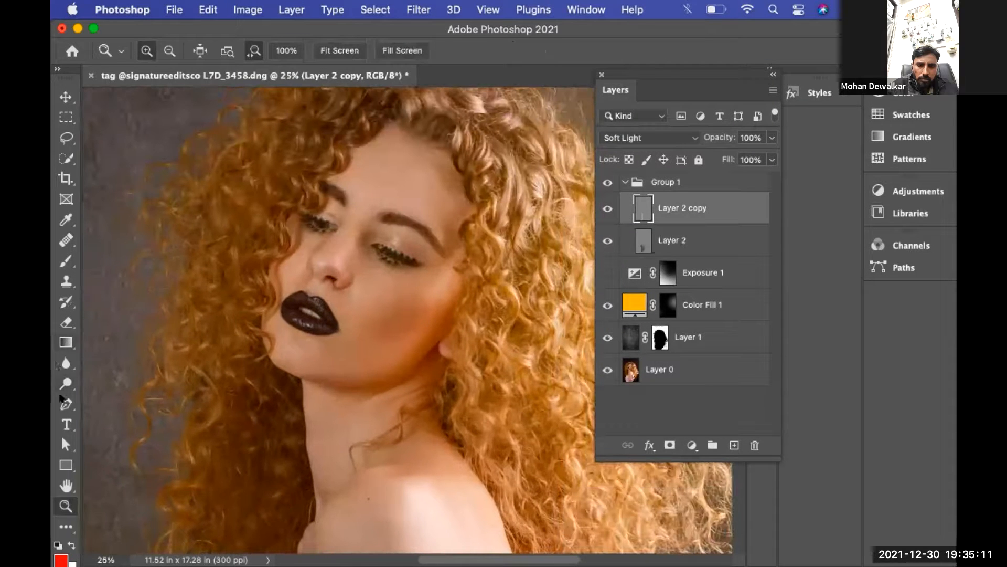
{"action": "left_click", "coordinate": [65, 383]}
{"action": "key", "text": "bracketleft"}
{"action": "key", "text": "bracketleft"}
{"action": "key", "text": "bracketleft"}
{"action": "key", "text": "bracketleft"}
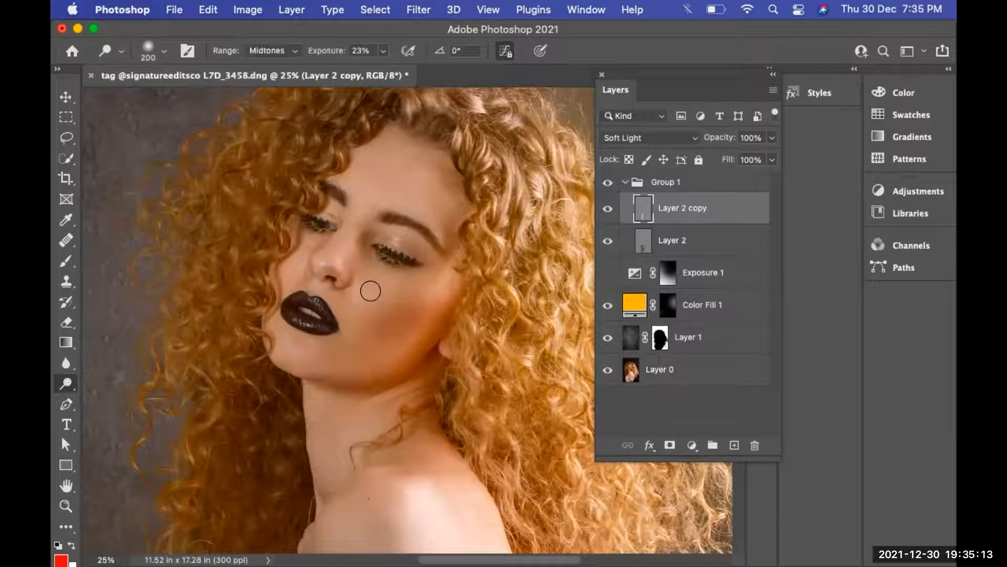
{"action": "mouse_move", "coordinate": [366, 291]}
{"action": "left_mouse_down"}
{"action": "mouse_move", "coordinate": [416, 286]}
{"action": "mouse_move", "coordinate": [340, 290]}
{"action": "mouse_move", "coordinate": [428, 274]}
{"action": "mouse_move", "coordinate": [366, 288]}
{"action": "mouse_move", "coordinate": [466, 179]}
{"action": "left_mouse_up"}
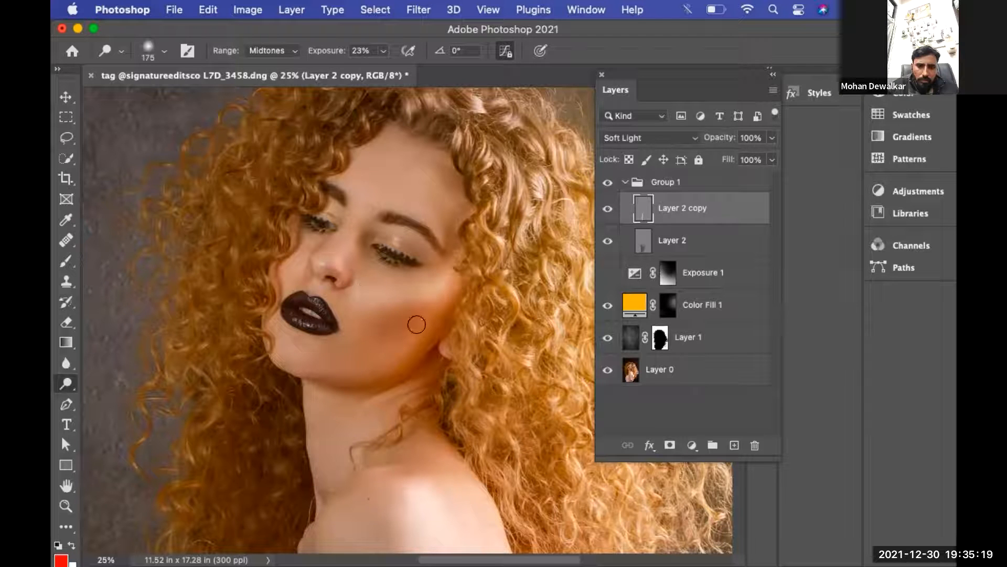
{"action": "left_click", "coordinate": [607, 209]}
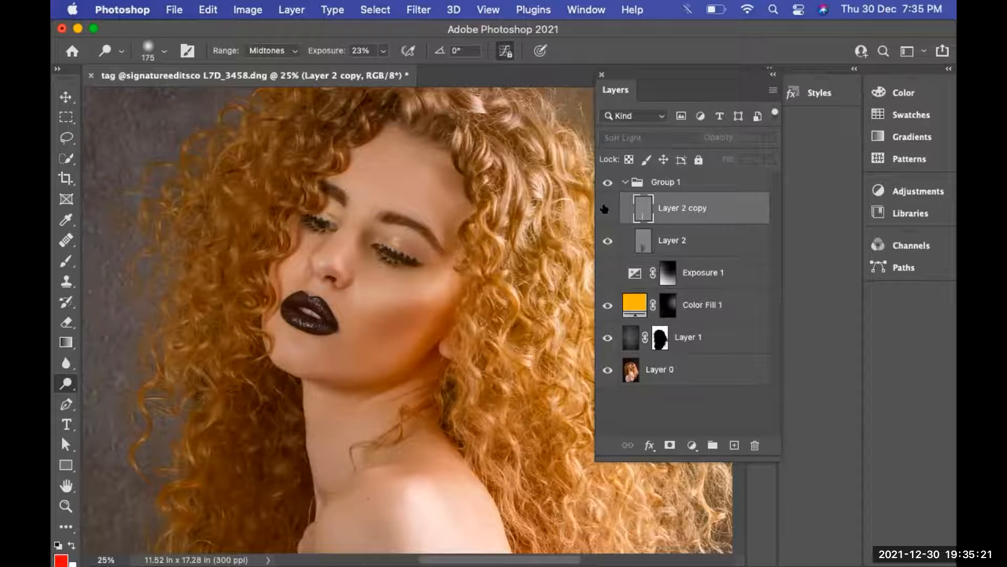
{"action": "left_click", "coordinate": [607, 209]}
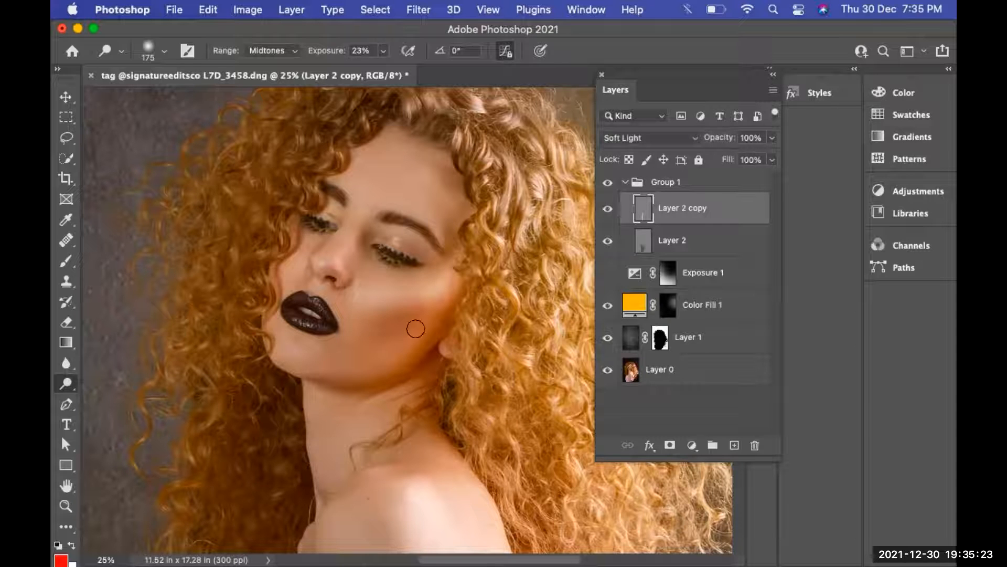
Burn the shadow below the woman's cheekbone on Layer 2 with a 200 px brush, Midtones range, 21% exposure, and compare with Group 1 hidden.
{"action": "left_click", "coordinate": [638, 247]}
{"action": "mouse_move", "coordinate": [59, 385]}
{"action": "left_mouse_down"}
{"action": "mouse_move", "coordinate": [87, 380]}
{"action": "mouse_move", "coordinate": [111, 397]}
{"action": "left_mouse_up"}
{"action": "key", "text": "bracketleft"}
{"action": "key", "text": "bracketleft"}
{"action": "key", "text": "bracketleft"}
{"action": "key", "text": "bracketleft"}
{"action": "key", "text": "bracketleft"}
{"action": "key", "text": "bracketleft"}
{"action": "mouse_move", "coordinate": [420, 303]}
{"action": "left_mouse_down"}
{"action": "mouse_move", "coordinate": [355, 320]}
{"action": "mouse_move", "coordinate": [429, 301]}
{"action": "left_mouse_up"}
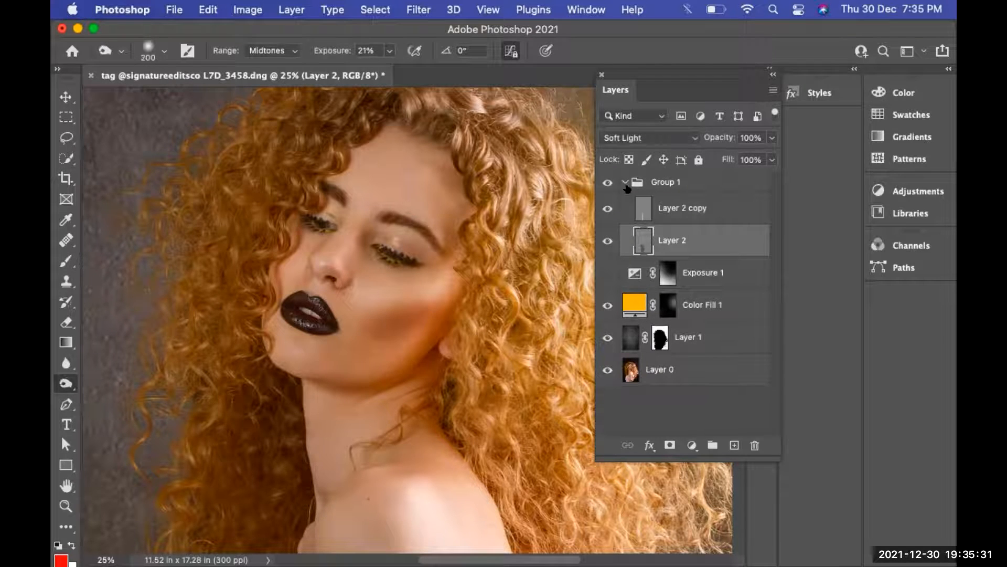
{"action": "left_click", "coordinate": [604, 183]}
{"action": "left_click", "coordinate": [604, 183]}
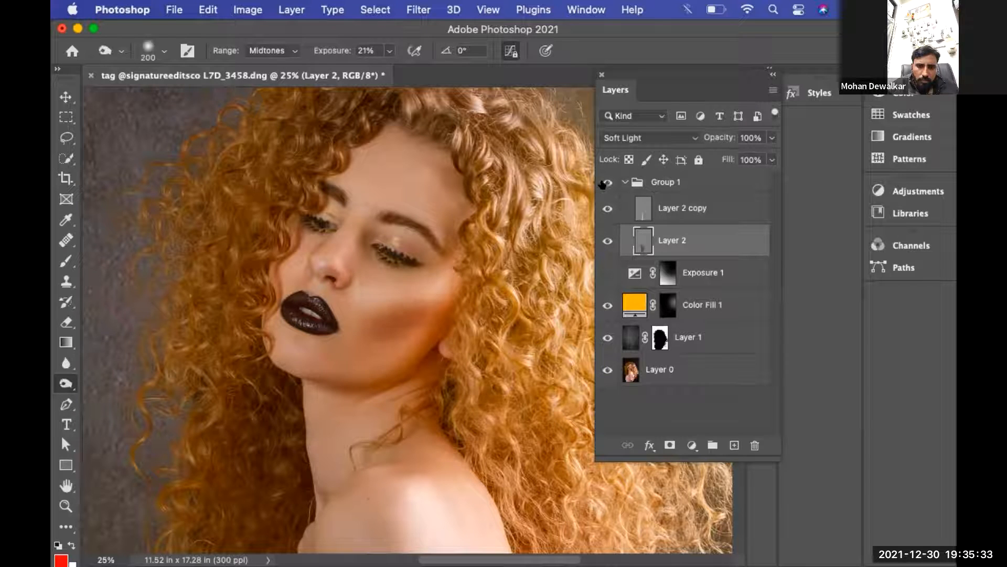
Dodge the small highlight on the woman's nose on Layer 2 copy with an 80 px brush, Midtones range, 23% exposure.
{"action": "key", "text": "alt+bracketright"}
{"action": "key", "text": "bracketleft"}
{"action": "key", "text": "bracketleft"}
{"action": "key", "text": "bracketleft"}
{"action": "left_click_drag", "start_coordinate": [67, 383], "coordinate": [110, 383]}
{"action": "key", "text": "bracketleft"}
{"action": "key", "text": "bracketleft"}
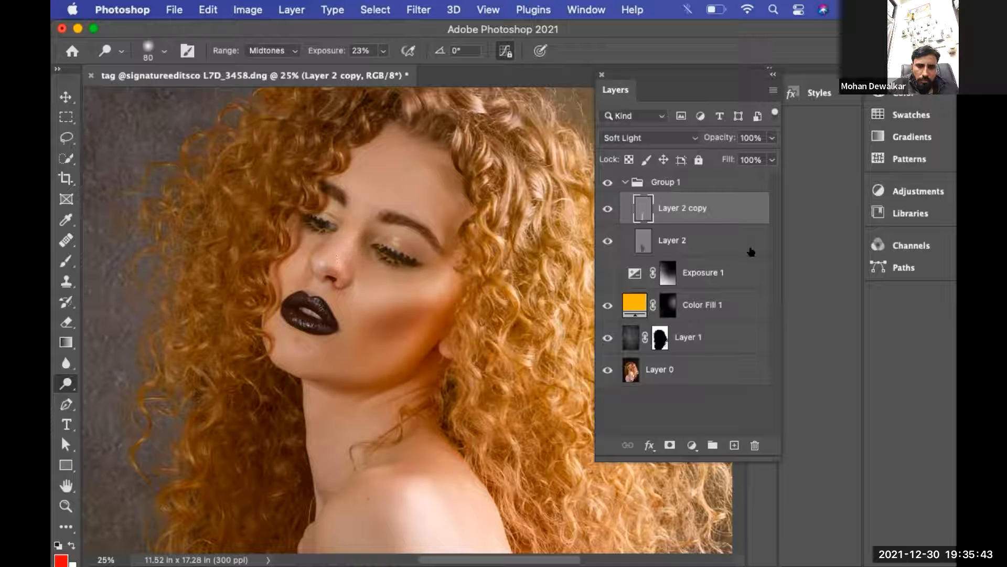
Add a Vibrance adjustment layer at the top of Group 1 with Vibrance +24 and Saturation +6.
{"action": "key", "text": "super+minus"}
{"action": "key", "text": "super+minus"}
{"action": "key", "text": "super+minus"}
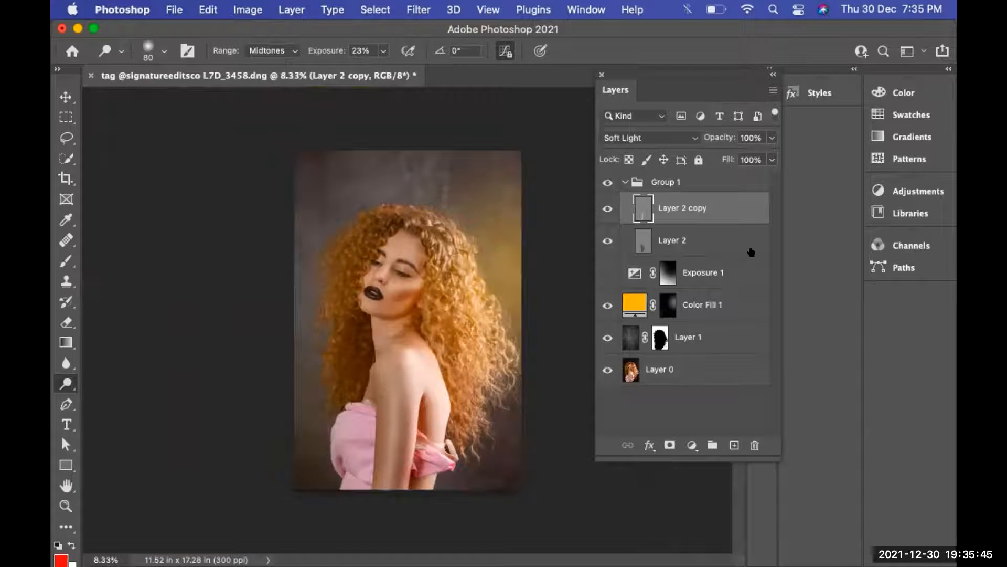
{"action": "key", "text": "super+plus"}
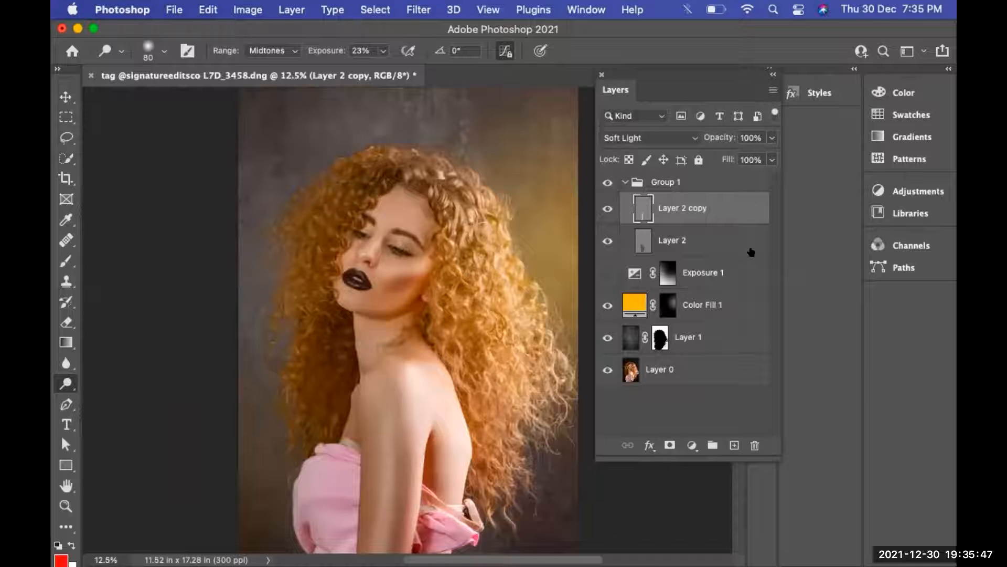
{"action": "left_click", "coordinate": [711, 183]}
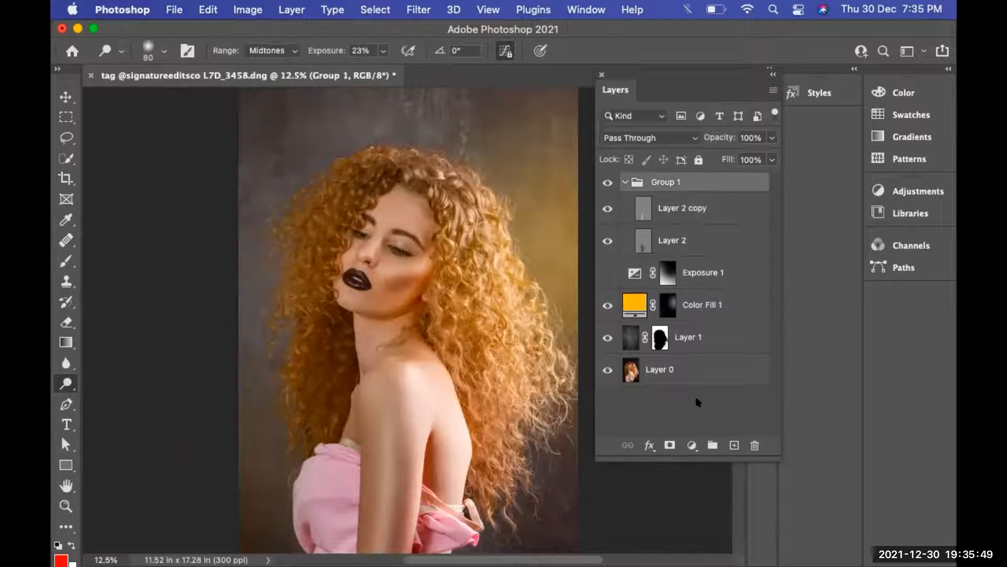
{"action": "key", "text": "super+minus"}
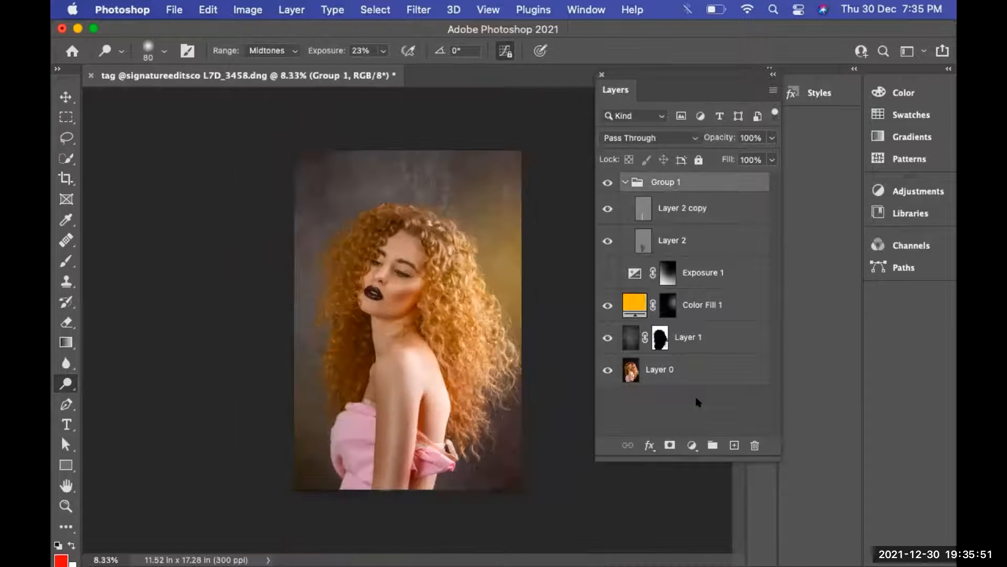
{"action": "left_click", "coordinate": [692, 445]}
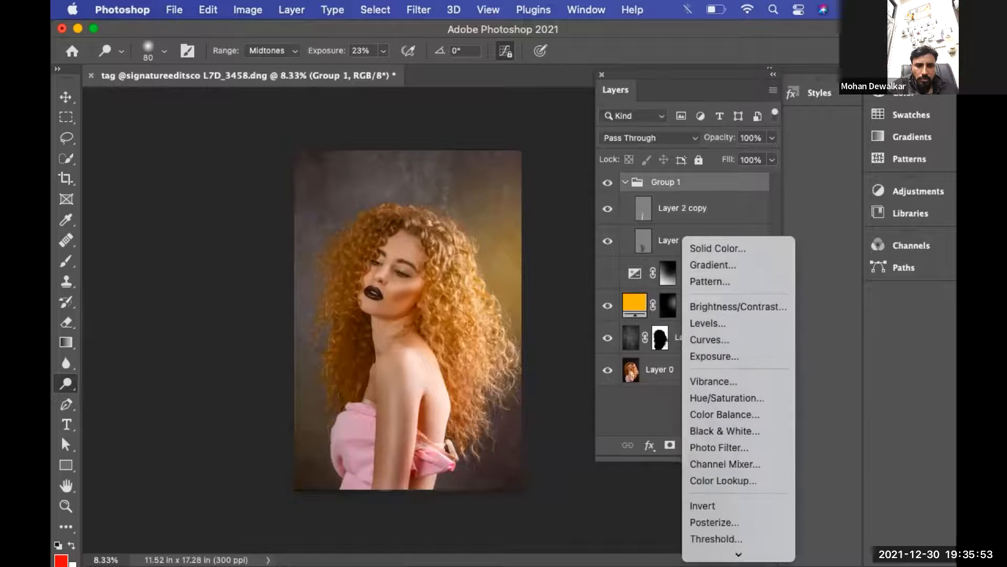
{"action": "left_click", "coordinate": [738, 290]}
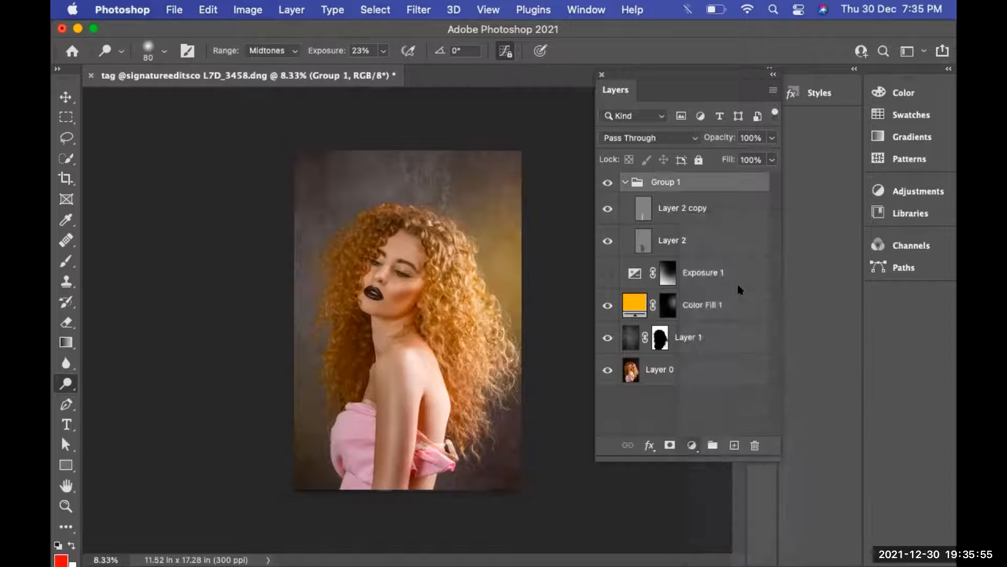
{"action": "left_click_drag", "start_coordinate": [613, 334], "coordinate": [619, 363]}
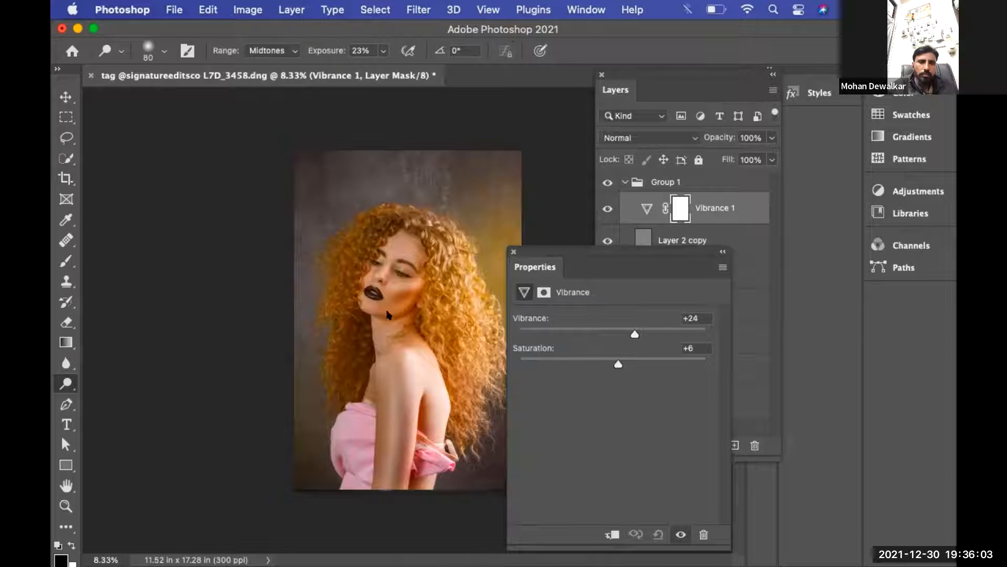
{"action": "key", "text": "z"}
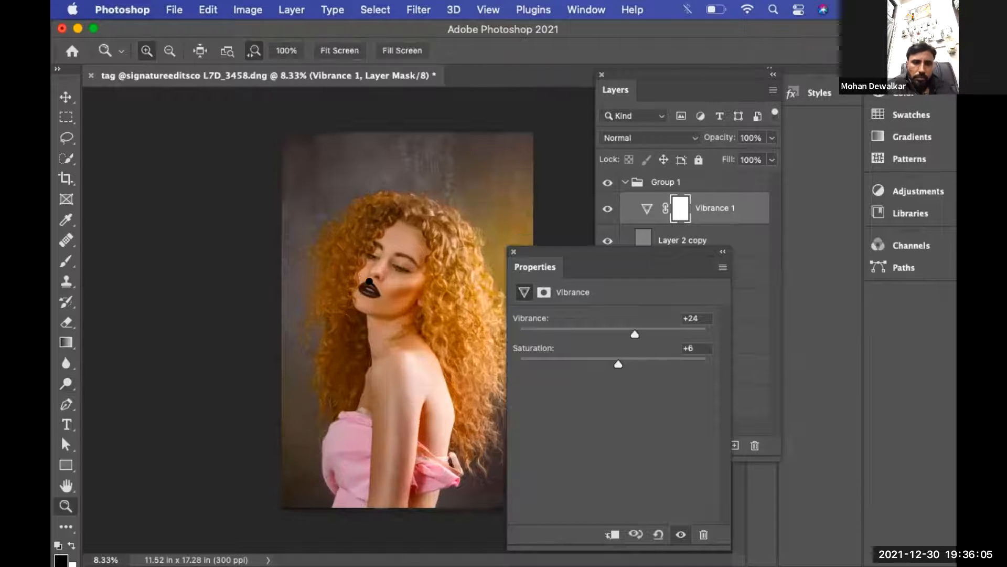
{"action": "left_click", "coordinate": [369, 279]}
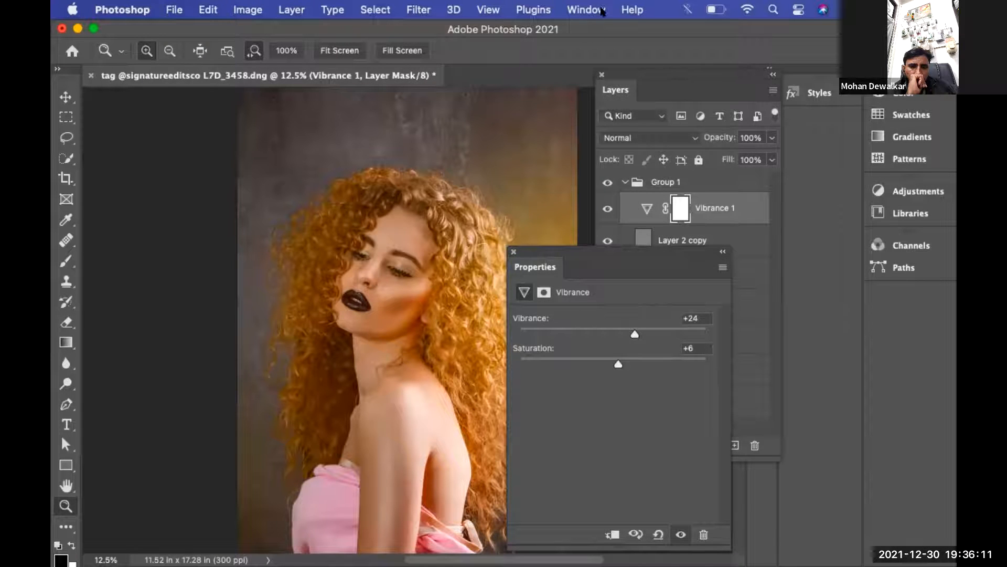
Reset the Essentials workspace to its default panel layout.
{"action": "left_click", "coordinate": [598, 10]}
{"action": "mouse_move", "coordinate": [593, 31]}
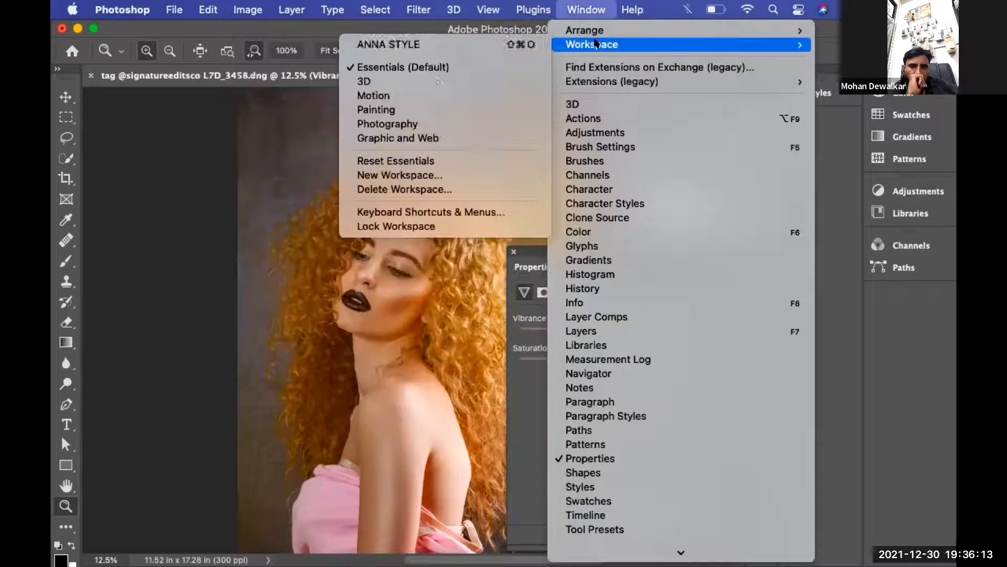
{"action": "left_click", "coordinate": [413, 162]}
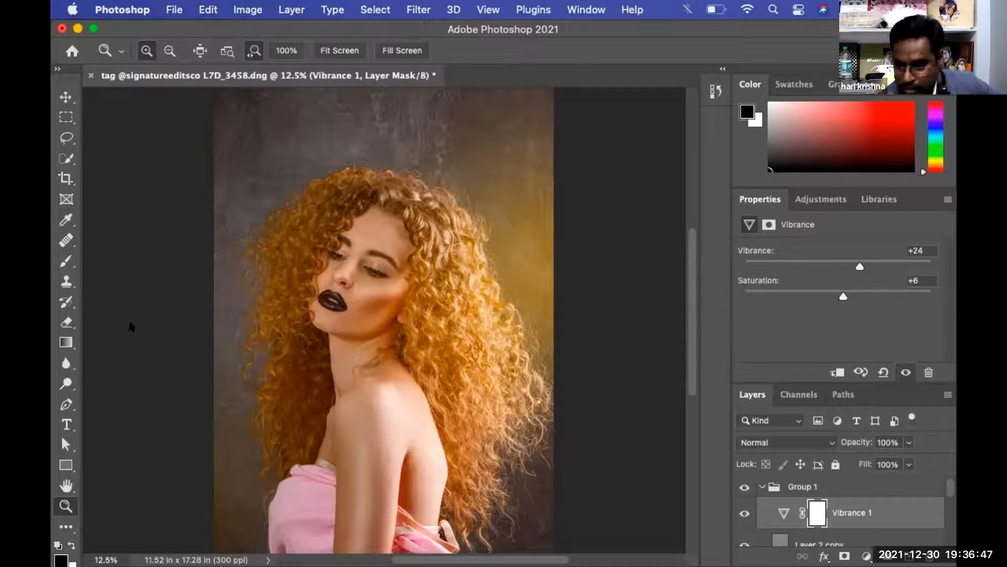
Open pexels-mart-production-9558754.jpeg from the Desktop folder and close it again.
{"action": "left_click", "coordinate": [175, 10]}
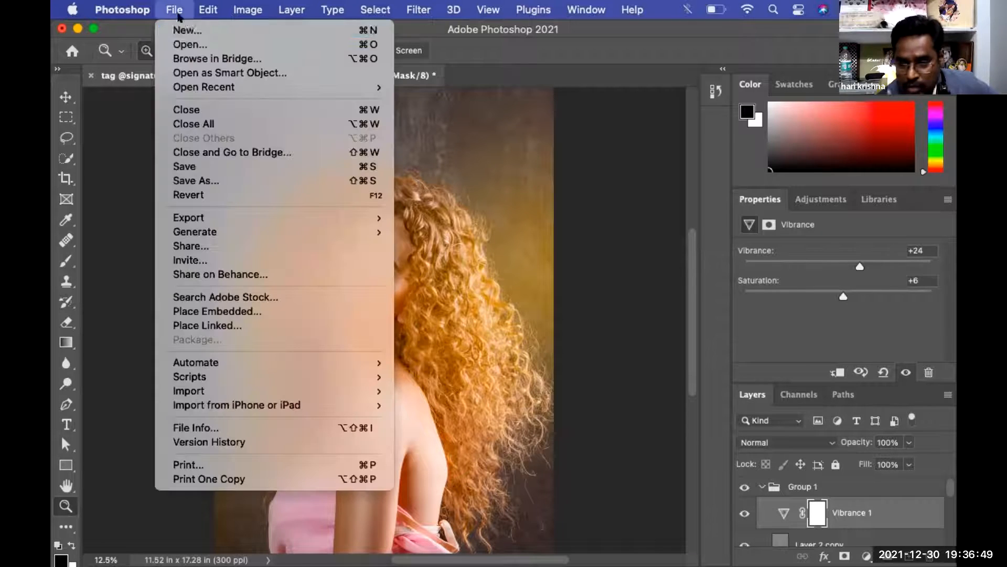
{"action": "left_click", "coordinate": [183, 44]}
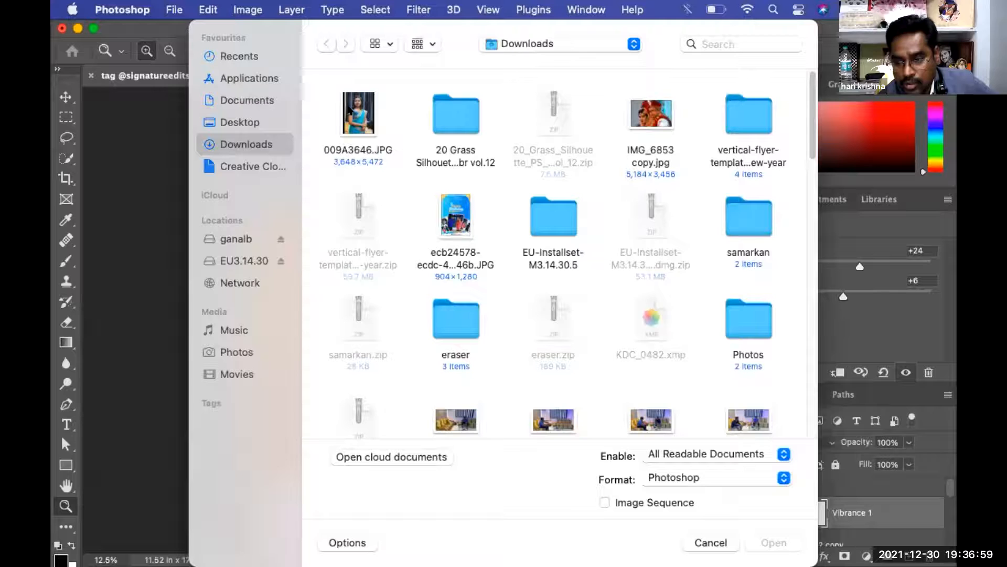
{"action": "left_click", "coordinate": [241, 121]}
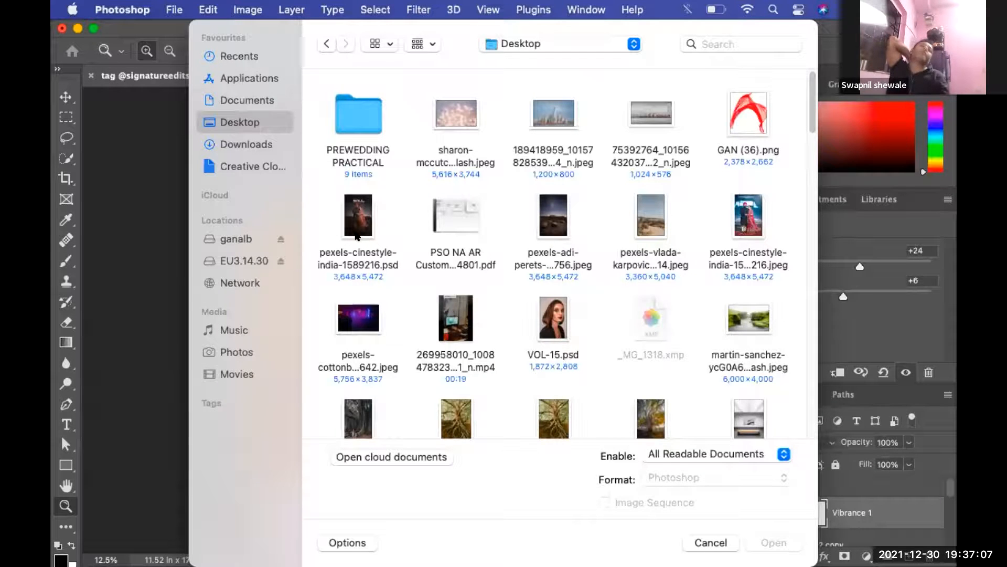
{"action": "left_click", "coordinate": [647, 423]}
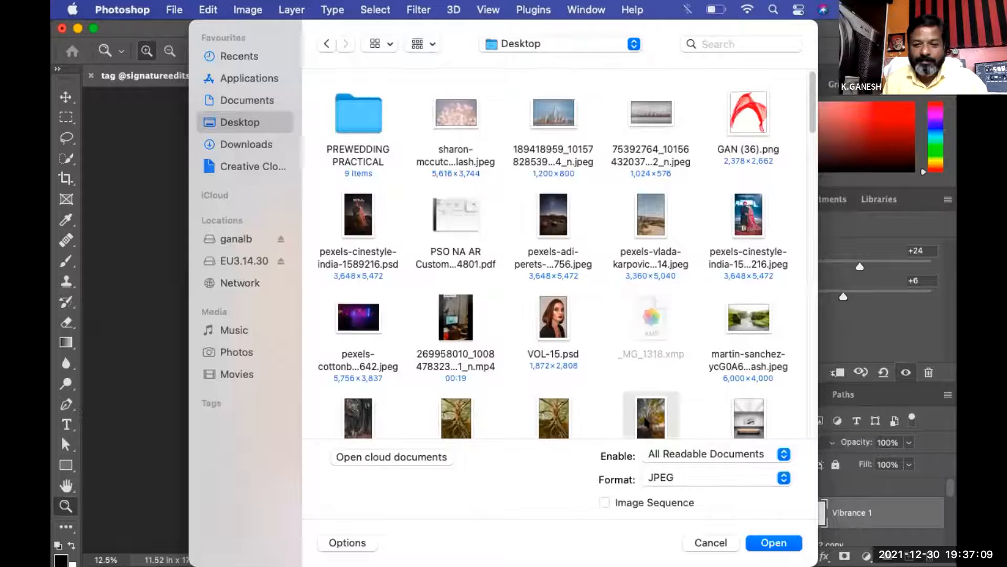
{"action": "scroll", "coordinate": [597, 383], "scroll_direction": "down", "scroll_amount": 4}
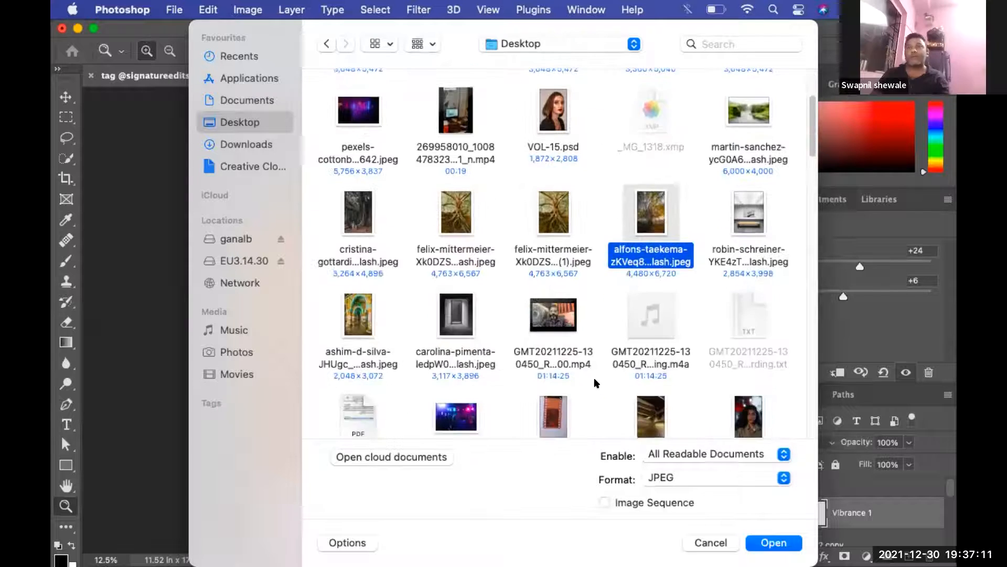
{"action": "scroll", "coordinate": [596, 383], "scroll_direction": "down", "scroll_amount": 2}
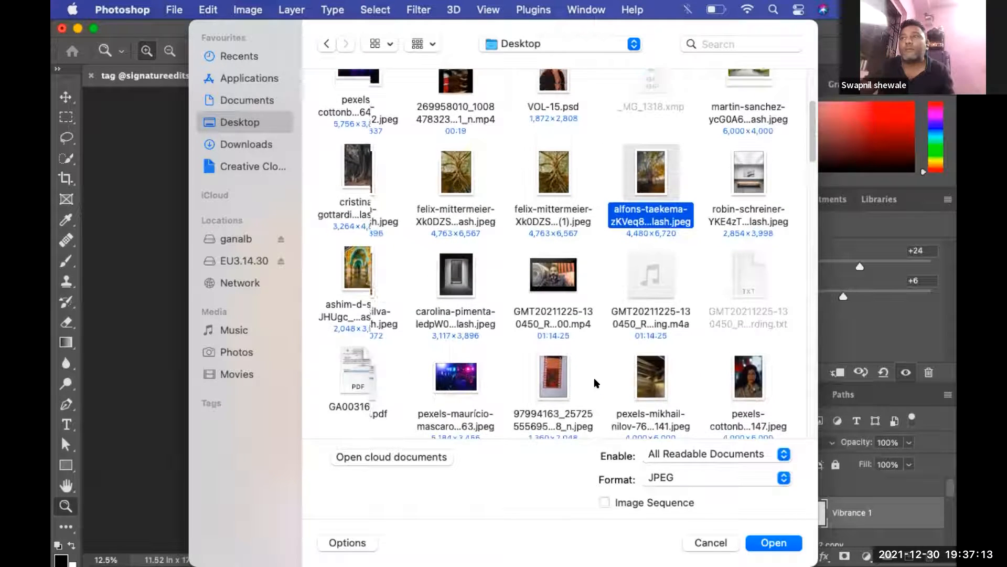
{"action": "scroll", "coordinate": [596, 383], "scroll_direction": "down", "scroll_amount": 3}
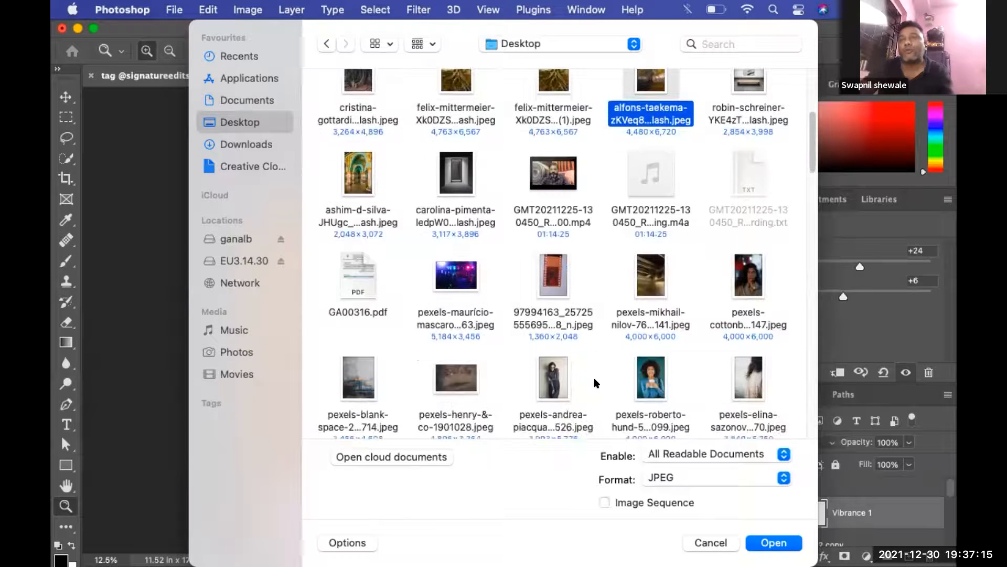
{"action": "scroll", "coordinate": [661, 374], "scroll_direction": "down", "scroll_amount": 6}
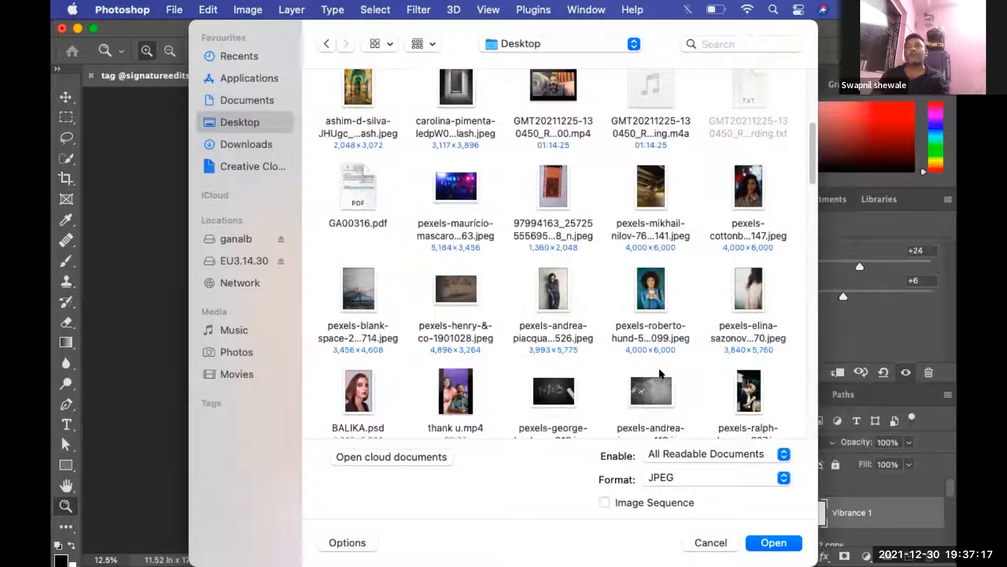
{"action": "scroll", "coordinate": [661, 374], "scroll_direction": "down", "scroll_amount": 4}
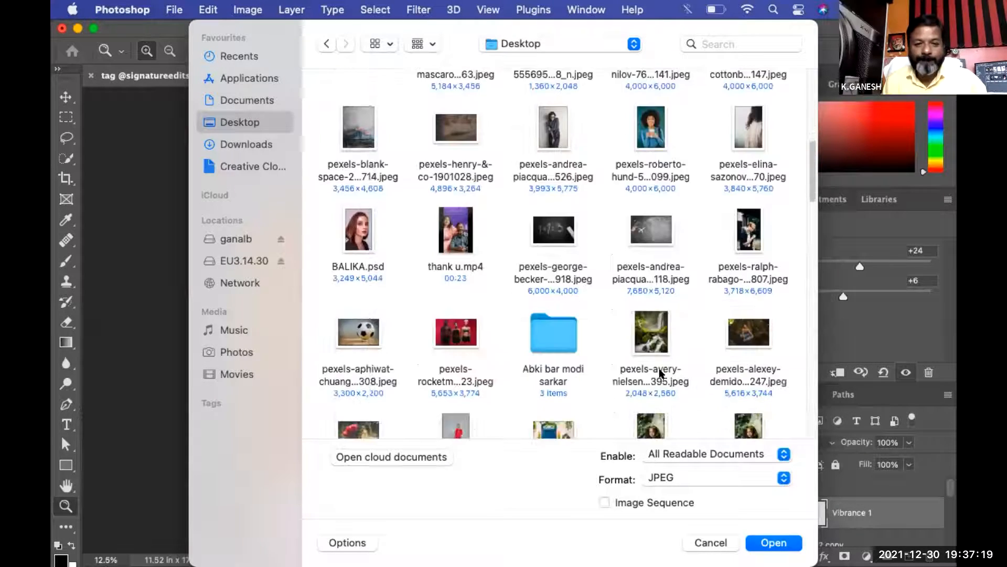
{"action": "scroll", "coordinate": [661, 373], "scroll_direction": "down", "scroll_amount": 1}
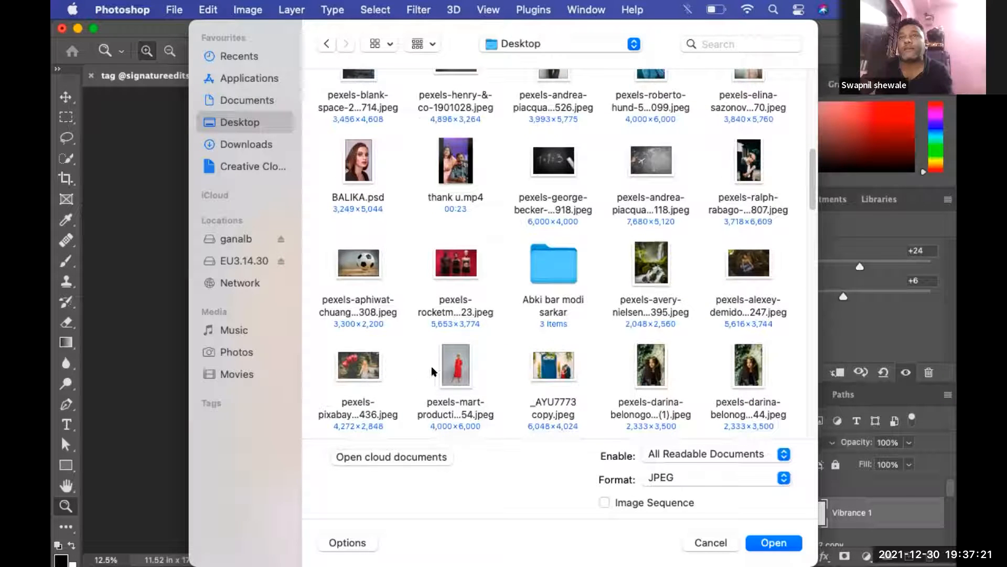
{"action": "left_click", "coordinate": [448, 371]}
{"action": "left_click", "coordinate": [787, 540]}
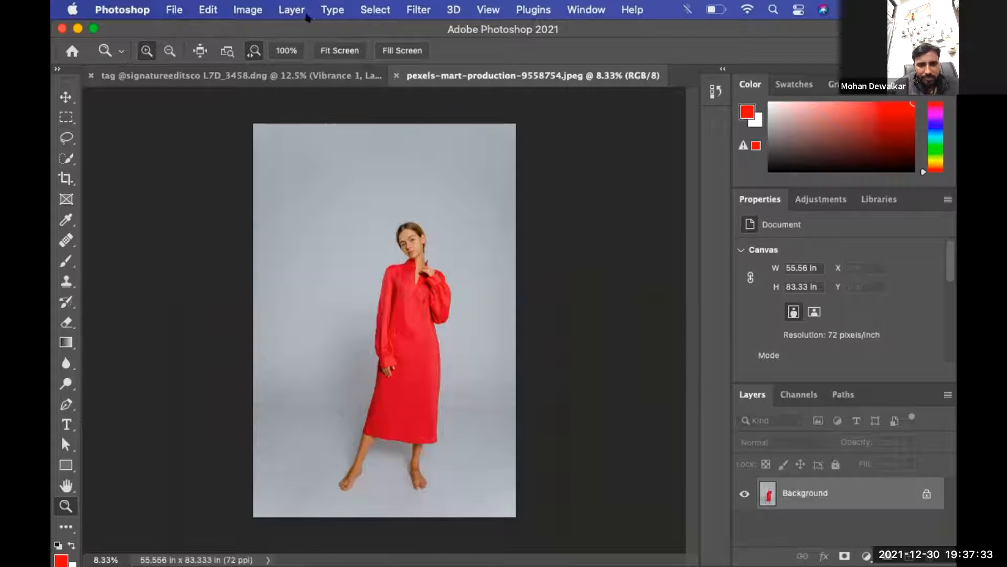
{"action": "left_click", "coordinate": [260, 277]}
{"action": "key", "text": "super+w"}
Switch to Adobe Bridge and display the Desktop folder's contents.
{"action": "key", "text": "super+Tab"}
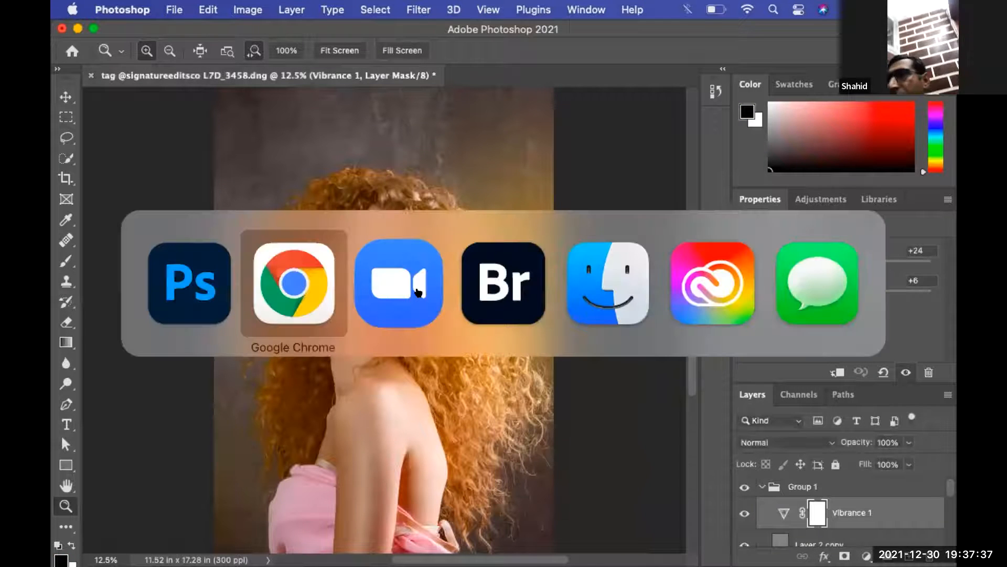
{"action": "key", "text": "super+Tab"}
{"action": "key", "text": "super+Tab"}
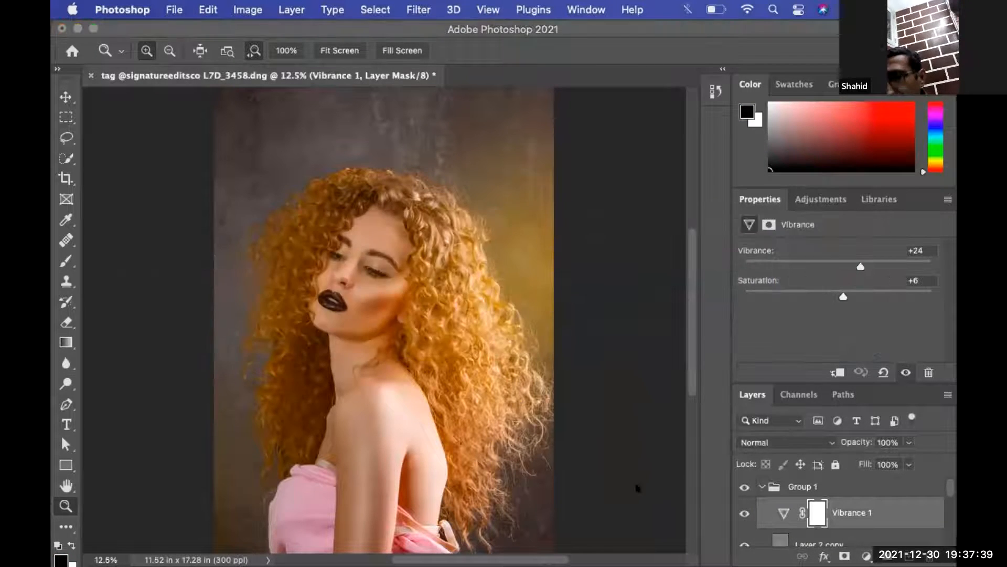
{"action": "left_click", "coordinate": [108, 178]}
Place pexels-thirdman-8489642.jpeg from the Desktop folder into the open portrait document in Photoshop at its default size and position.
{"action": "scroll", "coordinate": [593, 369], "scroll_direction": "down", "scroll_amount": 15}
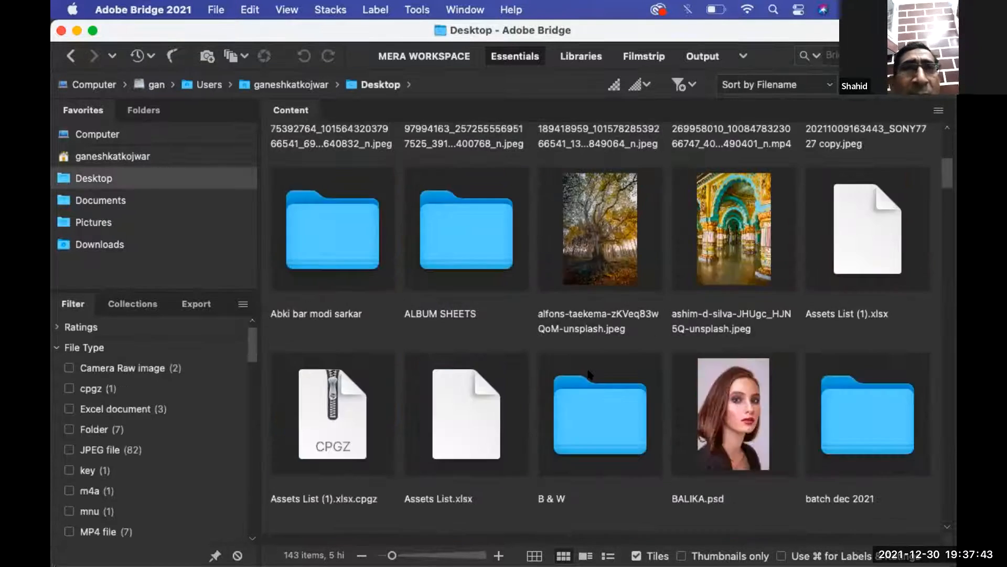
{"action": "left_click", "coordinate": [470, 270]}
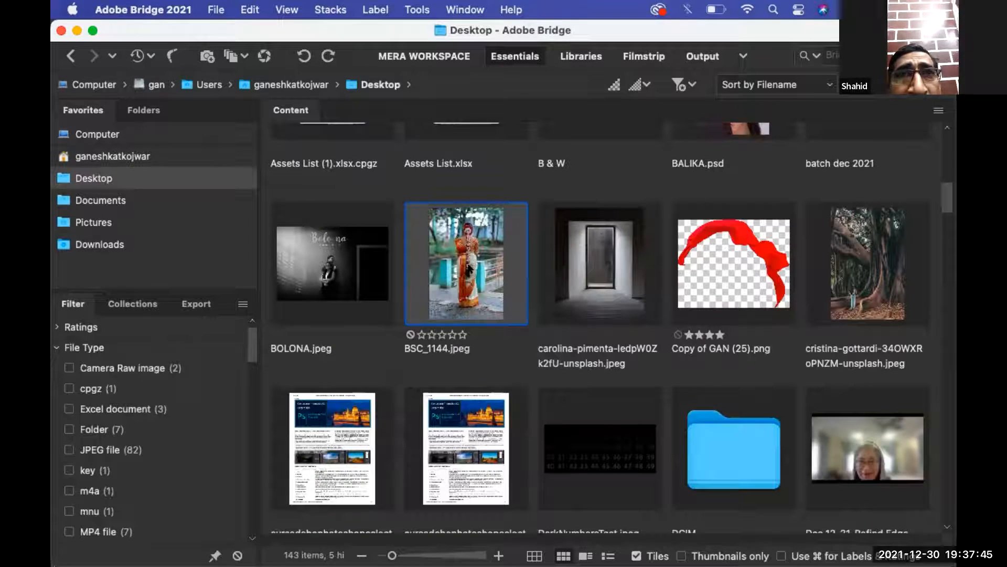
{"action": "scroll", "coordinate": [481, 290], "scroll_direction": "down", "scroll_amount": 20}
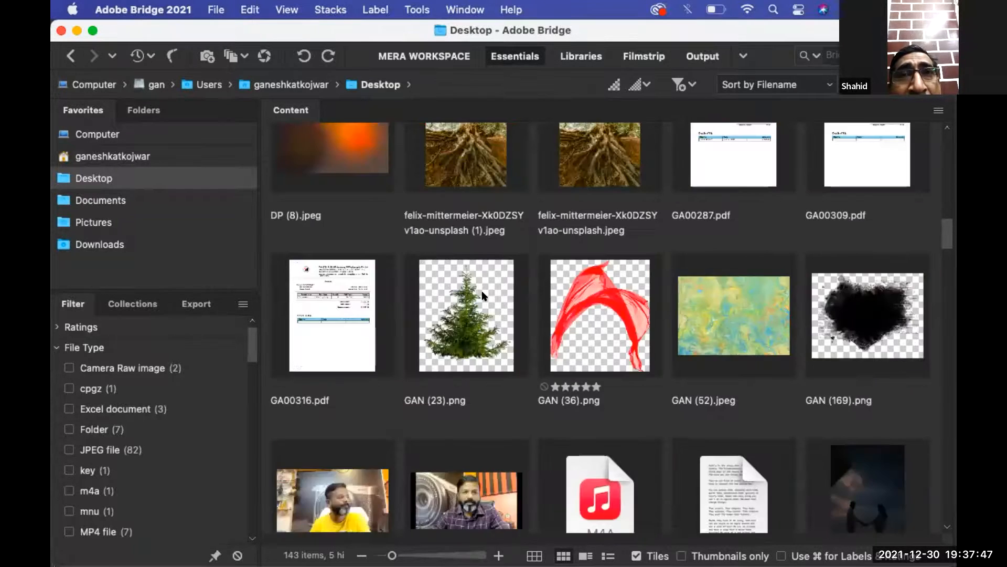
{"action": "scroll", "coordinate": [483, 296], "scroll_direction": "down", "scroll_amount": 15}
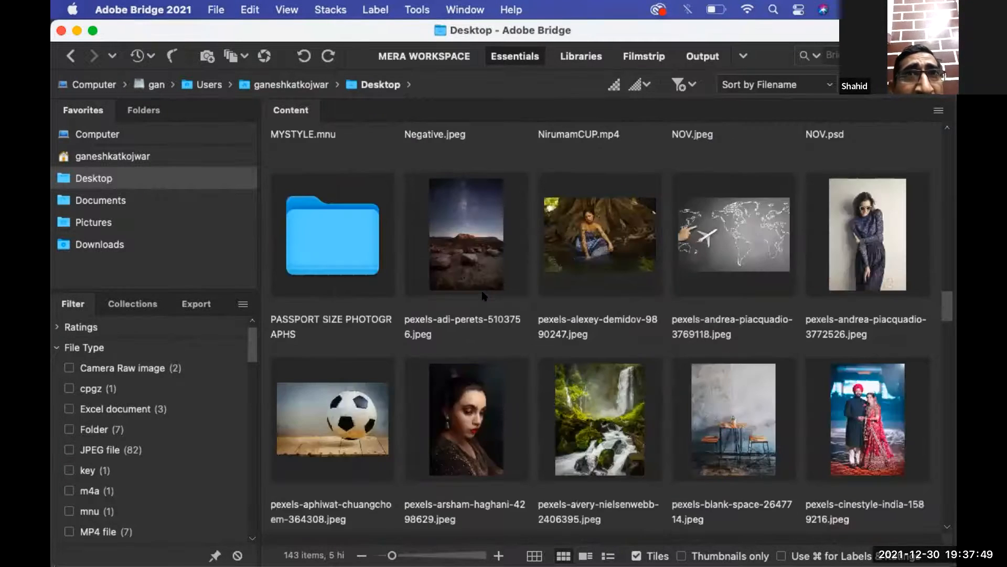
{"action": "scroll", "coordinate": [483, 296], "scroll_direction": "down", "scroll_amount": 3}
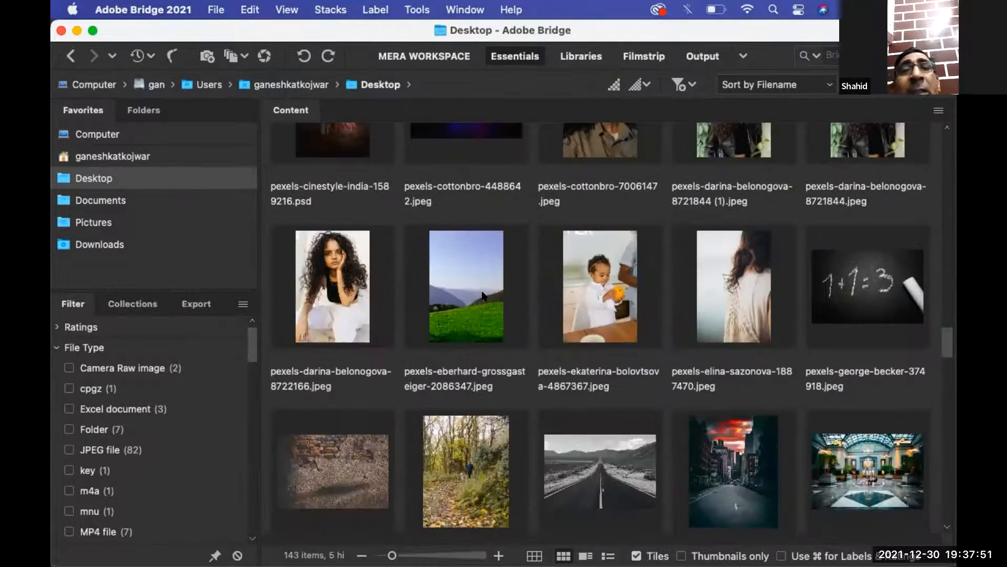
{"action": "scroll", "coordinate": [484, 296], "scroll_direction": "down", "scroll_amount": 18}
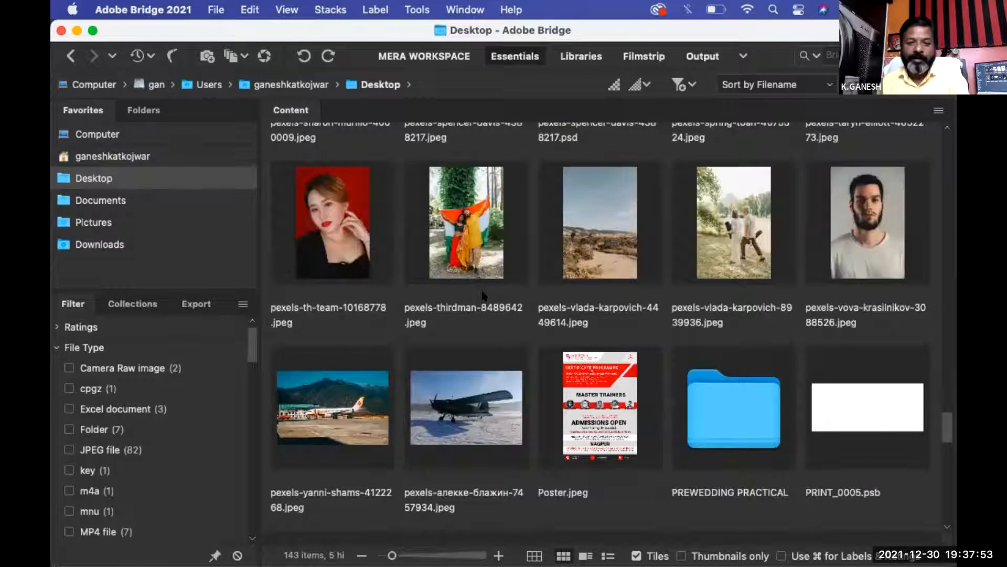
{"action": "scroll", "coordinate": [483, 296], "scroll_direction": "down", "scroll_amount": 3}
{"action": "scroll", "coordinate": [483, 296], "scroll_direction": "up", "scroll_amount": 6}
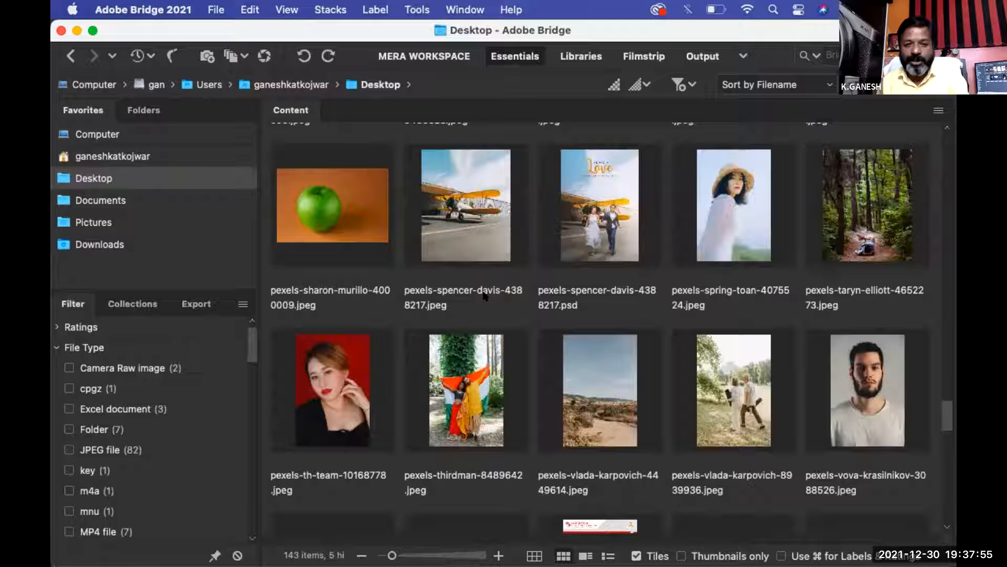
{"action": "left_click_drag", "start_coordinate": [475, 395], "coordinate": [337, 233]}
{"action": "key", "text": "super+Tab"}
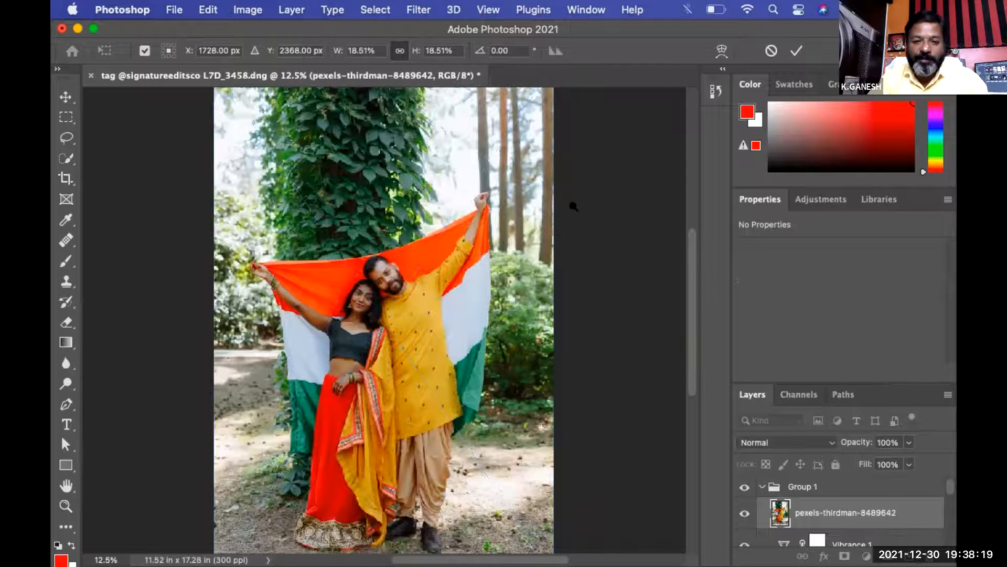
{"action": "key", "text": "Return"}
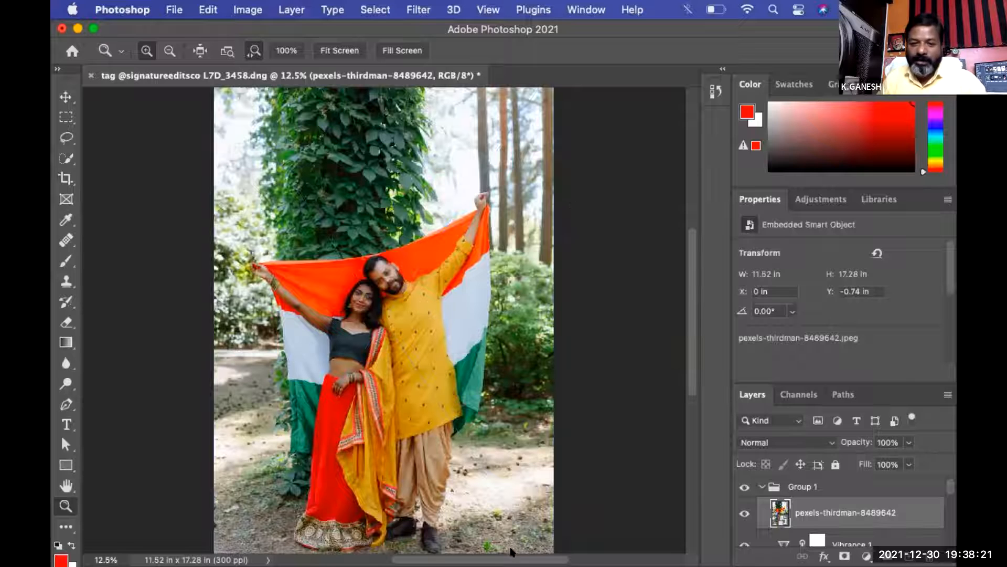
Examine the placed couple photo up close, checking the ground texture and both faces, and return to the whole image.
{"action": "scroll", "coordinate": [635, 526], "scroll_direction": "up", "scroll_amount": 5}
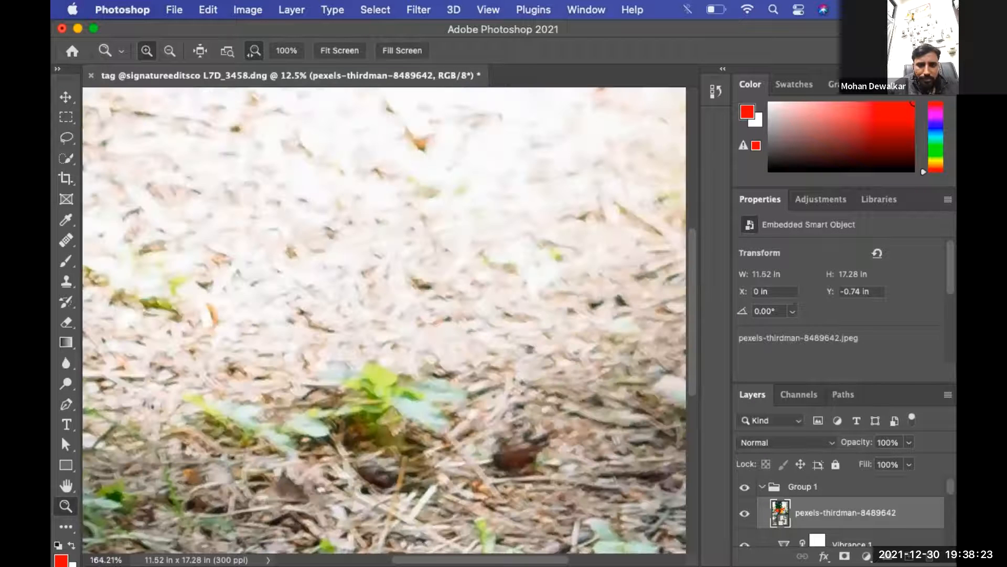
{"action": "scroll", "coordinate": [531, 369], "scroll_direction": "down", "scroll_amount": 1}
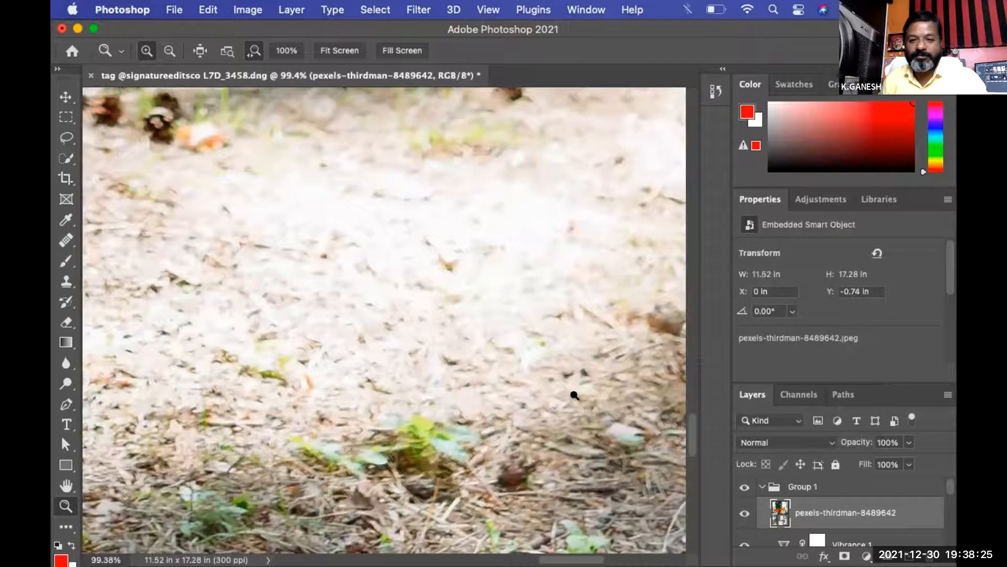
{"action": "scroll", "coordinate": [574, 395], "scroll_direction": "up", "scroll_amount": 2}
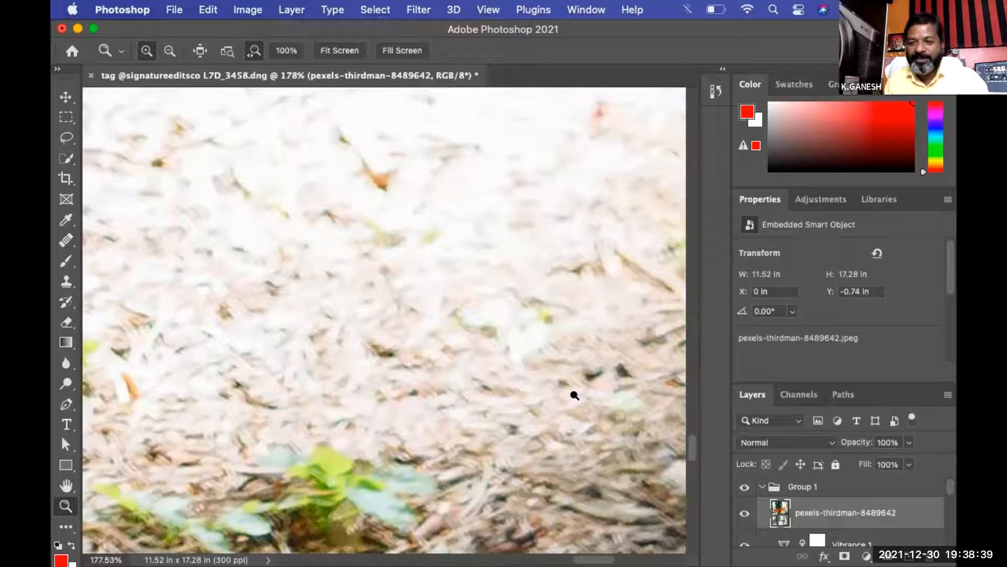
{"action": "left_click_drag", "start_coordinate": [375, 409], "coordinate": [234, 301]}
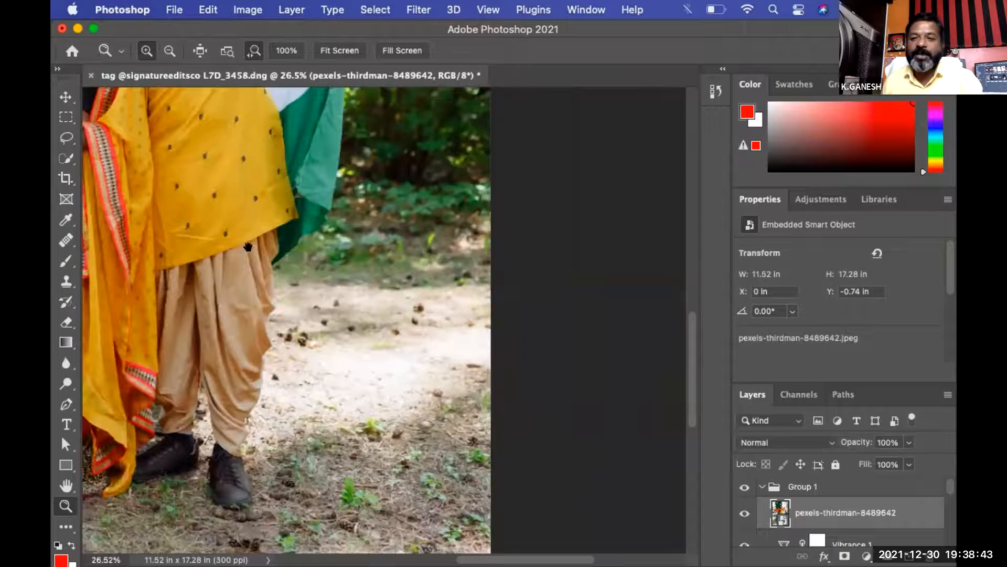
{"action": "scroll", "coordinate": [333, 314], "scroll_direction": "up", "scroll_amount": 10}
{"action": "scroll", "coordinate": [351, 206], "scroll_direction": "up", "scroll_amount": 2}
{"action": "left_click_drag", "start_coordinate": [298, 283], "coordinate": [398, 372]}
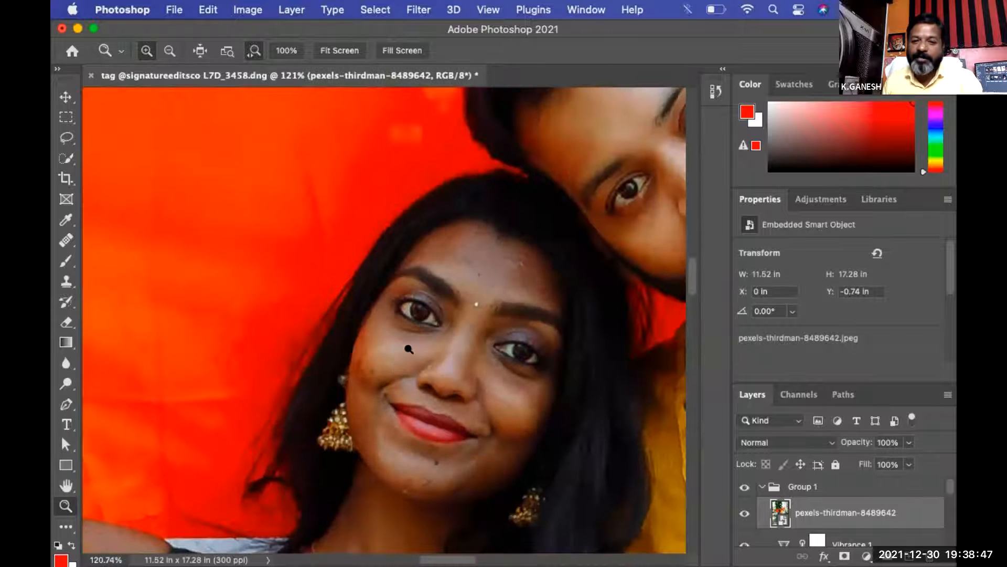
{"action": "scroll", "coordinate": [365, 283], "scroll_direction": "right", "scroll_amount": 5}
{"action": "scroll", "coordinate": [364, 284], "scroll_direction": "down", "scroll_amount": 2}
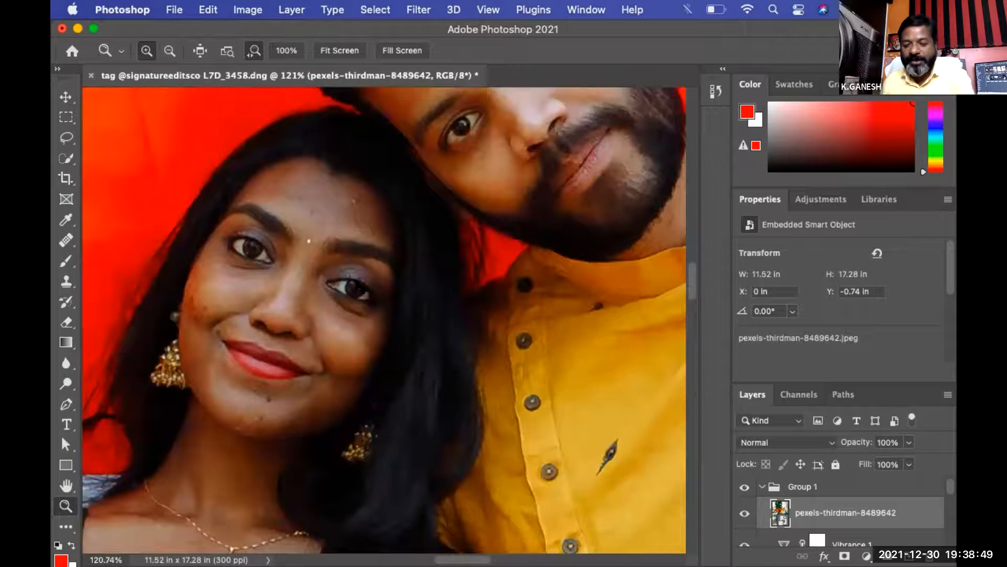
{"action": "key", "text": "super+minus"}
{"action": "key", "text": "super+minus"}
{"action": "key", "text": "super+minus"}
{"action": "key", "text": "super+minus"}
{"action": "key", "text": "super+minus"}
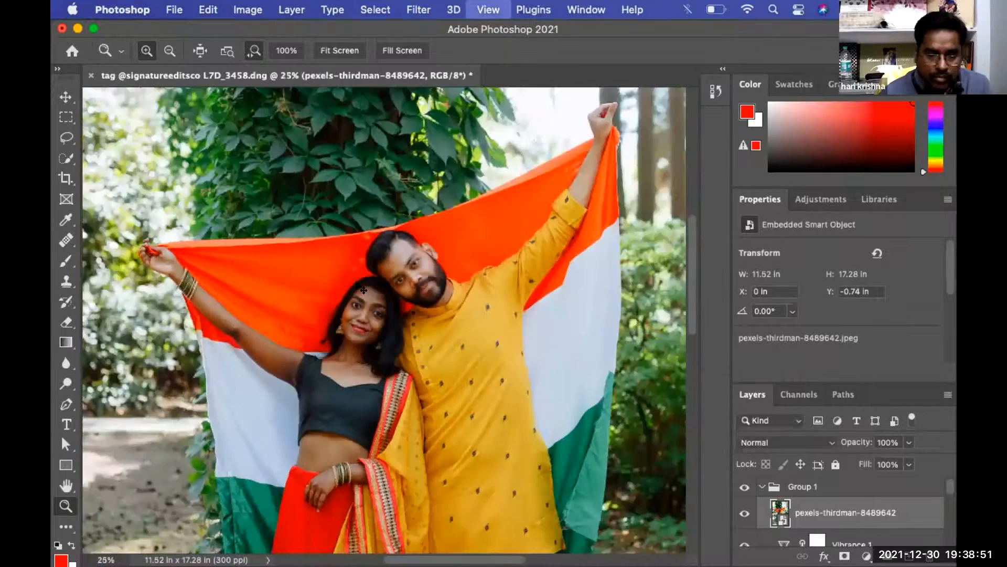
{"action": "key", "text": "super+minus"}
{"action": "key", "text": "super+minus"}
{"action": "key", "text": "super+minus"}
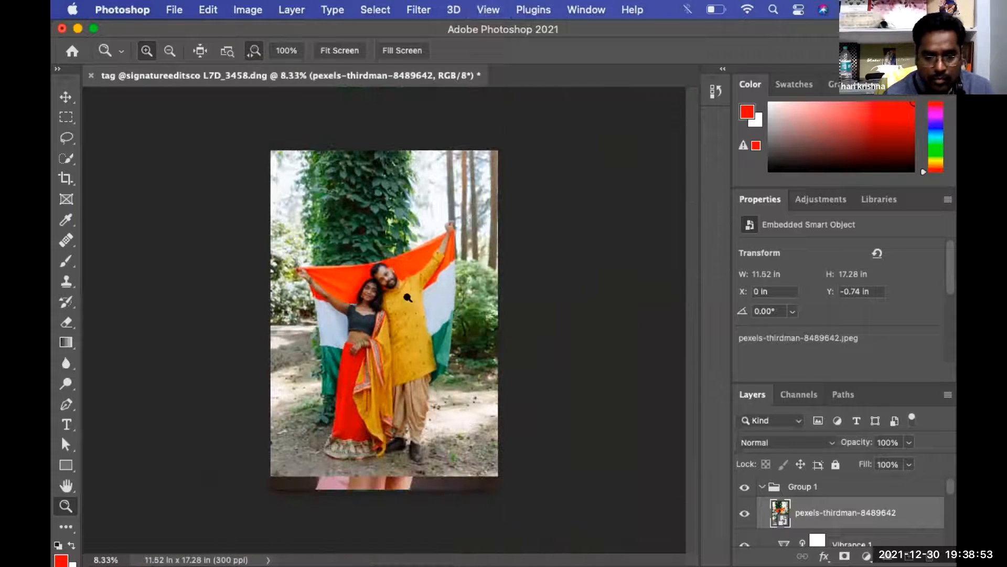
Detach the Layers panel as a floating window beside the couple photo and lengthen it to show more layers.
{"action": "left_click_drag", "start_coordinate": [741, 399], "coordinate": [554, 185]}
{"action": "left_click_drag", "start_coordinate": [636, 353], "coordinate": [635, 501]}
Add a Vibrance adjustment layer at the top of Group 1 above the couple photo and float its Properties panel.
{"action": "left_click", "coordinate": [636, 278]}
{"action": "left_click_drag", "start_coordinate": [377, 184], "coordinate": [315, 226]}
{"action": "left_click", "coordinate": [641, 487]}
{"action": "scroll", "coordinate": [692, 525], "scroll_direction": "down", "scroll_amount": 3}
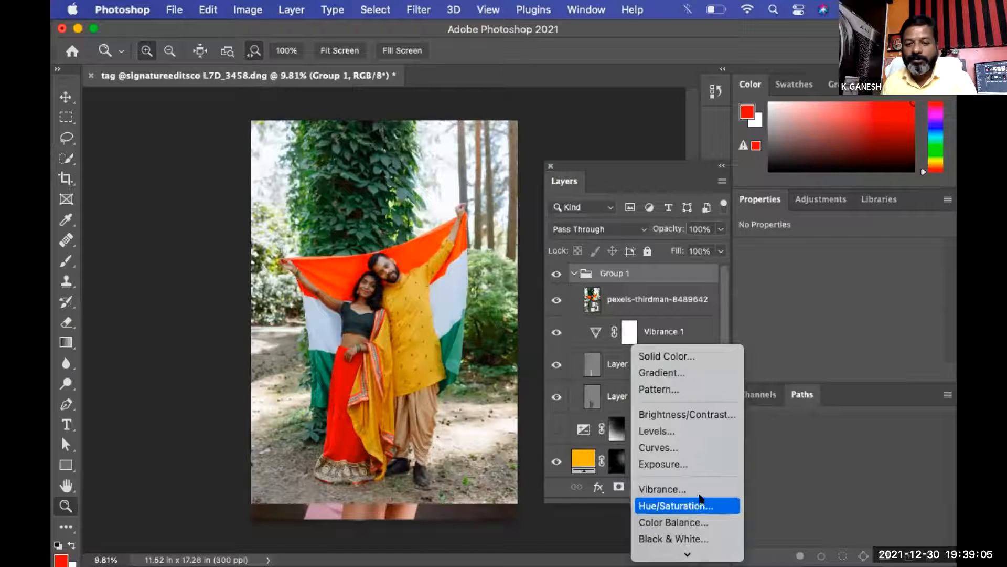
{"action": "left_click", "coordinate": [699, 488]}
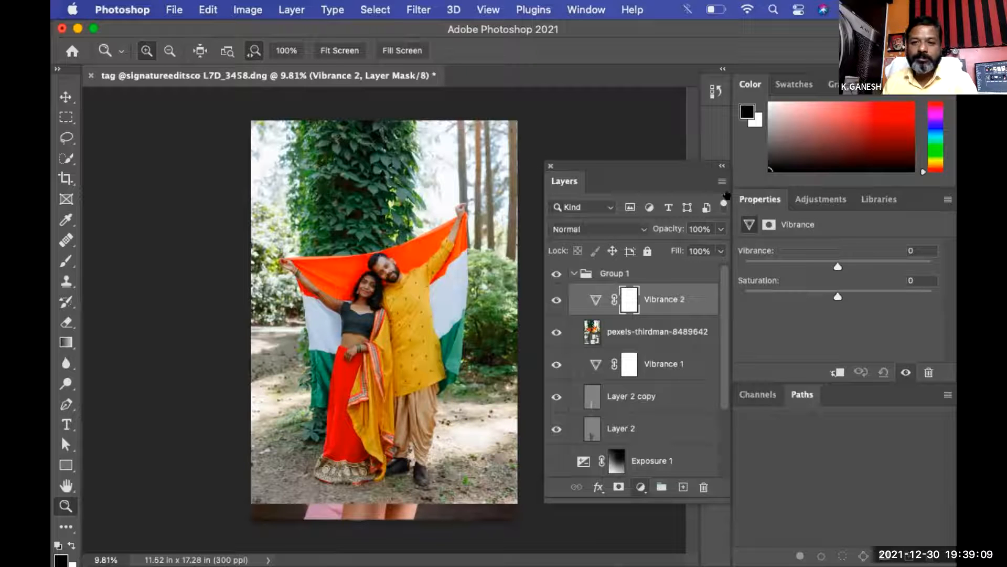
{"action": "left_click_drag", "start_coordinate": [746, 199], "coordinate": [520, 160]}
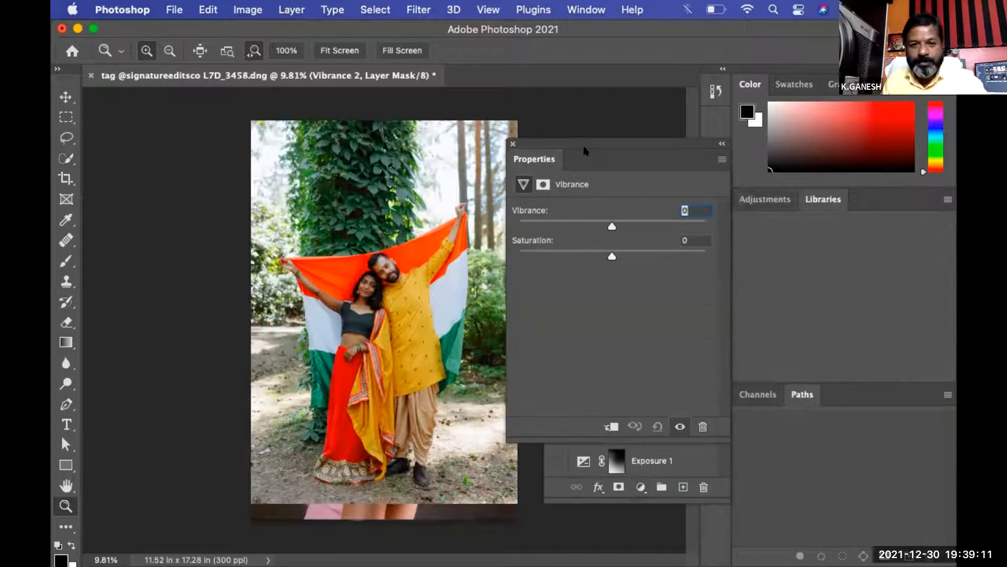
Set the Vibrance 2 adjustment to saturation -2 and vibrance +90.
{"action": "mouse_move", "coordinate": [585, 150]}
{"action": "left_mouse_down"}
{"action": "mouse_move", "coordinate": [599, 142]}
{"action": "mouse_move", "coordinate": [585, 138]}
{"action": "left_mouse_up"}
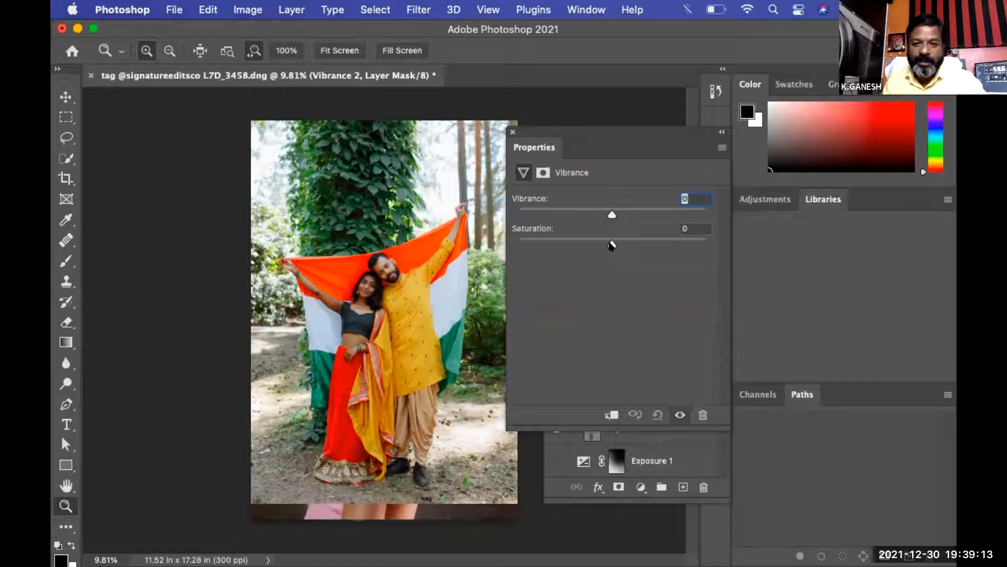
{"action": "left_click", "coordinate": [658, 239]}
{"action": "left_click_drag", "start_coordinate": [676, 239], "coordinate": [609, 248]}
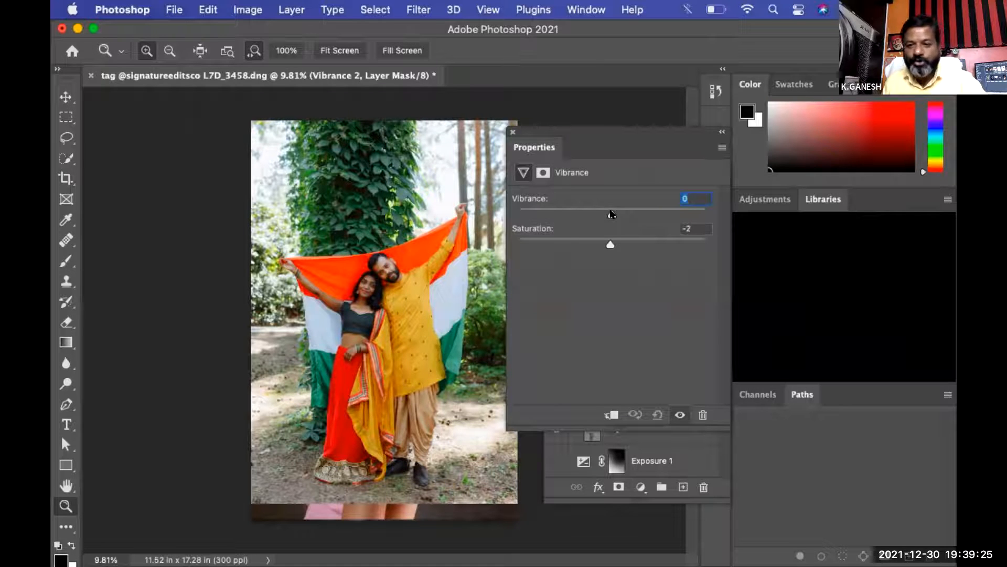
{"action": "left_click_drag", "start_coordinate": [611, 213], "coordinate": [676, 211]}
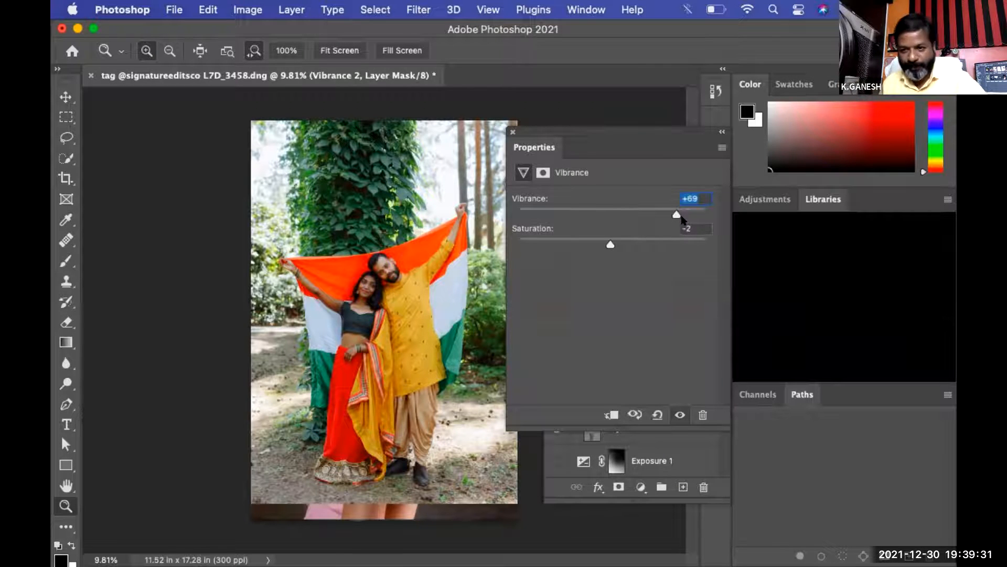
{"action": "type", "text": "90"}
{"action": "key", "text": "Return"}
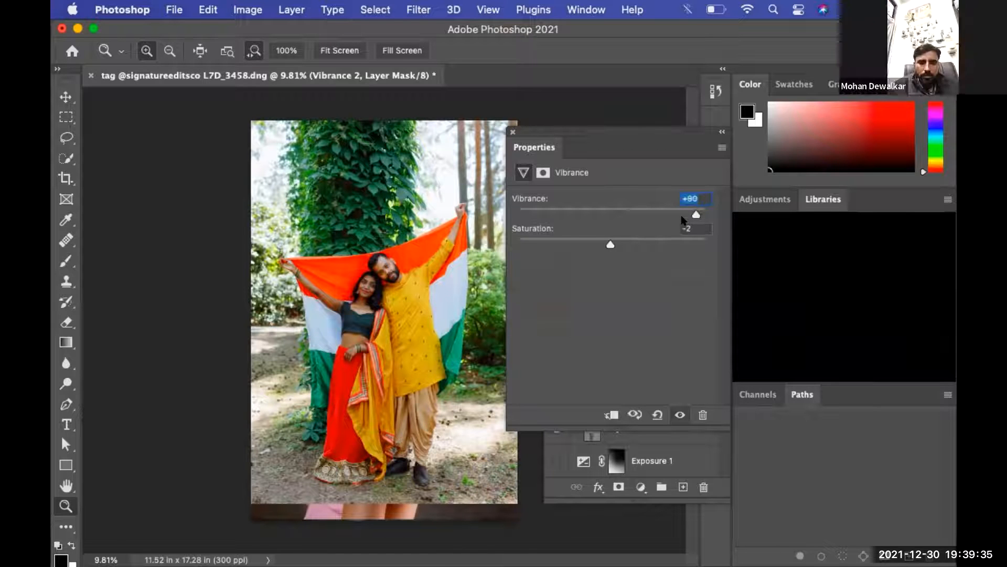
Delete the Vibrance 2 adjustment layer and the pexels-thirdman-8489642 photo layer, and select Group 1.
{"action": "left_click", "coordinate": [93, 74]}
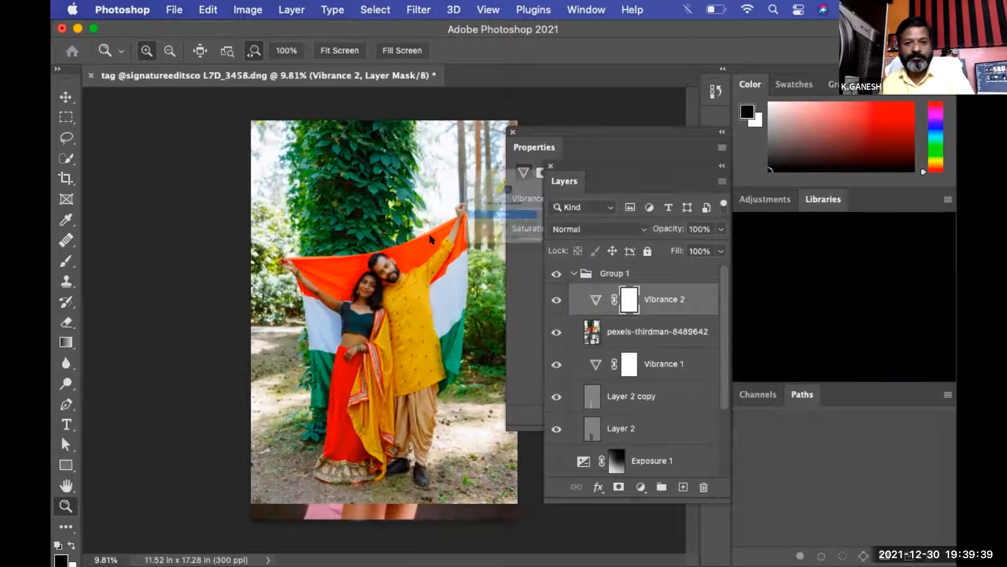
{"action": "key", "text": "BackSpace"}
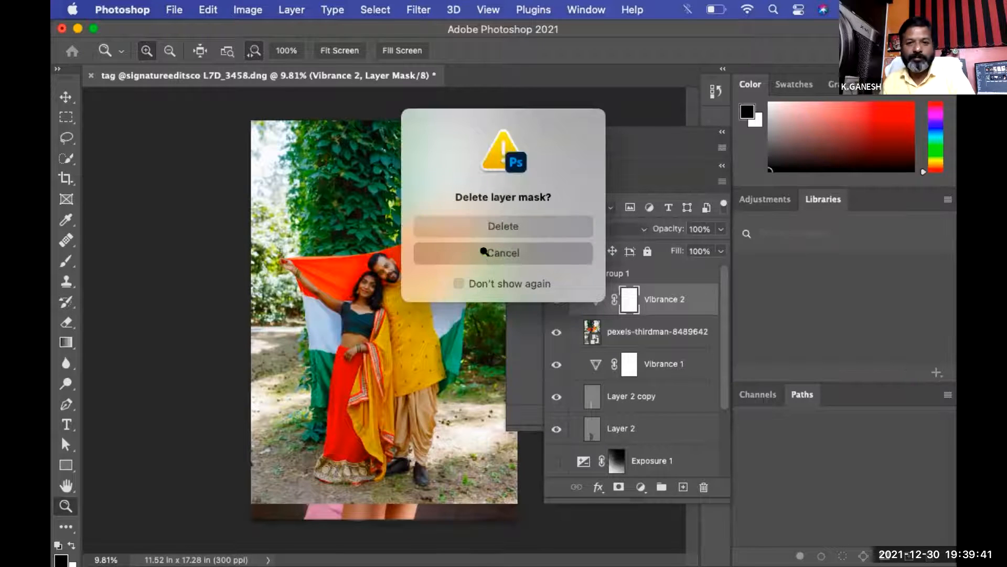
{"action": "left_click", "coordinate": [483, 251]}
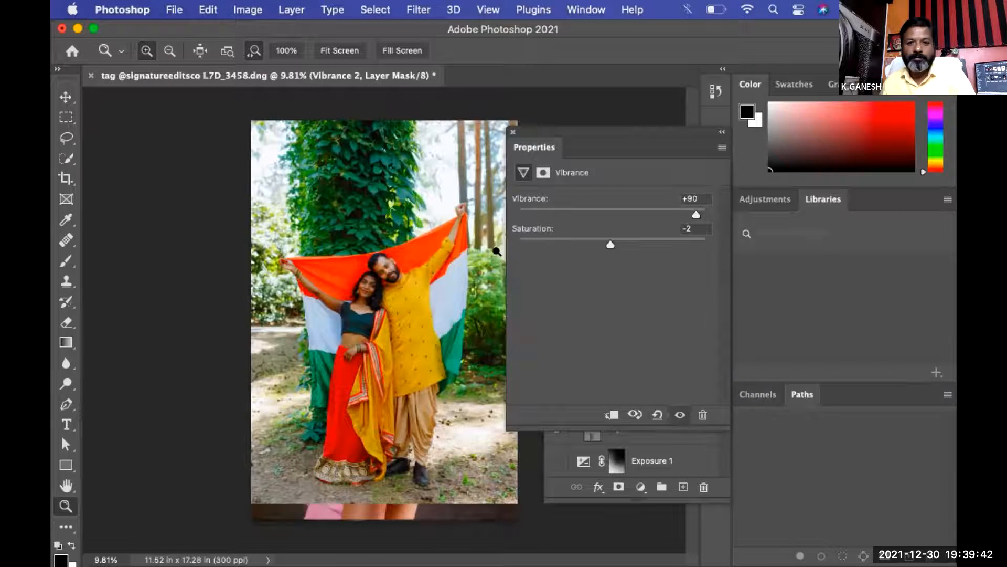
{"action": "left_click", "coordinate": [724, 475]}
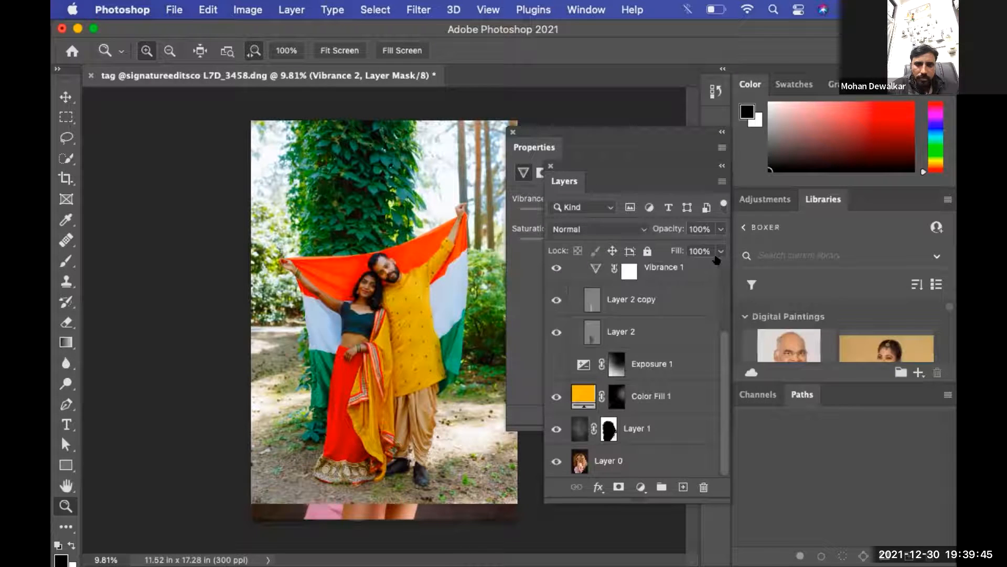
{"action": "scroll", "coordinate": [704, 301], "scroll_direction": "up", "scroll_amount": 5}
{"action": "left_click_drag", "start_coordinate": [704, 301], "coordinate": [701, 487]}
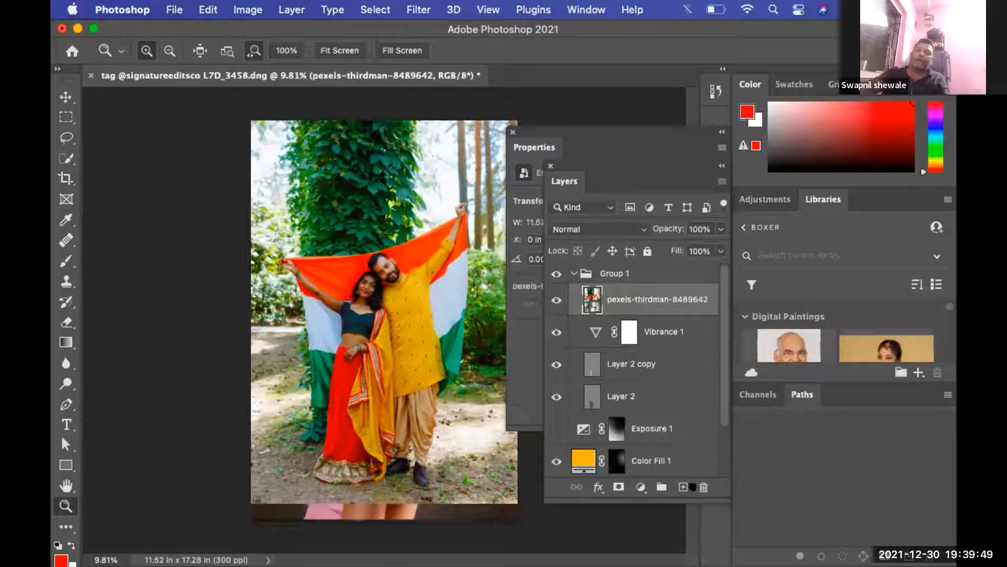
{"action": "key", "text": "Delete"}
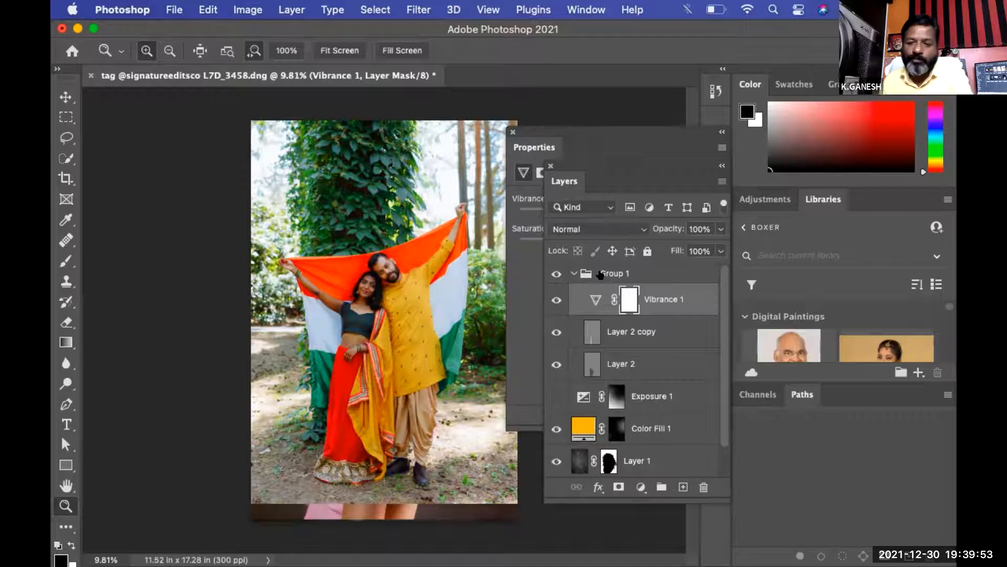
{"action": "left_click", "coordinate": [652, 285]}
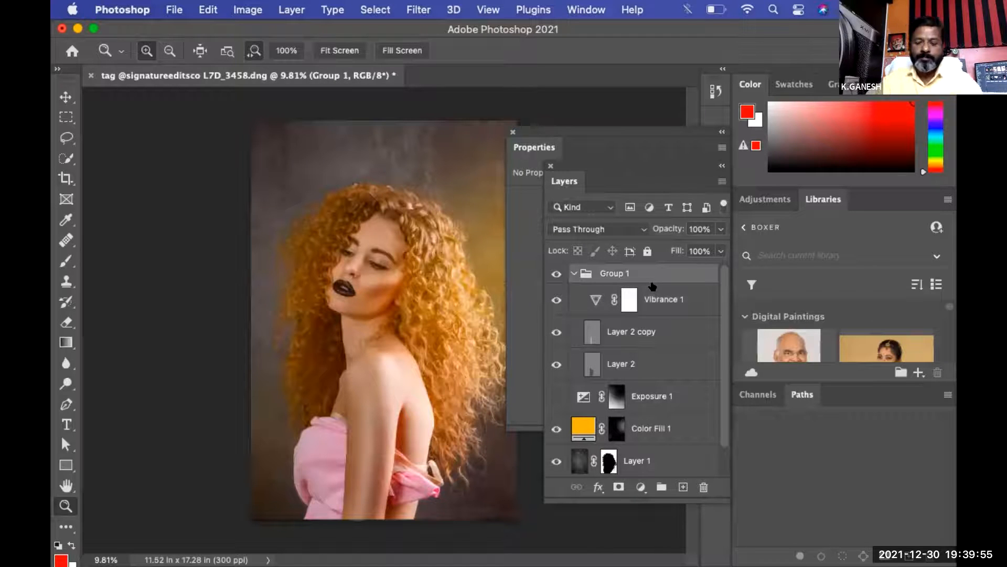
{"action": "key", "text": "super+minus"}
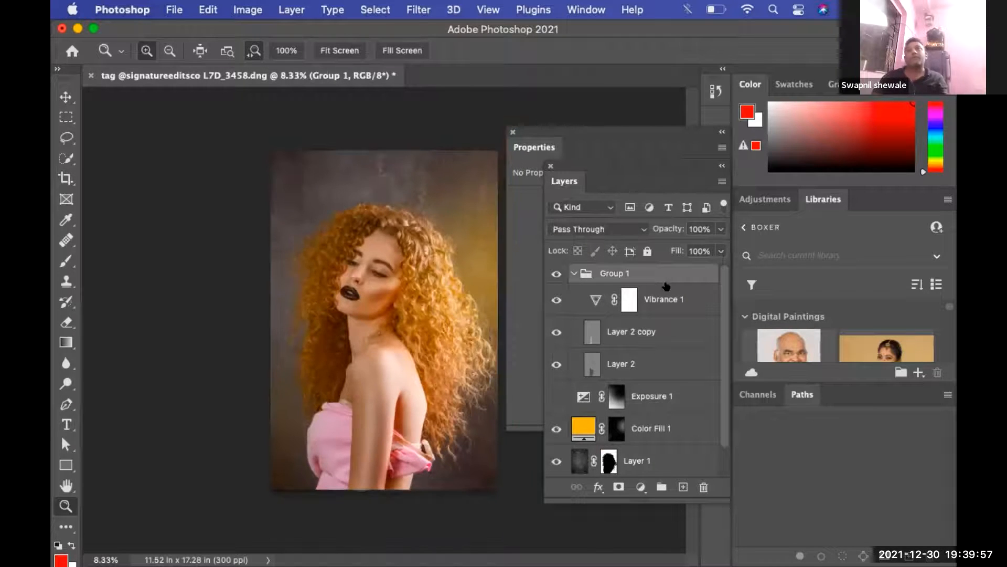
{"action": "key", "text": "super+minus"}
{"action": "left_click", "coordinate": [63, 181]}
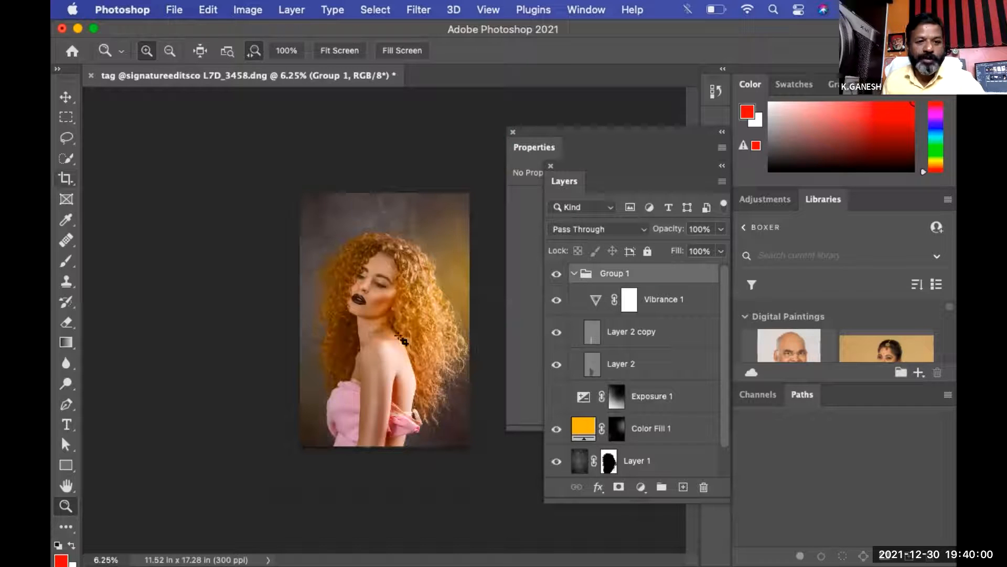
{"action": "left_click", "coordinate": [411, 272]}
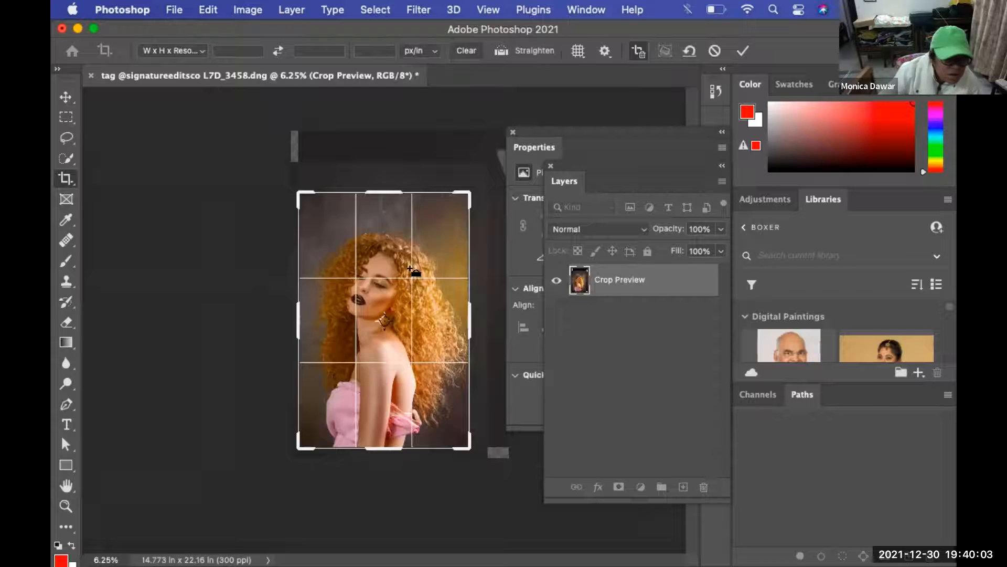
{"action": "key", "text": "super+minus"}
{"action": "key", "text": "super+minus"}
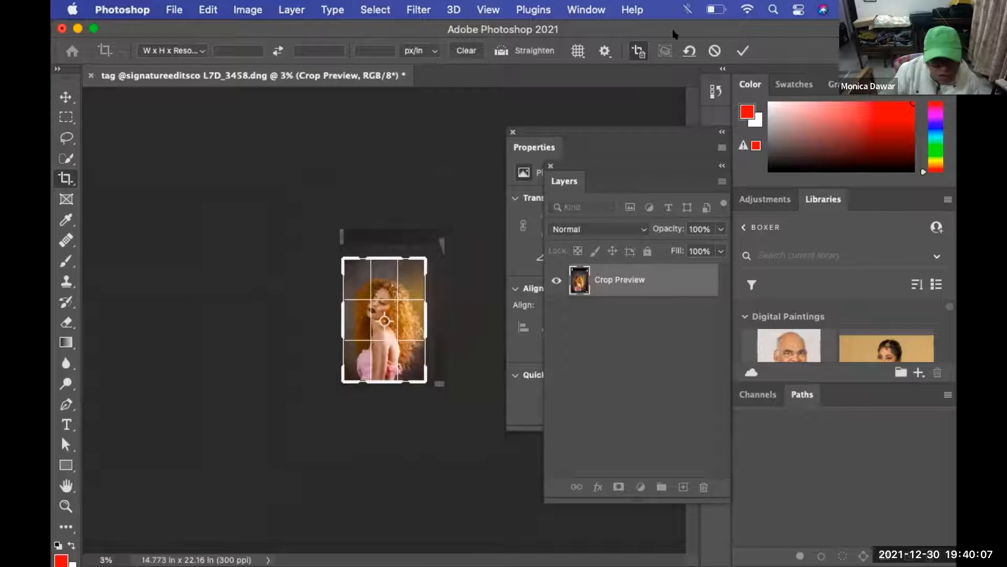
{"action": "left_click", "coordinate": [741, 50]}
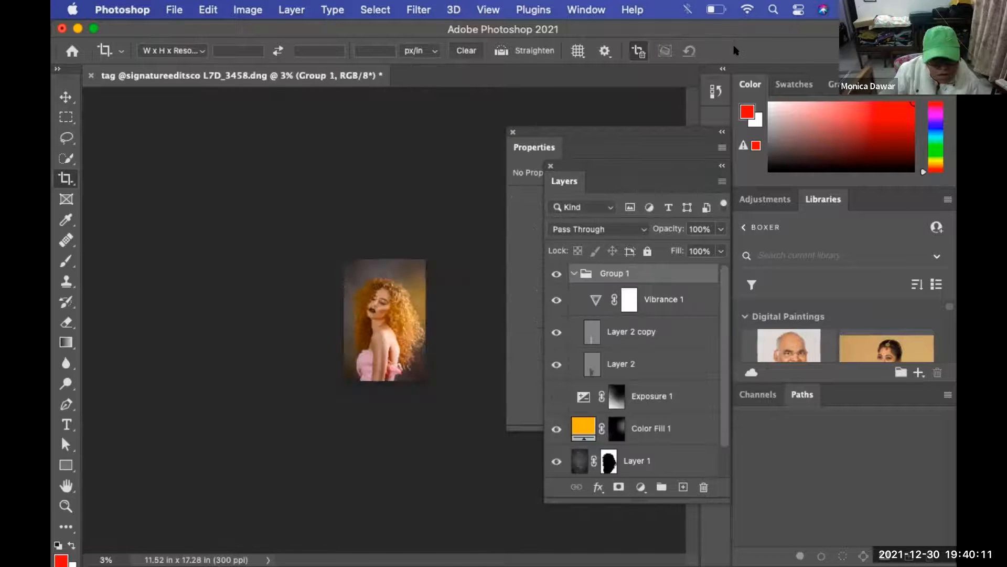
Extend the canvas to the left of the portrait with the Crop tool, to about 26.1 in wide.
{"action": "key", "text": "z"}
{"action": "left_click", "coordinate": [389, 313]}
{"action": "left_click", "coordinate": [388, 314]}
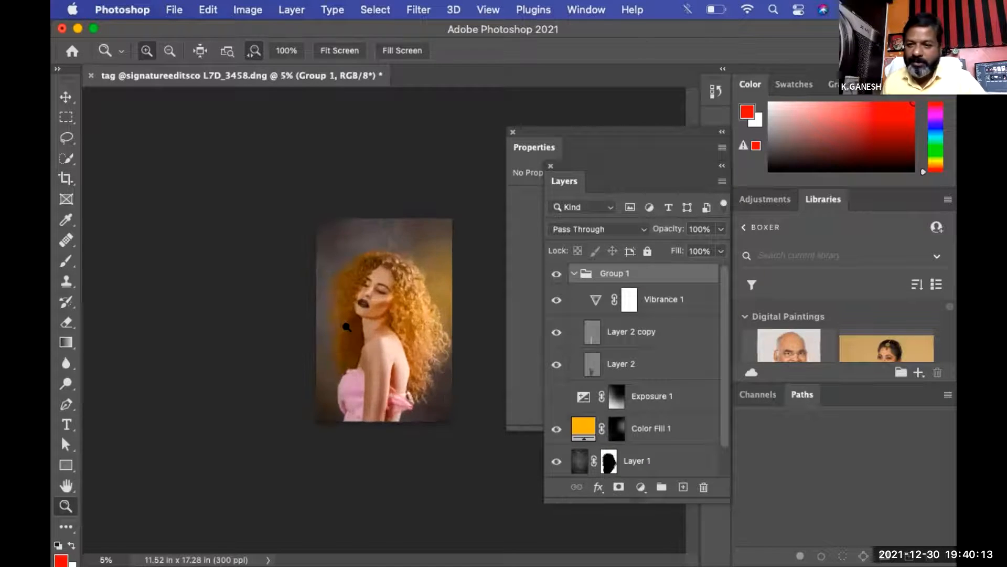
{"action": "left_click", "coordinate": [333, 327]}
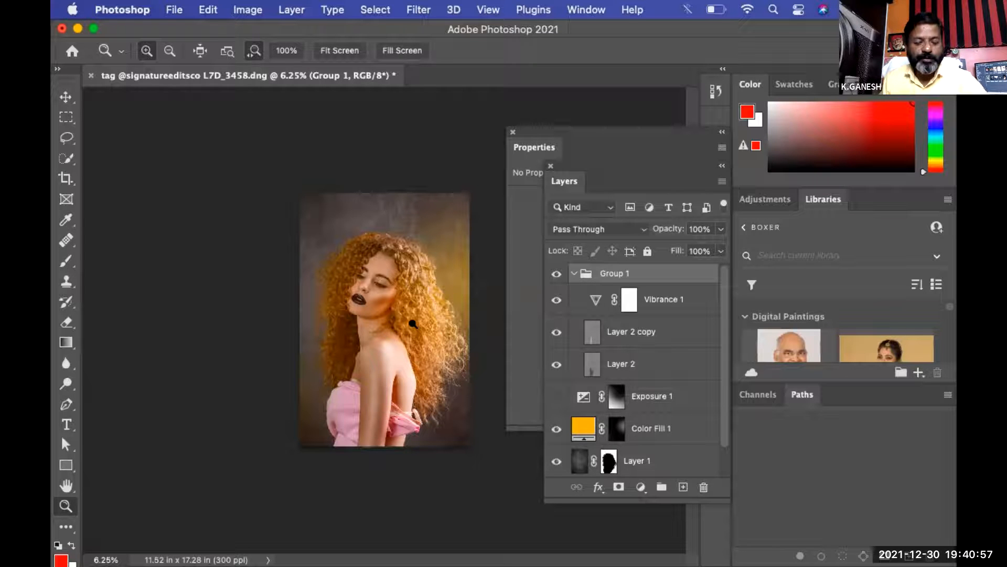
{"action": "key", "text": "c"}
{"action": "left_click_drag", "start_coordinate": [295, 321], "coordinate": [186, 313]}
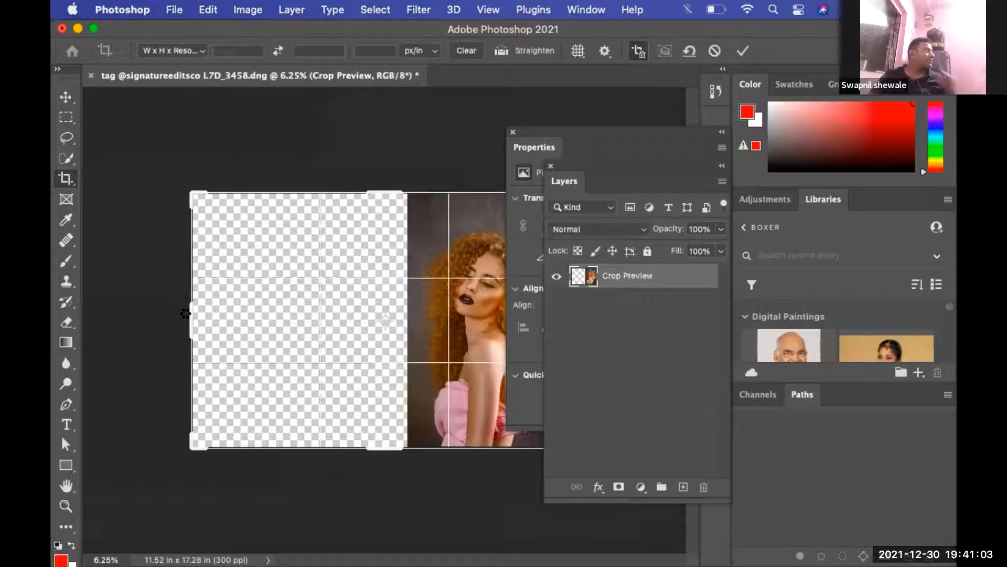
{"action": "key", "text": "Return"}
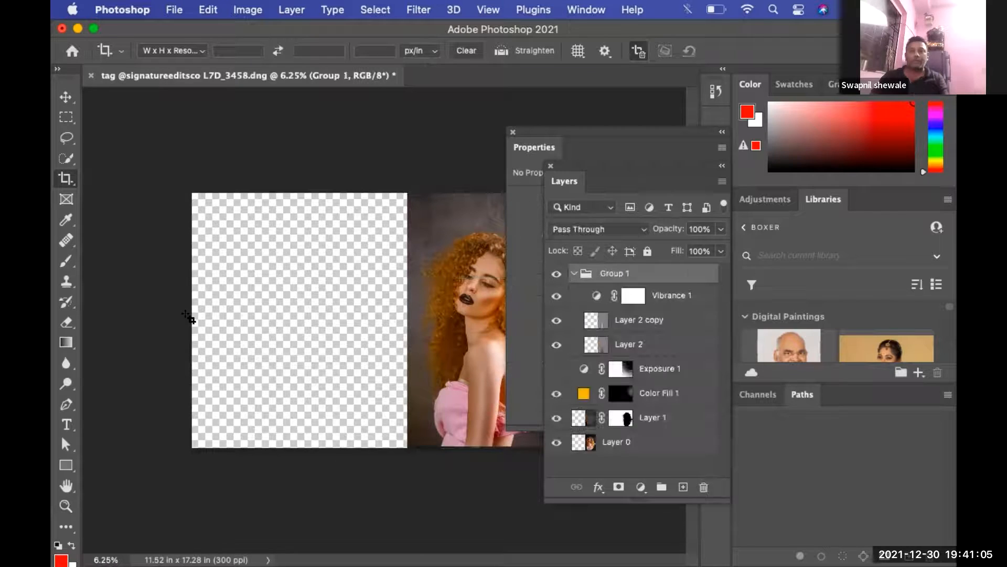
Duplicate Layer 1 and delete the layer mask from the copy.
{"action": "left_click", "coordinate": [673, 419]}
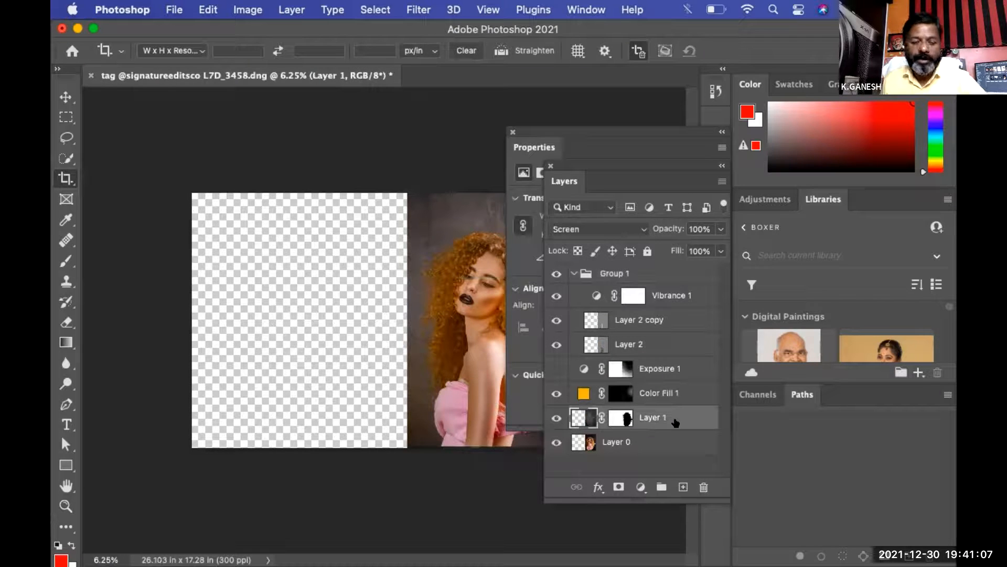
{"action": "key", "text": "super+j"}
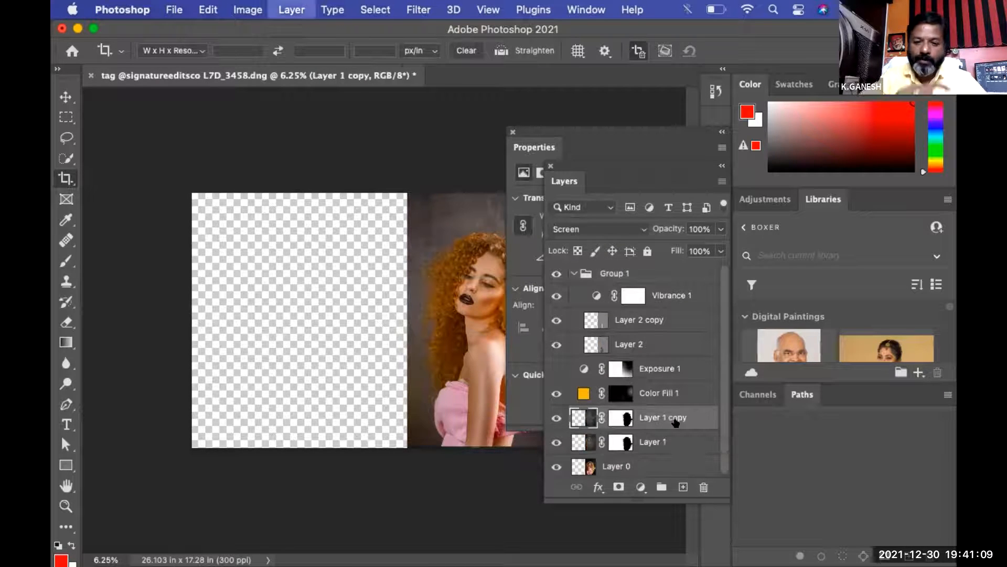
{"action": "right_click", "coordinate": [675, 416]}
{"action": "left_click", "coordinate": [640, 420]}
{"action": "right_click", "coordinate": [615, 419]}
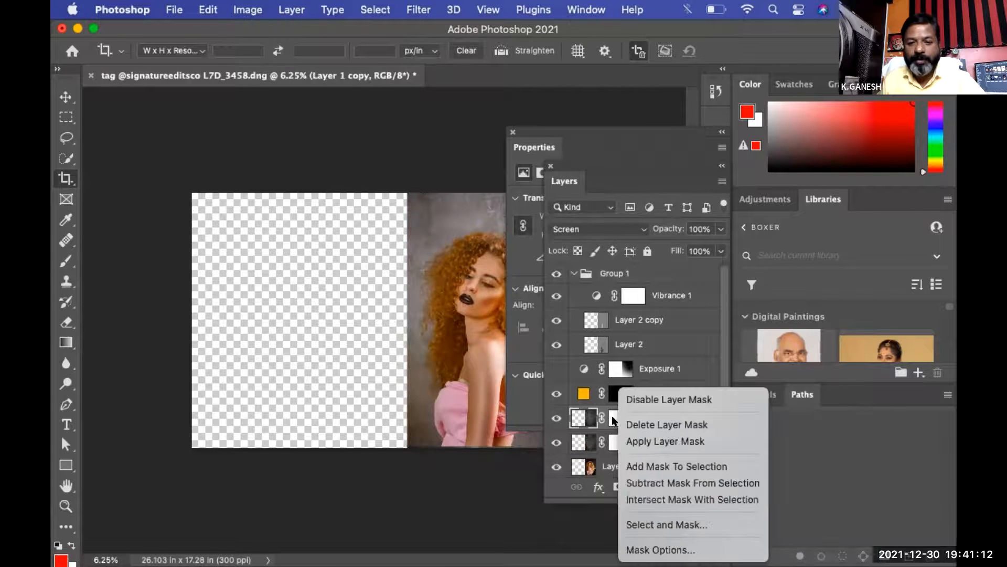
{"action": "left_click", "coordinate": [639, 424]}
Move Layer 1 copy onto the empty canvas area beside the portrait and stretch its width to about 126.6% to fill it.
{"action": "key", "text": "v"}
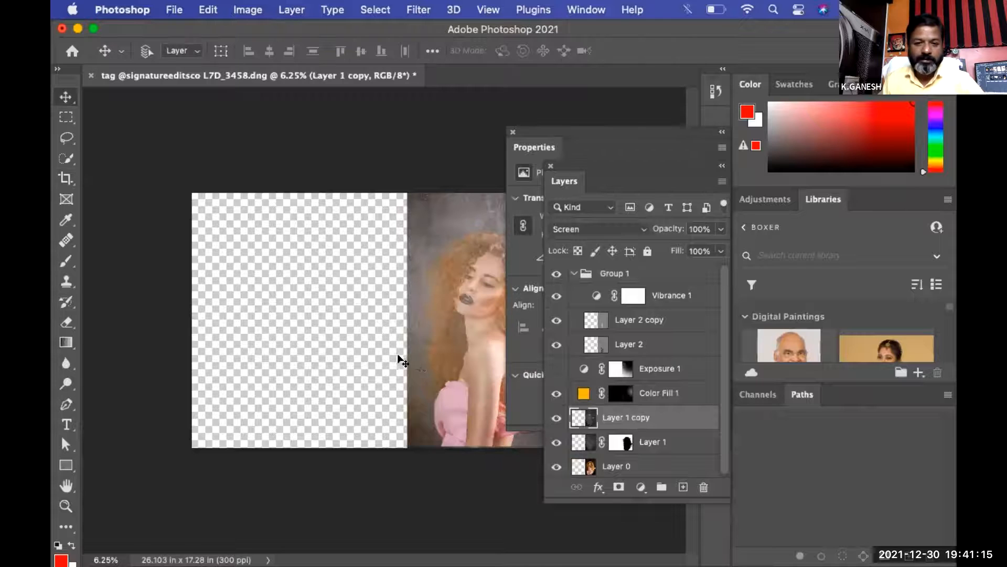
{"action": "left_click_drag", "start_coordinate": [396, 360], "coordinate": [256, 370]}
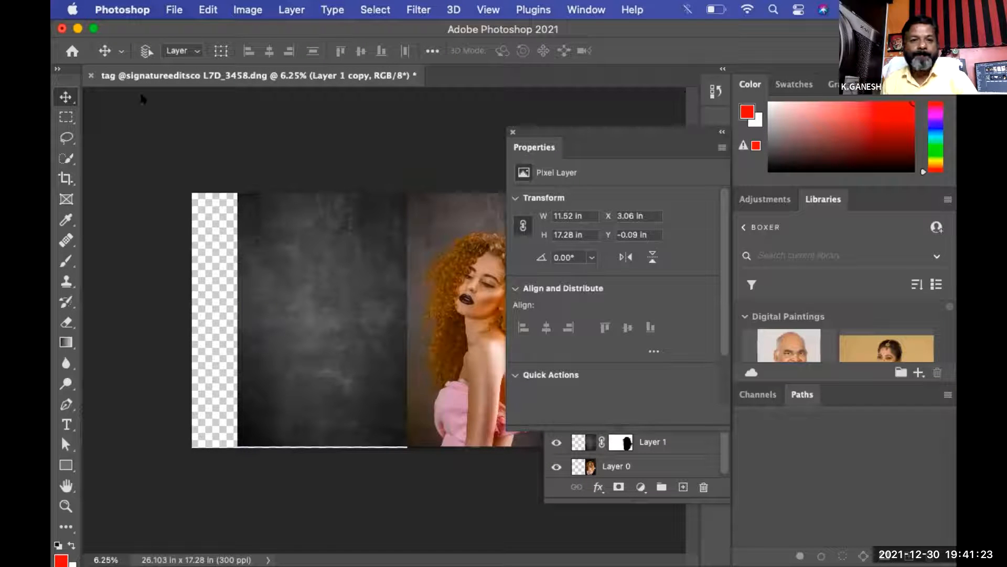
{"action": "left_click", "coordinate": [513, 131]}
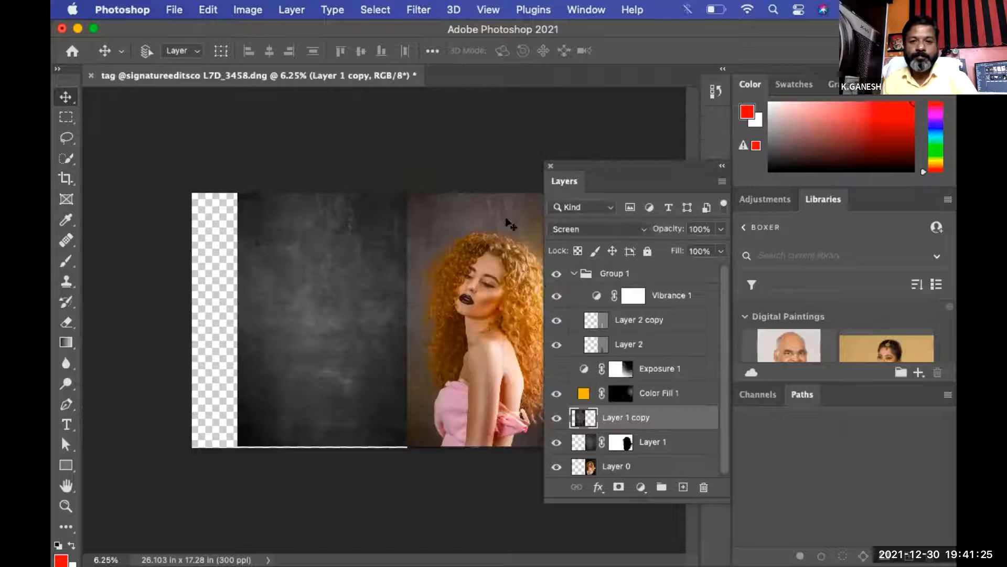
{"action": "key", "text": "ctrl+t"}
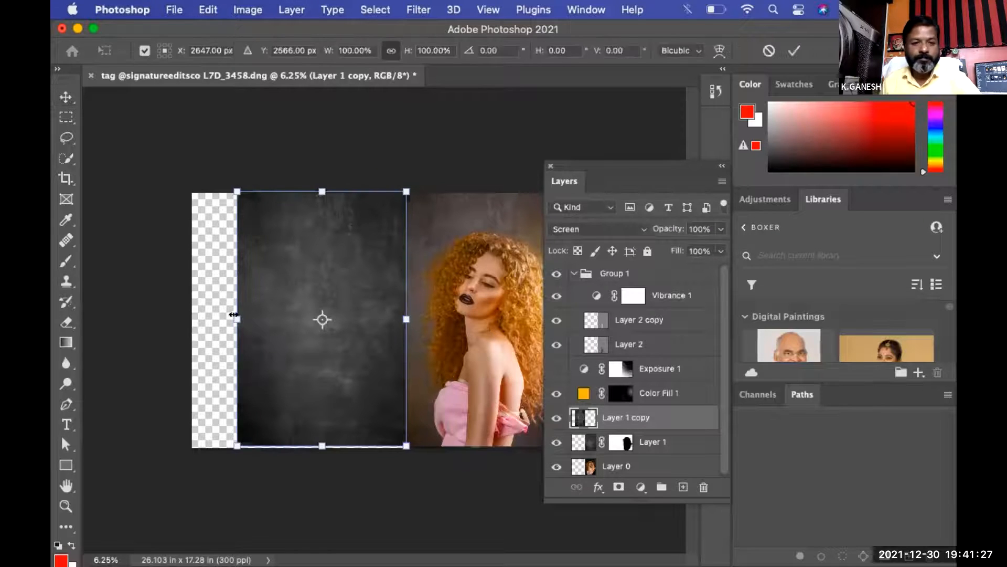
{"action": "left_click_drag", "start_coordinate": [237, 317], "coordinate": [192, 317]}
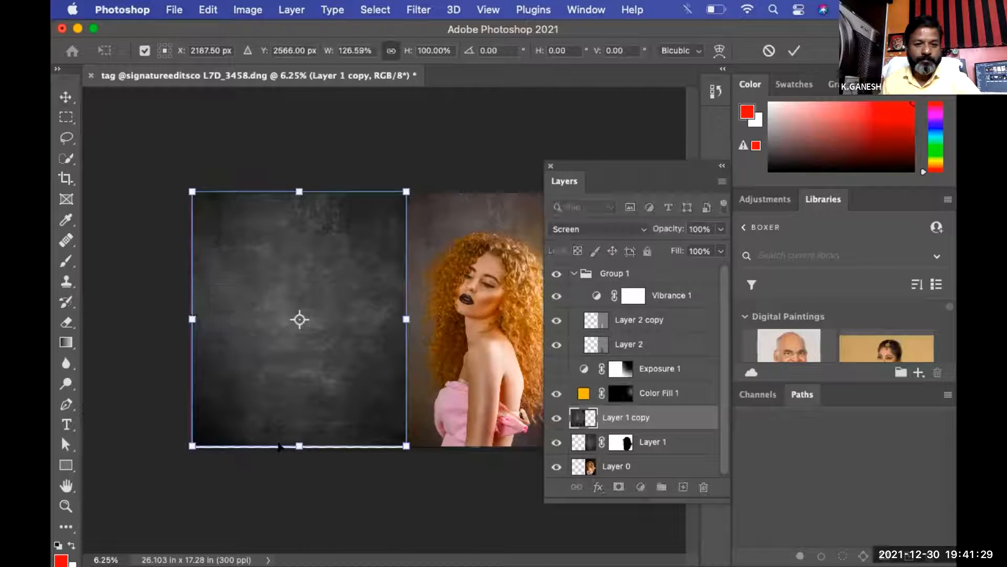
{"action": "left_click_drag", "start_coordinate": [308, 396], "coordinate": [308, 398]}
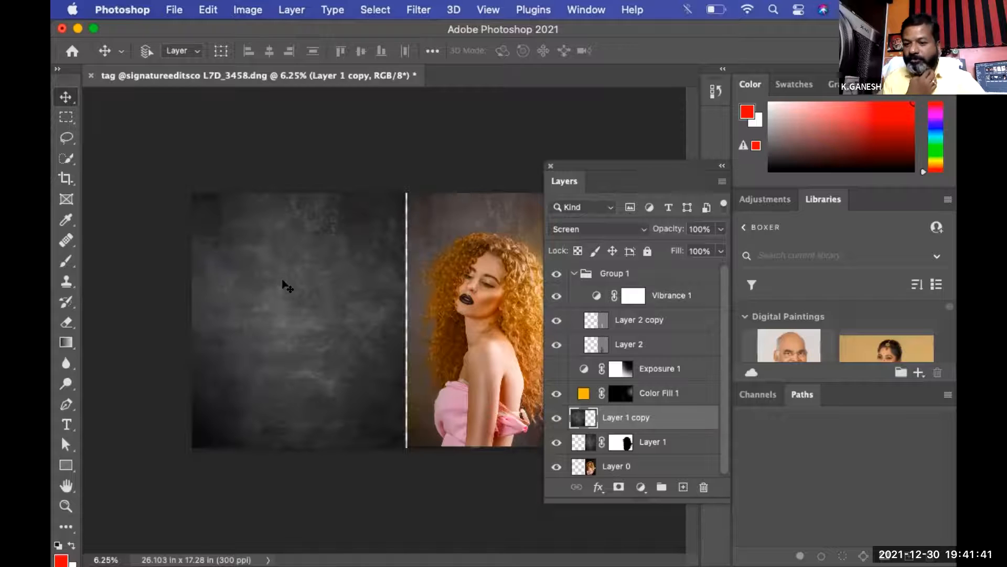
Add a Color Overlay to Layer 1 copy using #585251 sampled from the backdrop above the woman's hair.
{"action": "left_click", "coordinate": [593, 488]}
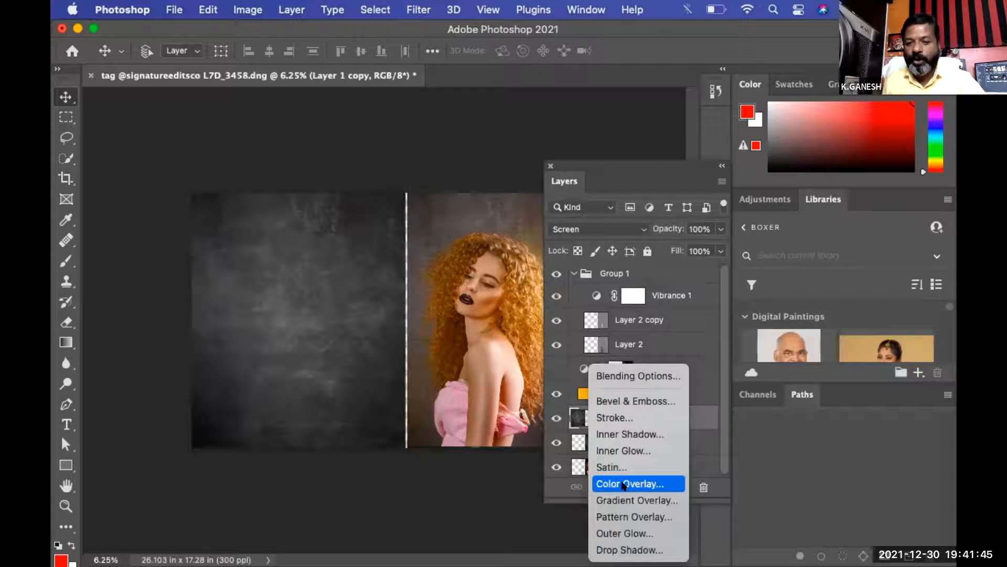
{"action": "left_click", "coordinate": [623, 484]}
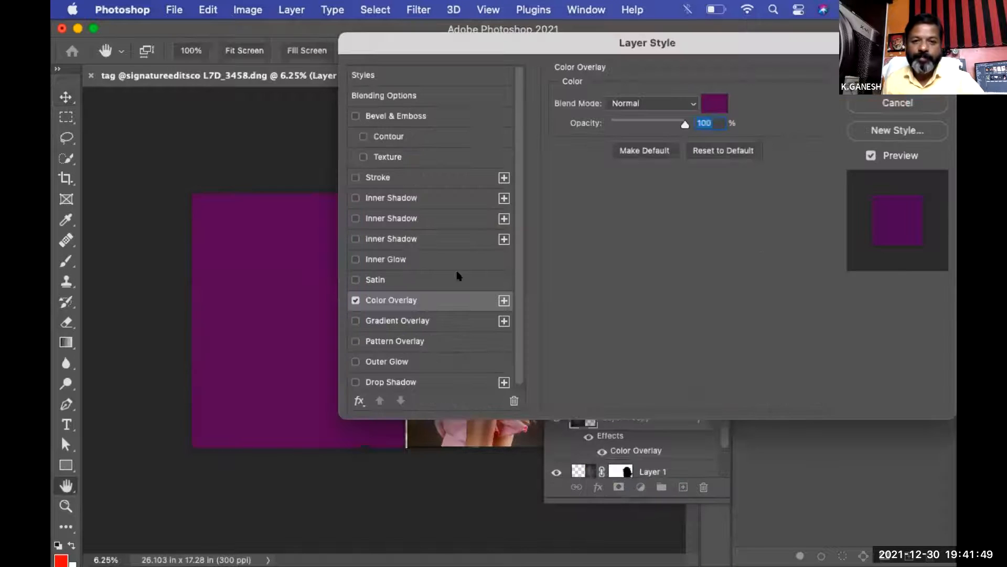
{"action": "left_click_drag", "start_coordinate": [691, 46], "coordinate": [560, 373]}
{"action": "left_click", "coordinate": [583, 430]}
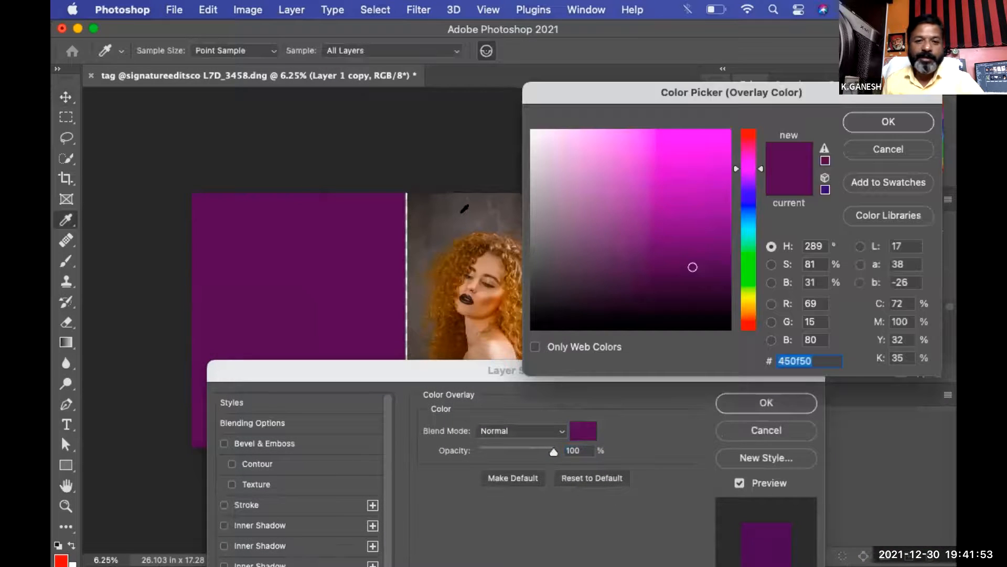
{"action": "left_click", "coordinate": [461, 212]}
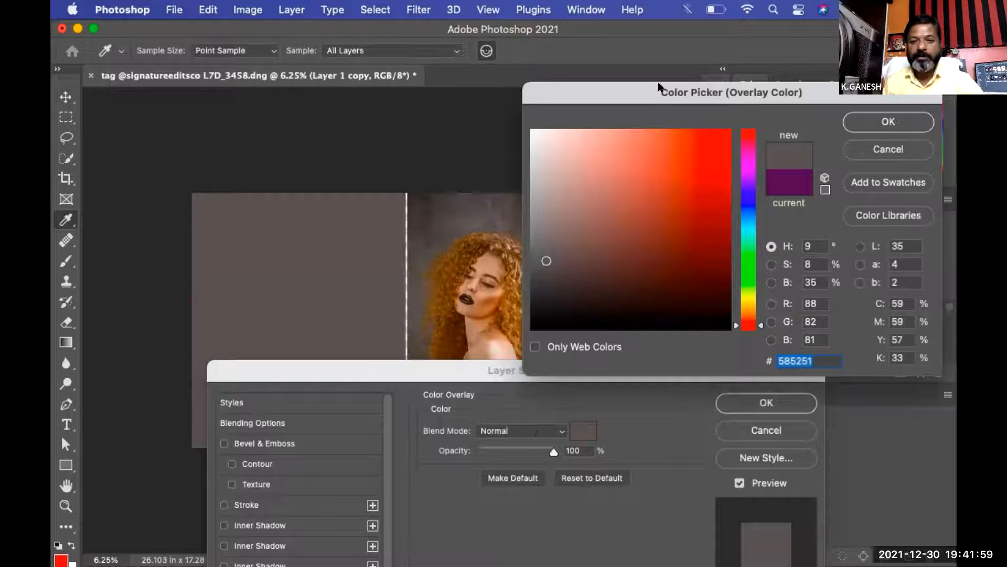
{"action": "left_click_drag", "start_coordinate": [662, 88], "coordinate": [458, 61]}
{"action": "left_click", "coordinate": [696, 95]}
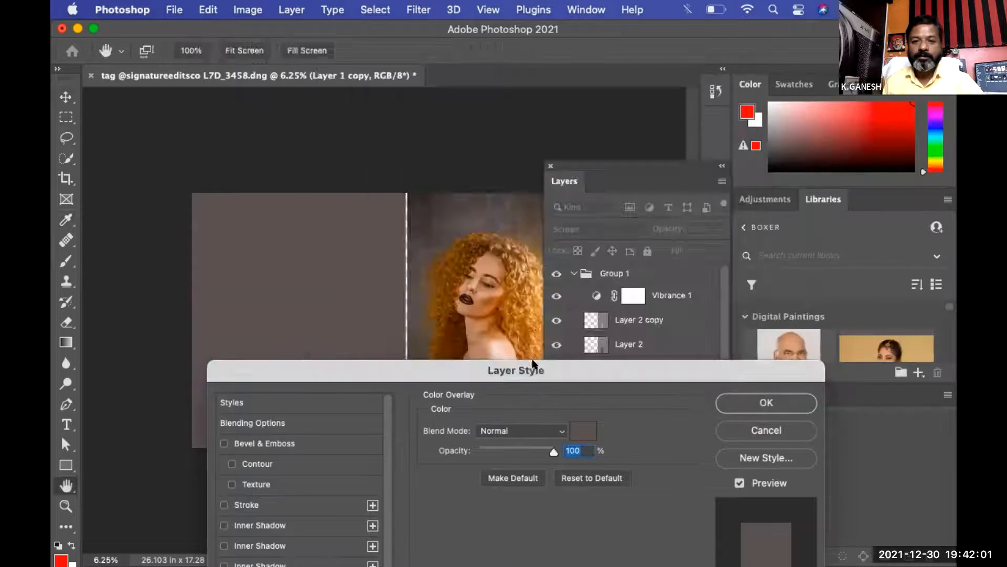
Set the Color Overlay on Layer 1 copy to Color blend mode at 91% opacity and apply the style.
{"action": "left_click", "coordinate": [508, 431]}
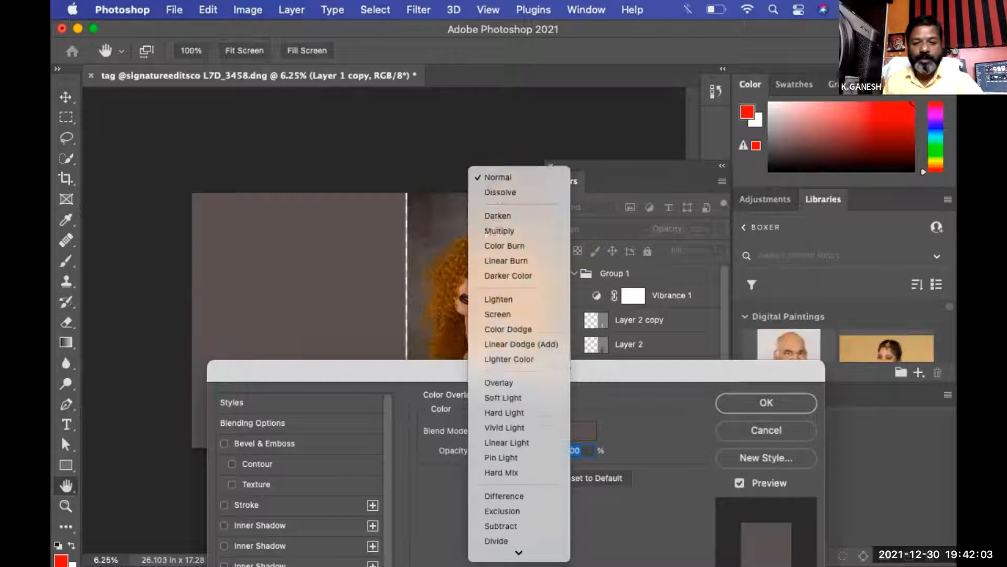
{"action": "left_click", "coordinate": [514, 534]}
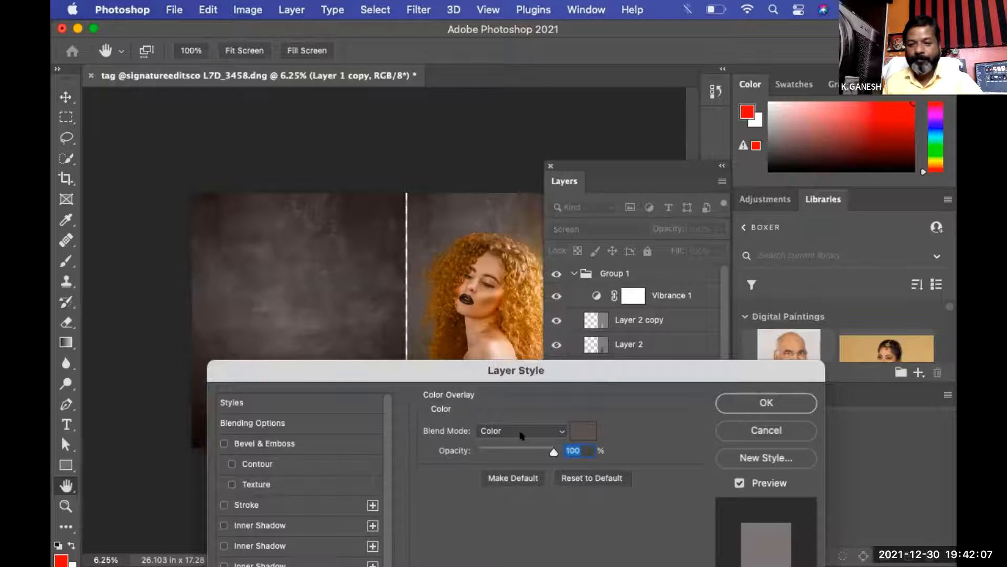
{"action": "left_click_drag", "start_coordinate": [552, 452], "coordinate": [547, 451]}
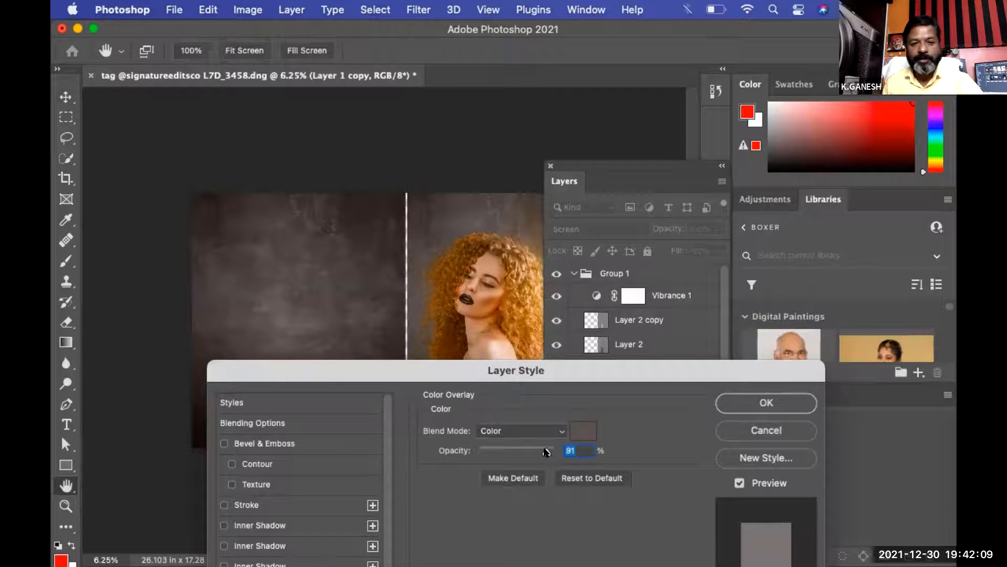
{"action": "left_click", "coordinate": [736, 400]}
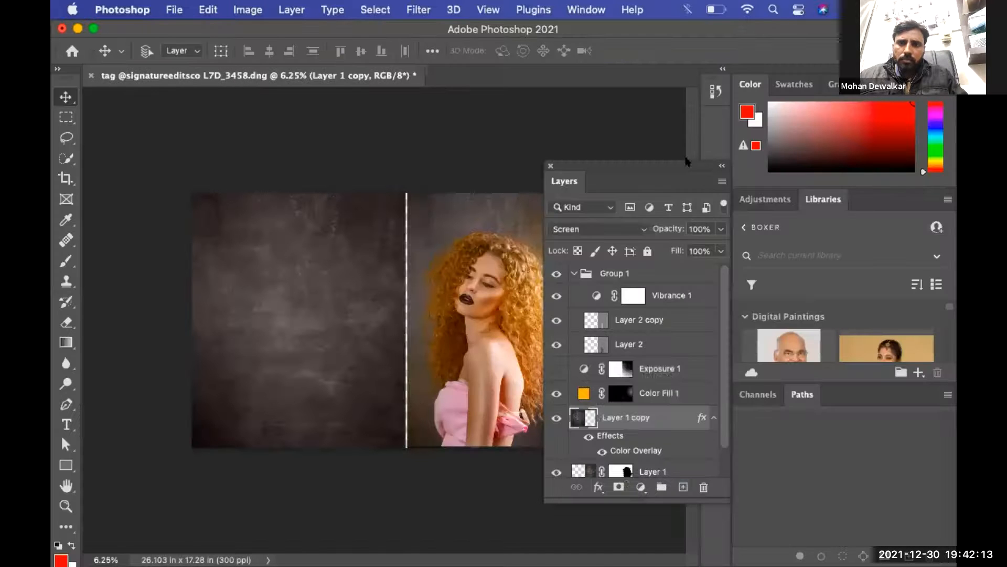
Add a Curves adjustment clipped to Layer 1 copy and raise the RGB curve's midpoint to brighten the added backdrop.
{"action": "left_click_drag", "start_coordinate": [688, 164], "coordinate": [766, 162]}
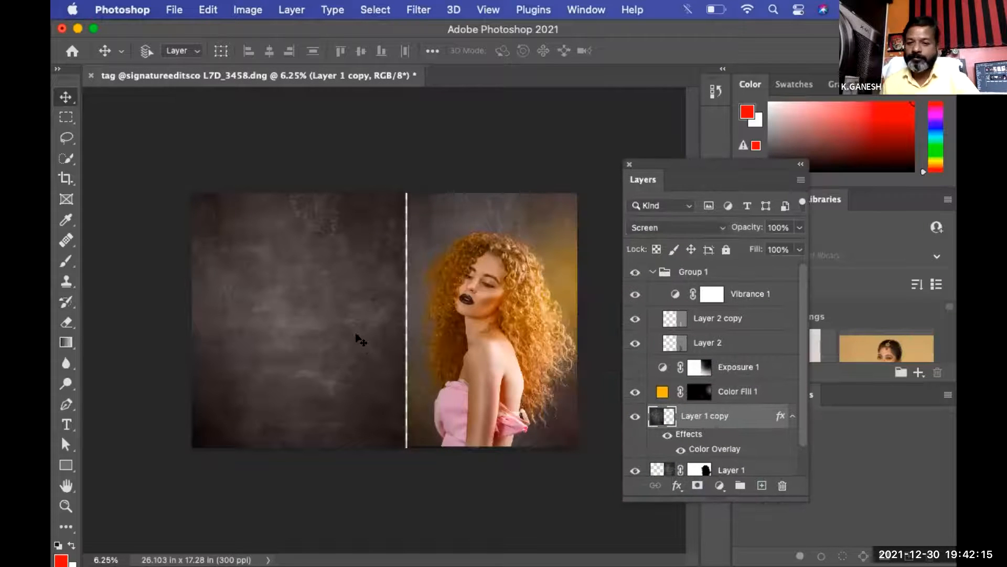
{"action": "left_click", "coordinate": [719, 487]}
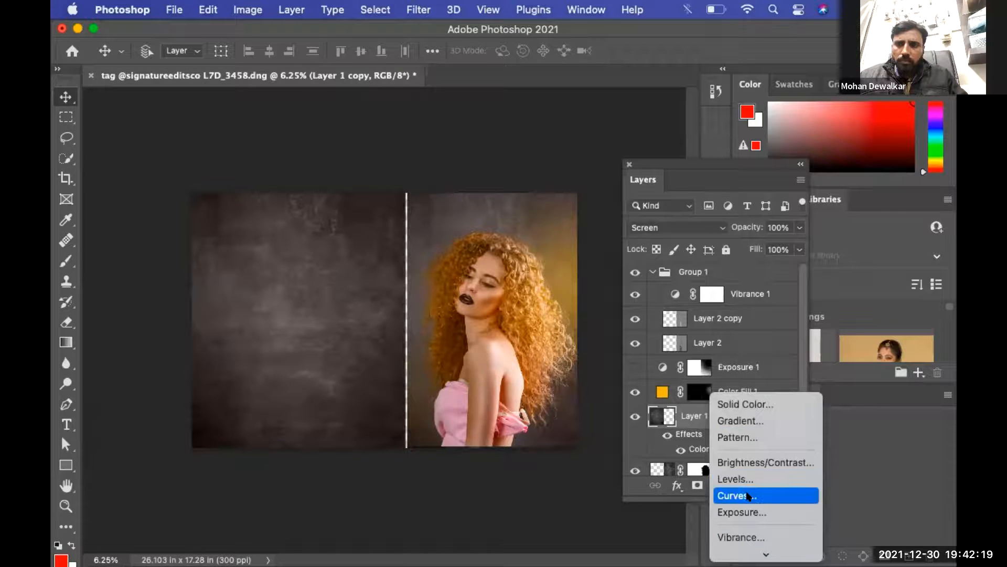
{"action": "left_click", "coordinate": [749, 496]}
{"action": "left_click_drag", "start_coordinate": [626, 299], "coordinate": [621, 298]}
{"action": "left_click", "coordinate": [612, 414]}
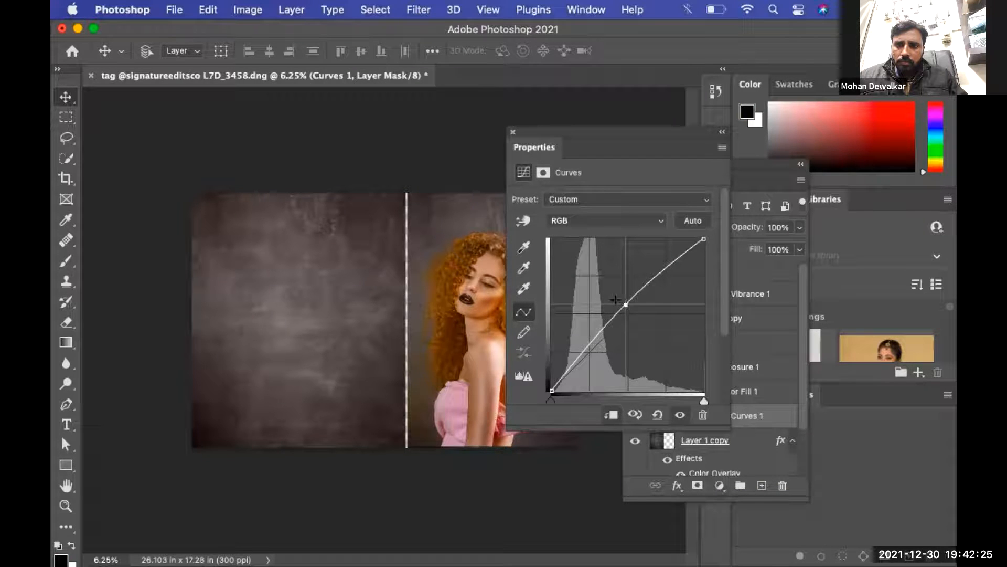
{"action": "left_click_drag", "start_coordinate": [625, 304], "coordinate": [620, 303]}
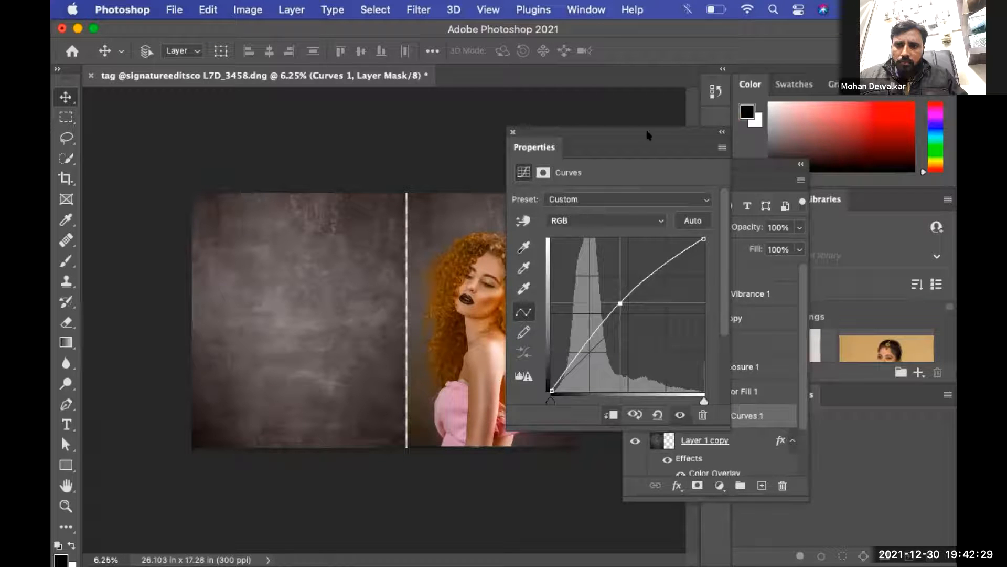
{"action": "left_click", "coordinate": [513, 132]}
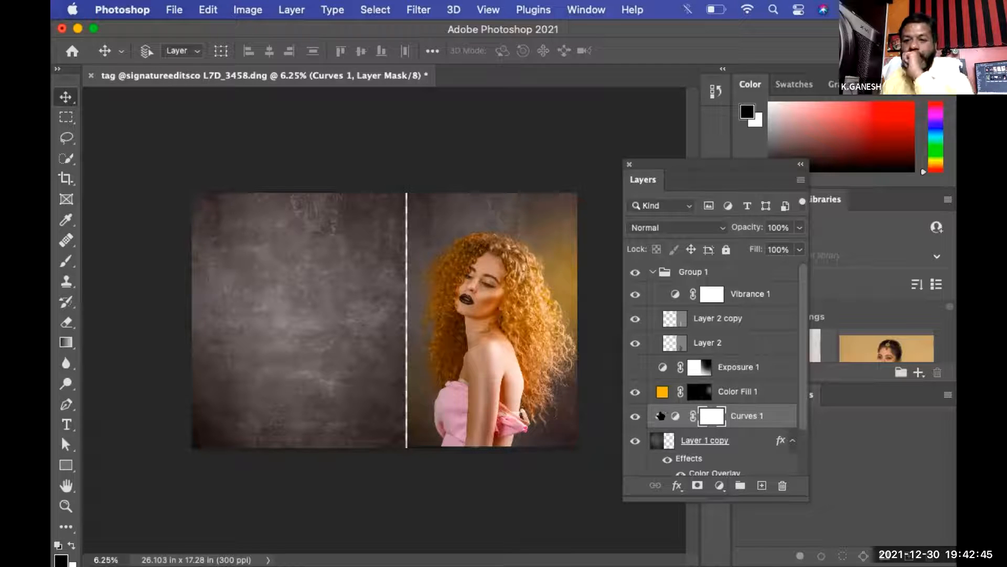
Paint white on the Color Fill 1 mask with the Brush at 10% flow to spread orange glow over the added backdrop's edges.
{"action": "key", "text": "z"}
{"action": "left_click", "coordinate": [499, 346]}
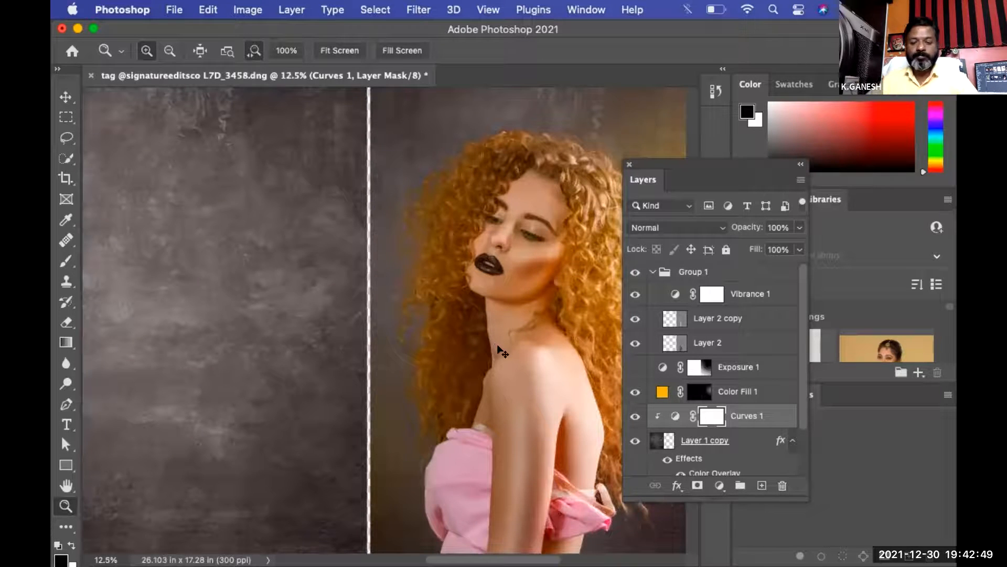
{"action": "key", "text": "super+minus"}
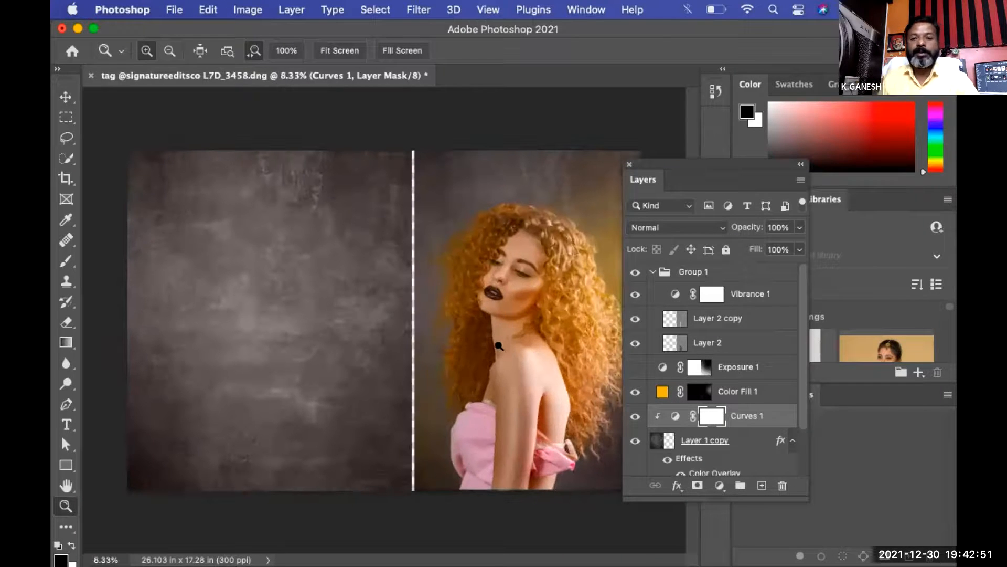
{"action": "left_click", "coordinate": [712, 391]}
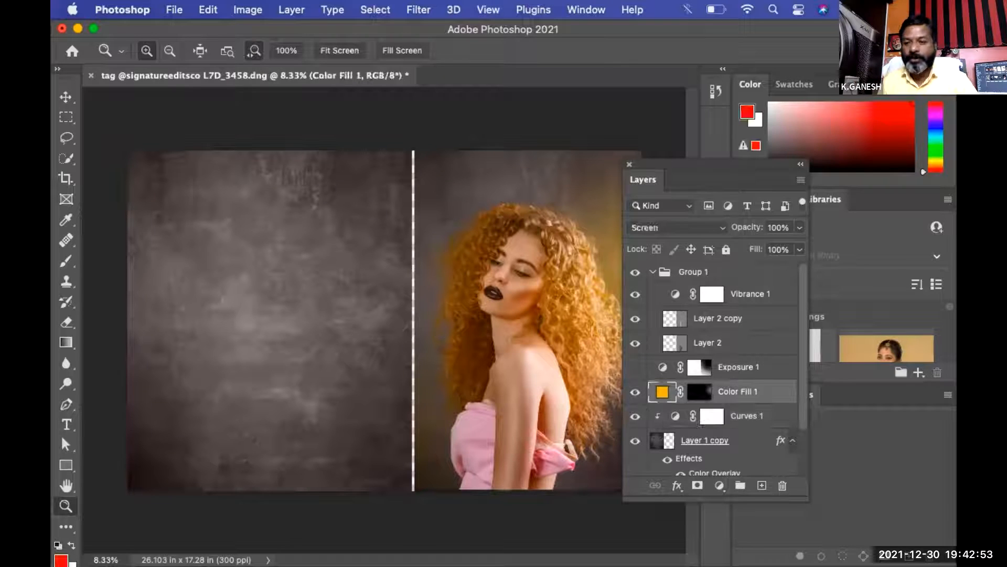
{"action": "left_click", "coordinate": [700, 392]}
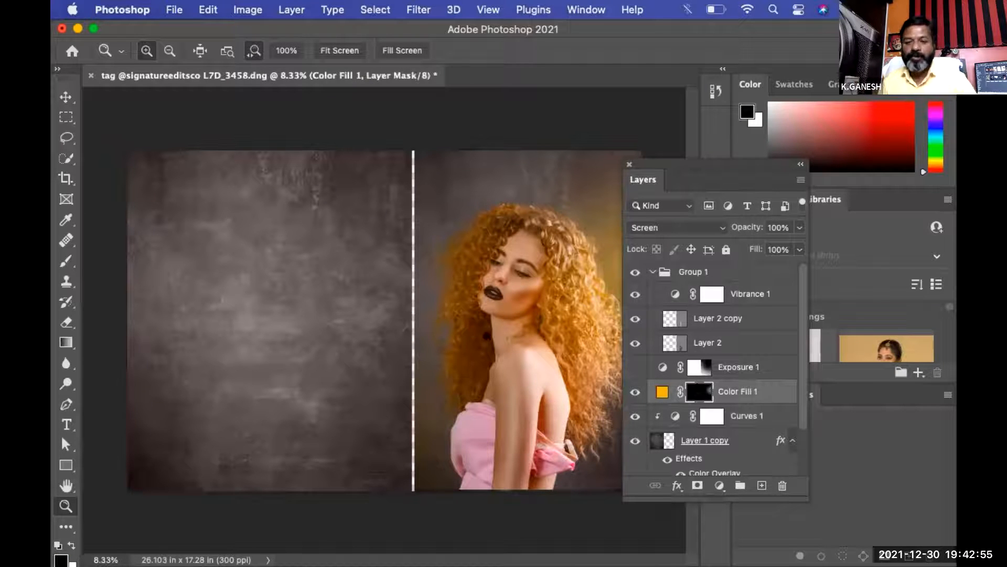
{"action": "key", "text": "b"}
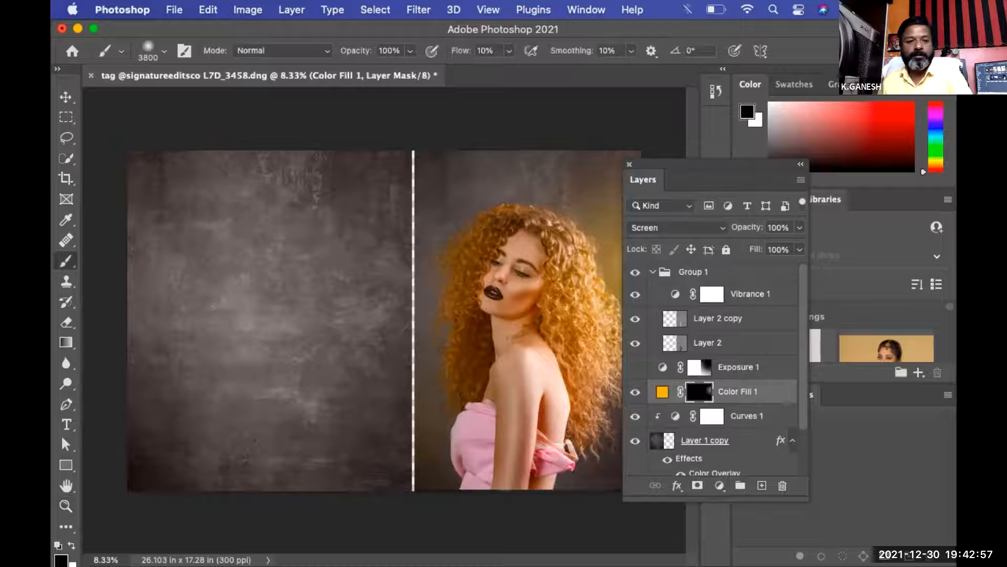
{"action": "key", "text": "x"}
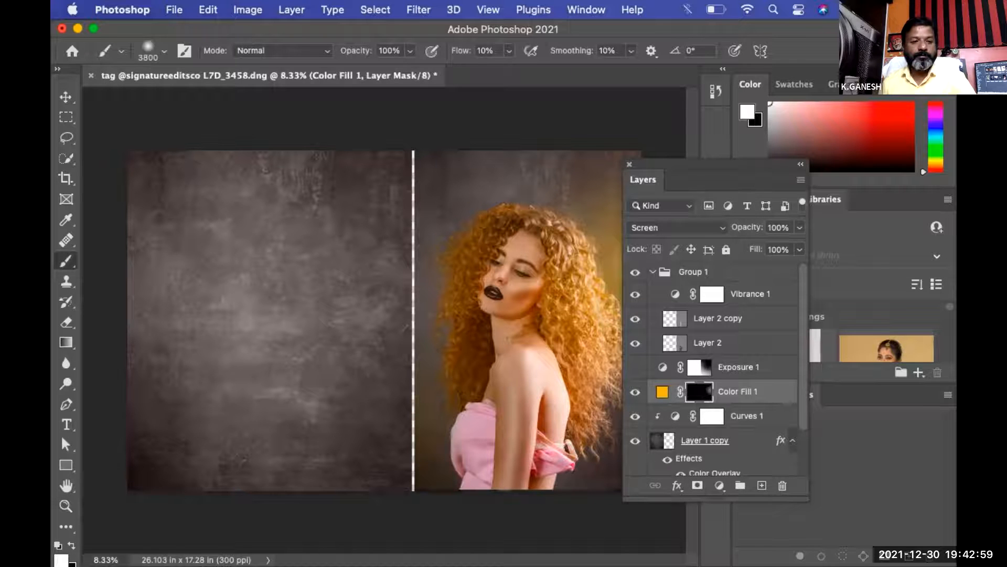
{"action": "left_click", "coordinate": [148, 356]}
{"action": "left_click", "coordinate": [136, 357]}
{"action": "left_click", "coordinate": [145, 350]}
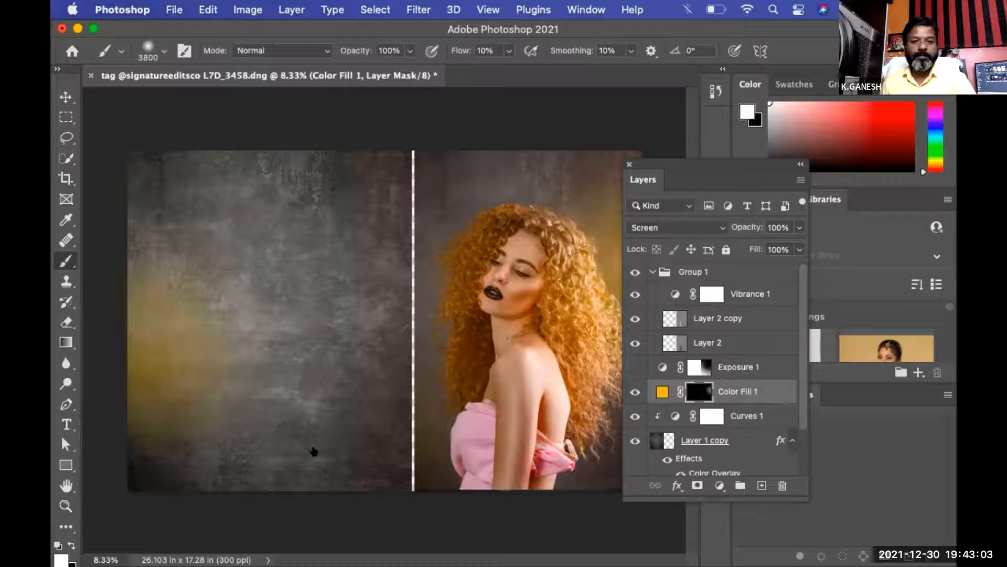
{"action": "left_click", "coordinate": [280, 171]}
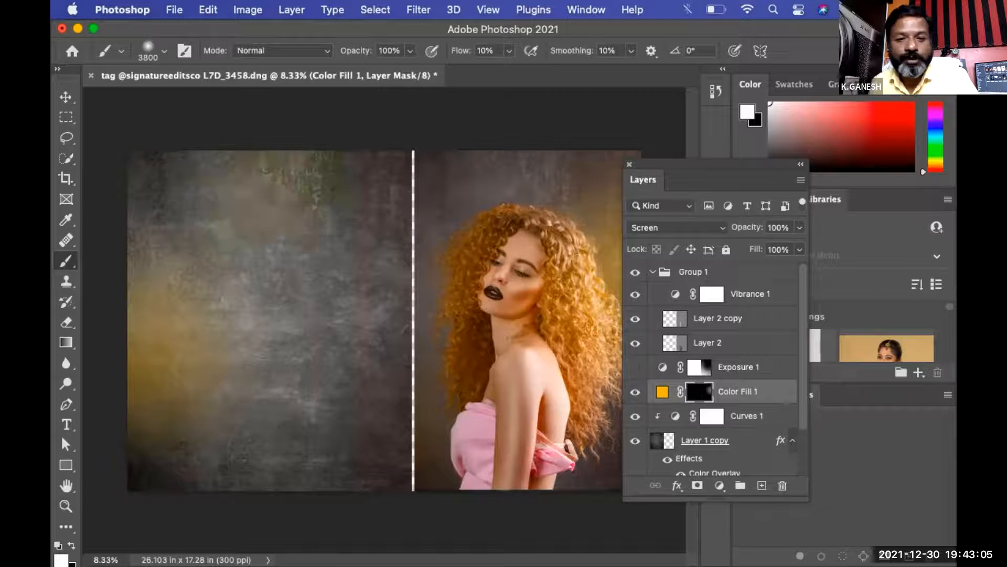
{"action": "left_click", "coordinate": [309, 472]}
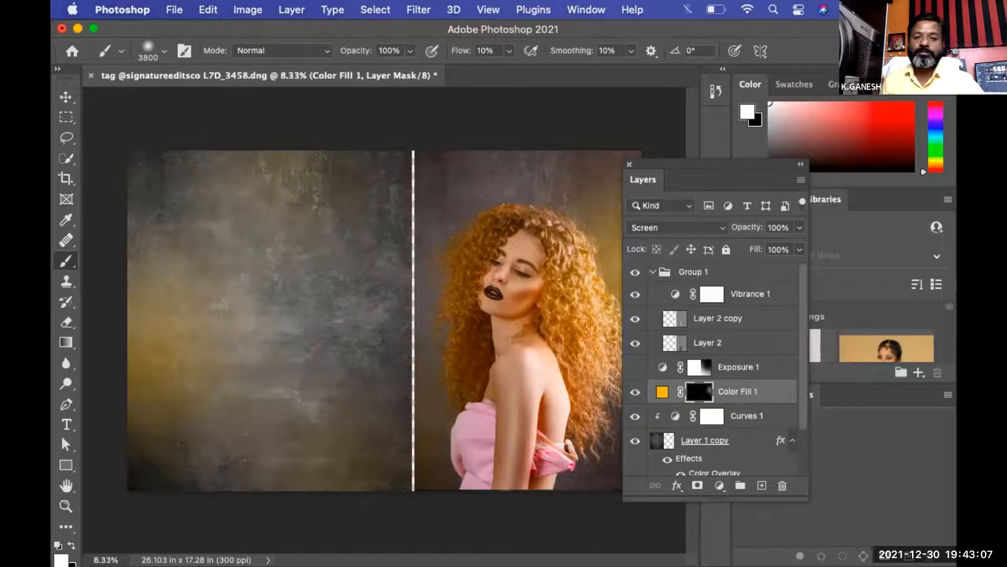
Hide the panels and view the widened portrait at 6.25% in an enlarged floating window.
{"action": "key", "text": "Tab"}
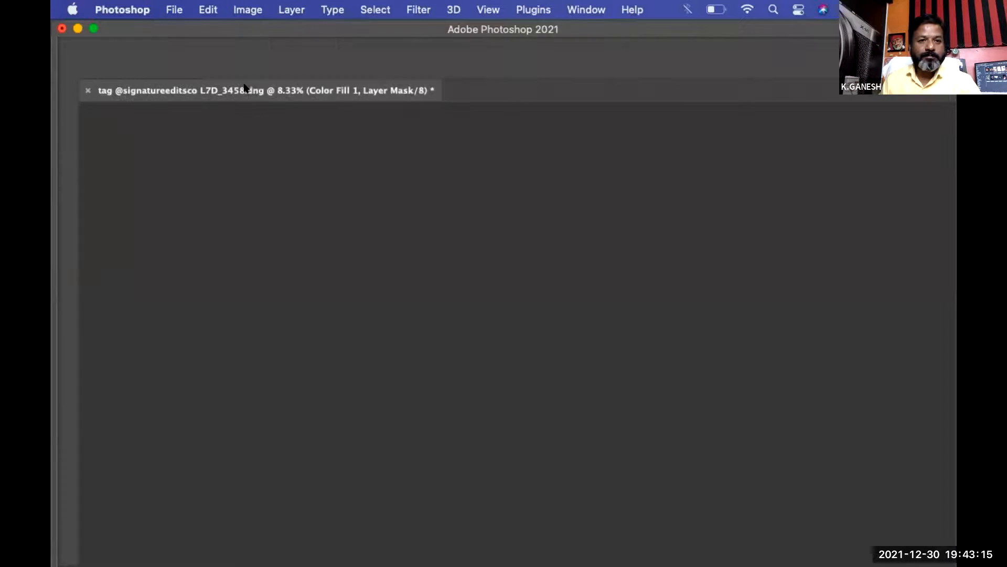
{"action": "left_click_drag", "start_coordinate": [221, 47], "coordinate": [265, 88]}
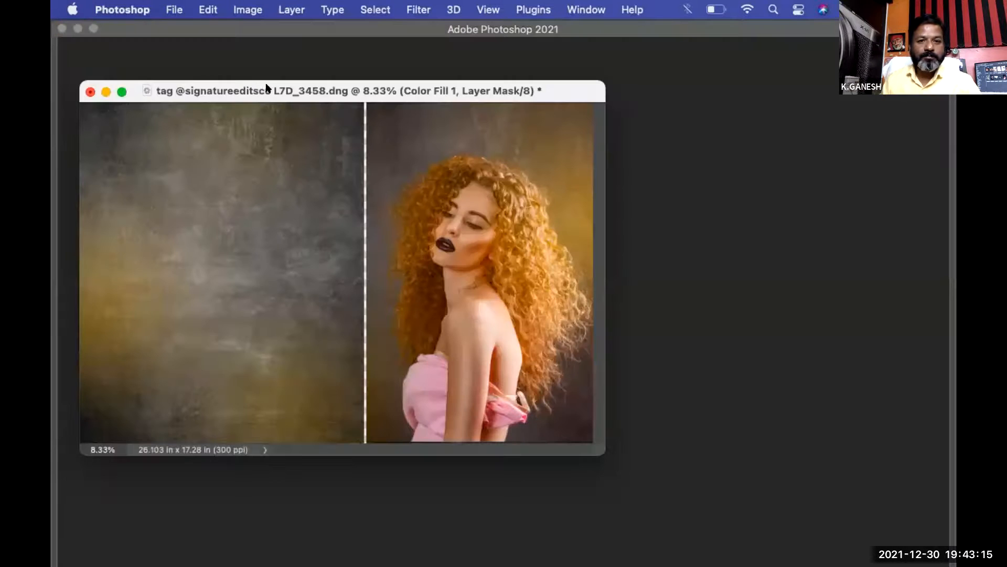
{"action": "left_click_drag", "start_coordinate": [597, 449], "coordinate": [705, 504]}
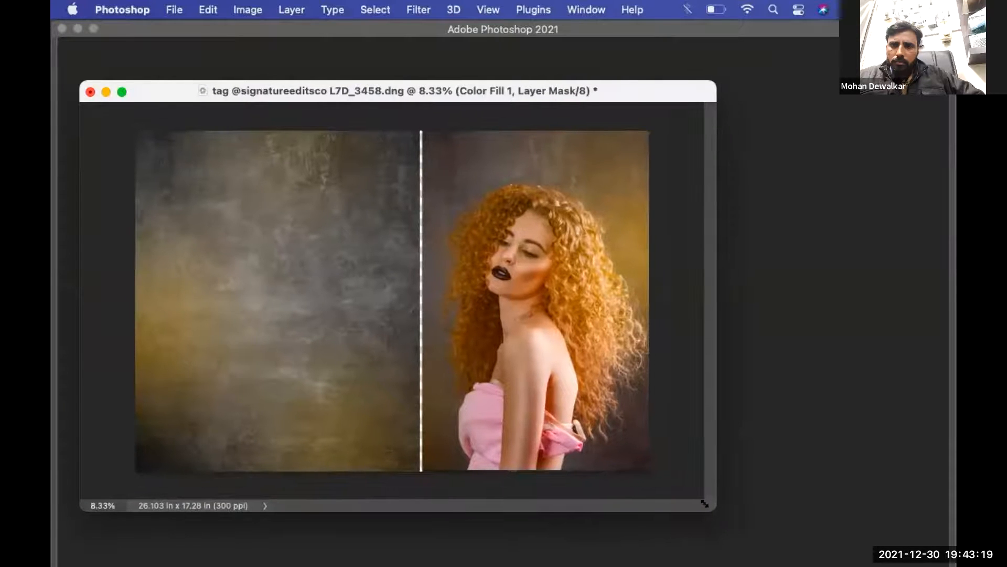
{"action": "key", "text": "super+minus"}
{"action": "key", "text": "super+minus"}
{"action": "key", "text": "super+equal"}
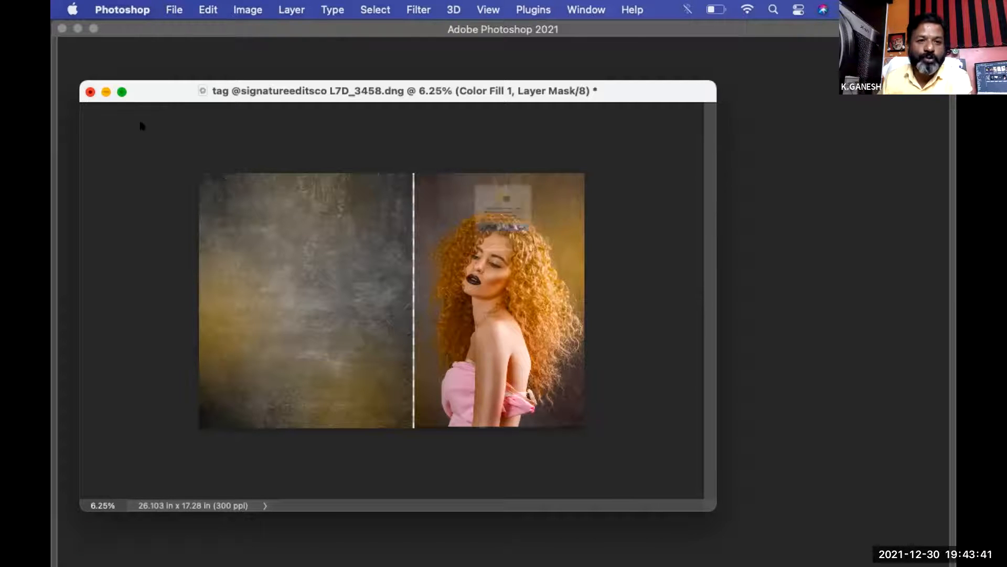
Close the widened portrait without saving and open the recent photo of the woman in the blue saree.
{"action": "left_click", "coordinate": [90, 92]}
{"action": "left_click", "coordinate": [442, 270]}
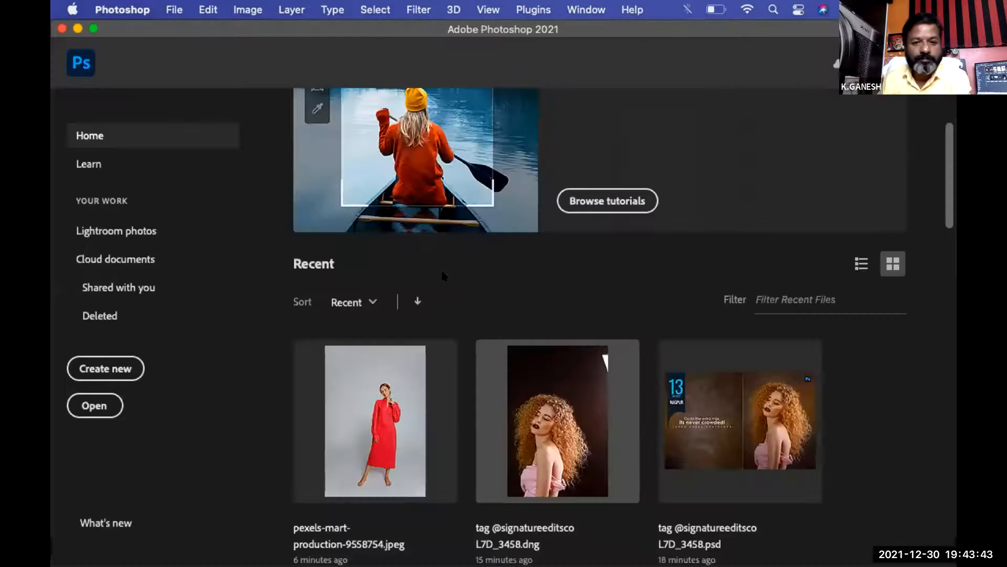
{"action": "scroll", "coordinate": [498, 388], "scroll_direction": "down", "scroll_amount": 5}
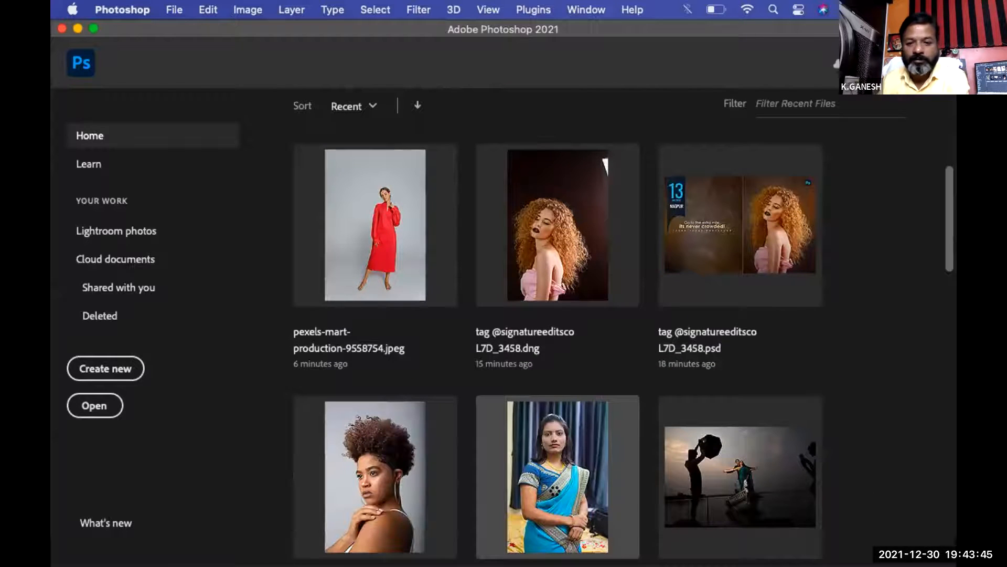
{"action": "left_click", "coordinate": [553, 489]}
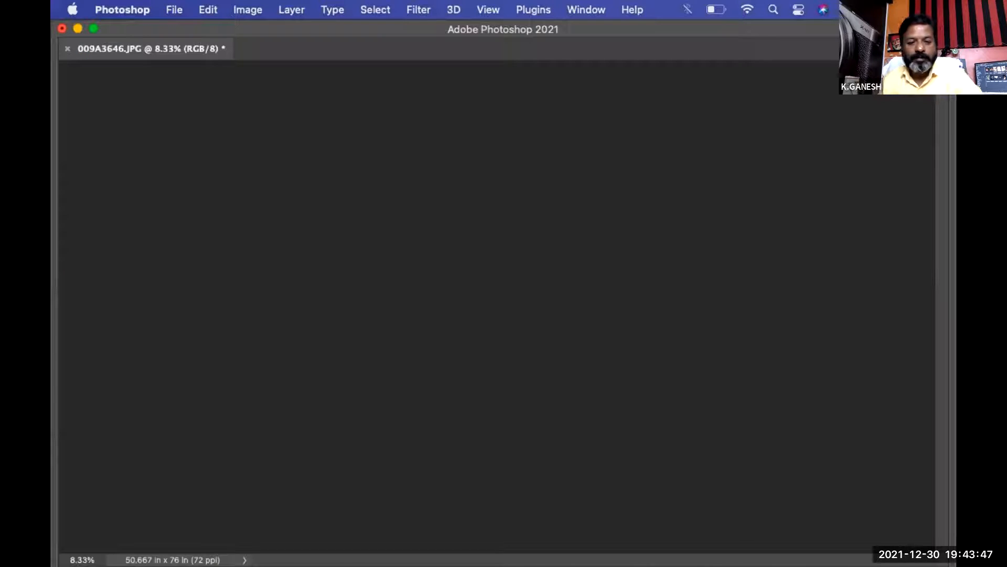
Float 009A3646.JPG in its own window, enlarge the window and centre it in the workspace.
{"action": "left_click_drag", "start_coordinate": [187, 48], "coordinate": [220, 108]}
{"action": "left_click_drag", "start_coordinate": [282, 111], "coordinate": [435, 111]}
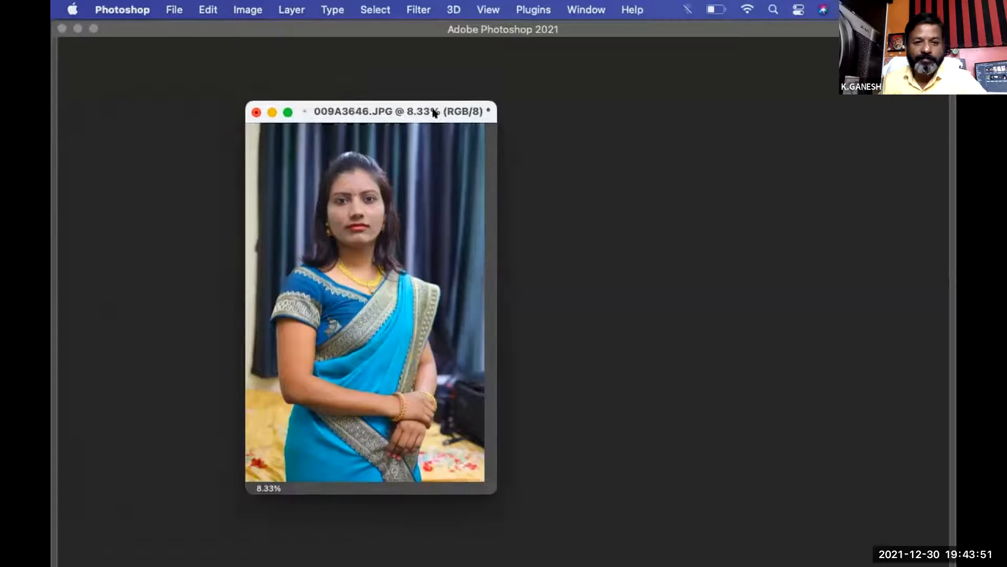
{"action": "key", "text": "f"}
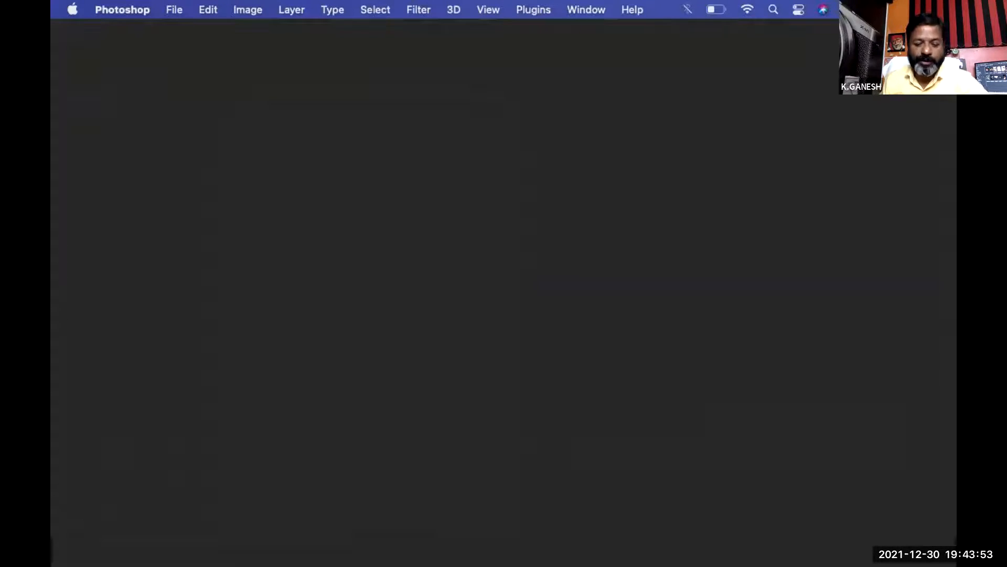
{"action": "key", "text": "f"}
{"action": "key", "text": "f"}
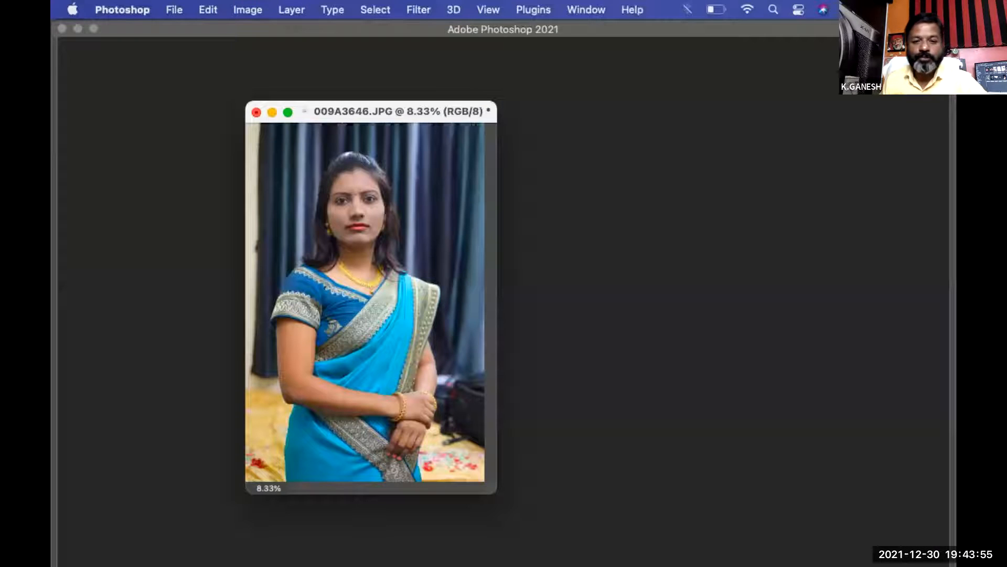
{"action": "left_click_drag", "start_coordinate": [496, 492], "coordinate": [778, 554]}
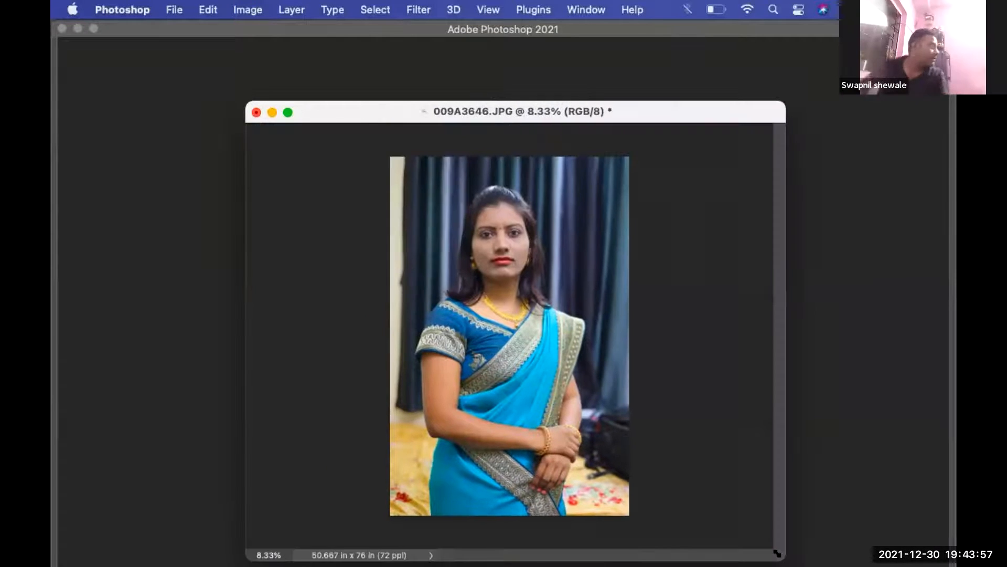
{"action": "left_click_drag", "start_coordinate": [587, 108], "coordinate": [549, 114]}
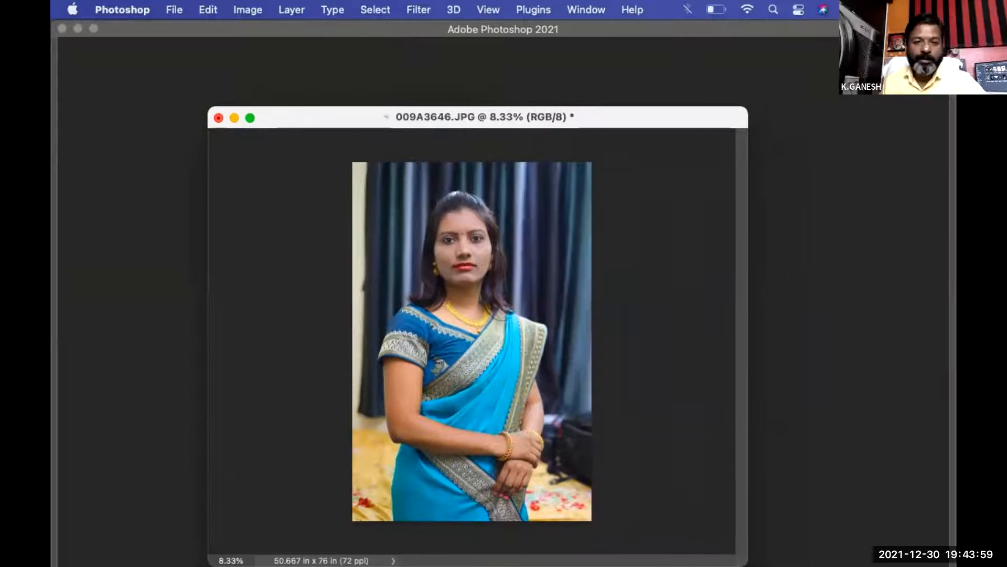
Zoom in to about 69% on the woman in the saree and examine the loose hair strands against the curtain.
{"action": "left_click", "coordinate": [460, 256]}
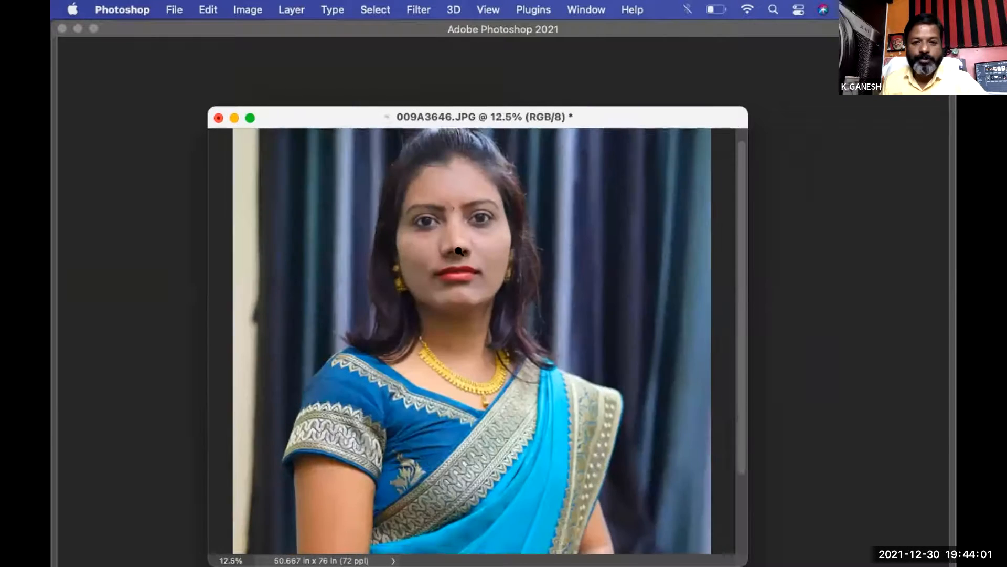
{"action": "left_click", "coordinate": [460, 252]}
{"action": "left_click_drag", "start_coordinate": [460, 252], "coordinate": [504, 314]}
{"action": "left_click_drag", "start_coordinate": [622, 425], "coordinate": [607, 400]}
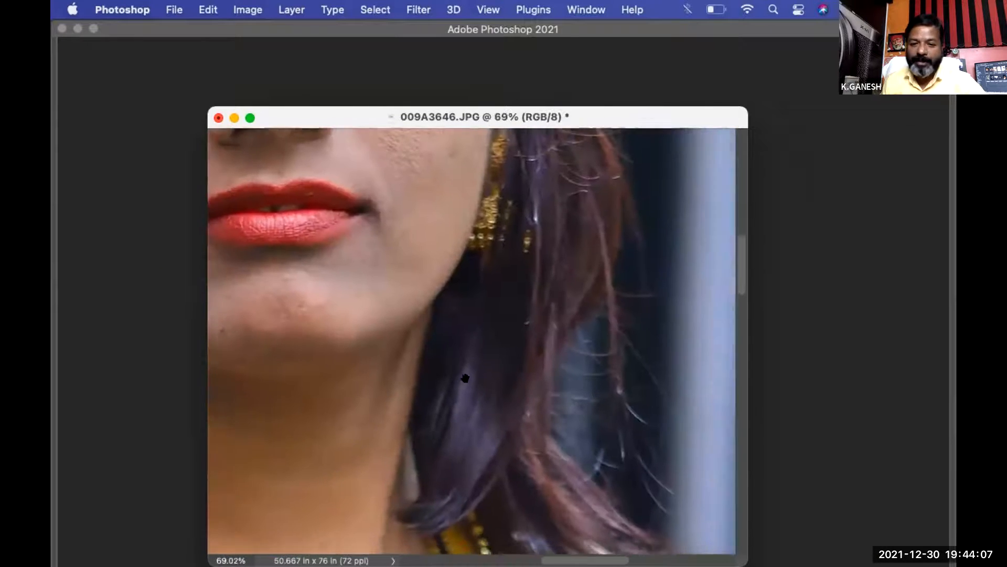
{"action": "scroll", "coordinate": [465, 378], "scroll_direction": "right", "scroll_amount": 5}
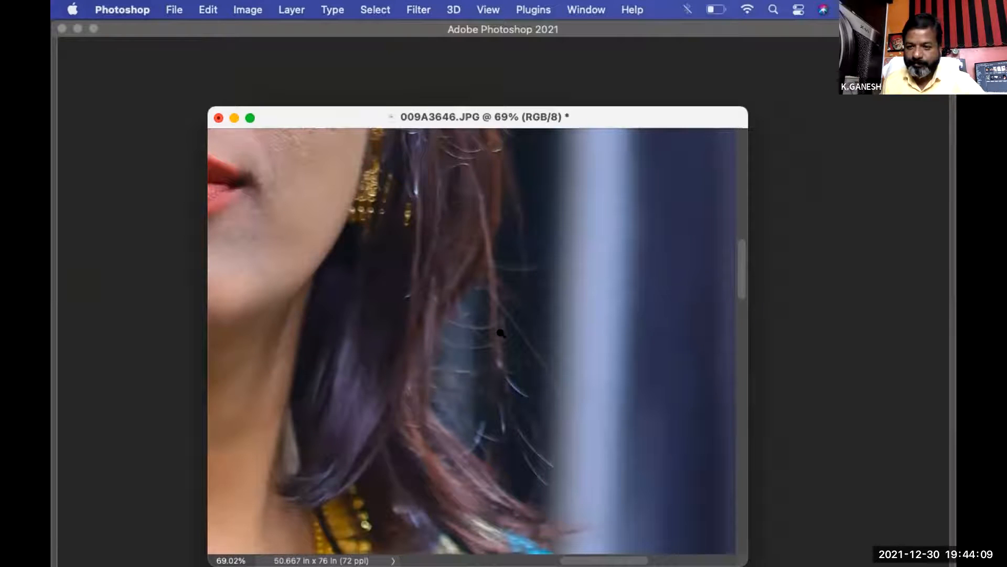
{"action": "scroll", "coordinate": [501, 333], "scroll_direction": "up", "scroll_amount": 10}
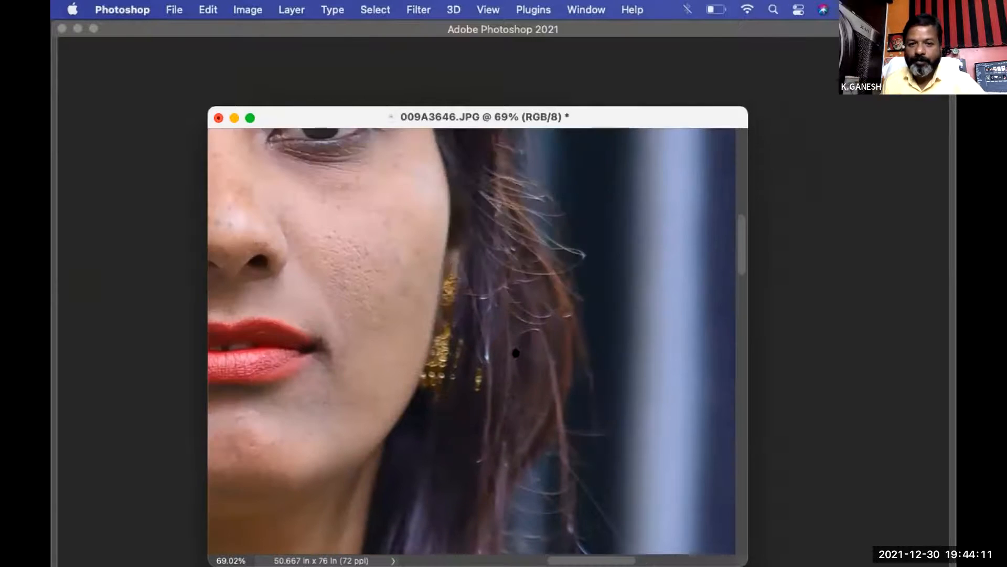
{"action": "scroll", "coordinate": [512, 388], "scroll_direction": "up", "scroll_amount": 8}
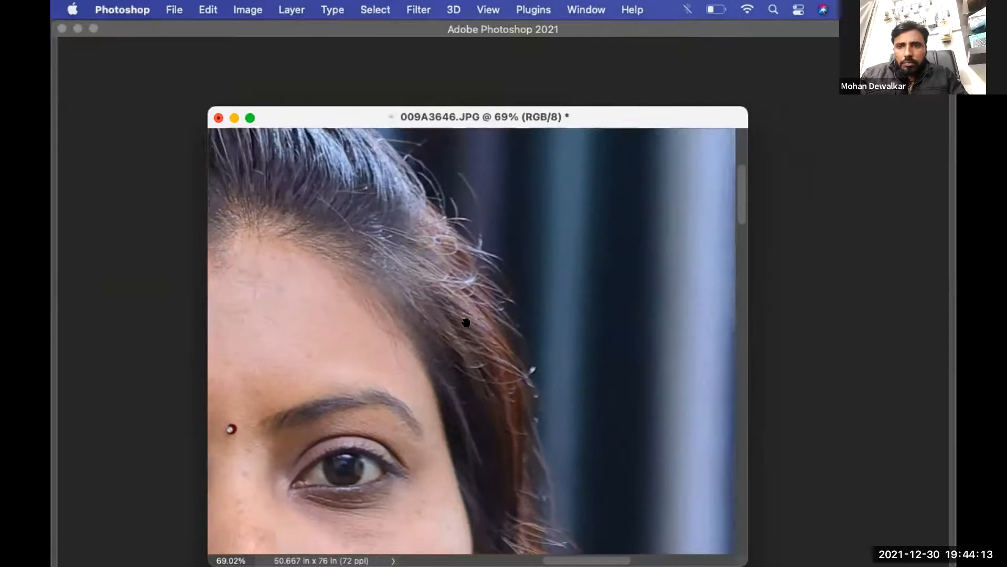
{"action": "key", "text": "super+minus"}
{"action": "key", "text": "super+minus"}
{"action": "key", "text": "super+minus"}
{"action": "key", "text": "super+minus"}
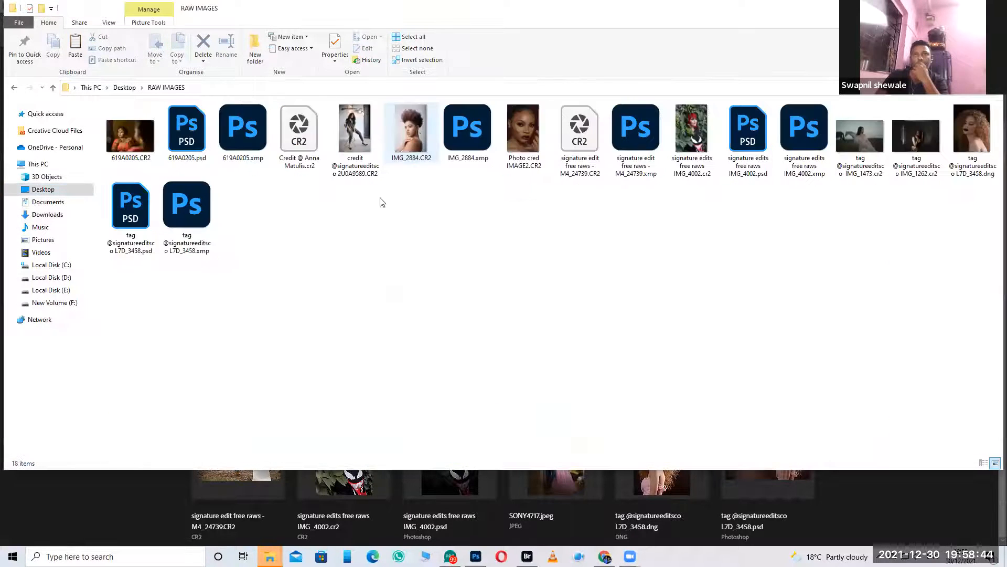
Open IMG_2884.CR2 from the RAW IMAGES folder in Photoshop, accepting its existing Camera Raw settings.
{"action": "left_click_drag", "start_coordinate": [411, 132], "coordinate": [151, 515]}
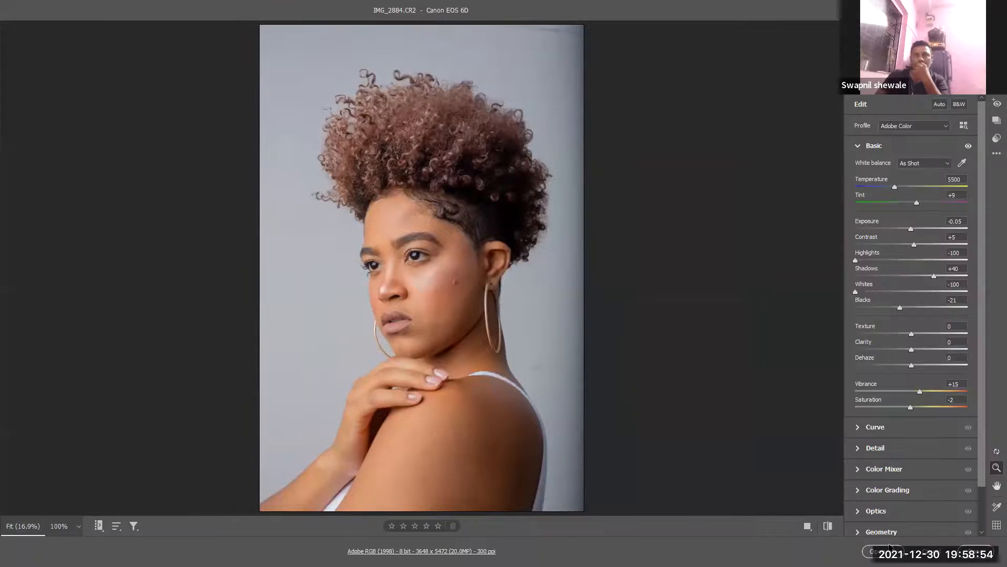
{"action": "left_click", "coordinate": [888, 549]}
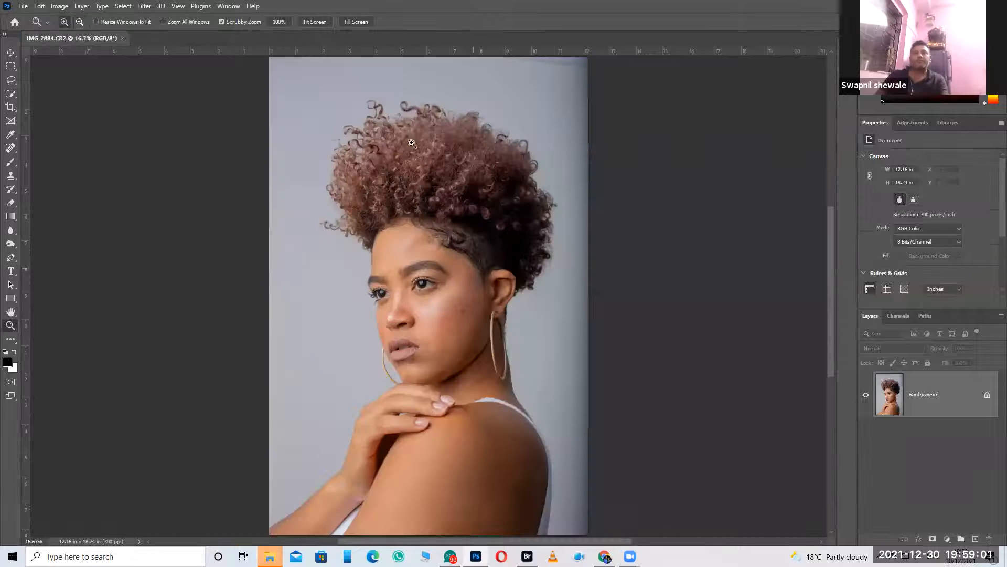
Examine the curly hair edges against the grey backdrop on both sides of the head, then return to the overall view.
{"action": "left_click", "coordinate": [469, 238]}
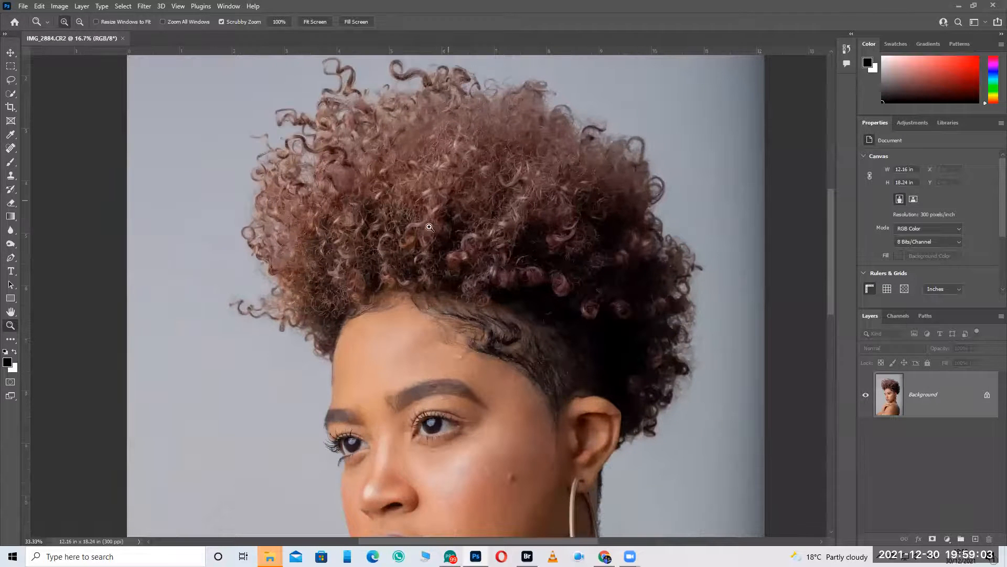
{"action": "left_click", "coordinate": [453, 233]}
{"action": "left_click", "coordinate": [178, 127]}
{"action": "left_click", "coordinate": [252, 151]}
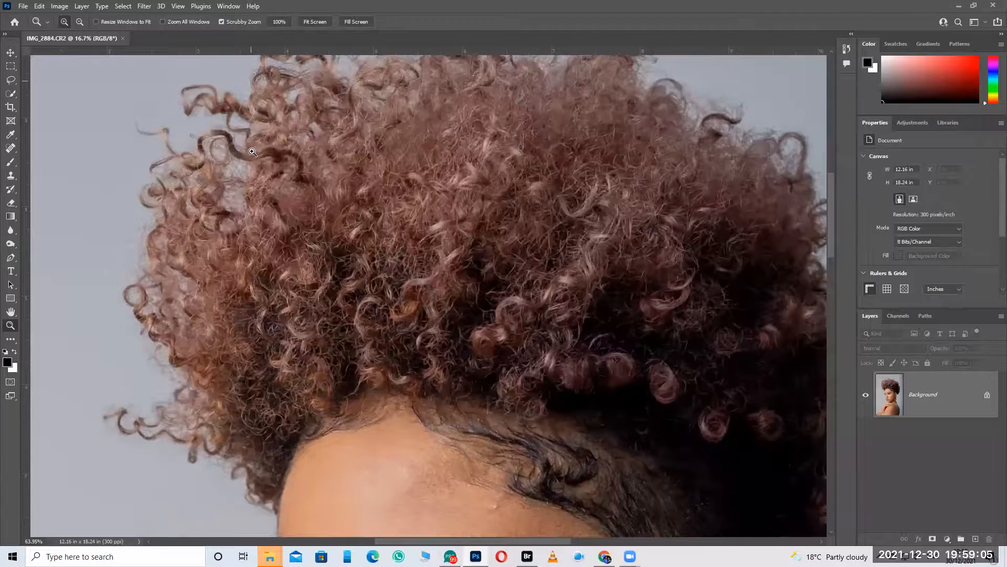
{"action": "left_click", "coordinate": [252, 151]}
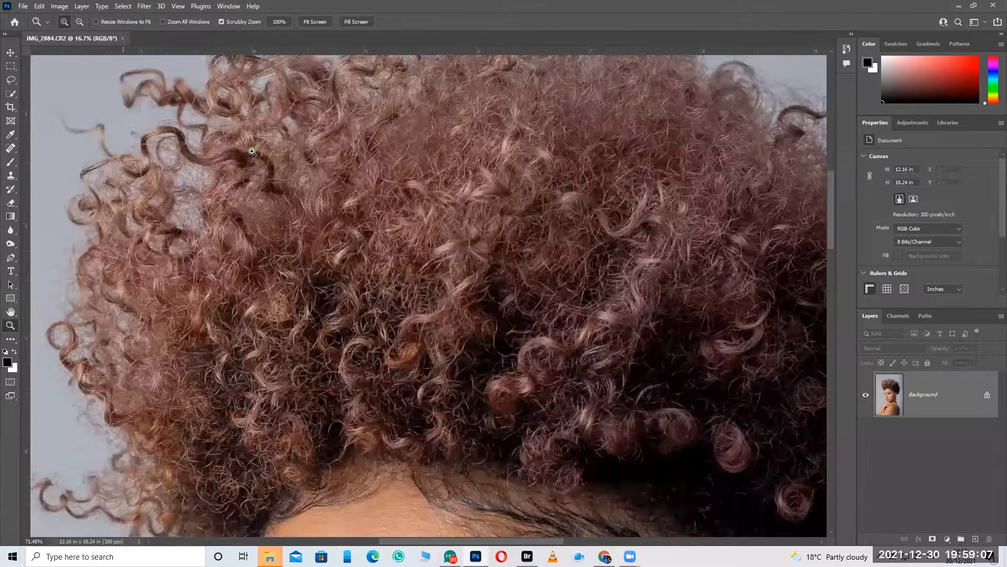
{"action": "left_click", "coordinate": [252, 151]}
{"action": "scroll", "coordinate": [535, 317], "scroll_direction": "down", "scroll_amount": 3}
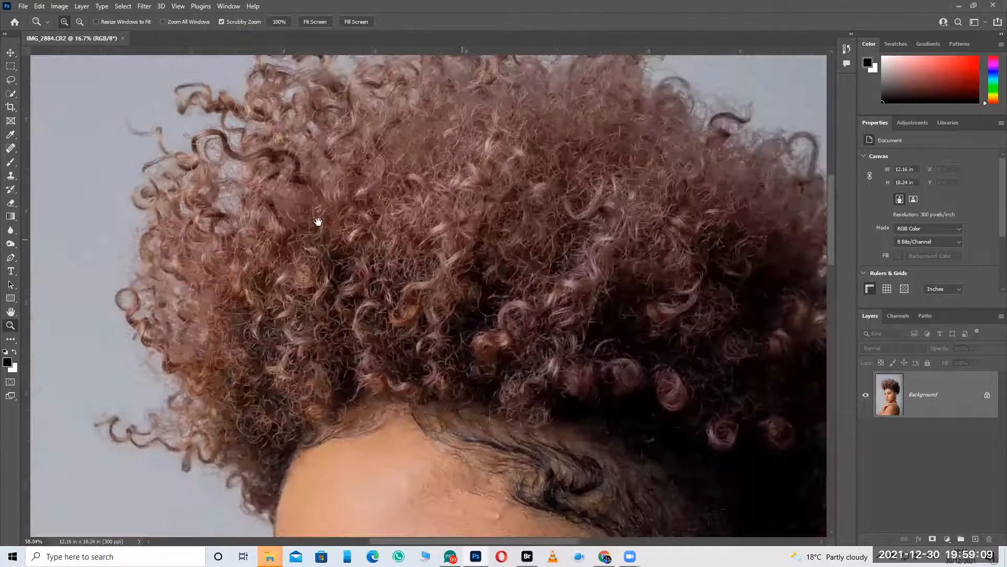
{"action": "scroll", "coordinate": [373, 326], "scroll_direction": "down", "scroll_amount": 3}
{"action": "scroll", "coordinate": [473, 360], "scroll_direction": "right", "scroll_amount": 4}
{"action": "scroll", "coordinate": [471, 356], "scroll_direction": "up", "scroll_amount": 3}
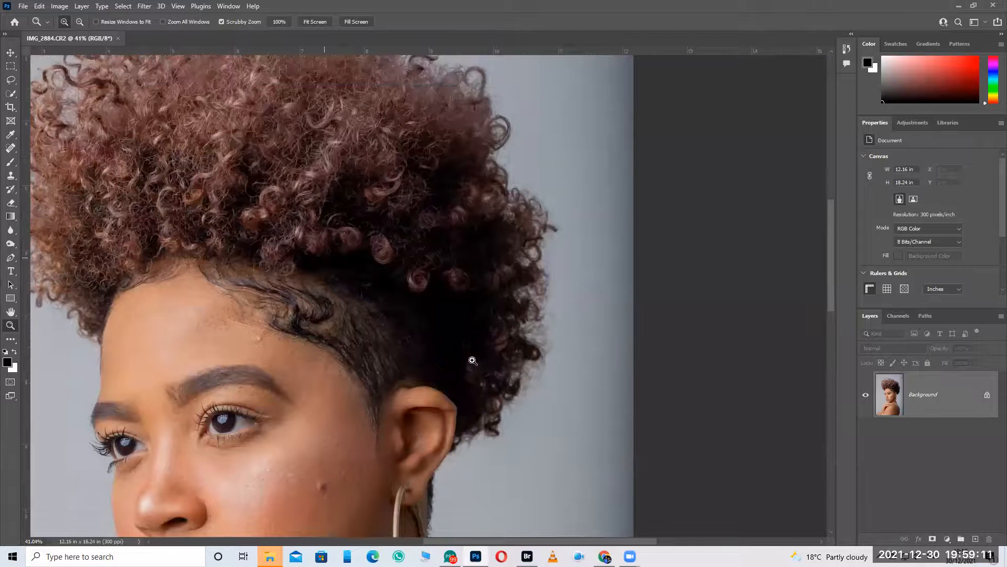
{"action": "scroll", "coordinate": [476, 365], "scroll_direction": "down", "scroll_amount": 4}
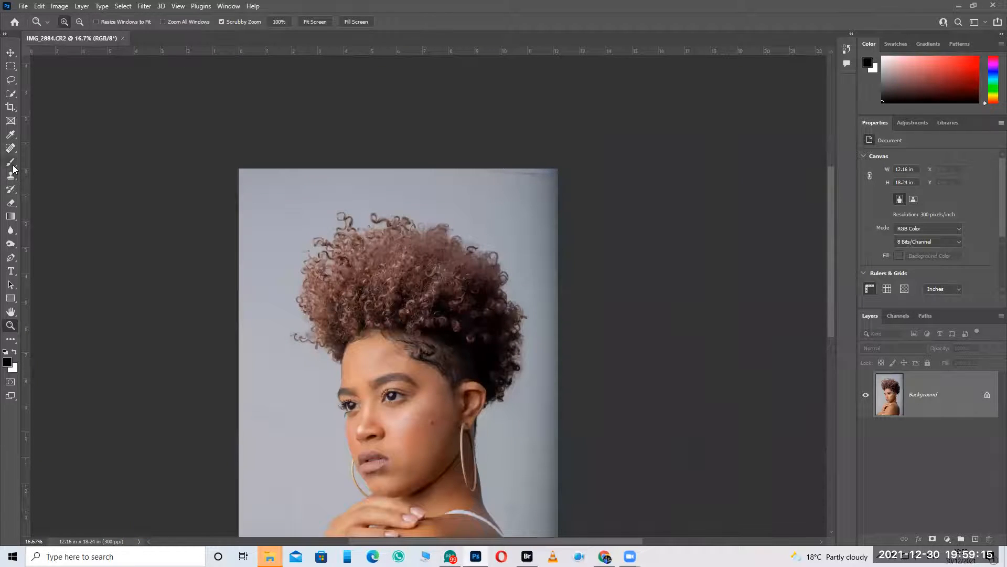
Select the woman automatically with Select Subject and turn the selection into a layer mask.
{"action": "left_click", "coordinate": [13, 164]}
{"action": "left_click", "coordinate": [11, 93]}
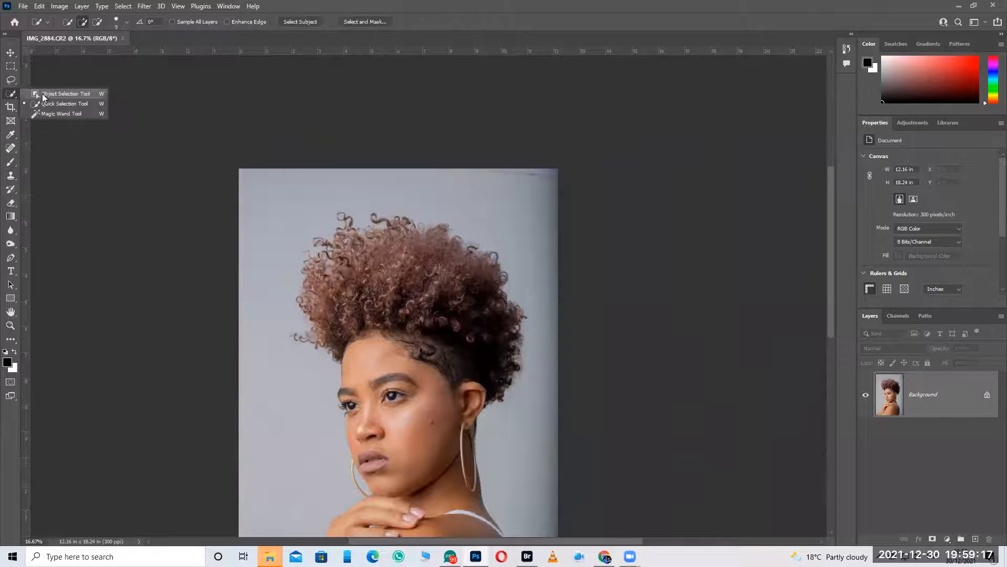
{"action": "left_click", "coordinate": [42, 94]}
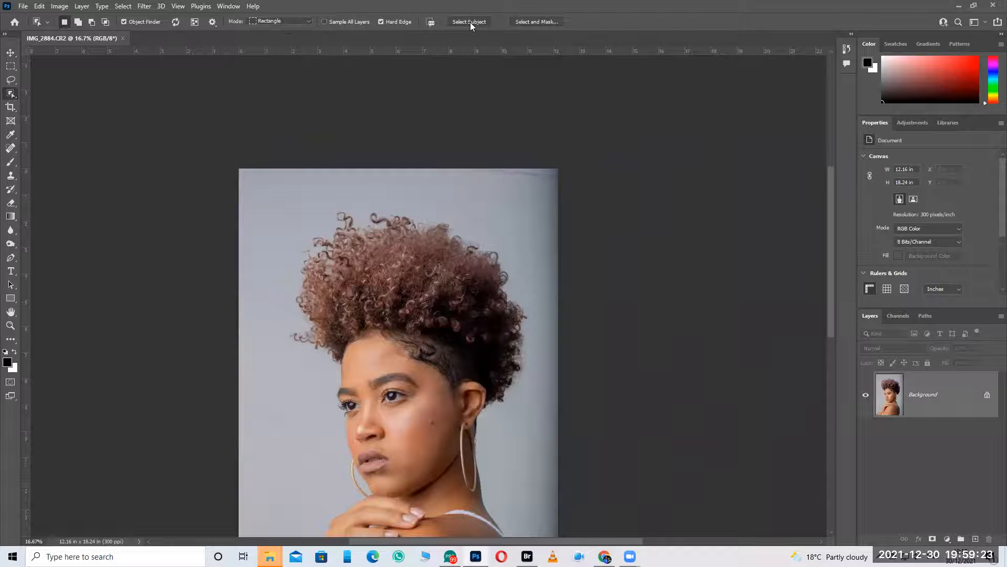
{"action": "left_click", "coordinate": [470, 22]}
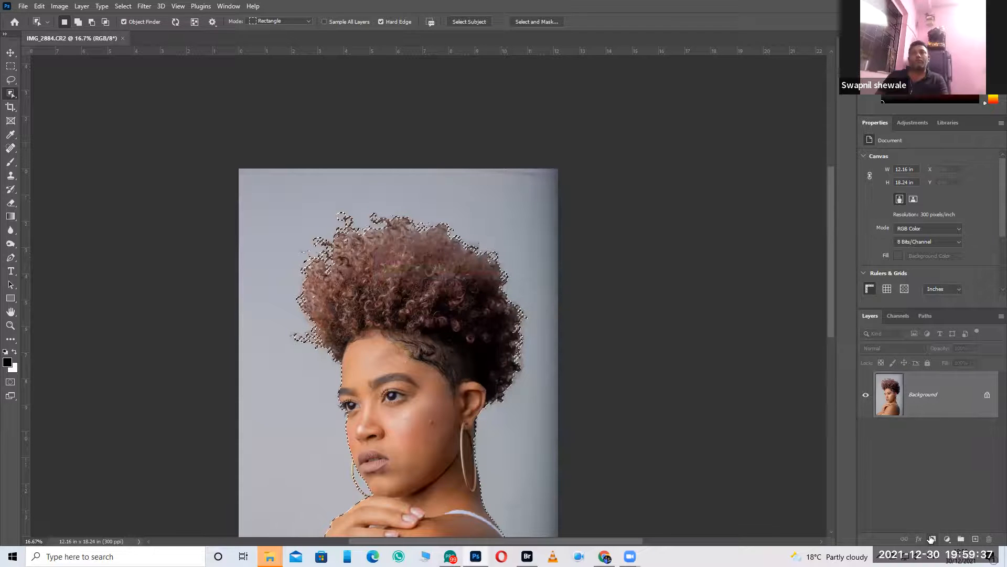
{"action": "left_click", "coordinate": [931, 538]}
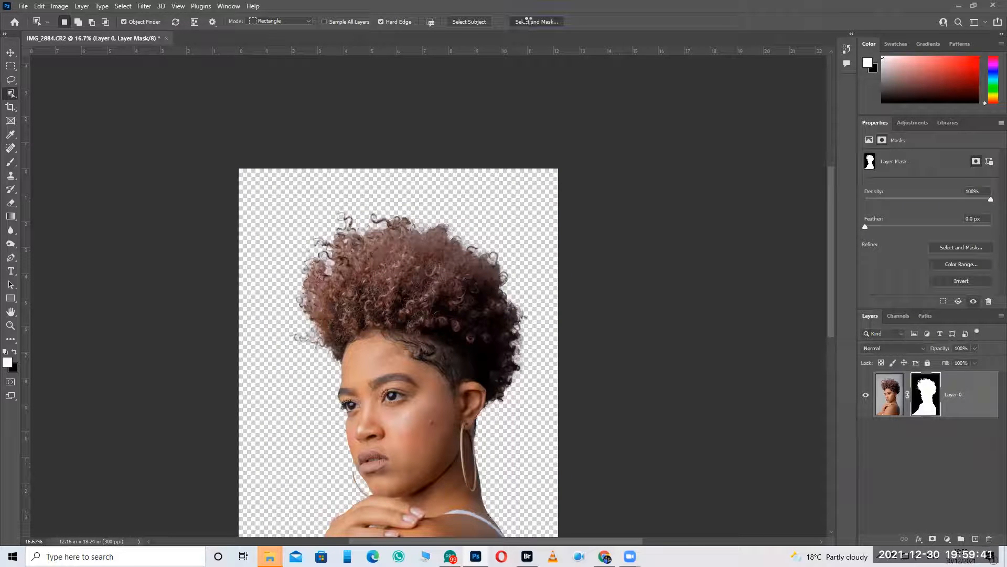
Refine the curly edges of the layer mask with Refine Hair in Select and Mask and apply the result.
{"action": "left_click", "coordinate": [528, 21]}
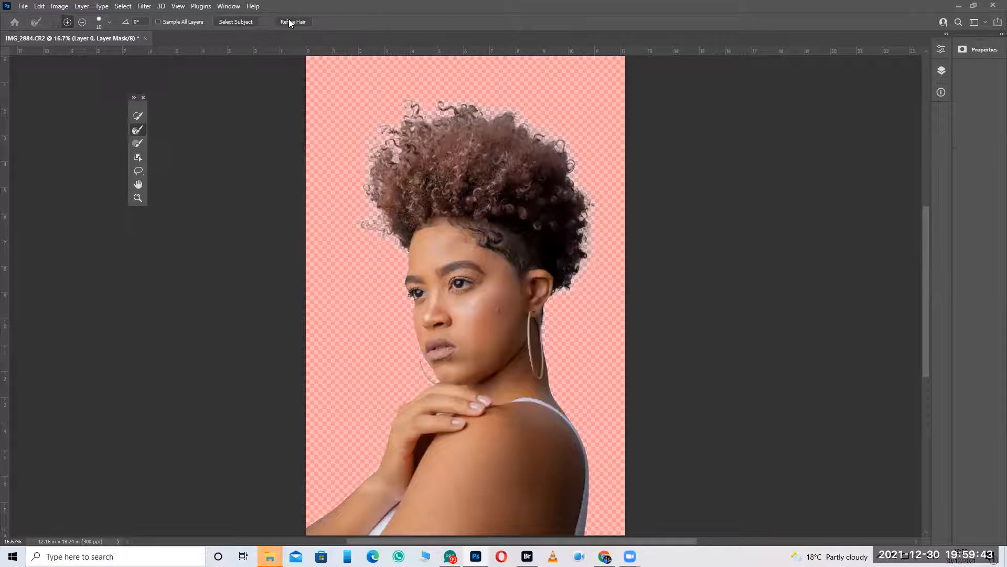
{"action": "left_click", "coordinate": [289, 21]}
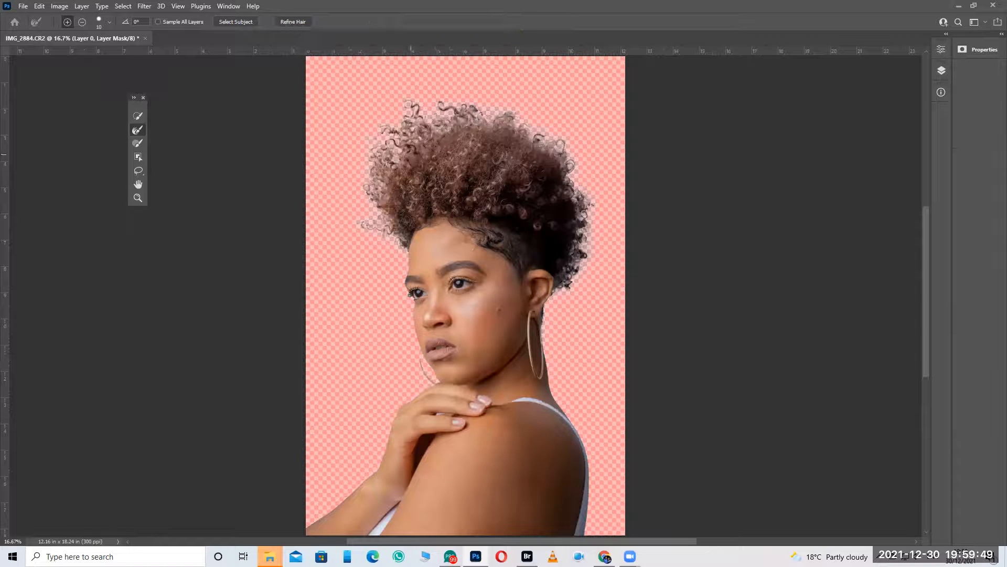
{"action": "key", "text": "Return"}
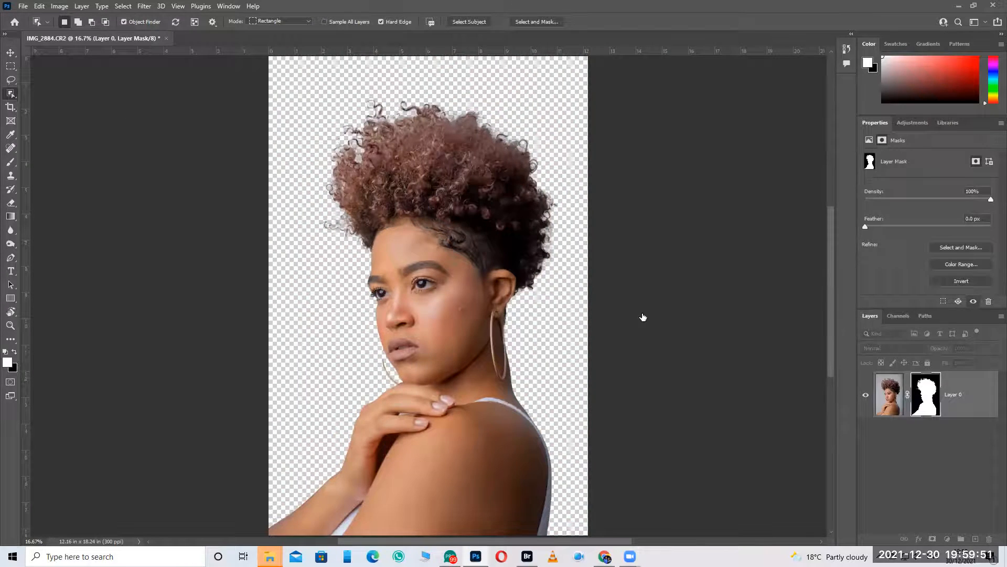
Add a Solid Color fill layer beneath the cut-out portrait with the muted brown-grey colour 746565.
{"action": "key", "text": "ctrl+shift+n"}
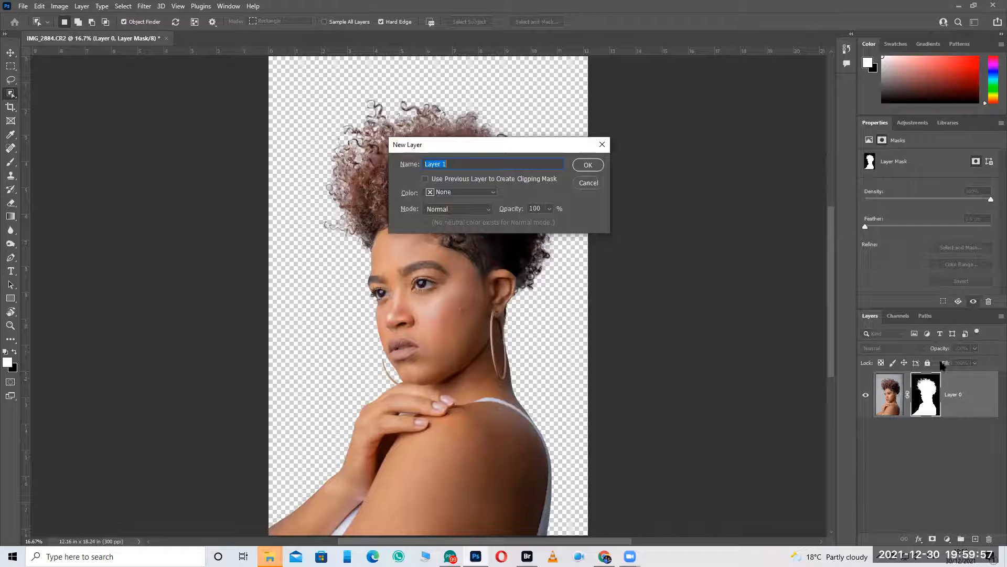
{"action": "key", "text": "Return"}
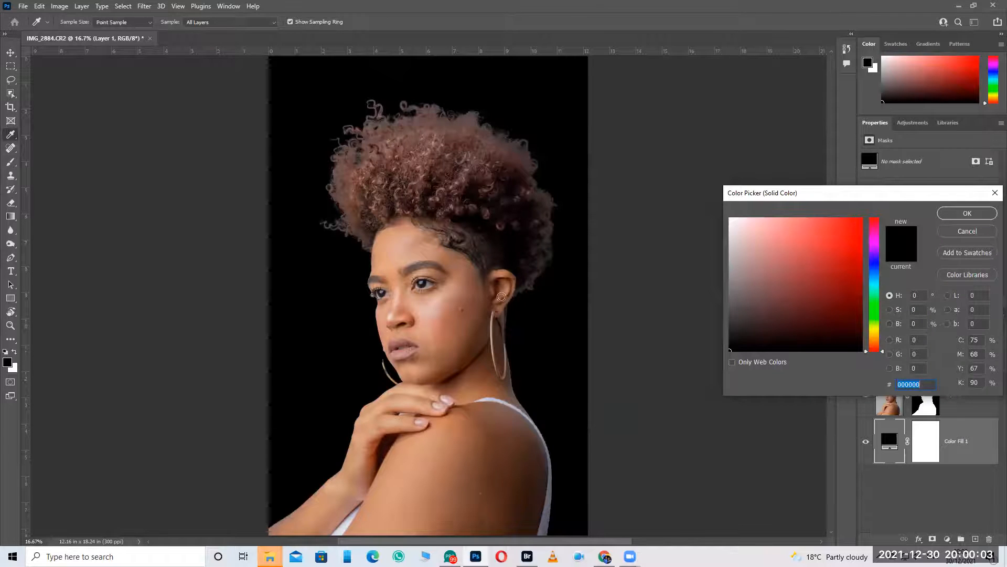
{"action": "left_click_drag", "start_coordinate": [857, 193], "coordinate": [581, 199]}
{"action": "left_click", "coordinate": [470, 297]}
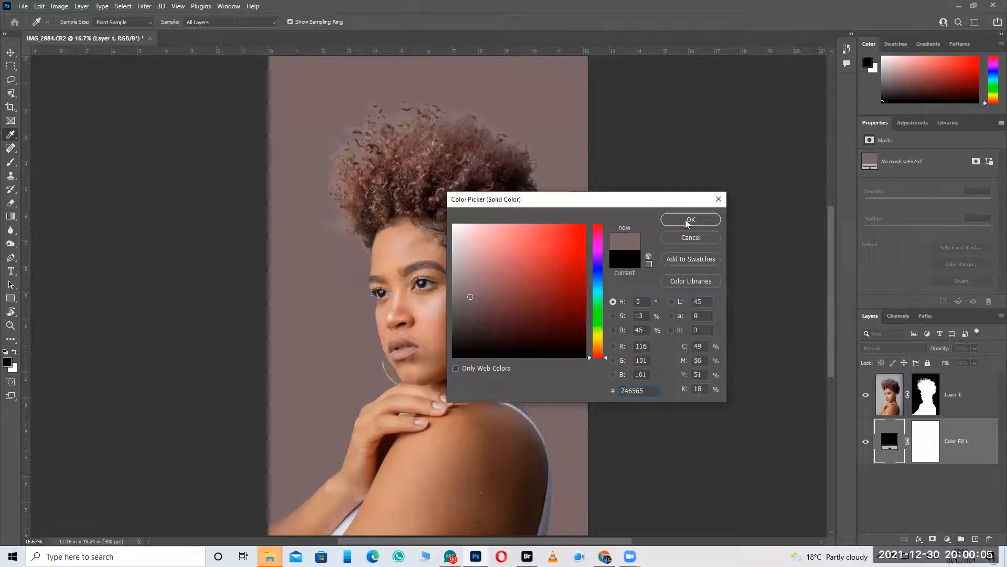
{"action": "key", "text": "Return"}
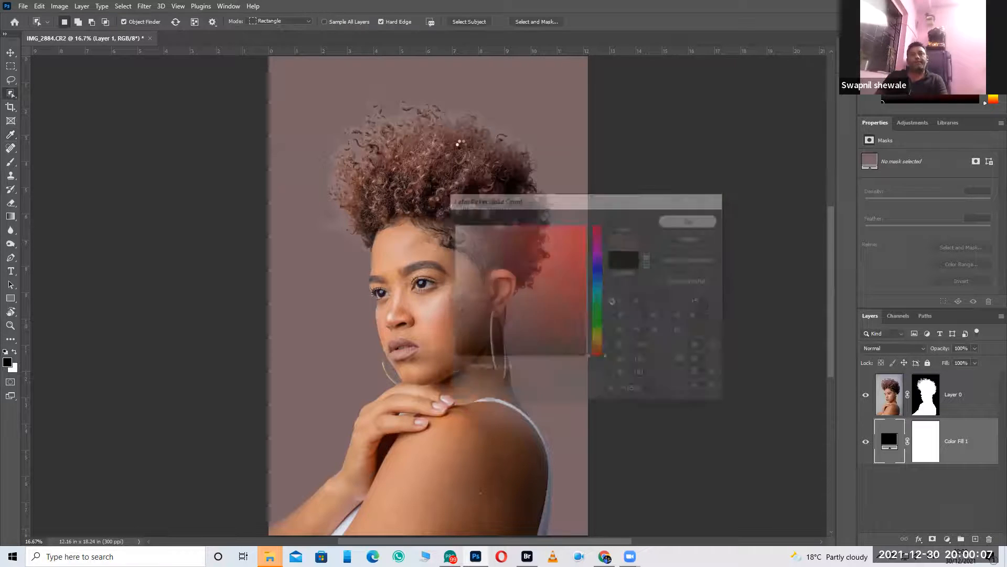
Display Layer 0's mask on its own and enlarge it to examine the hair outline.
{"action": "left_click", "coordinate": [923, 403]}
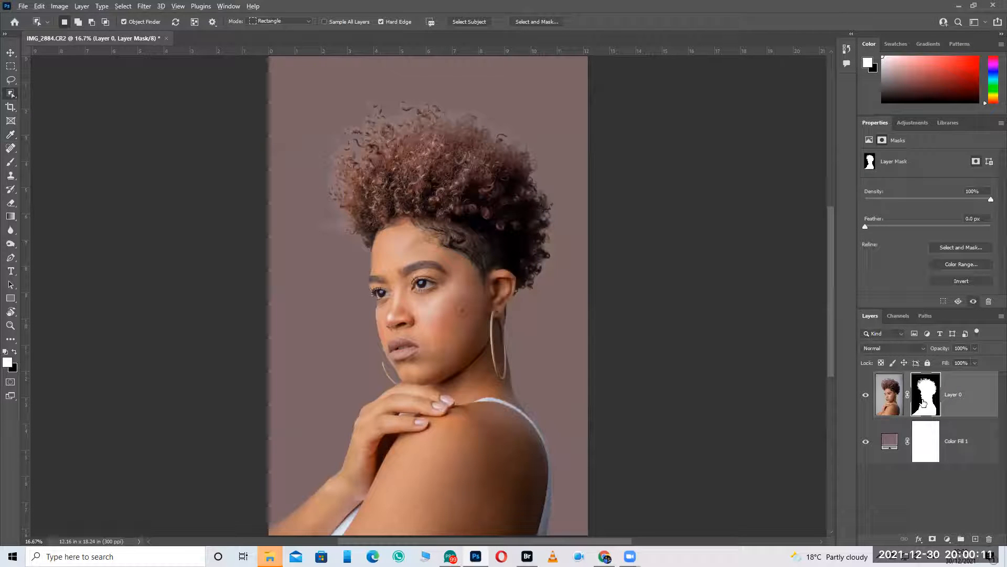
{"action": "left_click", "coordinate": [923, 402], "text": "alt"}
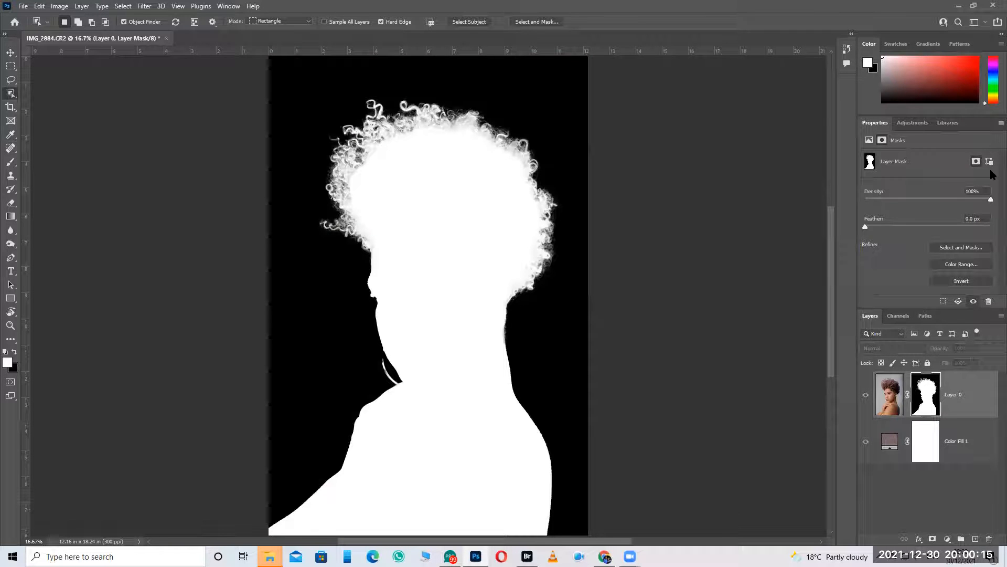
{"action": "key", "text": "z"}
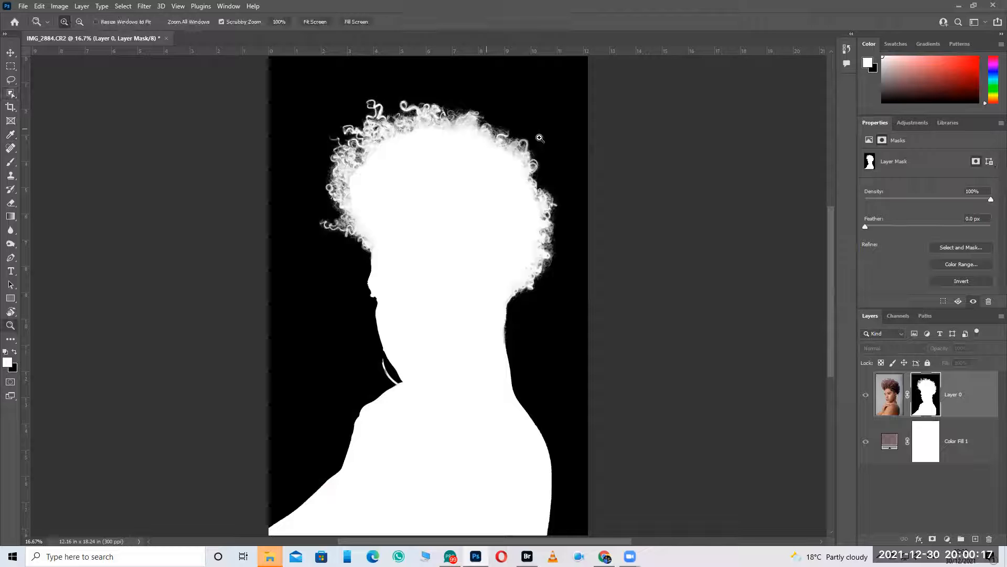
{"action": "left_click", "coordinate": [548, 226]}
Burn the grey curl edges on both sides of the mask with a 600 px brush, Midtones, 60% exposure, and return to the image.
{"action": "left_click", "coordinate": [11, 245]}
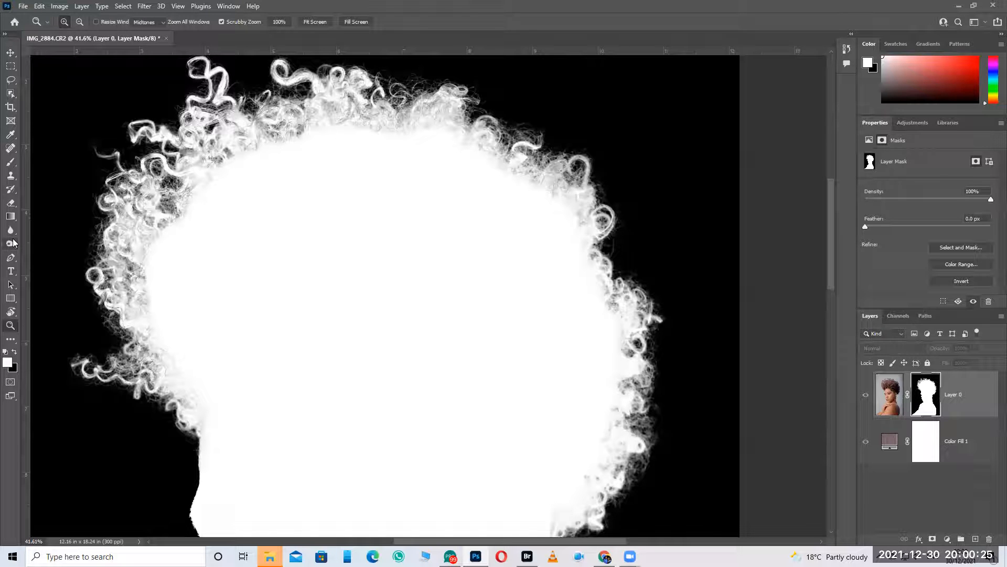
{"action": "left_click", "coordinate": [227, 22]}
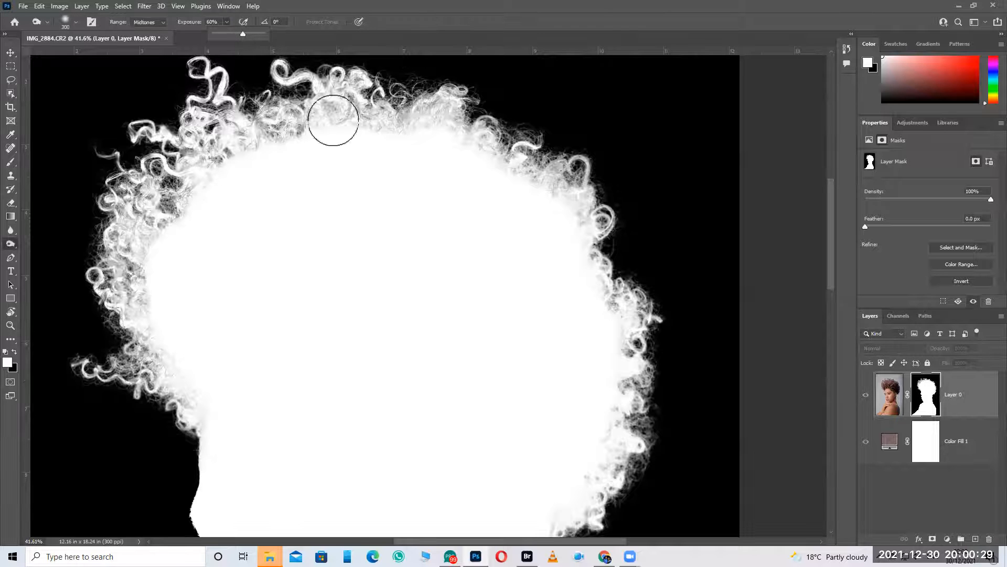
{"action": "key", "text": "bracketright"}
{"action": "key", "text": "bracketright"}
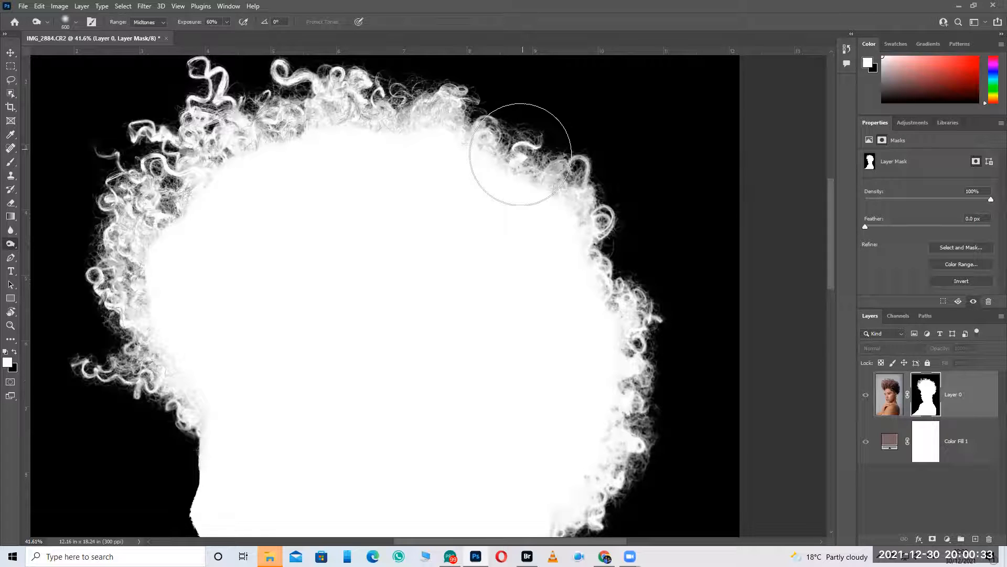
{"action": "mouse_move", "coordinate": [521, 154]}
{"action": "left_mouse_down"}
{"action": "mouse_move", "coordinate": [573, 180]}
{"action": "mouse_move", "coordinate": [592, 273]}
{"action": "mouse_move", "coordinate": [589, 252]}
{"action": "mouse_move", "coordinate": [636, 334]}
{"action": "mouse_move", "coordinate": [625, 301]}
{"action": "mouse_move", "coordinate": [629, 198]}
{"action": "mouse_move", "coordinate": [604, 215]}
{"action": "mouse_move", "coordinate": [604, 207]}
{"action": "mouse_move", "coordinate": [575, 212]}
{"action": "mouse_move", "coordinate": [584, 209]}
{"action": "left_mouse_up"}
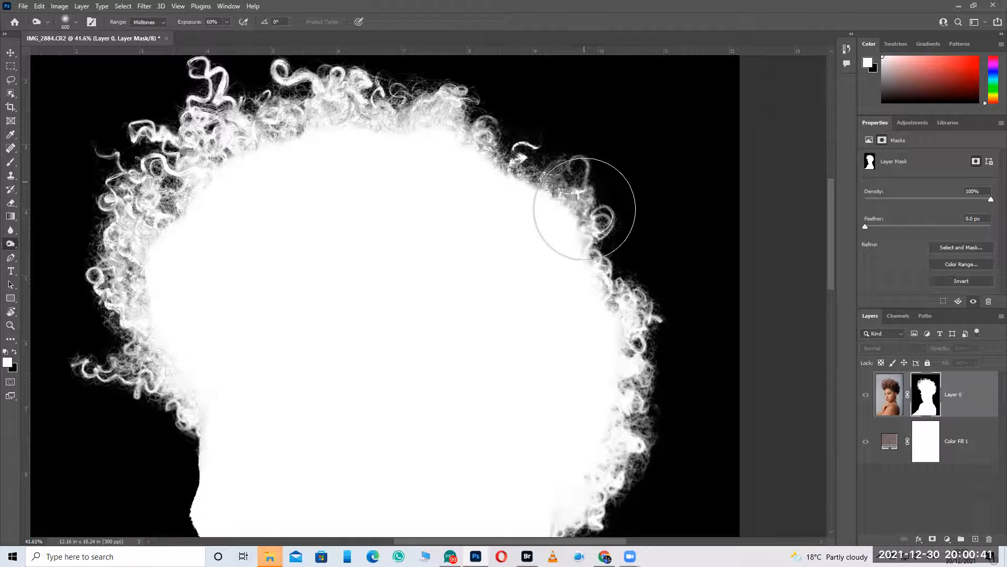
{"action": "mouse_move", "coordinate": [134, 247]}
{"action": "left_mouse_down"}
{"action": "mouse_move", "coordinate": [125, 213]}
{"action": "mouse_move", "coordinate": [134, 226]}
{"action": "mouse_move", "coordinate": [134, 246]}
{"action": "mouse_move", "coordinate": [106, 197]}
{"action": "mouse_move", "coordinate": [121, 245]}
{"action": "mouse_move", "coordinate": [114, 258]}
{"action": "mouse_move", "coordinate": [97, 227]}
{"action": "mouse_move", "coordinate": [129, 291]}
{"action": "mouse_move", "coordinate": [102, 268]}
{"action": "mouse_move", "coordinate": [122, 311]}
{"action": "mouse_move", "coordinate": [102, 193]}
{"action": "mouse_move", "coordinate": [88, 311]}
{"action": "mouse_move", "coordinate": [148, 396]}
{"action": "mouse_move", "coordinate": [130, 400]}
{"action": "mouse_move", "coordinate": [126, 363]}
{"action": "left_mouse_up"}
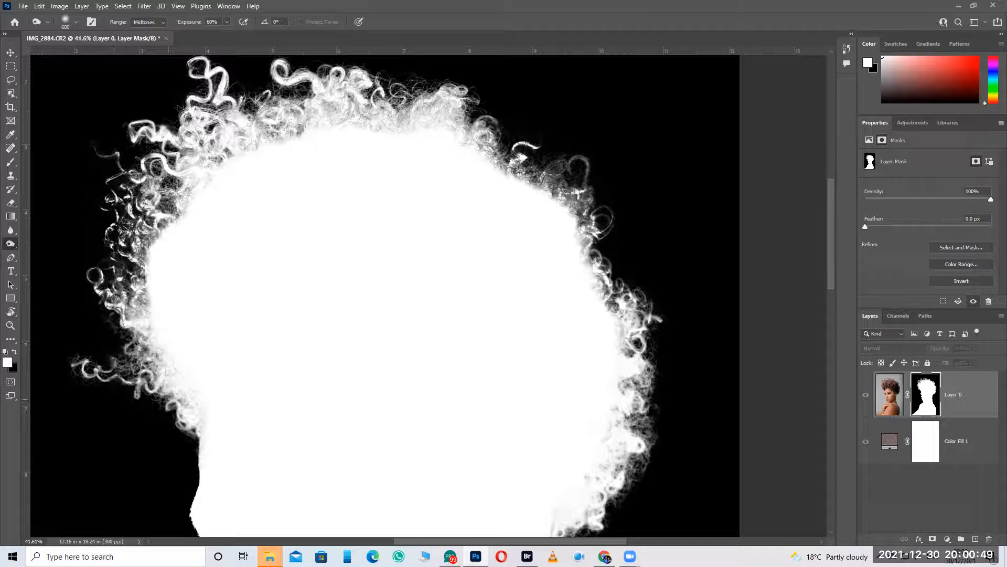
{"action": "left_click", "coordinate": [926, 394], "text": "alt"}
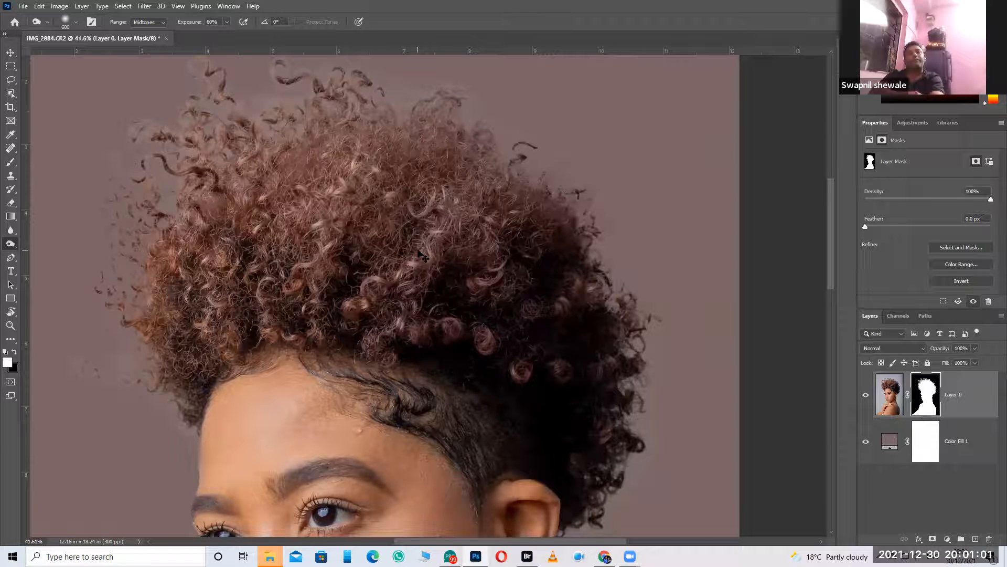
Duplicate the masked portrait layer, Layer 0, with the image viewed at 12.5%.
{"action": "key", "text": "ctrl+minus"}
{"action": "key", "text": "ctrl+minus"}
{"action": "key", "text": "ctrl+minus"}
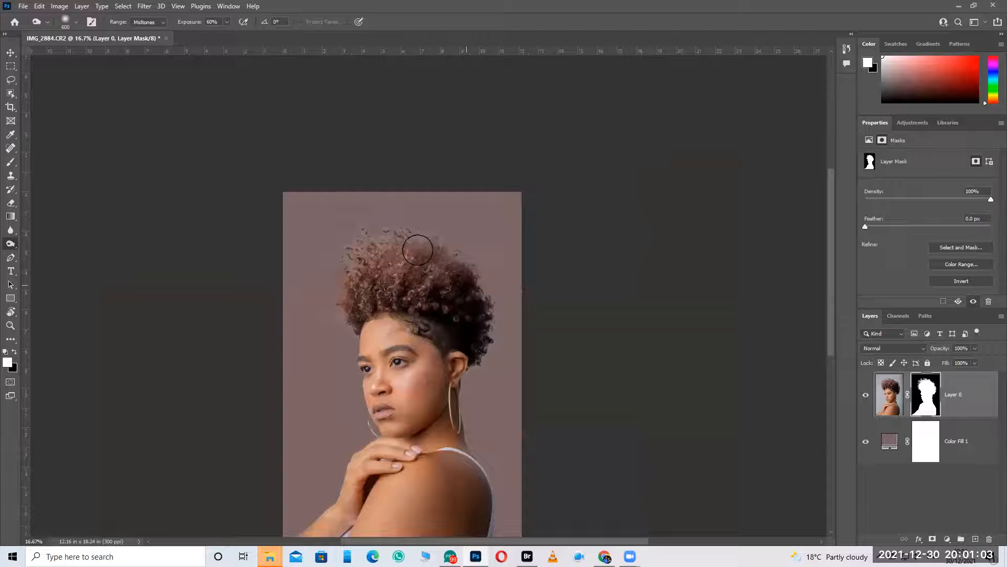
{"action": "key", "text": "ctrl+minus"}
{"action": "left_click", "coordinate": [989, 400]}
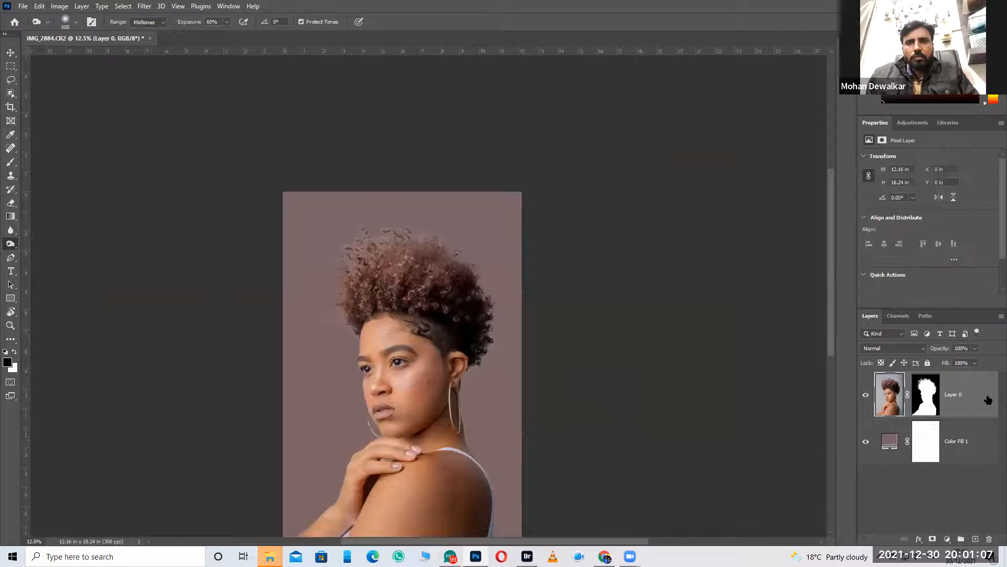
{"action": "key", "text": "ctrl+j"}
Paint white around the curls on the lower Layer 0's mask with a soft brush enlarged to about 2100 px.
{"action": "key", "text": "x"}
{"action": "left_click", "coordinate": [926, 441]}
{"action": "key", "text": "b"}
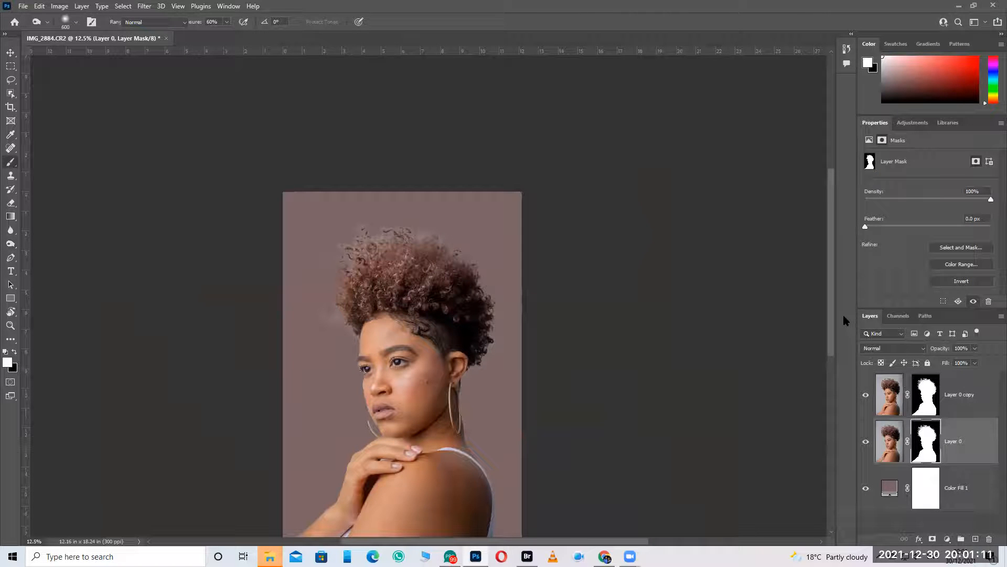
{"action": "key", "text": "bracketright"}
{"action": "key", "text": "bracketright"}
{"action": "key", "text": "bracketright"}
{"action": "key", "text": "bracketright"}
{"action": "key", "text": "bracketright"}
{"action": "key", "text": "bracketright"}
{"action": "key", "text": "bracketright"}
{"action": "key", "text": "bracketright"}
{"action": "key", "text": "bracketright"}
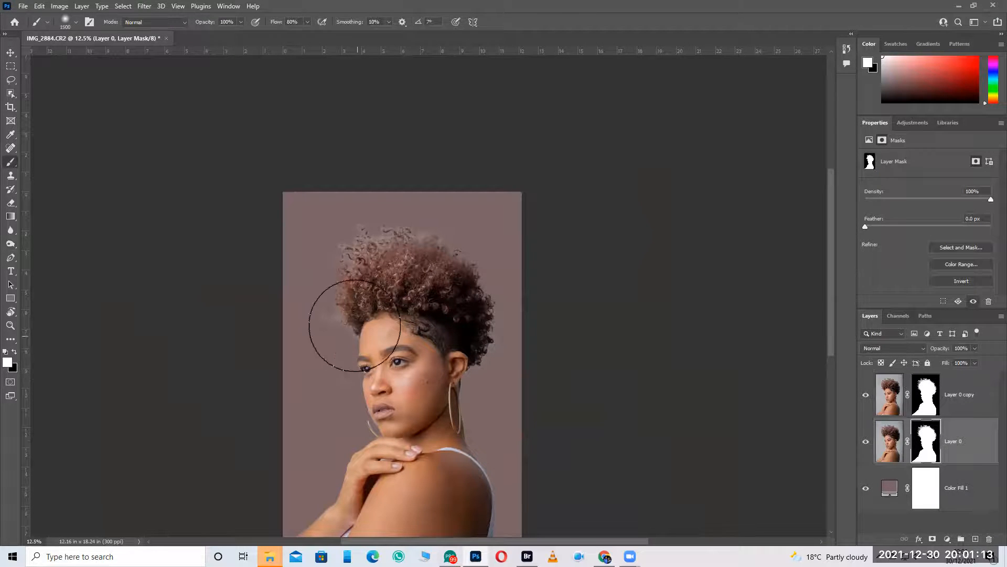
{"action": "mouse_move", "coordinate": [345, 326]}
{"action": "left_mouse_down"}
{"action": "mouse_move", "coordinate": [387, 269]}
{"action": "mouse_move", "coordinate": [468, 295]}
{"action": "mouse_move", "coordinate": [286, 297]}
{"action": "mouse_move", "coordinate": [416, 283]}
{"action": "mouse_move", "coordinate": [336, 255]}
{"action": "left_mouse_up"}
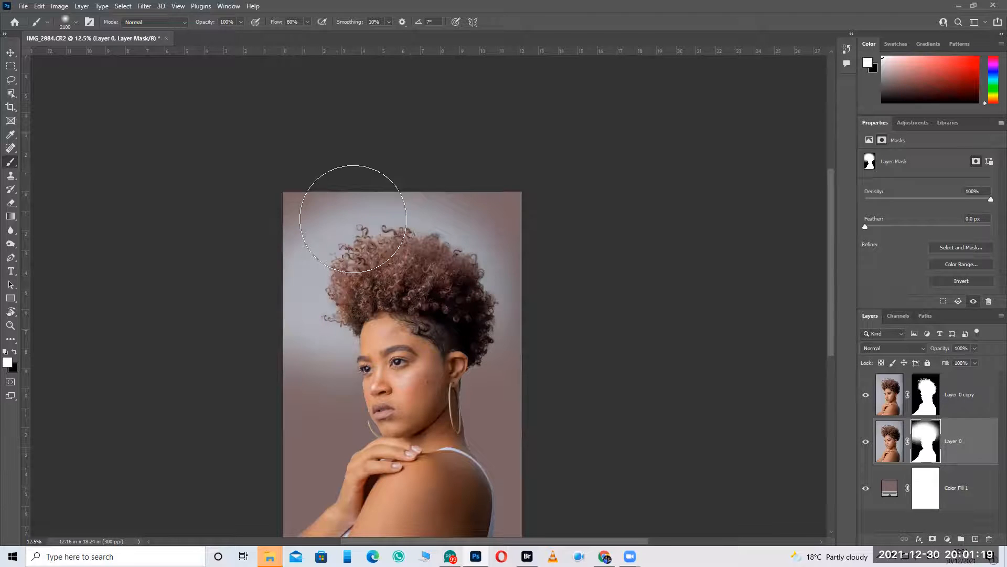
Raise the brush flow to 100% and paint more white around the hair on Layer 0's mask.
{"action": "left_click", "coordinate": [308, 22]}
{"action": "left_click", "coordinate": [308, 23]}
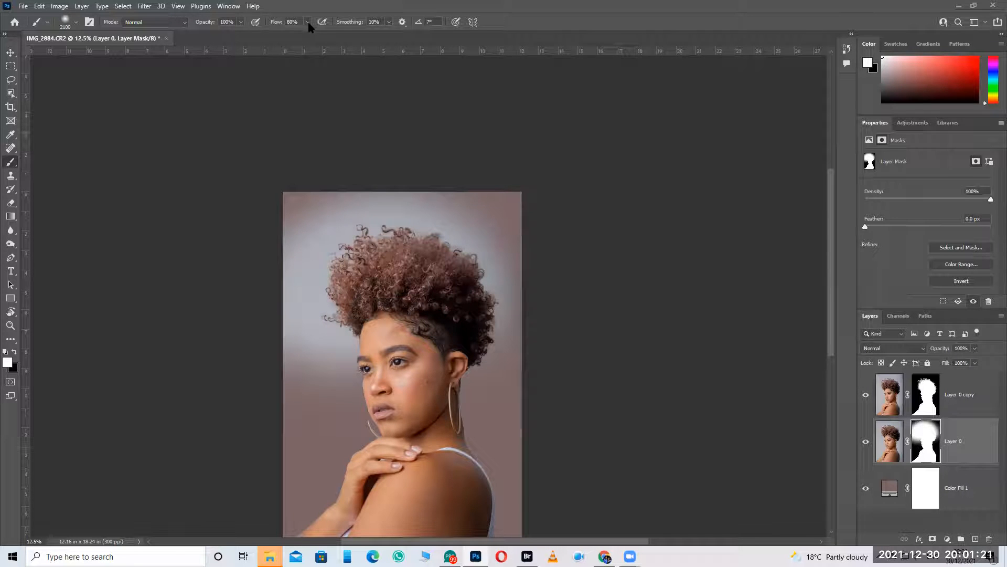
{"action": "left_click", "coordinate": [308, 23]}
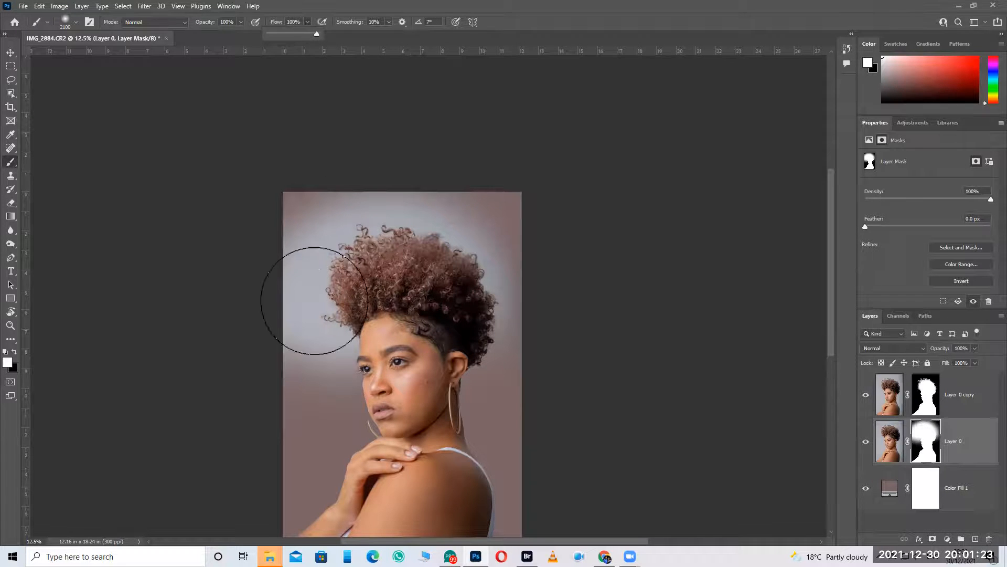
{"action": "left_click", "coordinate": [361, 258]}
{"action": "mouse_move", "coordinate": [468, 300]}
{"action": "left_mouse_down"}
{"action": "mouse_move", "coordinate": [468, 270]}
{"action": "mouse_move", "coordinate": [575, 334]}
{"action": "left_mouse_up"}
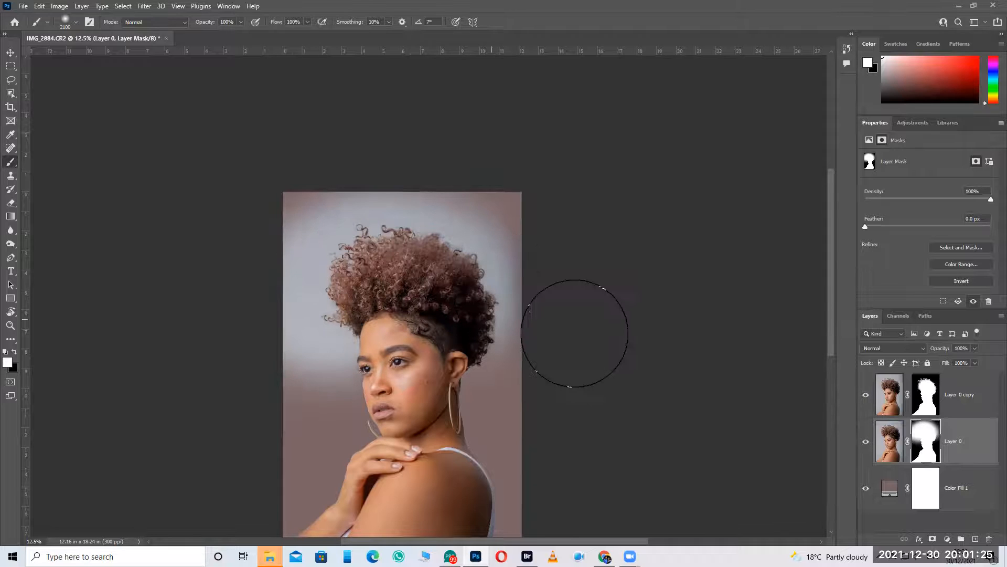
Set the blend mode of the lower portrait layer, Layer 0, to Multiply.
{"action": "left_click", "coordinate": [889, 441]}
{"action": "left_click", "coordinate": [892, 348]}
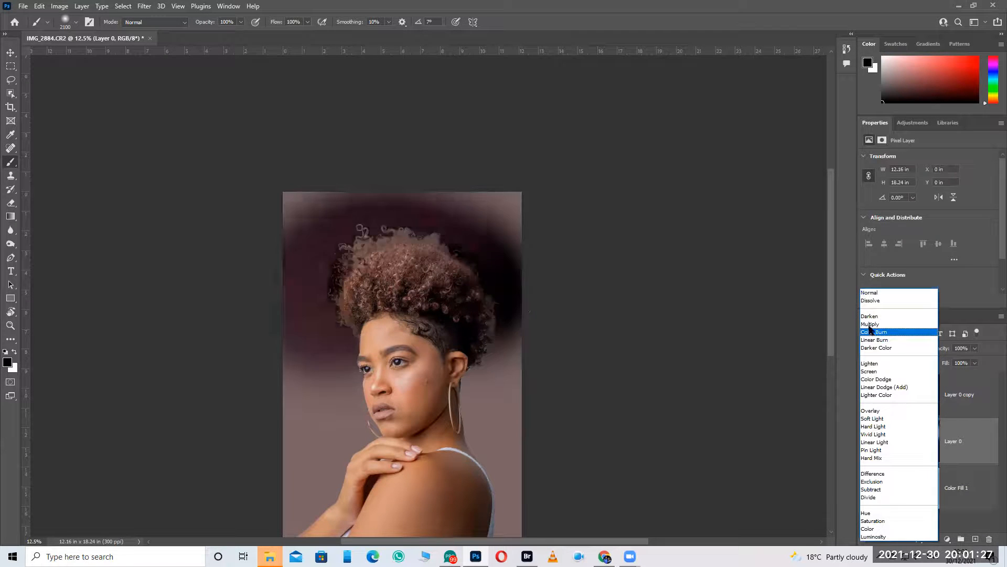
{"action": "key", "text": "Escape"}
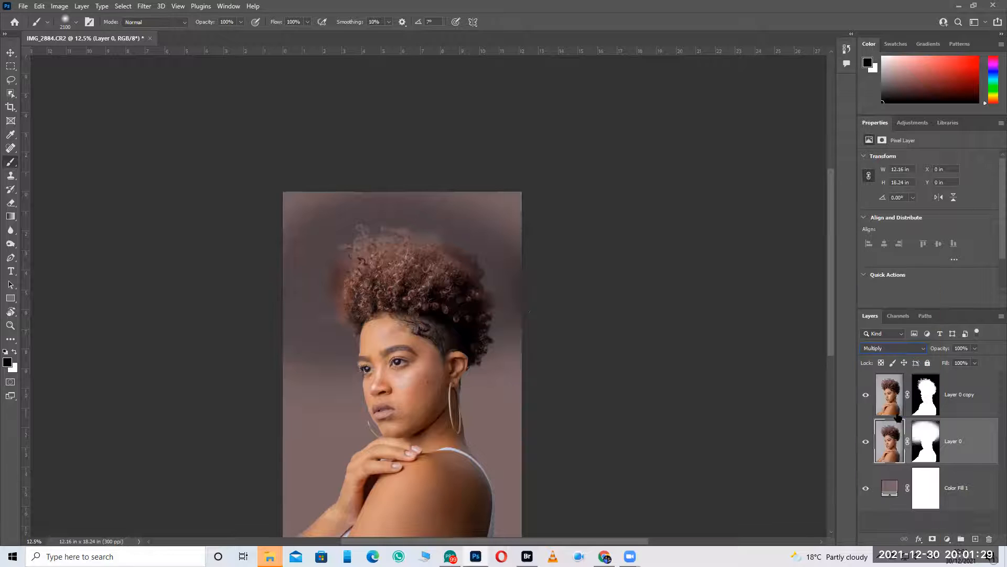
Paint black over the hair and its edges on Layer 0 copy's mask with the 2100 px brush, undoing unwanted strokes.
{"action": "key", "text": "x"}
{"action": "left_click", "coordinate": [922, 407]}
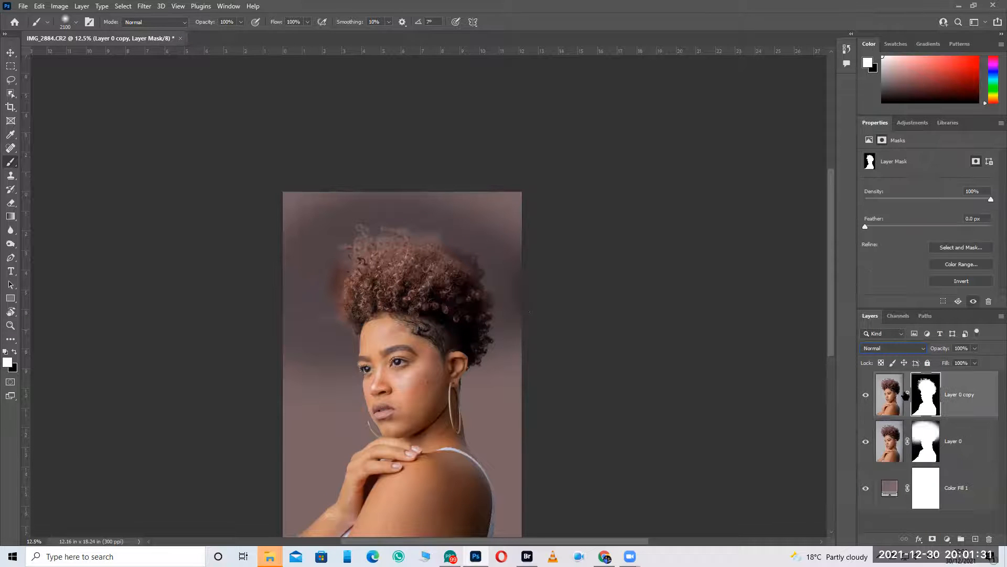
{"action": "mouse_move", "coordinate": [315, 218]}
{"action": "left_mouse_down"}
{"action": "mouse_move", "coordinate": [376, 250]}
{"action": "mouse_move", "coordinate": [358, 189]}
{"action": "mouse_move", "coordinate": [318, 154]}
{"action": "mouse_move", "coordinate": [327, 175]}
{"action": "mouse_move", "coordinate": [362, 193]}
{"action": "mouse_move", "coordinate": [352, 218]}
{"action": "mouse_move", "coordinate": [446, 203]}
{"action": "mouse_move", "coordinate": [355, 222]}
{"action": "mouse_move", "coordinate": [402, 210]}
{"action": "mouse_move", "coordinate": [361, 233]}
{"action": "mouse_move", "coordinate": [407, 218]}
{"action": "mouse_move", "coordinate": [373, 224]}
{"action": "mouse_move", "coordinate": [471, 227]}
{"action": "mouse_move", "coordinate": [517, 269]}
{"action": "mouse_move", "coordinate": [537, 323]}
{"action": "mouse_move", "coordinate": [504, 211]}
{"action": "mouse_move", "coordinate": [338, 193]}
{"action": "mouse_move", "coordinate": [308, 258]}
{"action": "left_mouse_up"}
{"action": "key", "text": "x"}
{"action": "key", "text": "ctrl+z"}
{"action": "key", "text": "ctrl+z"}
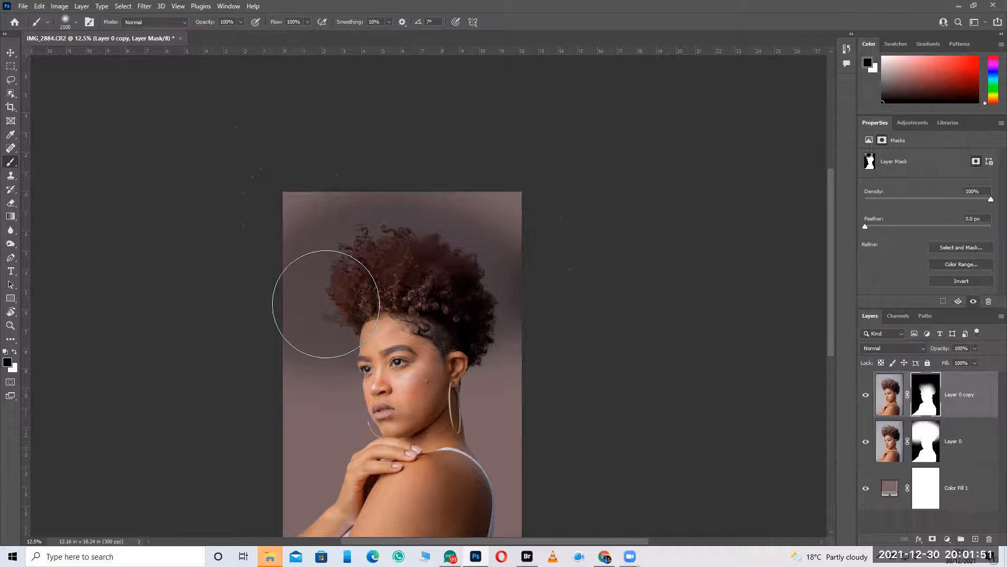
Check the blended curls up close, hide Layer 0 copy and set Layer 0's blend mode to Normal.
{"action": "key", "text": "z"}
{"action": "left_click_drag", "start_coordinate": [302, 261], "coordinate": [333, 295]}
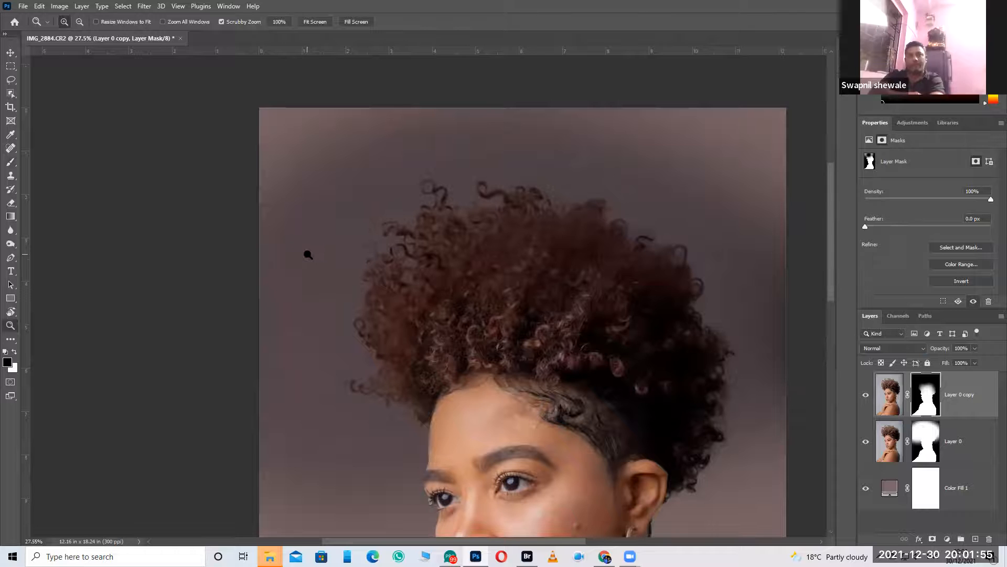
{"action": "left_click_drag", "start_coordinate": [301, 263], "coordinate": [277, 252]}
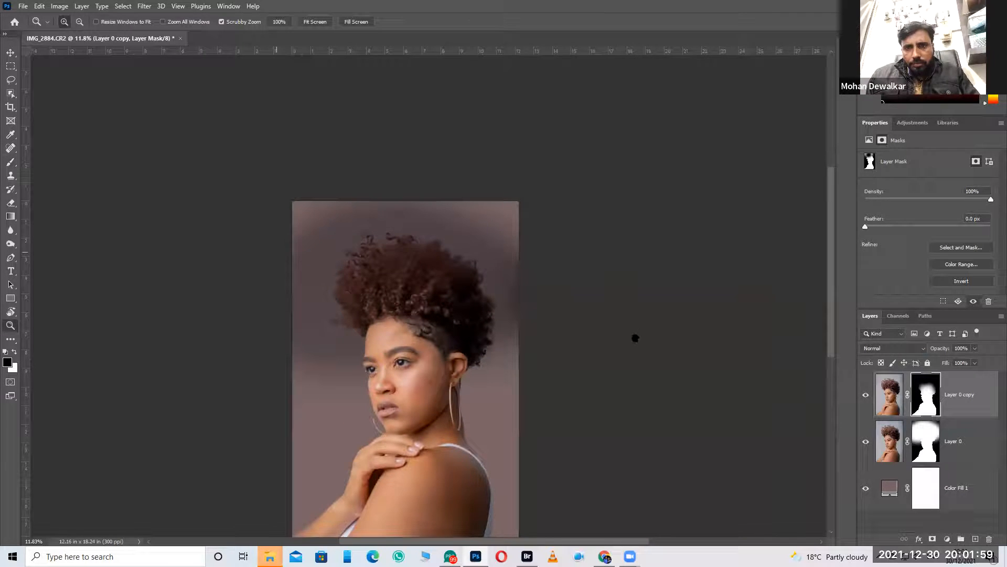
{"action": "left_click", "coordinate": [889, 441]}
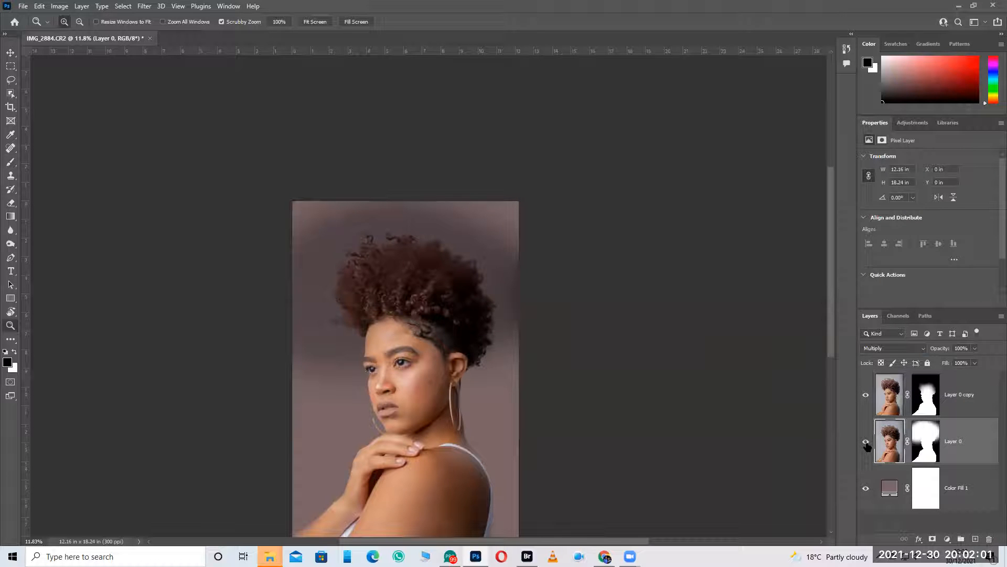
{"action": "left_click", "coordinate": [865, 396]}
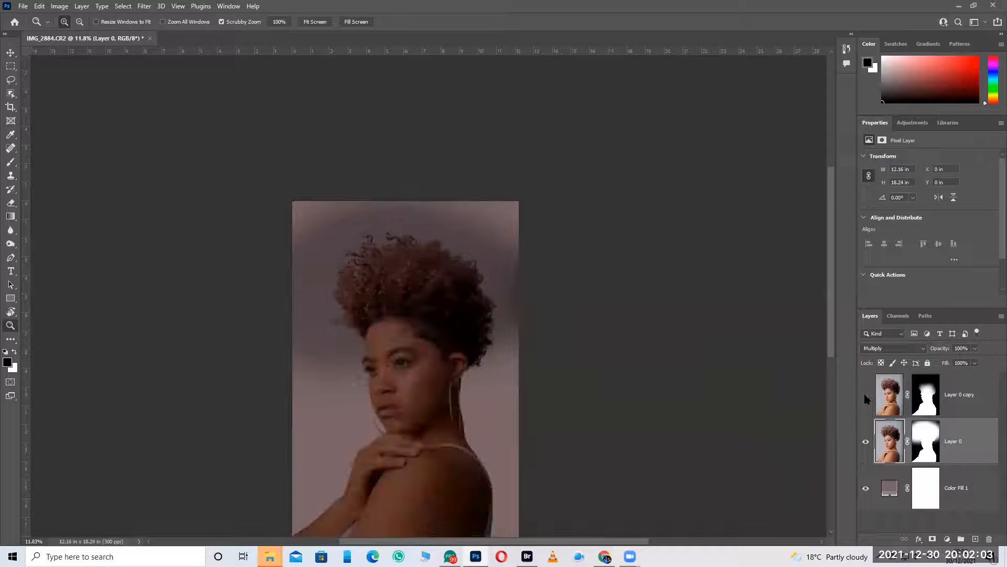
{"action": "left_click", "coordinate": [892, 348]}
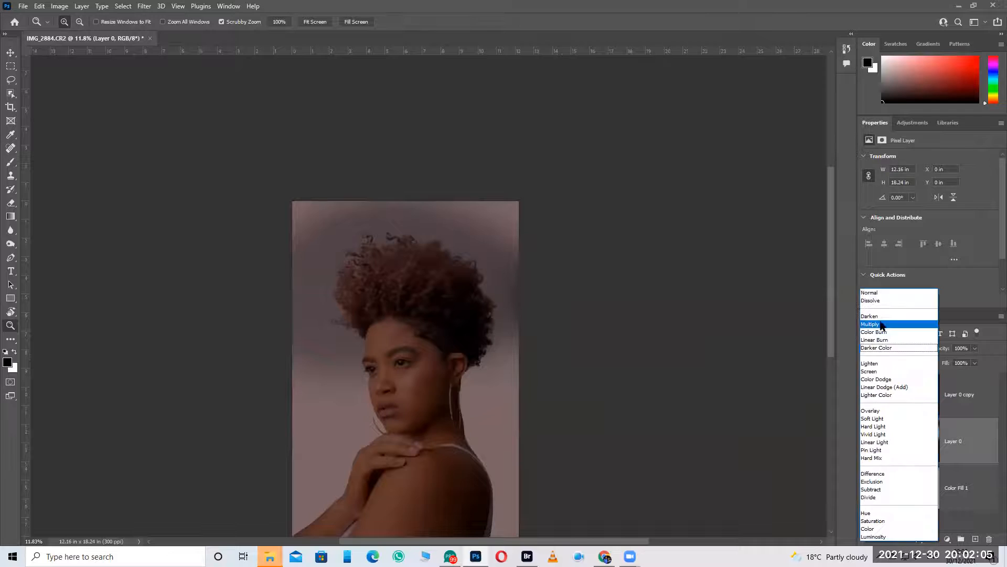
{"action": "left_click", "coordinate": [883, 293]}
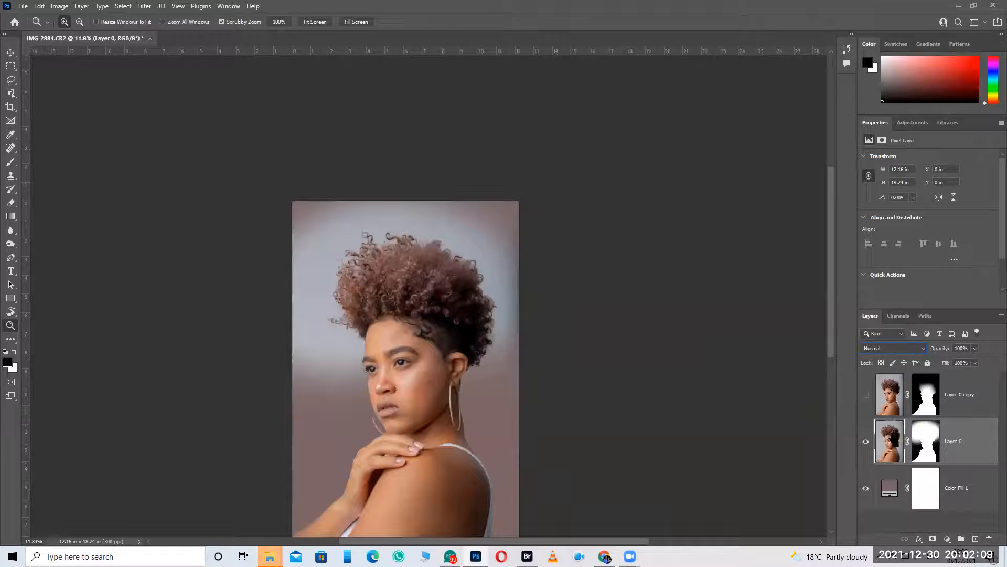
Apply Curves to Layer 0, sampling the grey backdrop on both sides of the hair as the white point.
{"action": "key", "text": "ctrl+m"}
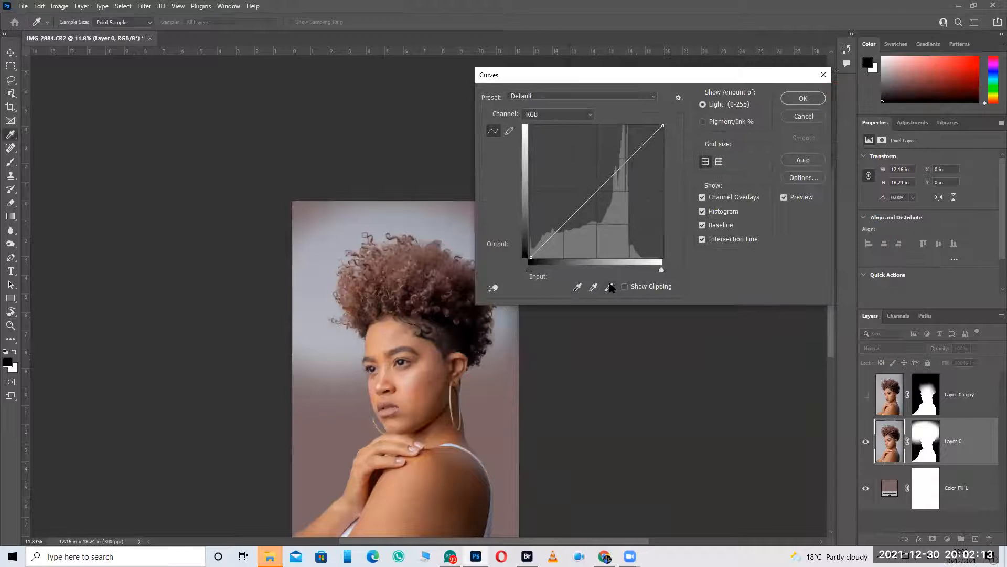
{"action": "left_click", "coordinate": [609, 287]}
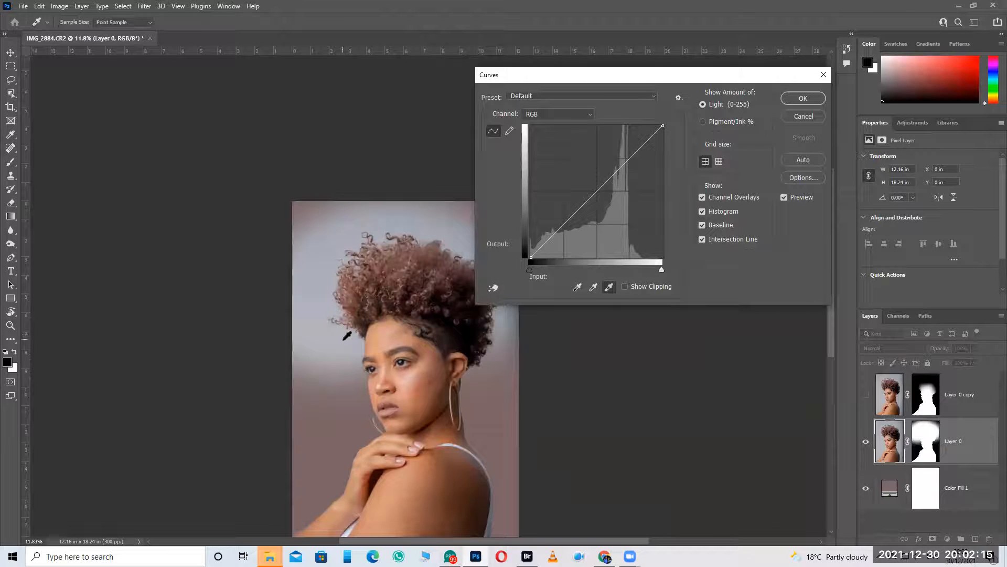
{"action": "left_click", "coordinate": [344, 339]}
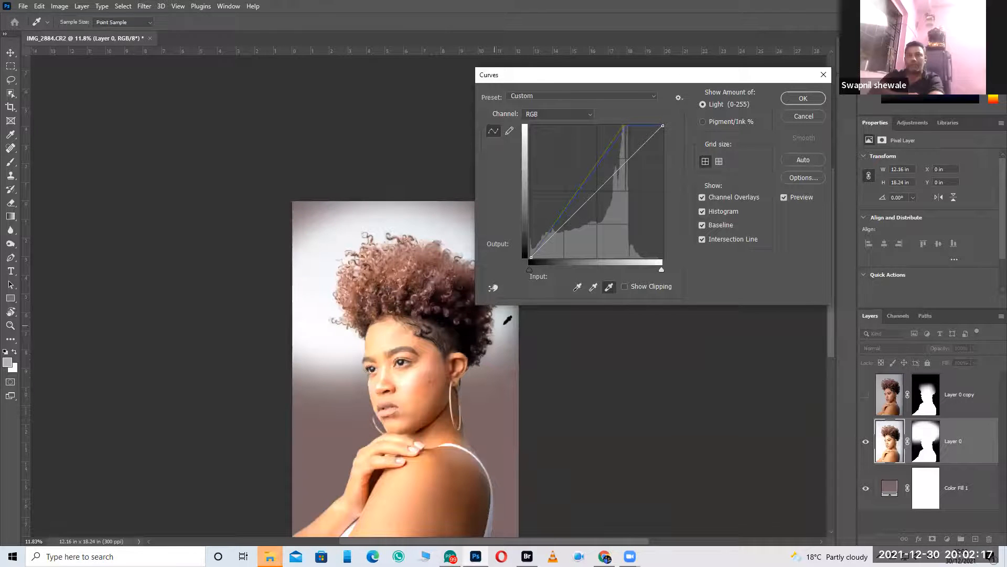
{"action": "left_click", "coordinate": [507, 320]}
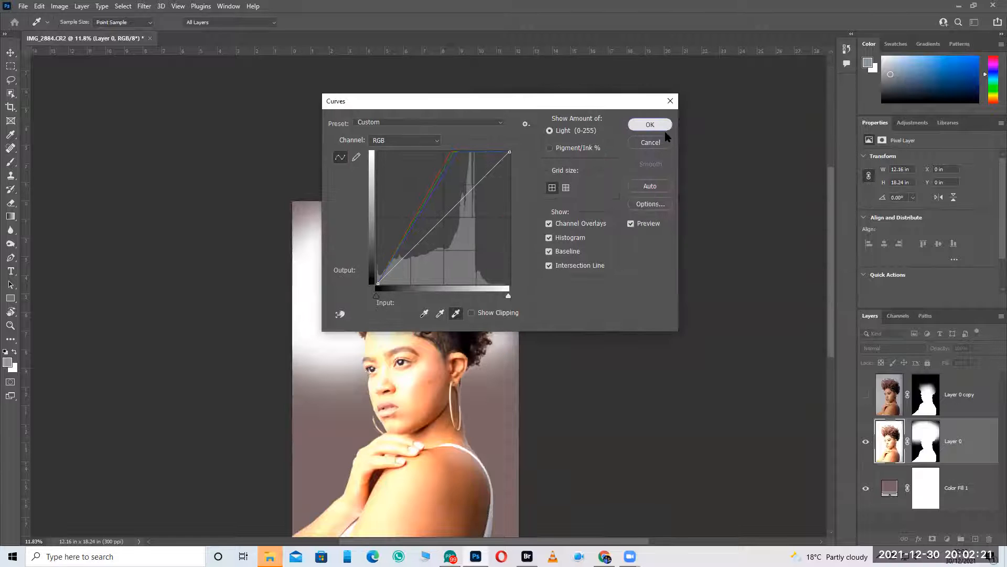
{"action": "key", "text": "Return"}
Set Layer 0's blend mode to Multiply and show Layer 0 copy again.
{"action": "left_click", "coordinate": [892, 348]}
{"action": "left_click", "coordinate": [882, 322]}
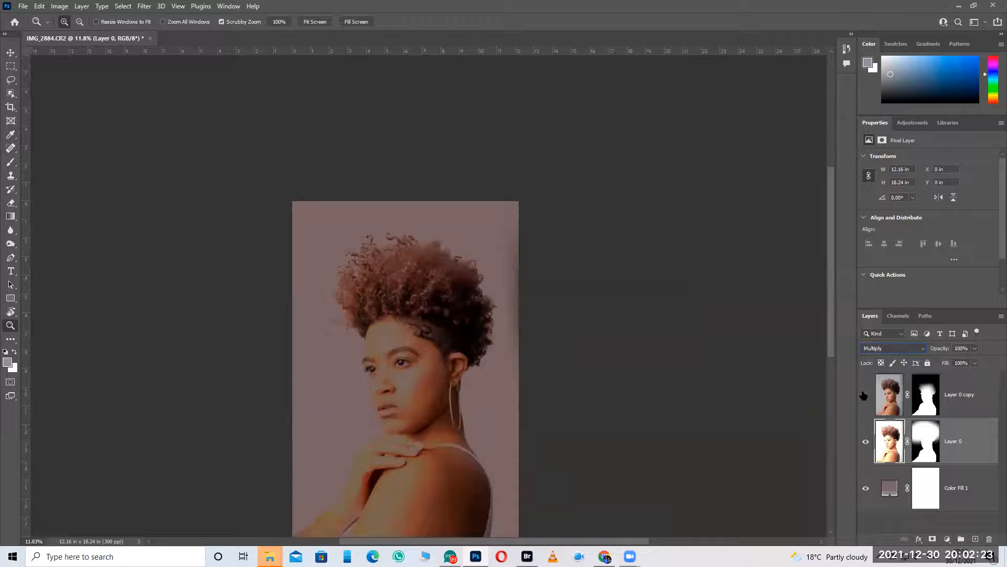
{"action": "left_click", "coordinate": [865, 395]}
{"action": "left_click", "coordinate": [866, 395]}
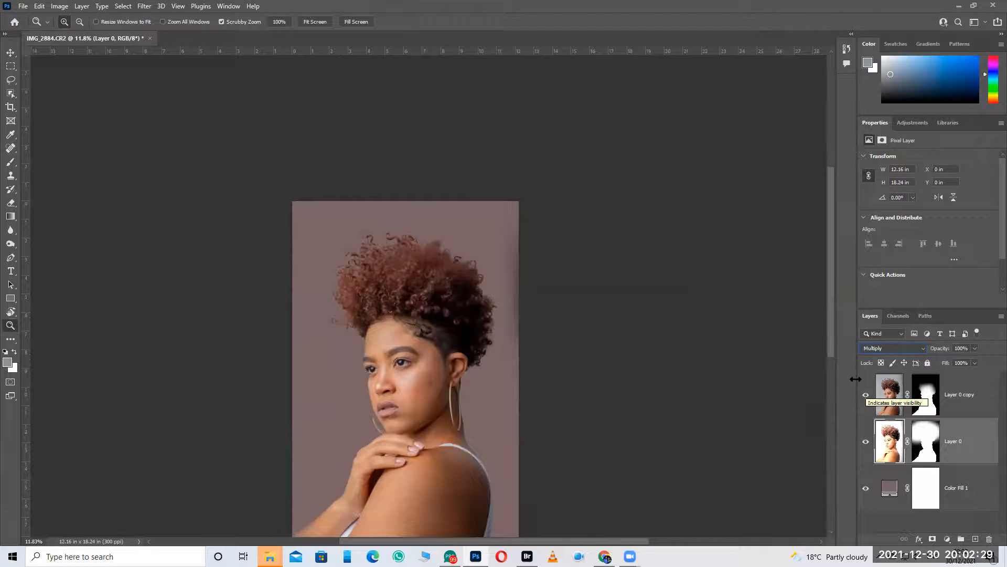
Change the Color Fill 1 backdrop to the darker grey-brown 665f5f.
{"action": "double_click", "coordinate": [890, 493]}
{"action": "left_click", "coordinate": [504, 264]}
{"action": "left_click_drag", "start_coordinate": [503, 264], "coordinate": [484, 242]}
{"action": "mouse_move", "coordinate": [481, 313]}
{"action": "left_mouse_down"}
{"action": "mouse_move", "coordinate": [466, 308]}
{"action": "mouse_move", "coordinate": [461, 288]}
{"action": "mouse_move", "coordinate": [461, 304]}
{"action": "left_mouse_up"}
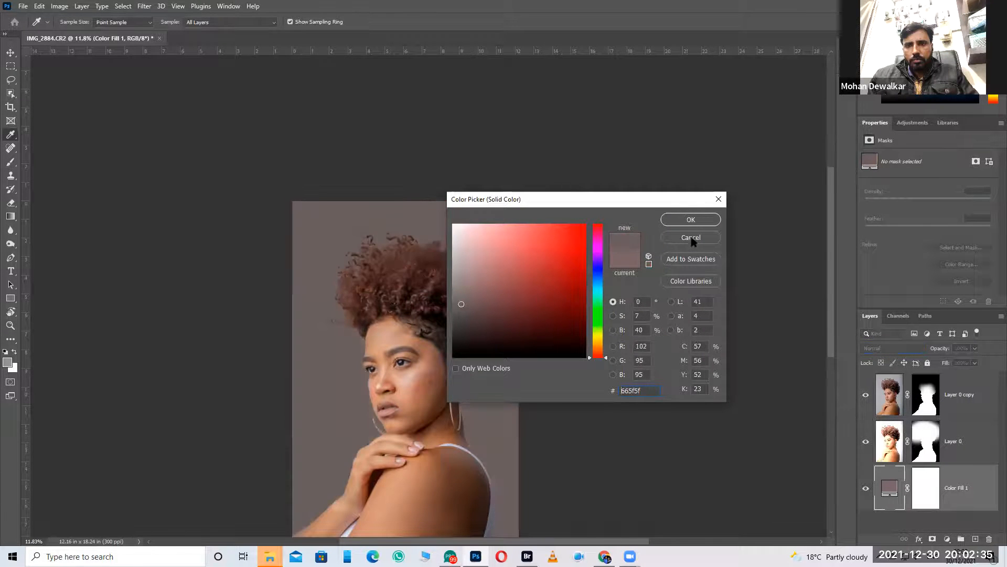
{"action": "left_click", "coordinate": [693, 219]}
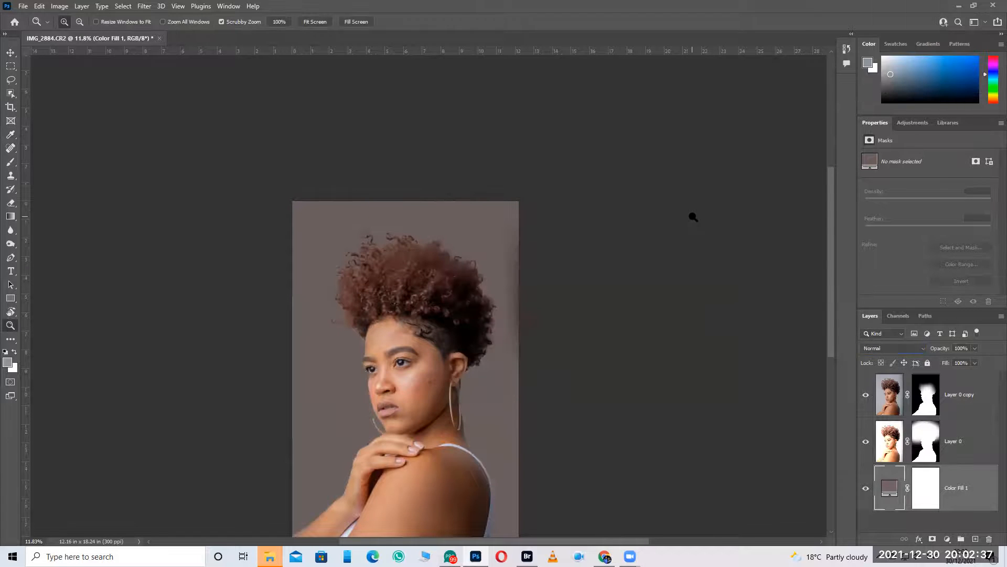
Close IMG_2884.CR2 without saving and open the recent file 619A0205.CR2.
{"action": "key", "text": "ctrl+w"}
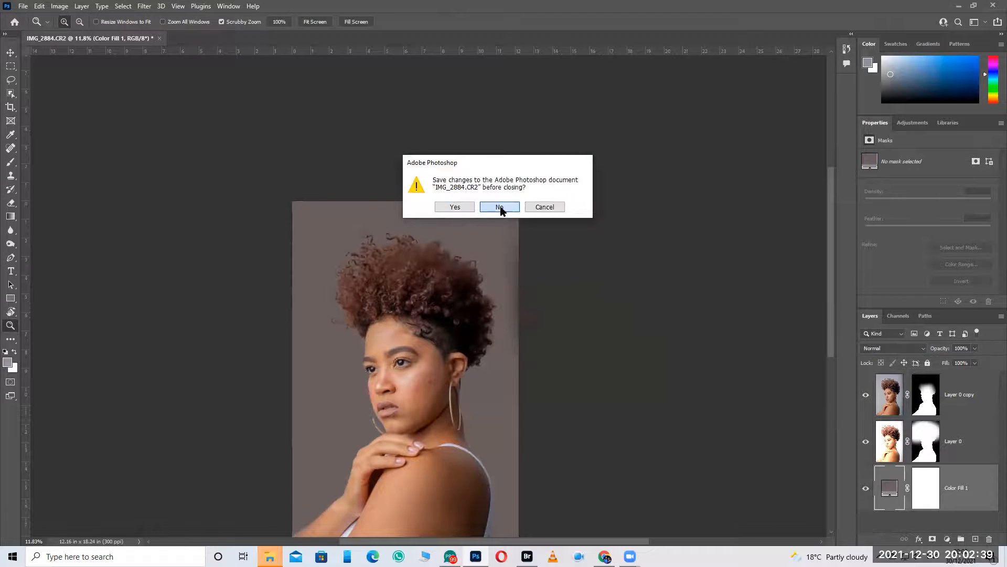
{"action": "left_click", "coordinate": [501, 207]}
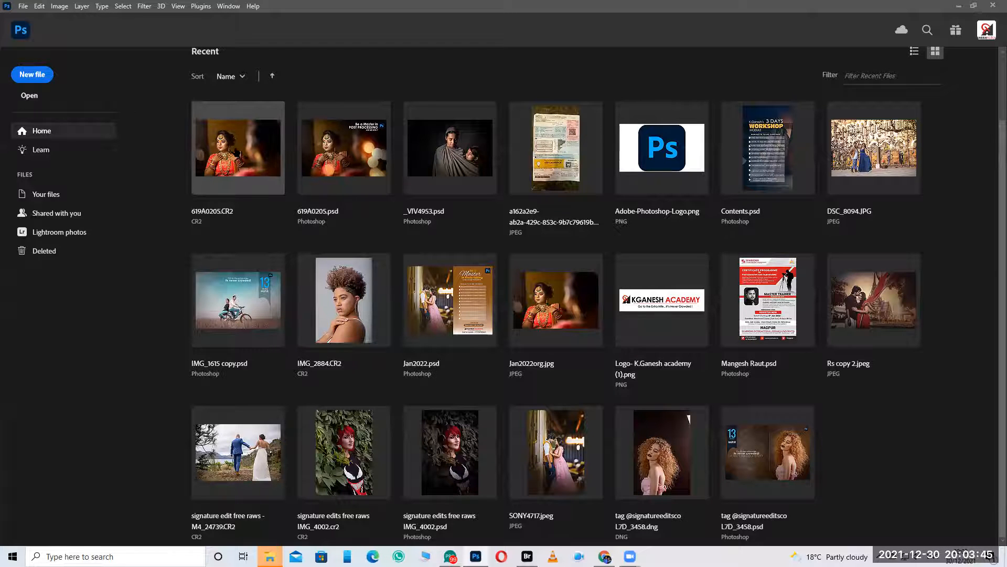
{"action": "left_click", "coordinate": [231, 145]}
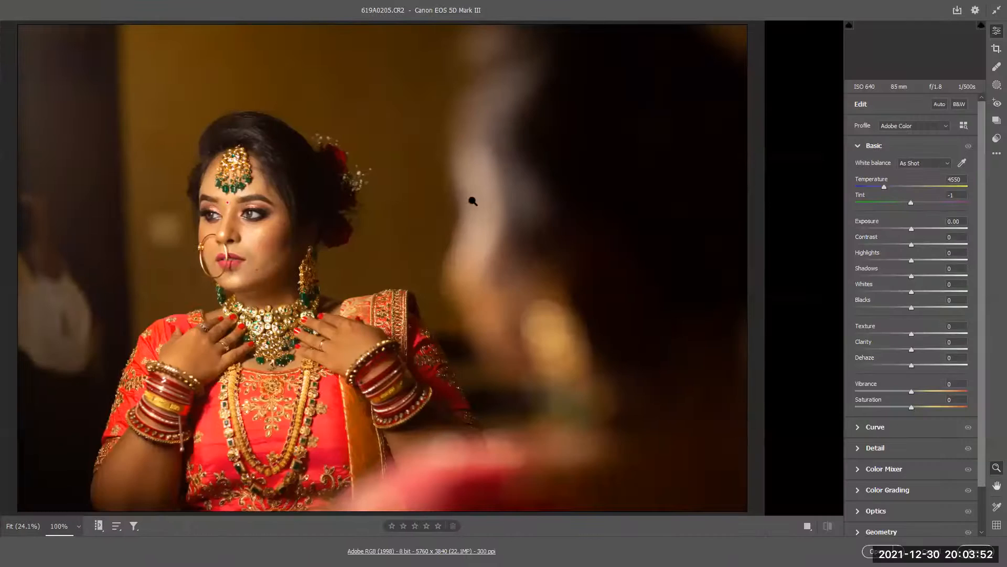
Apply automatic raw adjustments to the bride photo, set Exposure to +0.30 and open it for editing.
{"action": "left_click", "coordinate": [498, 209]}
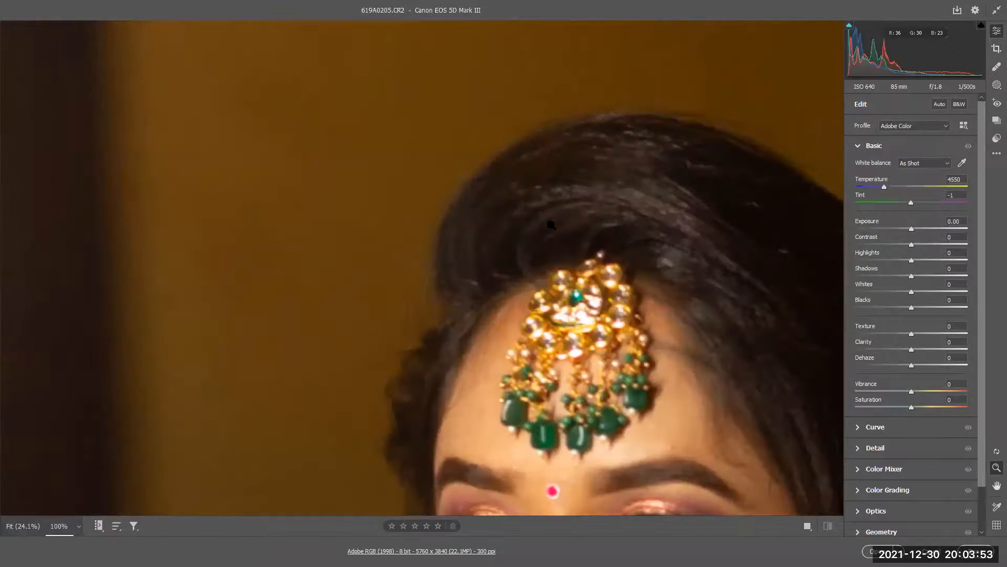
{"action": "left_click_drag", "start_coordinate": [629, 186], "coordinate": [321, 165]}
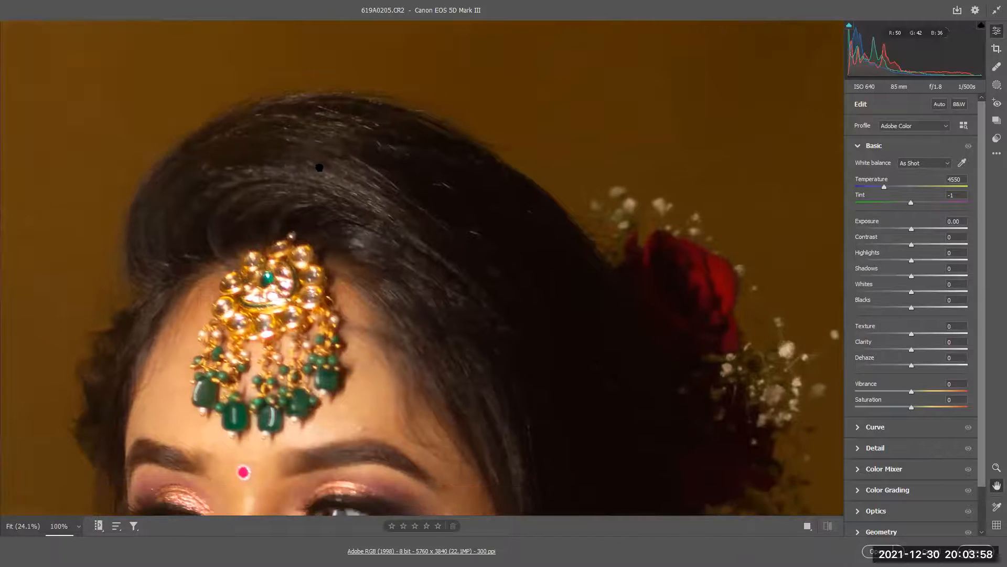
{"action": "left_click", "coordinate": [938, 105]}
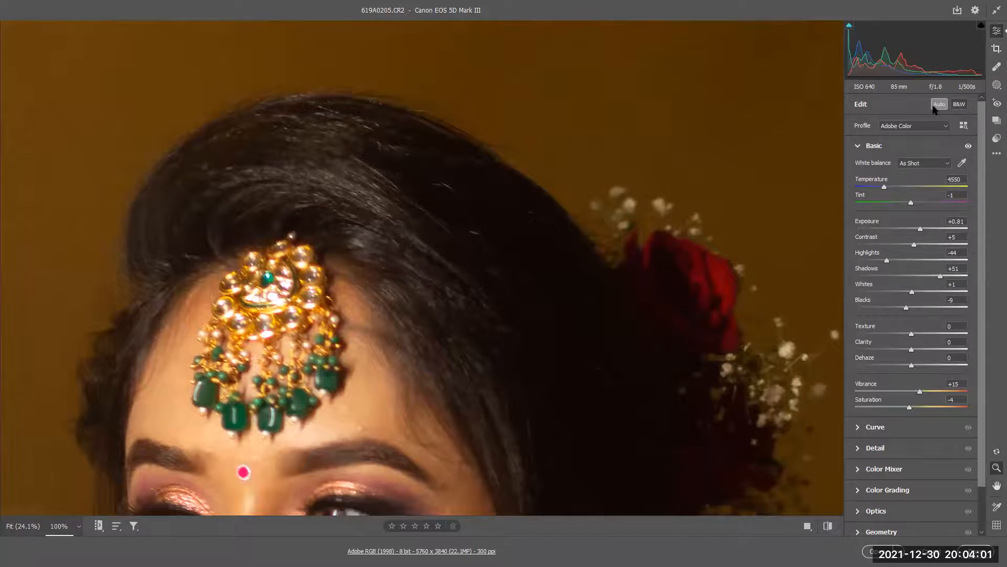
{"action": "key", "text": "ctrl+minus"}
{"action": "key", "text": "ctrl+minus"}
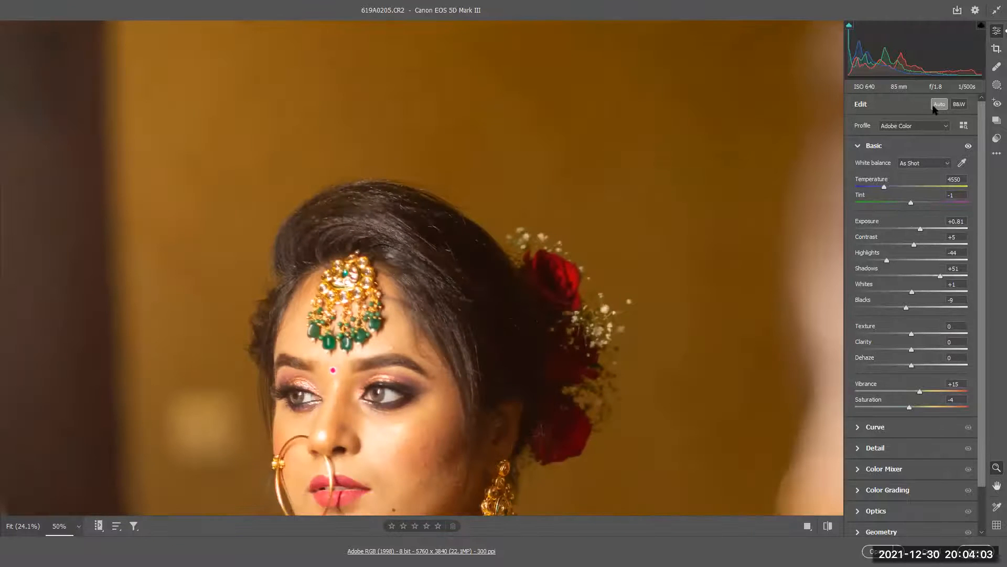
{"action": "left_click_drag", "start_coordinate": [919, 230], "coordinate": [911, 225]}
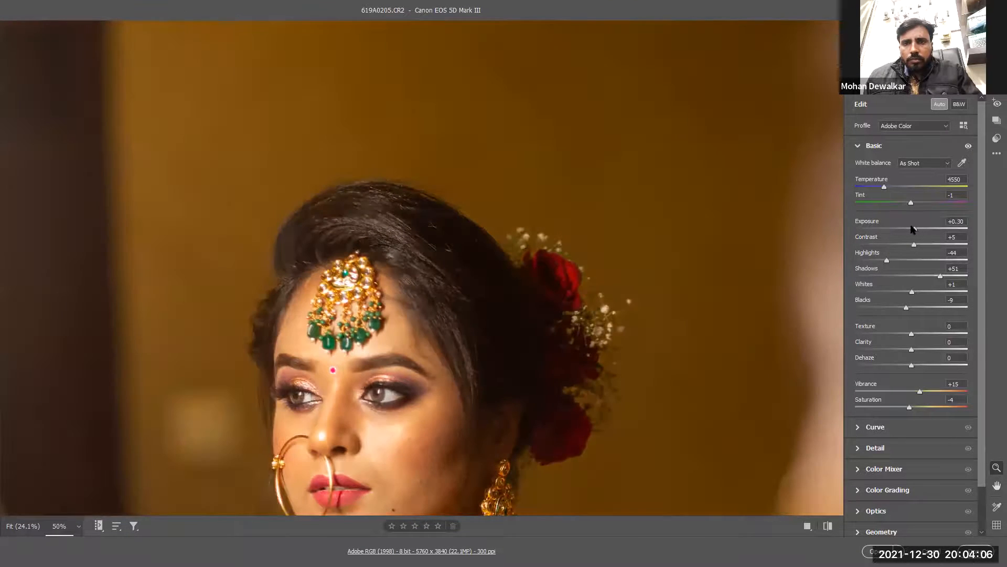
{"action": "left_click", "coordinate": [886, 550]}
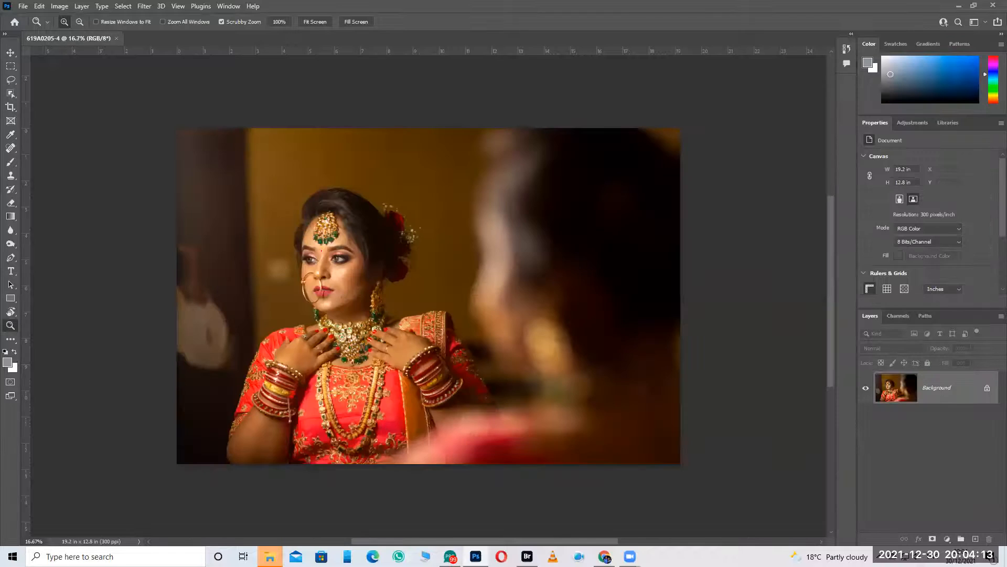
Start a Pen tool path at the bride's hairline and trace it up over the crown of her hair.
{"action": "left_click", "coordinate": [349, 252]}
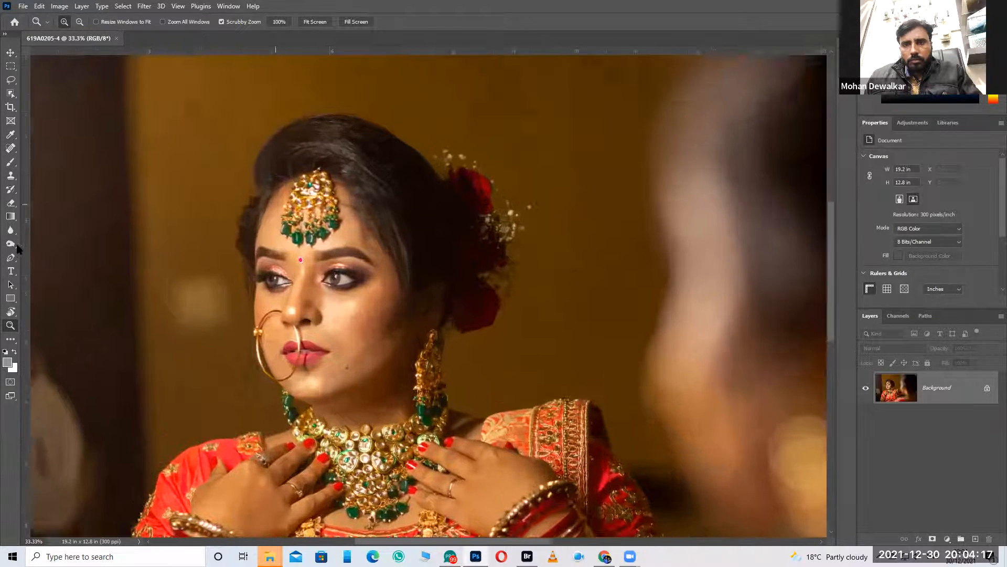
{"action": "left_click_drag", "start_coordinate": [10, 258], "coordinate": [39, 261]}
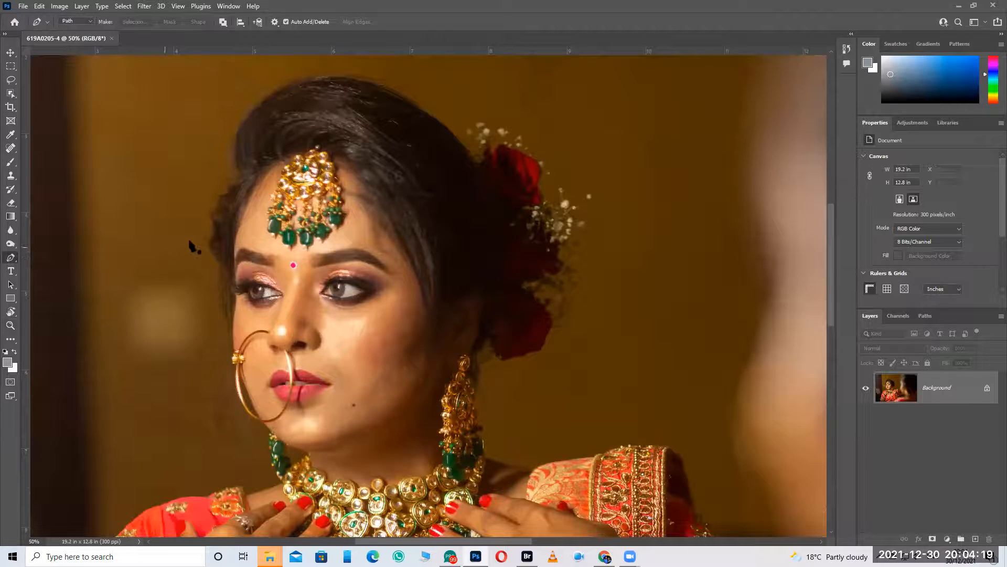
{"action": "left_click", "coordinate": [237, 170]}
{"action": "left_click", "coordinate": [237, 136]}
{"action": "left_click_drag", "start_coordinate": [242, 125], "coordinate": [244, 121]}
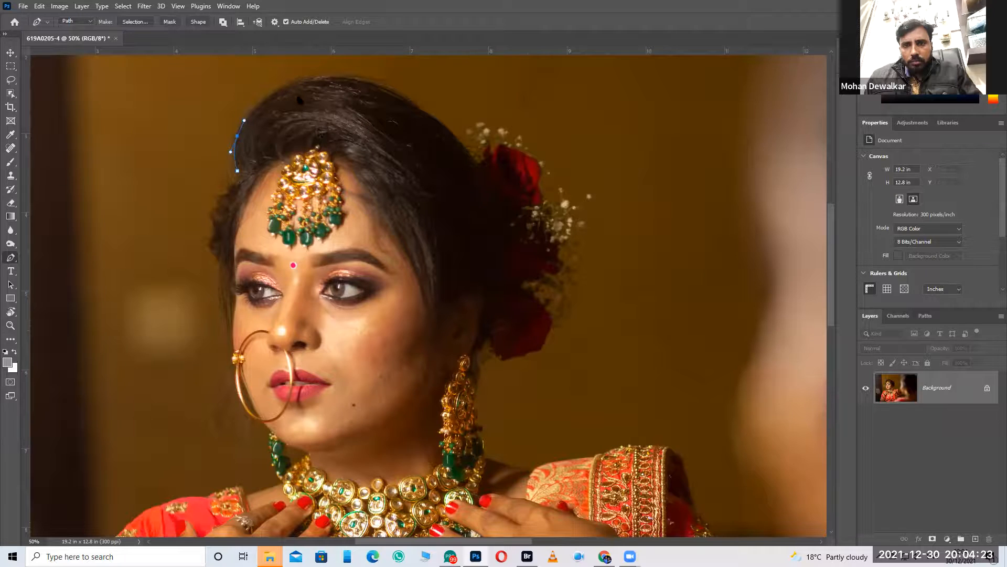
{"action": "left_click_drag", "start_coordinate": [304, 79], "coordinate": [333, 81]}
{"action": "left_click_drag", "start_coordinate": [408, 98], "coordinate": [431, 119]}
Continue the path down the back of the hair and around the outer edge of the red flowers.
{"action": "left_click", "coordinate": [465, 144]}
{"action": "left_click", "coordinate": [478, 163]}
{"action": "left_click", "coordinate": [484, 151]}
{"action": "left_click_drag", "start_coordinate": [523, 153], "coordinate": [530, 158]}
{"action": "left_click", "coordinate": [536, 171]}
{"action": "left_click", "coordinate": [537, 185]}
{"action": "left_click", "coordinate": [541, 193]}
{"action": "left_click", "coordinate": [550, 199]}
{"action": "left_click", "coordinate": [565, 225]}
{"action": "left_click_drag", "start_coordinate": [561, 257], "coordinate": [557, 264]}
{"action": "left_click", "coordinate": [547, 274]}
{"action": "left_click", "coordinate": [526, 286]}
{"action": "left_click", "coordinate": [542, 306]}
{"action": "left_click", "coordinate": [549, 330]}
{"action": "left_click_drag", "start_coordinate": [539, 345], "coordinate": [533, 348]}
{"action": "left_click", "coordinate": [524, 352]}
{"action": "left_click", "coordinate": [504, 358]}
Extend the path from the lowest flower down the outer edge of the hanging earring and along the neck to the shoulder.
{"action": "left_click", "coordinate": [487, 342]}
{"action": "left_click", "coordinate": [482, 344]}
{"action": "left_click", "coordinate": [477, 362]}
{"action": "left_click", "coordinate": [477, 376]}
{"action": "left_click", "coordinate": [475, 390]}
{"action": "left_click", "coordinate": [472, 405]}
{"action": "left_click", "coordinate": [475, 416]}
{"action": "left_click", "coordinate": [478, 429]}
{"action": "left_click", "coordinate": [481, 443]}
{"action": "left_click", "coordinate": [482, 458]}
{"action": "left_click", "coordinate": [531, 475]}
Trace the path over the embroidered shoulder drape and down the outer edge of the sleeve.
{"action": "left_click_drag", "start_coordinate": [509, 412], "coordinate": [494, 387]}
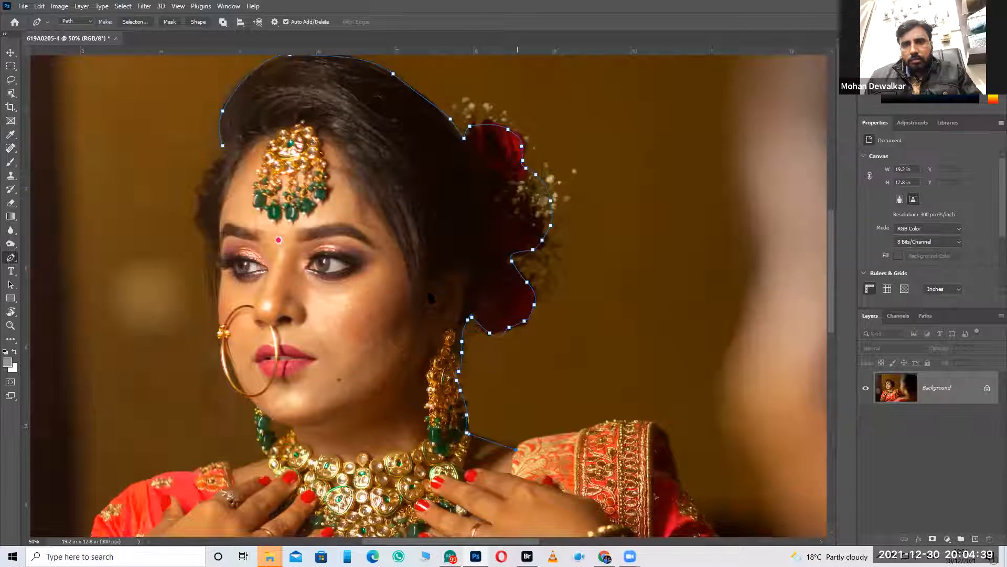
{"action": "scroll", "coordinate": [432, 298], "scroll_direction": "down", "scroll_amount": 5}
{"action": "scroll", "coordinate": [434, 297], "scroll_direction": "right", "scroll_amount": 4}
{"action": "left_click", "coordinate": [448, 295]}
{"action": "left_click", "coordinate": [465, 291]}
{"action": "left_click", "coordinate": [500, 283]}
{"action": "left_click", "coordinate": [531, 282]}
{"action": "left_click", "coordinate": [548, 294]}
{"action": "left_click", "coordinate": [555, 317]}
{"action": "left_click", "coordinate": [557, 329]}
{"action": "left_click", "coordinate": [567, 346]}
{"action": "left_click", "coordinate": [582, 367]}
{"action": "left_click", "coordinate": [604, 398]}
{"action": "left_click", "coordinate": [621, 431]}
{"action": "left_click", "coordinate": [637, 465]}
{"action": "left_click", "coordinate": [644, 485]}
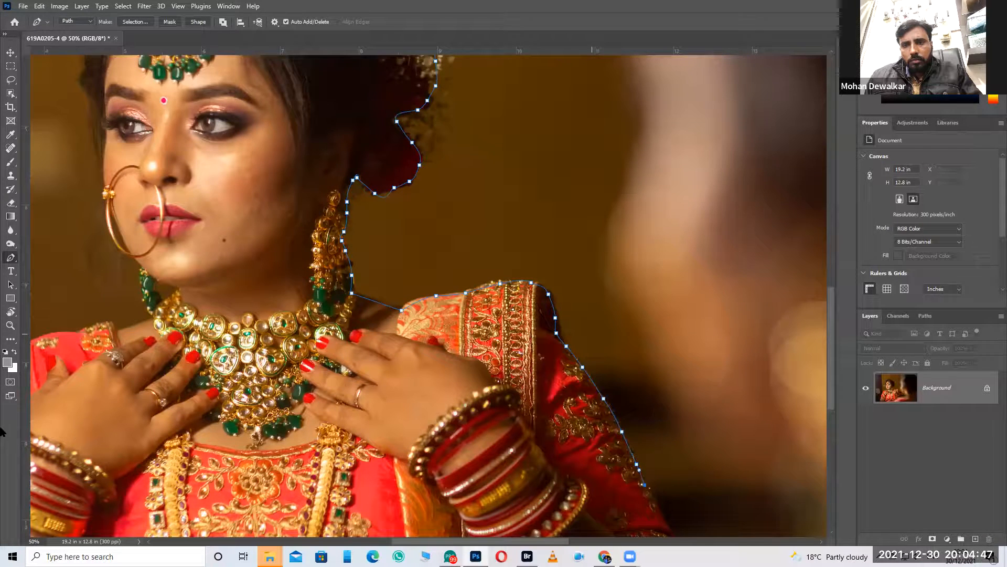
Carry the path straight across the torso and up the outside of the opposite sleeve to the top of the shoulder.
{"action": "scroll", "coordinate": [58, 428], "scroll_direction": "down", "scroll_amount": 3}
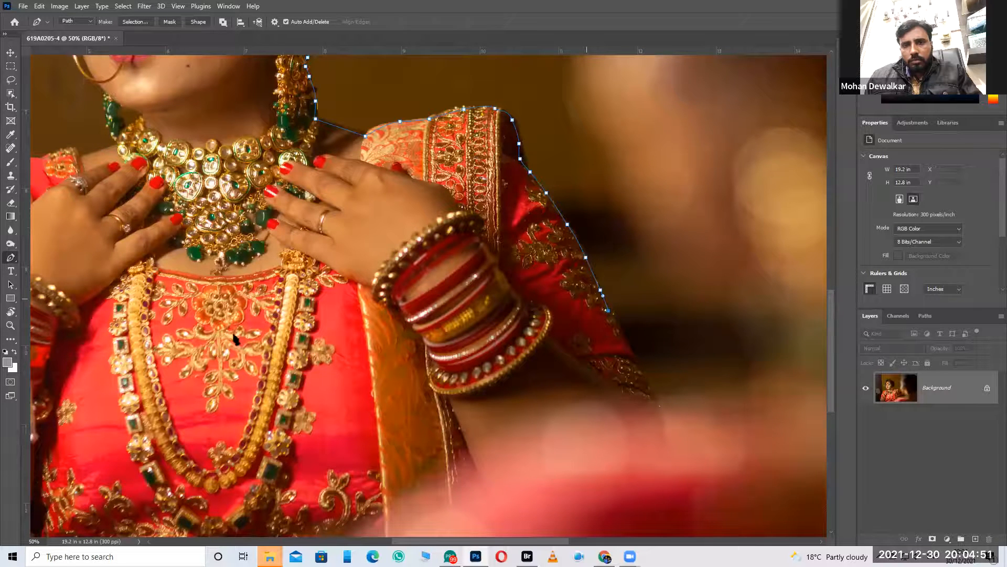
{"action": "scroll", "coordinate": [278, 225], "scroll_direction": "left", "scroll_amount": 2}
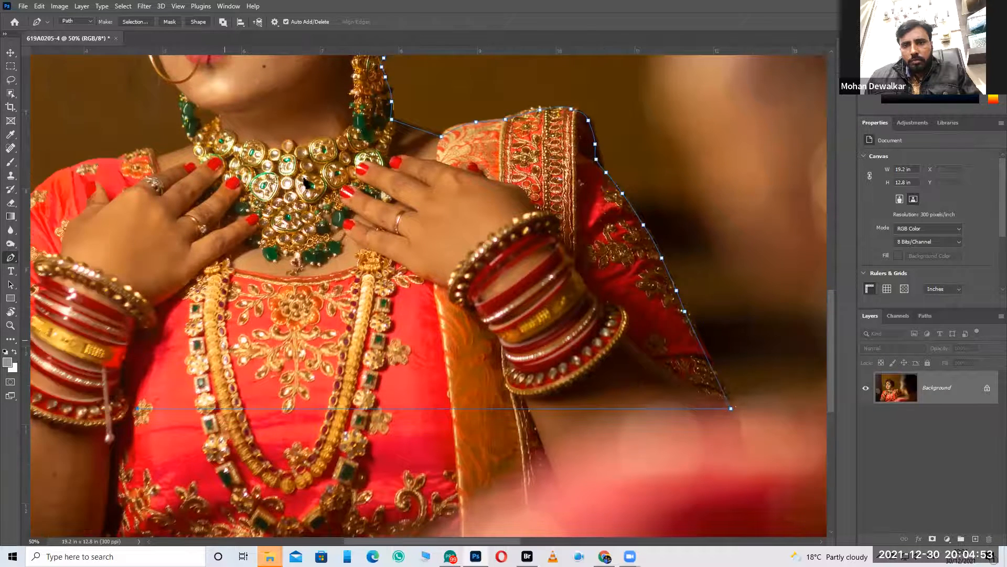
{"action": "scroll", "coordinate": [378, 149], "scroll_direction": "left", "scroll_amount": 6}
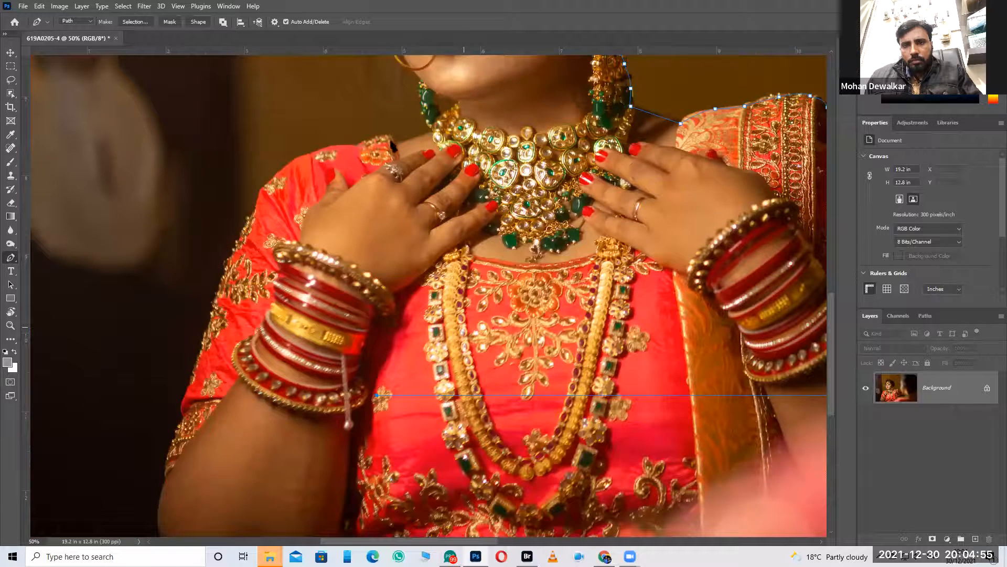
{"action": "scroll", "coordinate": [448, 139], "scroll_direction": "left", "scroll_amount": 1}
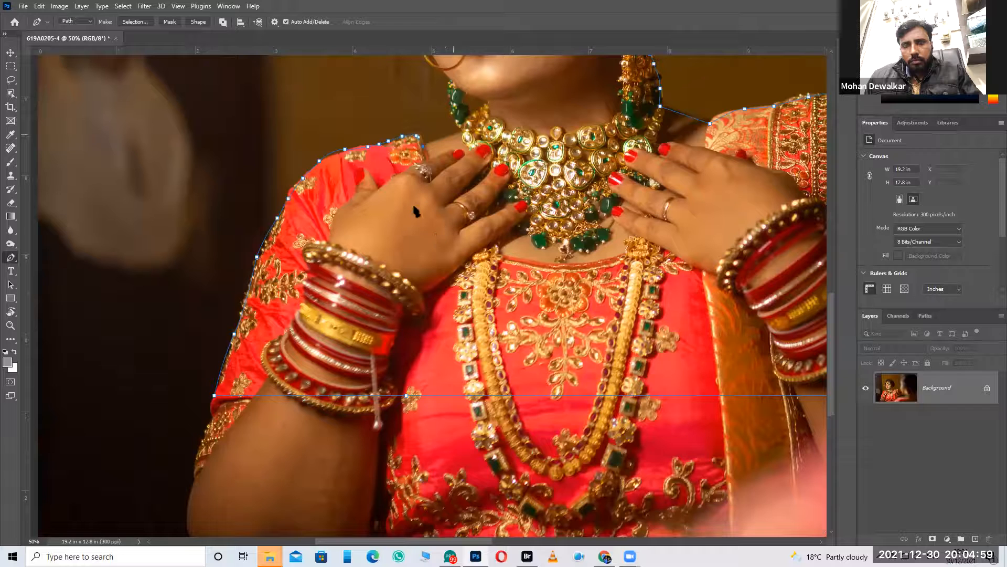
{"action": "scroll", "coordinate": [434, 254], "scroll_direction": "up", "scroll_amount": 1}
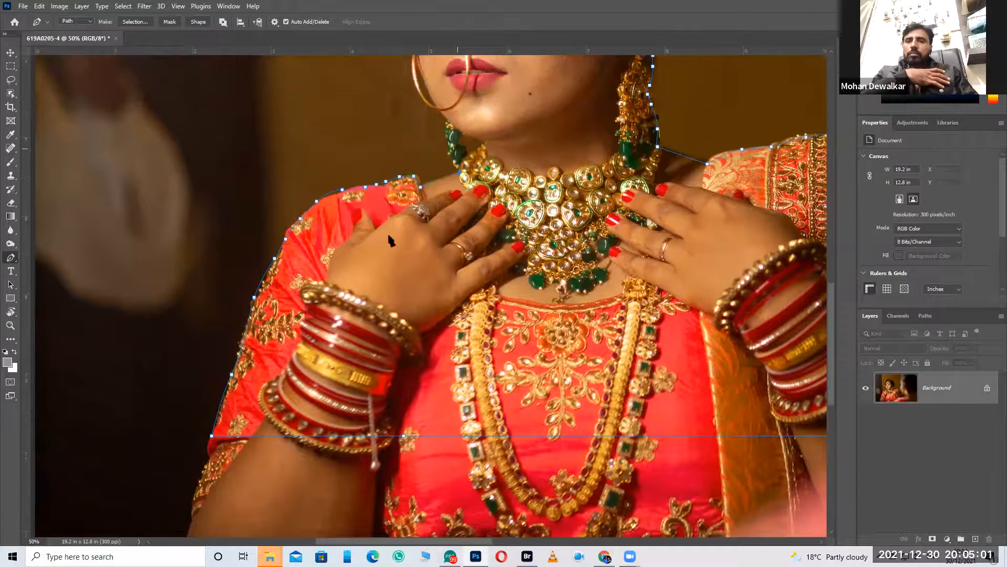
Continue the path past the neck and green earring, around the nose ring and up the cheek.
{"action": "scroll", "coordinate": [362, 238], "scroll_direction": "up", "scroll_amount": 2}
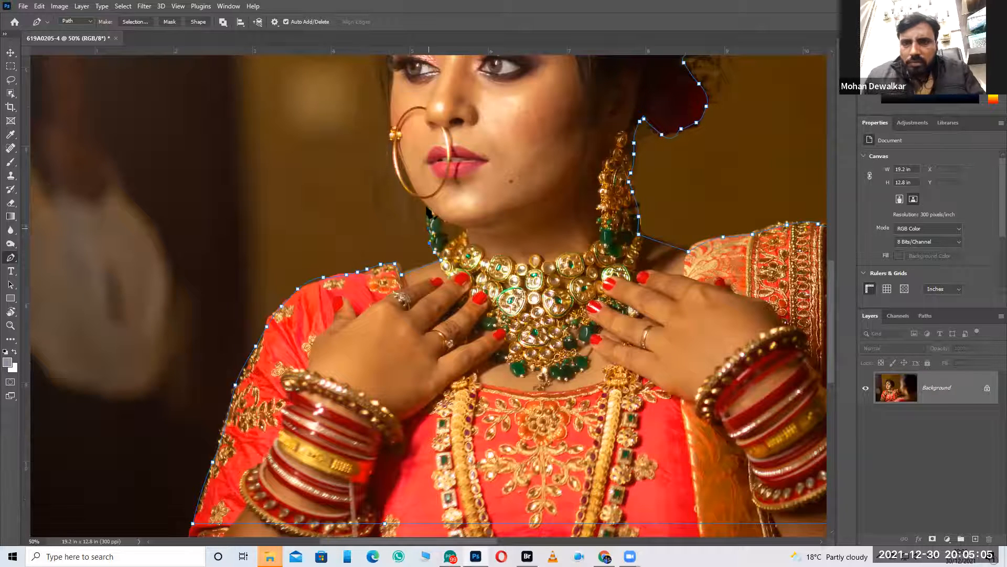
{"action": "left_click", "coordinate": [412, 195]}
{"action": "left_click", "coordinate": [398, 182]}
{"action": "left_click", "coordinate": [392, 161]}
{"action": "left_click", "coordinate": [391, 146]}
{"action": "left_click", "coordinate": [388, 134]}
{"action": "left_click", "coordinate": [388, 120]}
Trace the path up the temple and around the side hair bun, closing it at its starting point.
{"action": "left_click_drag", "start_coordinate": [386, 108], "coordinate": [387, 215]}
{"action": "left_click", "coordinate": [386, 210]}
{"action": "left_click", "coordinate": [382, 193]}
{"action": "left_click", "coordinate": [377, 165]}
{"action": "left_click", "coordinate": [377, 147]}
{"action": "left_click", "coordinate": [371, 134]}
{"action": "left_click", "coordinate": [367, 122]}
{"action": "left_click", "coordinate": [369, 108]}
{"action": "left_click", "coordinate": [372, 89]}
{"action": "left_click_drag", "start_coordinate": [374, 88], "coordinate": [345, 193]}
{"action": "left_click", "coordinate": [349, 182]}
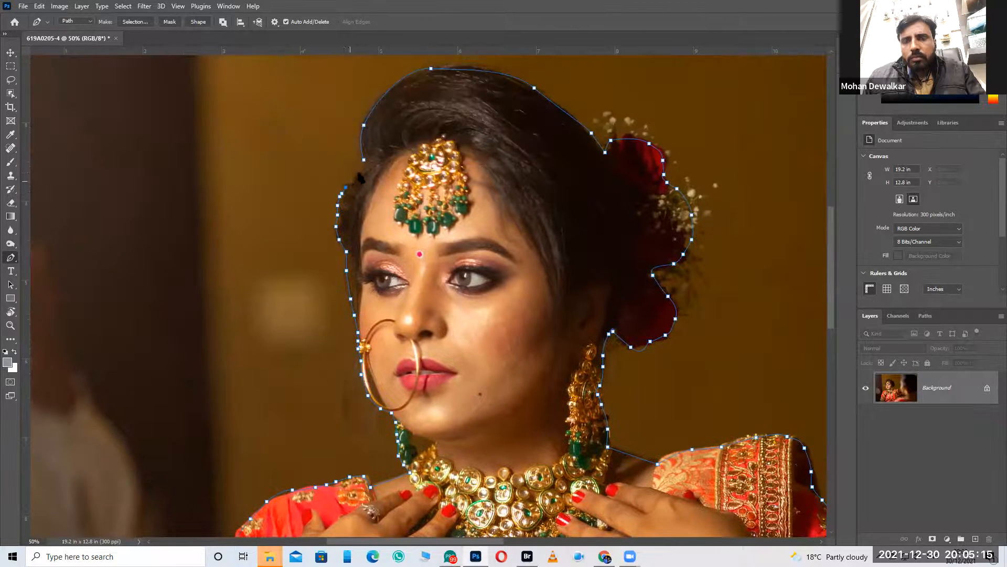
{"action": "left_click", "coordinate": [359, 168]}
{"action": "left_click", "coordinate": [364, 159]}
Convert the closed path to a selection, mask the bride layer with it and feather the mask by 1.4 px.
{"action": "key", "text": "ctrl+Return"}
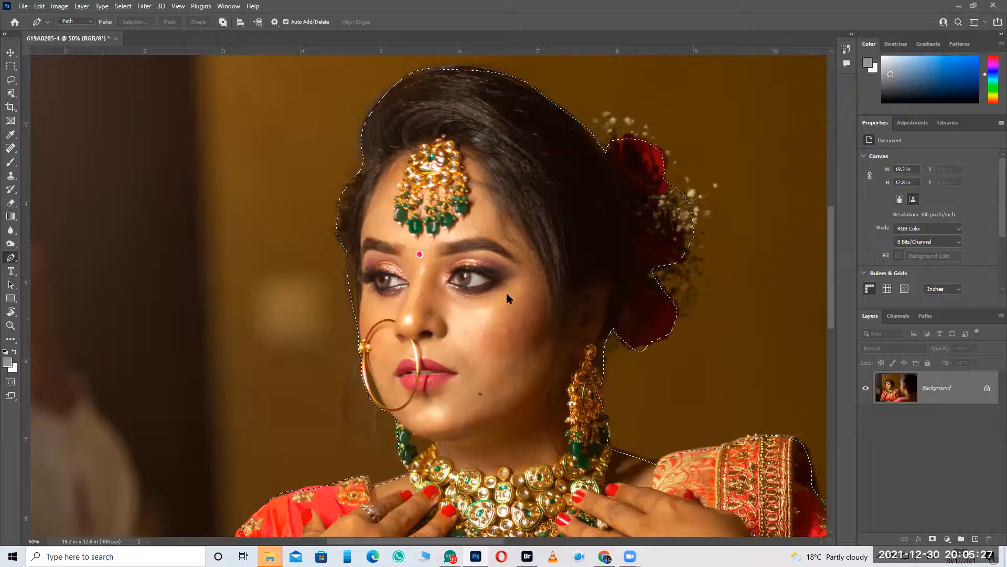
{"action": "key", "text": "ctrl+d"}
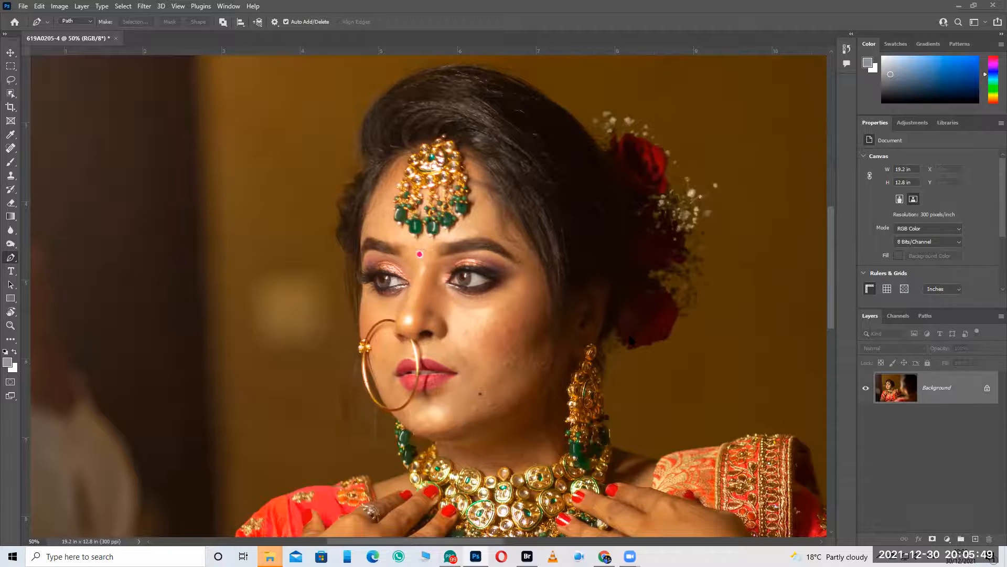
{"action": "left_click", "coordinate": [933, 539]}
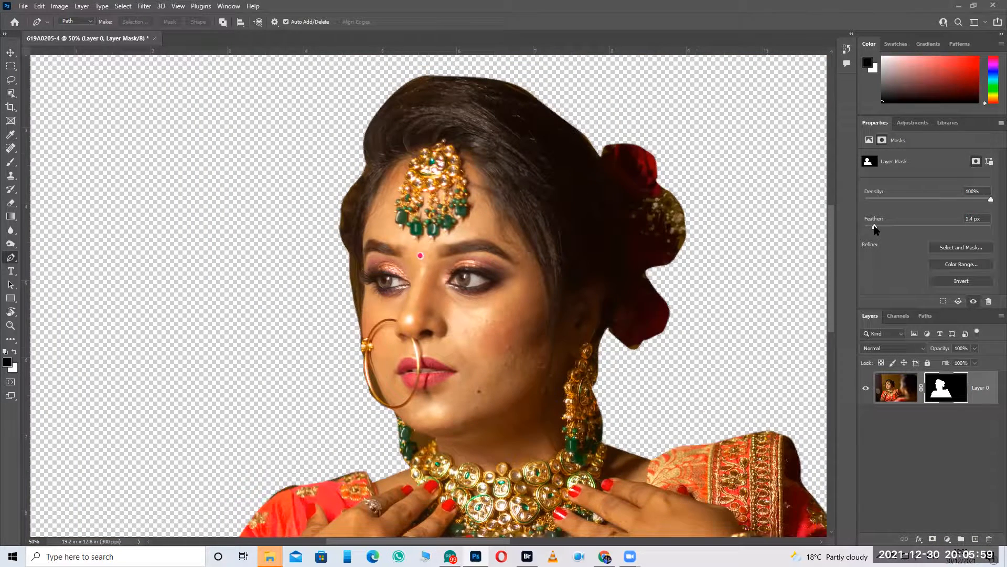
Enlarge the masked bride layer to about 23.75 in wide and reposition her toward the canvas's lower right corner.
{"action": "key", "text": "ctrl+minus"}
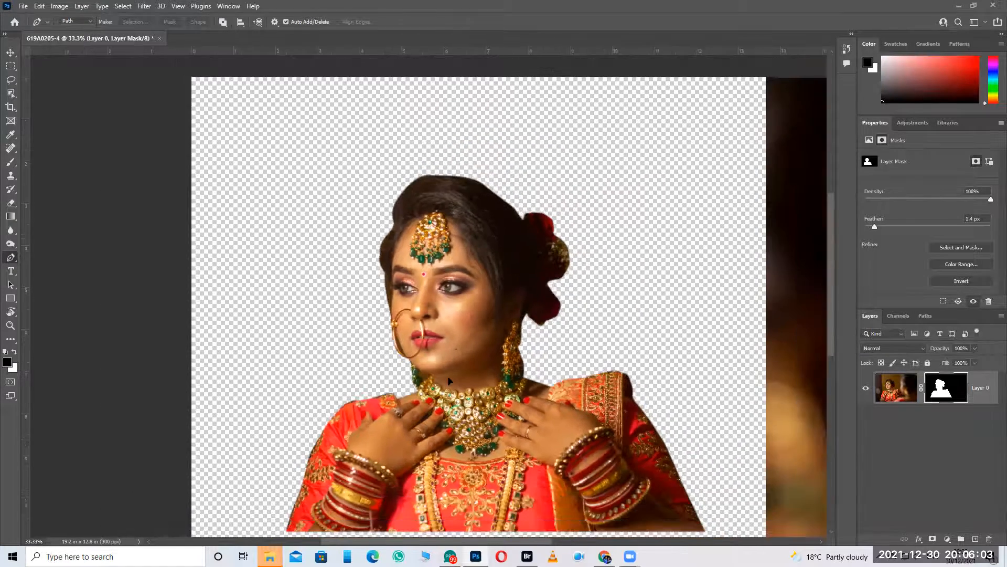
{"action": "key", "text": "ctrl+minus"}
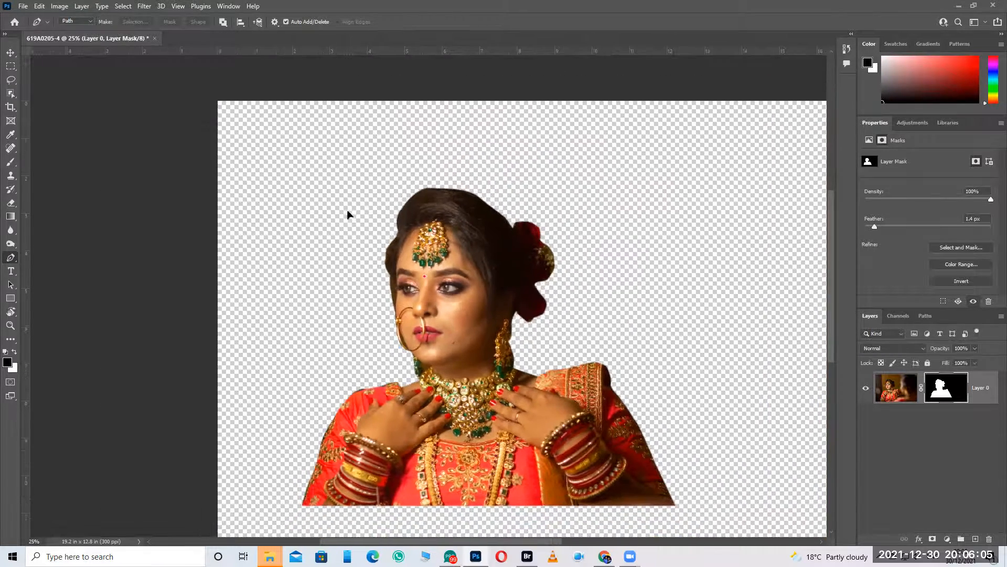
{"action": "key", "text": "ctrl+minus"}
{"action": "key", "text": "v"}
{"action": "left_click_drag", "start_coordinate": [362, 371], "coordinate": [457, 377]}
{"action": "key", "text": "ctrl+t"}
{"action": "left_click_drag", "start_coordinate": [367, 162], "coordinate": [340, 82]}
{"action": "left_click_drag", "start_coordinate": [389, 251], "coordinate": [361, 263]}
{"action": "key", "text": "Return"}
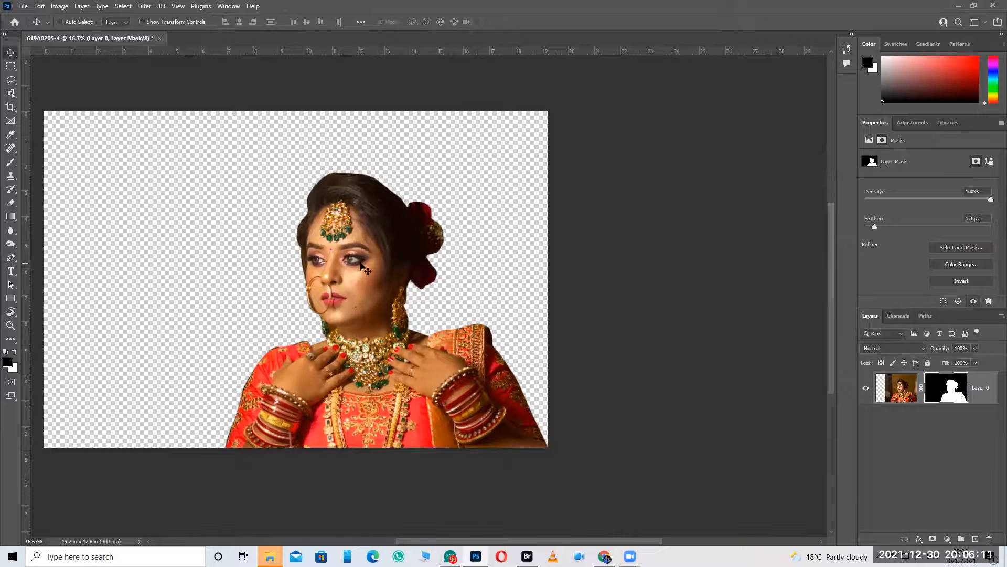
{"action": "key", "text": "ctrl+minus"}
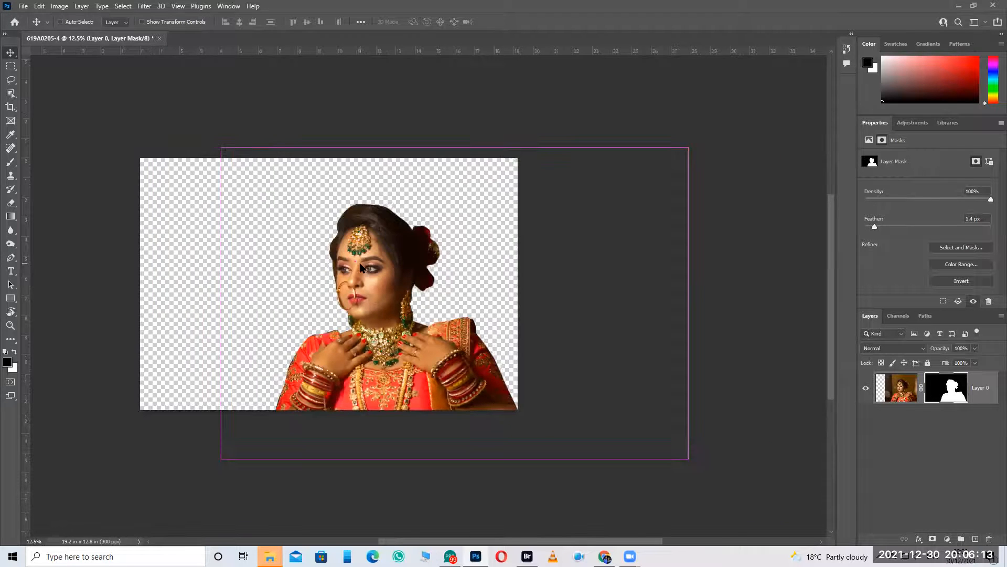
Switch to the Desktop folder in File Explorer and place DP (7).jpeg into the bride document.
{"action": "key", "text": "alt+Tab"}
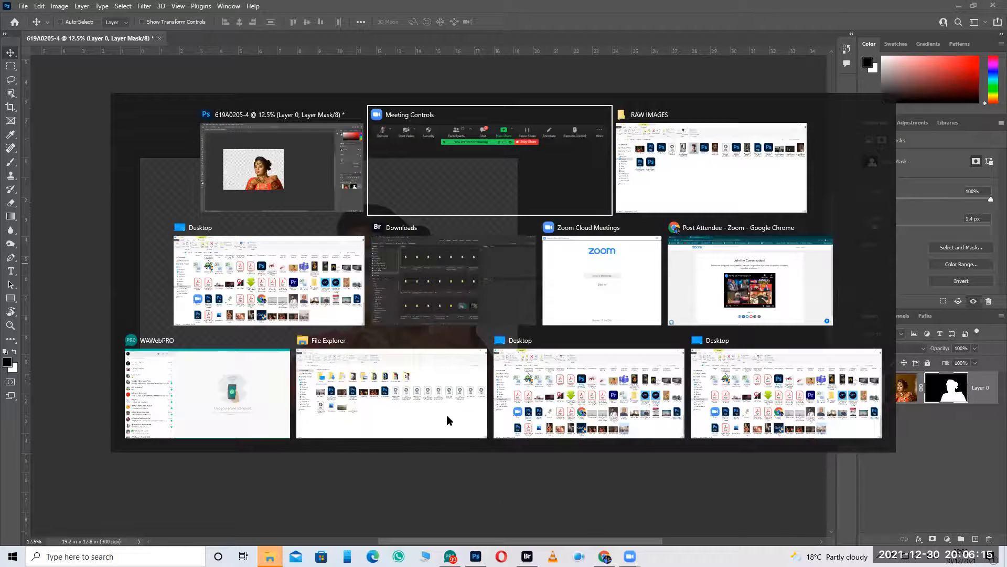
{"action": "left_click", "coordinate": [319, 249]}
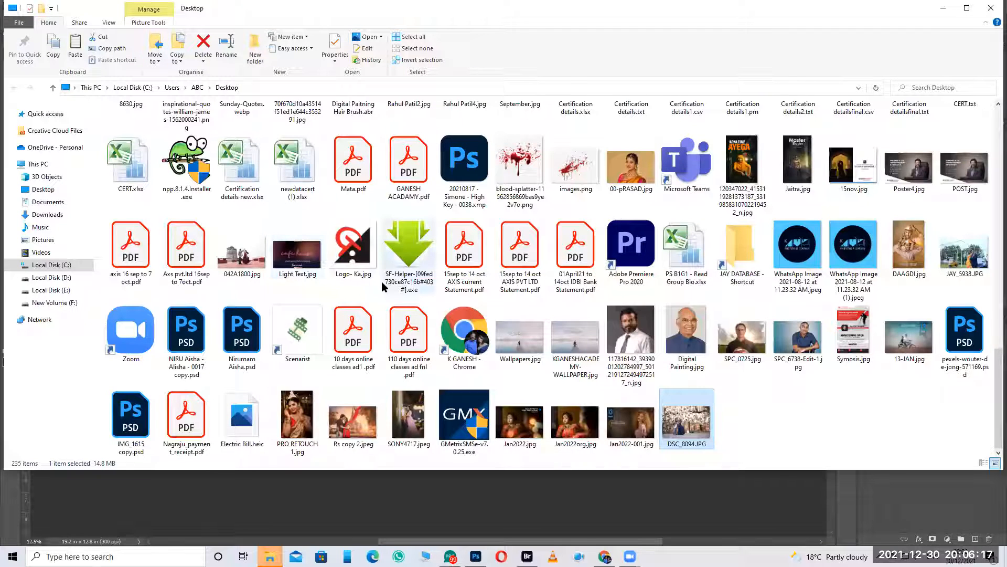
{"action": "scroll", "coordinate": [382, 281], "scroll_direction": "up", "scroll_amount": 3}
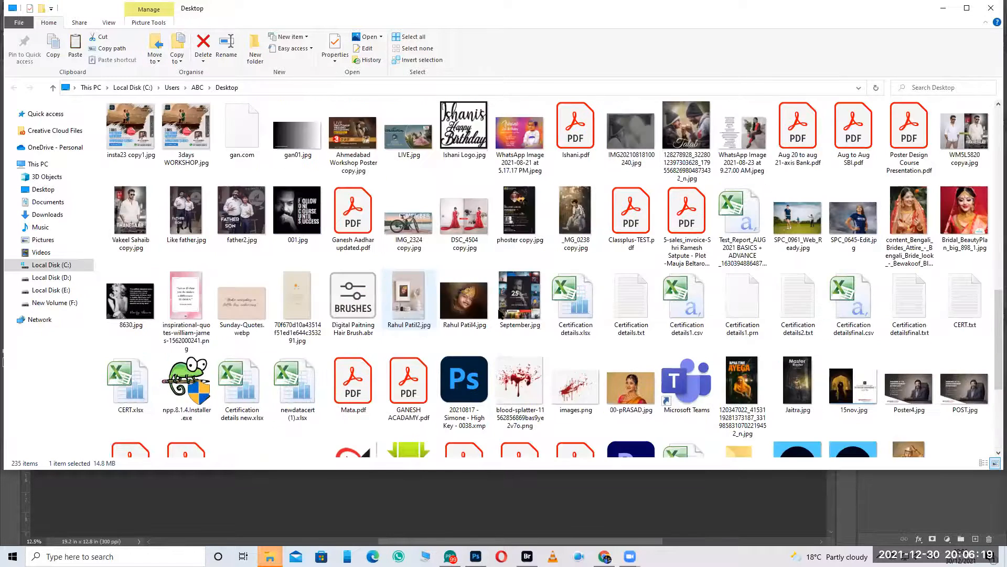
{"action": "scroll", "coordinate": [357, 284], "scroll_direction": "up", "scroll_amount": 3}
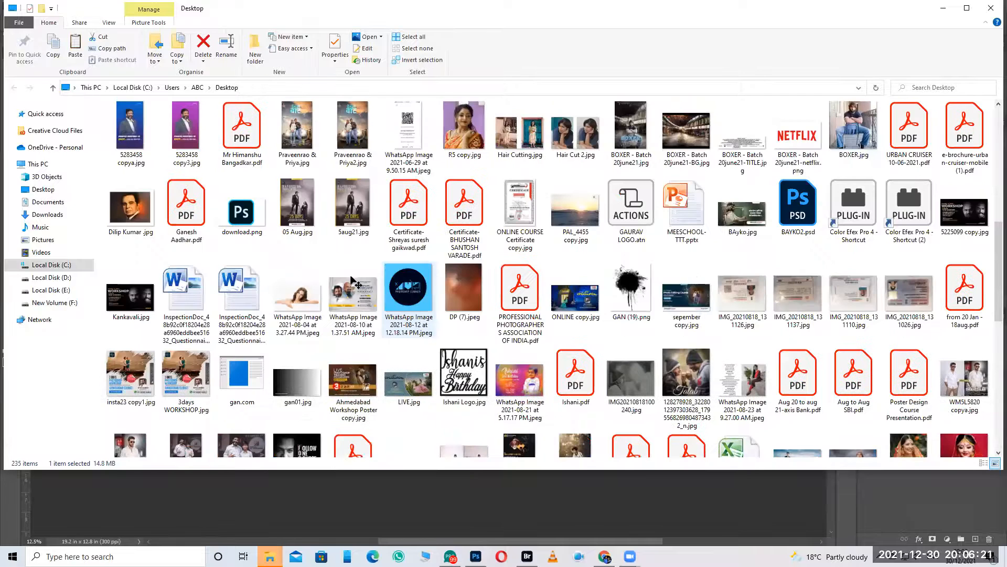
{"action": "key", "text": "alt+Tab"}
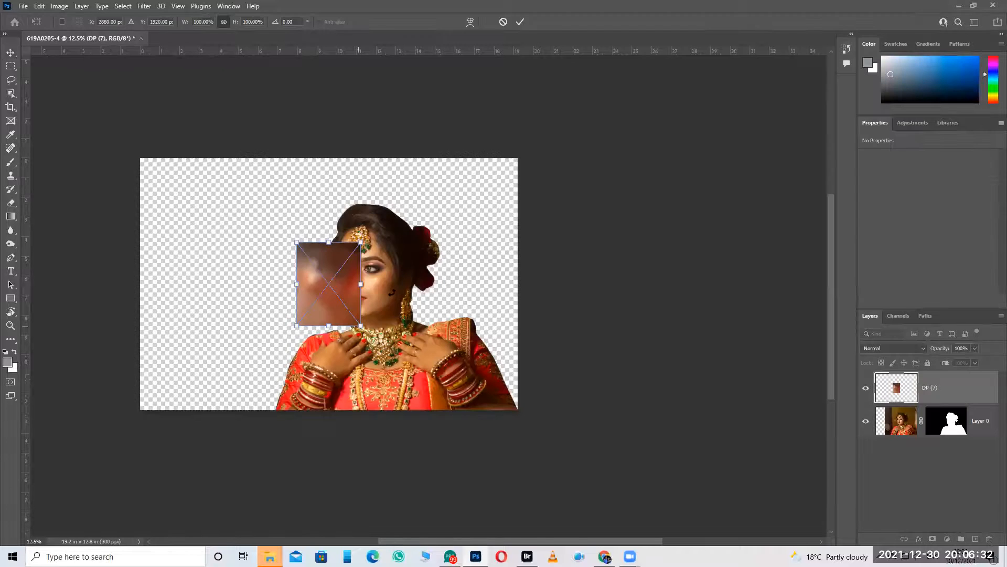
Rotate the placed DP (7) image -90°, scale it to 517.27% to cover the canvas and move it below Layer 0.
{"action": "left_click_drag", "start_coordinate": [392, 292], "coordinate": [378, 231]}
{"action": "left_click_drag", "start_coordinate": [570, 103], "coordinate": [573, 96]}
{"action": "left_click_drag", "start_coordinate": [427, 235], "coordinate": [374, 338]}
{"action": "left_click_drag", "start_coordinate": [375, 199], "coordinate": [360, 233]}
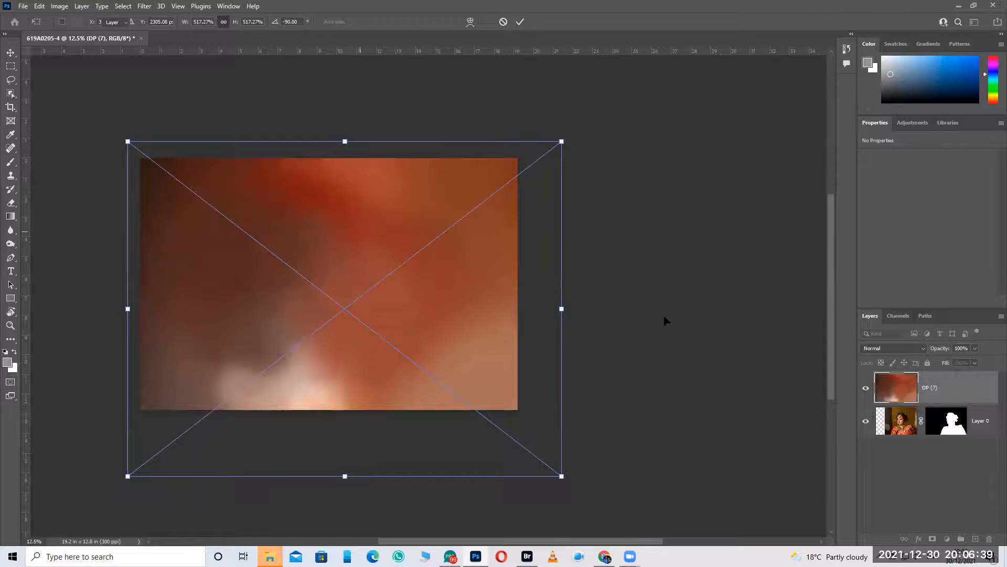
{"action": "key", "text": "Return"}
{"action": "left_click_drag", "start_coordinate": [936, 389], "coordinate": [945, 439]}
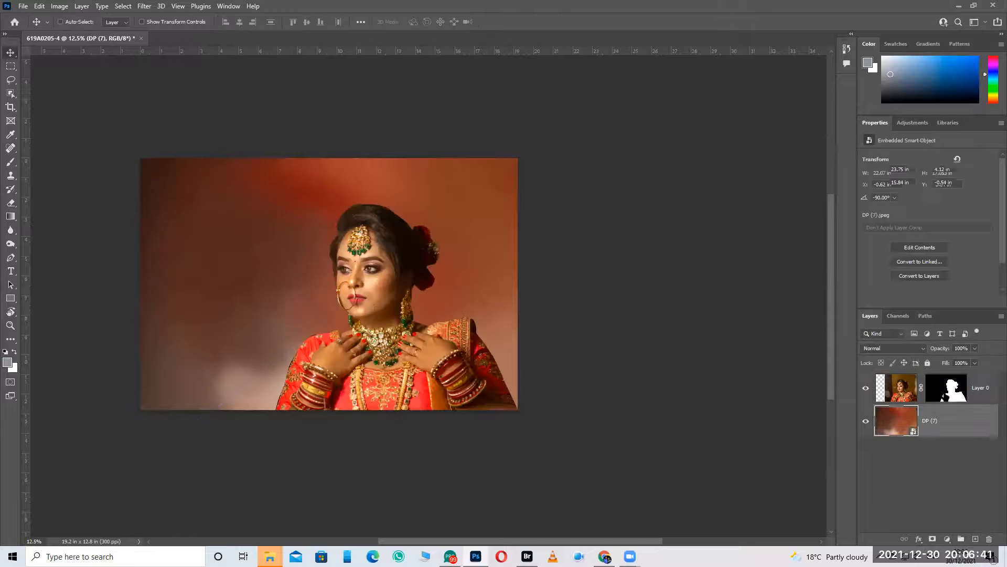
Duplicate the masked bride layer, Layer 0.
{"action": "left_click", "coordinate": [904, 389]}
{"action": "left_click", "coordinate": [952, 394]}
{"action": "key", "text": "ctrl+j"}
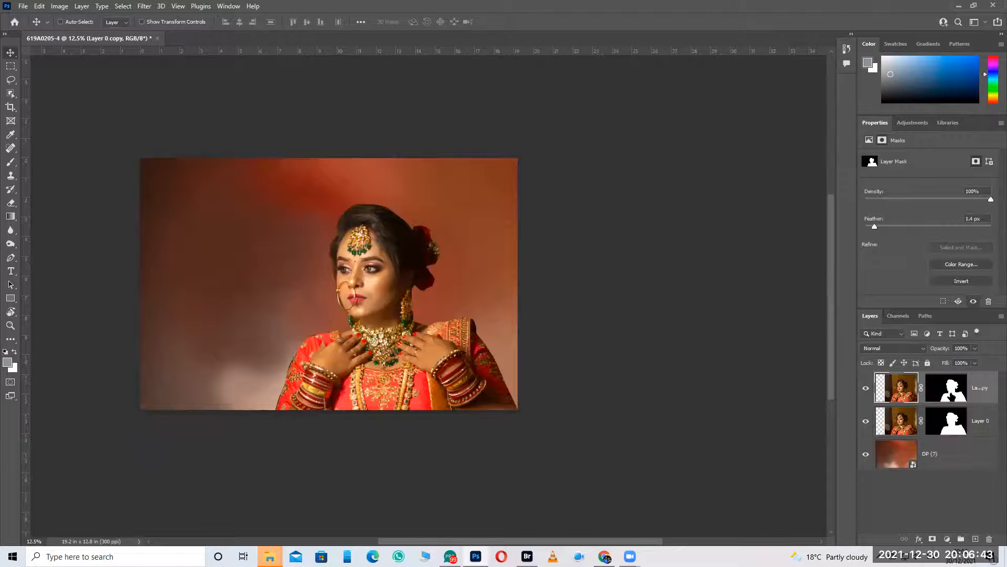
Paint white on Layer 0's mask around the bride's head with a soft 3000 px brush to restore the hair and flower edges.
{"action": "left_click", "coordinate": [949, 420]}
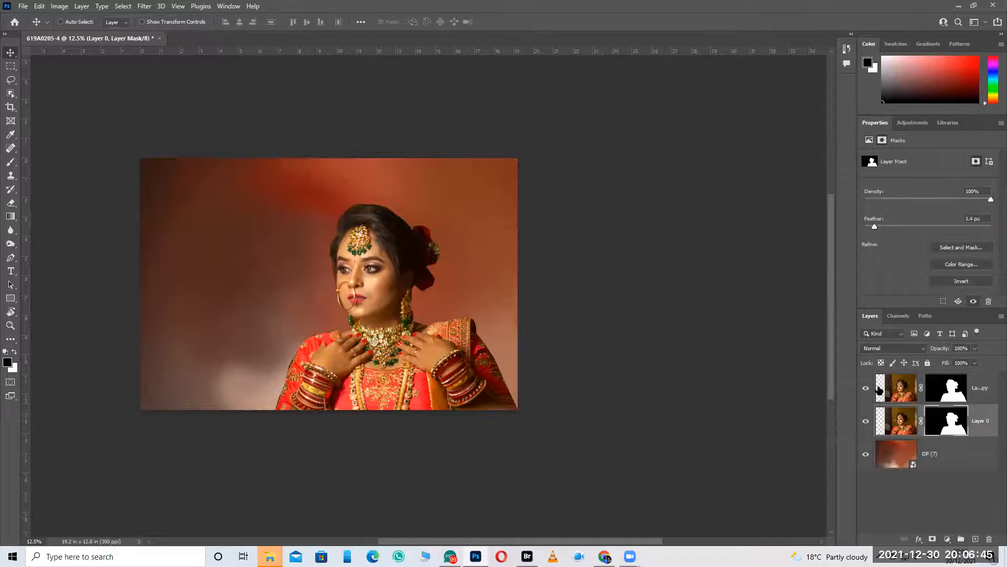
{"action": "key", "text": "b"}
{"action": "key", "text": "bracketright"}
{"action": "key", "text": "bracketright"}
{"action": "key", "text": "x"}
{"action": "left_click_drag", "start_coordinate": [348, 304], "coordinate": [337, 292]}
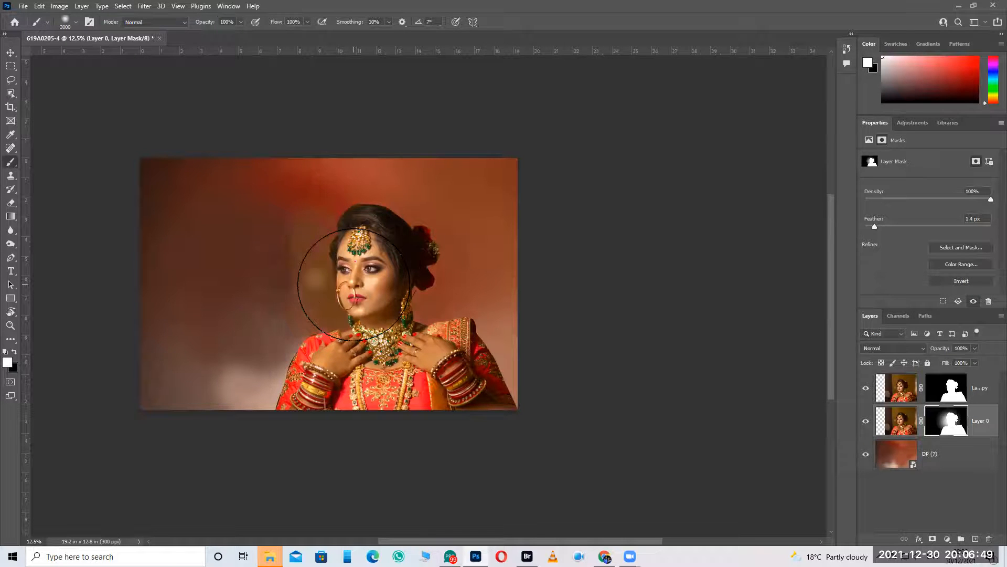
{"action": "mouse_move", "coordinate": [405, 256]}
{"action": "left_mouse_down"}
{"action": "mouse_move", "coordinate": [441, 237]}
{"action": "mouse_move", "coordinate": [341, 243]}
{"action": "left_mouse_up"}
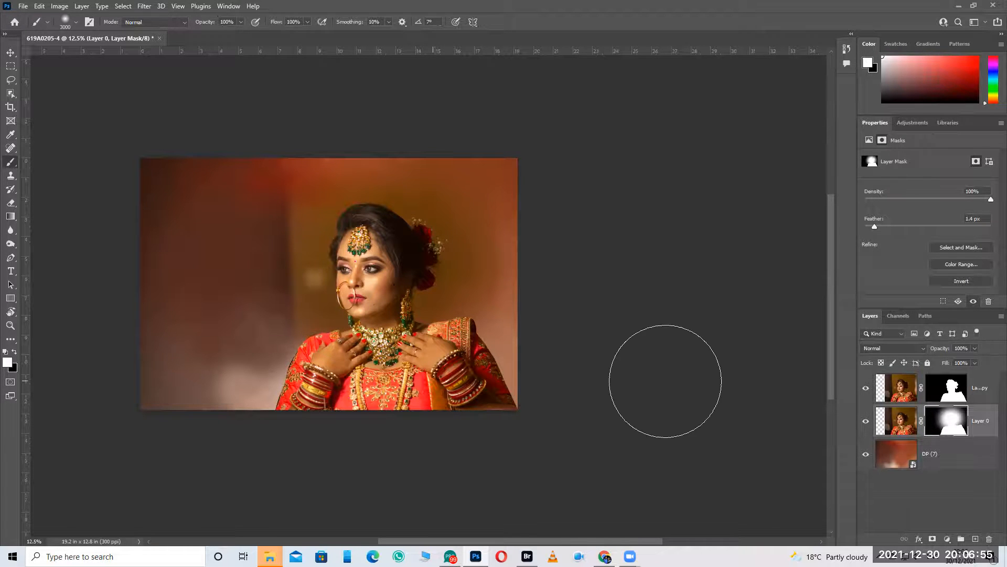
Set Layer 0's blend mode to Luminosity.
{"action": "left_click", "coordinate": [897, 421]}
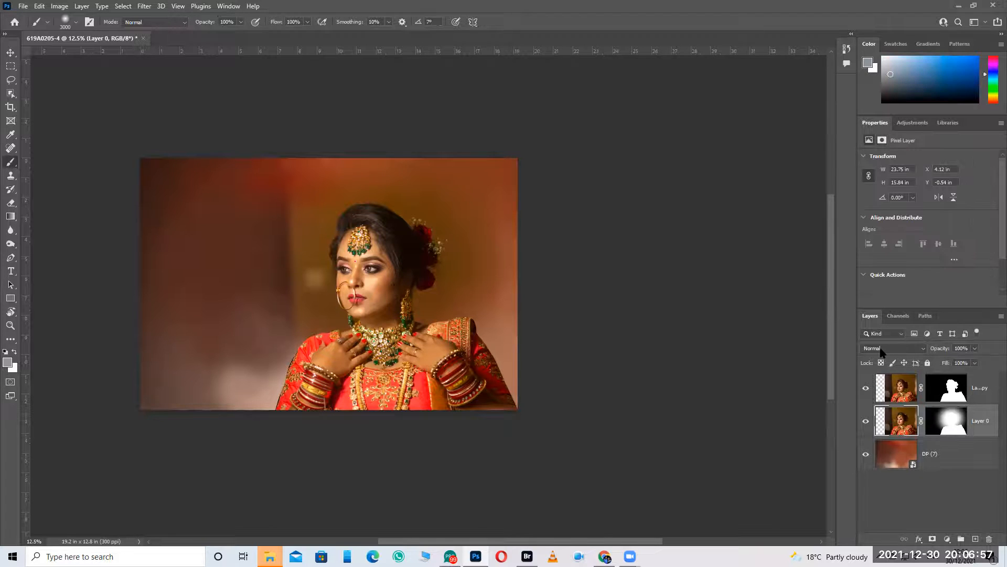
{"action": "left_click", "coordinate": [881, 350]}
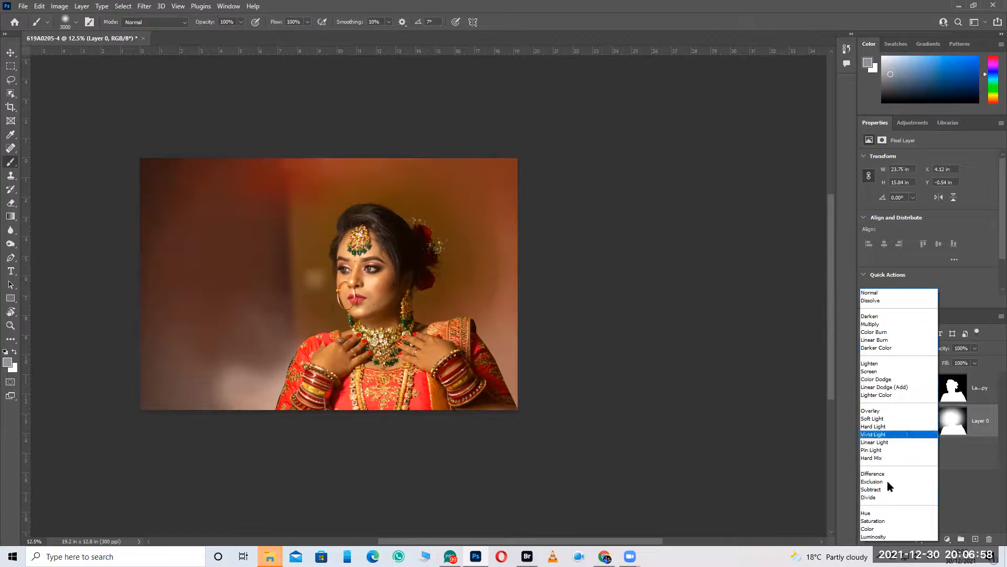
{"action": "left_click", "coordinate": [890, 537]}
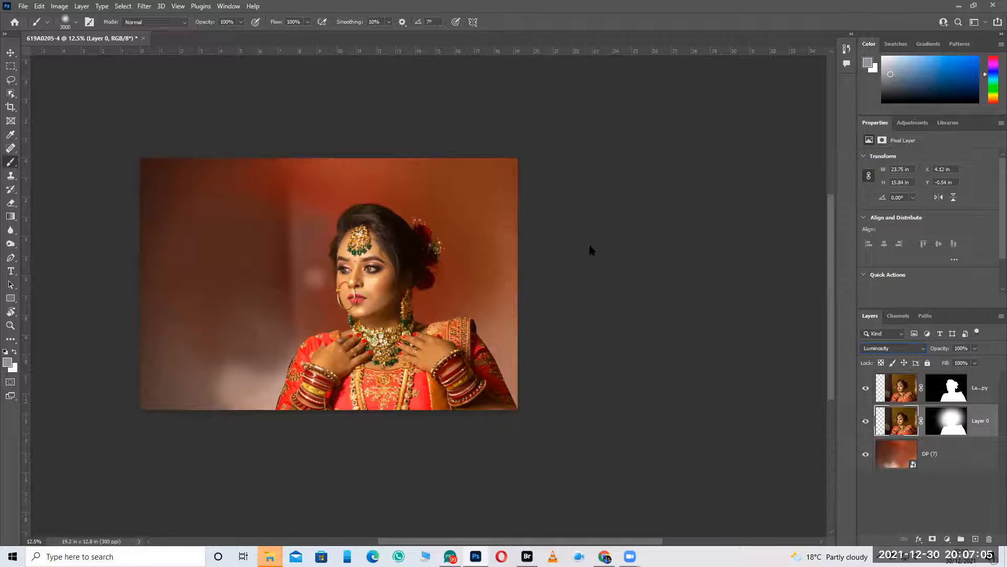
Add a Hue/Saturation adjustment directly above the DP (7) backdrop and set its Hue to -110.
{"action": "left_click", "coordinate": [10, 326]}
{"action": "left_click", "coordinate": [368, 240]}
{"action": "left_click", "coordinate": [373, 243]}
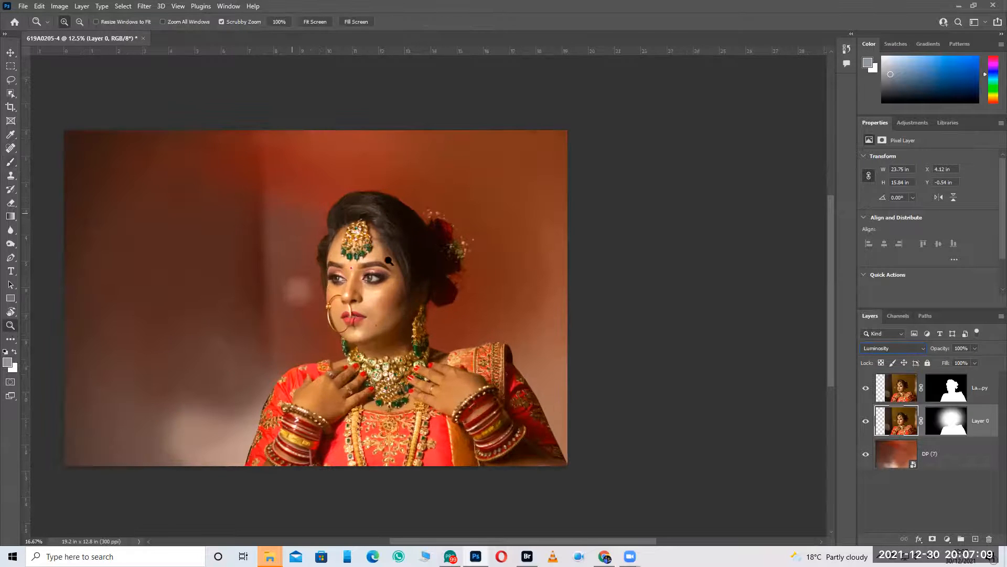
{"action": "left_click", "coordinate": [943, 455]}
{"action": "left_click", "coordinate": [947, 538]}
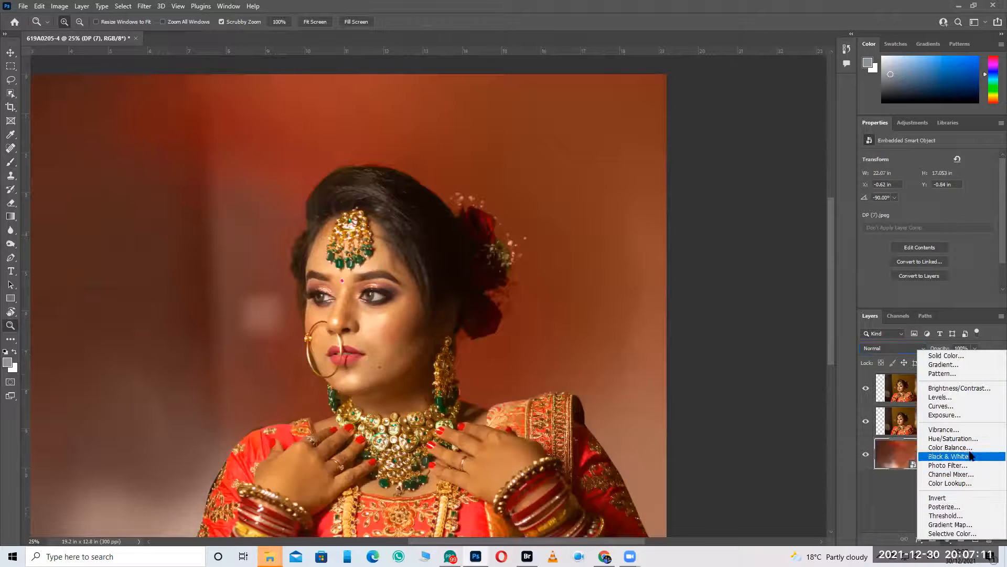
{"action": "left_click", "coordinate": [960, 438]}
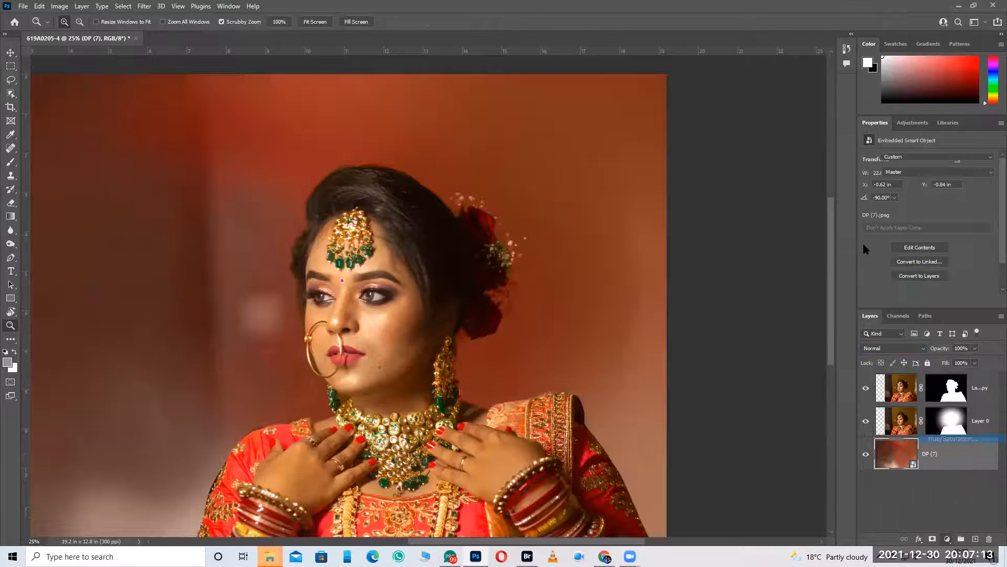
{"action": "left_click_drag", "start_coordinate": [924, 195], "coordinate": [884, 195]}
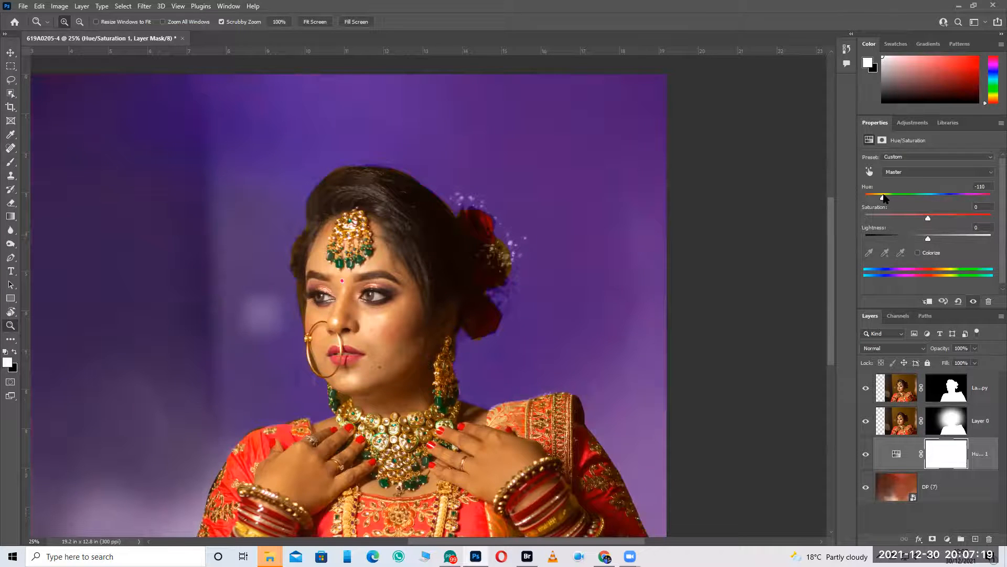
Add a Color Overlay effect to Layer 0 copy using purple 4f2983 sampled from the backdrop.
{"action": "left_click", "coordinate": [909, 426]}
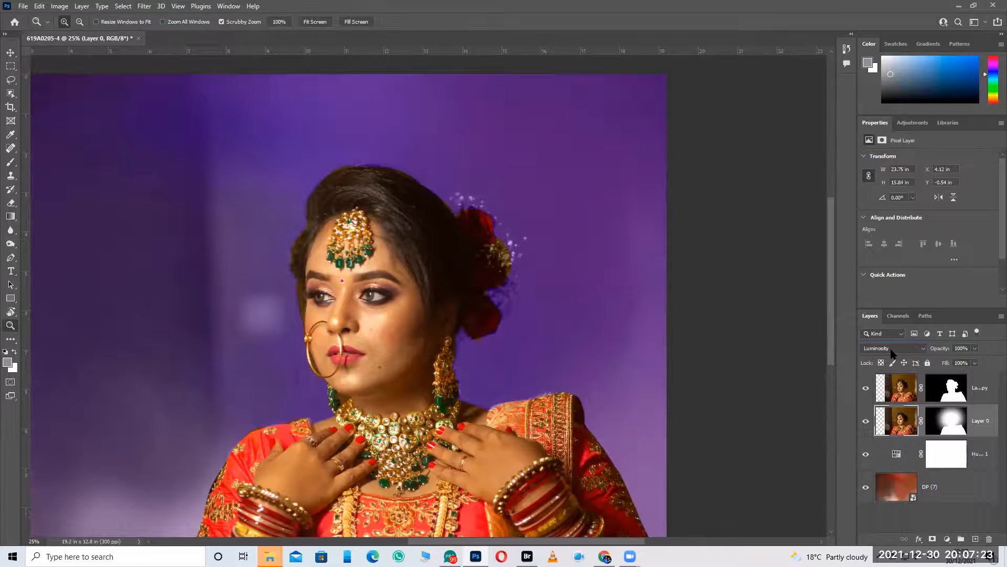
{"action": "key", "text": "ctrl+minus"}
{"action": "key", "text": "ctrl+minus"}
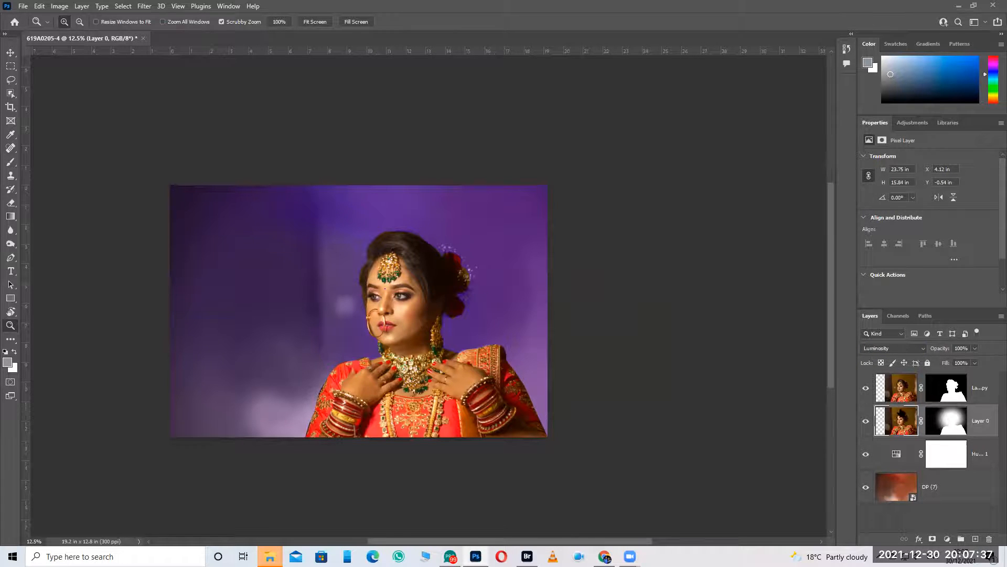
{"action": "key", "text": "alt+bracketright"}
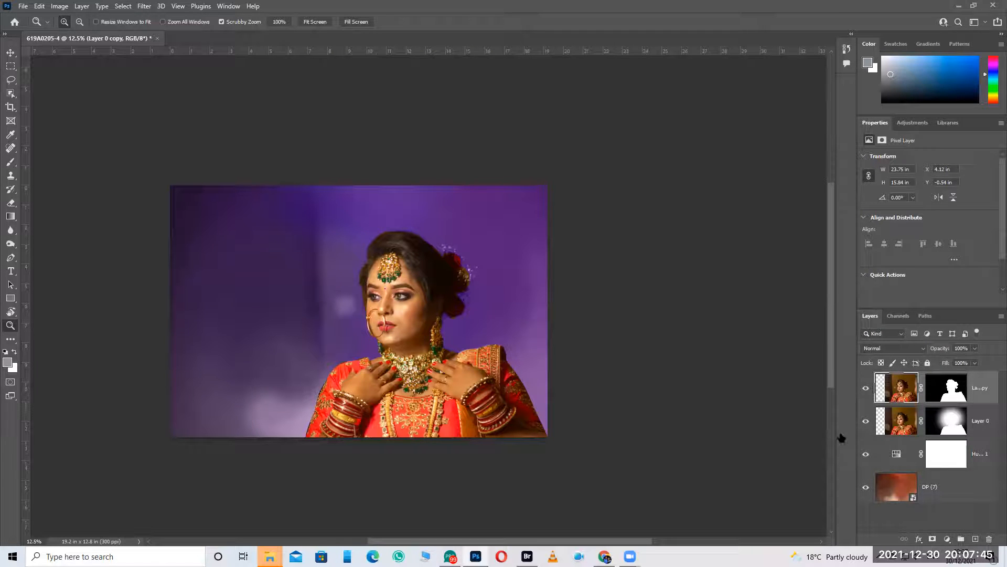
{"action": "left_click", "coordinate": [919, 539]}
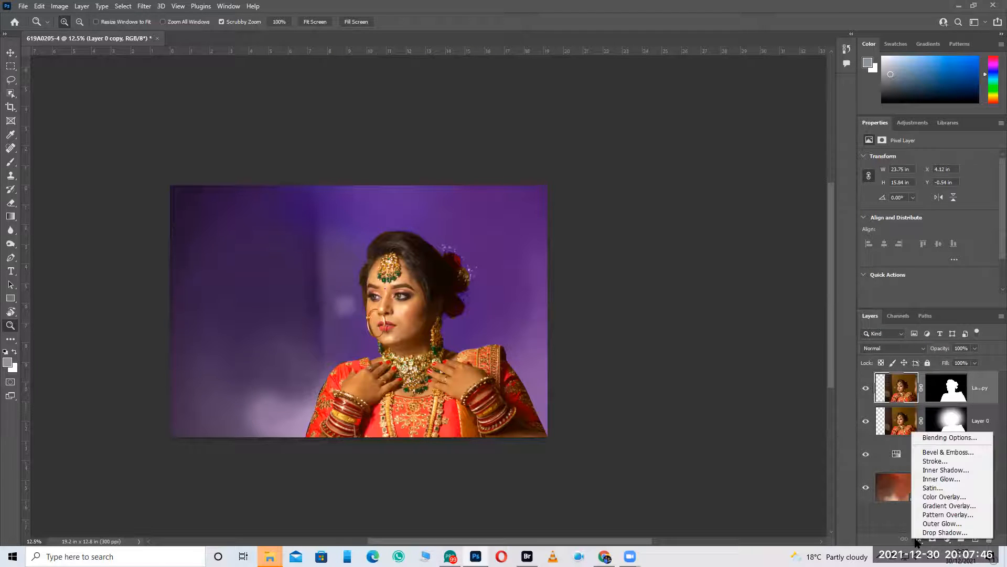
{"action": "left_click", "coordinate": [963, 496]}
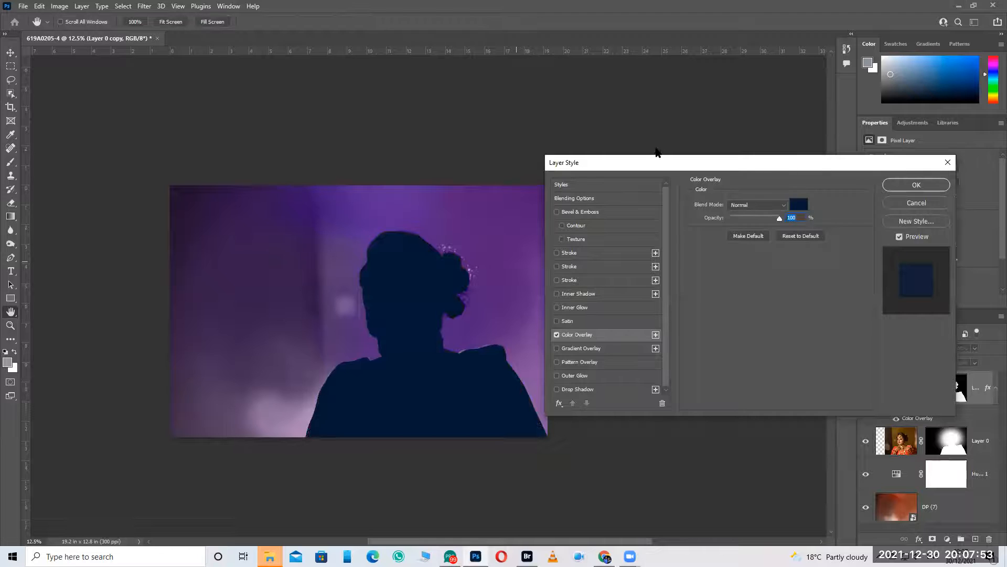
{"action": "left_click_drag", "start_coordinate": [656, 159], "coordinate": [556, 97]}
{"action": "left_click", "coordinate": [698, 142]}
{"action": "left_click", "coordinate": [433, 216]}
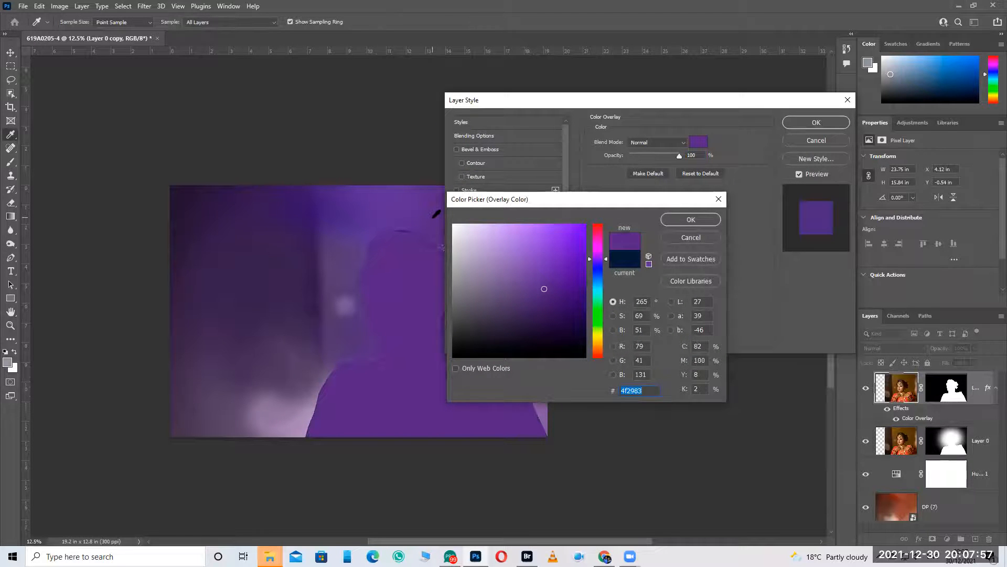
{"action": "left_click", "coordinate": [676, 220]}
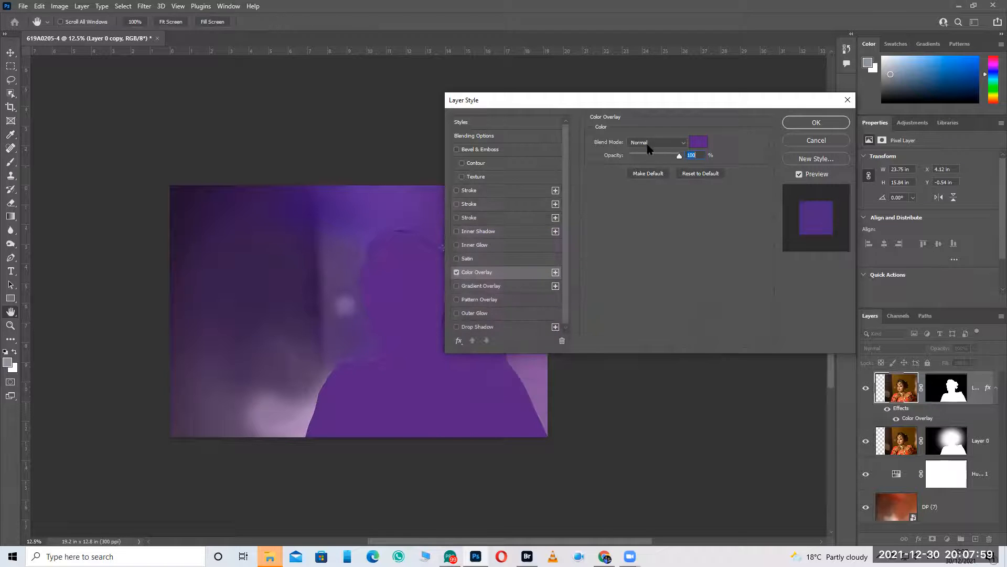
Set the Color Overlay's blend mode to Color and its opacity to 30%, and apply the layer style.
{"action": "left_click", "coordinate": [645, 143]}
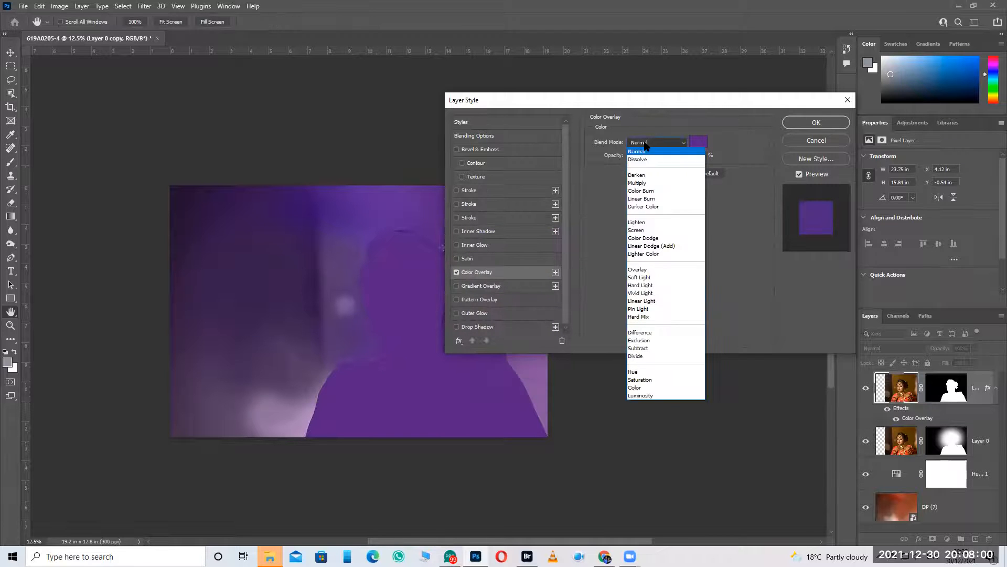
{"action": "left_click", "coordinate": [646, 389]}
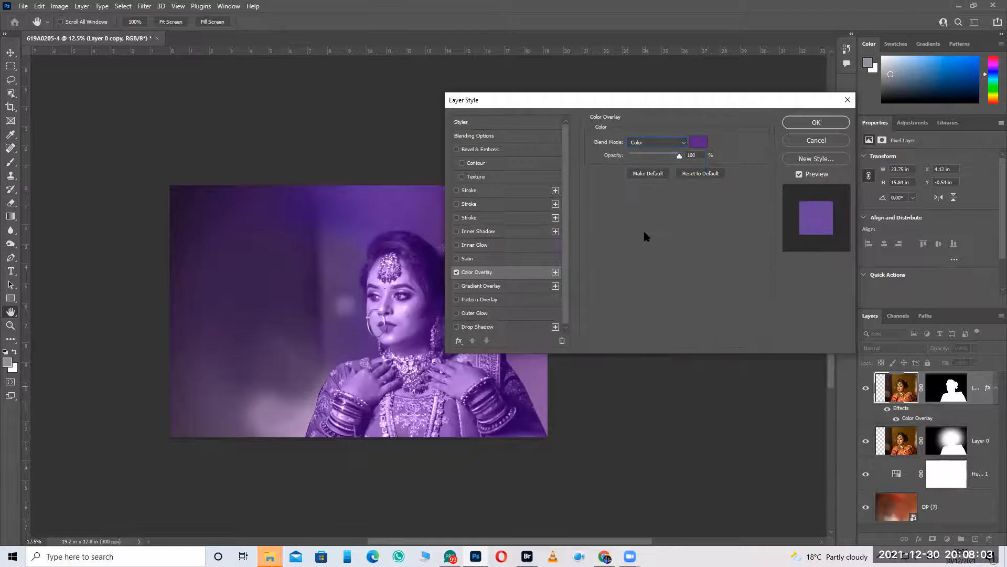
{"action": "left_click_drag", "start_coordinate": [612, 101], "coordinate": [580, 82]}
{"action": "left_click", "coordinate": [613, 135]}
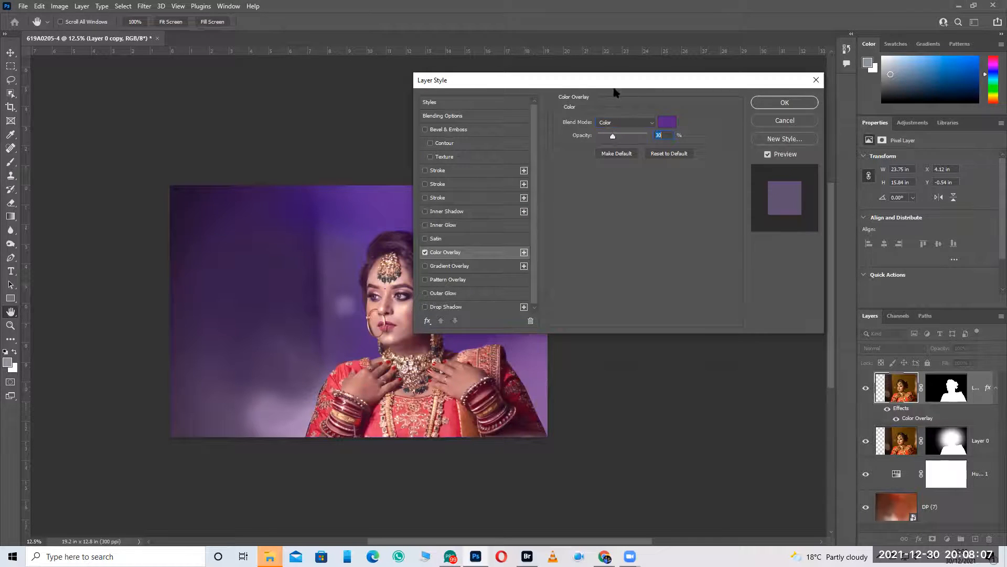
{"action": "left_click_drag", "start_coordinate": [611, 85], "coordinate": [300, 165]}
{"action": "left_click", "coordinate": [474, 183]}
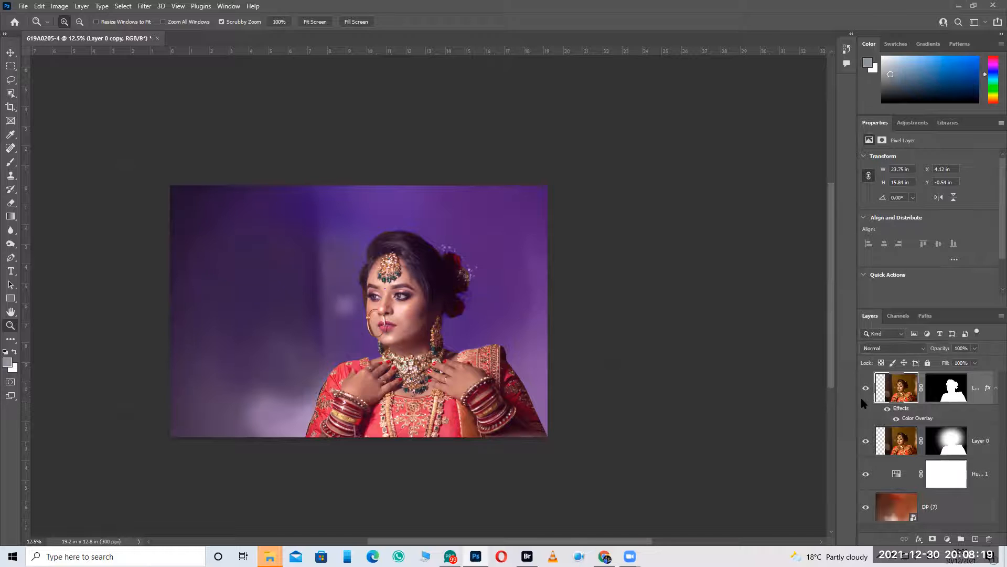
Paint black on Layer 0 copy's mask along the outer edge of the bride's hair with a soft 200 px brush.
{"action": "left_click", "coordinate": [474, 338]}
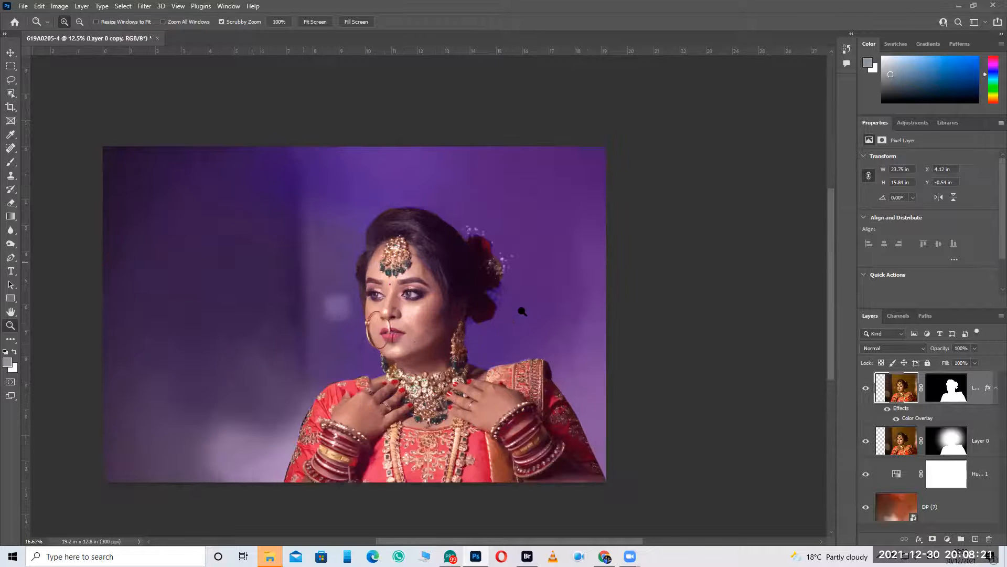
{"action": "left_click", "coordinate": [491, 315]}
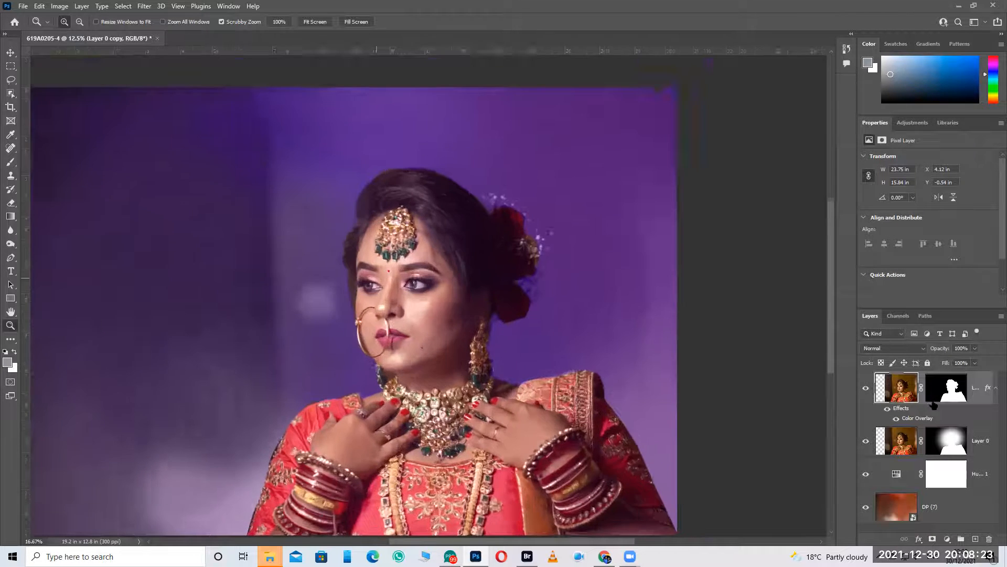
{"action": "left_click", "coordinate": [344, 120]}
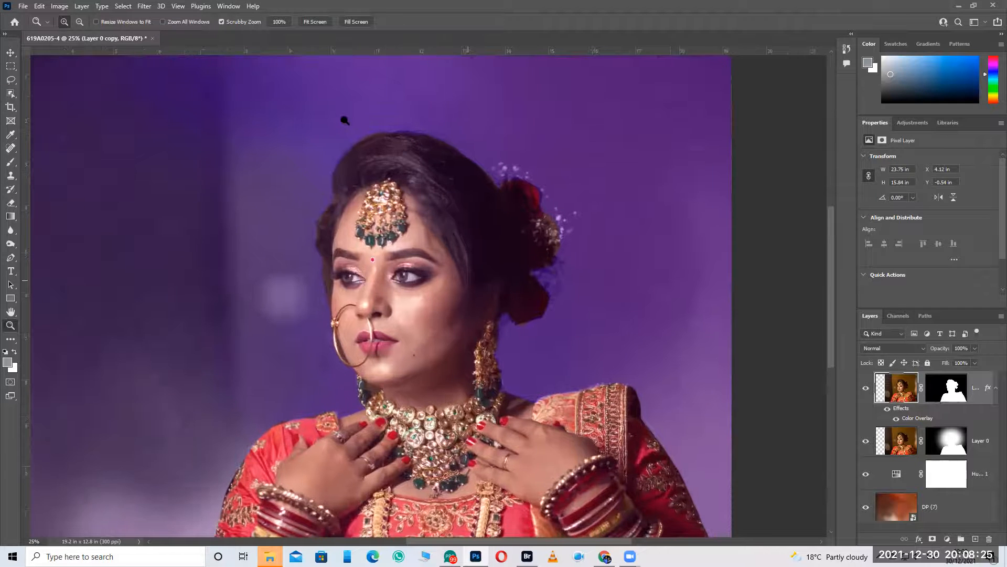
{"action": "key", "text": "b"}
{"action": "key", "text": "ctrl+backslash"}
{"action": "key", "text": "d"}
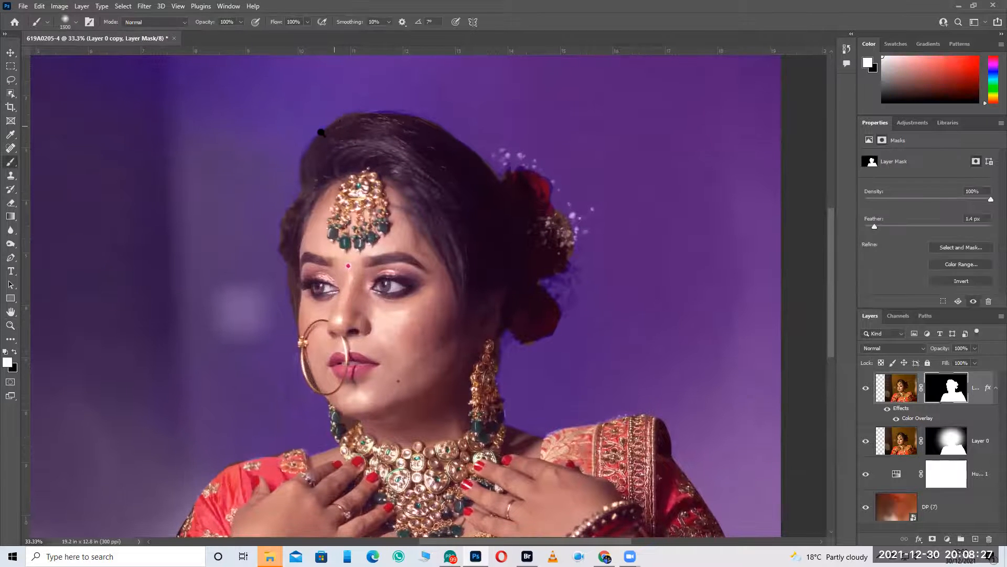
{"action": "key", "text": "bracketleft"}
{"action": "key", "text": "bracketleft"}
{"action": "key", "text": "bracketleft"}
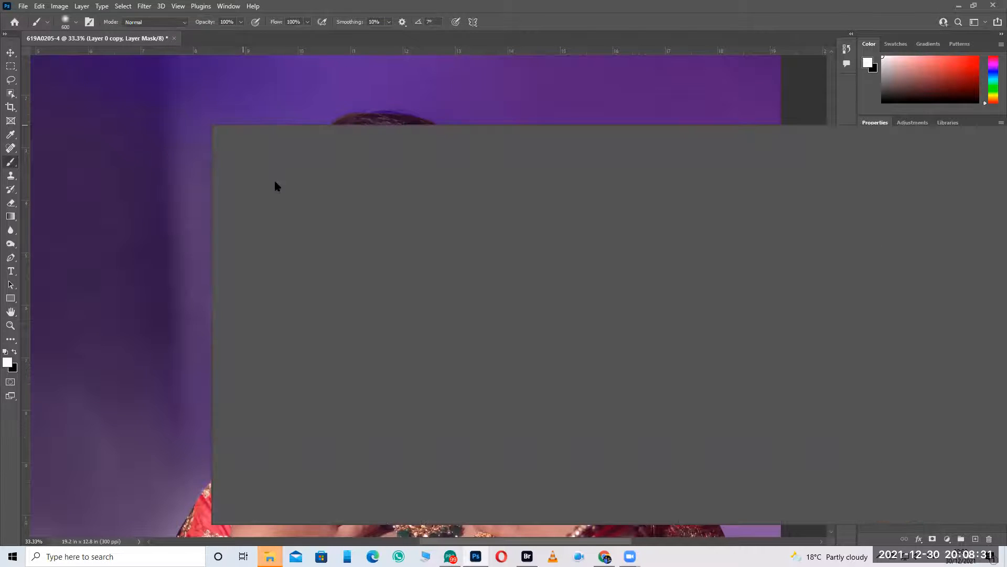
{"action": "left_click", "coordinate": [168, 169]}
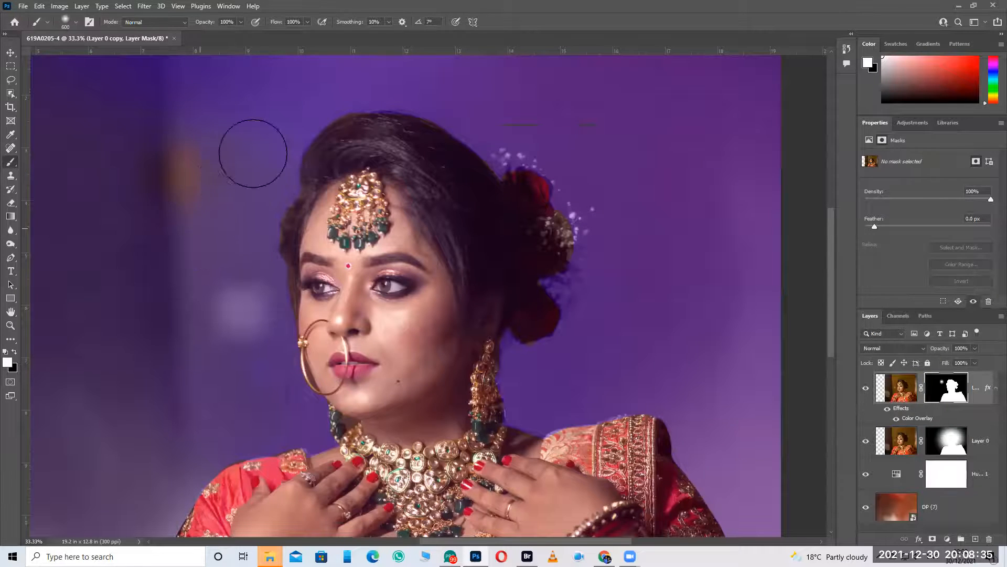
{"action": "key", "text": "x"}
{"action": "key", "text": "bracketleft"}
{"action": "key", "text": "bracketleft"}
{"action": "key", "text": "bracketleft"}
{"action": "key", "text": "bracketleft"}
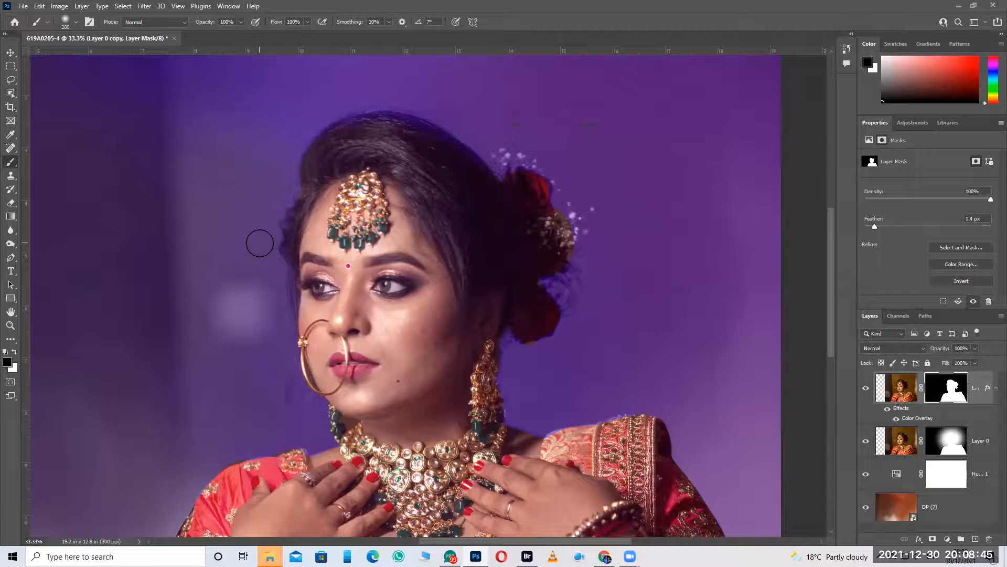
Shift the Hue of the existing Hue/Saturation adjustment to recolour the backdrop teal blue.
{"action": "key", "text": "ctrl+minus"}
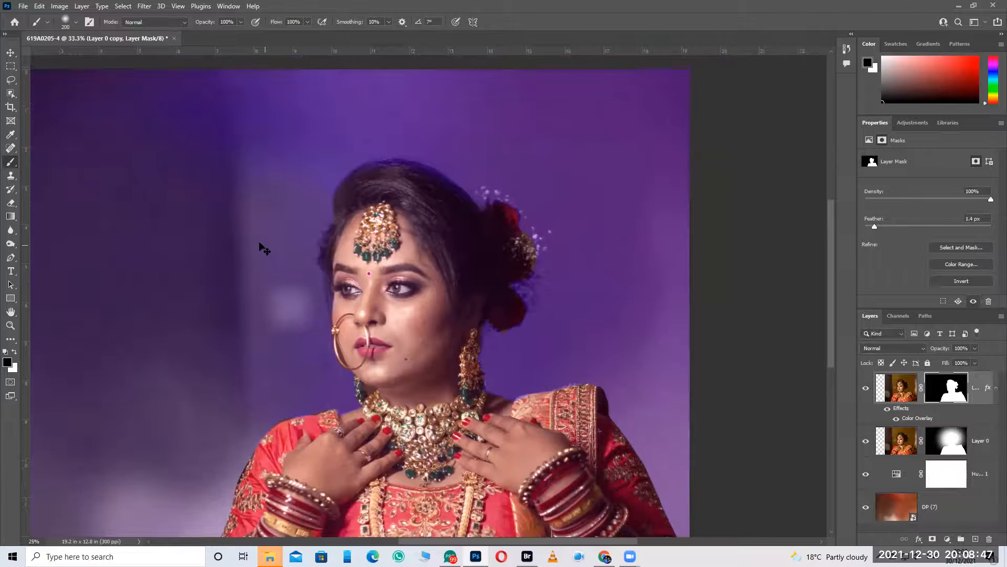
{"action": "scroll", "coordinate": [425, 318], "scroll_direction": "down", "scroll_amount": 1}
{"action": "key", "text": "z"}
{"action": "scroll", "coordinate": [424, 318], "scroll_direction": "down", "scroll_amount": 2}
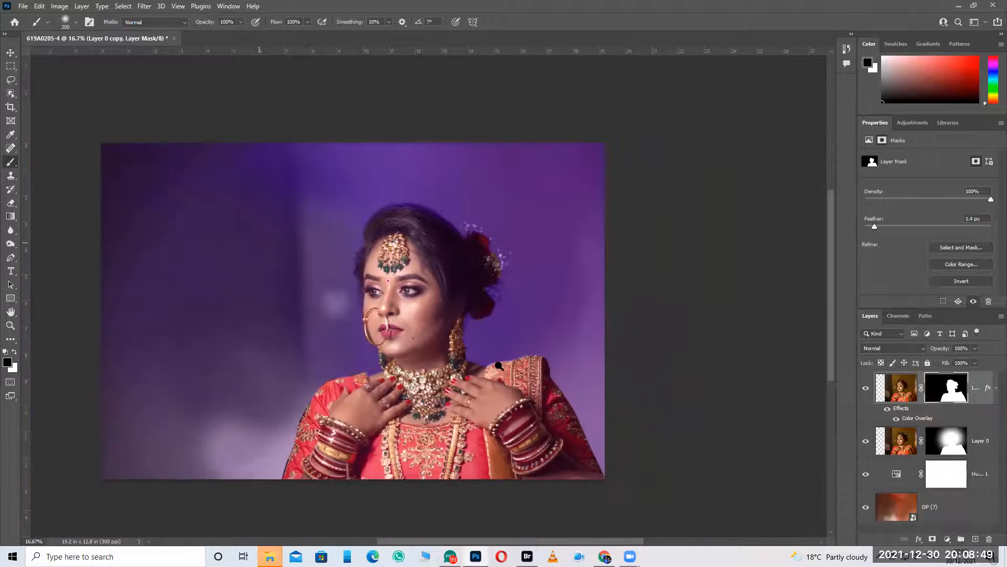
{"action": "key", "text": "ctrl+plus"}
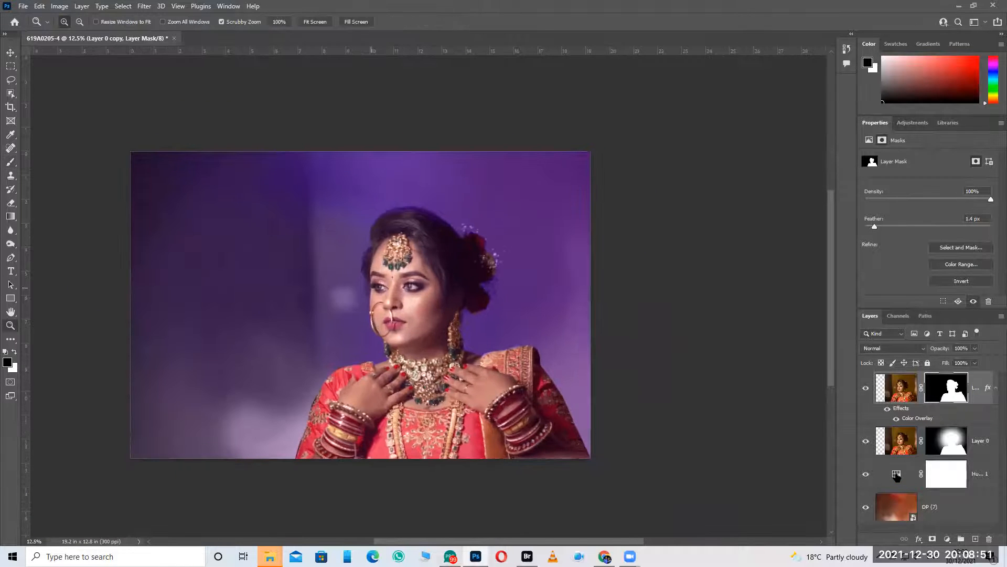
{"action": "left_click", "coordinate": [897, 475]}
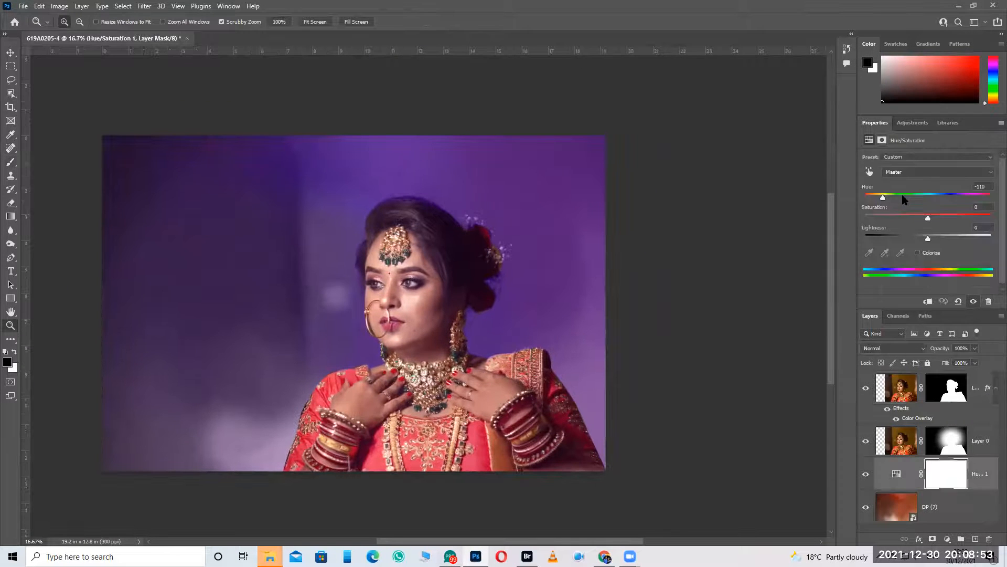
{"action": "left_click_drag", "start_coordinate": [916, 203], "coordinate": [967, 214]}
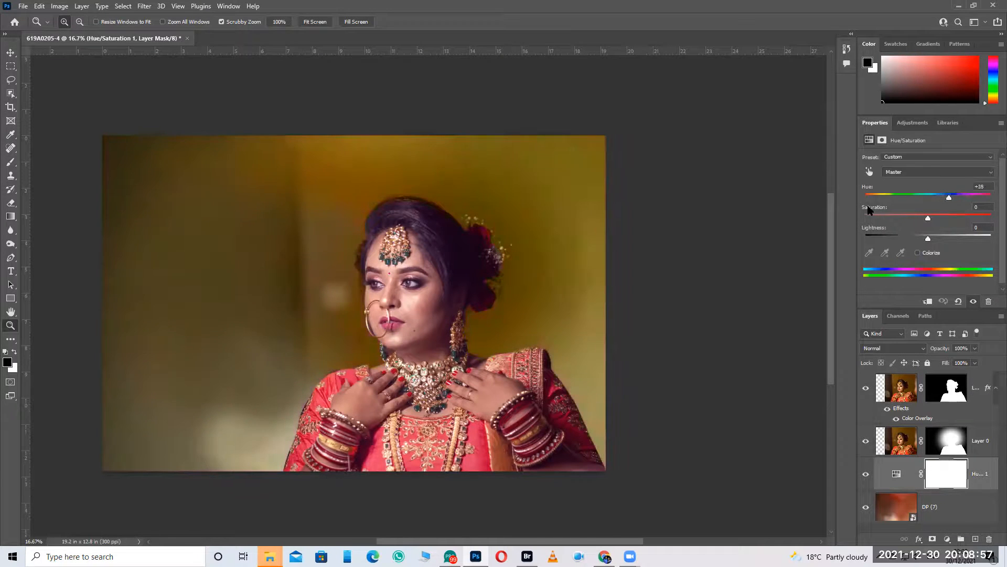
Change the Color Overlay on Layer 0 copy to blue 215973 to match the backdrop, and apply the layer style.
{"action": "left_click", "coordinate": [913, 418]}
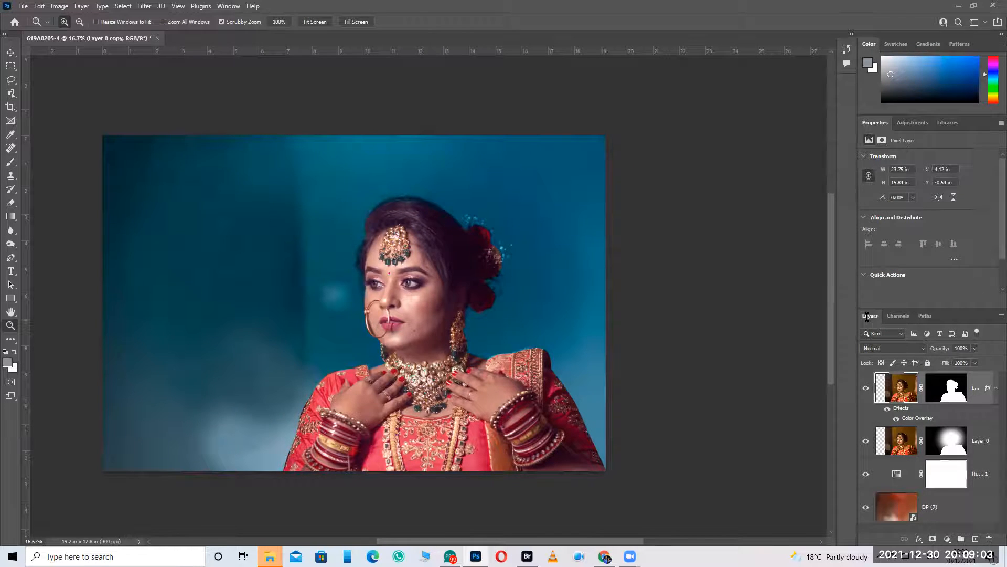
{"action": "type", "text": "215973"}
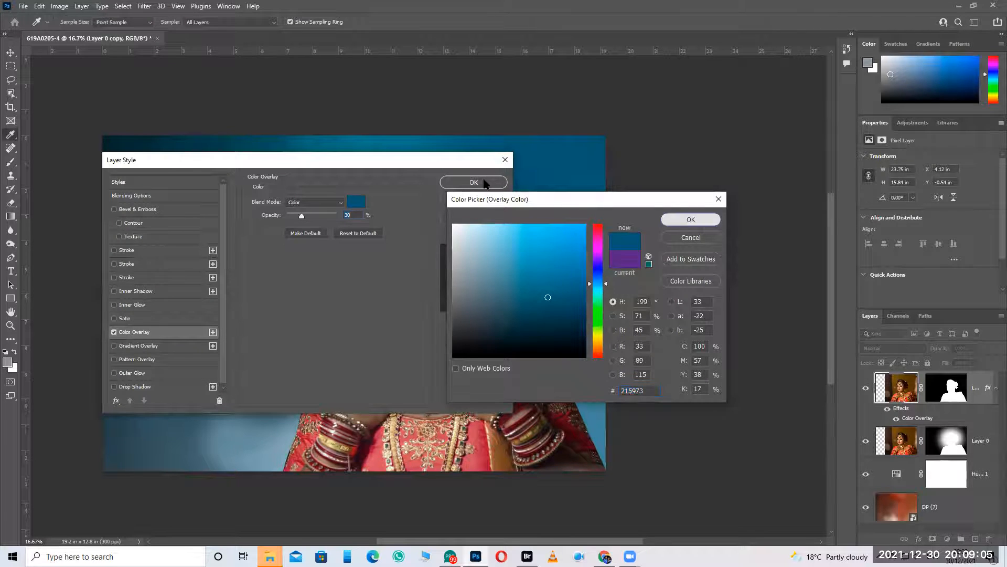
{"action": "key", "text": "Return"}
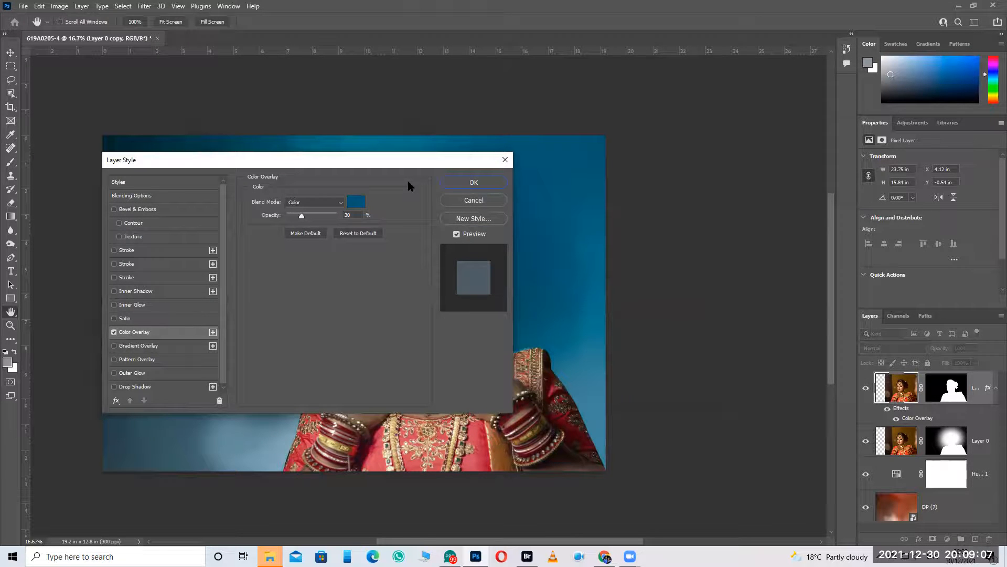
{"action": "left_click_drag", "start_coordinate": [362, 160], "coordinate": [299, 203]}
{"action": "left_click", "coordinate": [427, 222]}
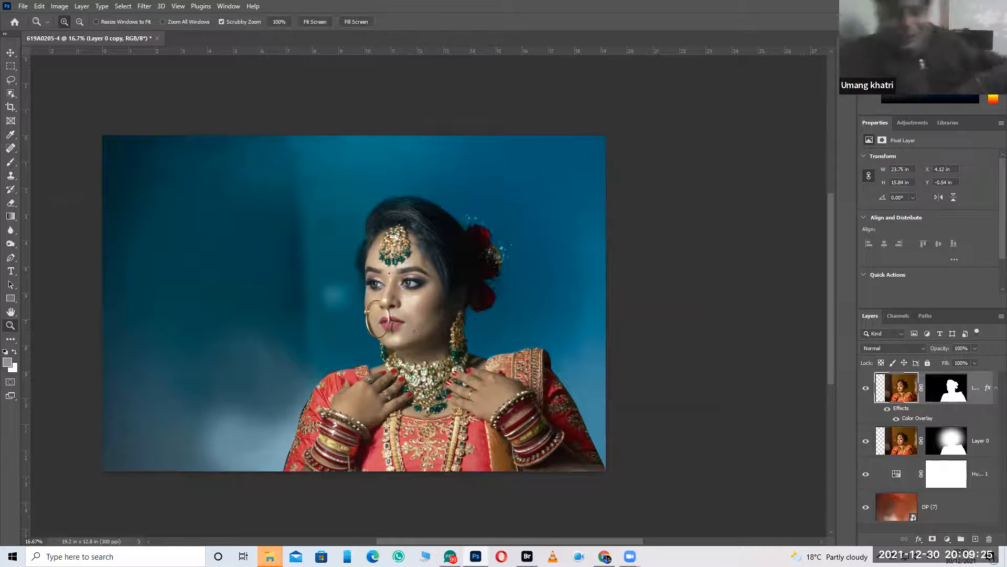
{"action": "mouse_move", "coordinate": [830, 557]}
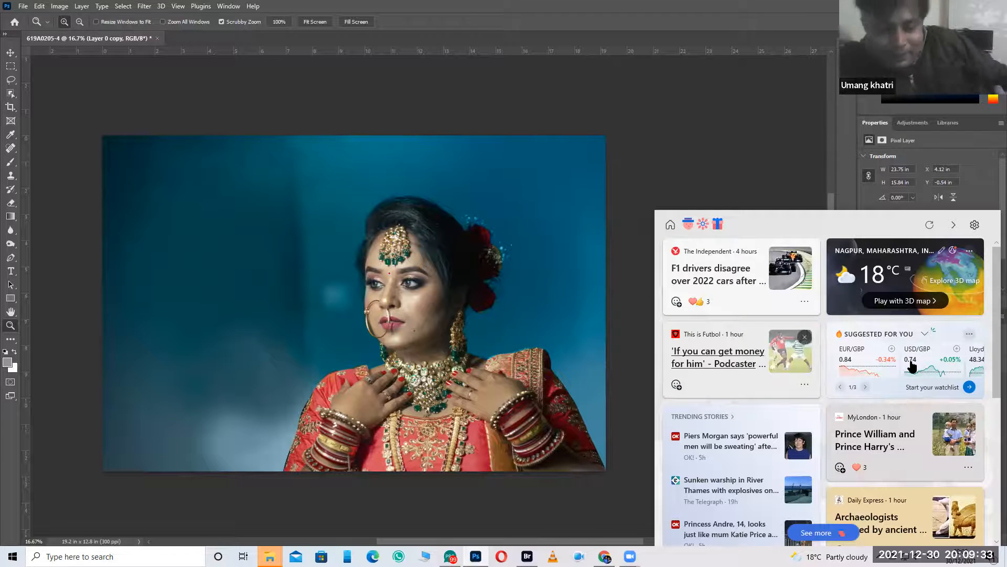
{"action": "left_click", "coordinate": [853, 116]}
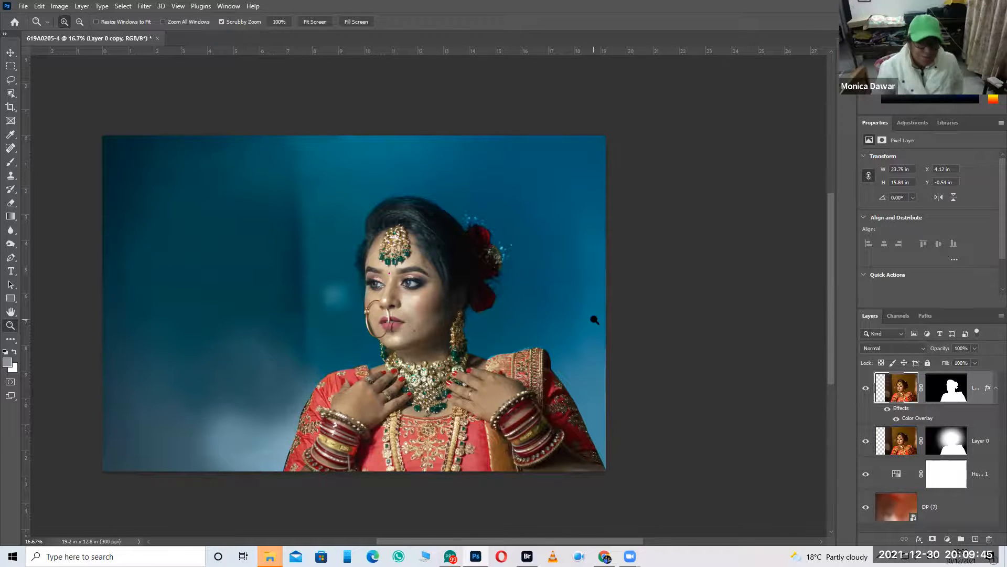
Paint white on Layer 0's mask over the backdrop's lower-left area and beside the bride's shoulder with a soft 1900 px brush.
{"action": "left_click_drag", "start_coordinate": [439, 369], "coordinate": [471, 323]}
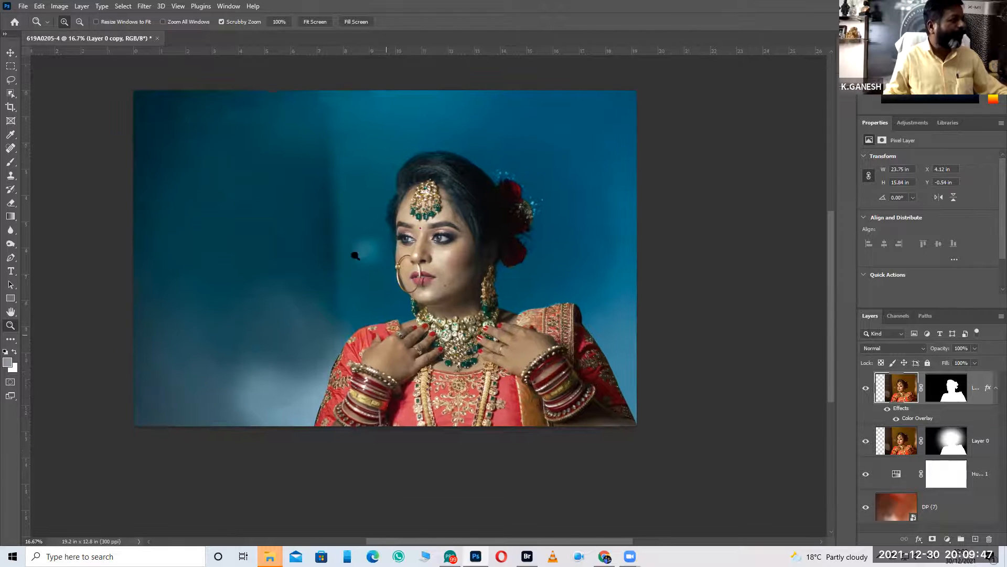
{"action": "left_click", "coordinate": [942, 444]}
{"action": "key", "text": "b"}
{"action": "key", "text": "bracketright"}
{"action": "key", "text": "bracketright"}
{"action": "key", "text": "bracketright"}
{"action": "key", "text": "bracketright"}
{"action": "key", "text": "bracketright"}
{"action": "key", "text": "bracketright"}
{"action": "key", "text": "bracketright"}
{"action": "key", "text": "bracketright"}
{"action": "key", "text": "bracketright"}
{"action": "key", "text": "bracketright"}
{"action": "key", "text": "bracketright"}
{"action": "key", "text": "bracketright"}
{"action": "key", "text": "bracketright"}
{"action": "key", "text": "bracketright"}
{"action": "key", "text": "bracketright"}
{"action": "key", "text": "bracketright"}
{"action": "key", "text": "bracketright"}
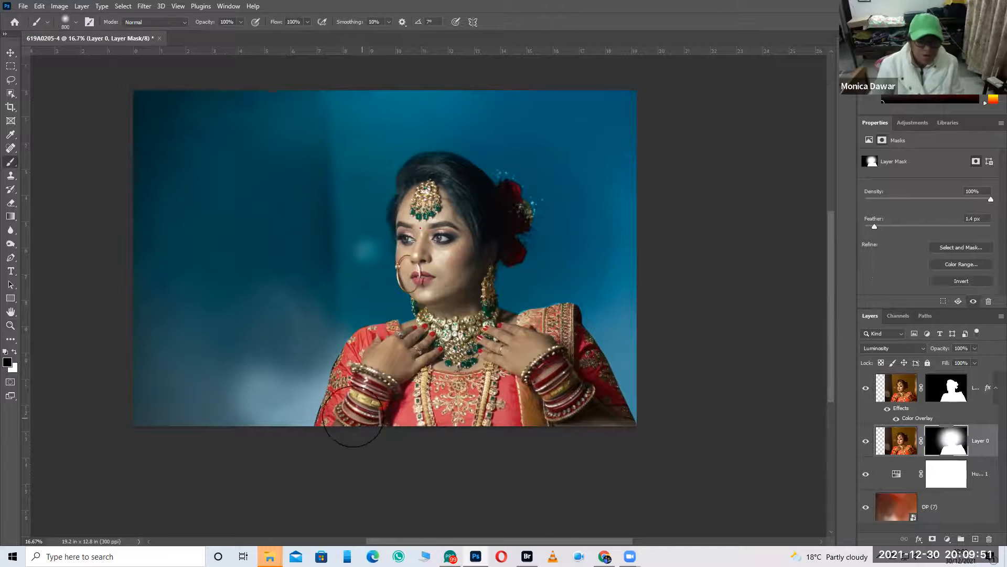
{"action": "key", "text": "x"}
{"action": "left_click_drag", "start_coordinate": [325, 397], "coordinate": [274, 485]}
{"action": "mouse_move", "coordinate": [204, 345]}
{"action": "left_mouse_down"}
{"action": "mouse_move", "coordinate": [205, 478]}
{"action": "mouse_move", "coordinate": [204, 432]}
{"action": "mouse_move", "coordinate": [168, 409]}
{"action": "left_mouse_up"}
{"action": "key", "text": "x"}
{"action": "key", "text": "x"}
{"action": "left_click_drag", "start_coordinate": [614, 386], "coordinate": [613, 402]}
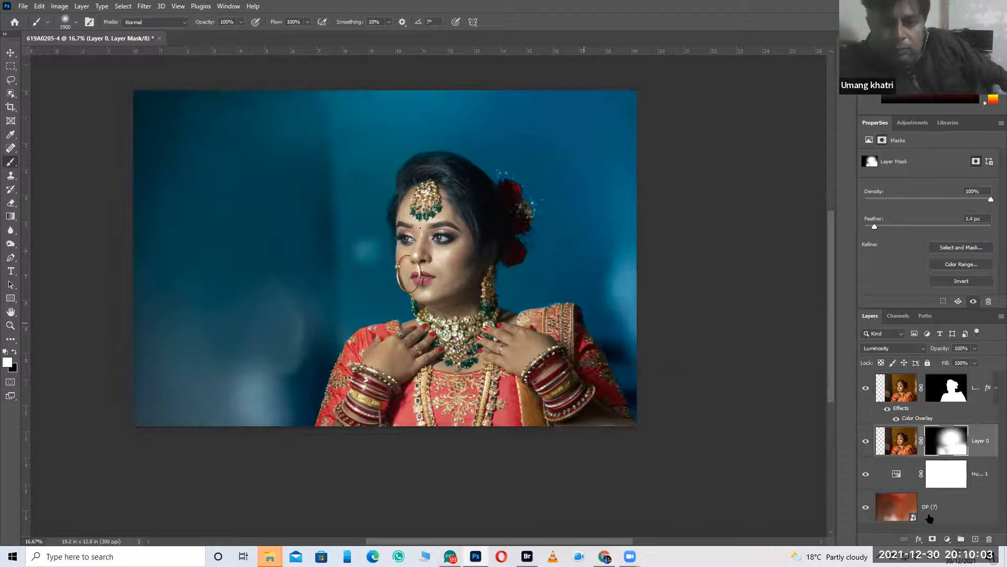
Select the DP (7) backdrop layer and examine the blend around the bride's hair and face up close.
{"action": "left_click", "coordinate": [977, 517]}
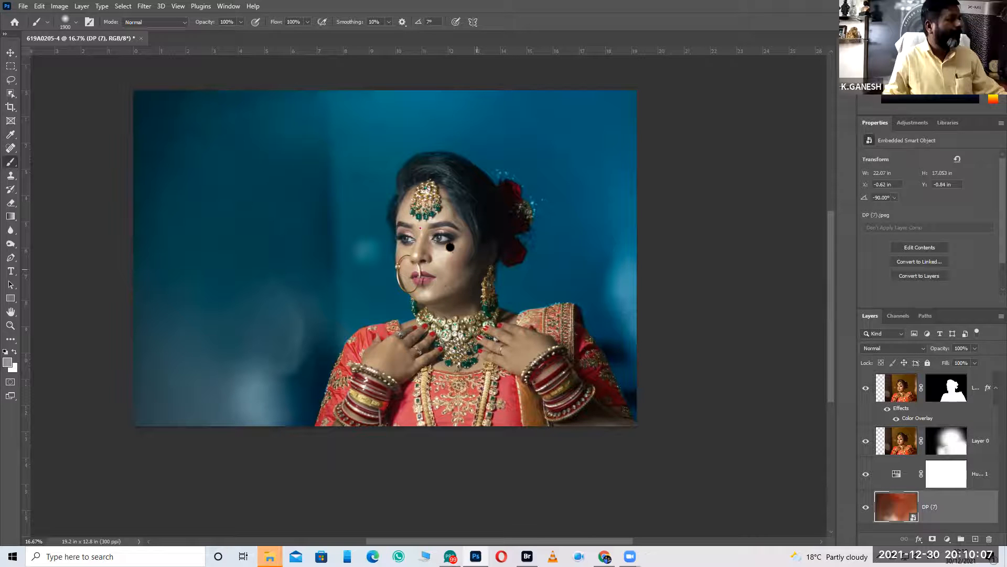
{"action": "key", "text": "z"}
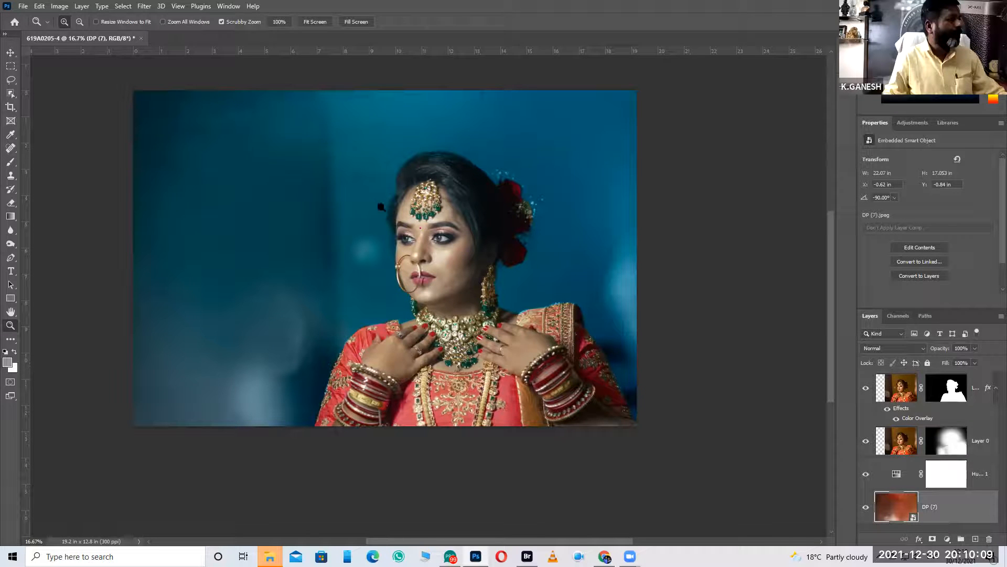
{"action": "left_click_drag", "start_coordinate": [424, 231], "coordinate": [454, 303]}
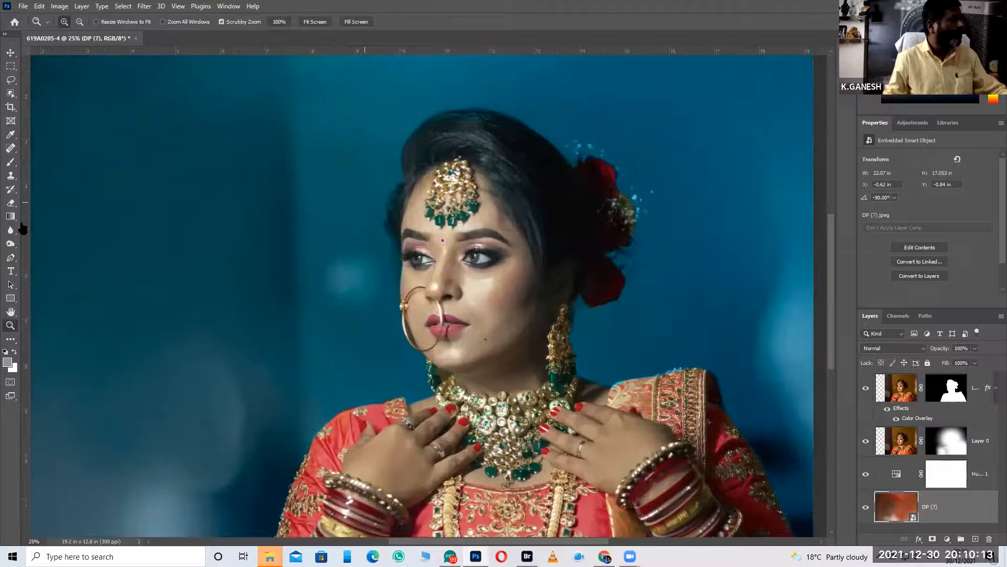
{"action": "key", "text": "ctrl+plus"}
{"action": "key", "text": "ctrl+plus"}
Switch to File Explorer and look through the Downloads and Desktop folders for a background texture image.
{"action": "key", "text": "super+Tab"}
{"action": "key", "text": "Escape"}
{"action": "key", "text": "alt+Tab"}
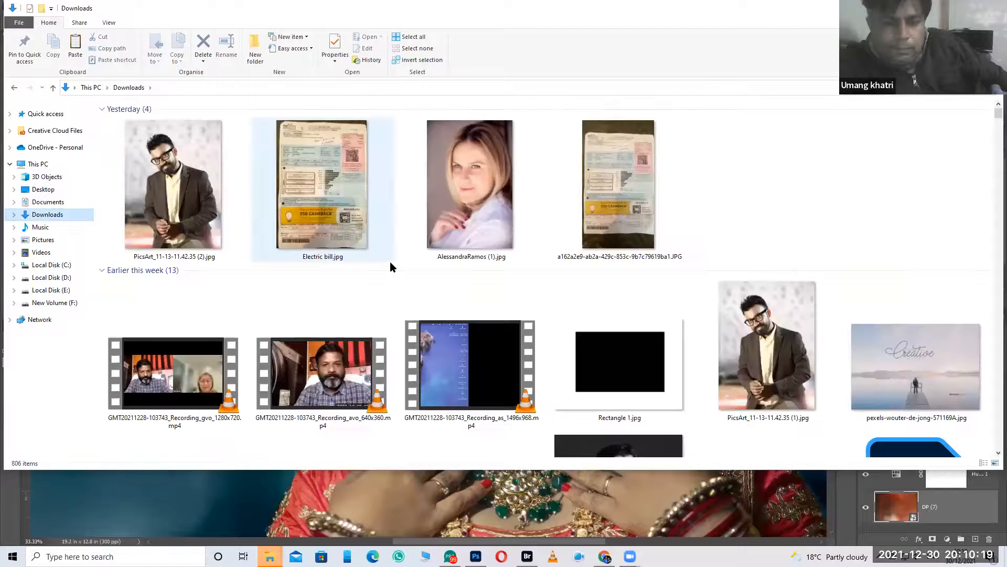
{"action": "scroll", "coordinate": [389, 262], "scroll_direction": "down", "scroll_amount": 10}
{"action": "scroll", "coordinate": [389, 261], "scroll_direction": "down", "scroll_amount": 10}
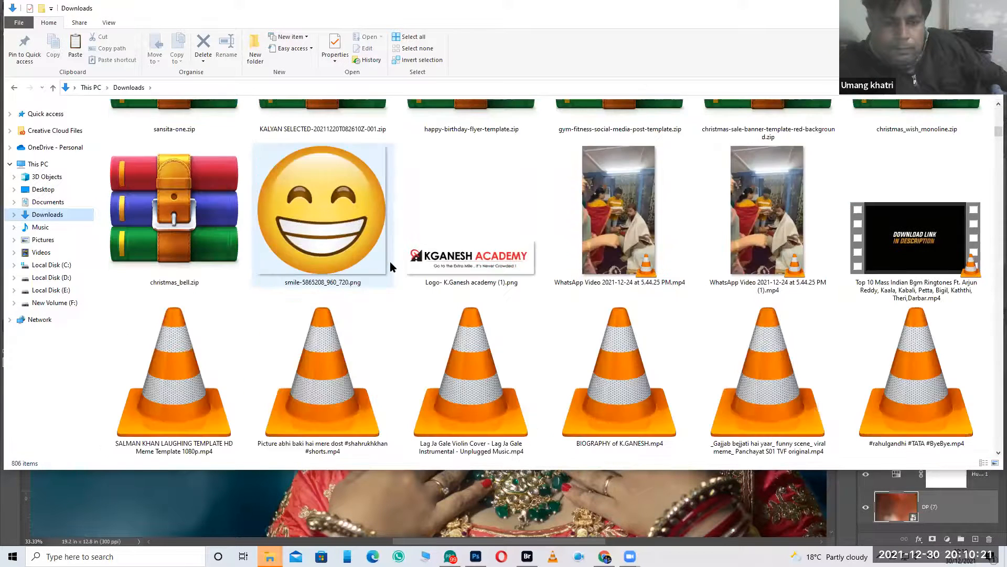
{"action": "scroll", "coordinate": [425, 282], "scroll_direction": "down", "scroll_amount": 10}
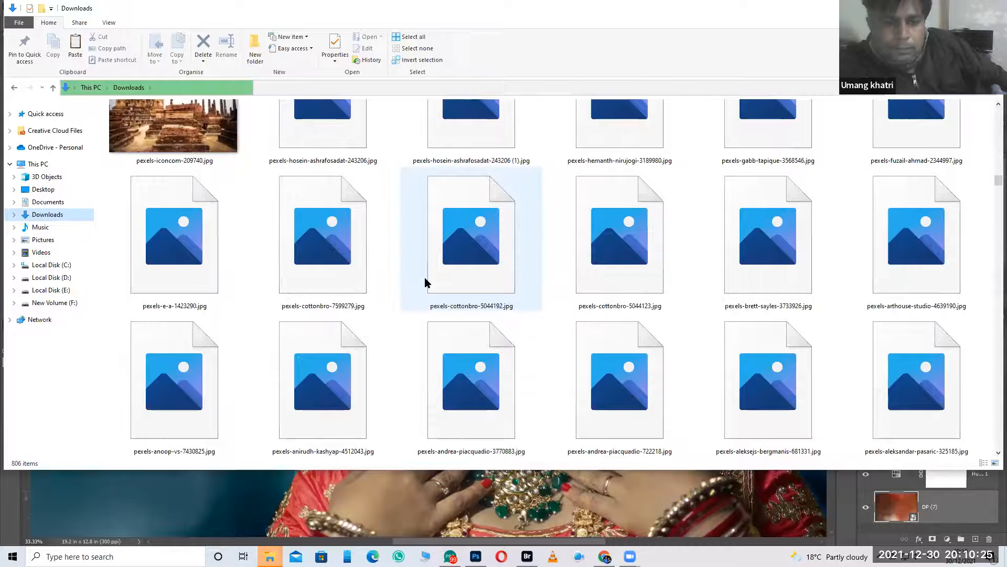
{"action": "key", "text": "alt+Tab"}
{"action": "key", "text": "alt+Tab"}
{"action": "key", "text": "alt+Tab"}
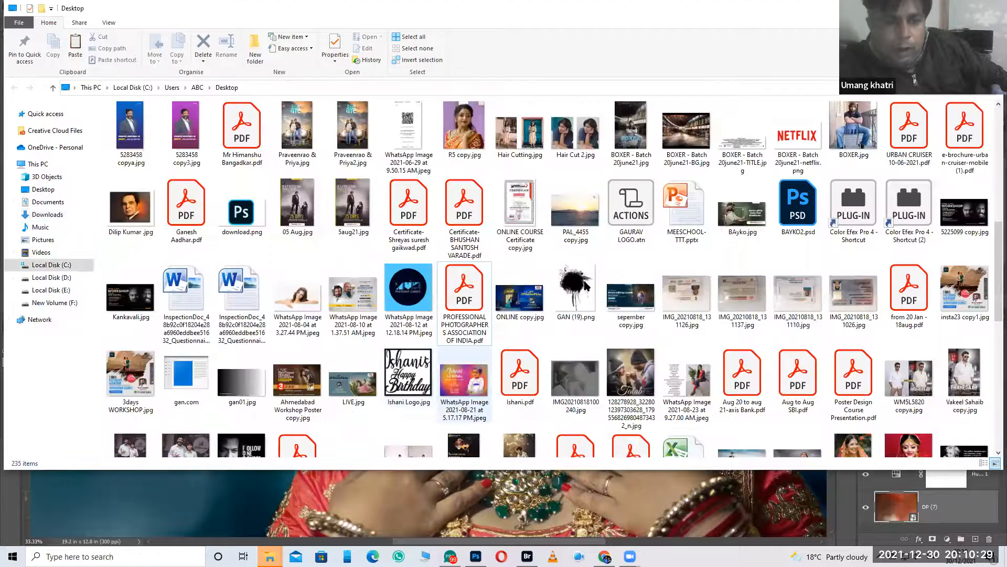
{"action": "scroll", "coordinate": [281, 302], "scroll_direction": "down", "scroll_amount": 4}
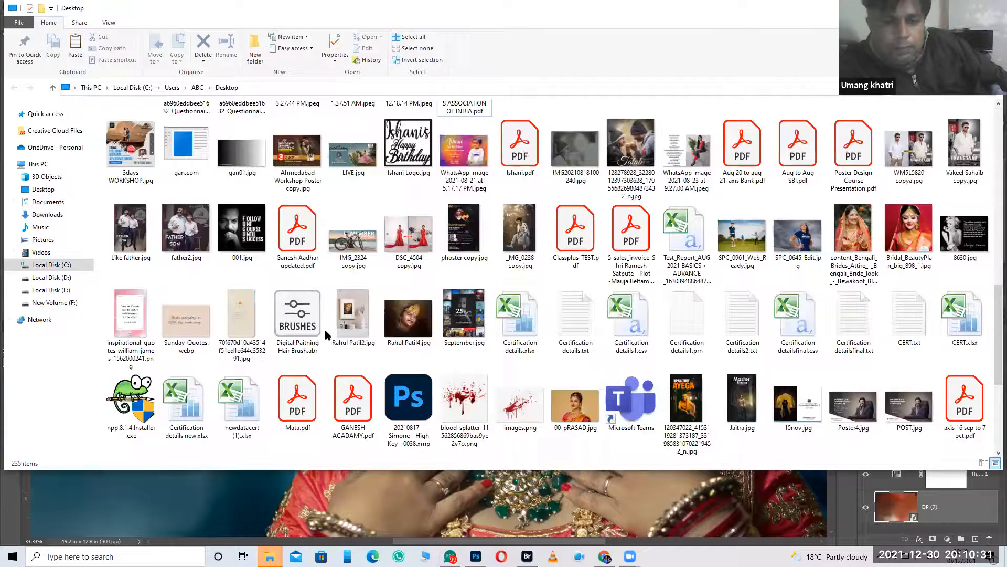
{"action": "scroll", "coordinate": [326, 331], "scroll_direction": "down", "scroll_amount": 4}
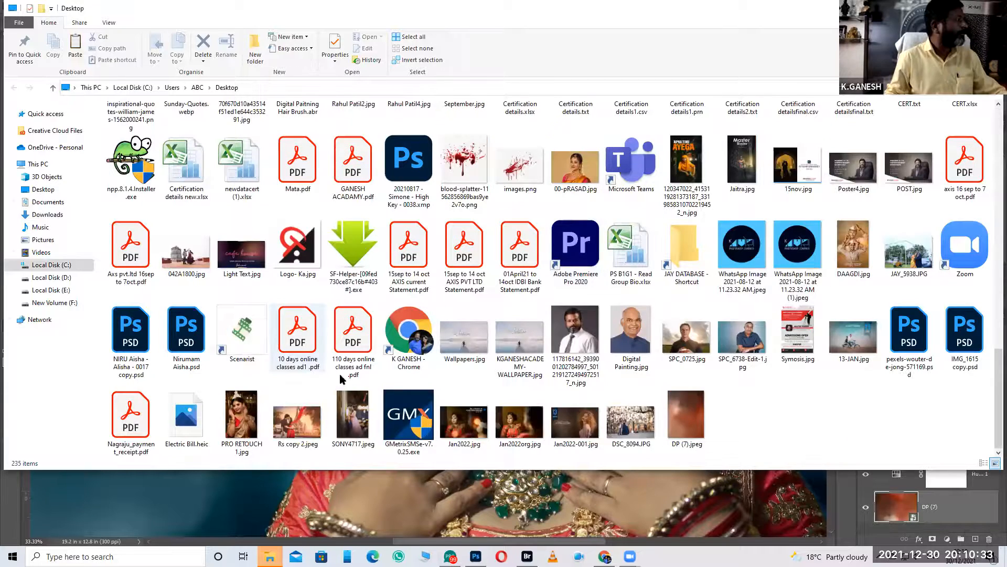
{"action": "scroll", "coordinate": [343, 372], "scroll_direction": "up", "scroll_amount": 15}
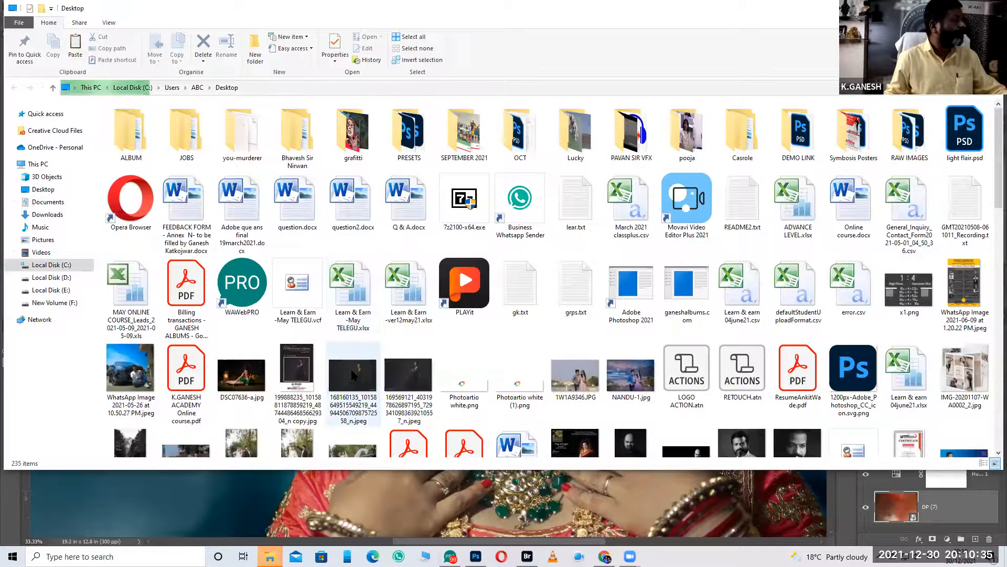
Switch to Chrome and search Google Images for "texture background" in a new tab.
{"action": "key", "text": "alt+Tab"}
{"action": "key", "text": "Tab"}
{"action": "key", "text": "Tab"}
{"action": "key", "text": "Tab"}
{"action": "key", "text": "Tab"}
{"action": "key", "text": "Tab"}
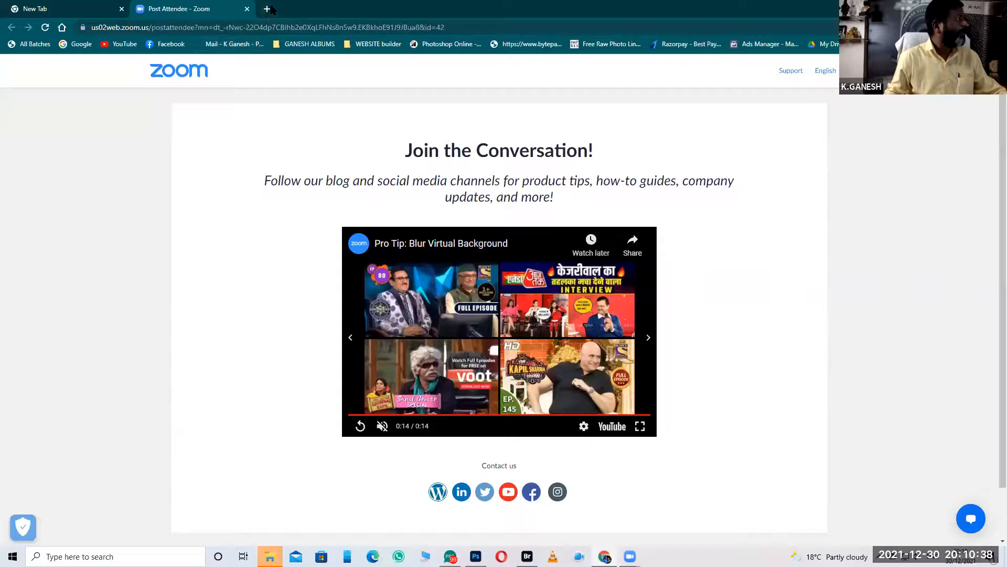
{"action": "left_click", "coordinate": [271, 11]}
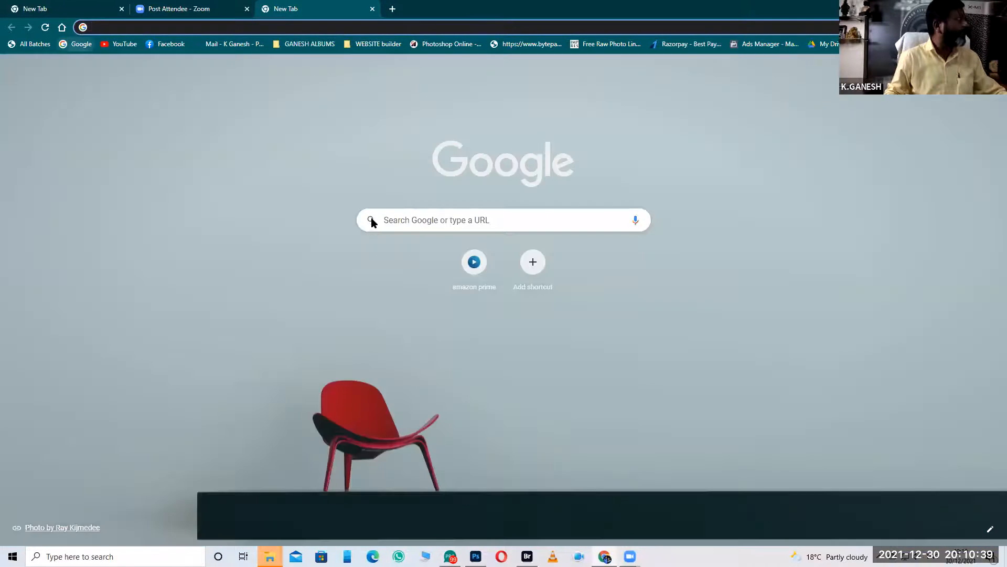
{"action": "left_click", "coordinate": [371, 222]}
{"action": "type", "text": "texture"}
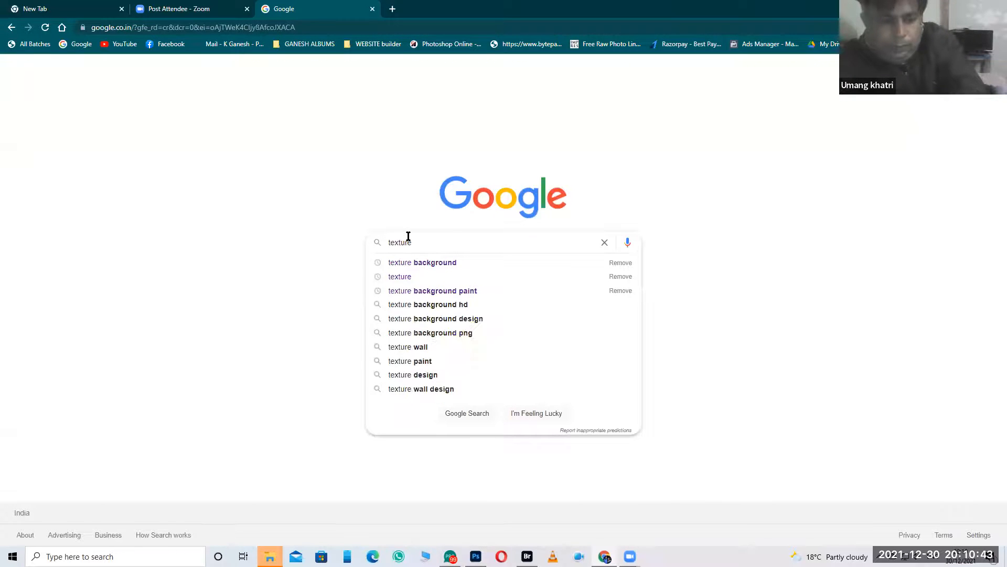
{"action": "left_click", "coordinate": [414, 263]}
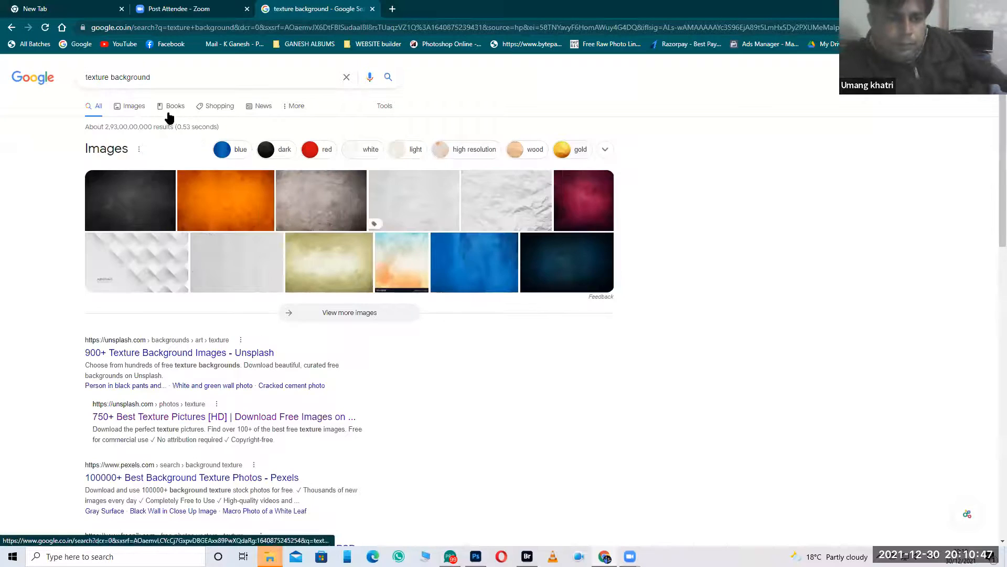
{"action": "left_click", "coordinate": [154, 121]}
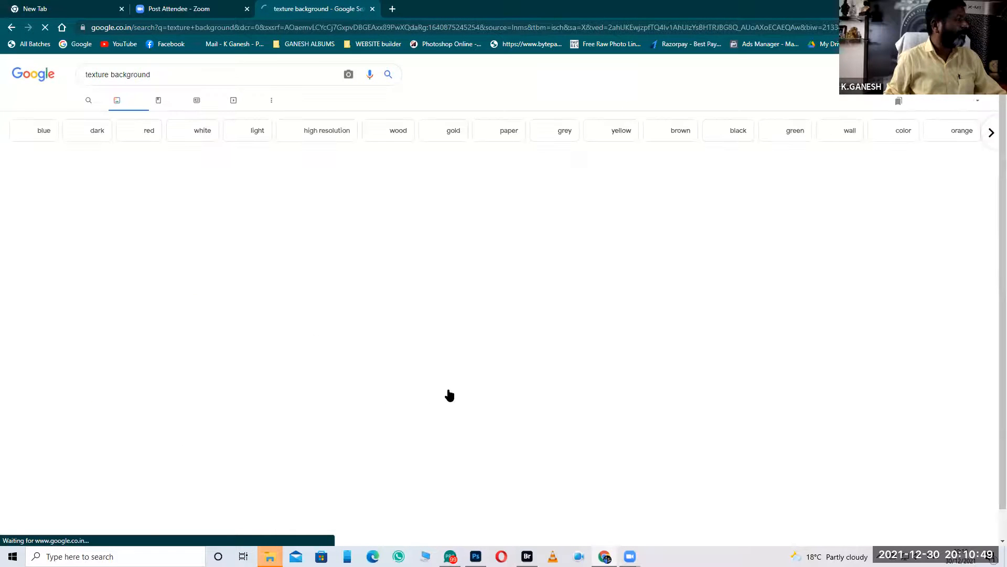
Preview the brown cracked wall texture from WallpaperSafari in the image results and copy the image.
{"action": "scroll", "coordinate": [448, 394], "scroll_direction": "down", "scroll_amount": 1}
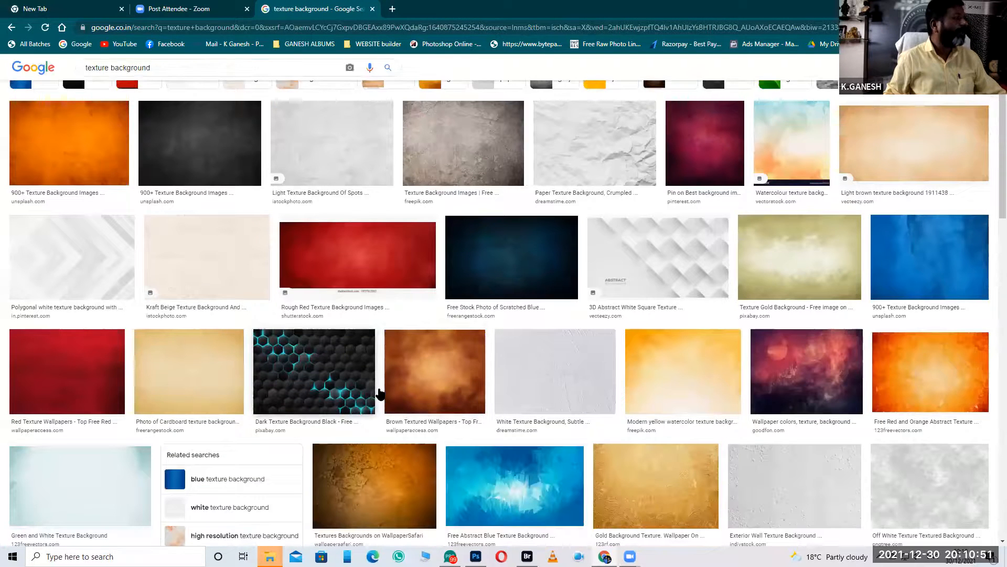
{"action": "scroll", "coordinate": [380, 394], "scroll_direction": "down", "scroll_amount": 2}
{"action": "left_click", "coordinate": [823, 168]}
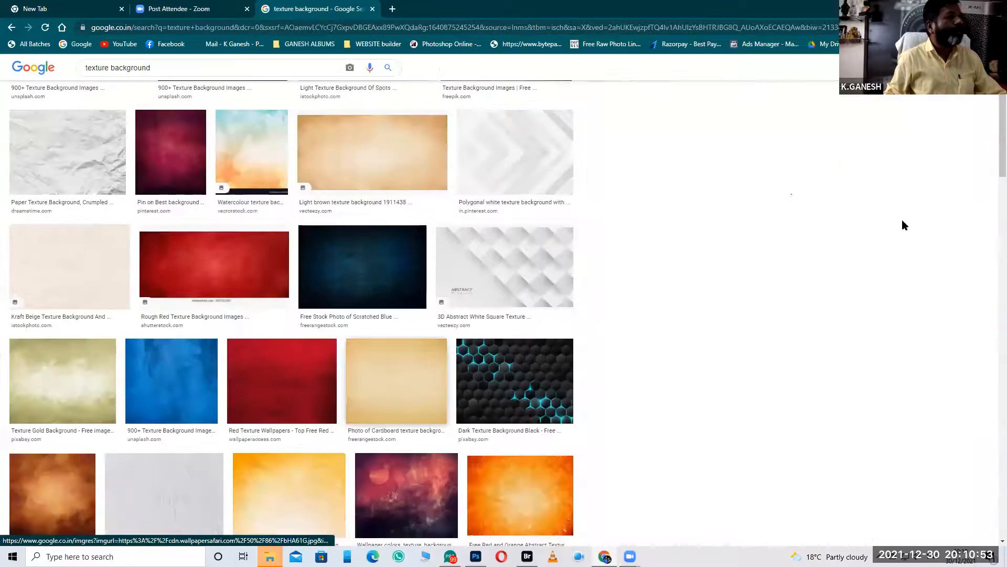
{"action": "right_click", "coordinate": [825, 164]}
{"action": "left_click", "coordinate": [867, 304]}
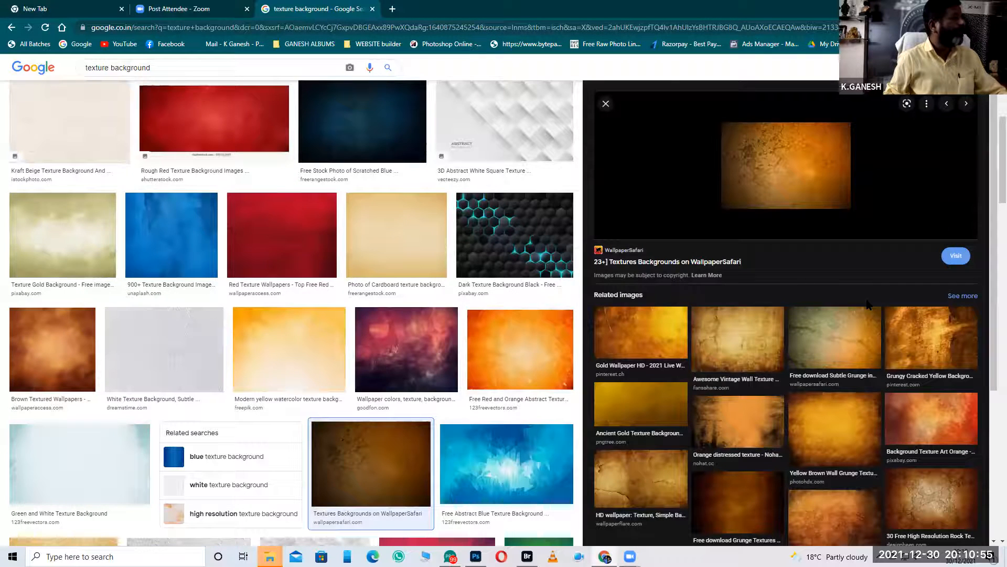
Switch back to Photoshop and paste the copied texture as a new layer above DP (7).
{"action": "key", "text": "alt+Tab"}
{"action": "key", "text": "Tab"}
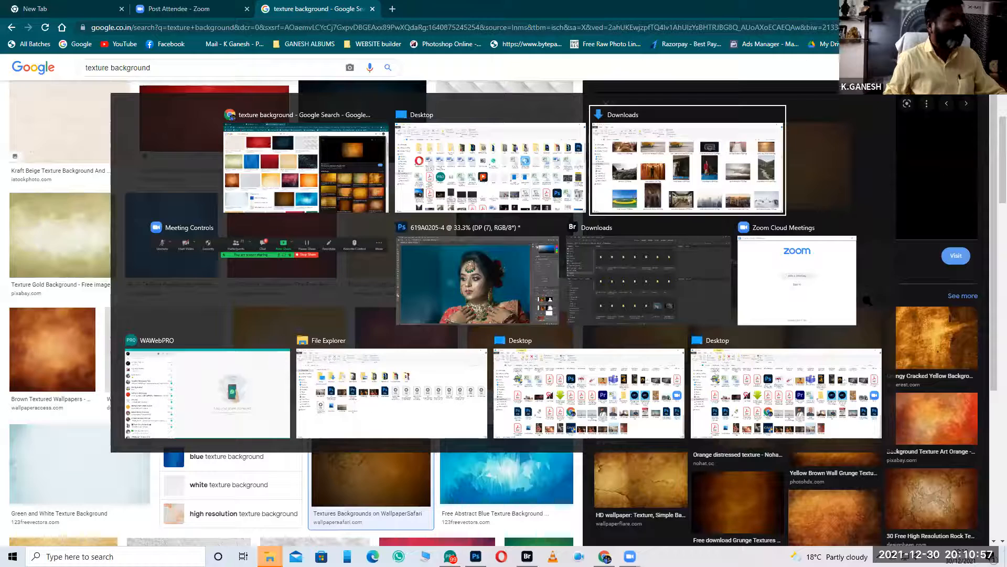
{"action": "left_click", "coordinate": [504, 310]}
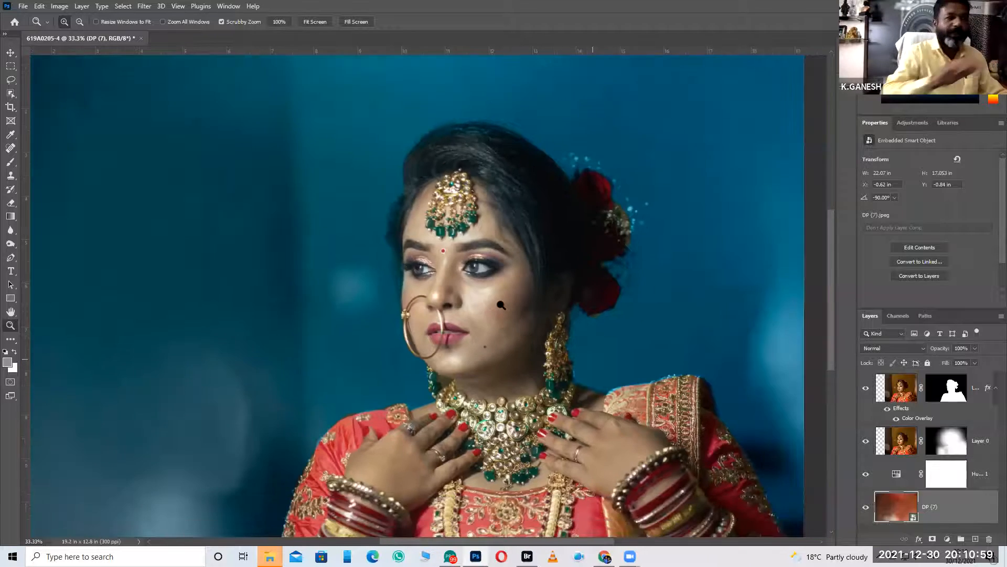
{"action": "key", "text": "ctrl+minus"}
{"action": "key", "text": "ctrl+minus"}
{"action": "key", "text": "ctrl+minus"}
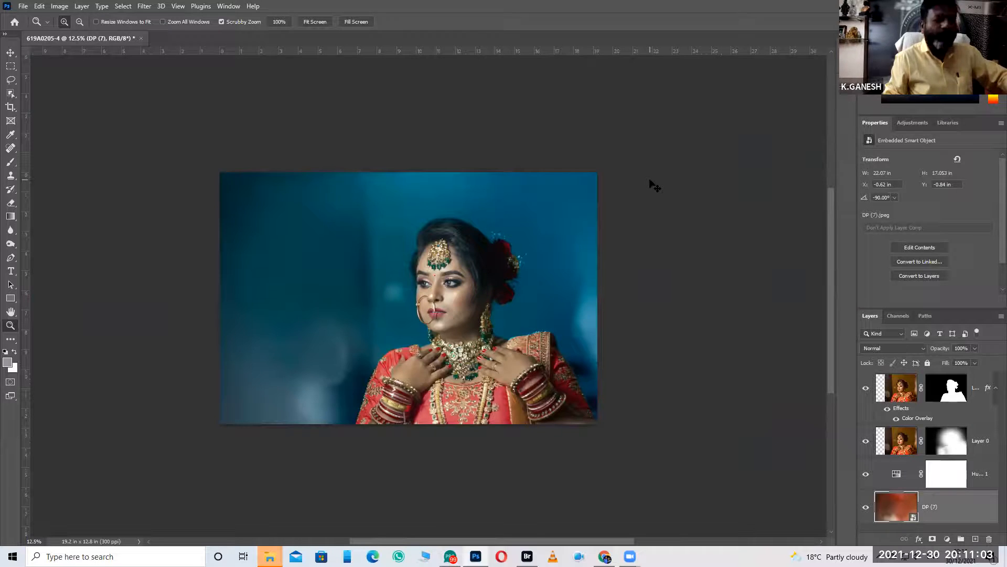
{"action": "key", "text": "ctrl+shift+alt+n"}
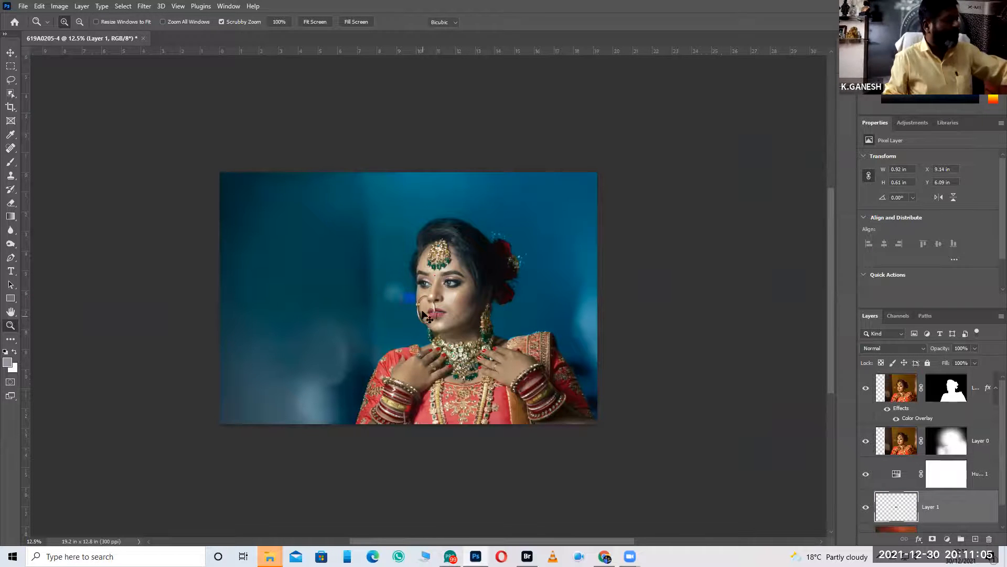
Scale the pasted texture to about 20.63 by 13.73 in and position it over the backdrop.
{"action": "key", "text": "ctrl+t"}
{"action": "left_click_drag", "start_coordinate": [410, 290], "coordinate": [410, 124]}
{"action": "left_click_drag", "start_coordinate": [380, 229], "coordinate": [326, 267]}
{"action": "left_click_drag", "start_coordinate": [362, 367], "coordinate": [366, 435]}
{"action": "left_click_drag", "start_coordinate": [344, 310], "coordinate": [369, 308]}
{"action": "key", "text": "Return"}
{"action": "key", "text": "z"}
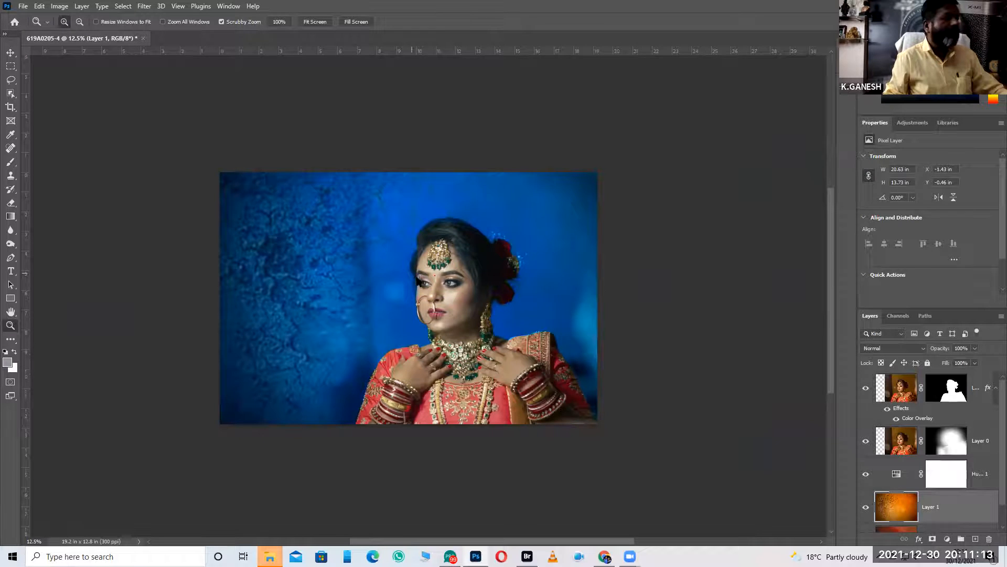
Set the blend mode of the texture on Layer 1 to Luminosity.
{"action": "scroll", "coordinate": [991, 440], "scroll_direction": "down", "scroll_amount": 1}
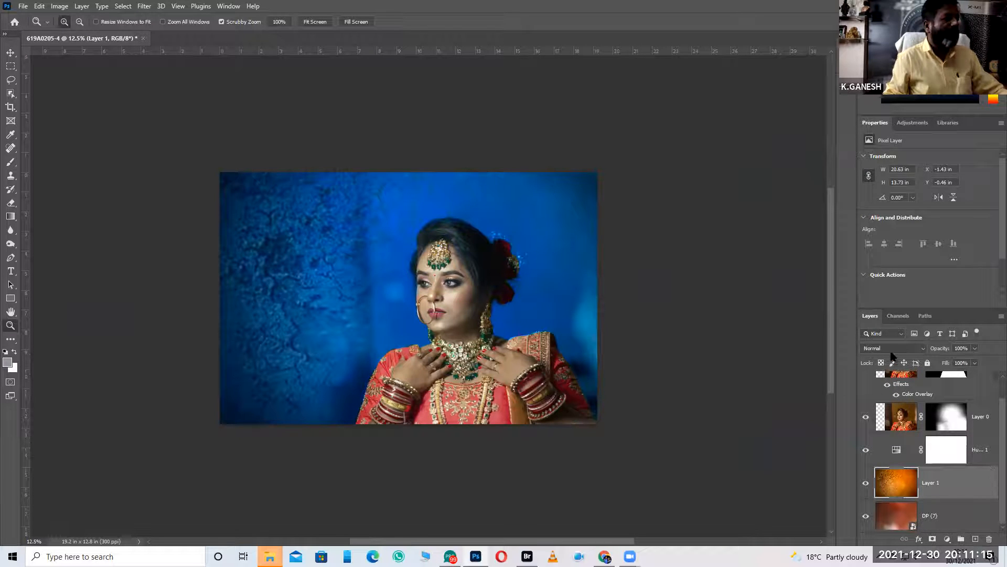
{"action": "left_click", "coordinate": [892, 350]}
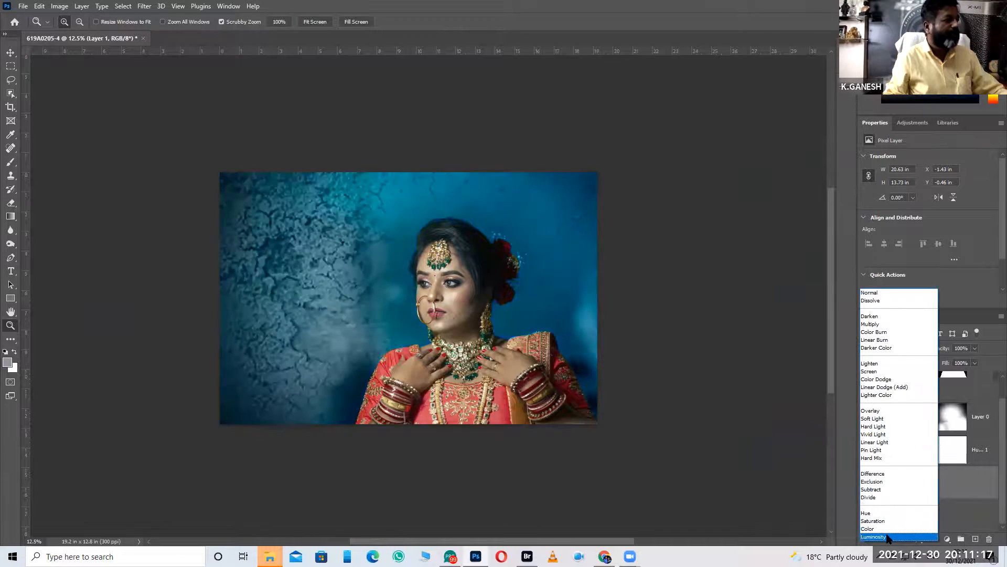
{"action": "left_click", "coordinate": [888, 536]}
Lower the opacity of Layer 0 to about 88%.
{"action": "left_click", "coordinate": [980, 416]}
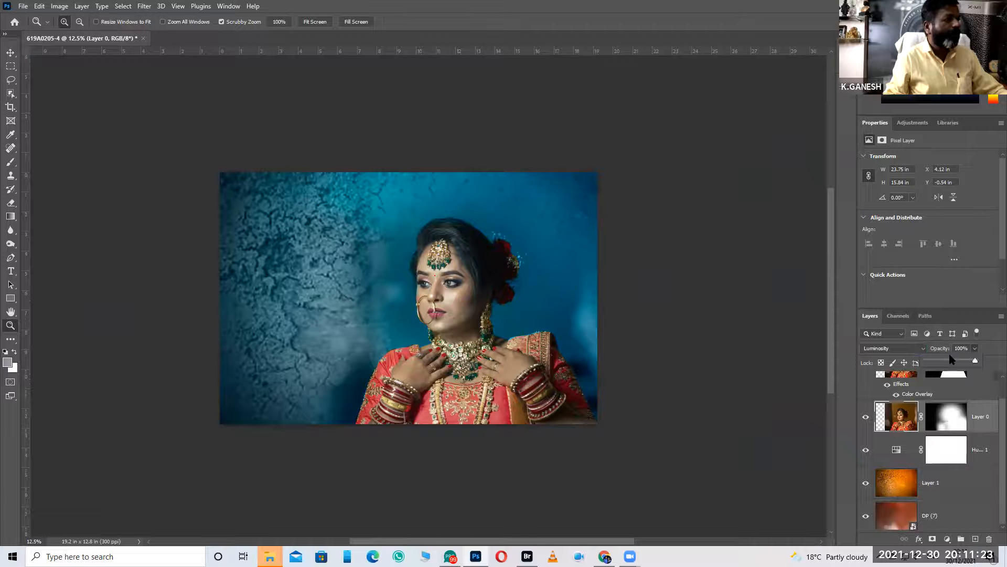
{"action": "left_click", "coordinate": [950, 360]}
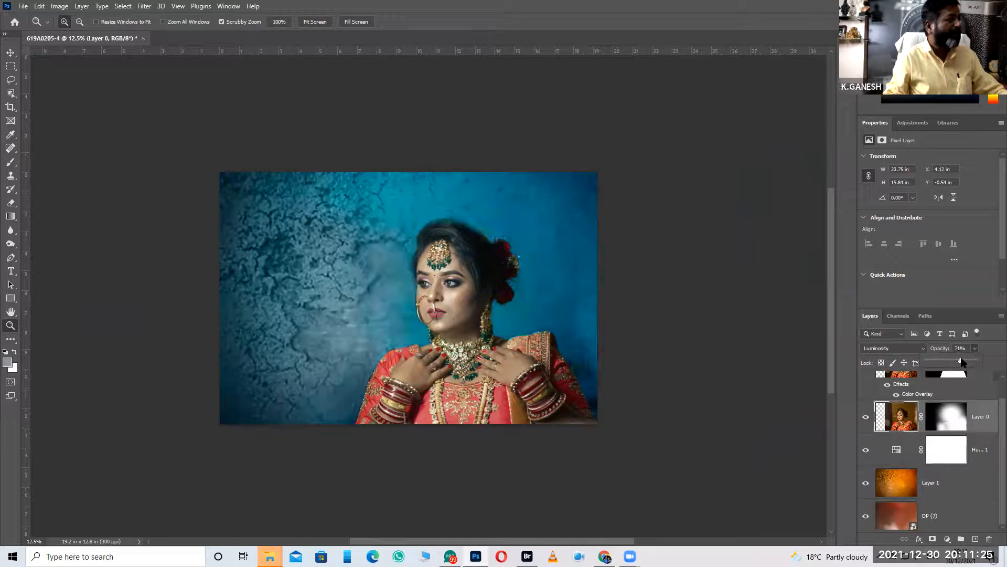
{"action": "left_click_drag", "start_coordinate": [962, 361], "coordinate": [965, 362]}
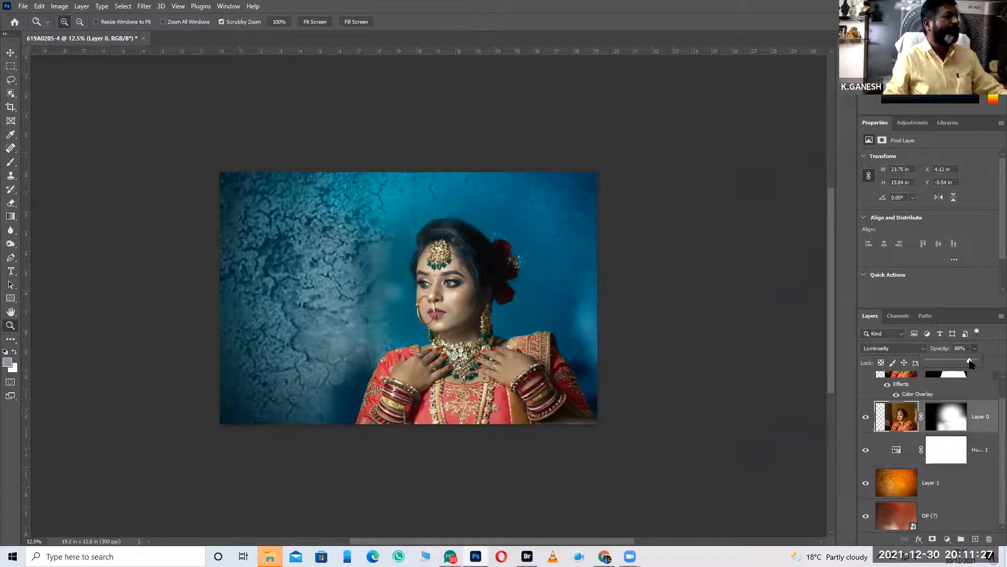
Add a mask to Layer 1 and paint black over the cracks beside the bride's face with a soft 2300 px brush.
{"action": "left_click", "coordinate": [941, 483]}
{"action": "left_click", "coordinate": [932, 538]}
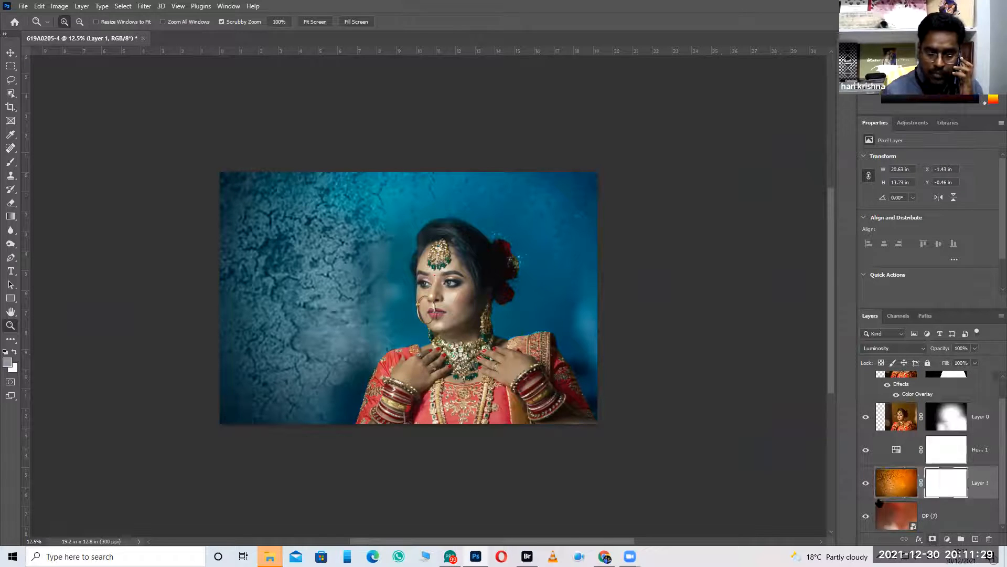
{"action": "key", "text": "b"}
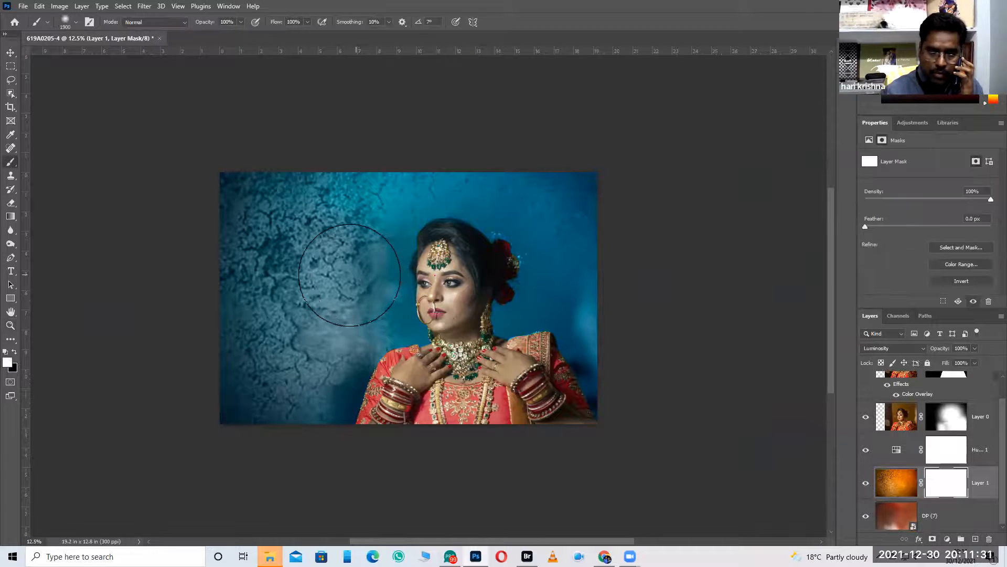
{"action": "key", "text": "bracketright"}
{"action": "key", "text": "bracketright"}
{"action": "mouse_move", "coordinate": [350, 275]}
{"action": "left_mouse_down"}
{"action": "mouse_move", "coordinate": [358, 301]}
{"action": "mouse_move", "coordinate": [344, 280]}
{"action": "mouse_move", "coordinate": [340, 325]}
{"action": "left_mouse_up"}
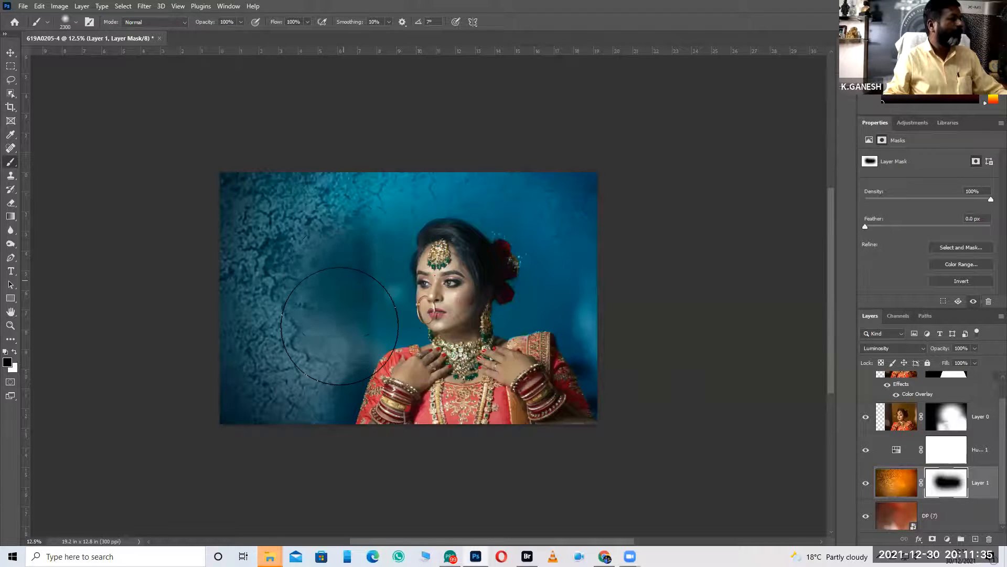
Try lowering the opacity of Layer 1 to 46% and brushing directly on its texture beside the bride.
{"action": "left_click", "coordinate": [896, 482]}
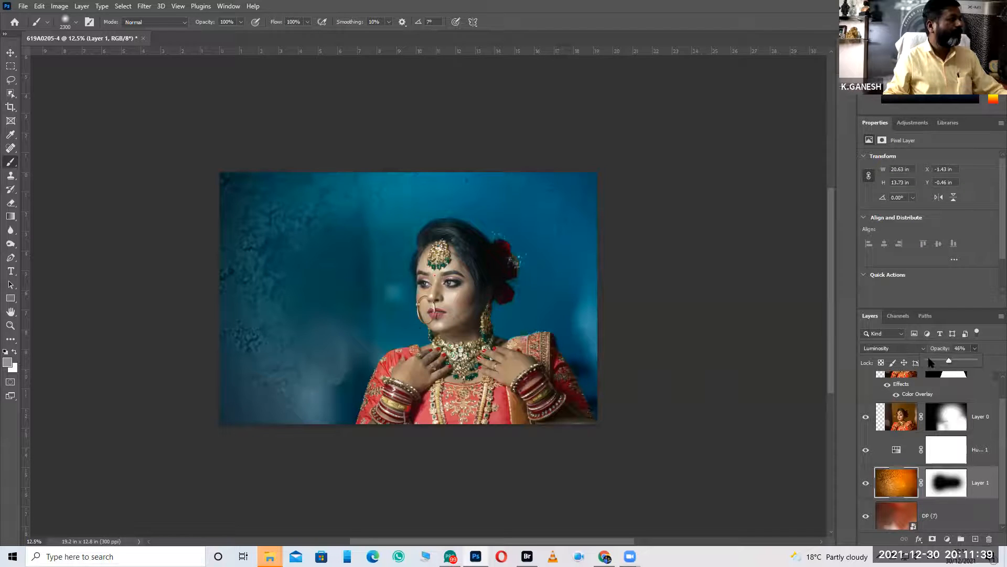
{"action": "key", "text": "x"}
{"action": "left_click", "coordinate": [349, 303]}
{"action": "key", "text": "x"}
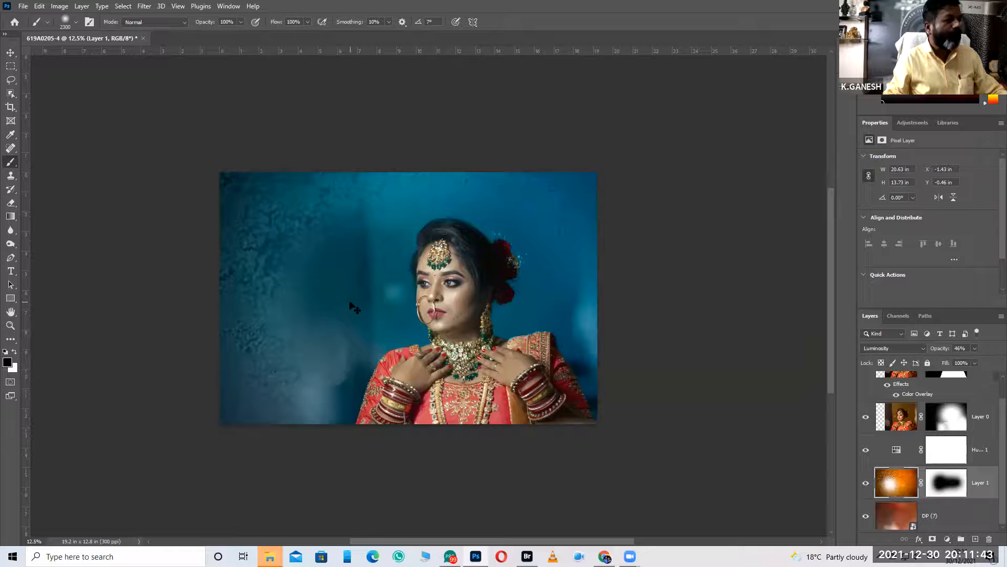
Undo the recent edits on Layer 1 back to the state before its layer mask was added.
{"action": "key", "text": "ctrl+z"}
{"action": "key", "text": "ctrl+z"}
{"action": "key", "text": "ctrl+z"}
{"action": "key", "text": "ctrl+z"}
{"action": "key", "text": "ctrl+z"}
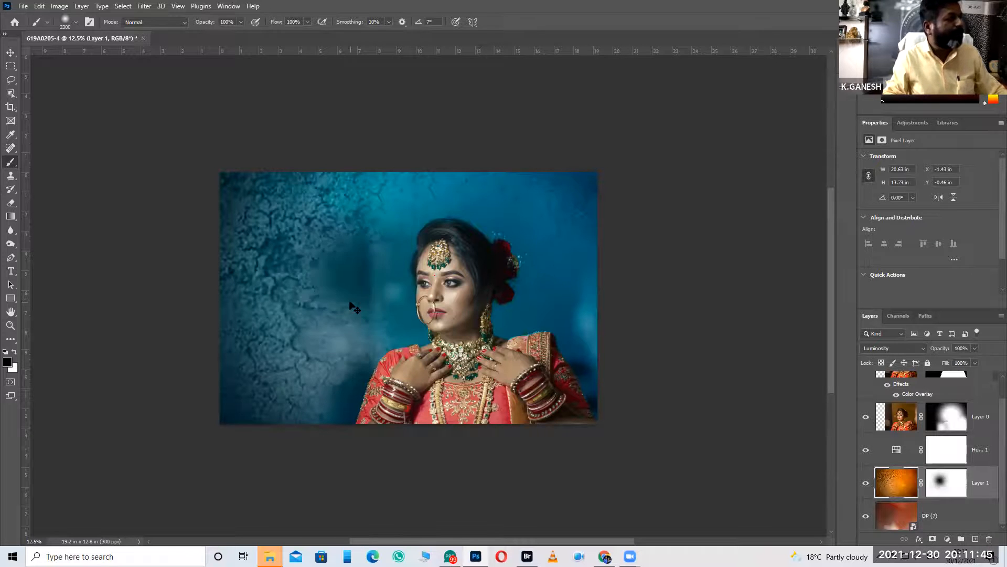
{"action": "key", "text": "ctrl+z"}
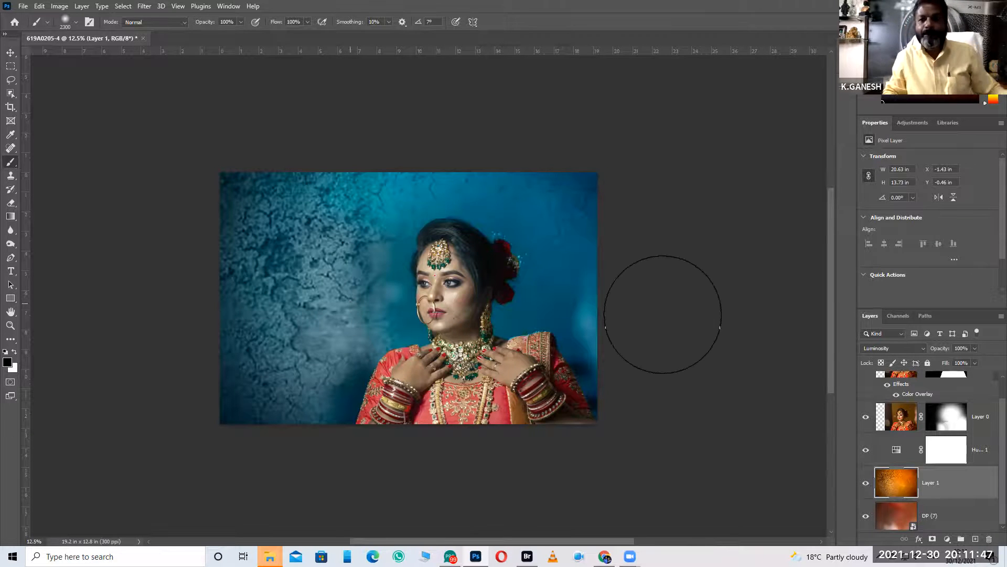
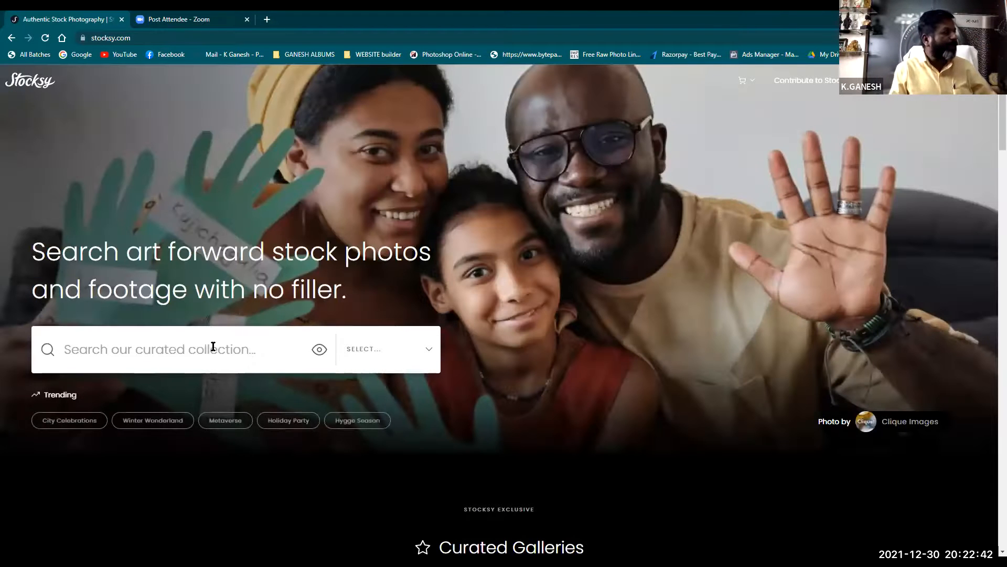
Search the Stocksy website in the browser for "apple" and finish the introductory tour of the sort options.
{"action": "left_click", "coordinate": [213, 346]}
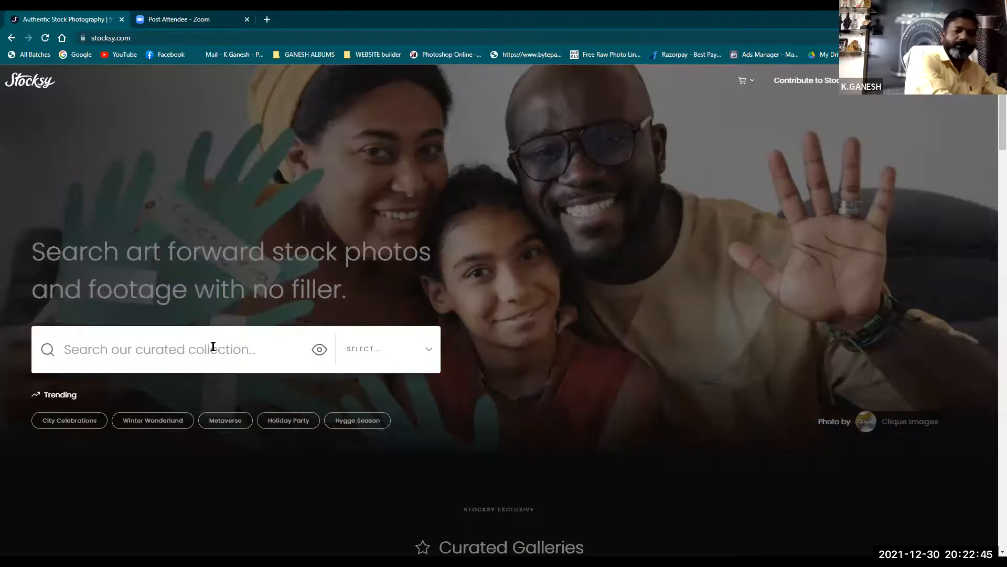
{"action": "type", "text": "apple"}
{"action": "key", "text": "Return"}
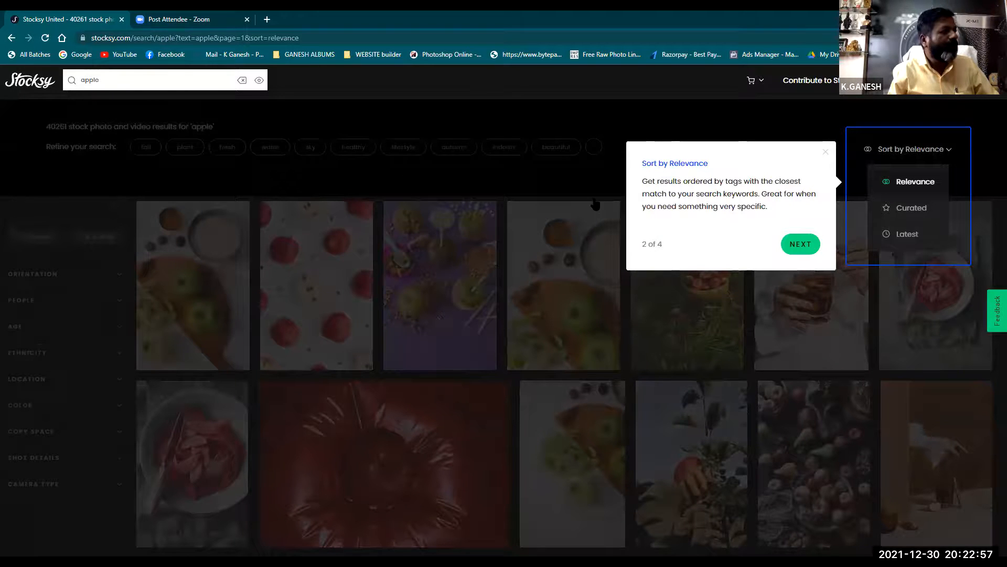
{"action": "left_click", "coordinate": [815, 251]}
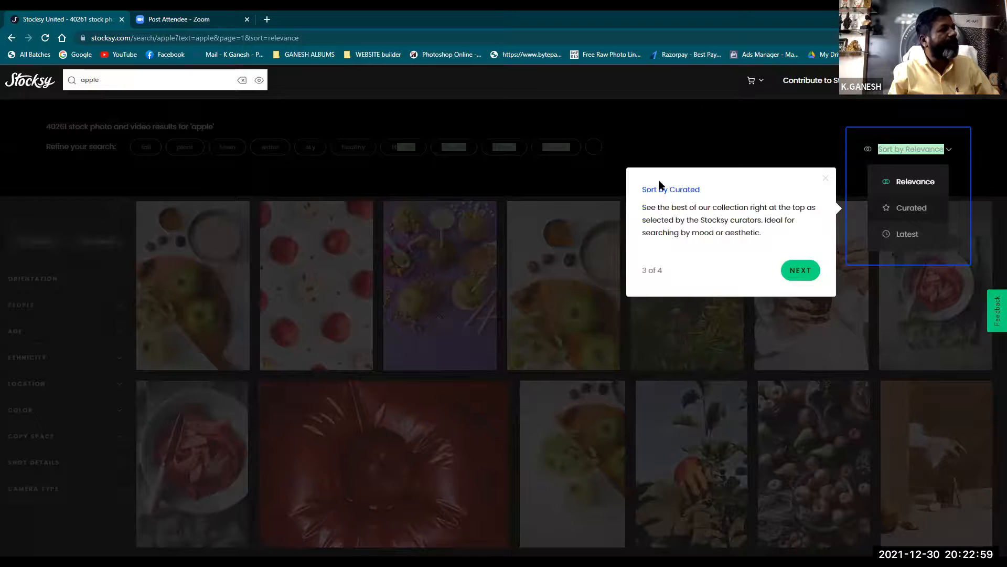
{"action": "left_click", "coordinate": [801, 270]}
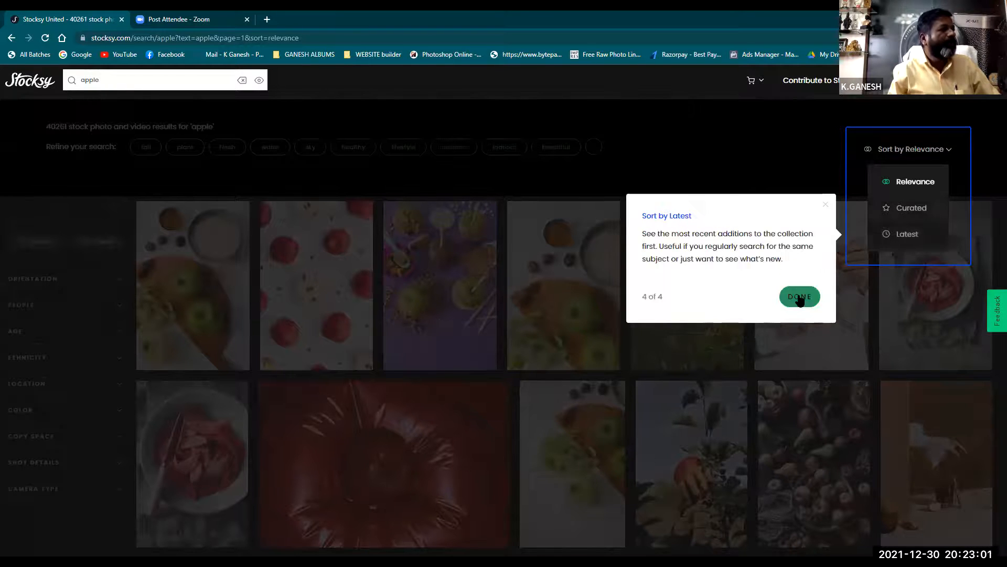
{"action": "left_click", "coordinate": [800, 297]}
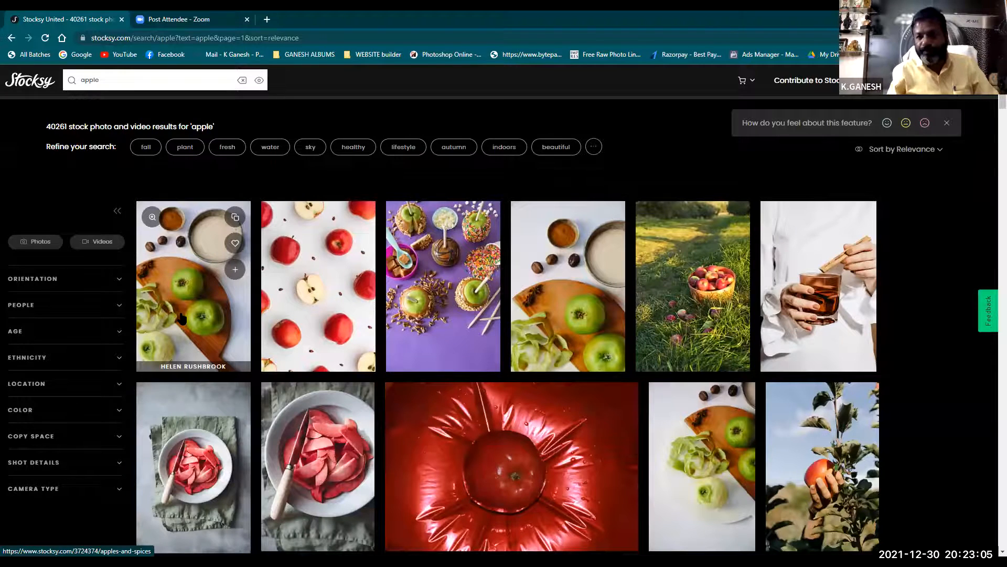
Run a Stocksy visual search with the image pexels-cottonbro-5044192.jpg and look through the similar photos.
{"action": "left_click", "coordinate": [259, 82]}
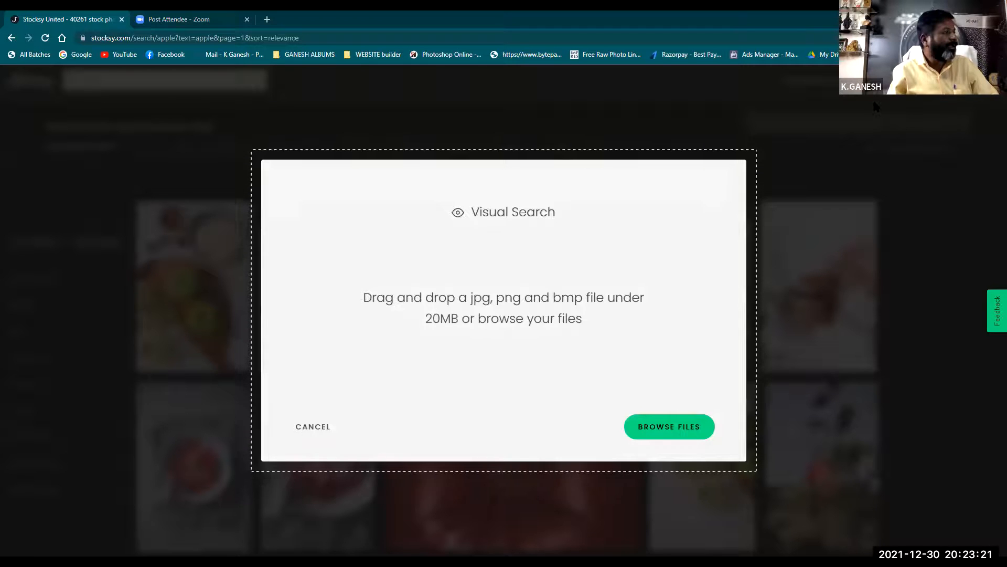
{"action": "left_click_drag", "start_coordinate": [873, 101], "coordinate": [514, 308]}
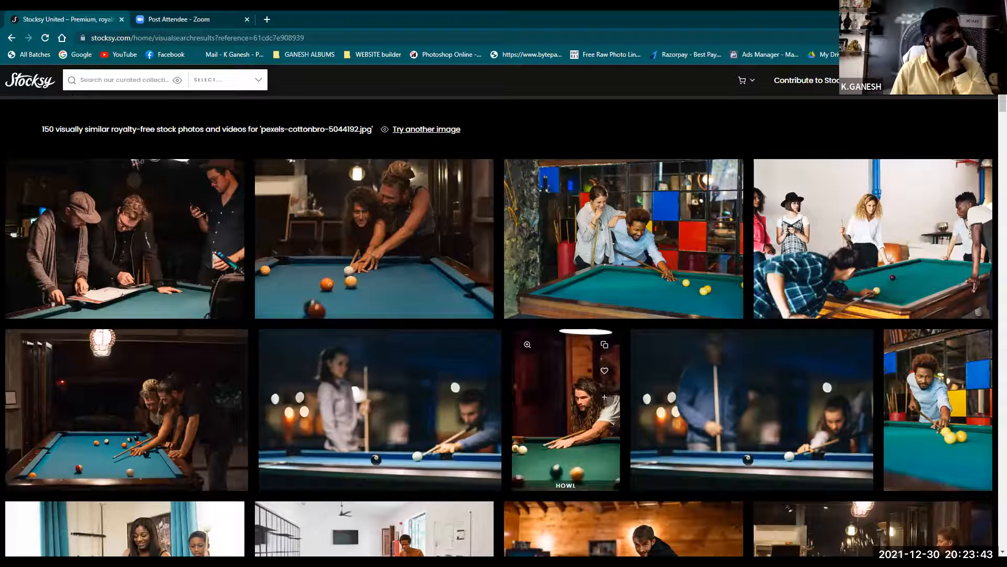
{"action": "scroll", "coordinate": [508, 396], "scroll_direction": "down", "scroll_amount": 4}
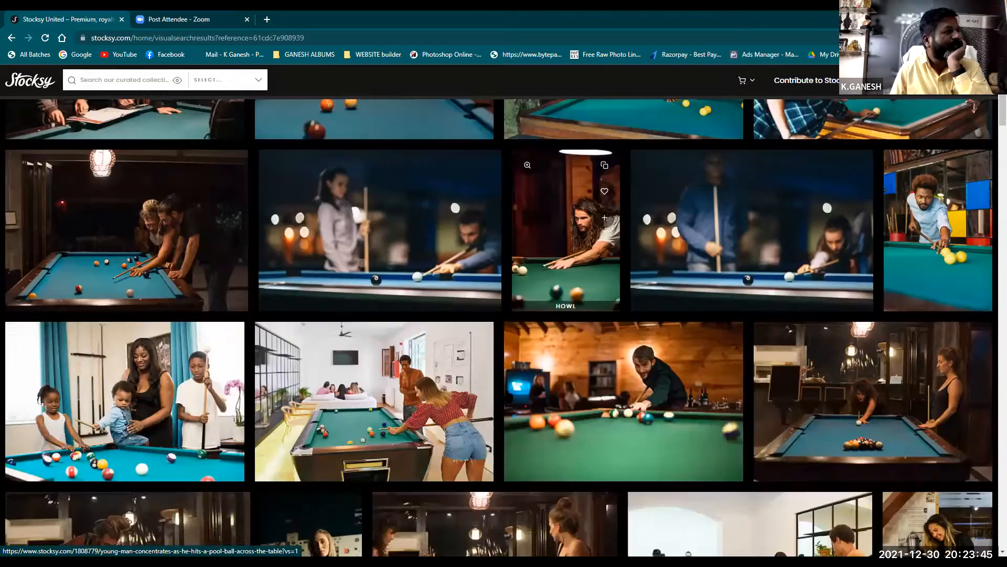
{"action": "scroll", "coordinate": [508, 396], "scroll_direction": "down", "scroll_amount": 2}
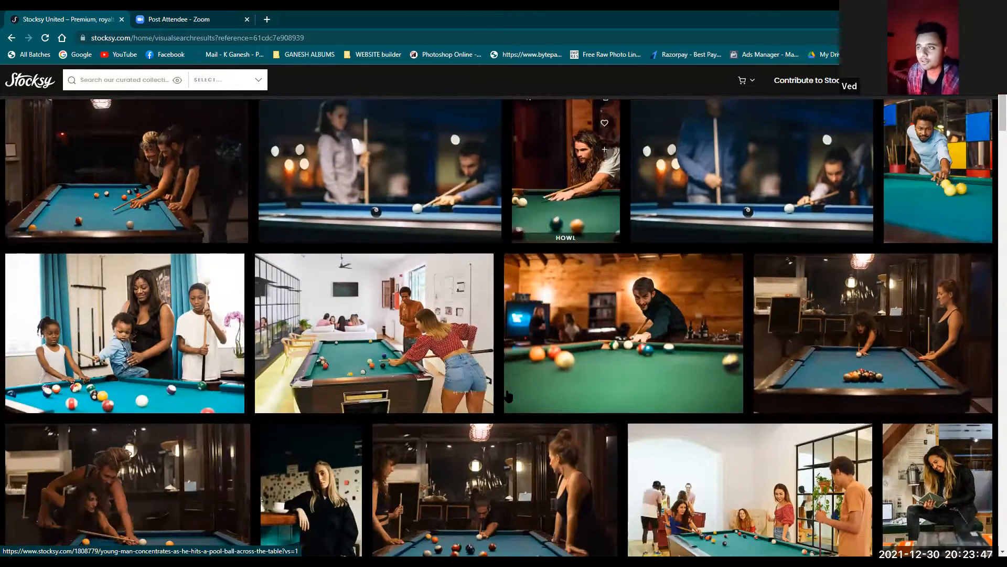
{"action": "scroll", "coordinate": [507, 396], "scroll_direction": "down", "scroll_amount": 3}
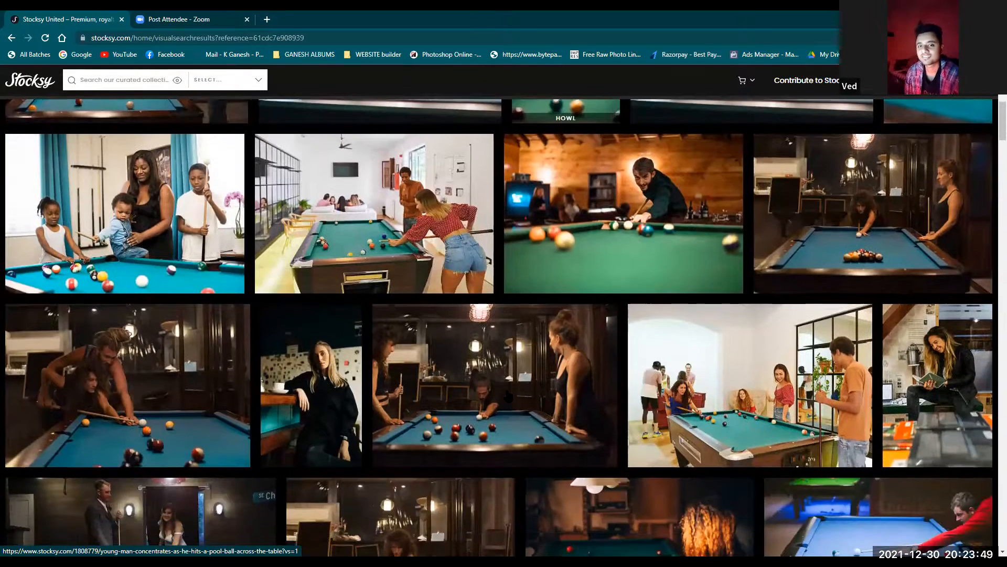
{"action": "scroll", "coordinate": [508, 396], "scroll_direction": "down", "scroll_amount": 3}
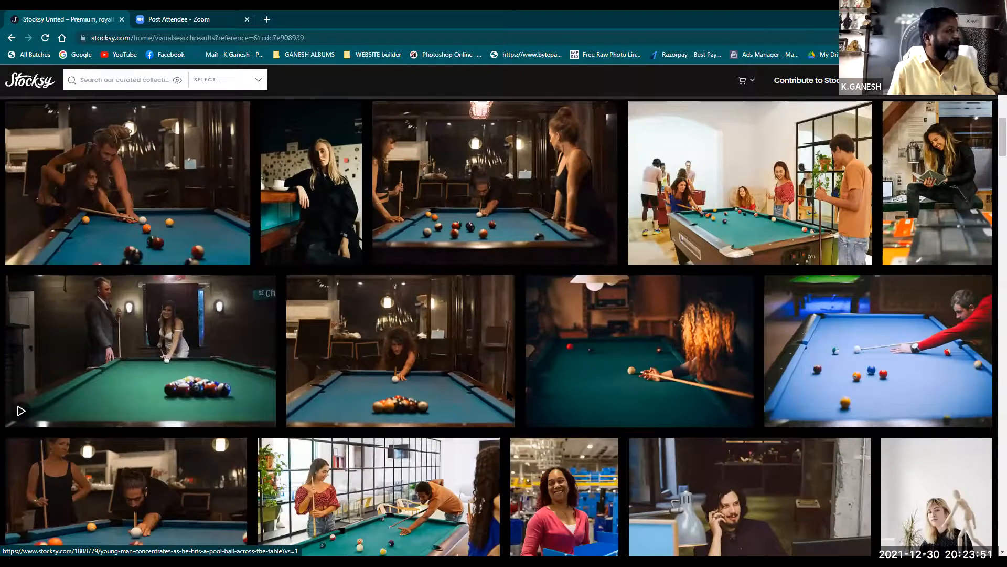
{"action": "scroll", "coordinate": [510, 396], "scroll_direction": "down", "scroll_amount": 3}
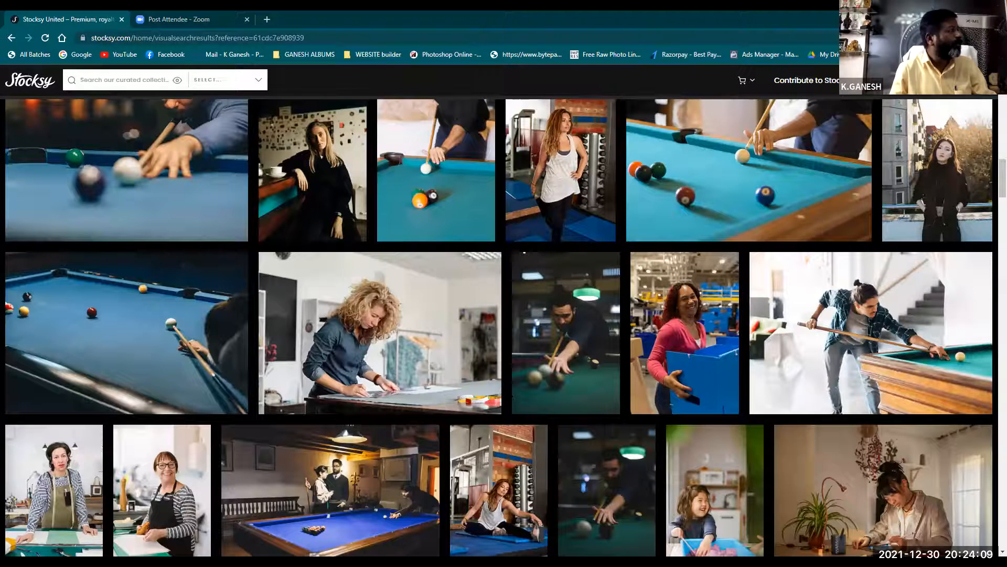
Switch to Bridge and inspect BOXER.jpg in full-screen view at 100%, then close the preview.
{"action": "key", "text": "alt+Tab"}
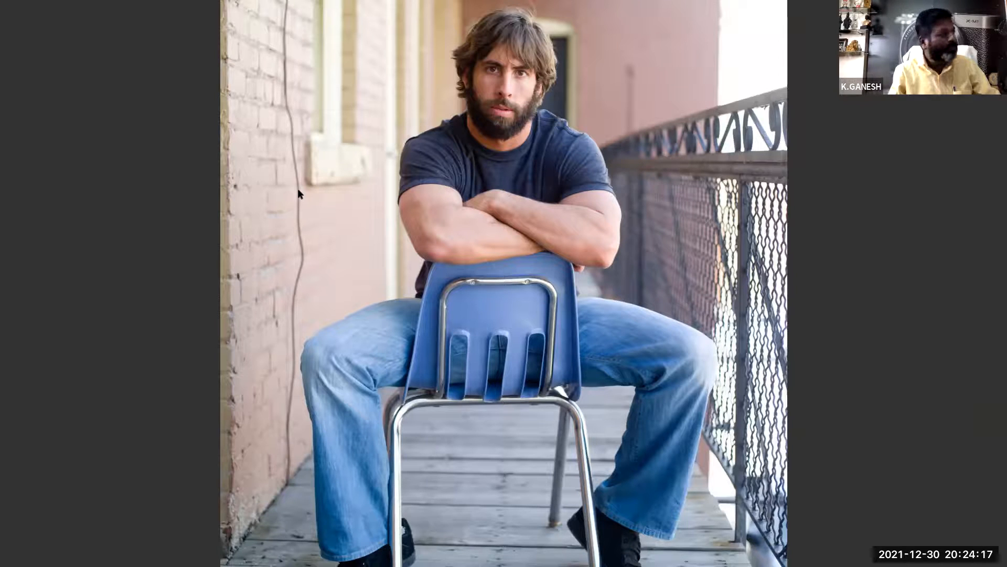
{"action": "scroll", "coordinate": [467, 197], "scroll_direction": "up", "scroll_amount": 1}
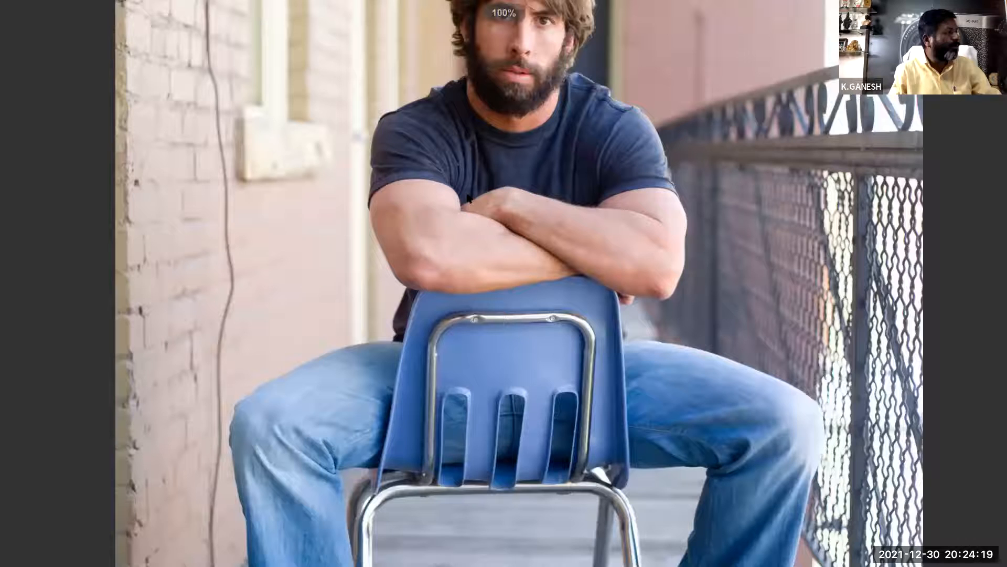
{"action": "scroll", "coordinate": [480, 294], "scroll_direction": "up", "scroll_amount": 1}
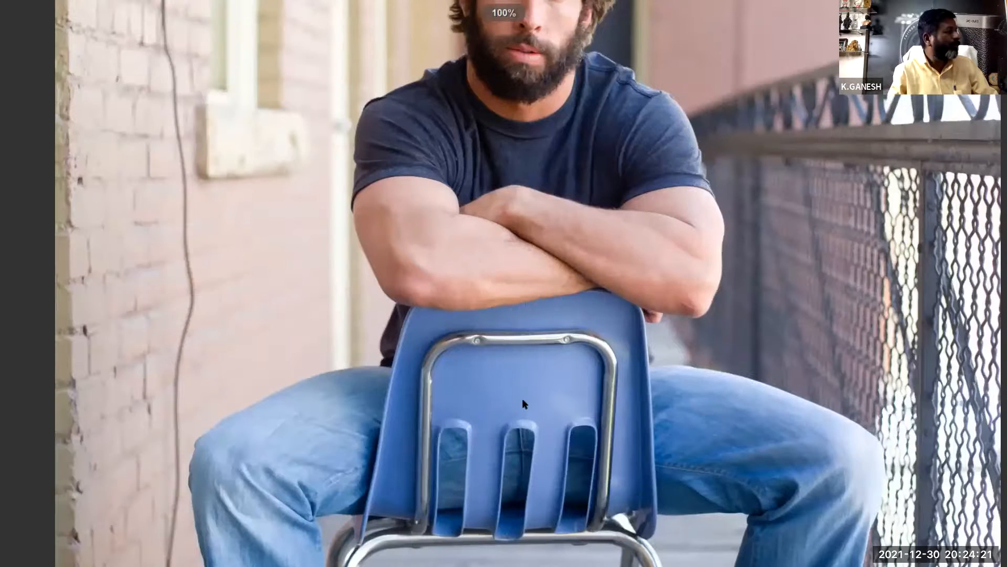
{"action": "key", "text": "Escape"}
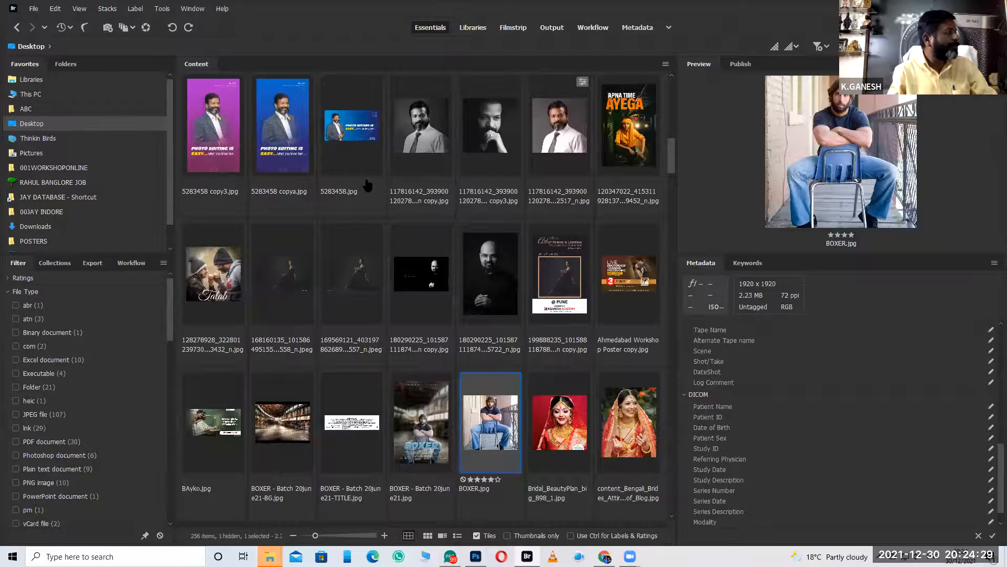
Return to Stocksy in the browser, run a visual search with BOXER.jpg and look through the similar photos.
{"action": "key", "text": "alt+Tab"}
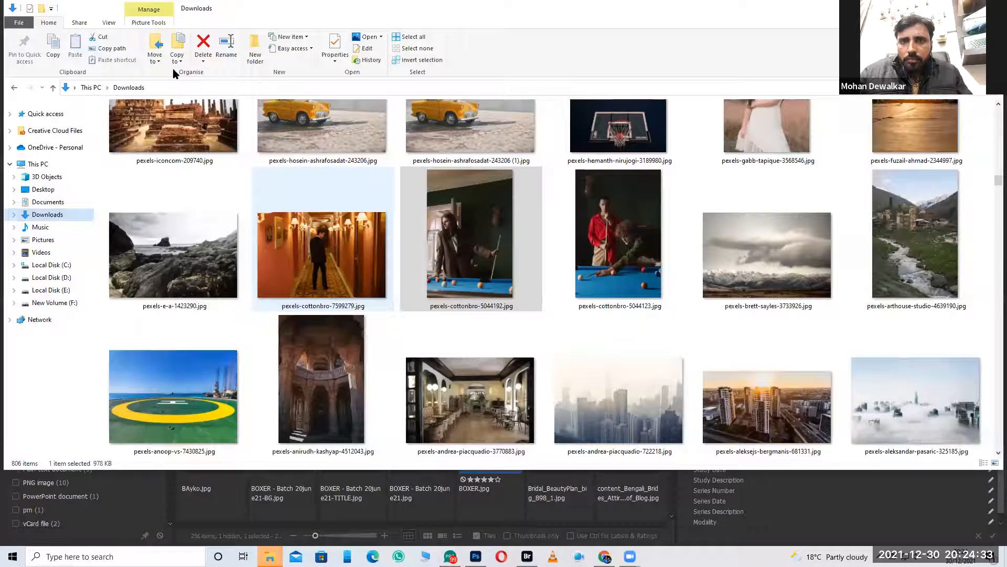
{"action": "key", "text": "alt+Tab"}
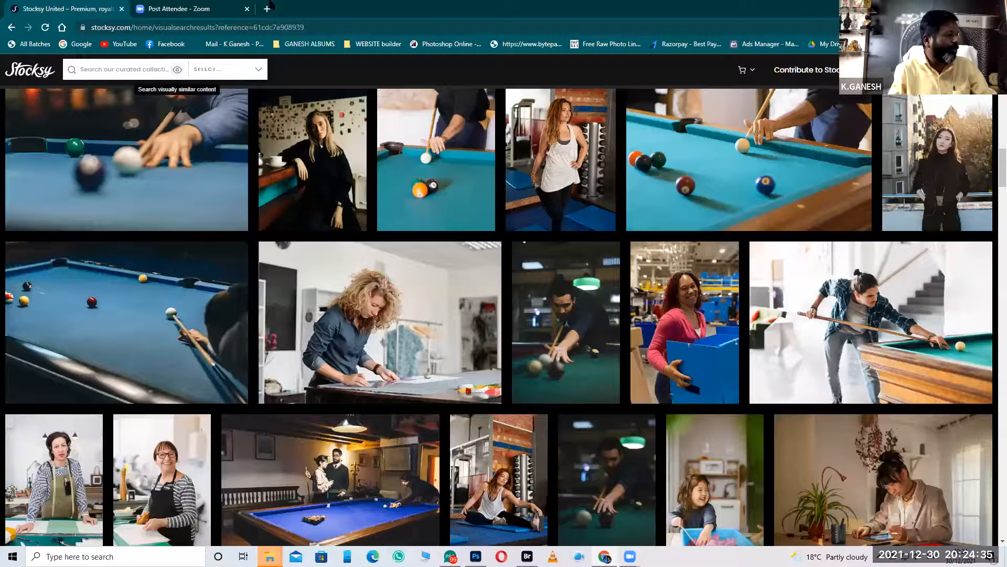
{"action": "left_click", "coordinate": [173, 70]}
{"action": "left_click_drag", "start_coordinate": [512, 385], "coordinate": [450, 292]}
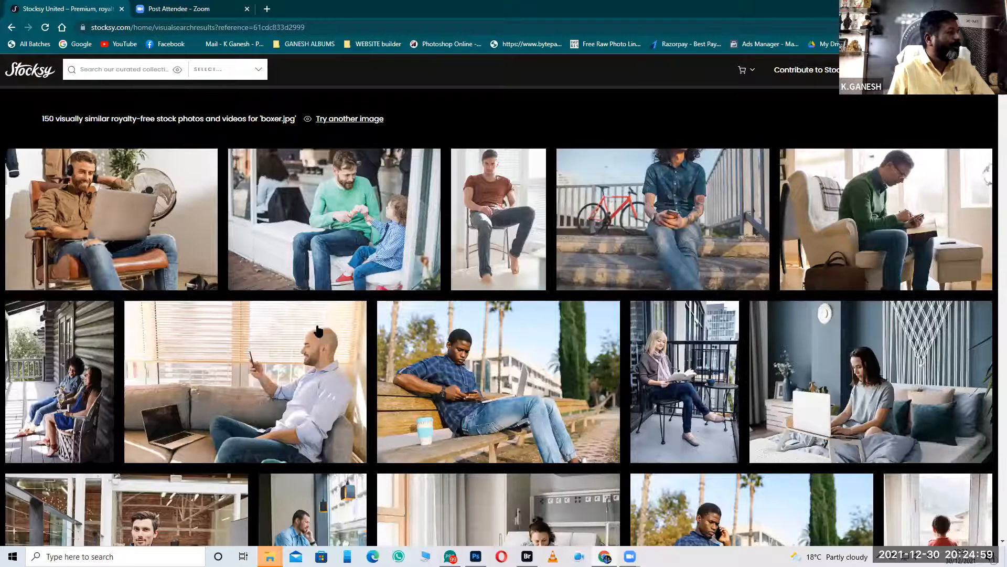
{"action": "scroll", "coordinate": [461, 444], "scroll_direction": "down", "scroll_amount": 1}
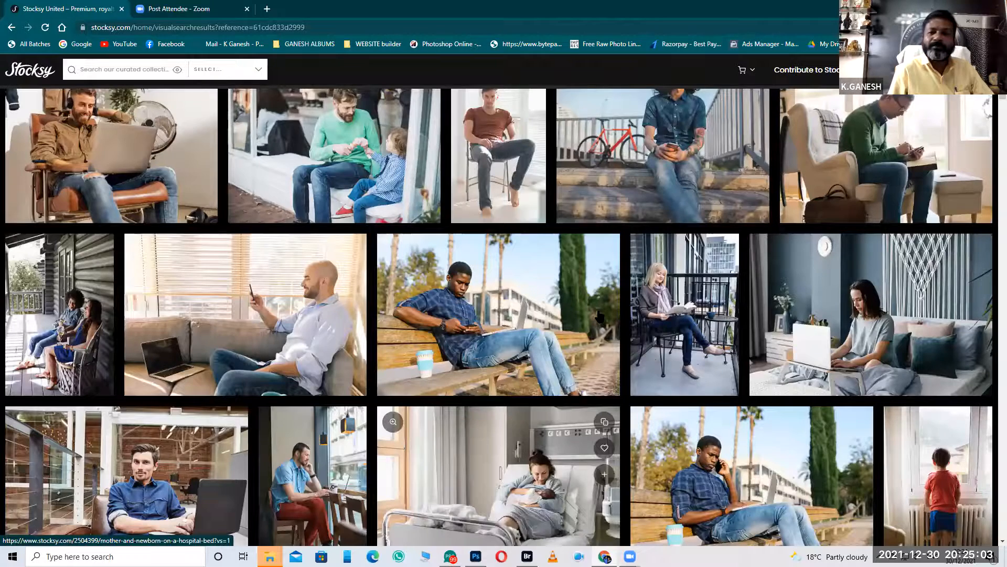
{"action": "scroll", "coordinate": [600, 315], "scroll_direction": "down", "scroll_amount": 2}
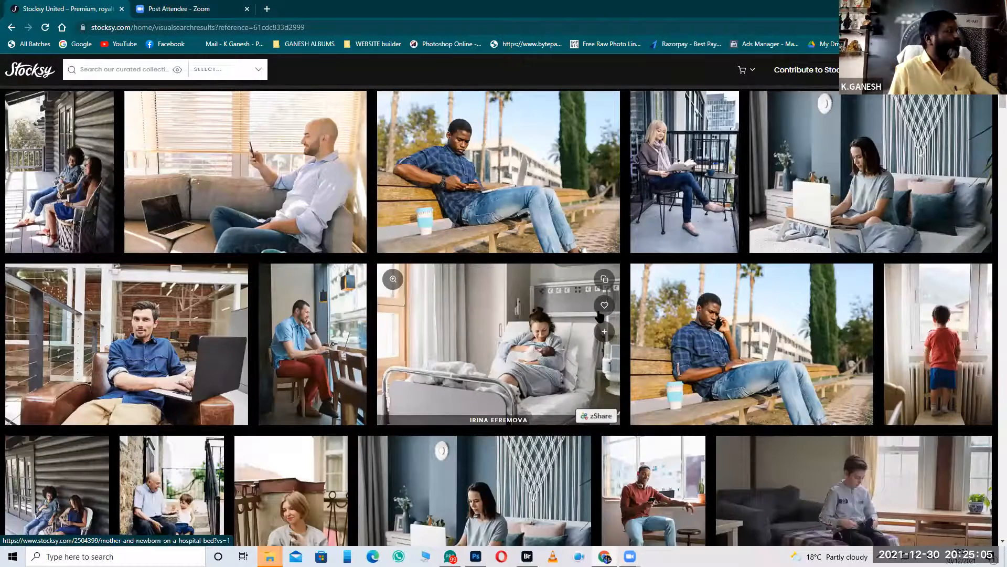
{"action": "scroll", "coordinate": [599, 315], "scroll_direction": "down", "scroll_amount": 6}
Take the Bengali bride photo from the Desktop folder in Bridge into a Stocksy visual search and look through the matches.
{"action": "key", "text": "alt+Tab"}
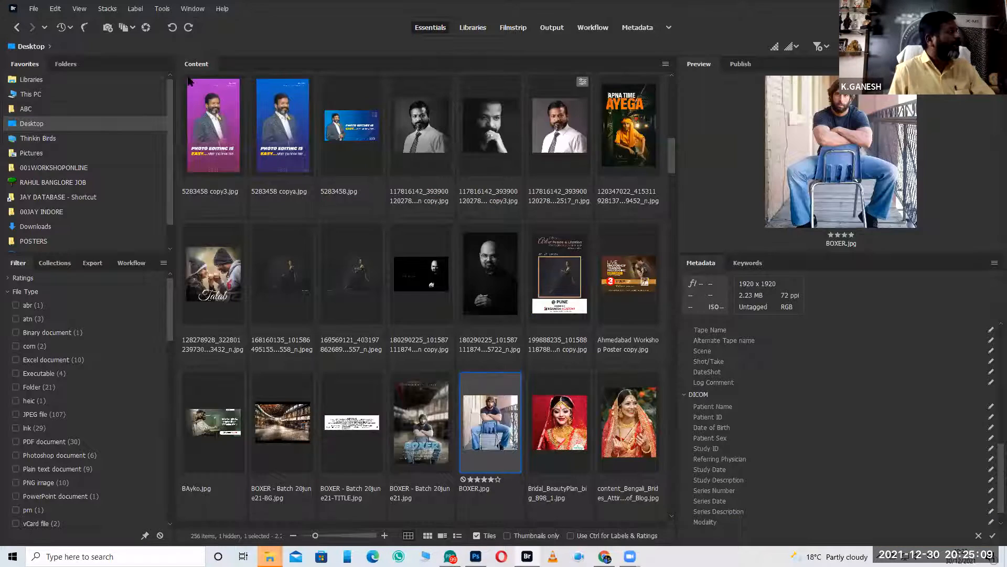
{"action": "left_click_drag", "start_coordinate": [490, 422], "coordinate": [685, 397]}
{"action": "key", "text": "alt+Tab"}
{"action": "left_click_drag", "start_coordinate": [350, 268], "coordinate": [350, 268]}
{"action": "key", "text": "alt+Tab"}
{"action": "key", "text": "alt+Tab"}
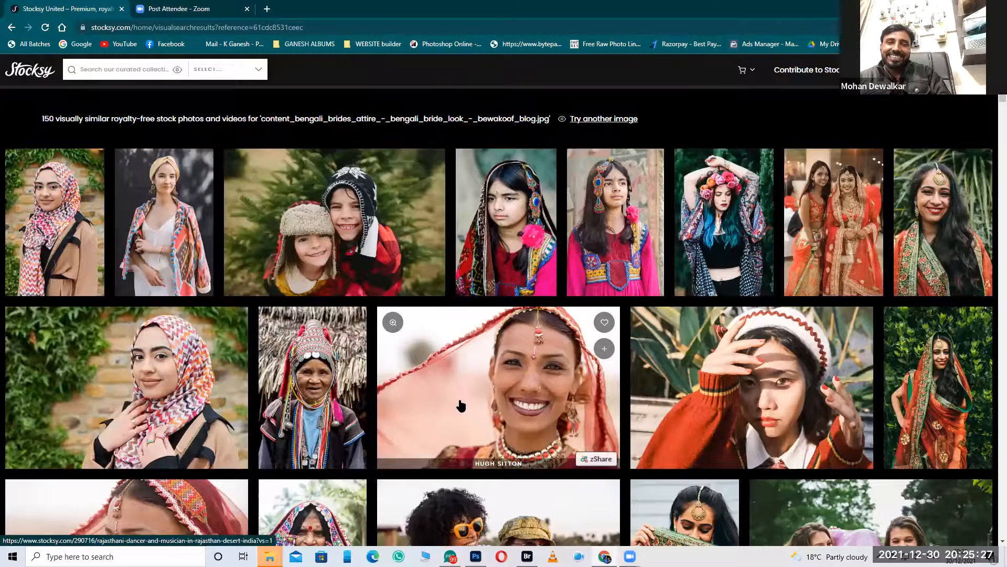
{"action": "scroll", "coordinate": [460, 405], "scroll_direction": "down", "scroll_amount": 2}
{"action": "scroll", "coordinate": [460, 405], "scroll_direction": "down", "scroll_amount": 1}
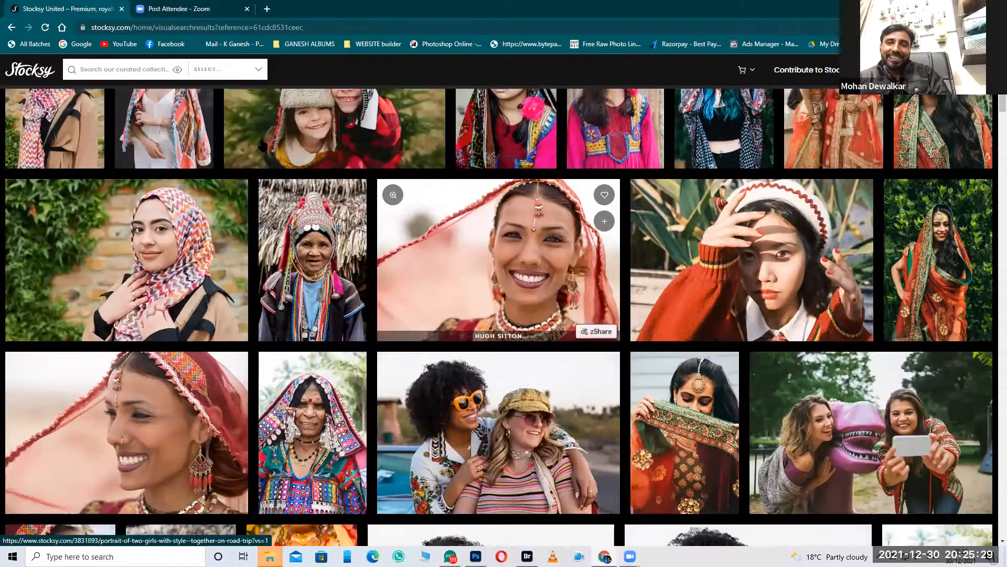
{"action": "scroll", "coordinate": [480, 357], "scroll_direction": "down", "scroll_amount": 4}
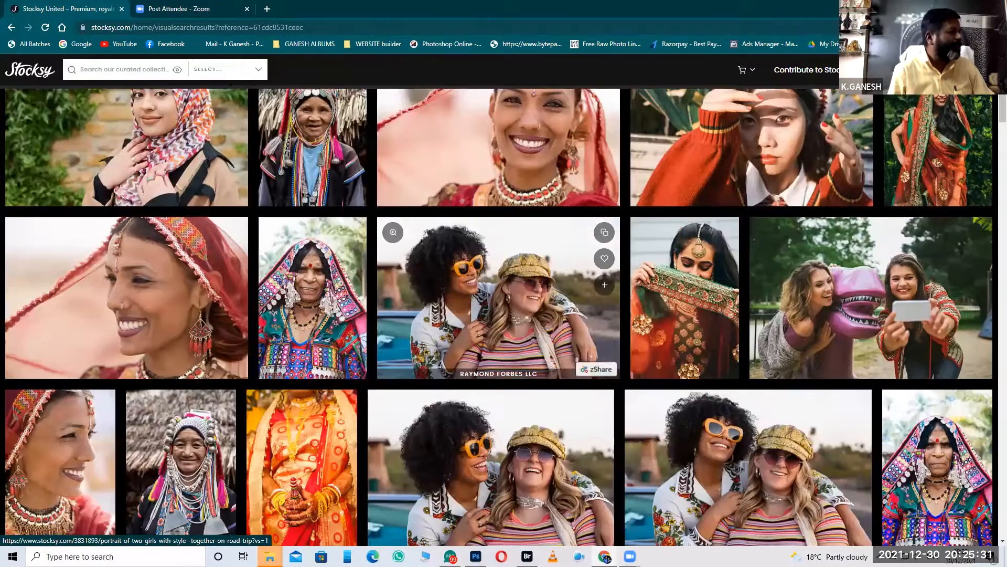
Find DSC08991.jpg in Bridge, use it for a Stocksy visual search and look through the similar photos.
{"action": "key", "text": "alt+Tab"}
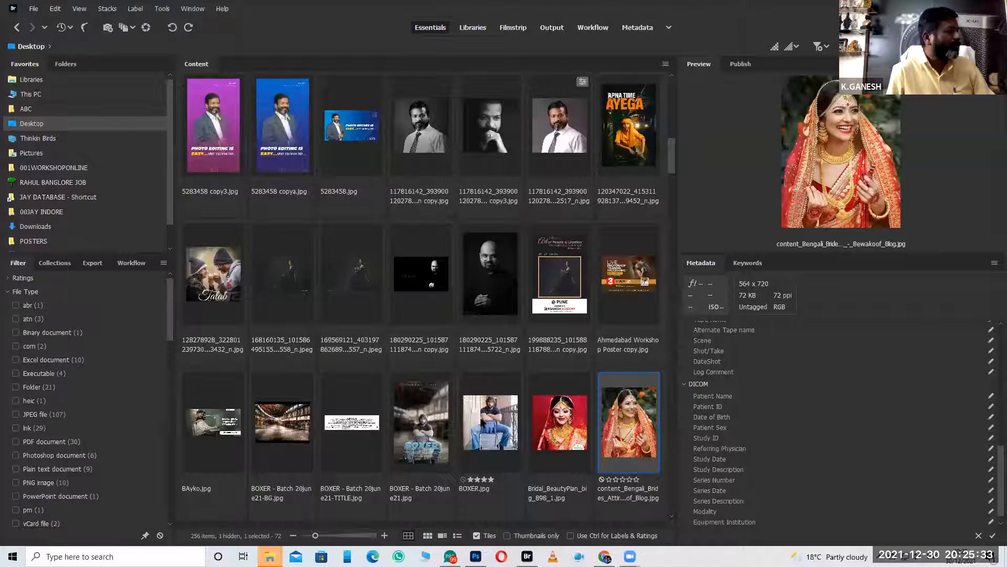
{"action": "scroll", "coordinate": [480, 417], "scroll_direction": "down", "scroll_amount": 3}
{"action": "scroll", "coordinate": [480, 417], "scroll_direction": "down", "scroll_amount": 2}
{"action": "scroll", "coordinate": [480, 417], "scroll_direction": "up", "scroll_amount": 2}
{"action": "left_click_drag", "start_coordinate": [214, 273], "coordinate": [325, 226]}
{"action": "key", "text": "alt+Tab"}
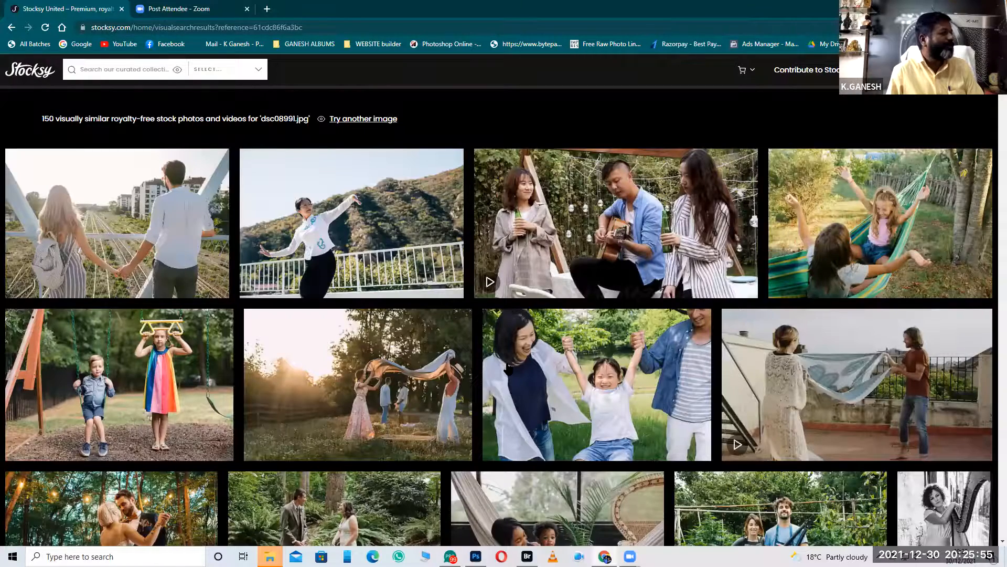
{"action": "scroll", "coordinate": [250, 385], "scroll_direction": "down", "scroll_amount": 2}
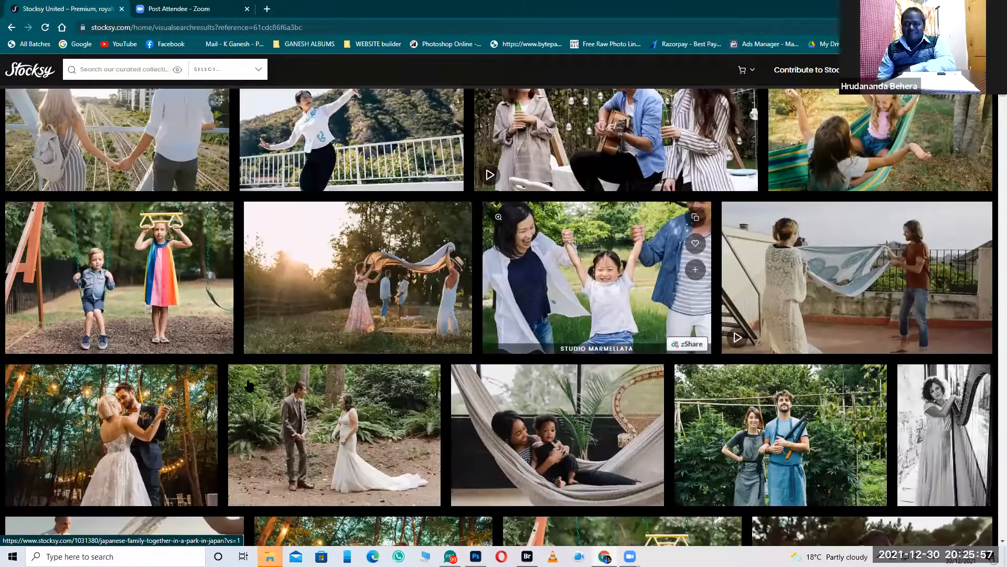
{"action": "scroll", "coordinate": [250, 386], "scroll_direction": "down", "scroll_amount": 1}
{"action": "scroll", "coordinate": [345, 392], "scroll_direction": "down", "scroll_amount": 1}
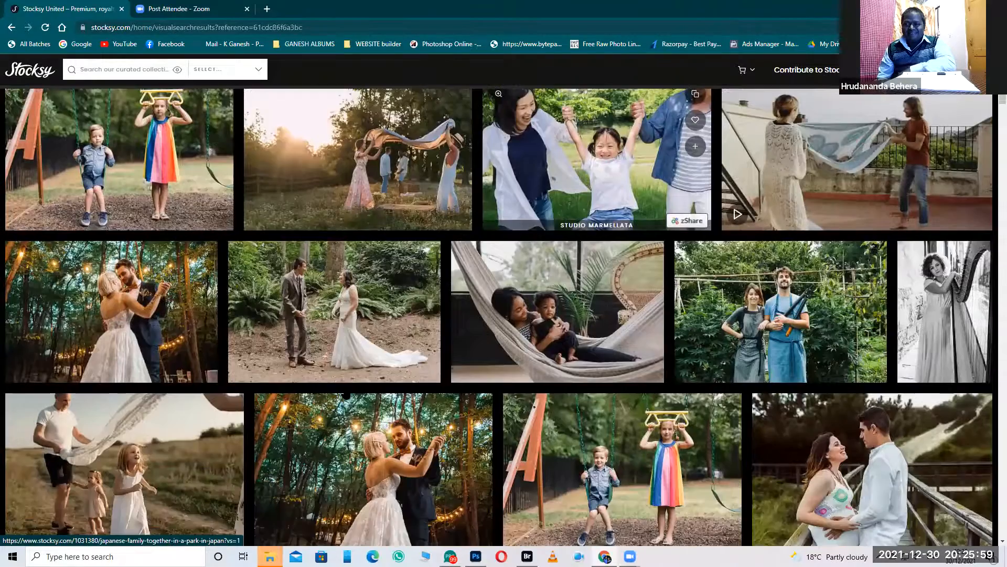
{"action": "scroll", "coordinate": [346, 395], "scroll_direction": "down", "scroll_amount": 2}
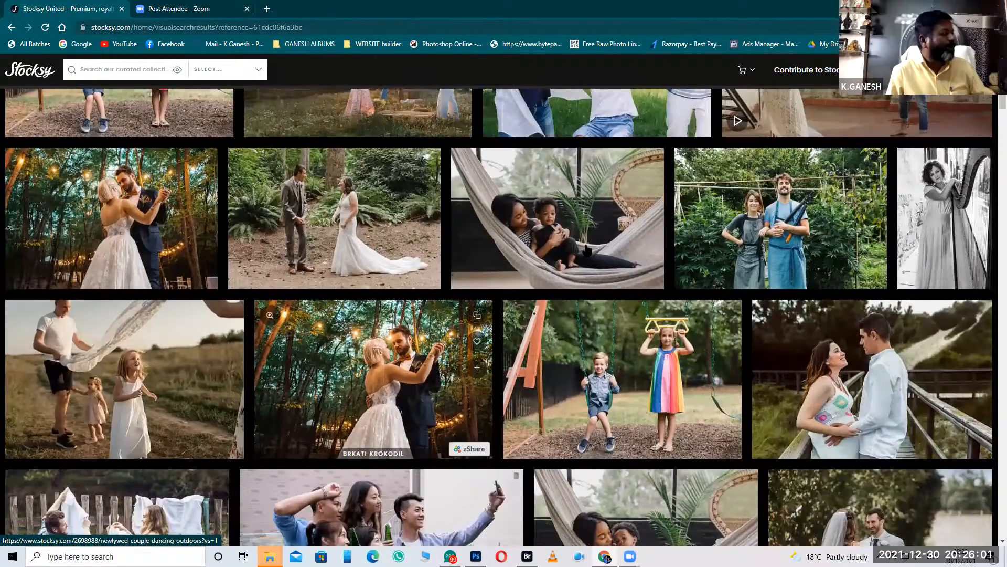
Look through more of the similar photos in the Stocksy visual search results.
{"action": "scroll", "coordinate": [588, 253], "scroll_direction": "down", "scroll_amount": 2}
{"action": "scroll", "coordinate": [545, 298], "scroll_direction": "down", "scroll_amount": 1}
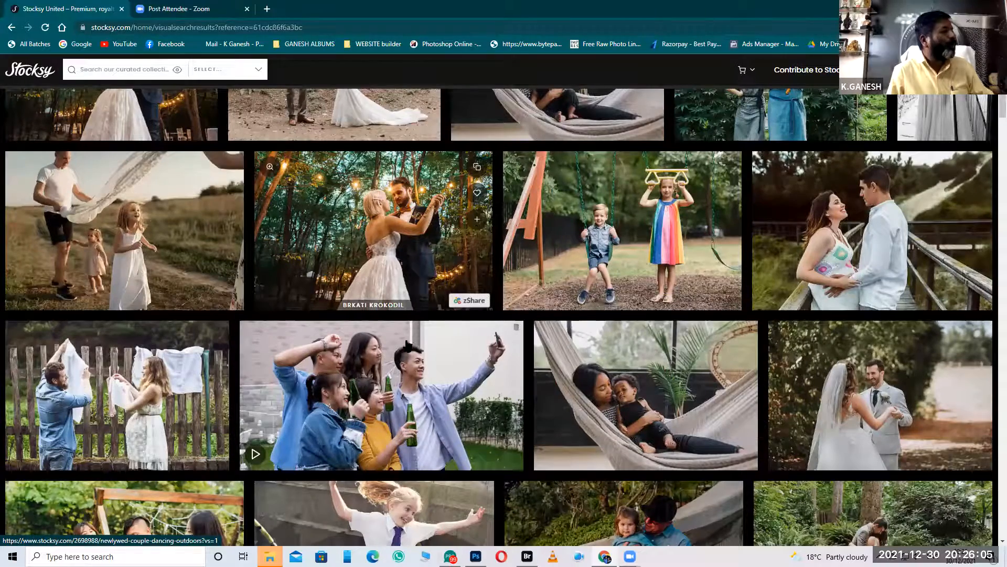
{"action": "scroll", "coordinate": [411, 341], "scroll_direction": "down", "scroll_amount": 13}
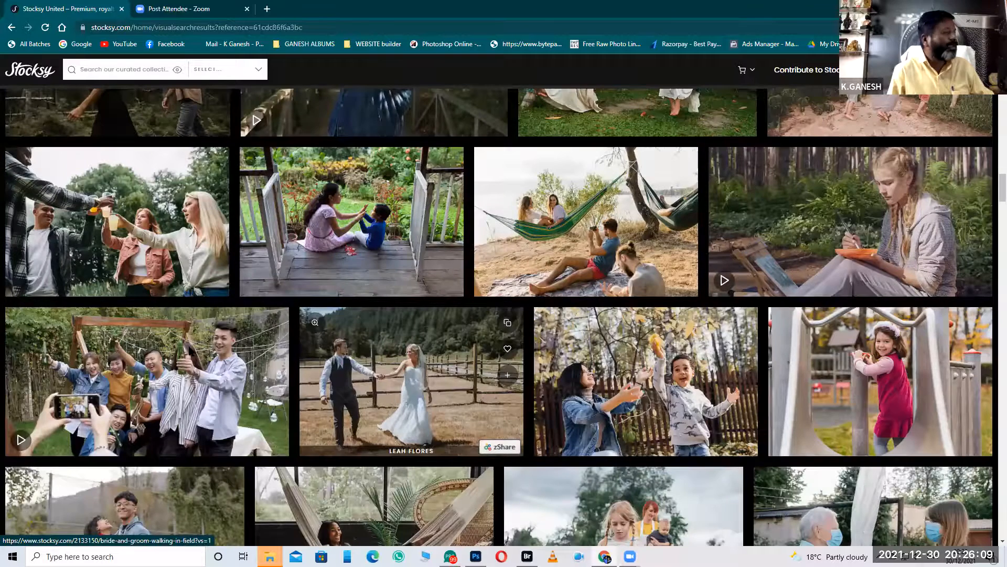
Close the Stocksy and Zoom pages, leaving only a new blank browser tab open.
{"action": "left_click", "coordinate": [121, 9]}
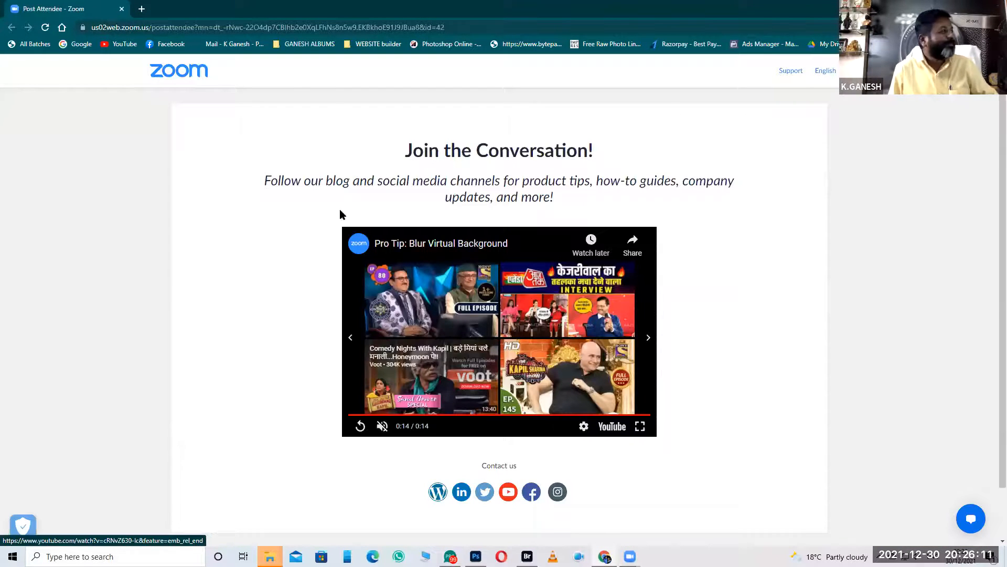
{"action": "left_click", "coordinate": [141, 9]}
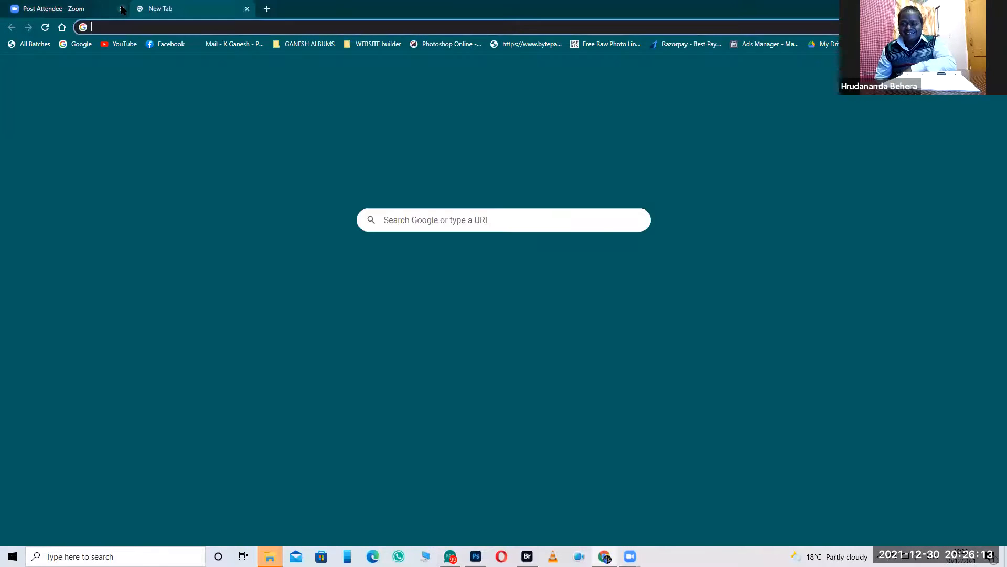
{"action": "left_click", "coordinate": [121, 9]}
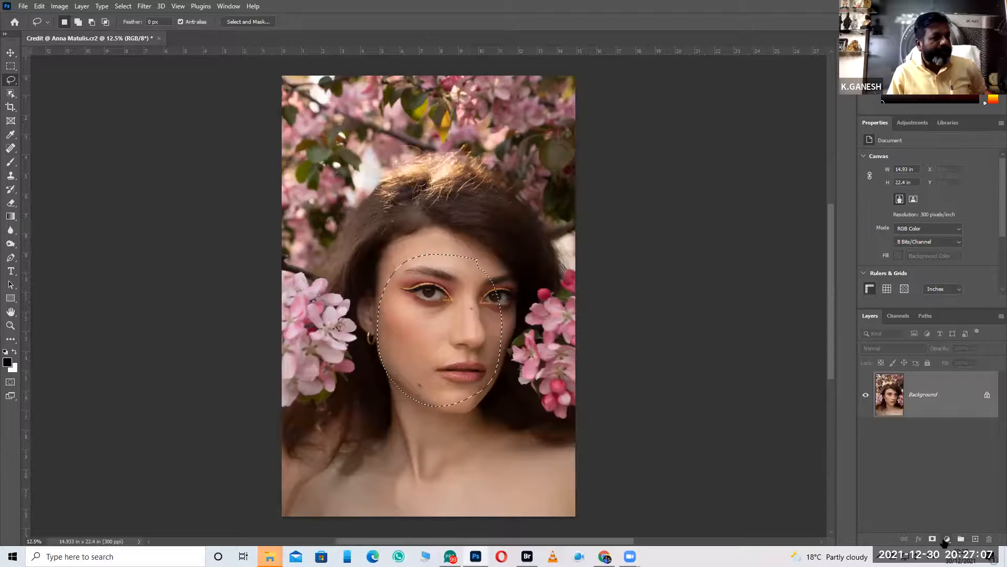
In Photoshop, mask the portrait with the face selection, then hide and reshow the Properties panel and float it beside the canvas.
{"action": "left_click", "coordinate": [932, 539]}
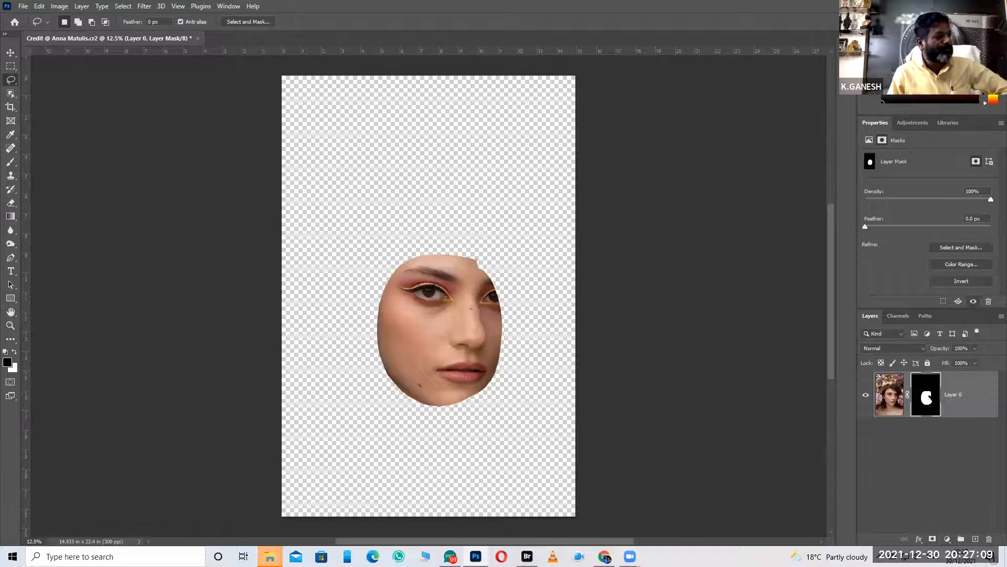
{"action": "left_click", "coordinate": [229, 7]}
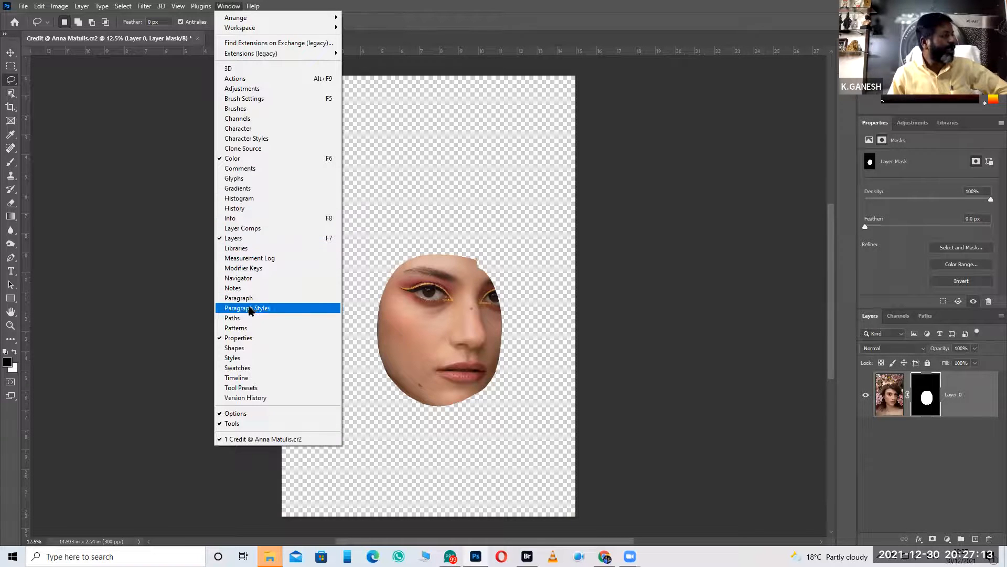
{"action": "left_click", "coordinate": [254, 338]}
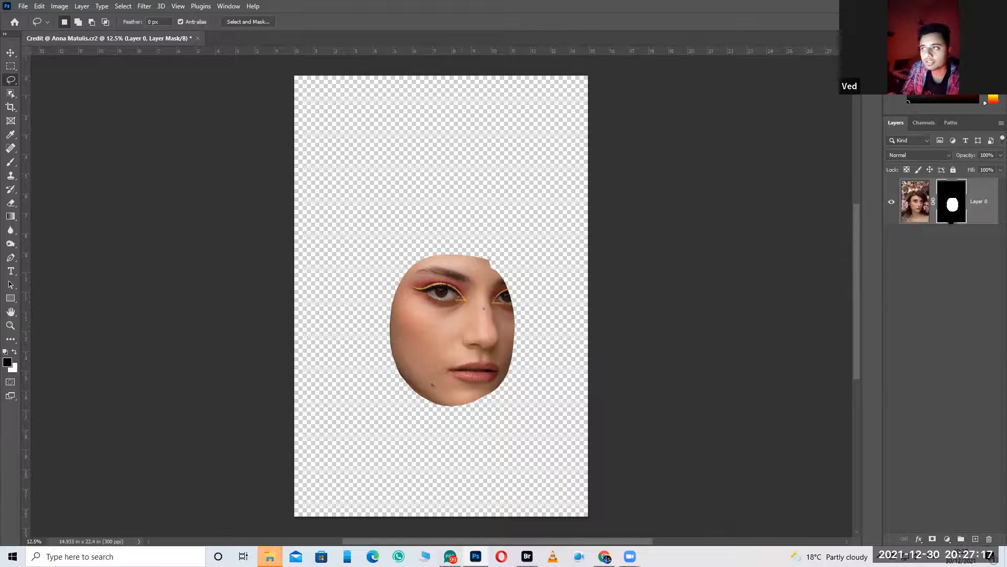
{"action": "left_click", "coordinate": [229, 7]}
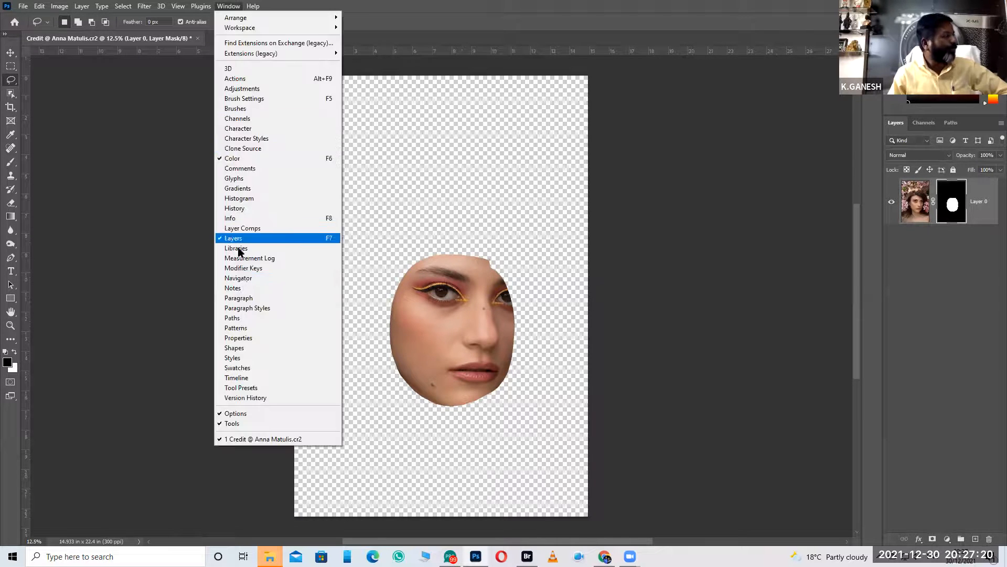
{"action": "left_click", "coordinate": [250, 338]}
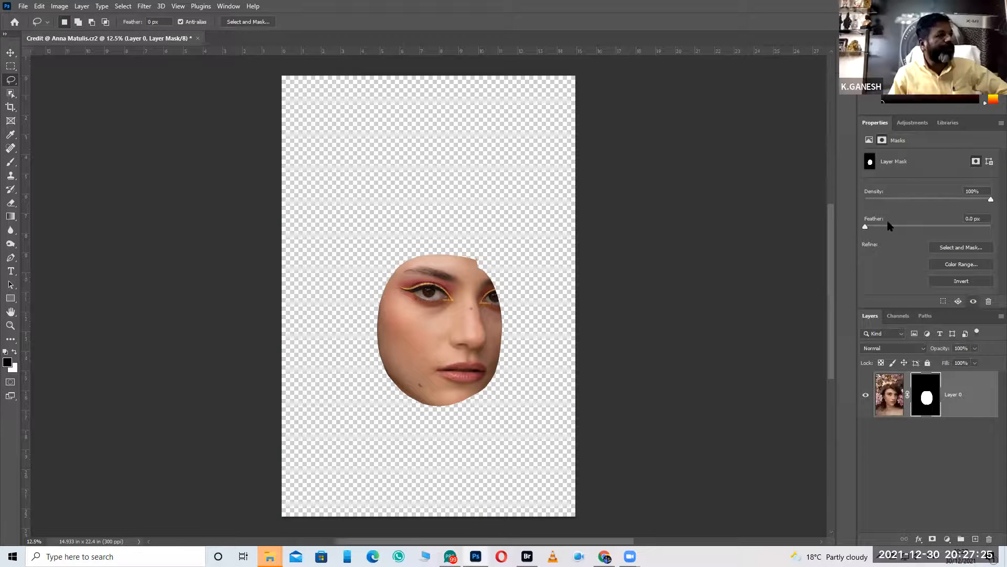
{"action": "left_click_drag", "start_coordinate": [878, 126], "coordinate": [132, 134]}
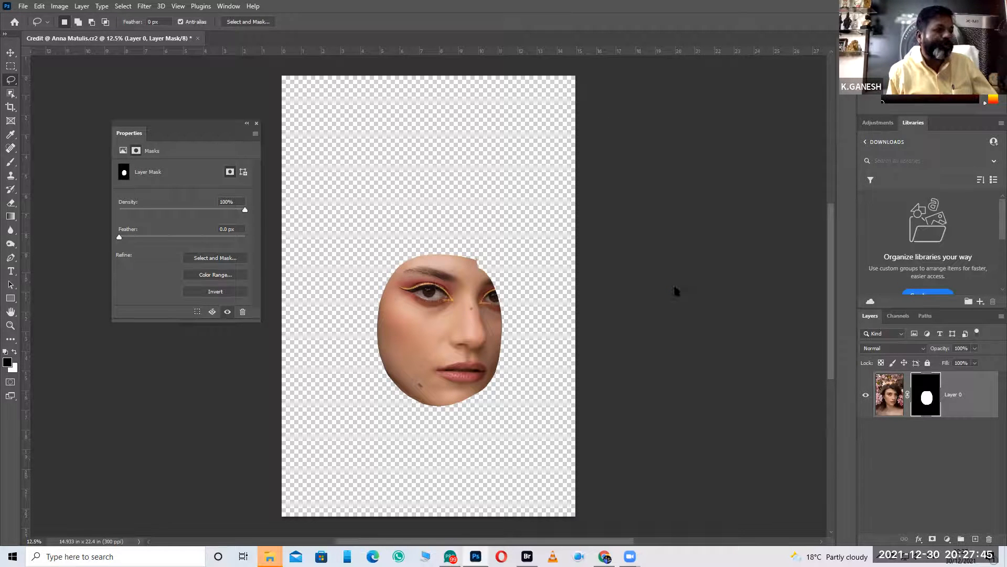
Refine the face layer mask using Color Range with the selection set to Skin Tones.
{"action": "right_click", "coordinate": [929, 393]}
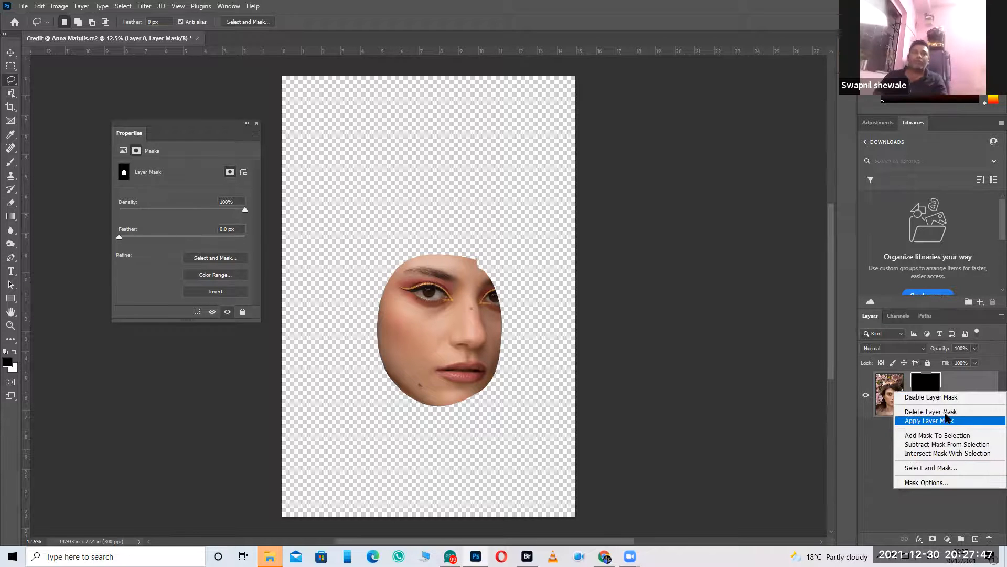
{"action": "key", "text": "Escape"}
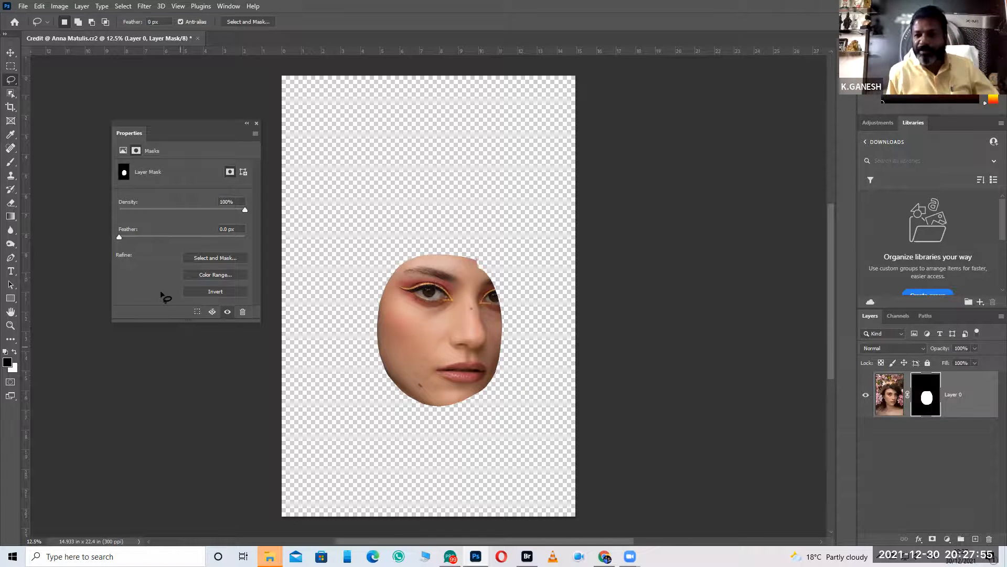
{"action": "left_click", "coordinate": [218, 276]}
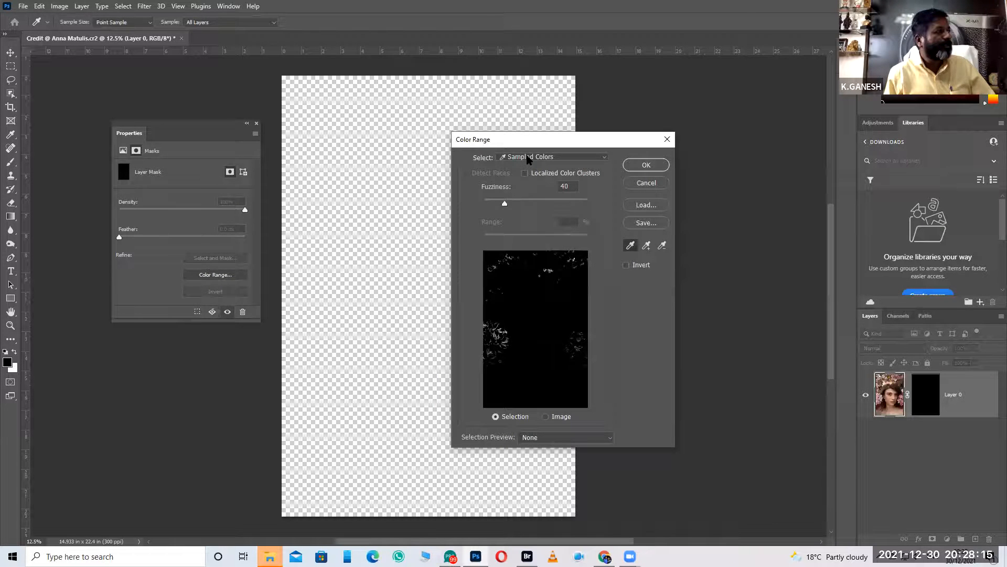
{"action": "left_click", "coordinate": [528, 159]}
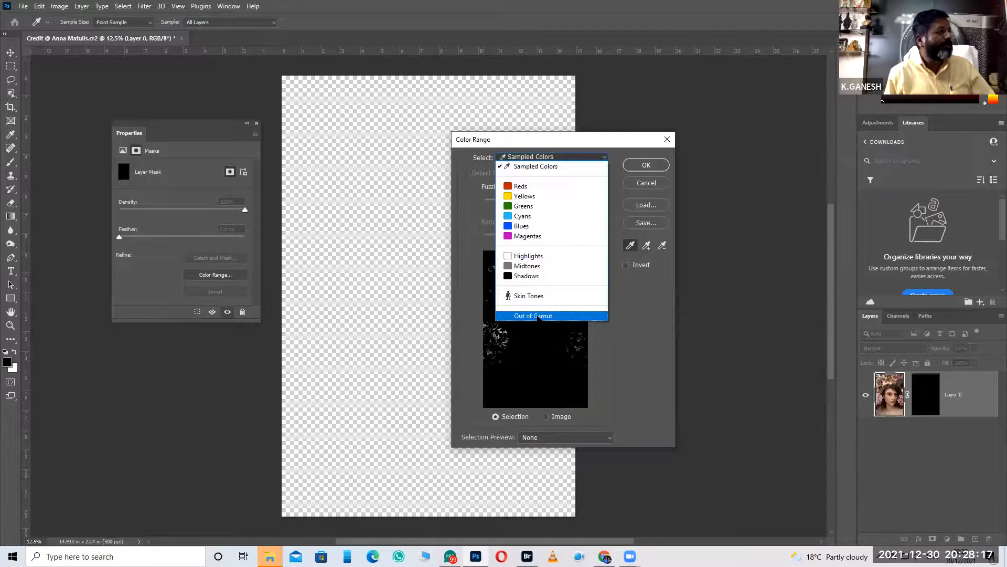
{"action": "left_click", "coordinate": [529, 296]}
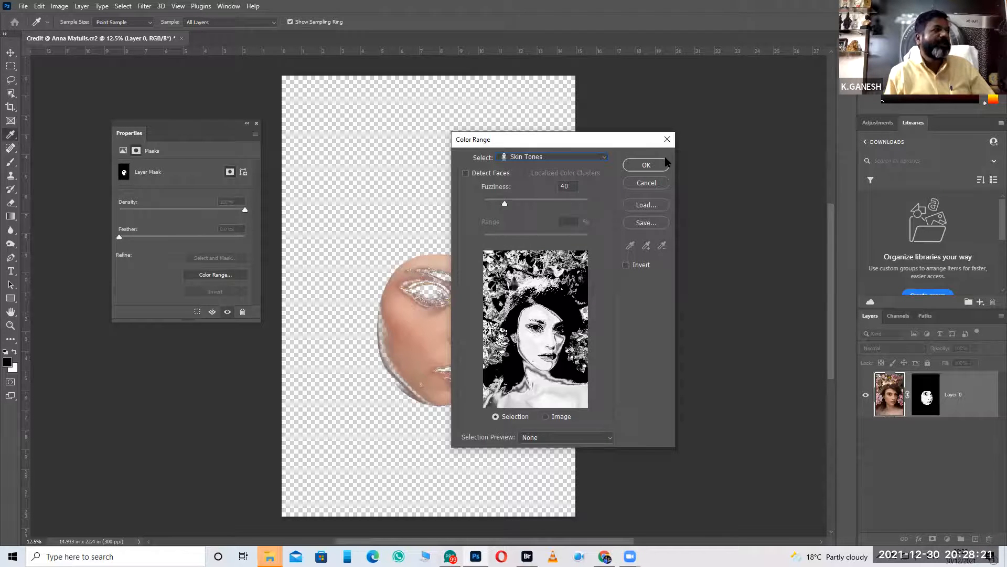
{"action": "left_click", "coordinate": [646, 165]}
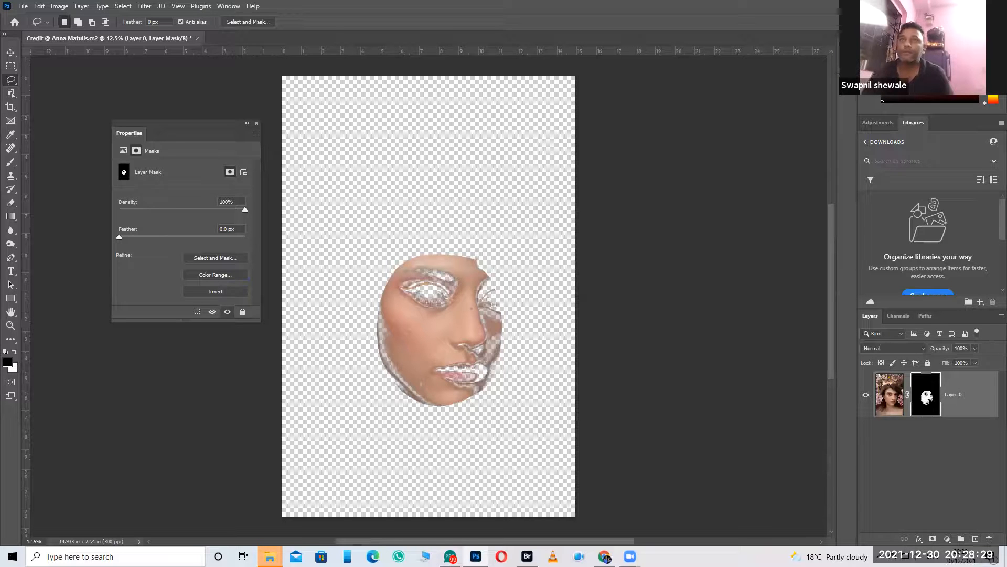
Delete the layer mask from the portrait layer and inspect the face up close.
{"action": "right_click", "coordinate": [926, 399]}
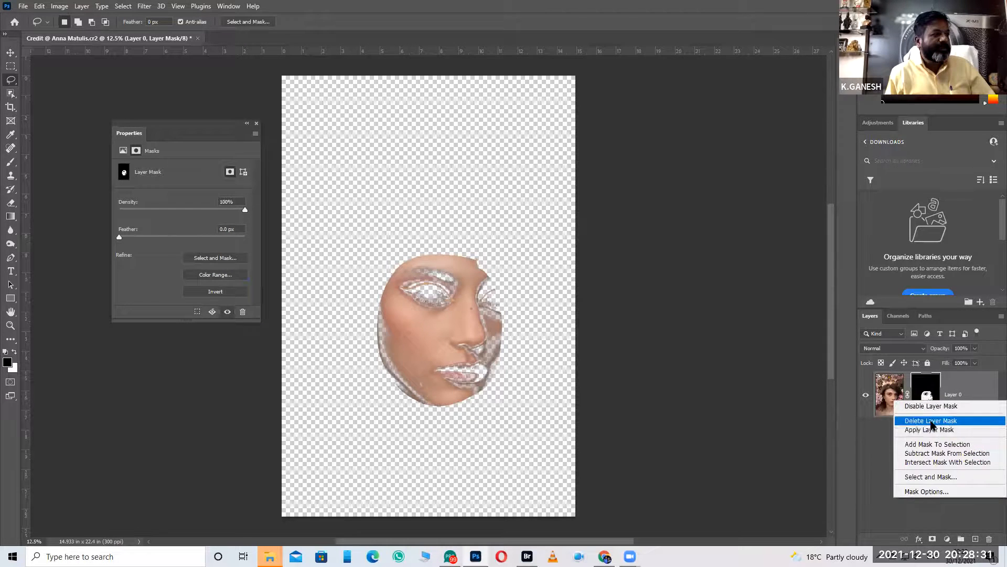
{"action": "left_click", "coordinate": [931, 421]}
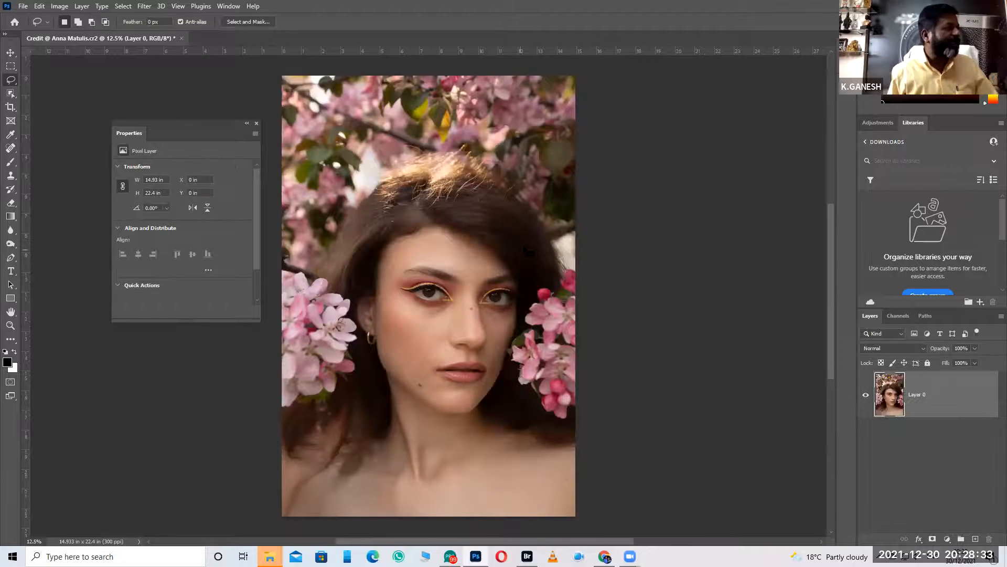
{"action": "key", "text": "z"}
{"action": "left_click", "coordinate": [454, 354]}
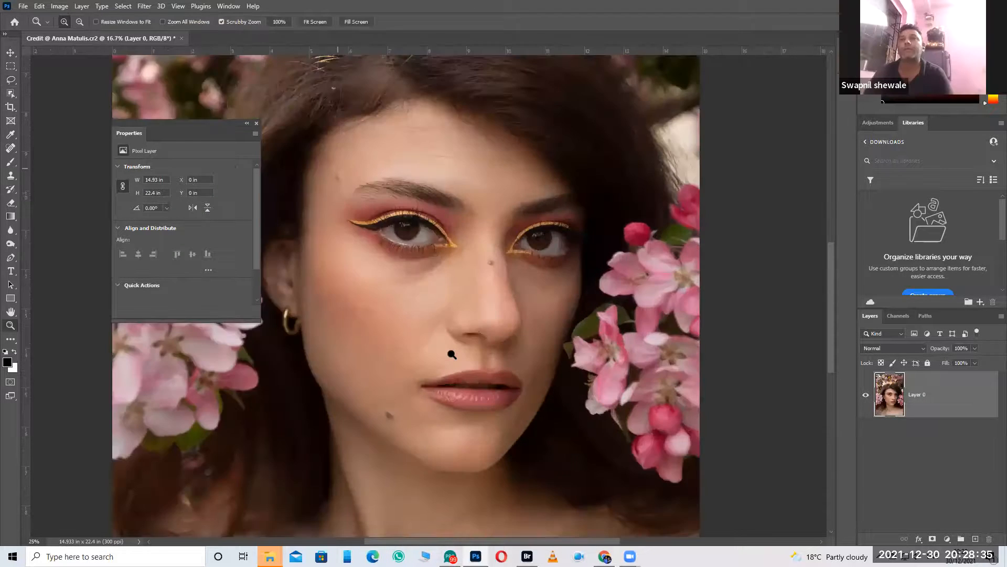
{"action": "left_click", "coordinate": [452, 354]}
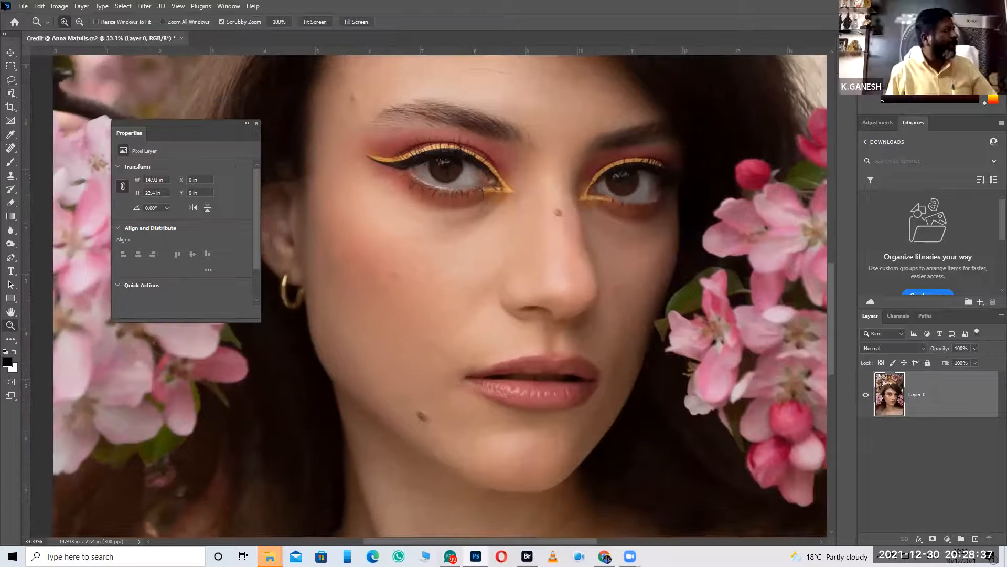
Examine the Photomerge layout options, choosing Spherical, and close the dialog without merging any files.
{"action": "left_click", "coordinate": [23, 6]}
{"action": "mouse_move", "coordinate": [96, 260]}
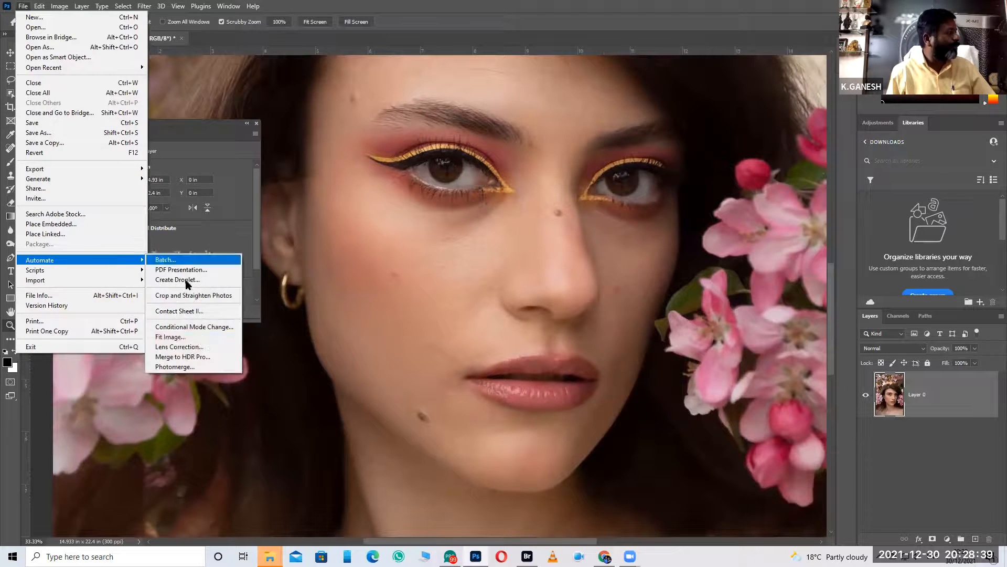
{"action": "left_click", "coordinate": [175, 367]}
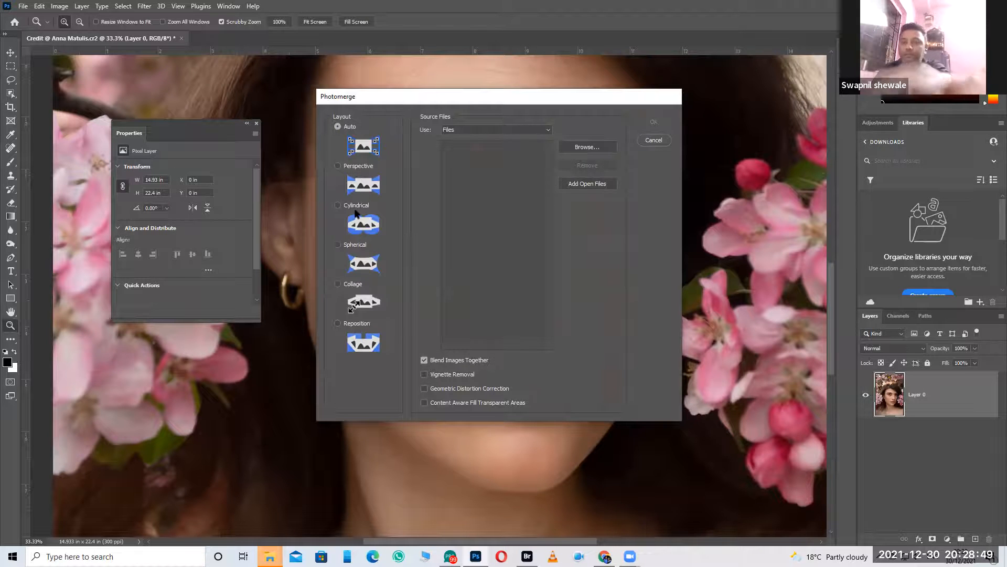
{"action": "left_click", "coordinate": [353, 244]}
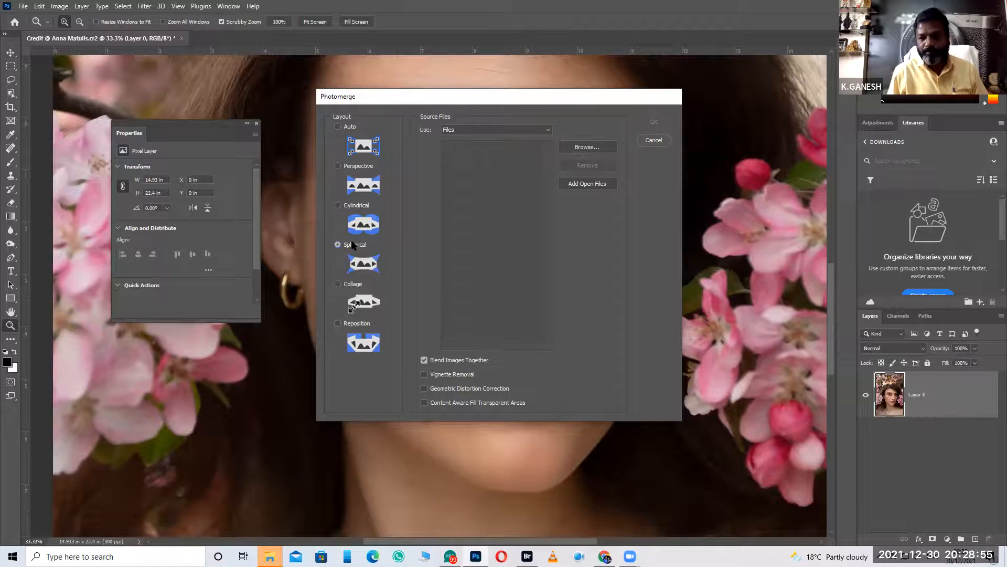
{"action": "left_click", "coordinate": [654, 140]}
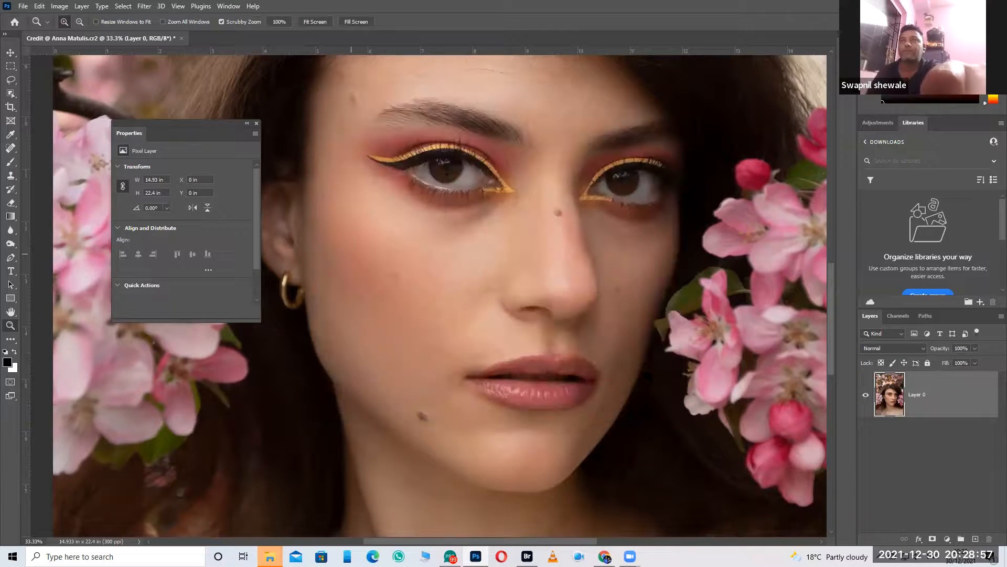